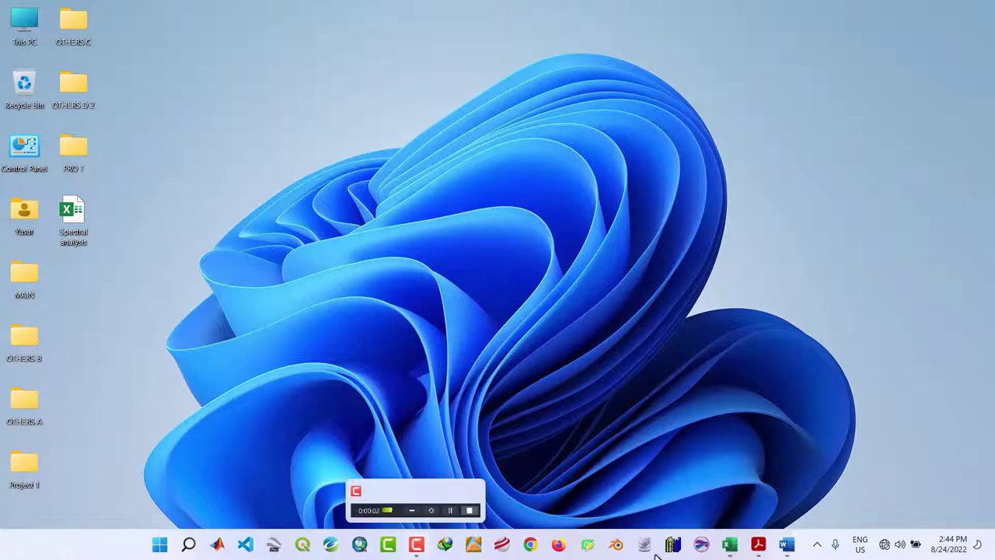
Open the SP document in Word and review the spectral blocks map and the empty columns of Table 1.
left_click(787, 544)
scroll(507, 374, "down", 15)
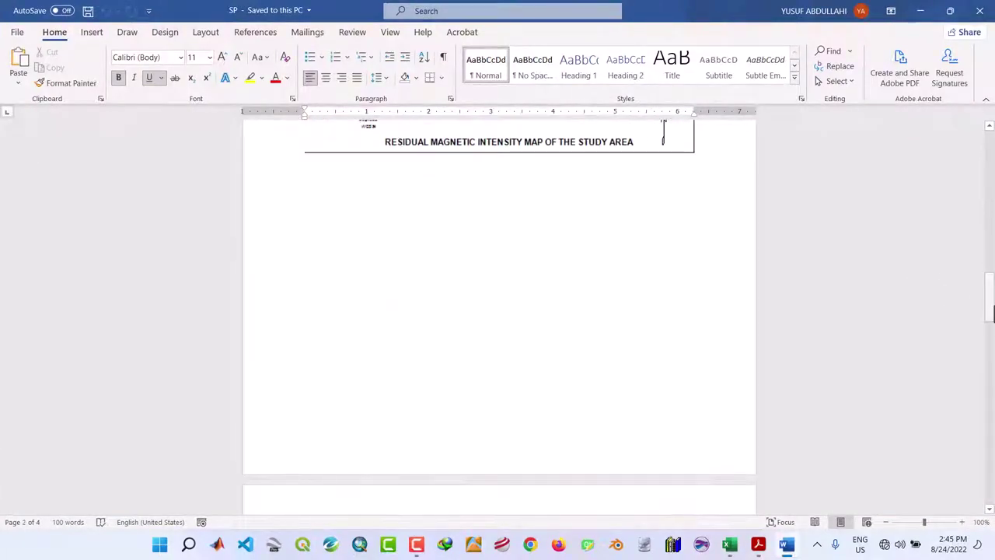
left_click_drag(989, 300, 988, 500)
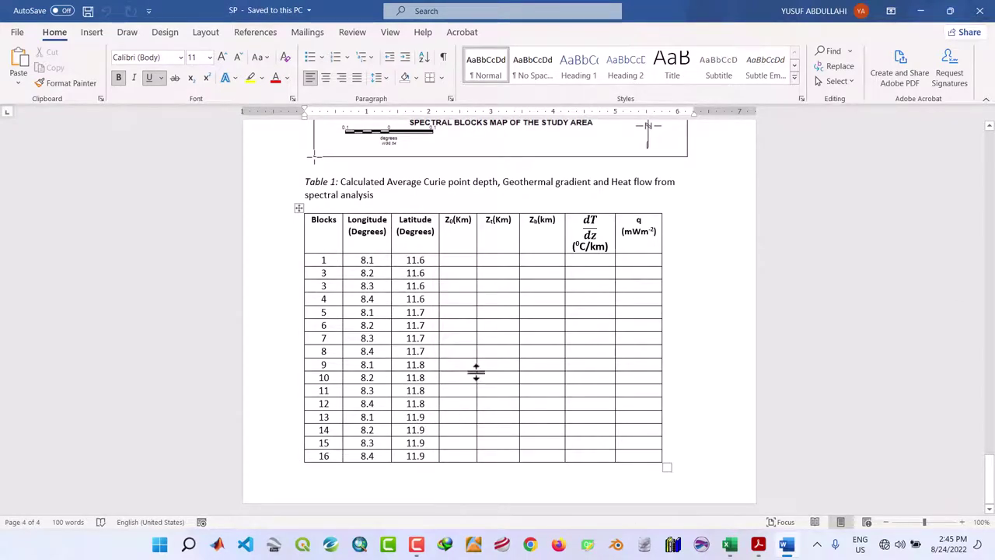
scroll(476, 371, "up", 1)
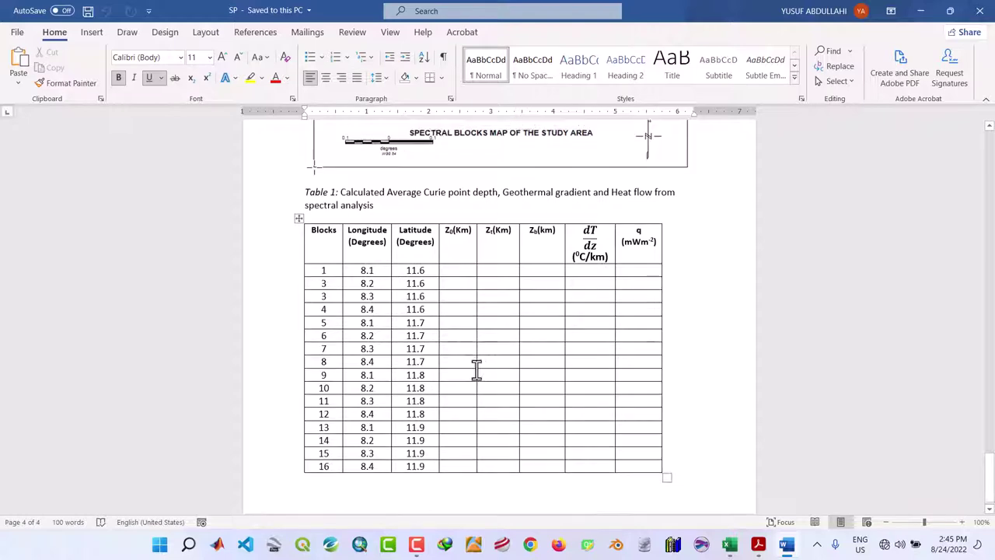
scroll(477, 371, "up", 6)
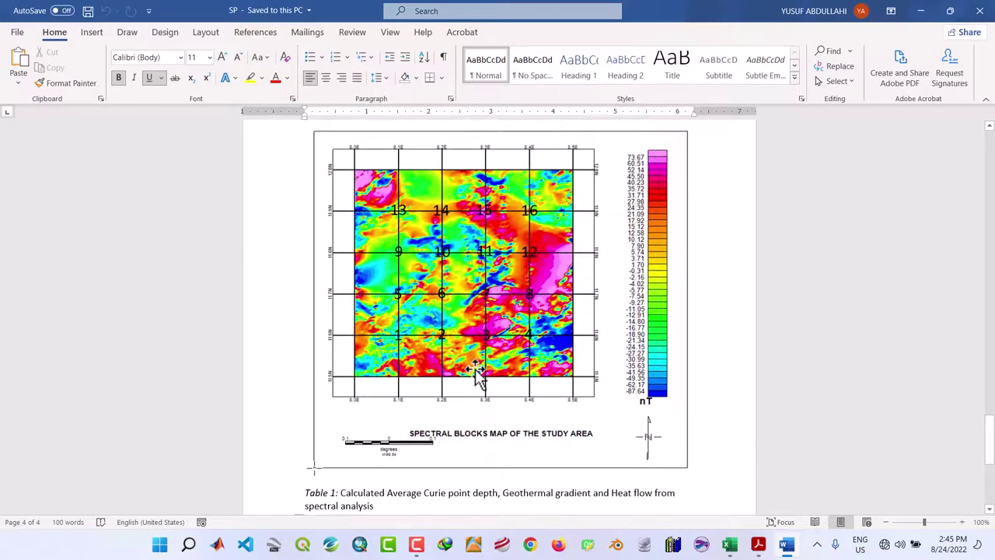
scroll(476, 371, "down", 3)
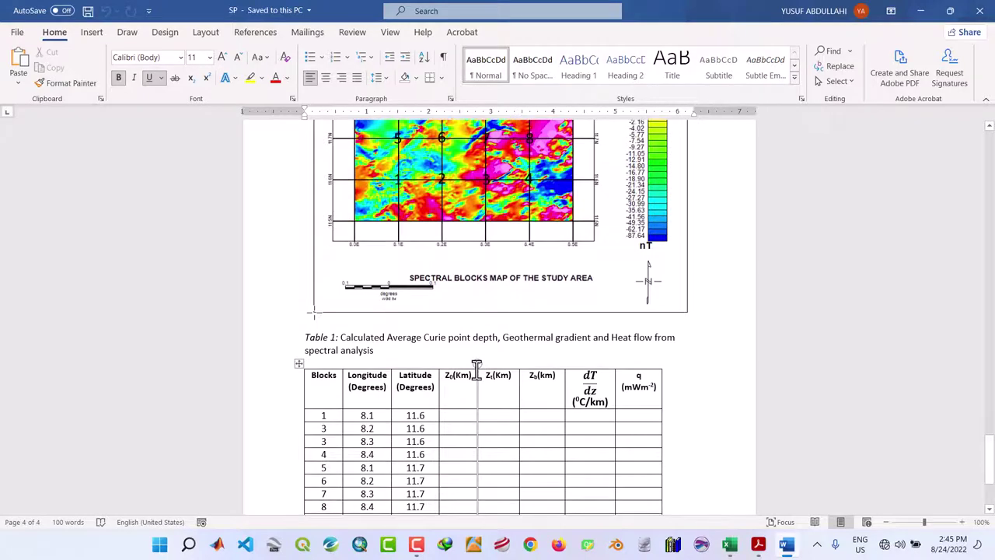
Switch to the Spectral analysis workbook in Excel and compare the radially averaged spectrum data on sheets B1 and B2.
left_click(730, 544)
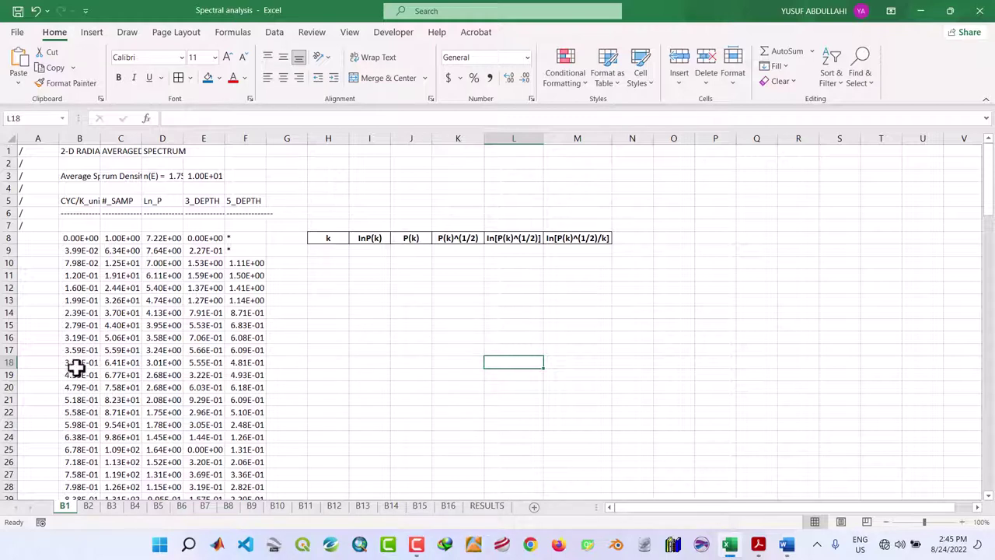
left_click(89, 506)
left_click(71, 506)
left_click(86, 509)
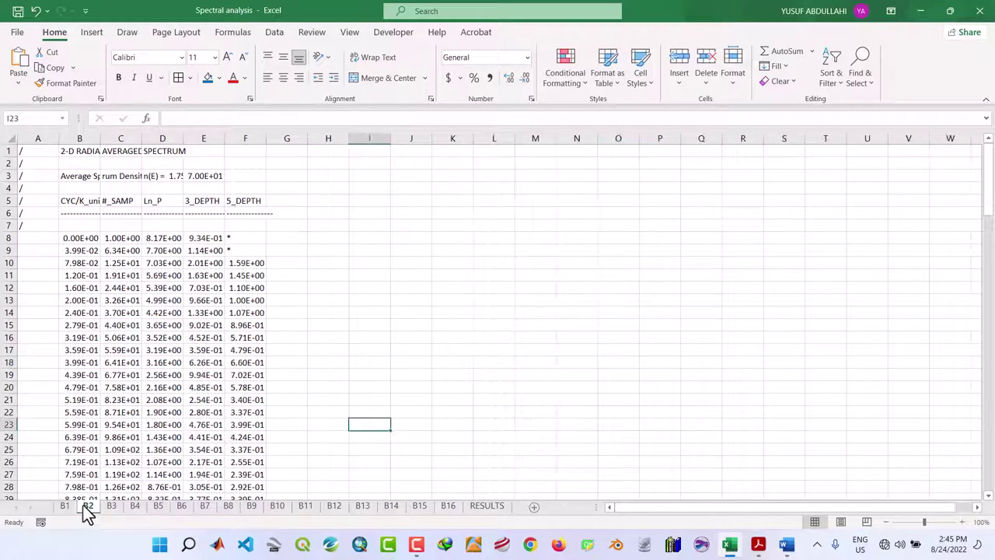
left_click(72, 509)
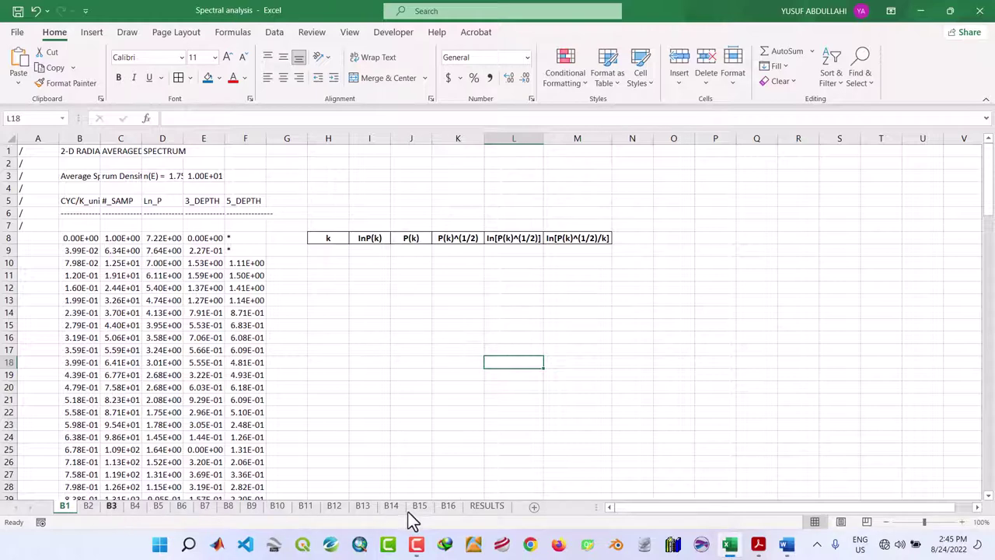
left_click(88, 506)
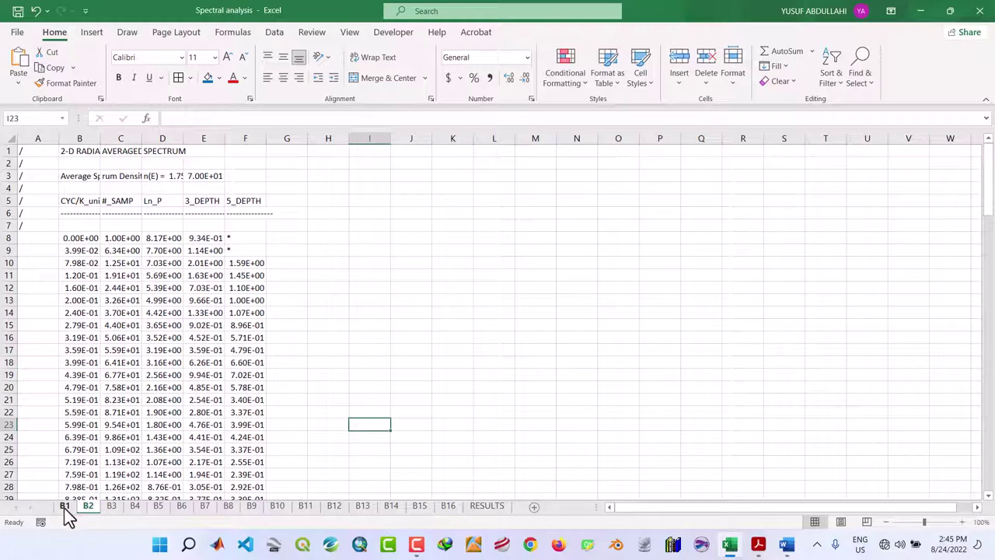
left_click(67, 508)
left_click(81, 507)
left_click(71, 508)
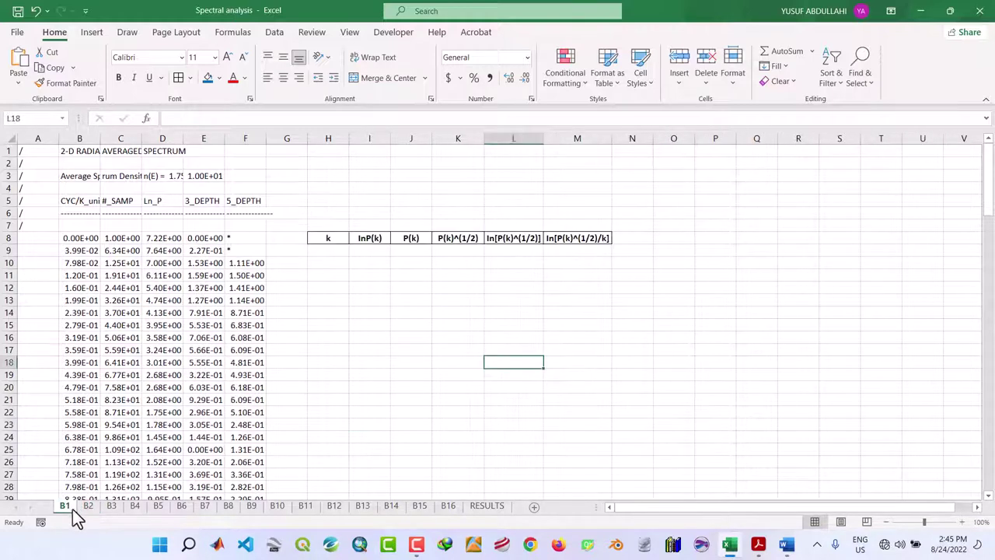
Switch to P2.pdf in Acrobat and examine the power spectrum and wave number terms of equation (3) on page 3.
mouse_move(755, 542)
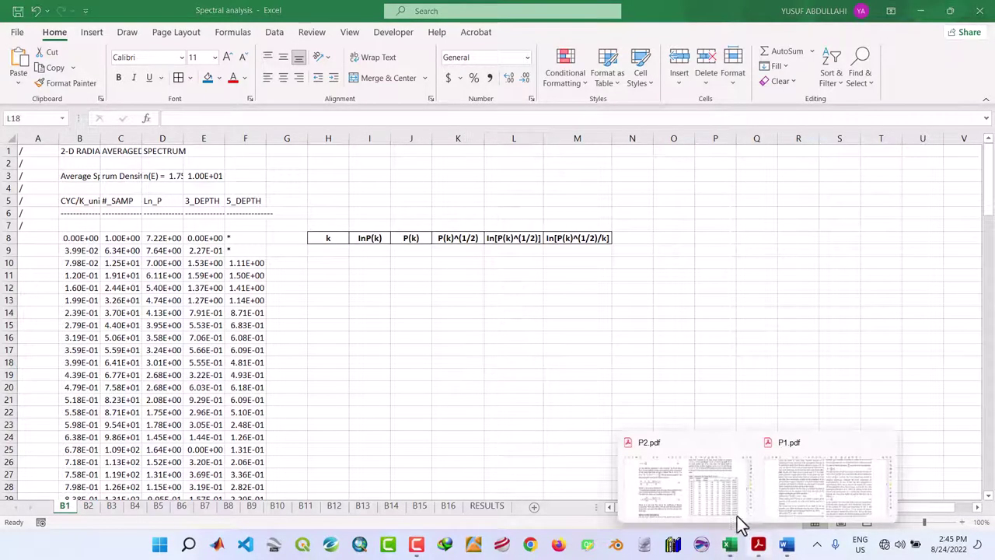
left_click(739, 513)
scroll(350, 316, "up", 5)
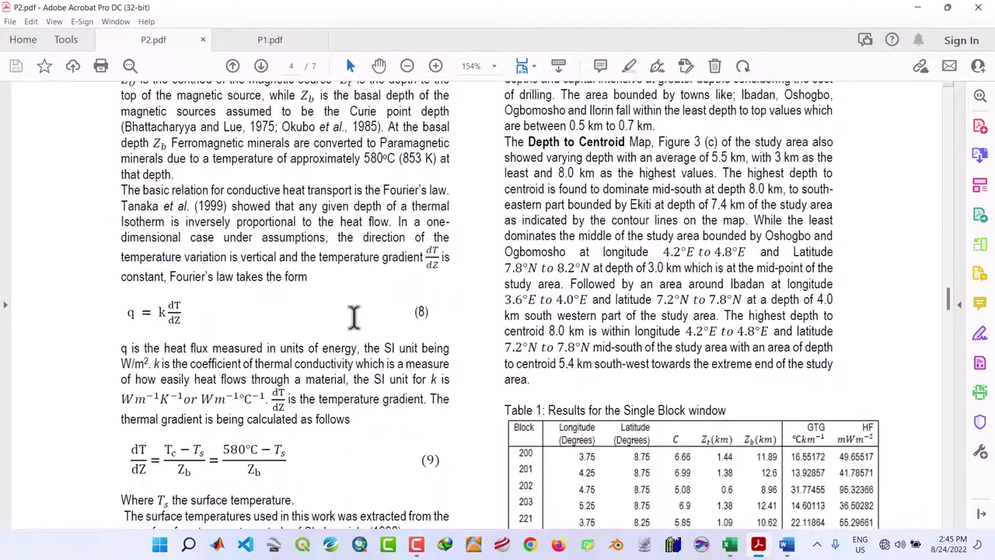
scroll(354, 315, "up", 10)
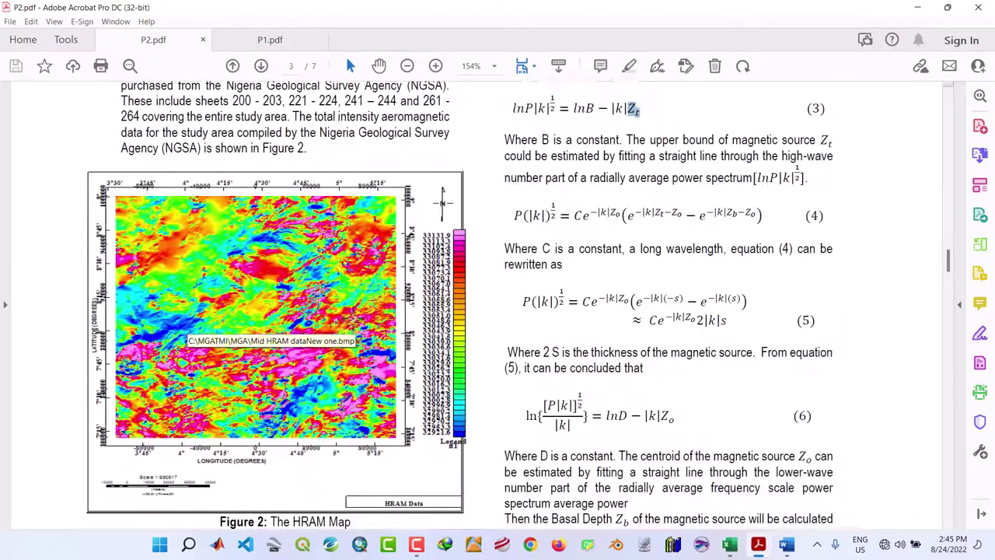
scroll(462, 260, "up", 4)
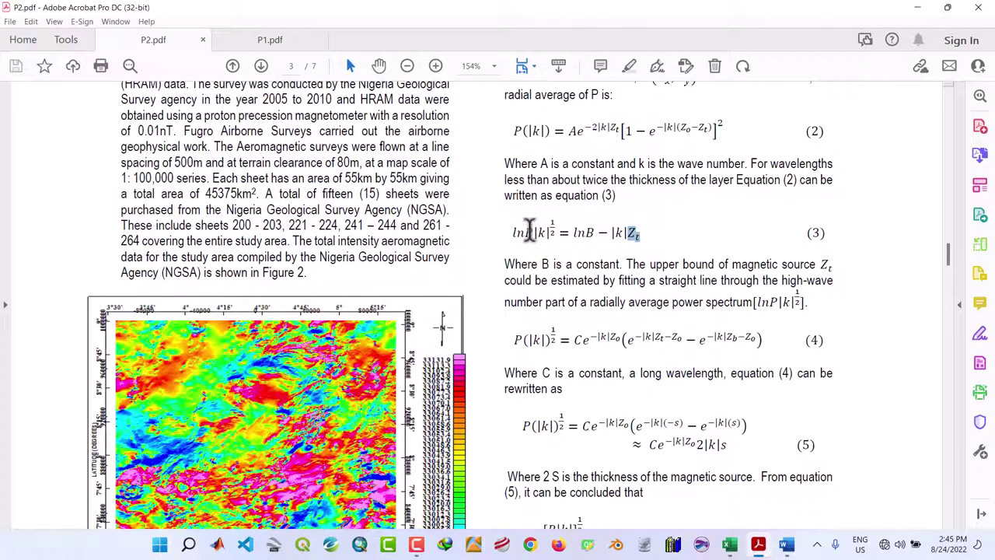
left_click_drag(529, 231, 548, 229)
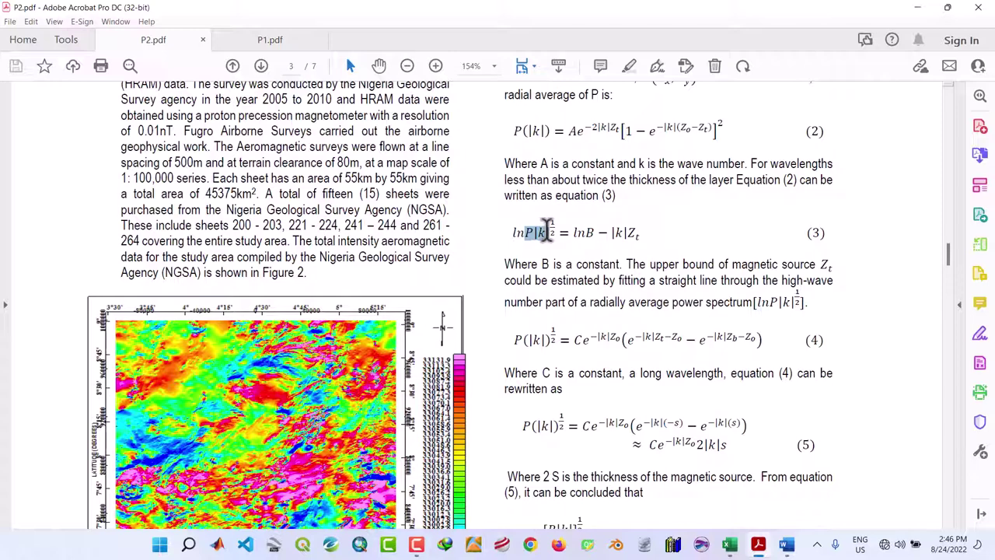
left_click(548, 231)
mouse_move(526, 230)
left_mouse_down()
mouse_move(509, 230)
mouse_move(535, 230)
left_mouse_up()
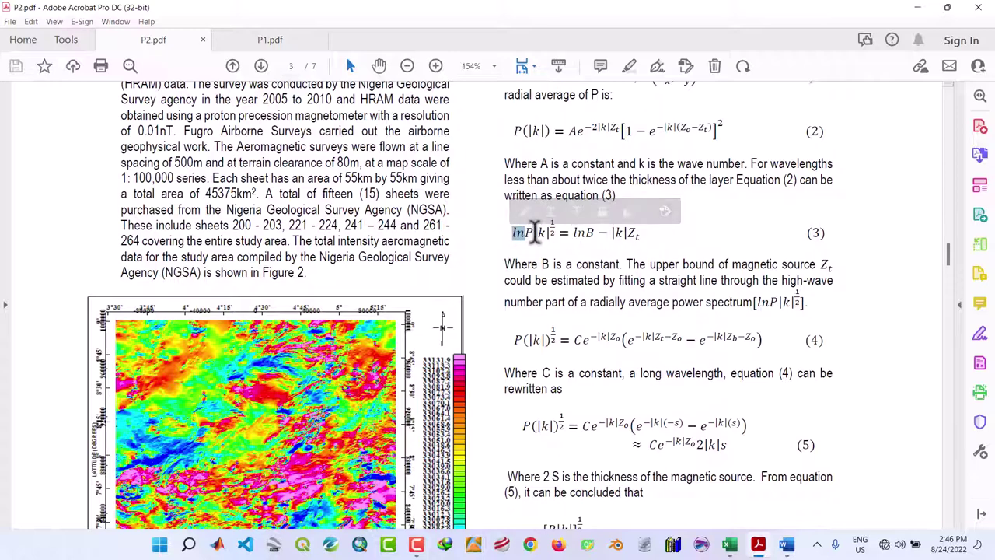
left_click(535, 230)
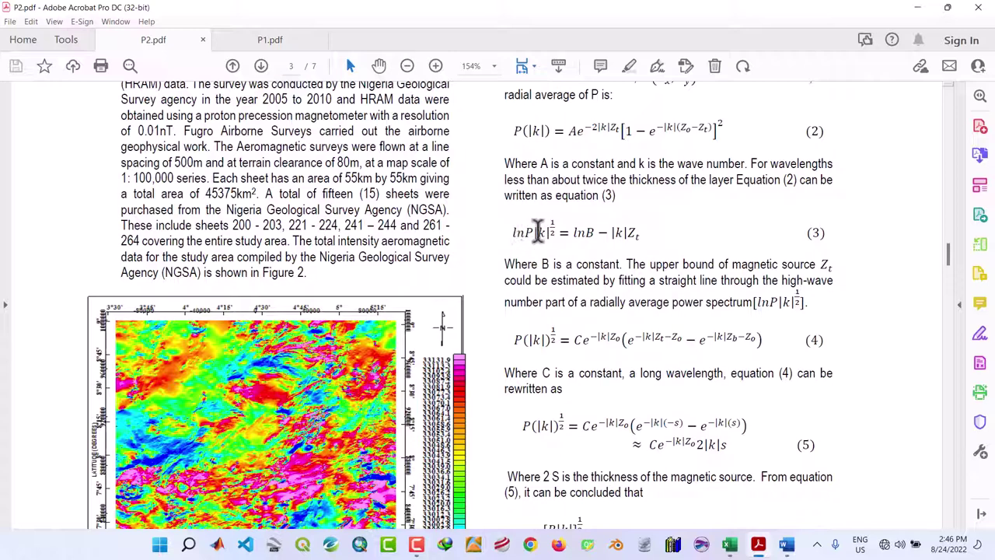
left_click_drag(525, 231, 556, 230)
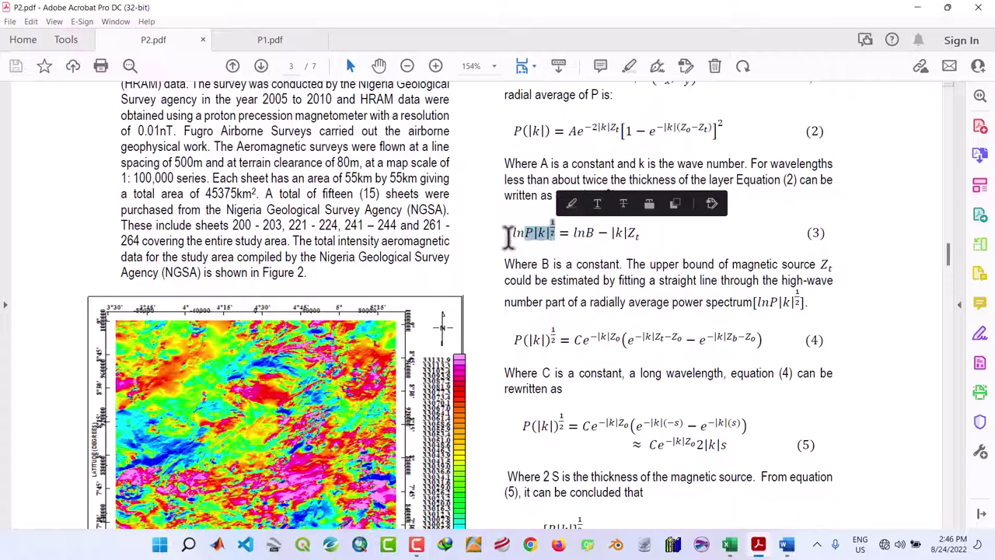
left_click(616, 232)
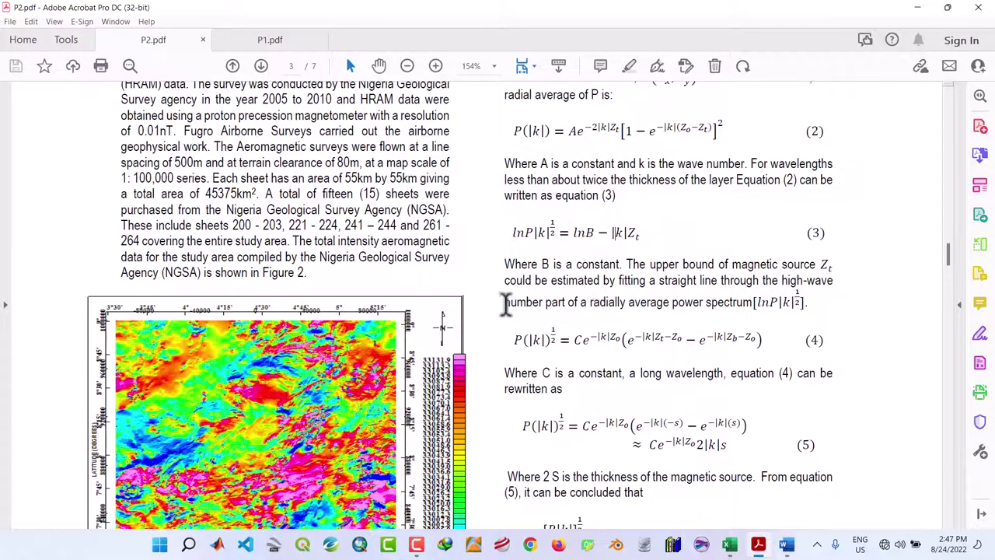
Examine the high-wave number fitting note, the minus sign and the Zt term belonging to equation (3).
left_click_drag(507, 300, 560, 305)
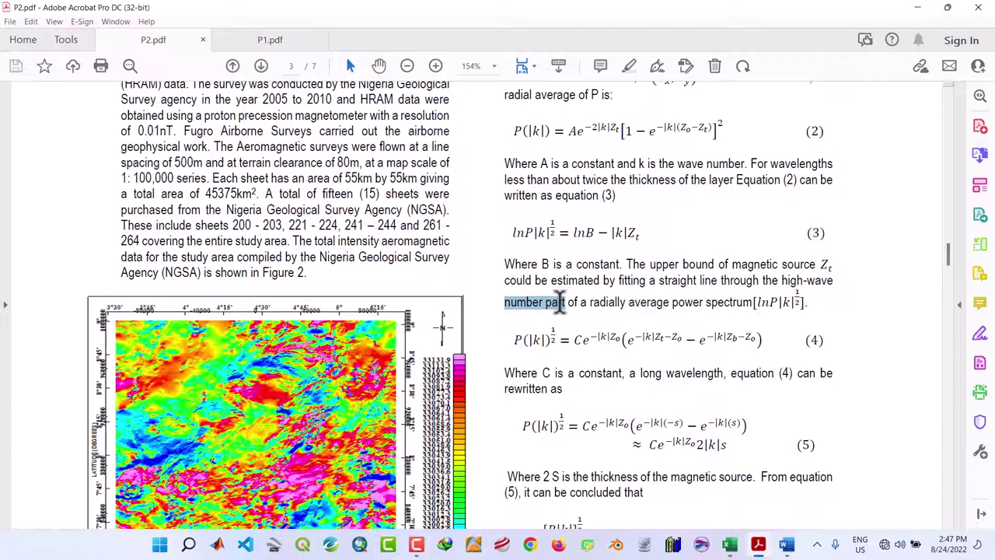
left_click_drag(560, 305, 560, 305)
left_click_drag(600, 233, 610, 234)
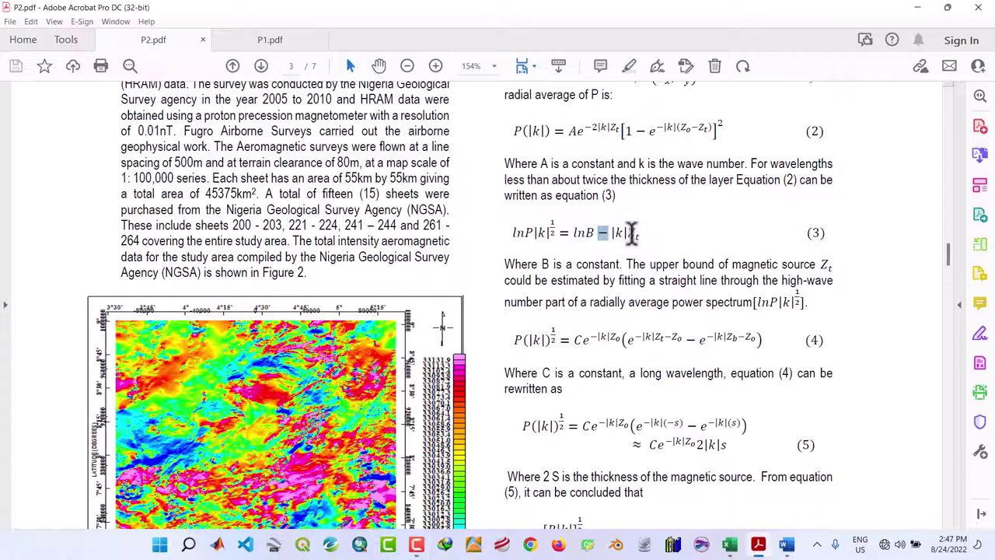
left_click_drag(627, 231, 640, 233)
Examine equation (6), highlighting its centroid depth term Zo and the square-root power spectrum divided by wave number.
scroll(670, 319, "down", 1)
scroll(670, 319, "down", 4)
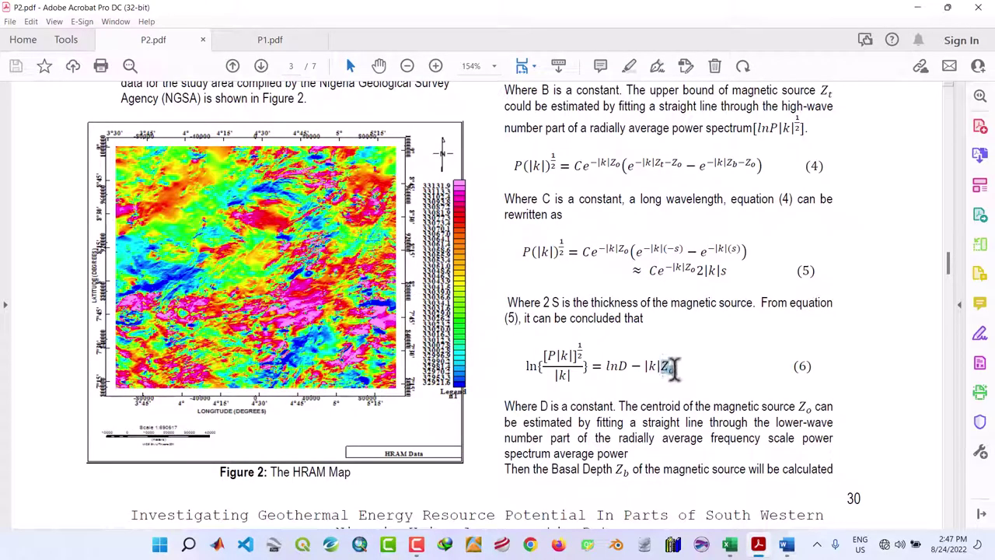
left_click_drag(662, 367, 675, 371)
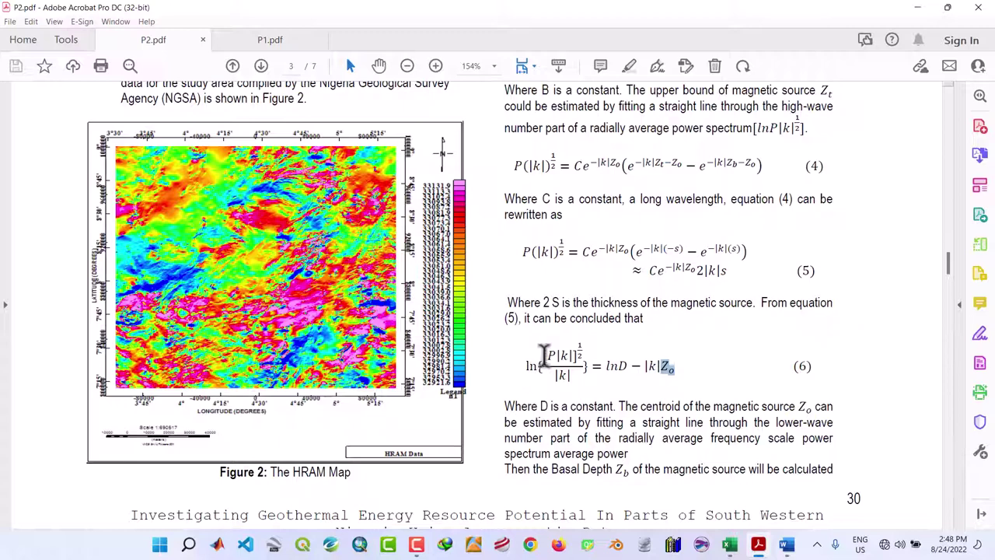
left_click_drag(543, 352, 573, 354)
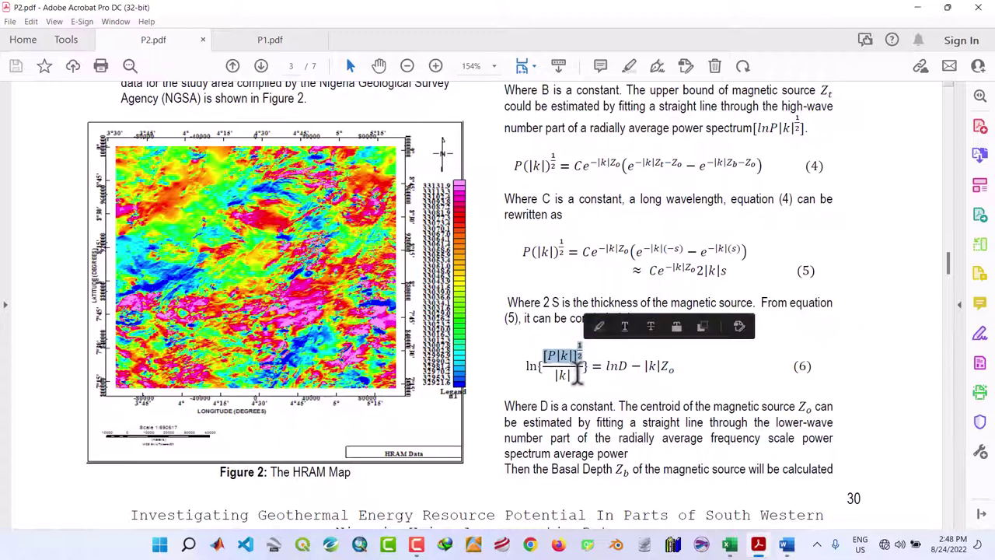
left_click(573, 375)
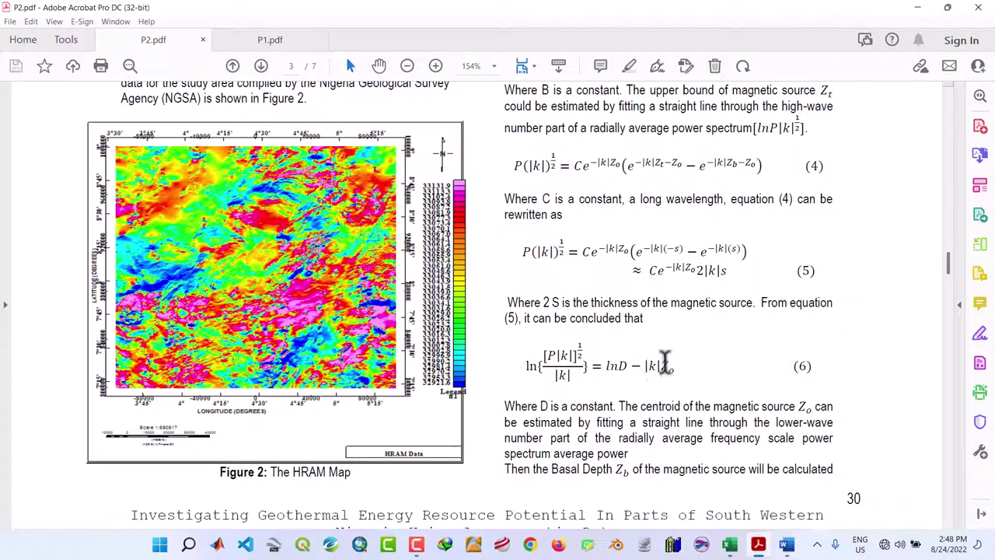
left_click_drag(674, 374, 672, 378)
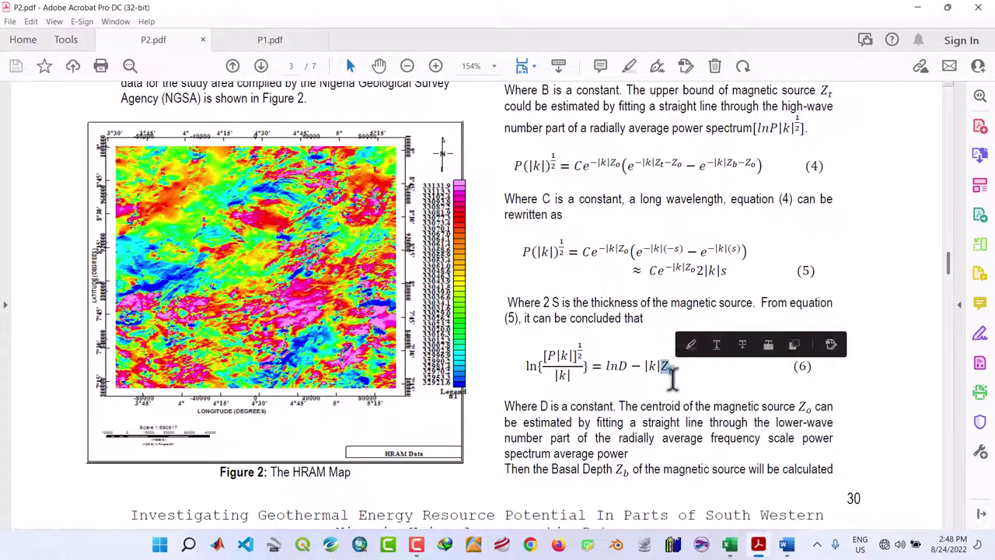
Examine equation (7) for the basal depth on page 4, highlighting its Zb, Zo and Zt terms.
scroll(542, 379, "down", 2)
scroll(542, 379, "down", 8)
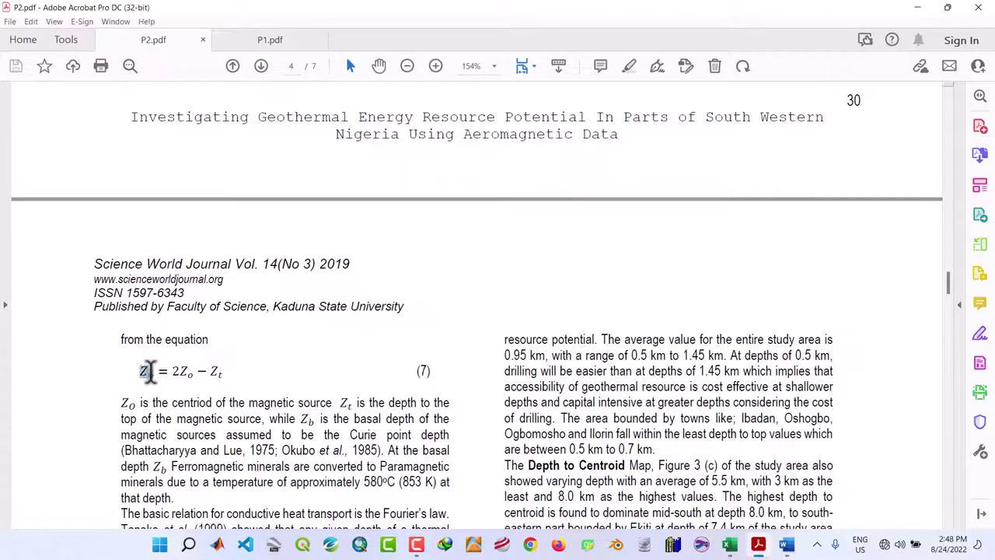
left_click_drag(147, 371, 221, 372)
left_click(177, 371)
left_click(213, 373)
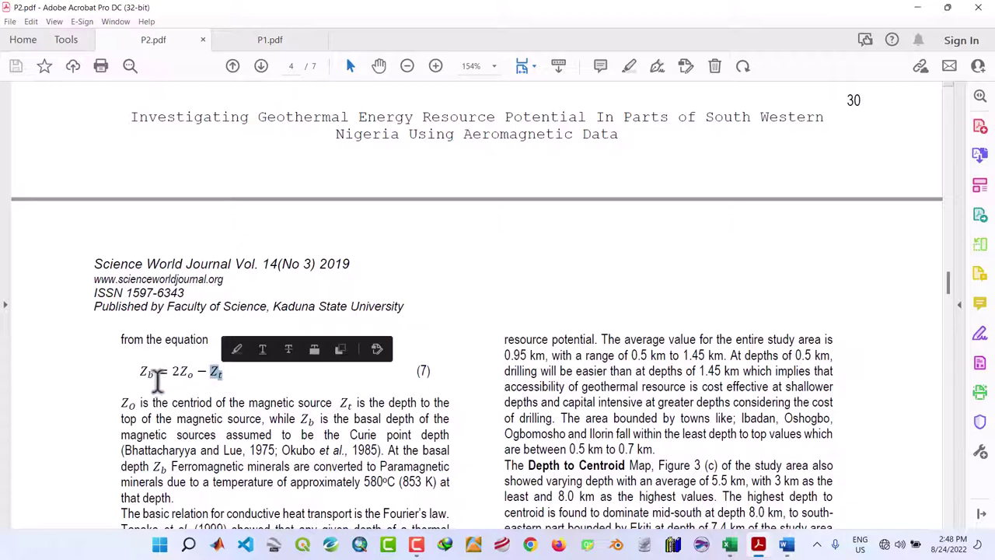
Examine heat flow equation (8) and thermal gradient equation (9), highlighting dT/dZ, Ts and Zb, and return to equation (7).
scroll(155, 374, "down", 3)
scroll(157, 368, "down", 1)
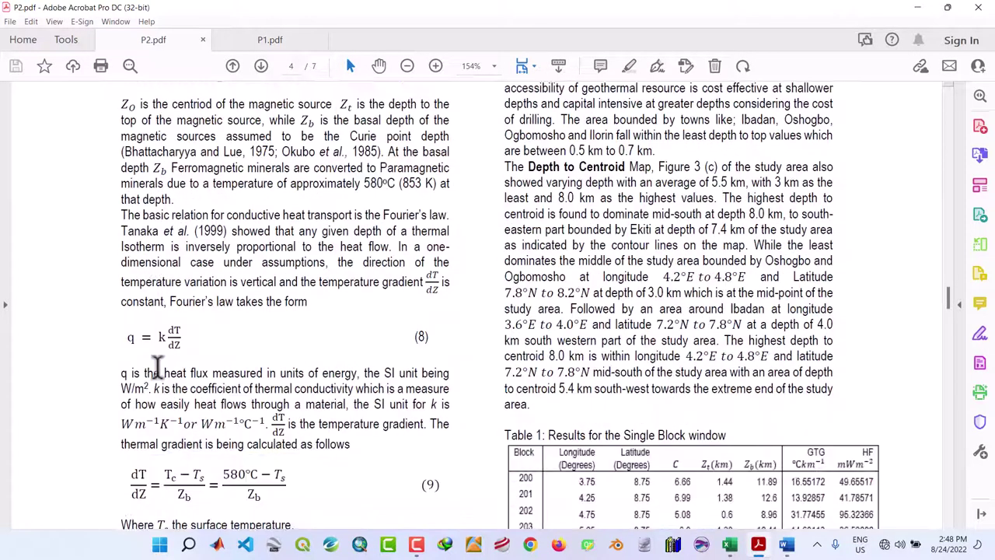
scroll(158, 368, "down", 1)
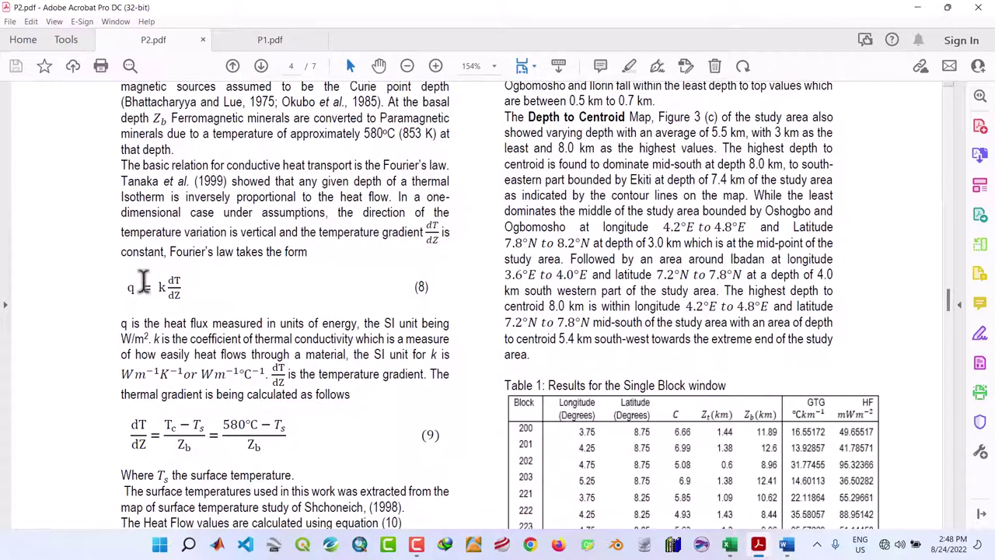
scroll(165, 319, "down", 1)
scroll(166, 315, "down", 1)
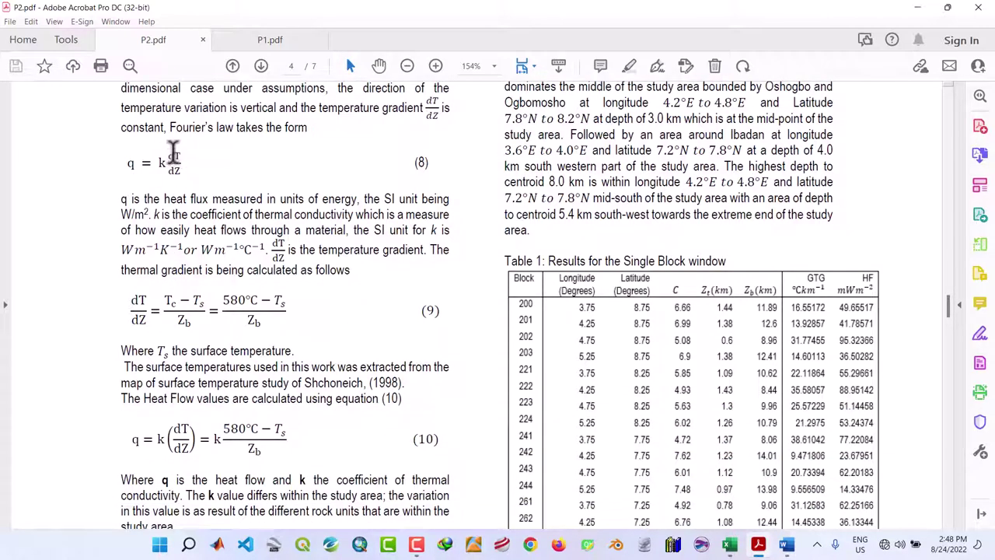
left_click_drag(168, 154, 180, 172)
scroll(192, 295, "down", 1)
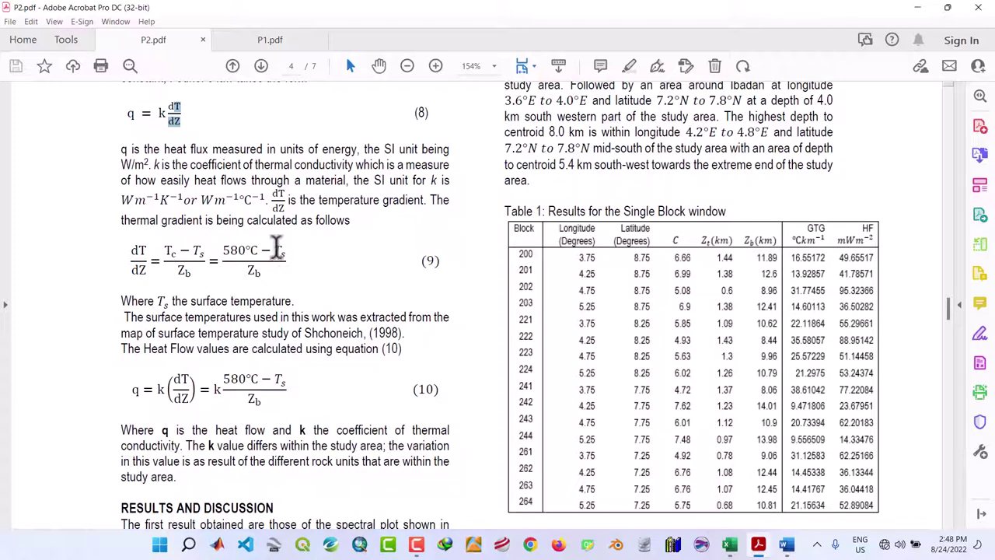
left_click(280, 249)
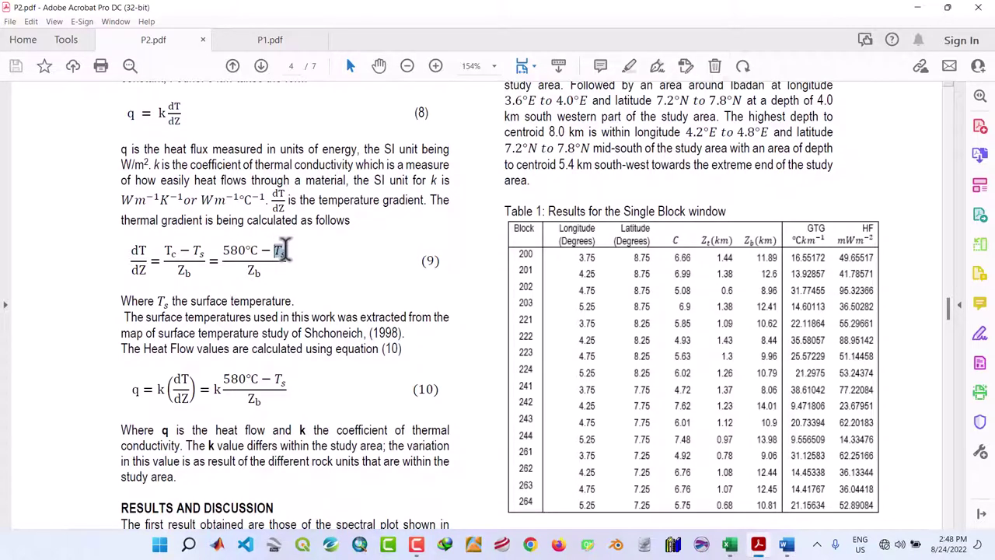
left_click_drag(284, 248, 255, 274)
scroll(233, 225, "up", 5)
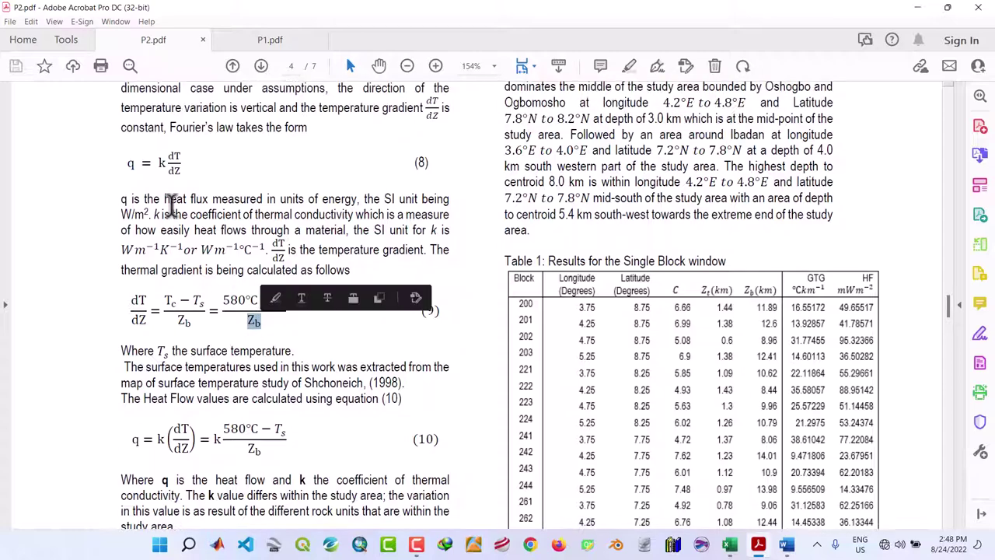
scroll(171, 204, "up", 1)
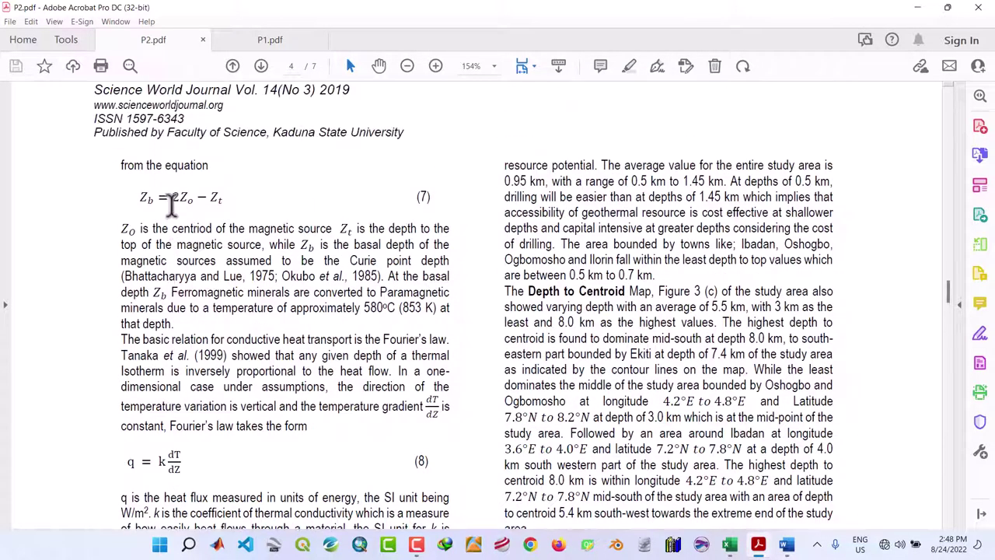
Examine thermal gradient equation (9) and heat flow equation (10), highlighting dT/dZ in both, and return to equation (7).
scroll(146, 197, "down", 5)
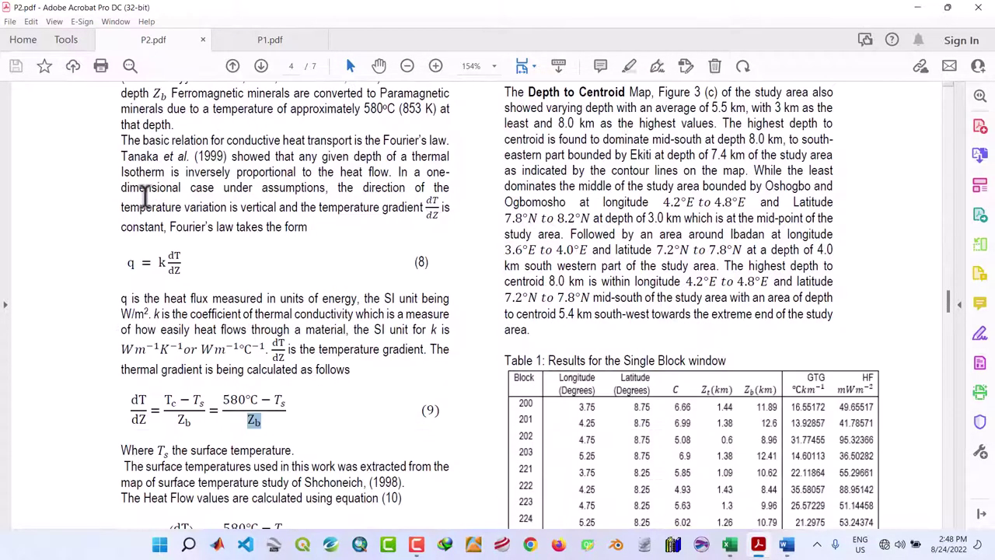
scroll(179, 272, "down", 1)
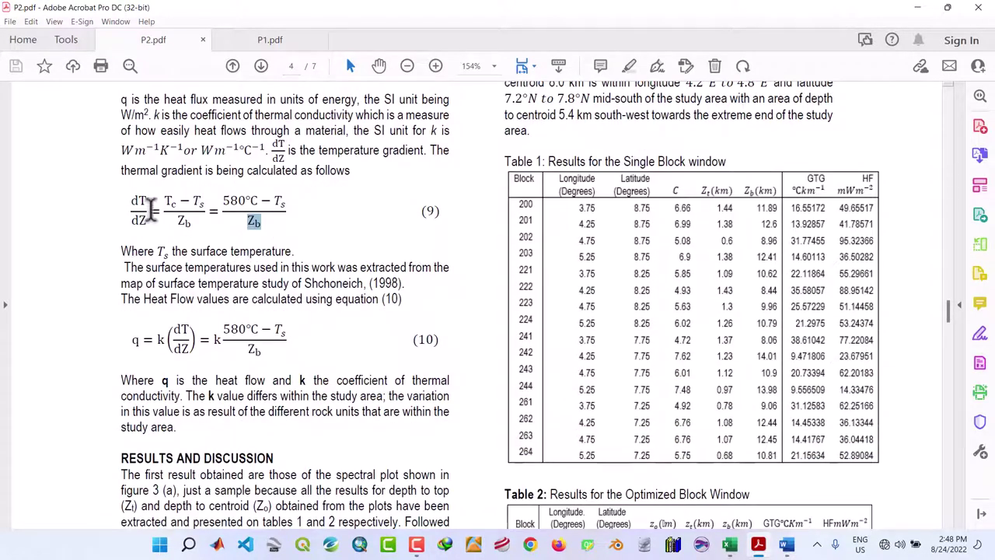
left_click_drag(134, 199, 141, 223)
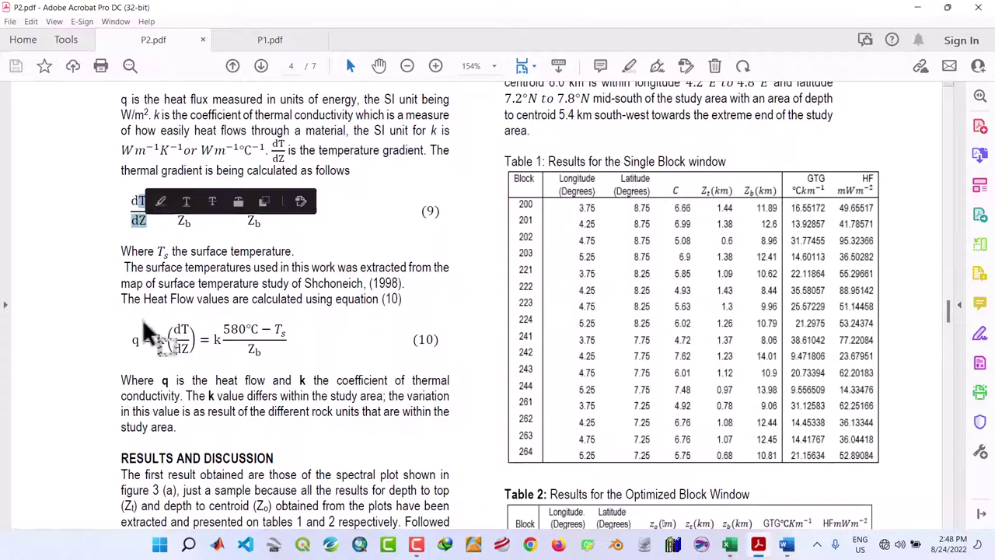
left_click(134, 342)
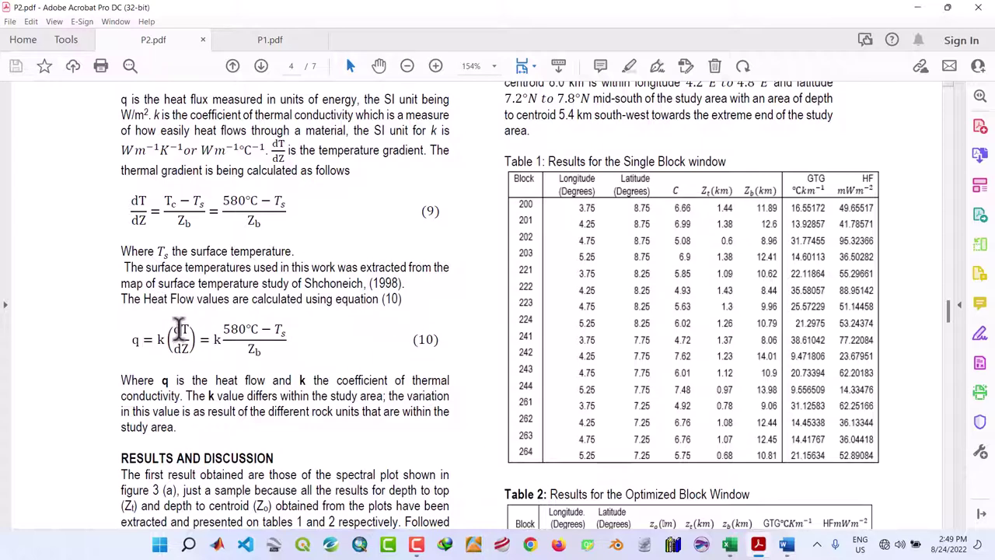
left_click_drag(179, 328, 182, 342)
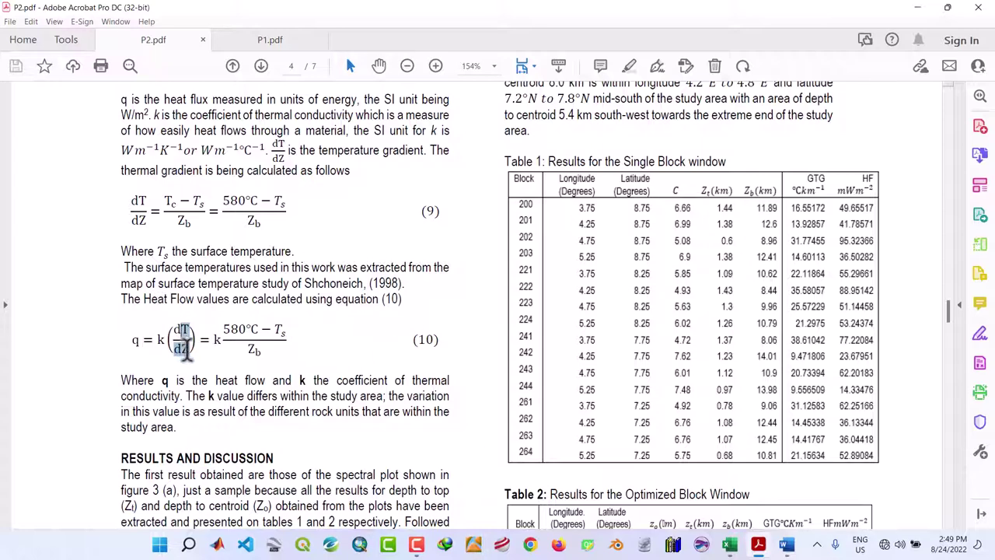
left_click(163, 339)
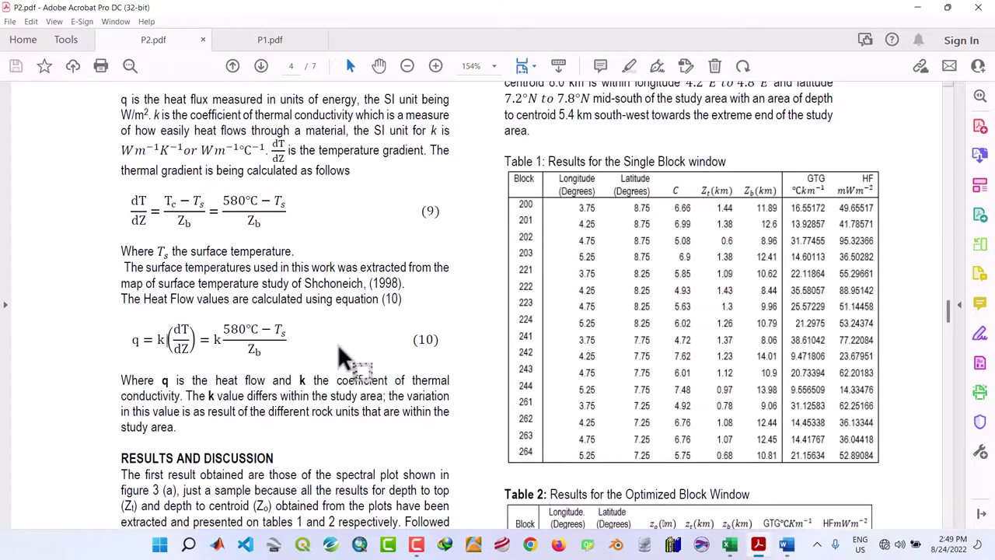
scroll(354, 365, "up", 3)
scroll(342, 354, "up", 10)
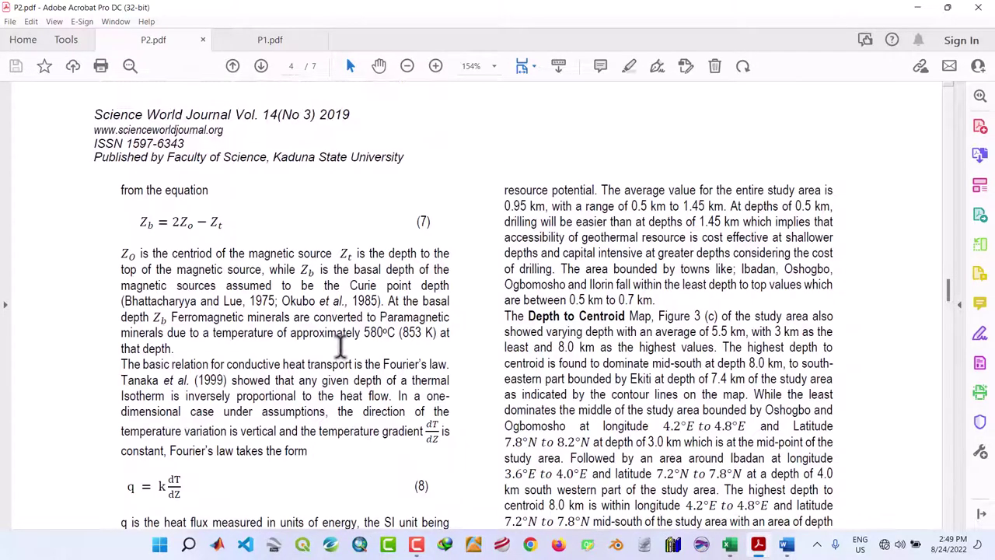
Switch to P1.pdf and examine its Curie depth equations (1) to (3) and heat flow equations (4) to (6) on page 6.
left_click(263, 40)
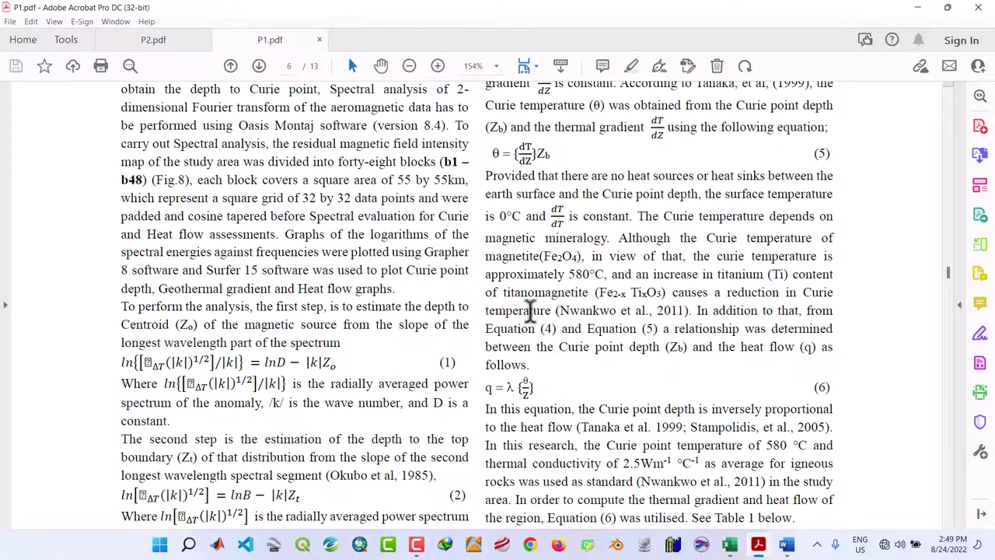
scroll(531, 310, "down", 5)
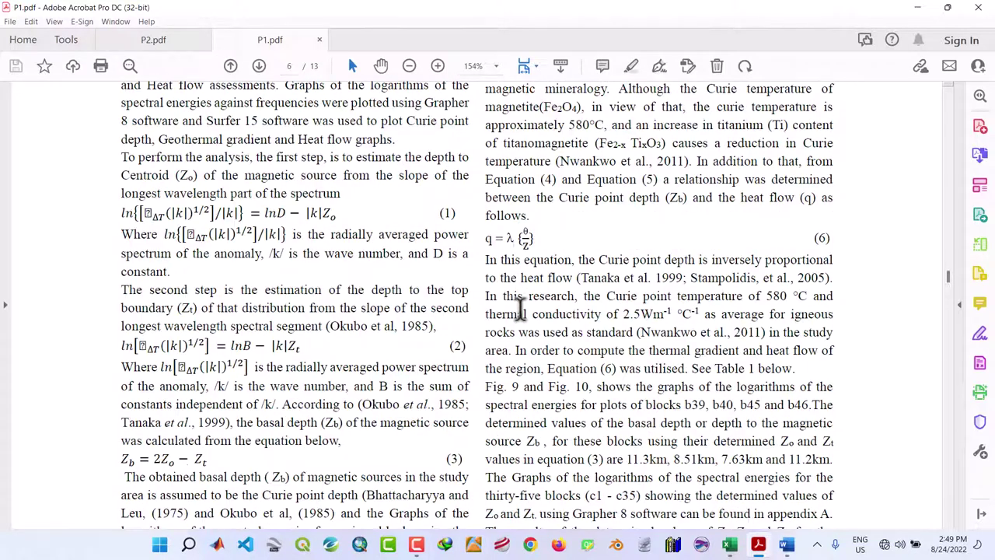
scroll(519, 307, "down", 6)
scroll(521, 309, "up", 15)
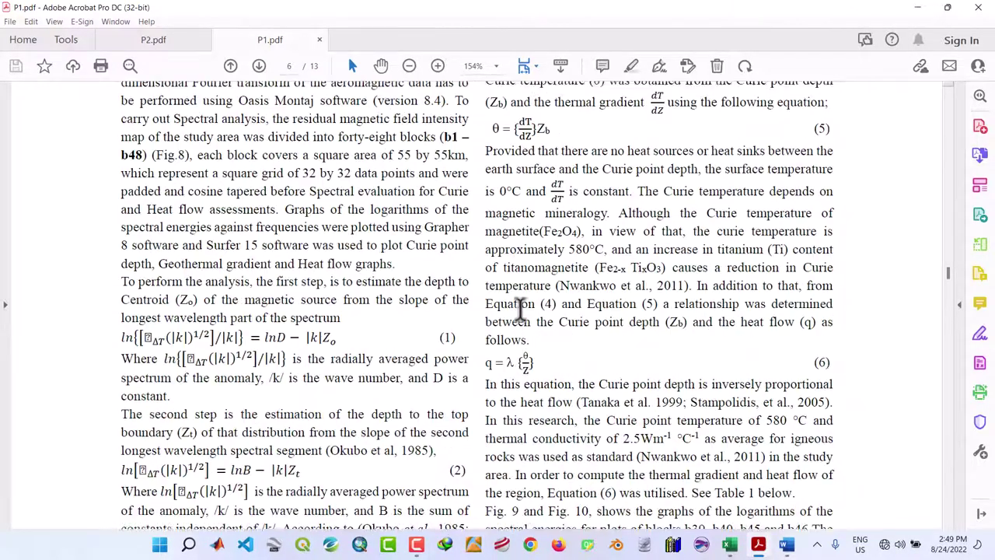
scroll(519, 308, "up", 5)
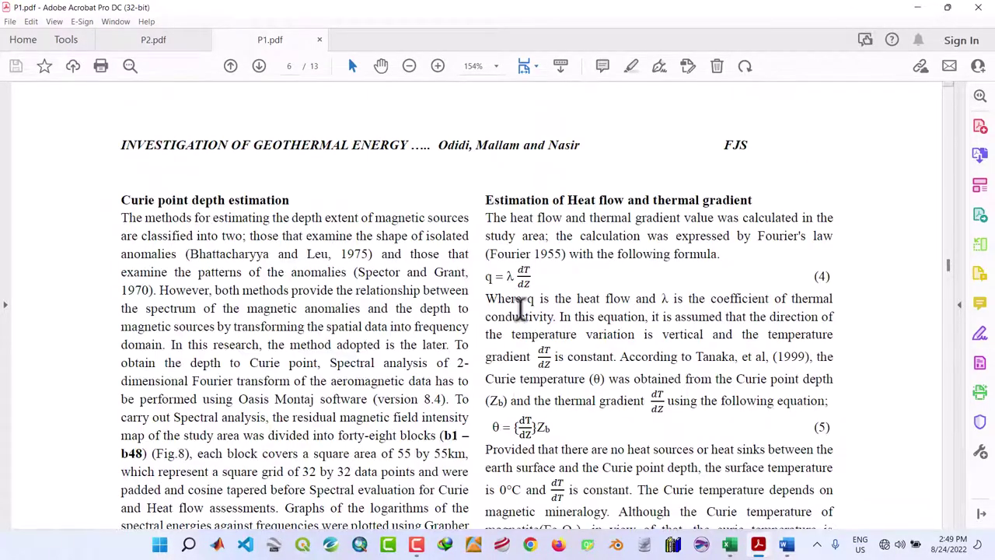
scroll(650, 331, "down", 6)
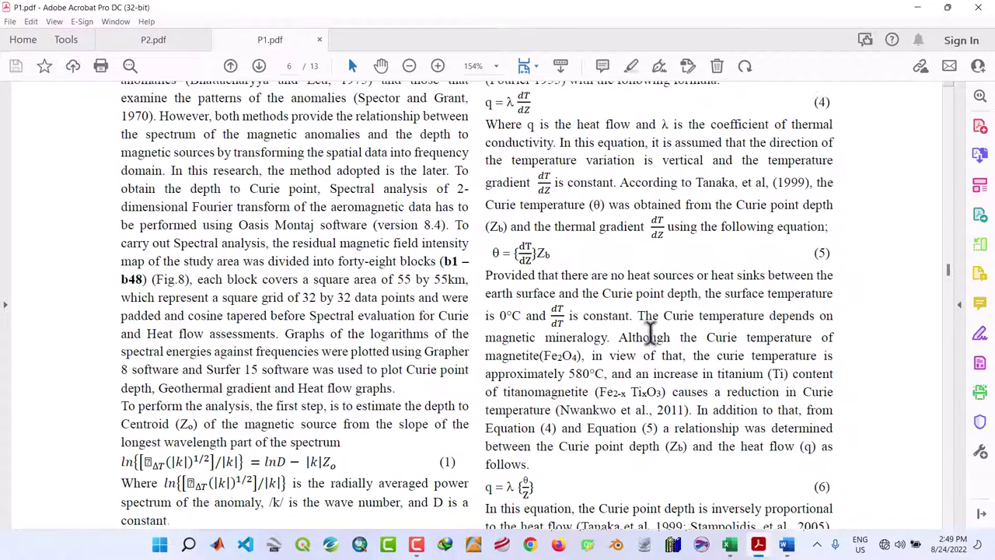
Highlight the citations in the paragraph below equation (6) and the thermal conductivity value used for igneous rocks.
scroll(650, 330, "down", 5)
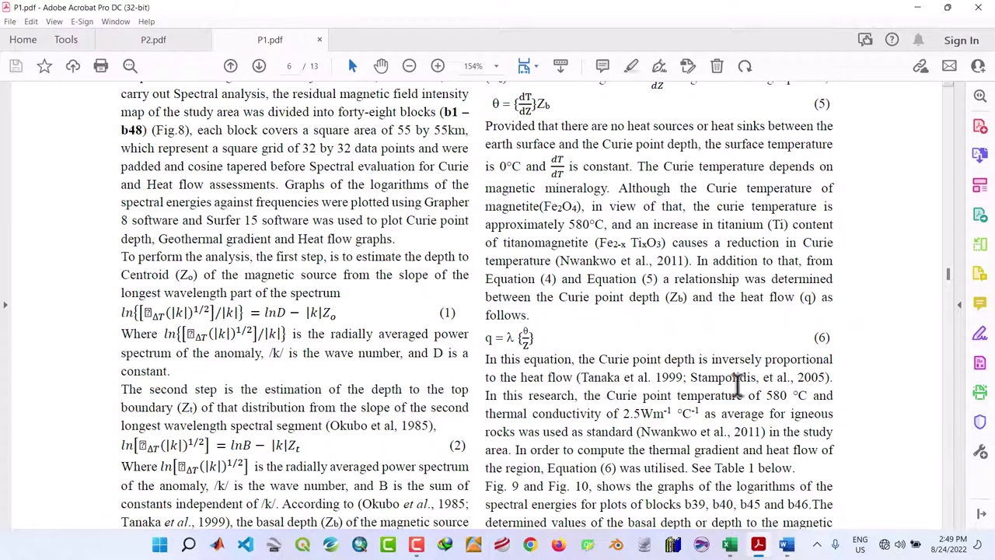
left_click_drag(576, 377, 794, 378)
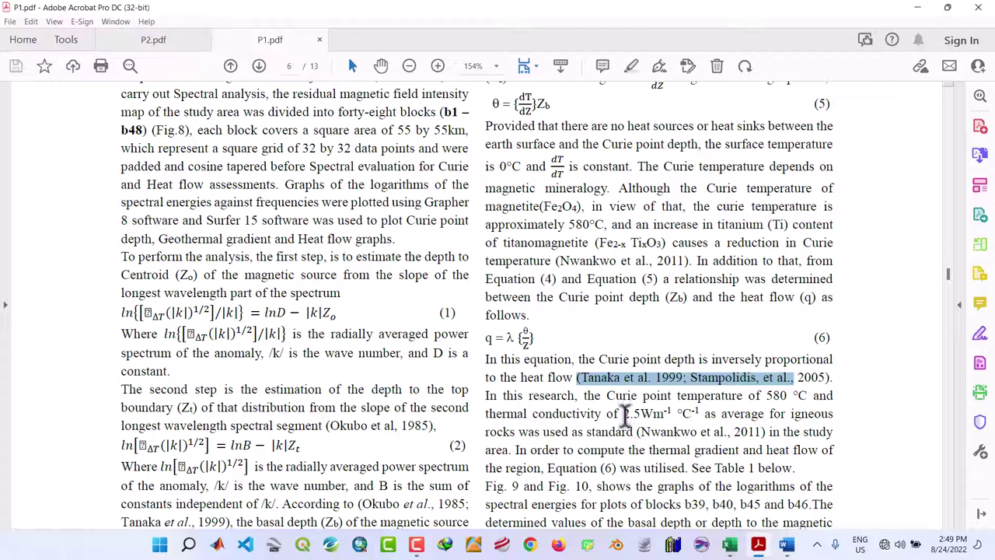
left_click_drag(624, 414, 638, 416)
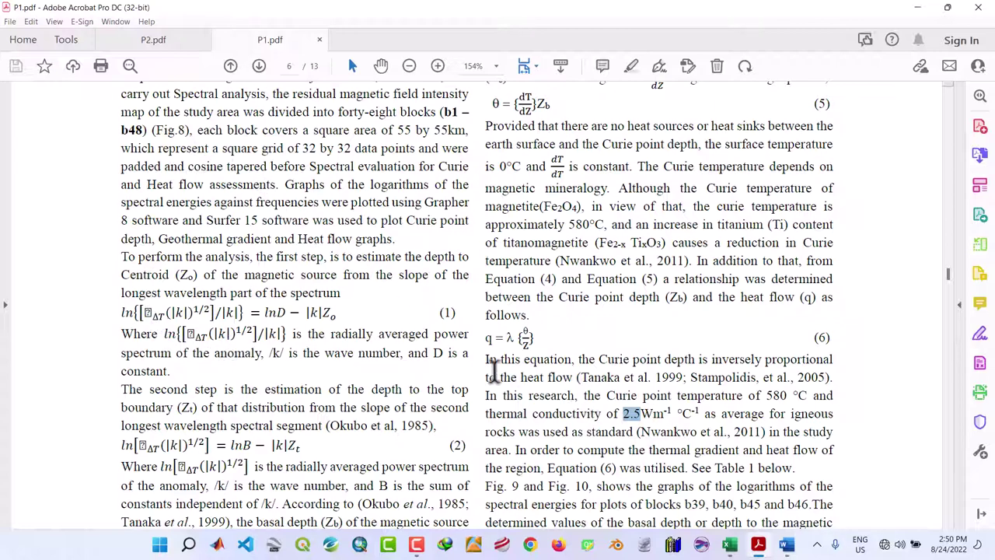
Switch to the Spectral analysis workbook in Excel and examine the k and lnP(k) headings on sheet B1.
left_click(917, 7)
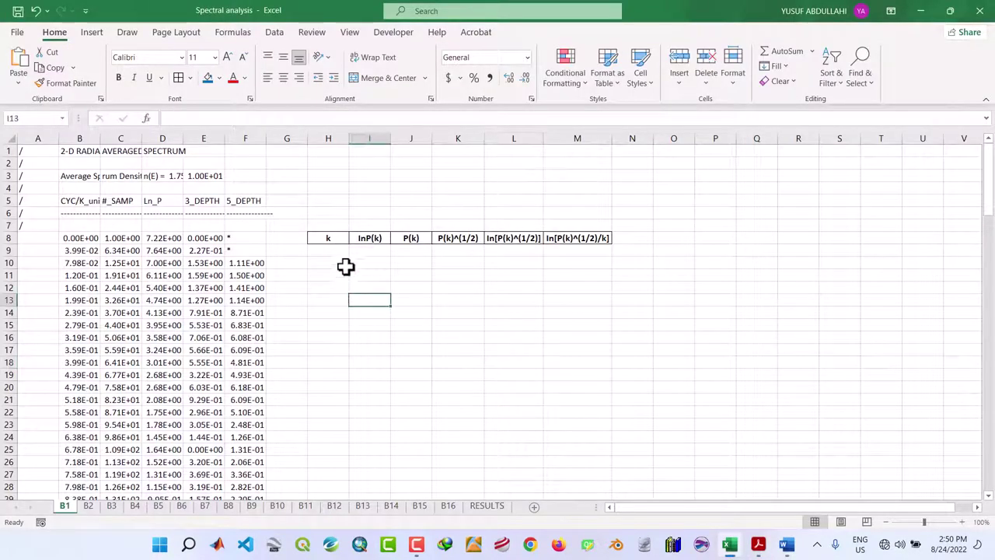
left_click(336, 239)
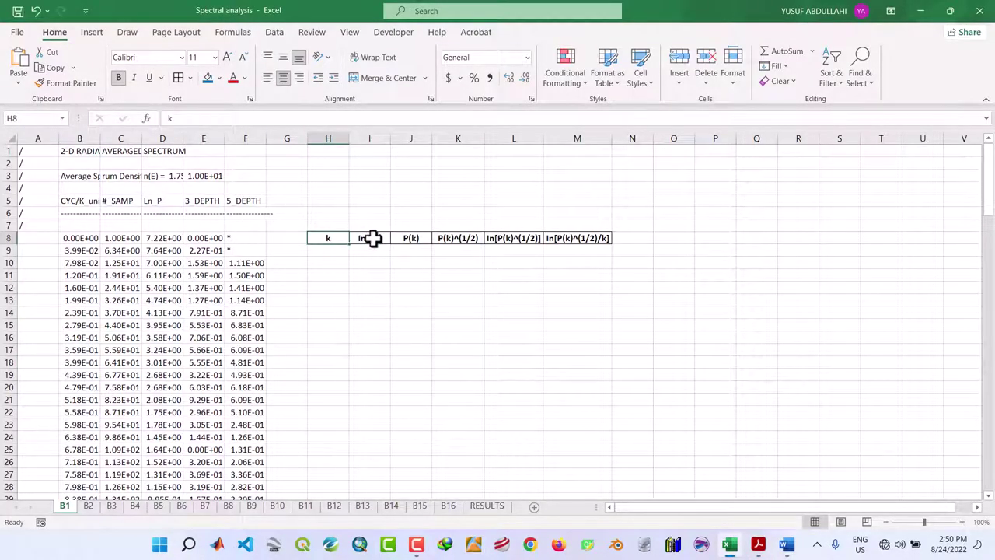
left_click_drag(335, 238, 373, 301)
left_click(256, 350)
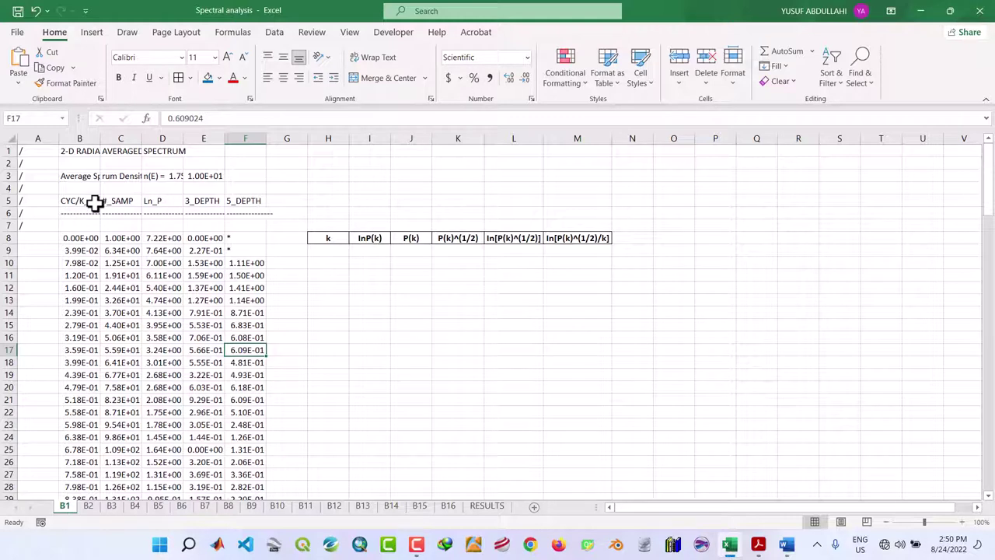
Examine the Ln_P and wave number source columns and the empty cells H9 and I9 under k and lnP(k).
left_click(155, 202)
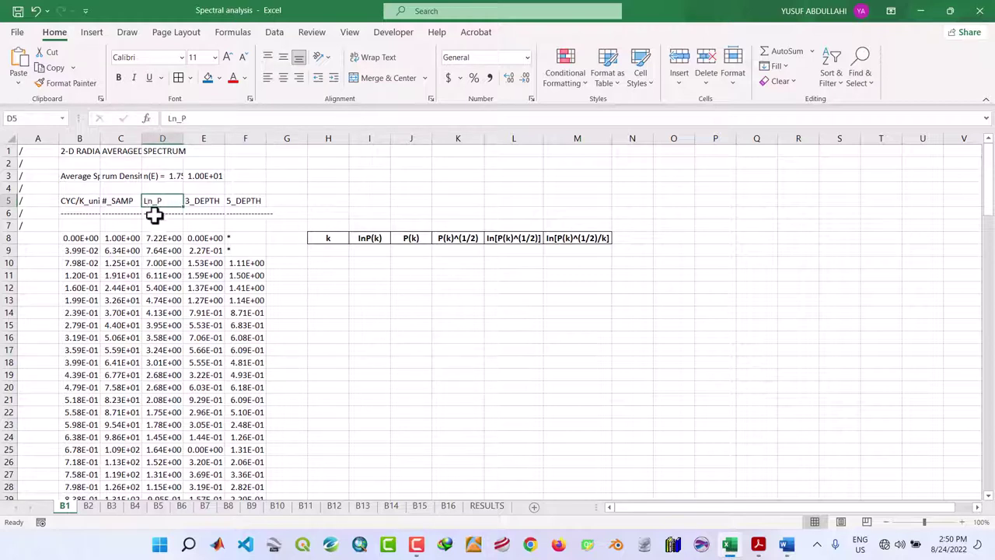
left_click(157, 238)
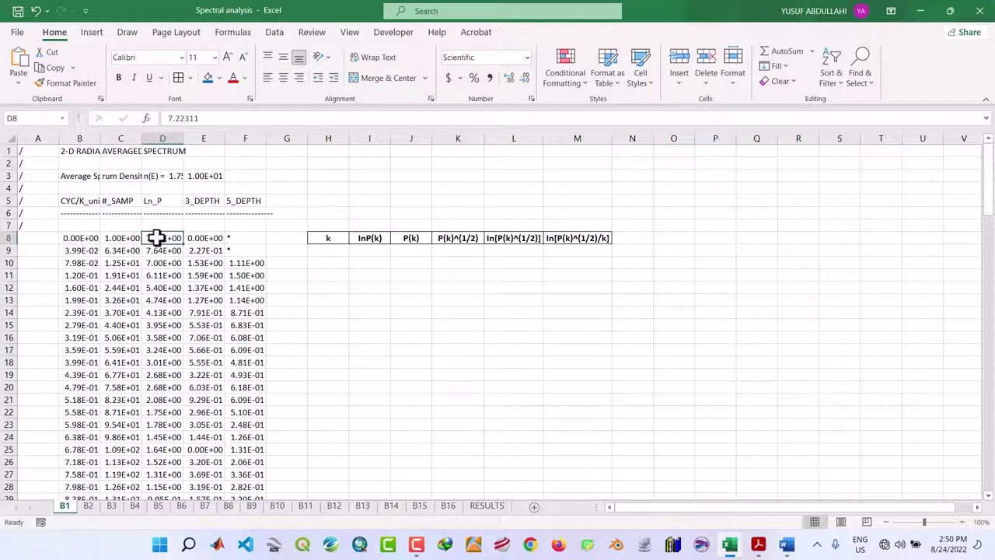
left_click(87, 242)
left_click(168, 240)
left_click(331, 251)
left_click(380, 250)
left_click(327, 251)
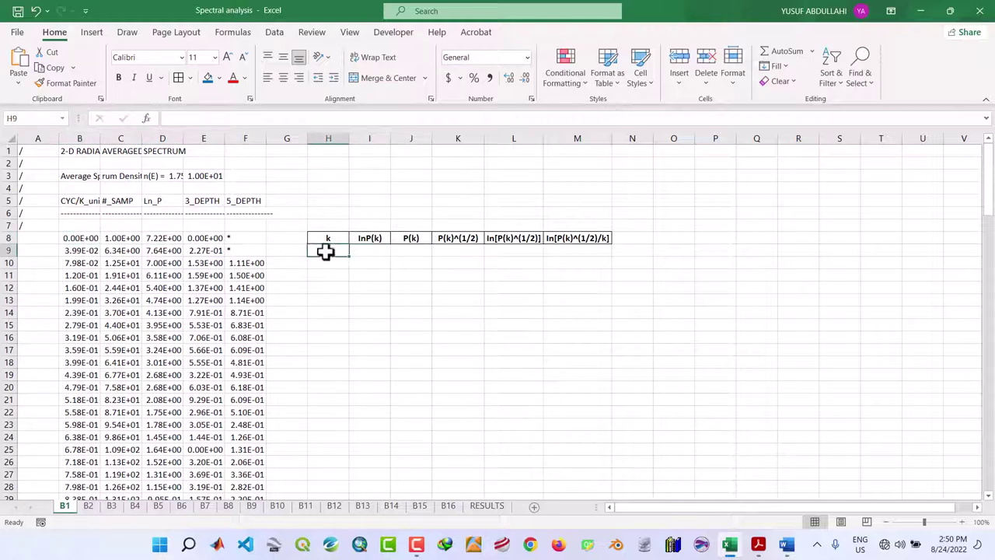
Copy the wave numbers in B8:B134 as values into the k column from H9, centred and with borders on all cells.
left_click(92, 238)
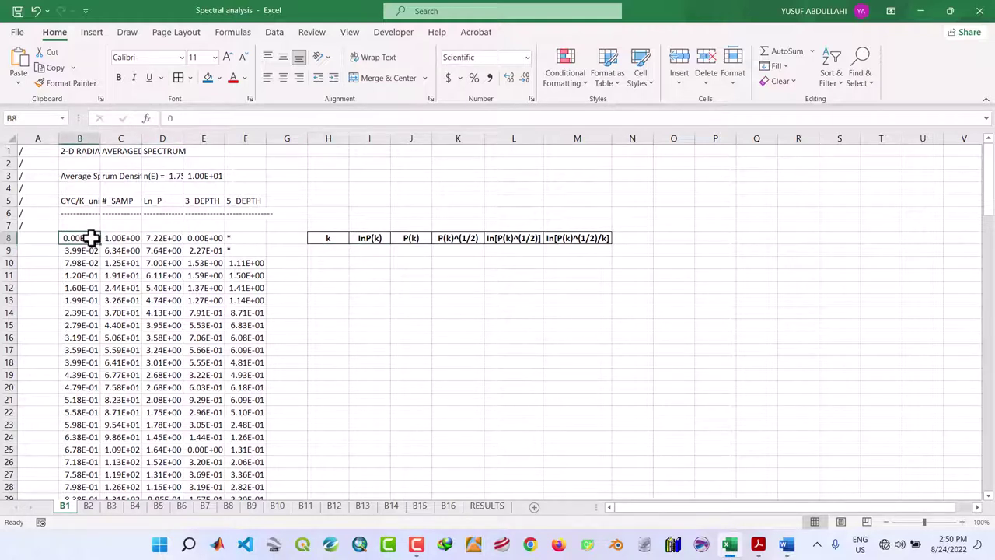
left_click_drag(92, 238, 72, 476)
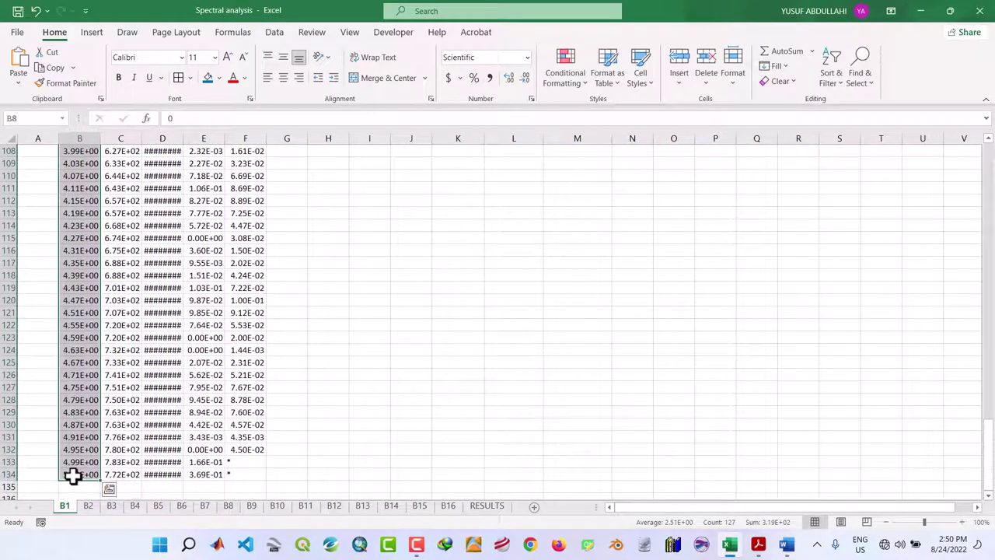
key("ctrl+c")
scroll(323, 311, "up", 19)
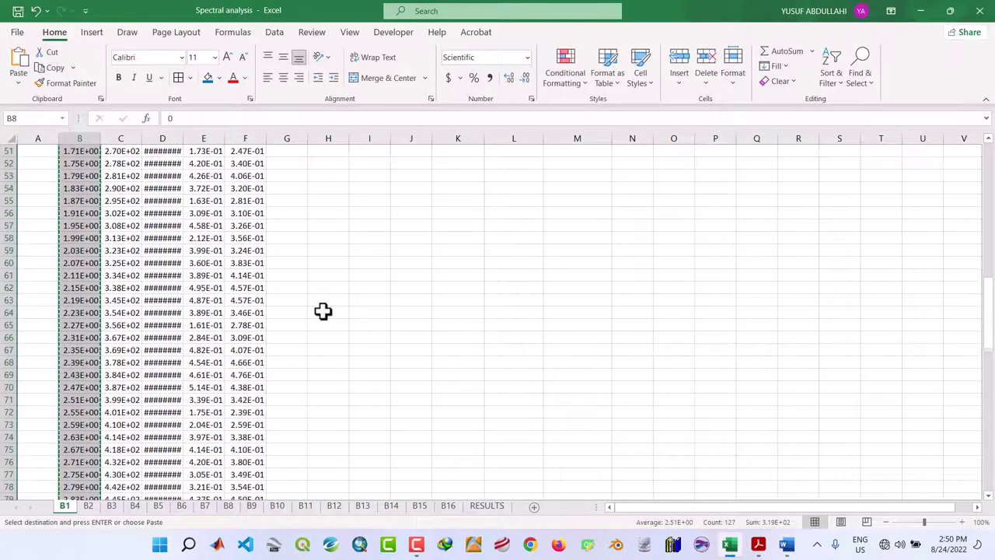
scroll(323, 311, "up", 17)
left_click(336, 251)
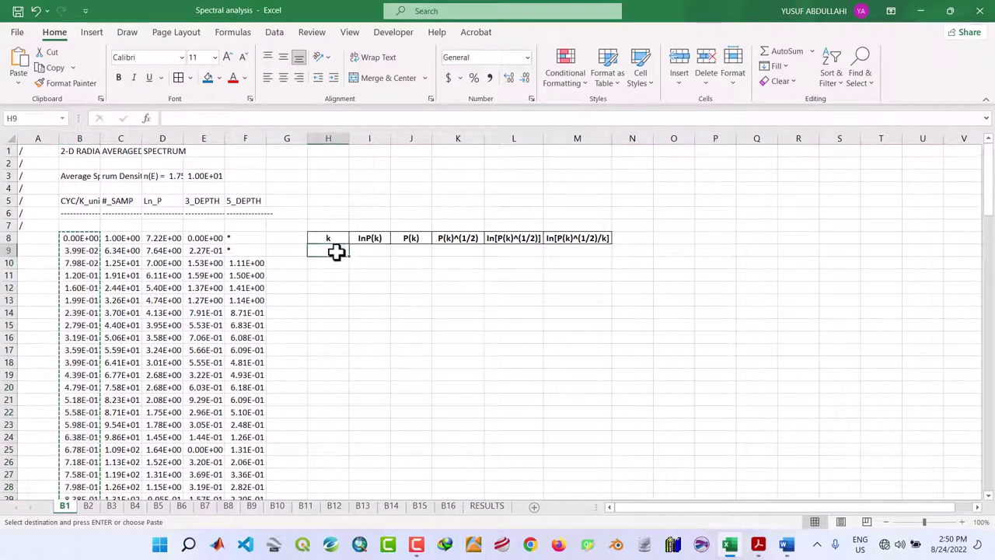
right_click(336, 251)
mouse_move(388, 262)
left_click(391, 244)
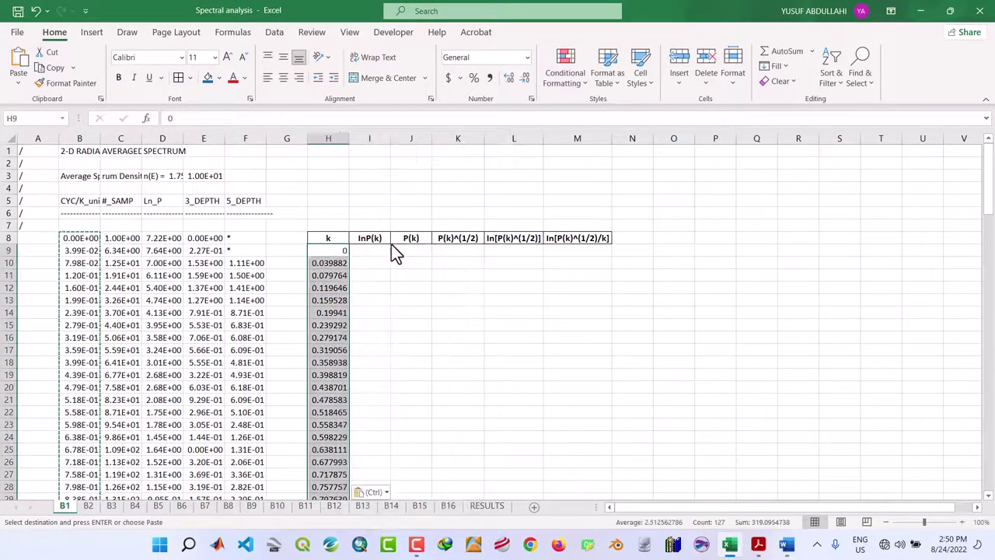
left_click(283, 78)
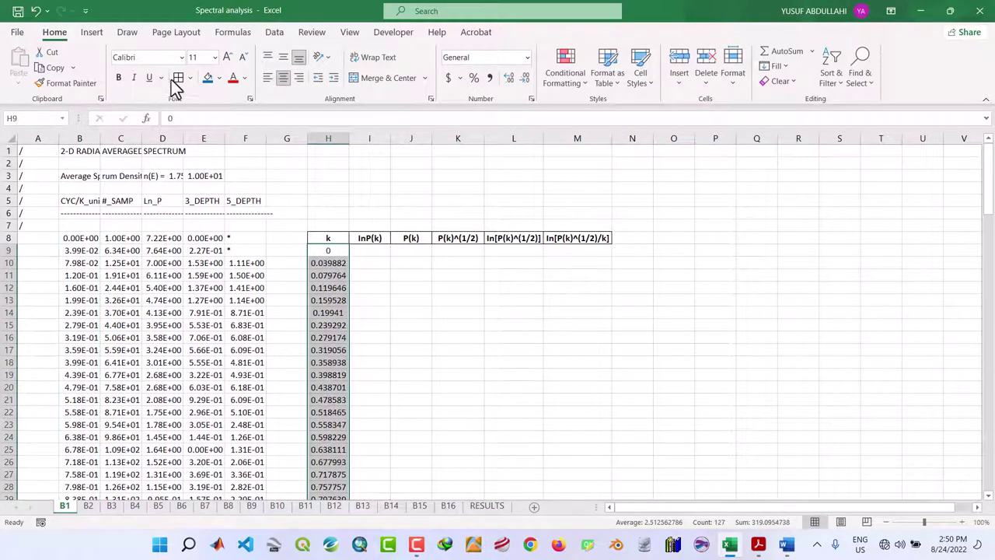
left_click(355, 300)
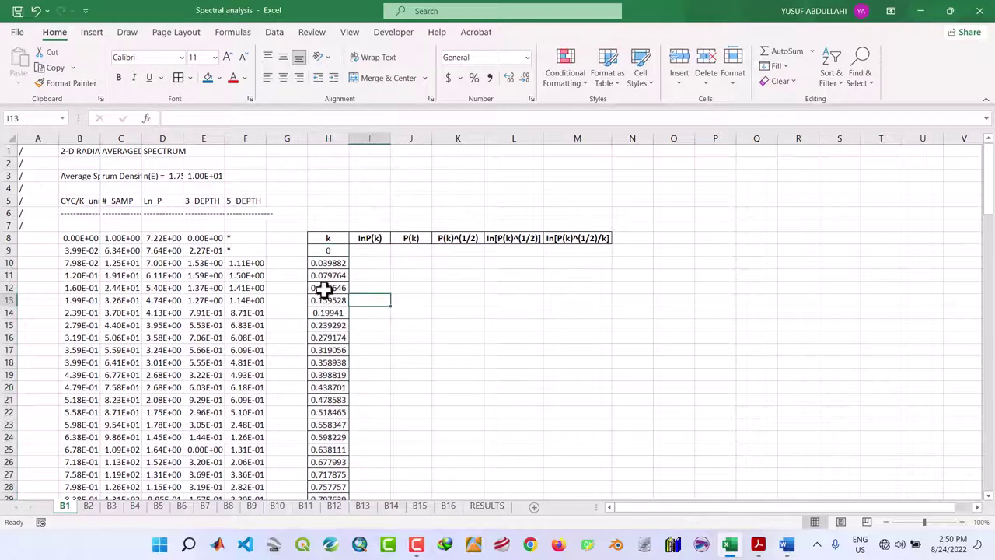
Copy the Ln_P data in D8:D134 as values into the lnP(k) column from I9 and centre it.
left_click(172, 239)
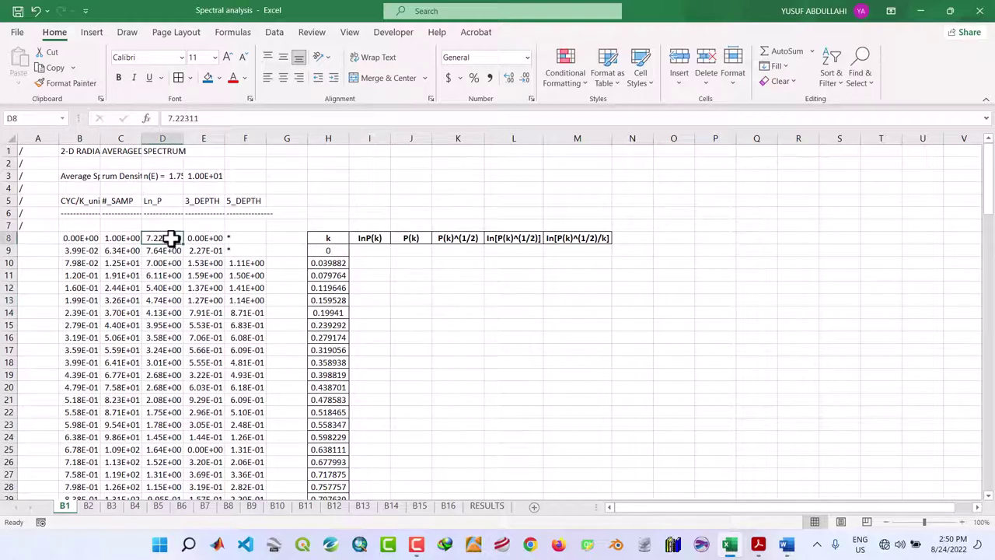
left_click_drag(171, 240, 178, 460)
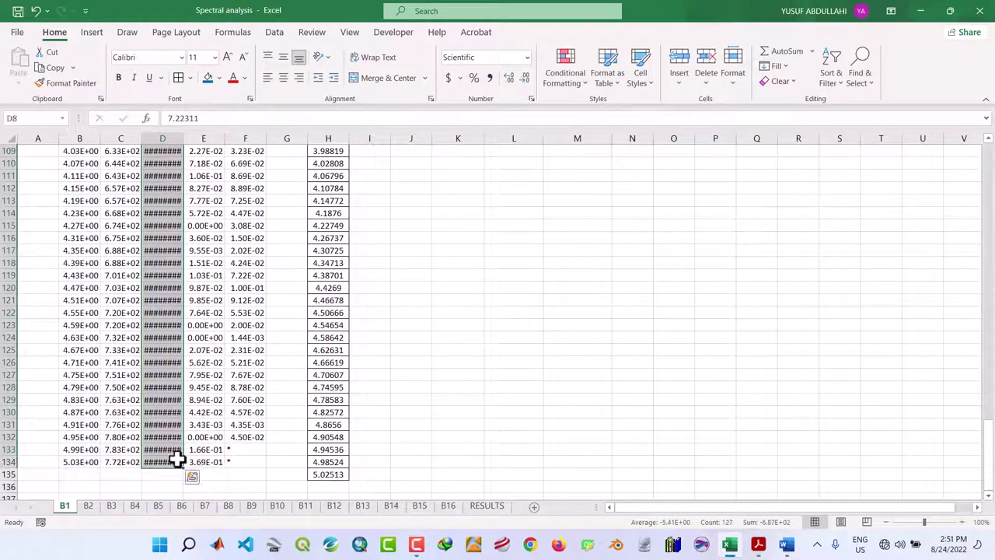
key("ctrl+c")
scroll(429, 226, "up", 20)
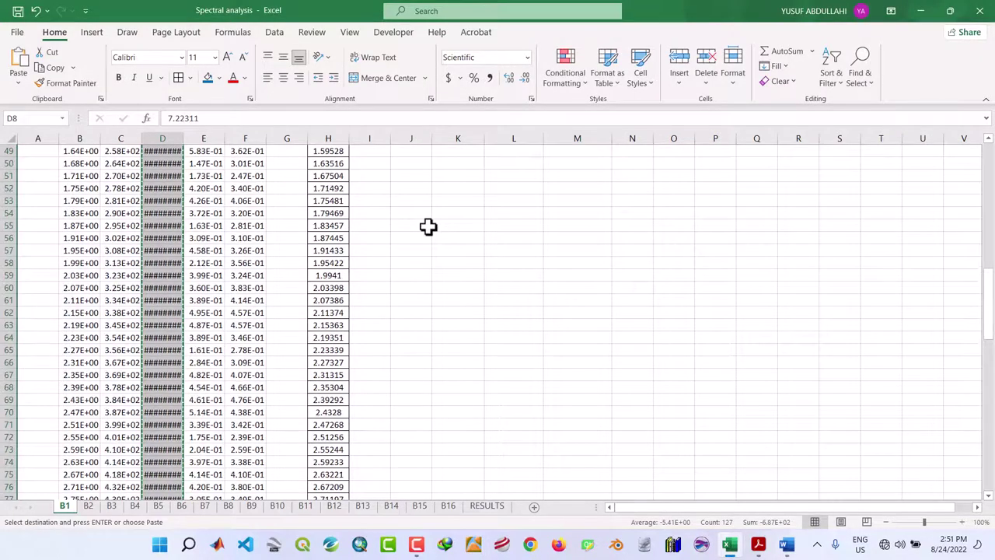
scroll(428, 226, "up", 16)
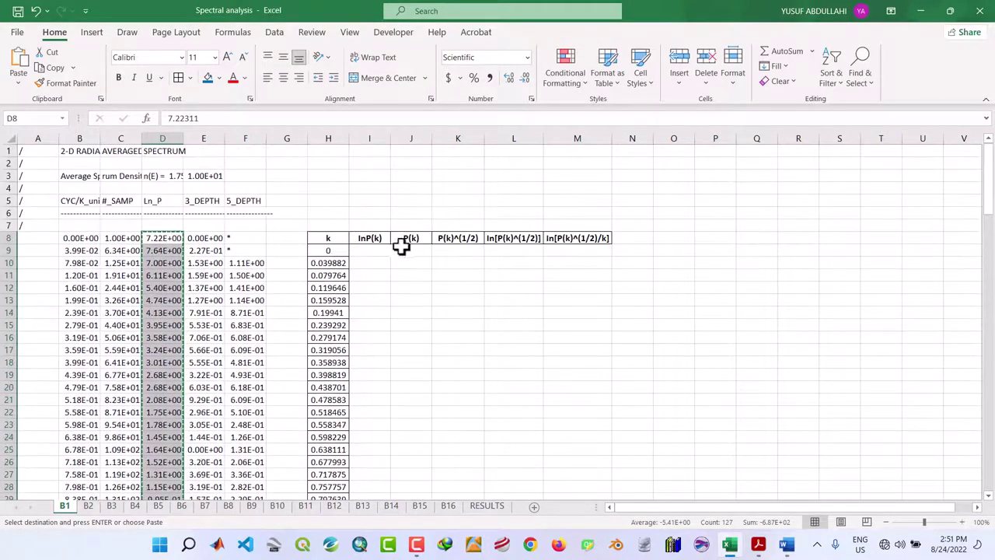
left_click(383, 250)
right_click(385, 251)
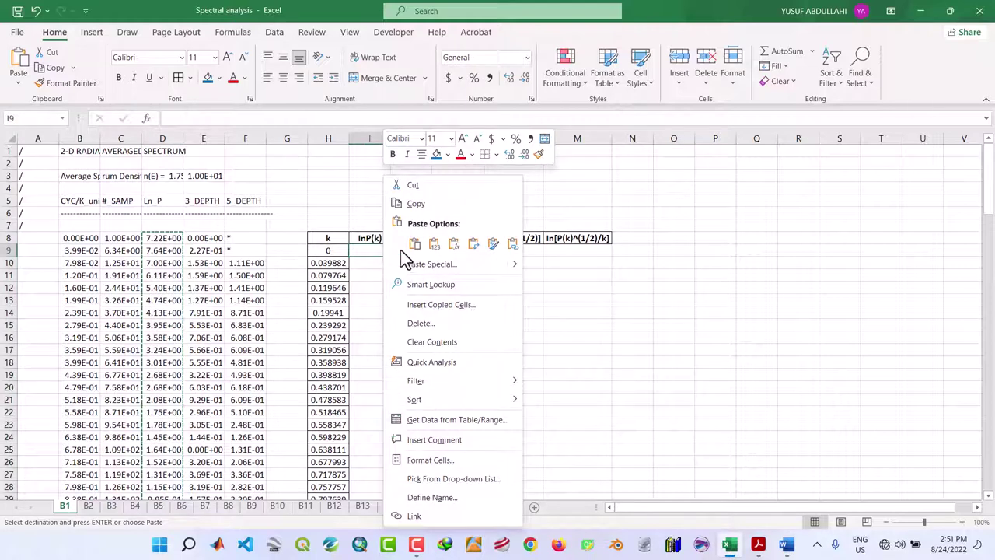
left_click(434, 243)
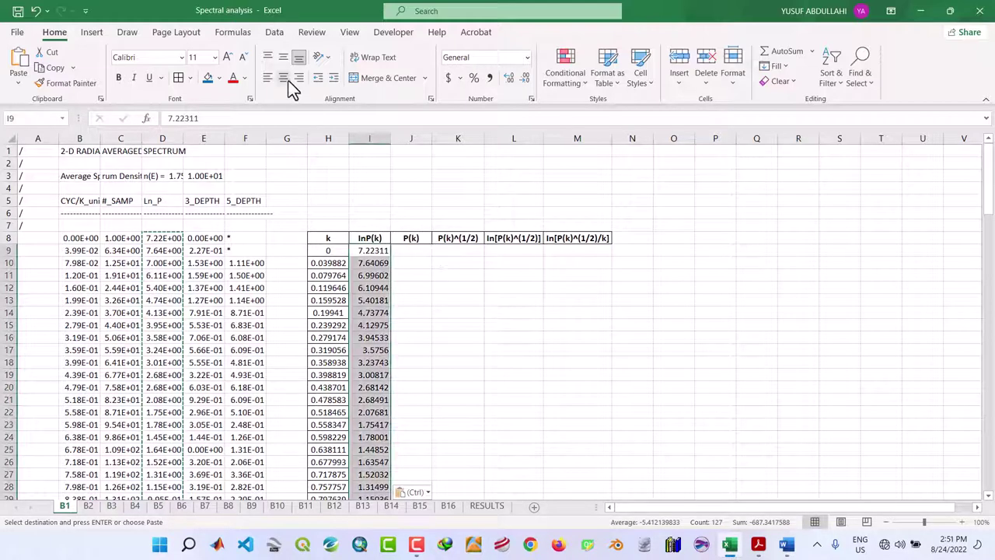
key("Escape")
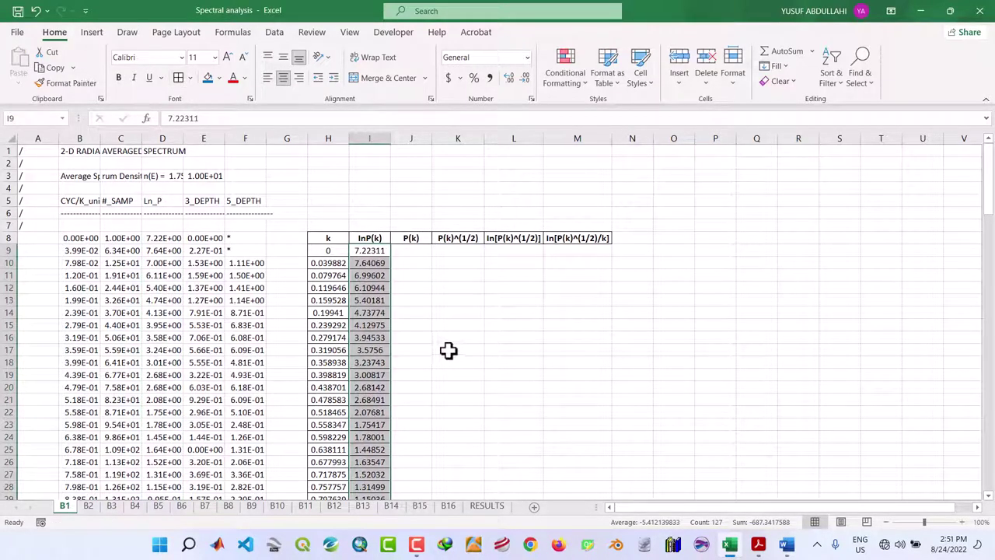
Check the zero wave number in H9 against the k term of equation (6) in P2.pdf in Acrobat, and return to the Excel workbook.
left_click(442, 325)
left_click(411, 249)
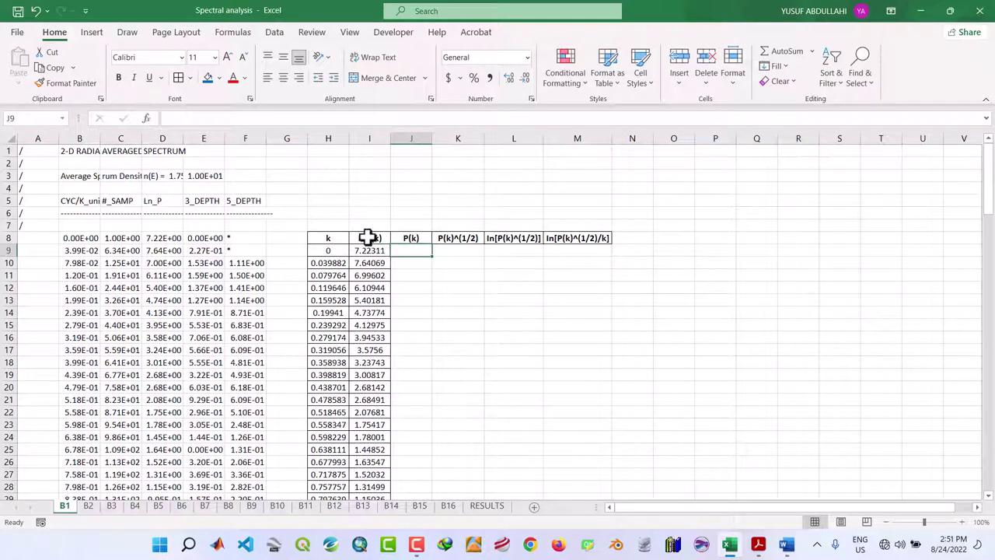
left_click(407, 260)
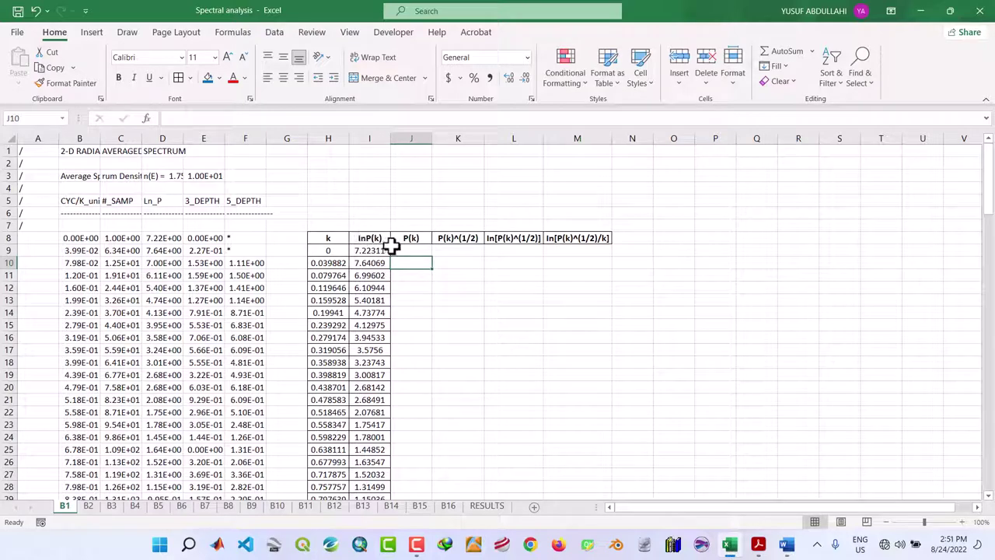
left_click(338, 250)
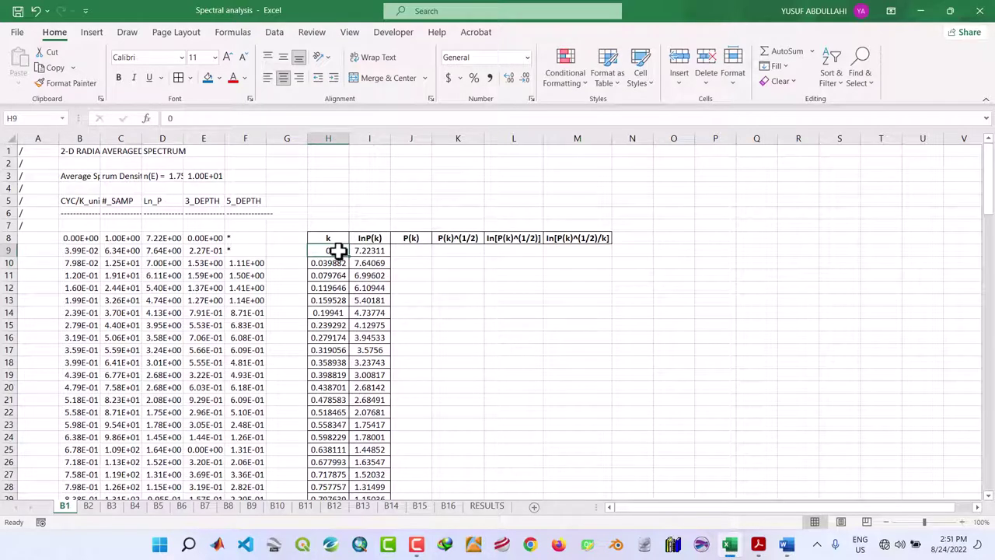
mouse_move(758, 544)
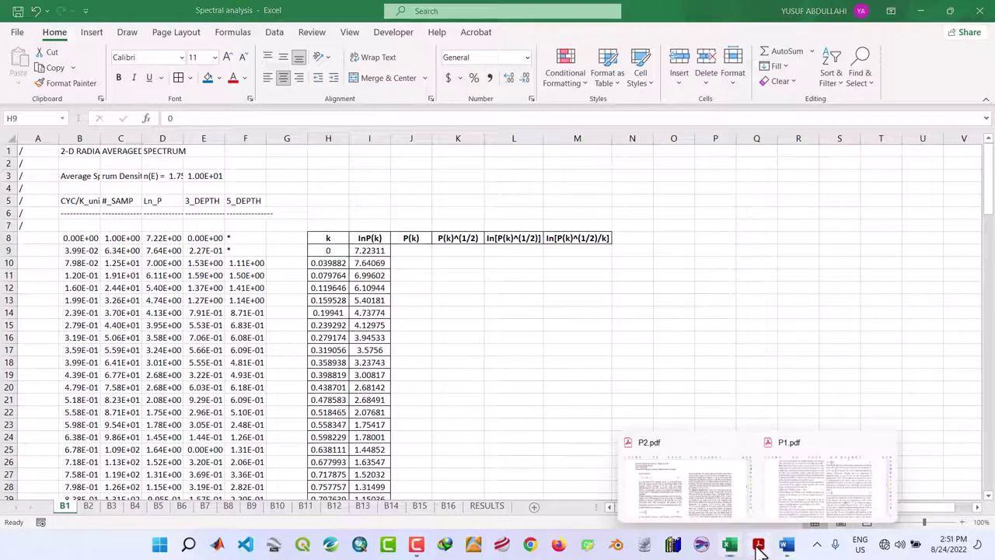
left_click(725, 519)
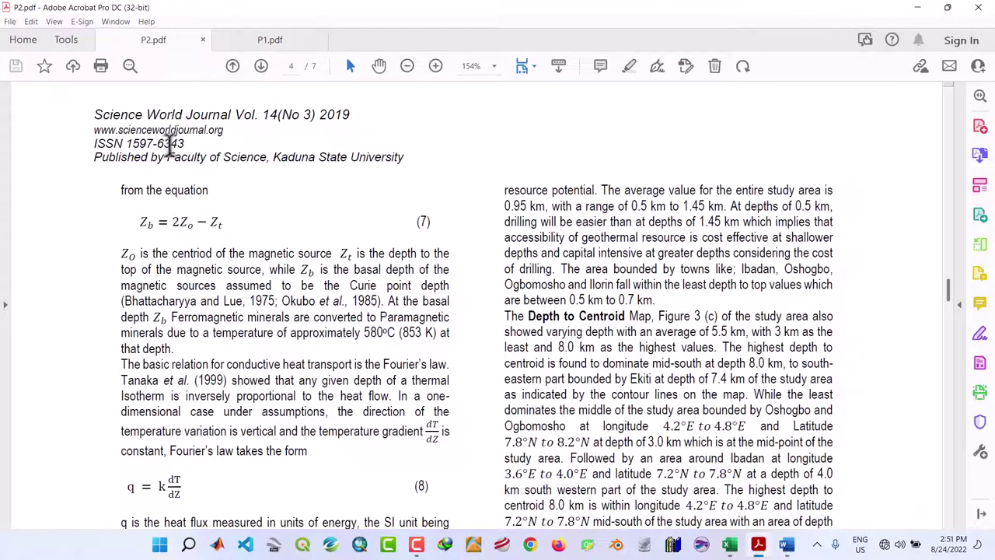
scroll(201, 294, "up", 8)
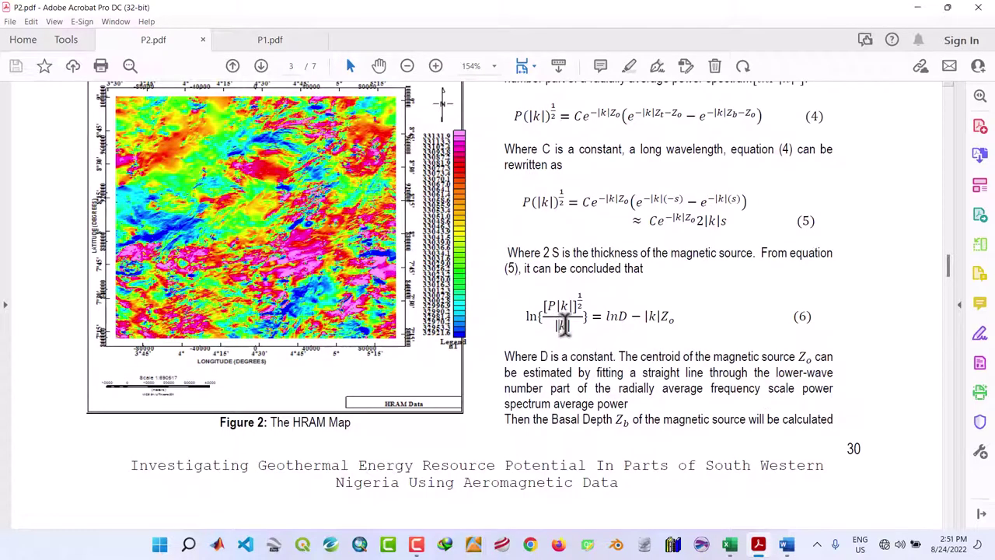
left_click_drag(565, 325, 528, 319)
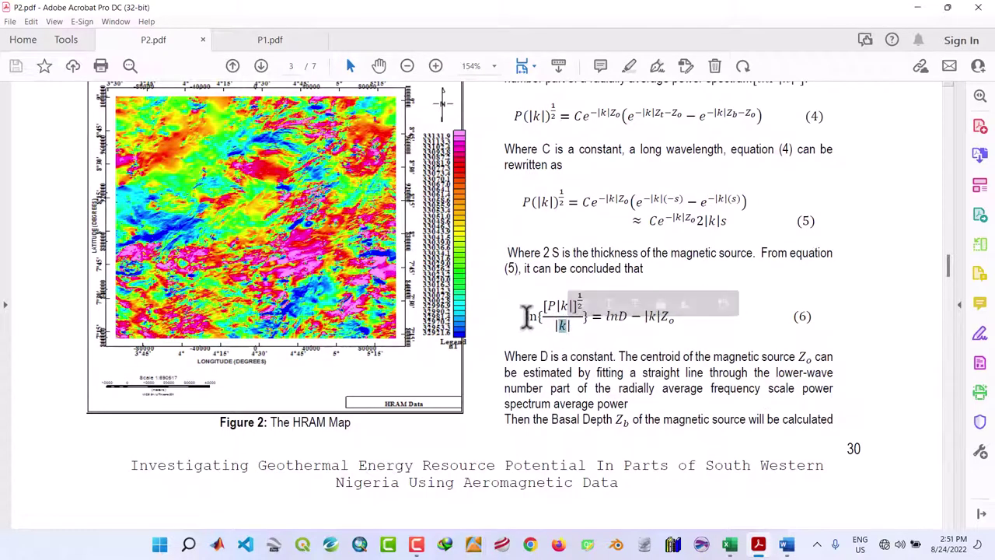
left_click(918, 7)
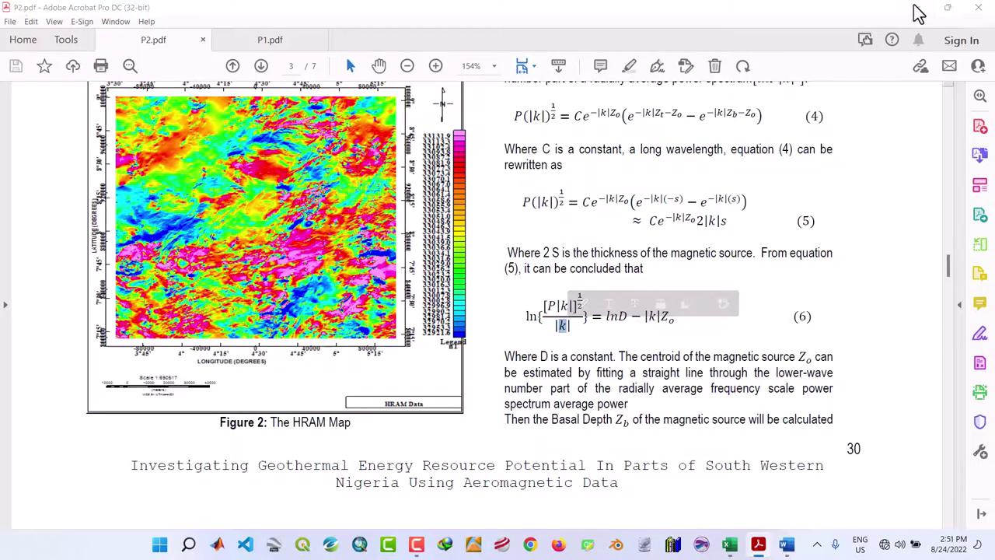
Enter the formula =EXP(I10) in J10 under the P(k) heading.
left_click(409, 263)
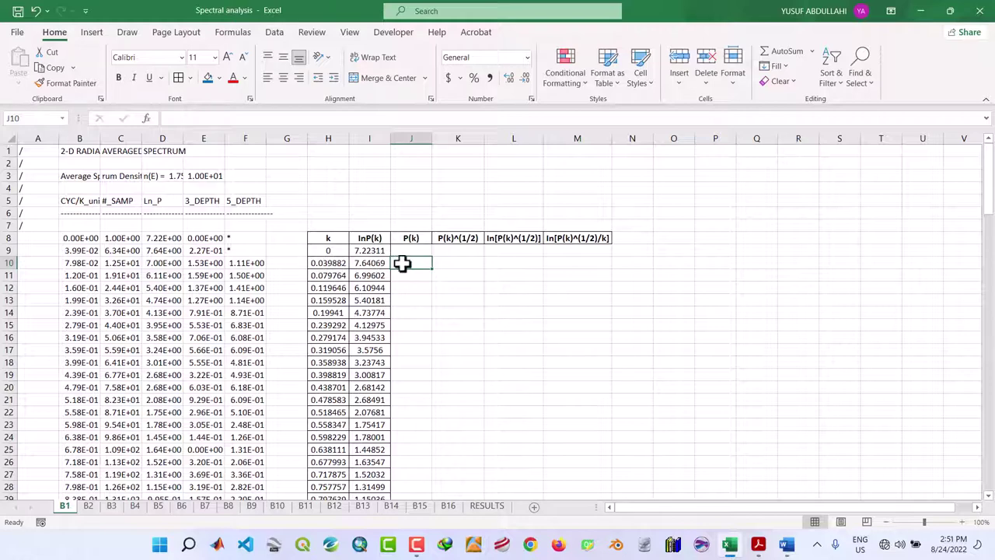
type("=")
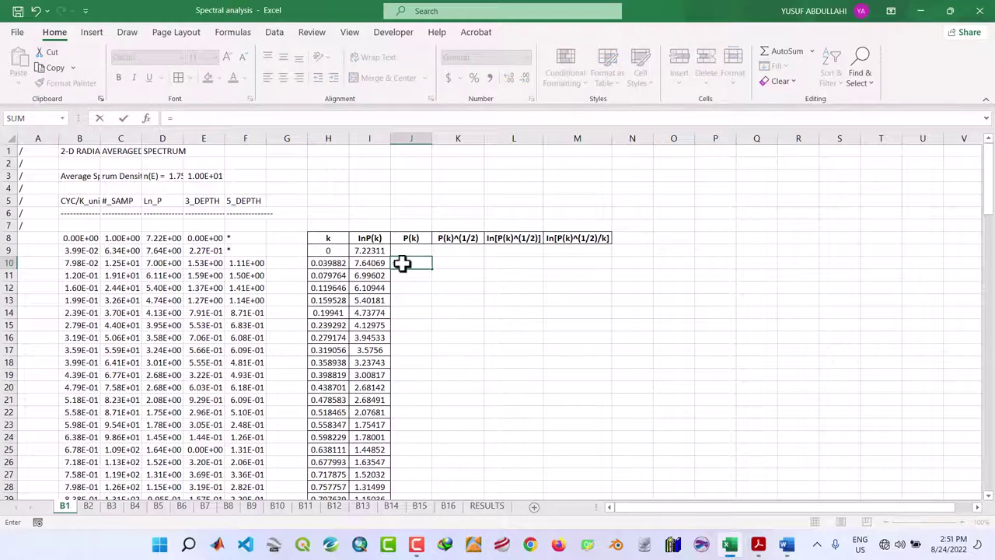
type("EXP")
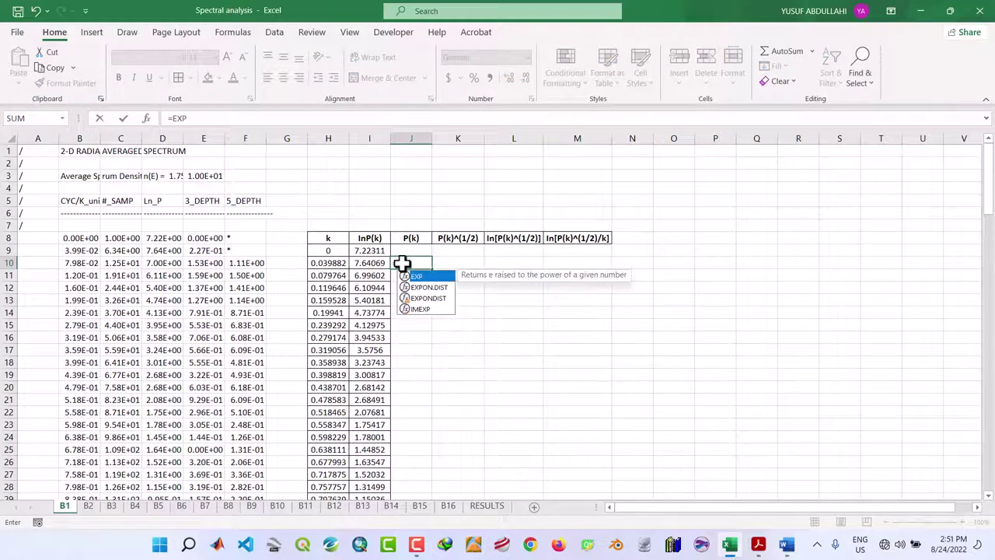
type("(")
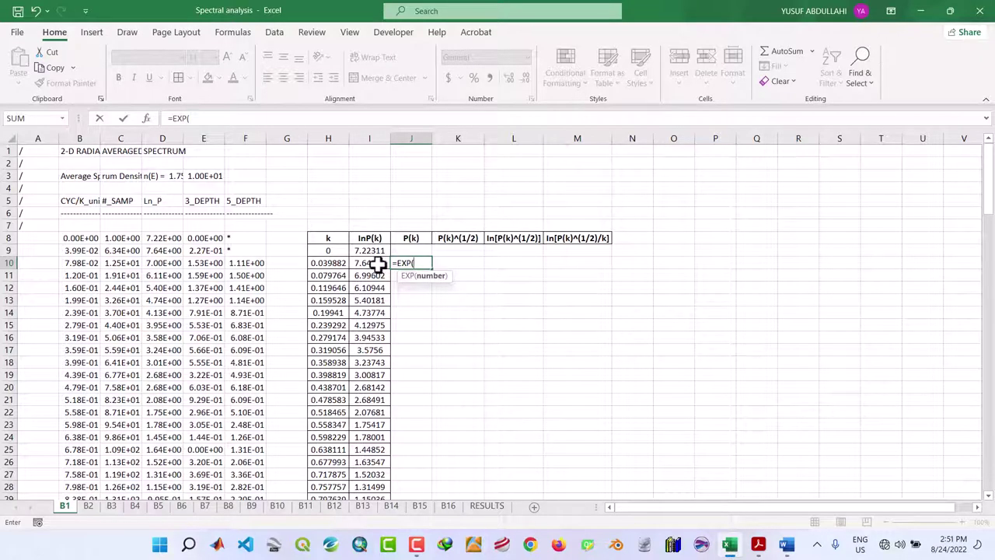
left_click(377, 264)
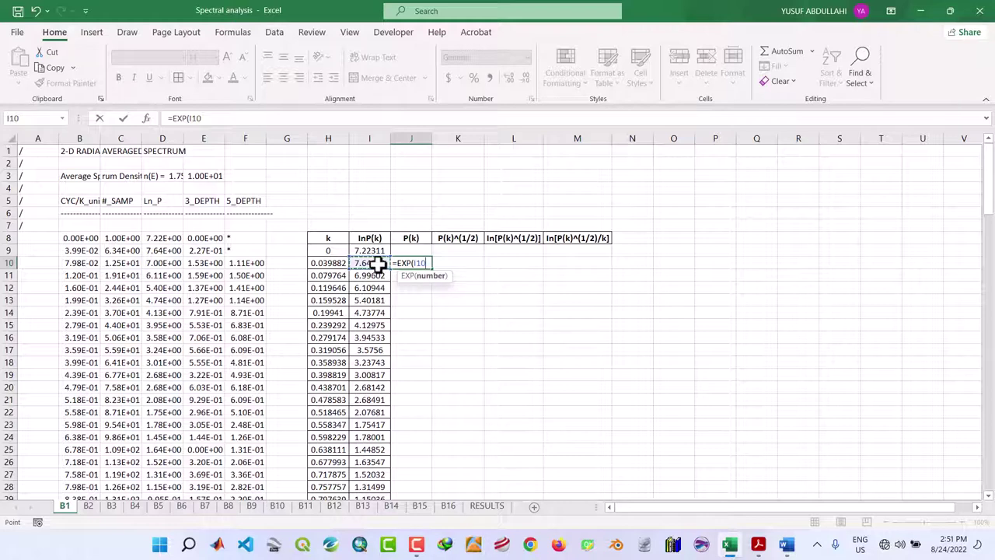
type(")")
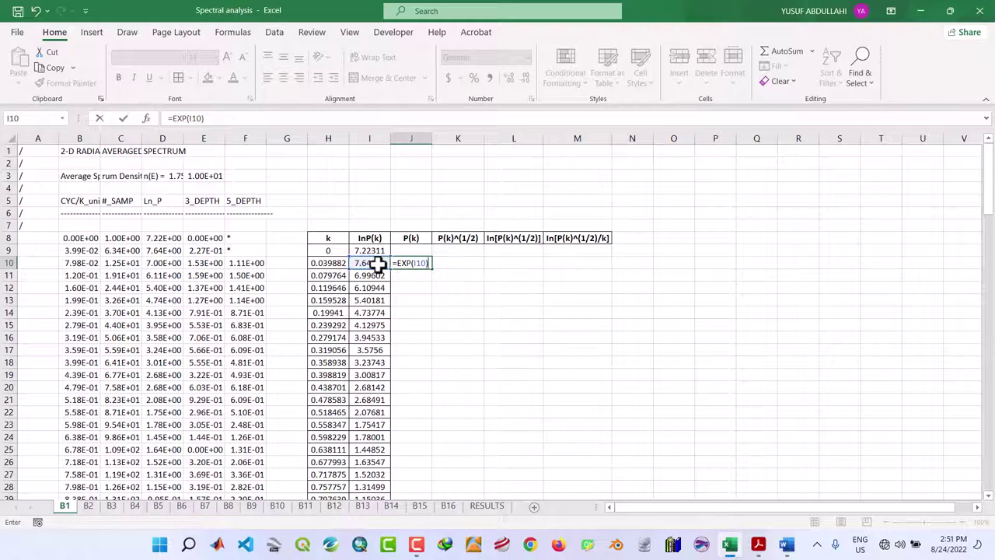
key("Return")
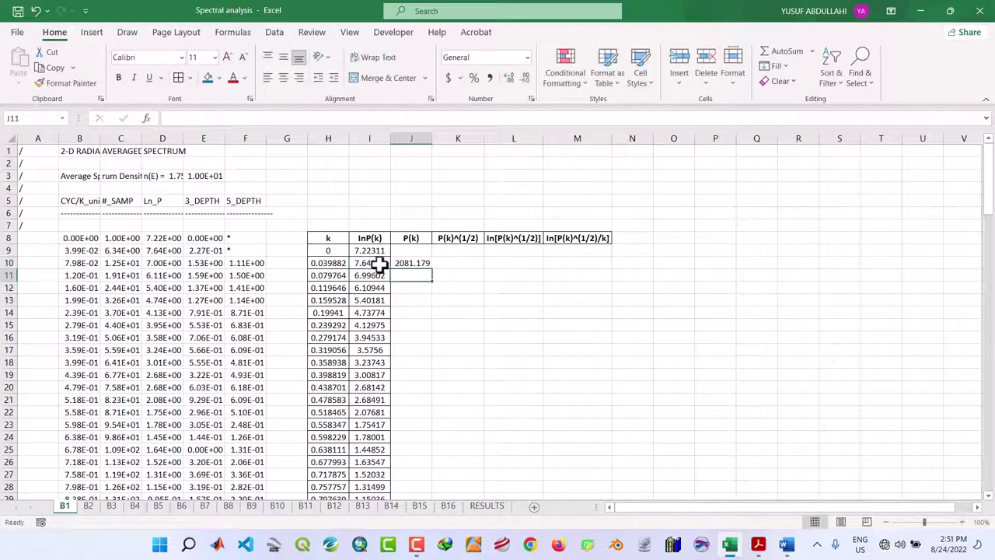
Fill the P(k) formula from J10 down the column, and centre the filled cells with borders on all of them.
left_click(420, 263)
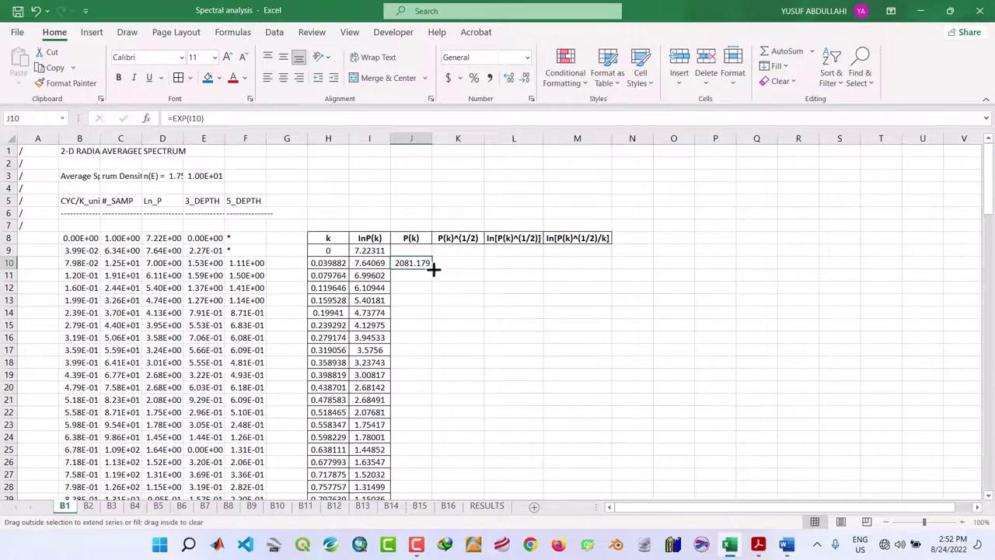
double_click(431, 269)
left_click(283, 78)
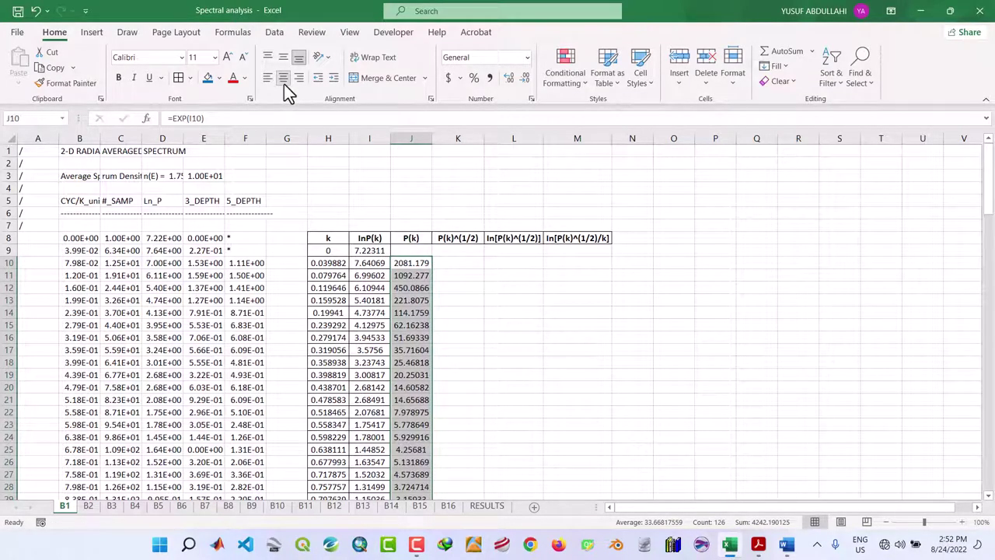
Calculate P(k)^(1/2) with =SQRT(J10) in K10, filled down the column with centred values and borders on all cells.
left_click(457, 264)
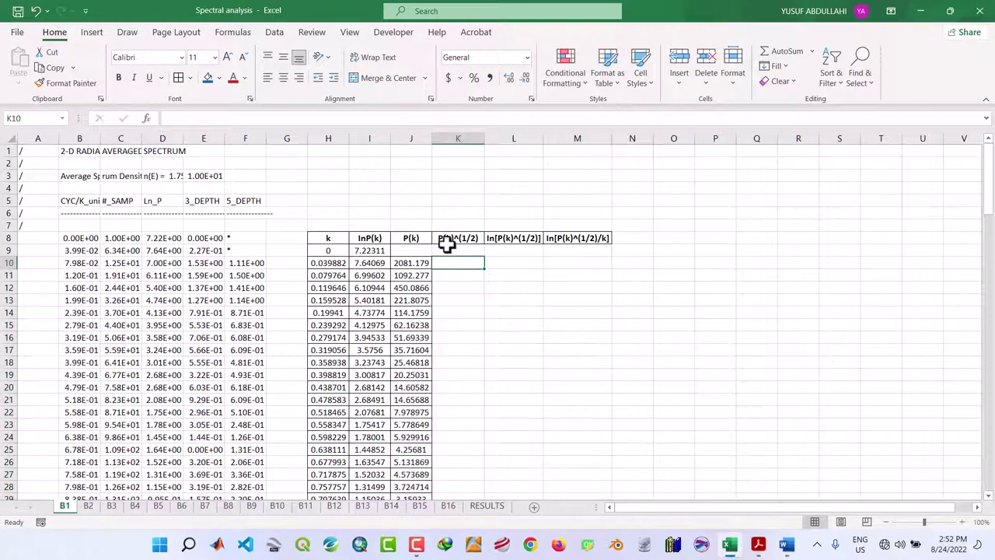
type("=")
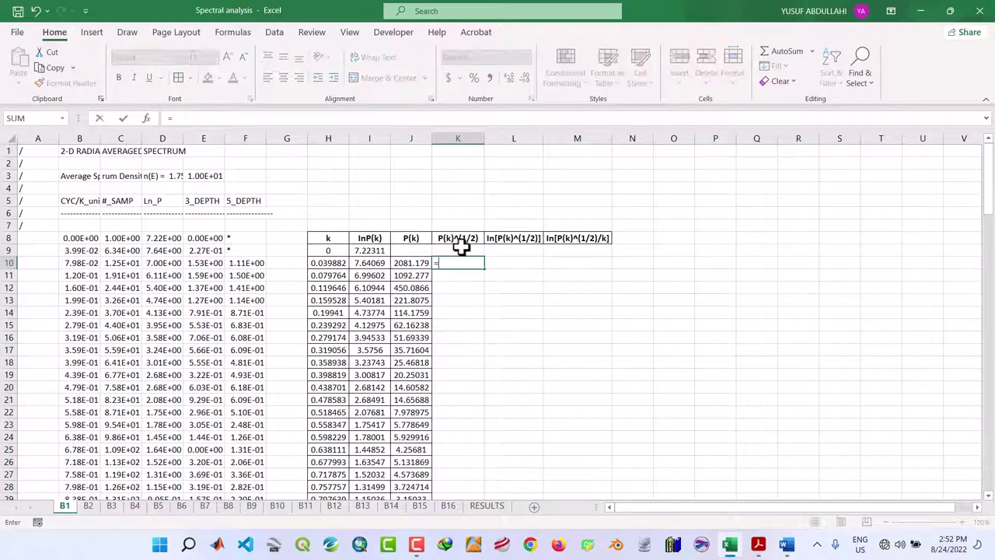
type("SQRT")
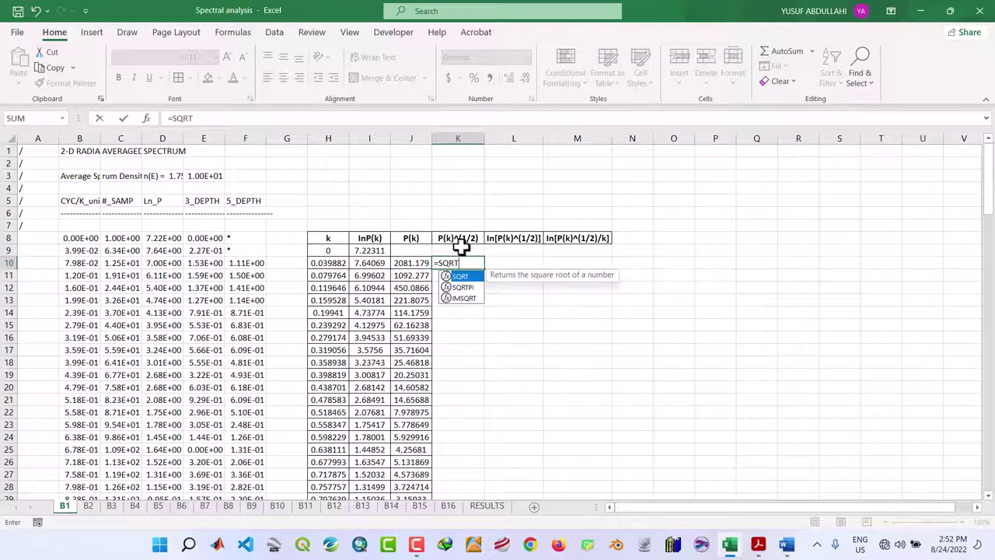
type("(")
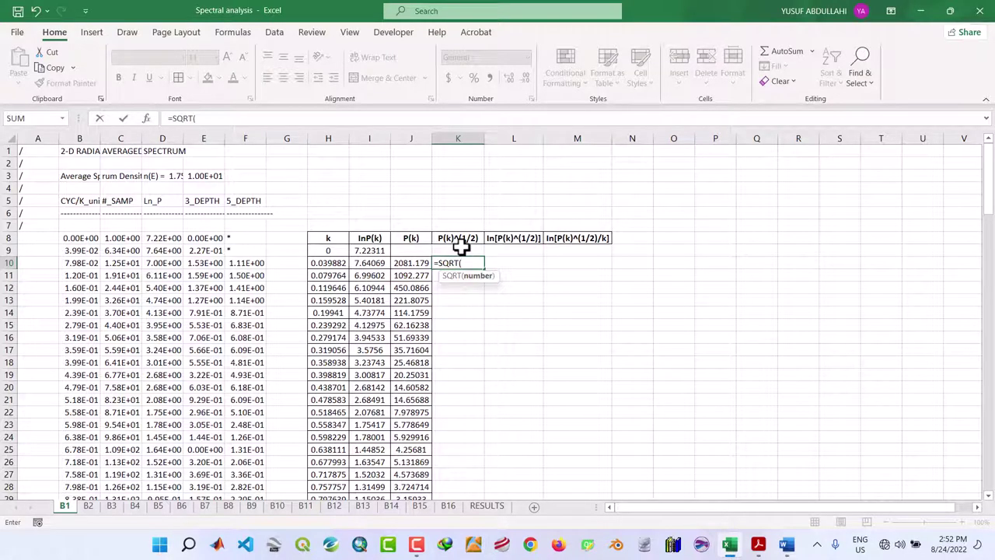
left_click(422, 263)
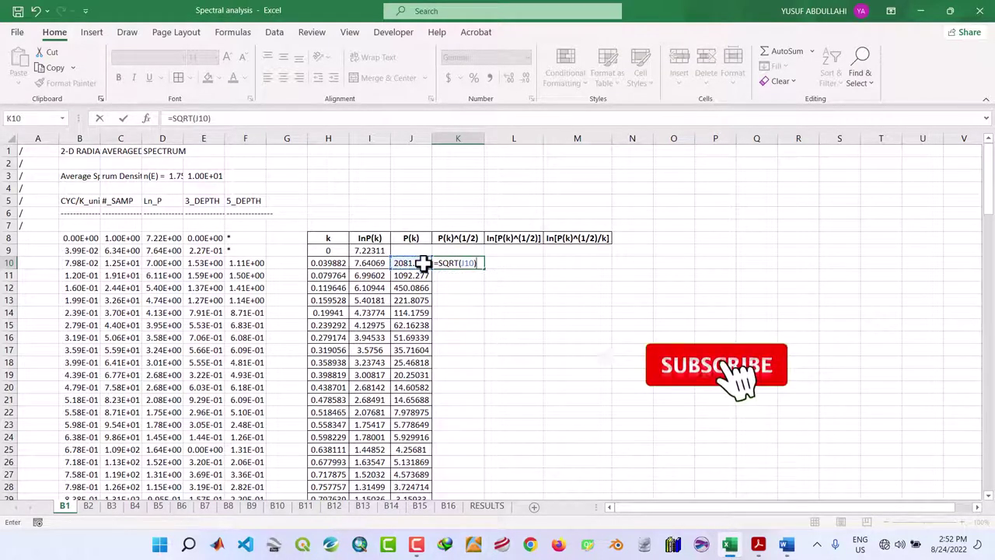
key("Return")
left_click(468, 263)
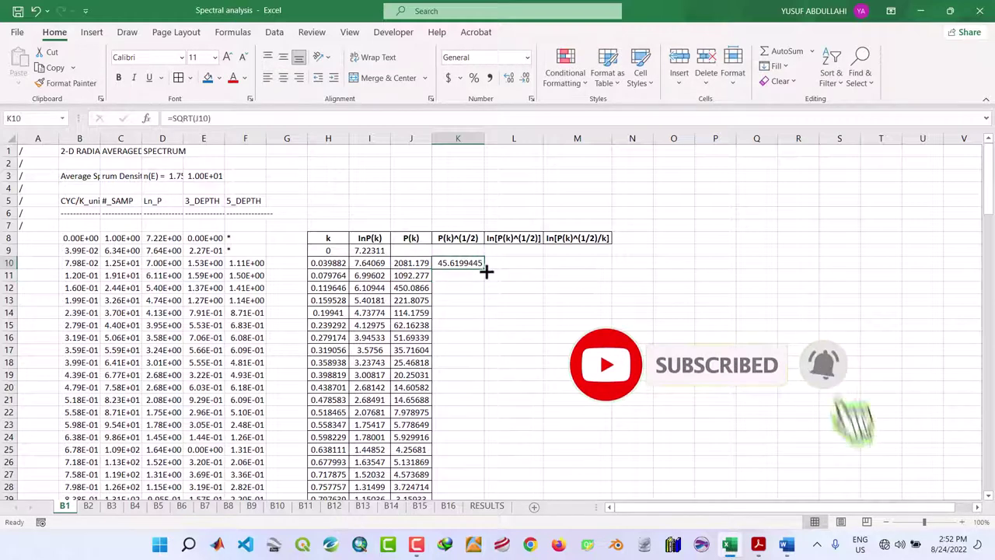
double_click(484, 269)
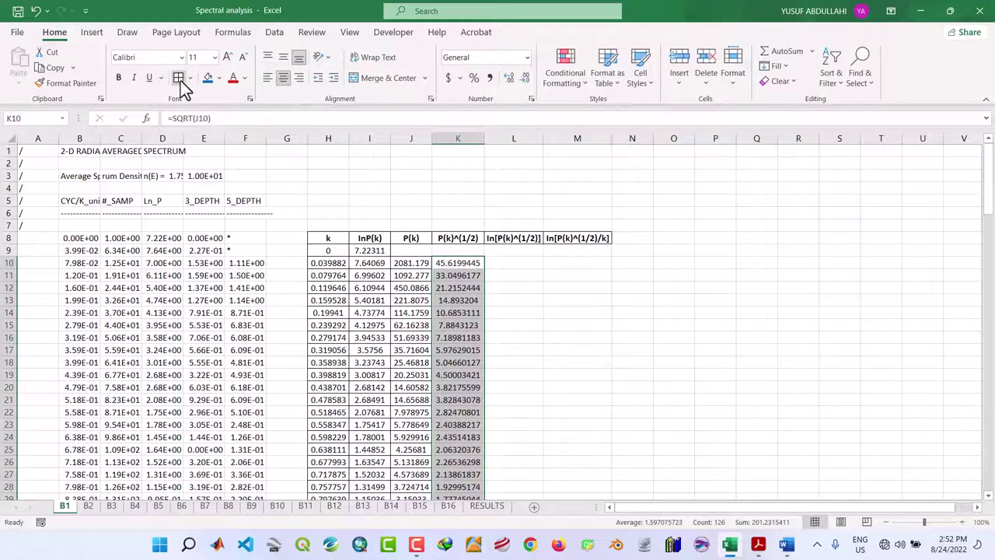
Enter the formula =LN(K10) in L10 under the ln[P(k)^(1/2)] heading.
left_click(517, 263)
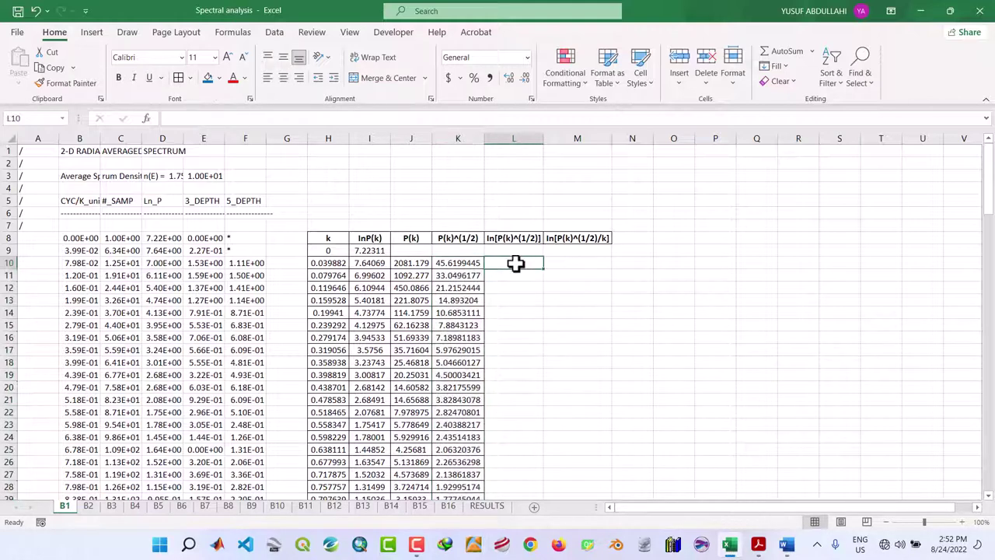
type("=")
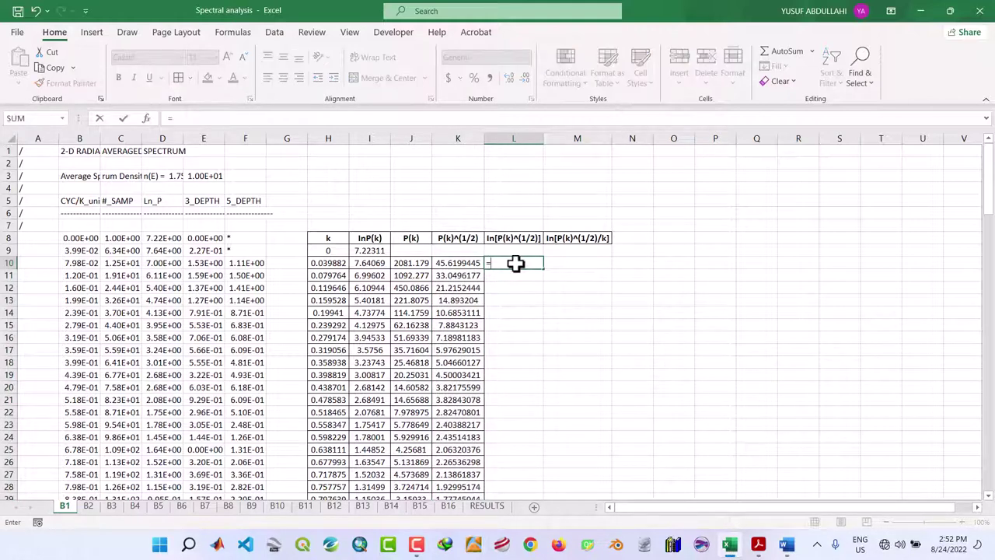
type("LN")
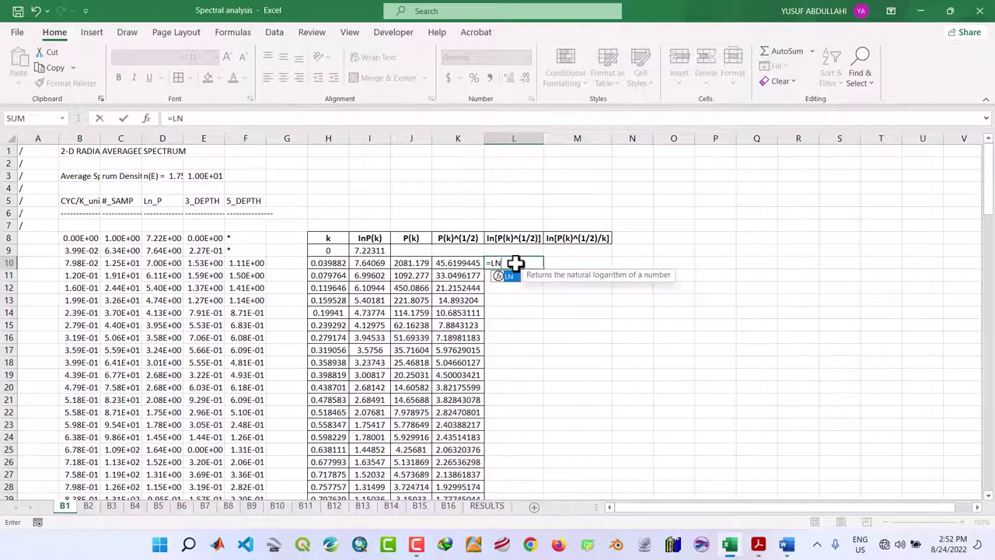
type("(")
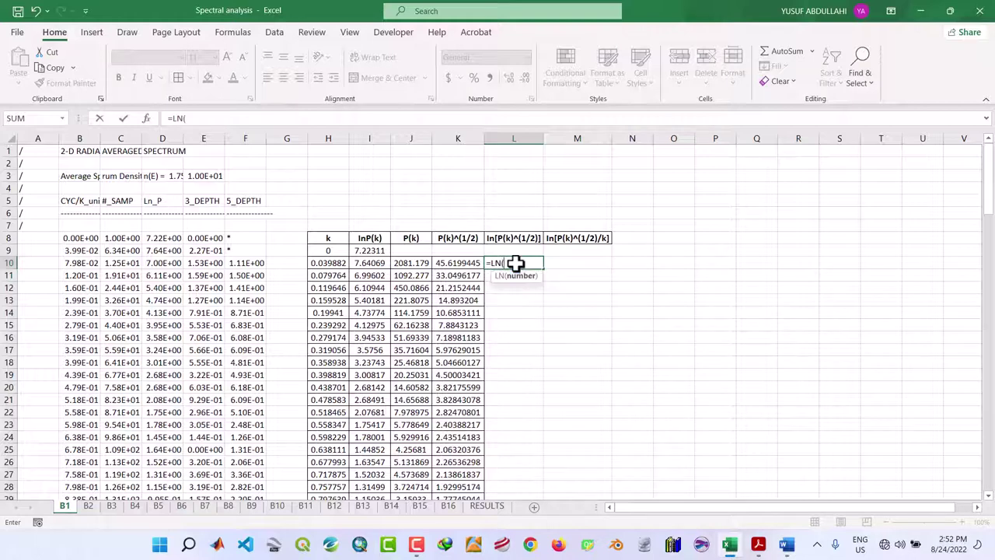
left_click(468, 265)
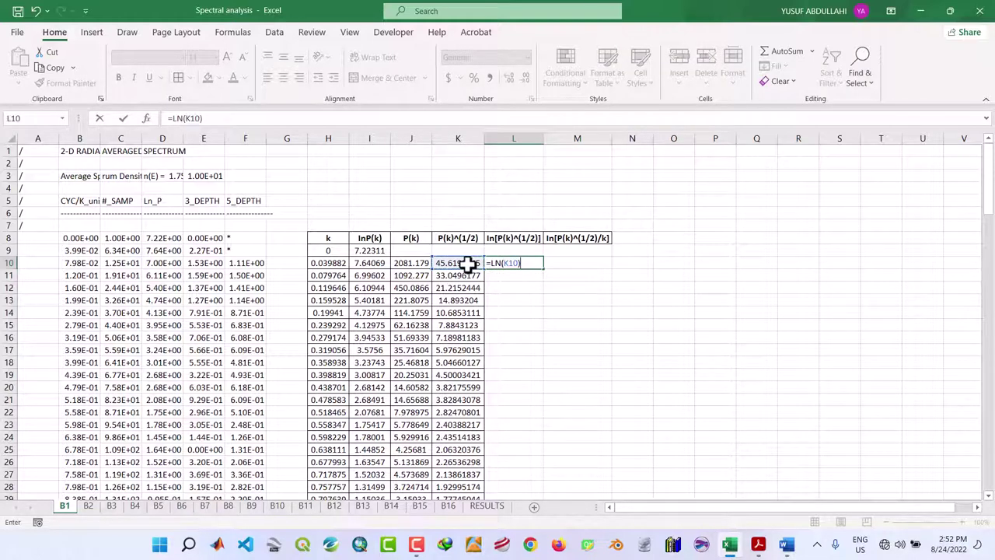
key("Return")
Fill the LN formula from L10 down the column, and centre the filled cells with borders on all of them.
left_click(520, 263)
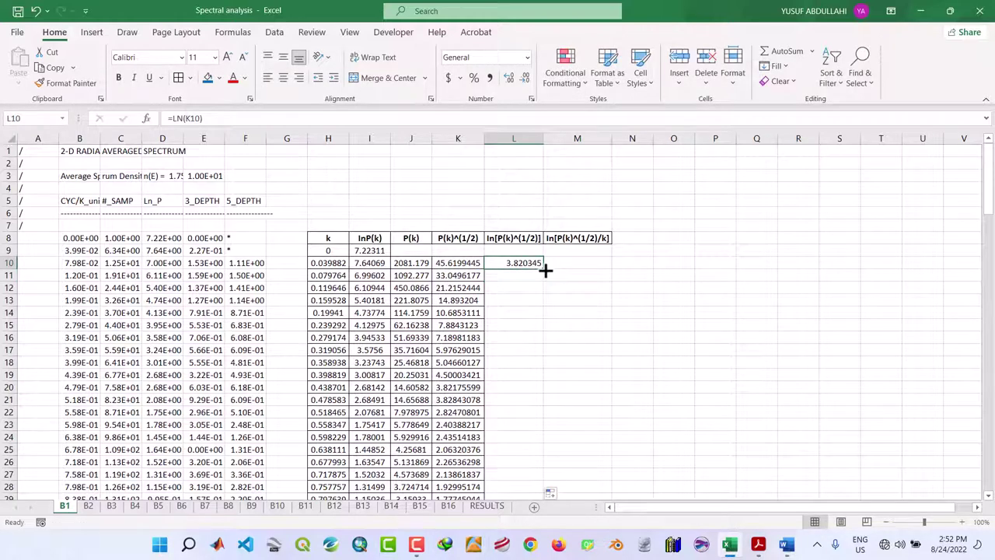
double_click(546, 270)
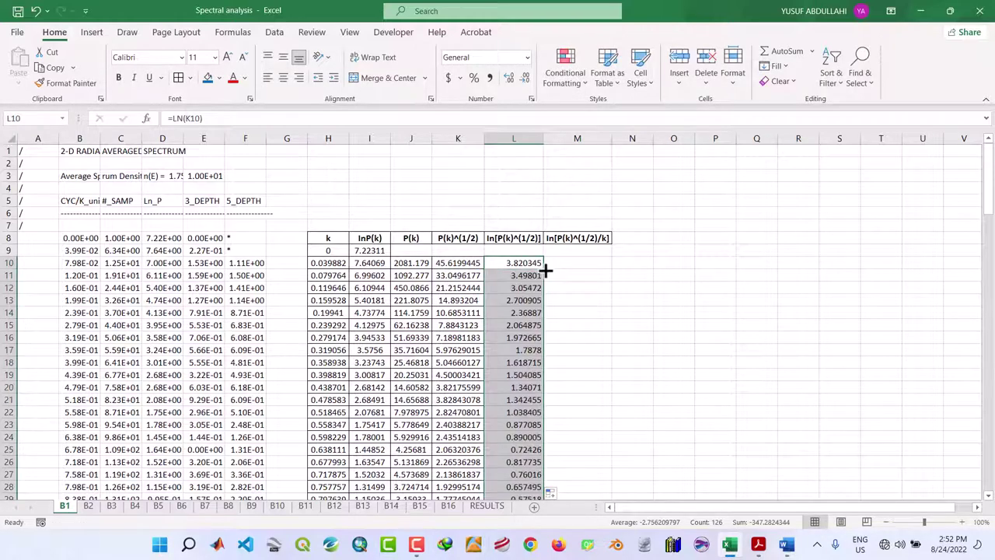
left_click(284, 78)
left_click(178, 78)
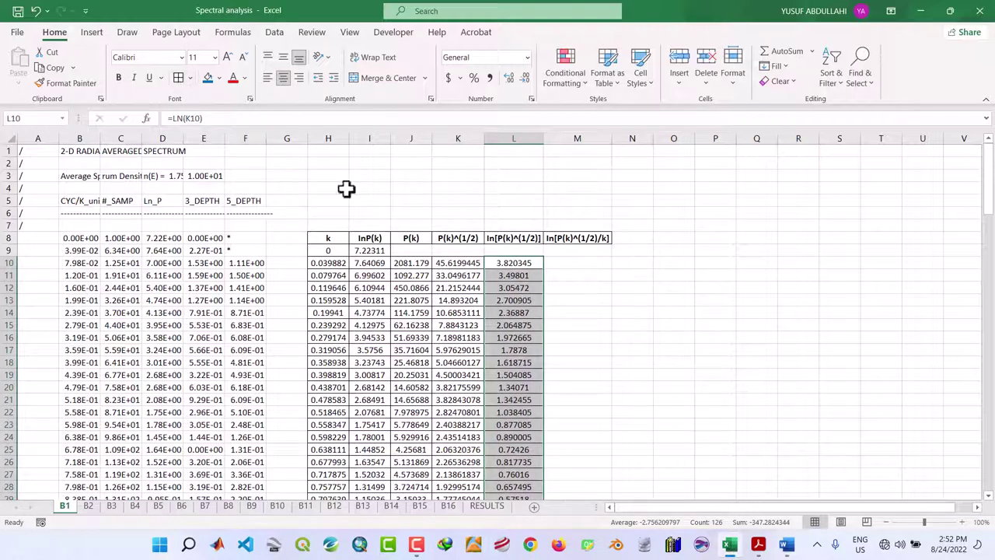
Enter the formula =LN(K10/H10) in M10 under the ln[P(k)^(1/2)/k] heading.
left_click(570, 265)
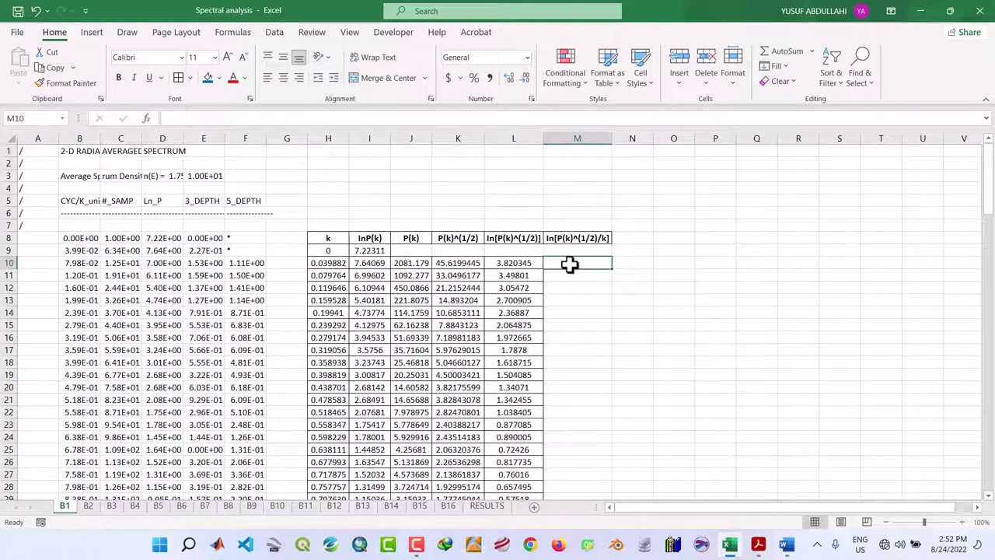
left_click(534, 262)
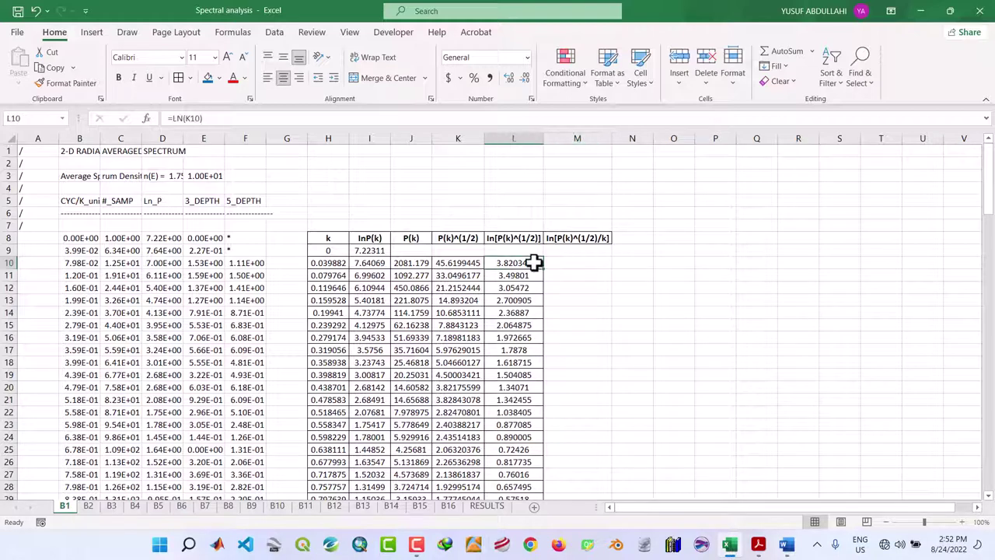
double_click(535, 262)
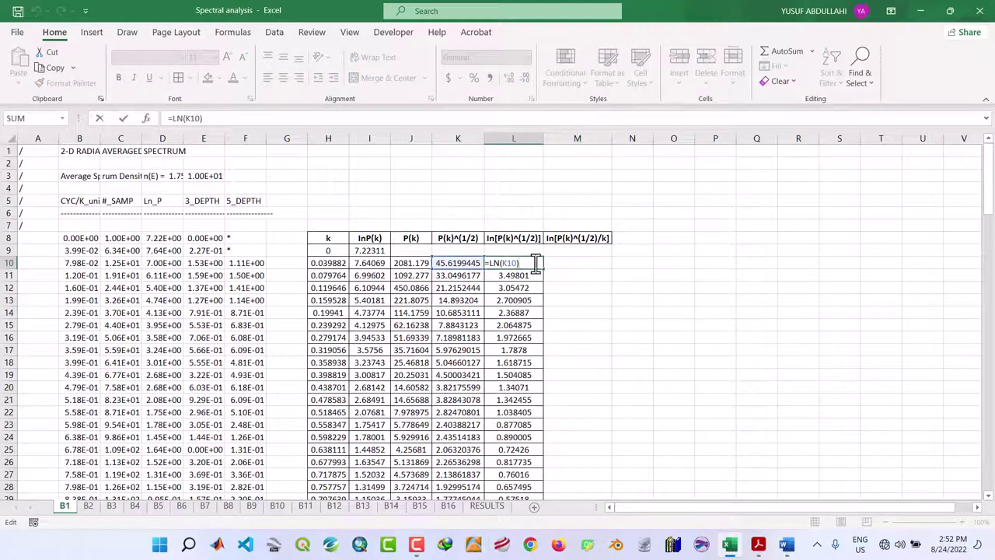
key("Escape")
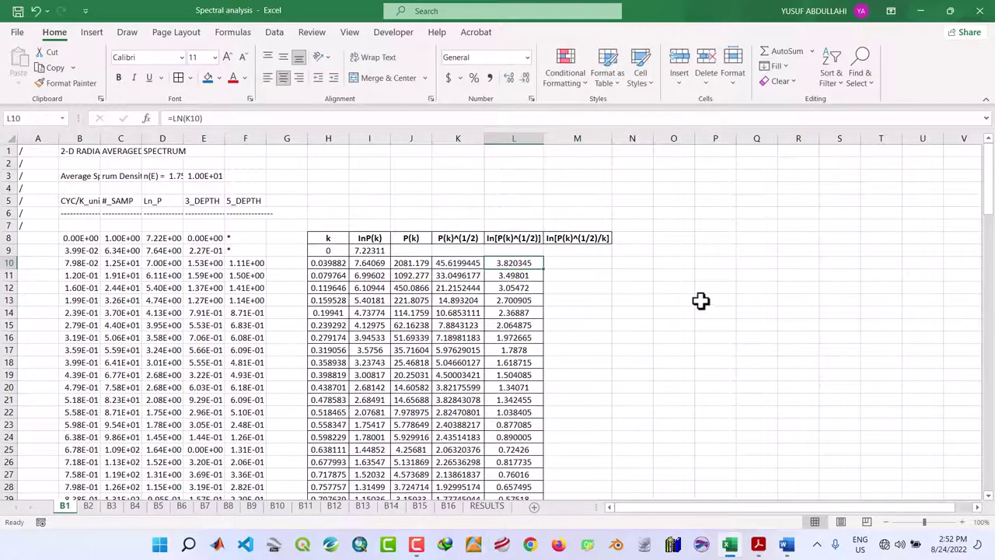
left_click(571, 263)
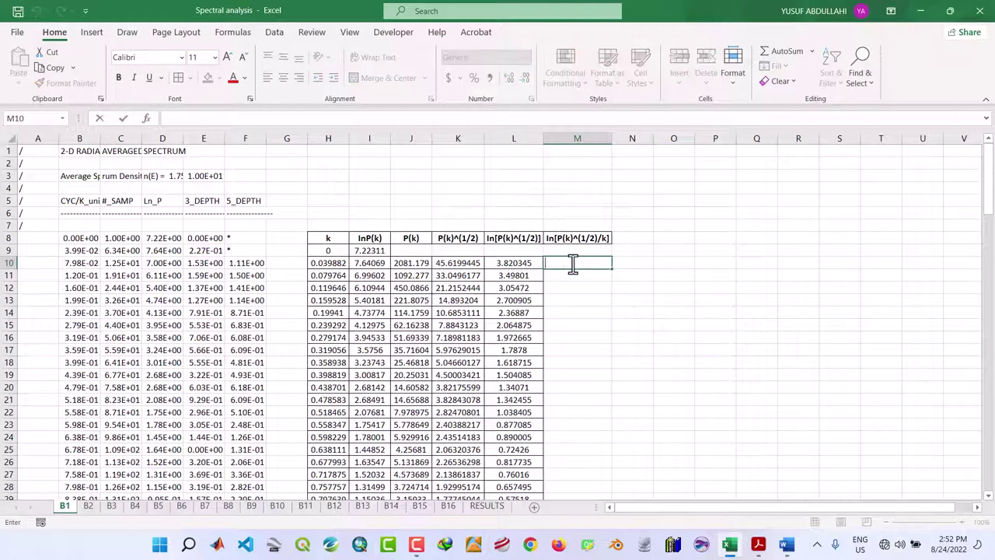
type("=LN")
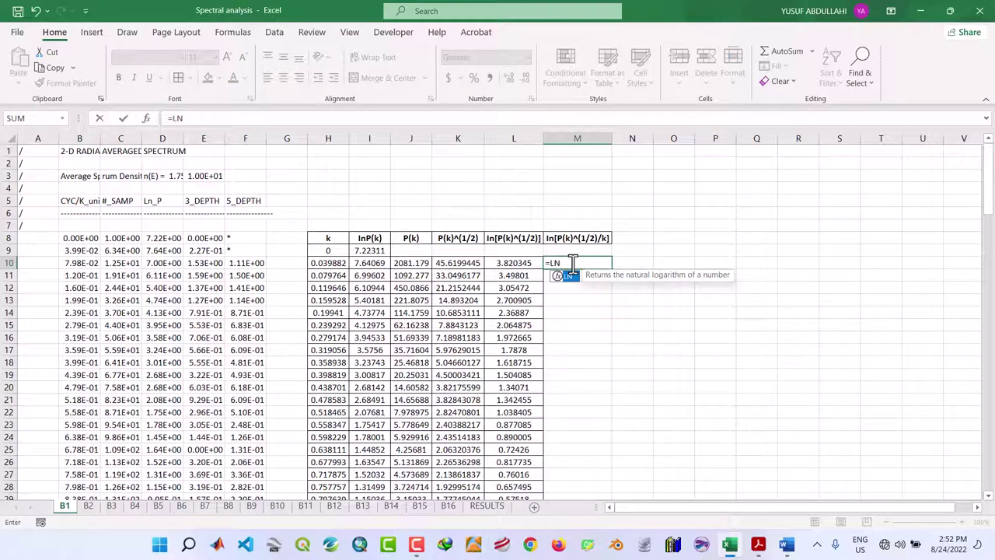
type("(")
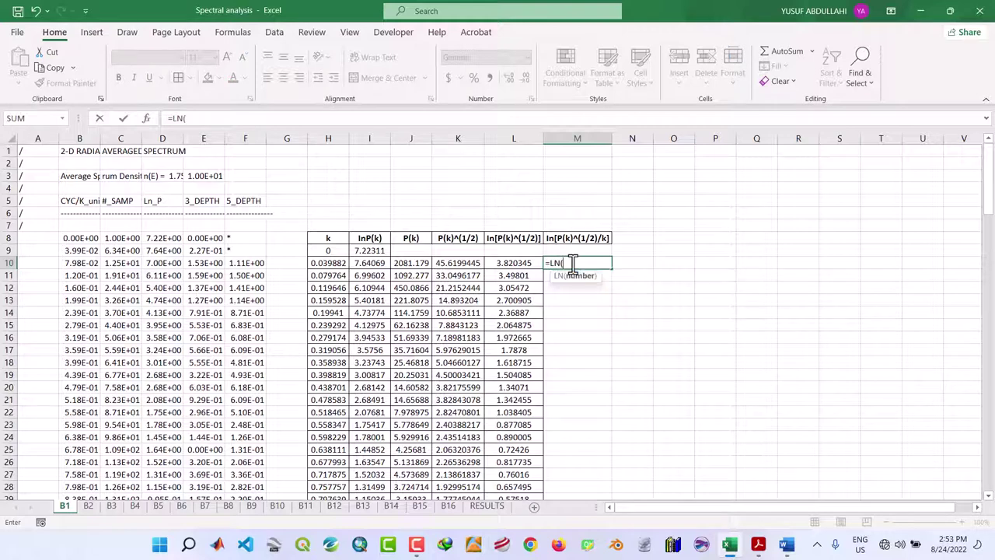
left_click(451, 264)
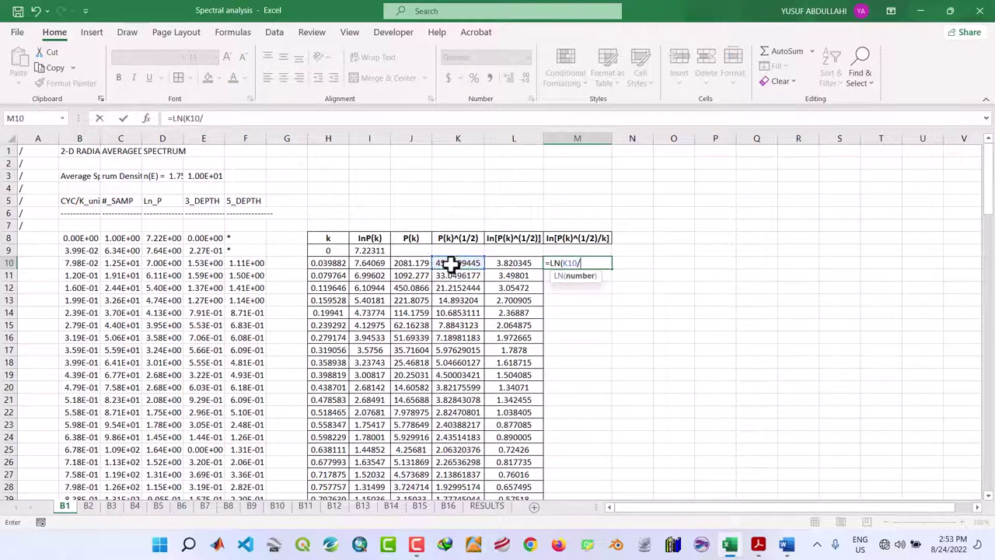
left_click(341, 265)
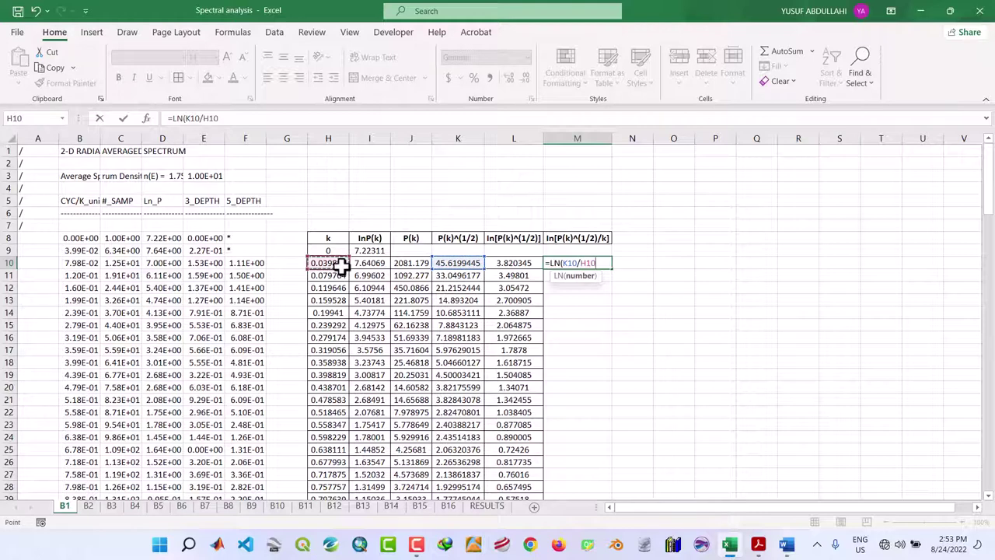
type(")")
key("ctrl+Return")
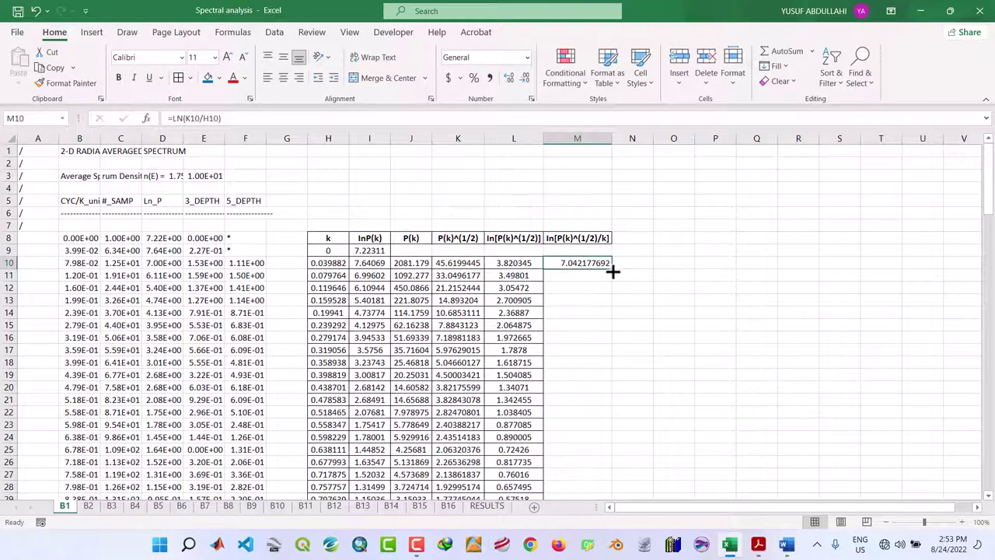
Fill the M10 formula down the column with centred values, and put borders on those cells and on the empty cells J9:M9.
double_click(614, 269)
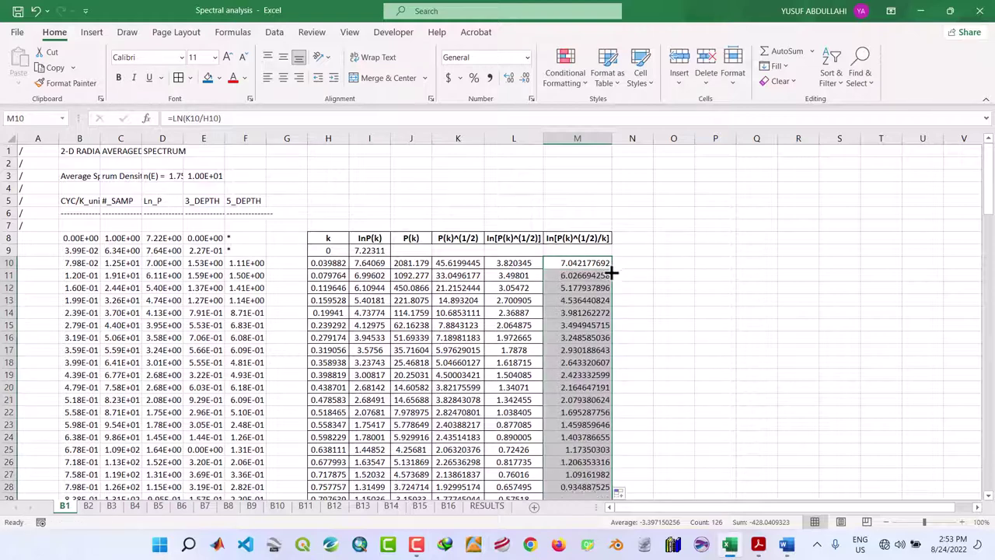
left_click(284, 78)
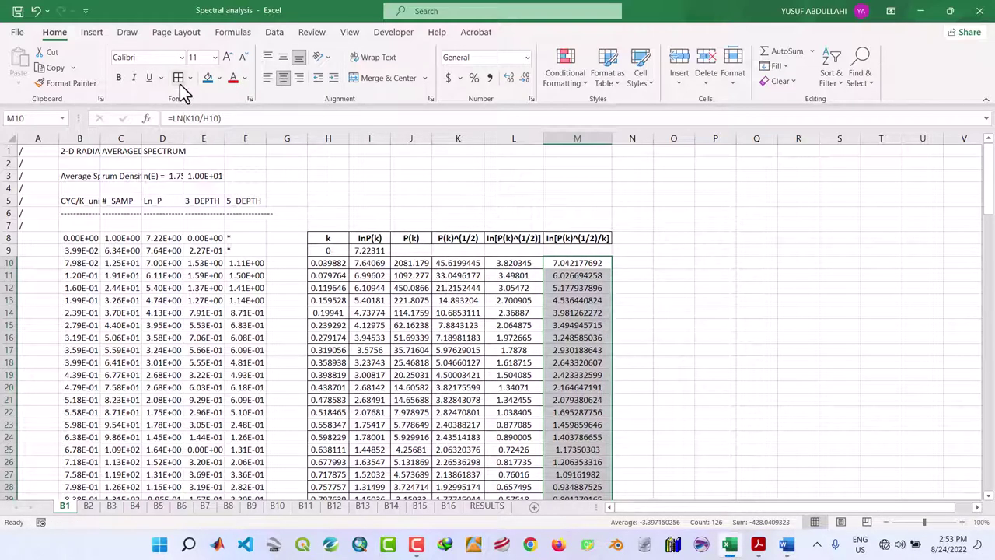
left_click(699, 285)
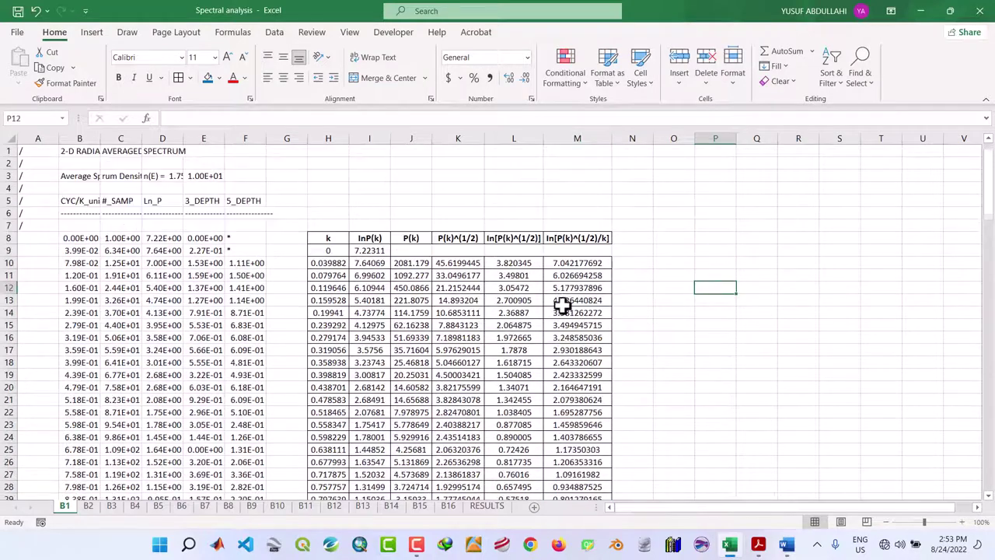
left_click_drag(404, 246, 583, 250)
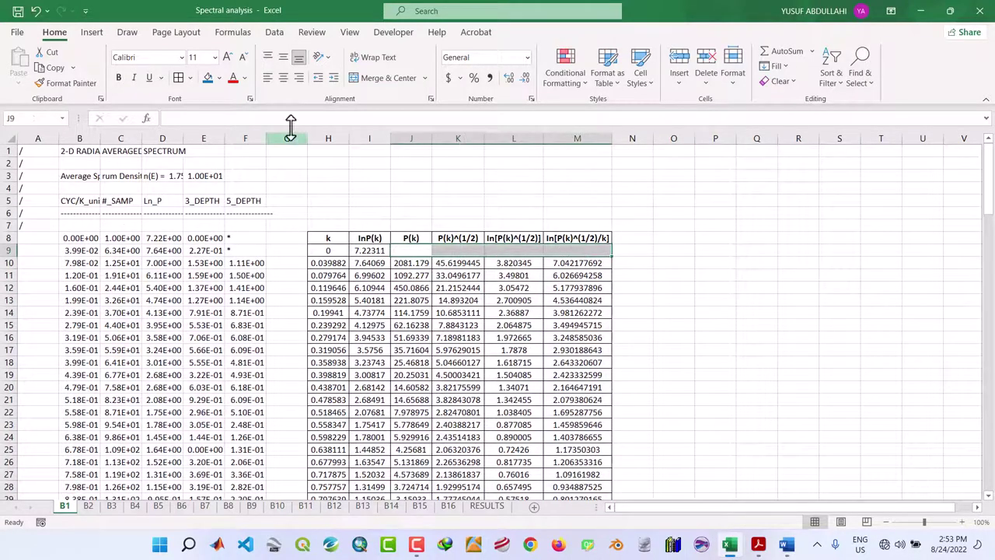
left_click(669, 287)
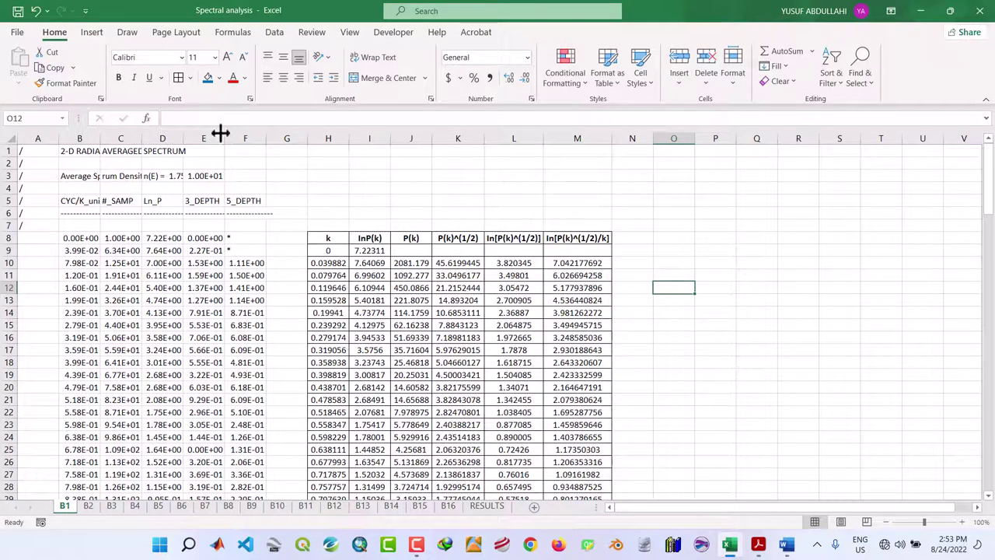
Collapse columns C to F out of view and narrow column B on sheet B1.
left_click_drag(266, 138, 192, 138)
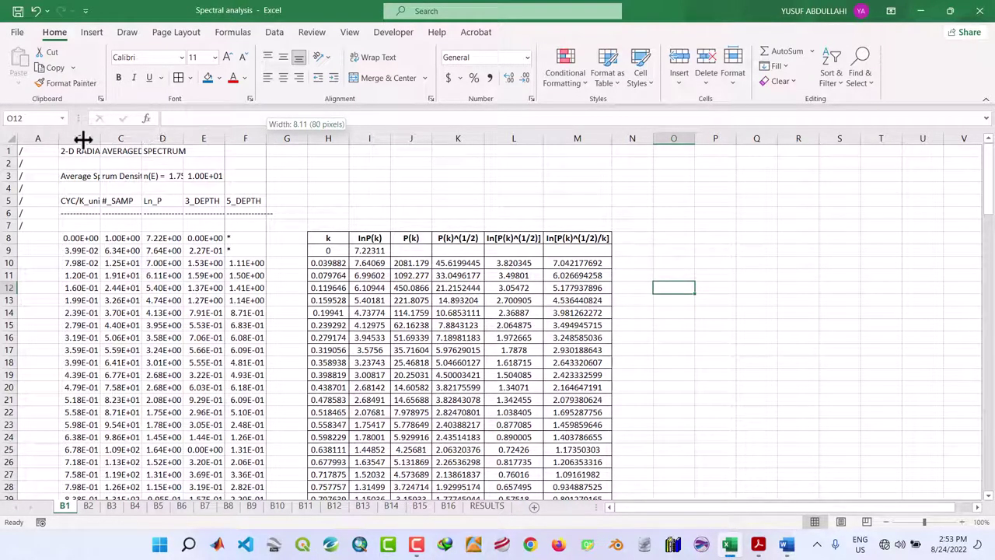
left_click_drag(83, 138, 78, 138)
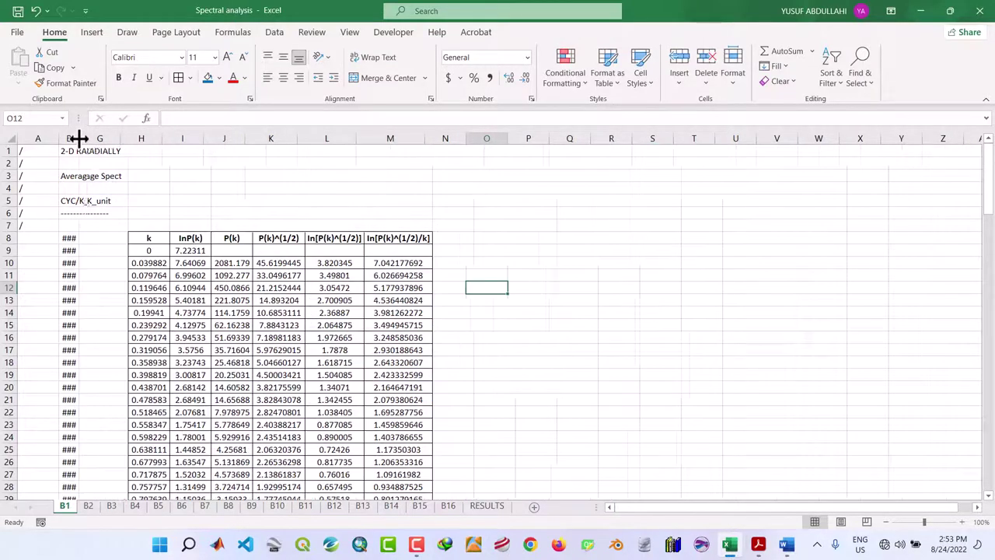
left_click(439, 375)
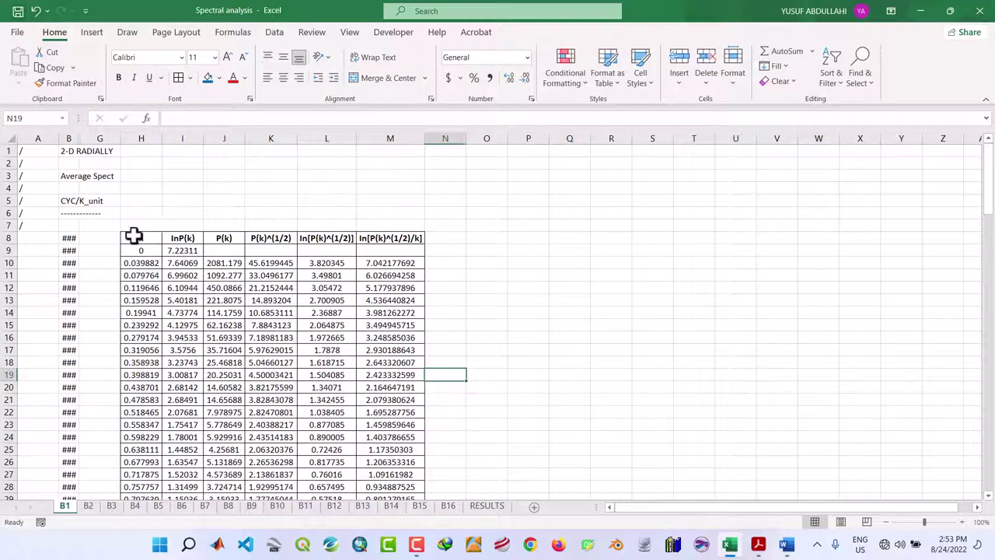
Copy the header row and the first two data rows, H8:M10, from sheet B1 and switch to sheet B2.
left_click_drag(133, 237, 383, 263)
key("ctrl+c")
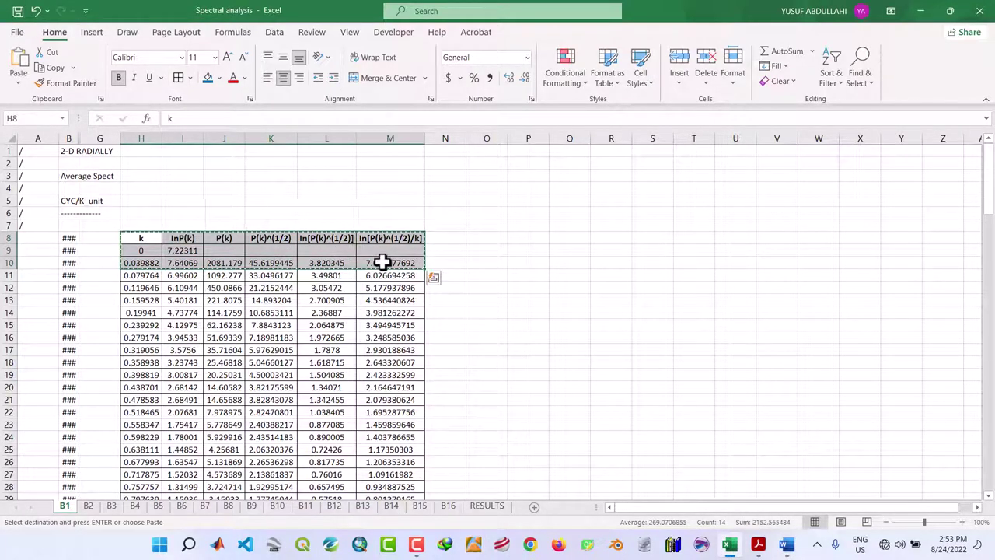
left_click(88, 506)
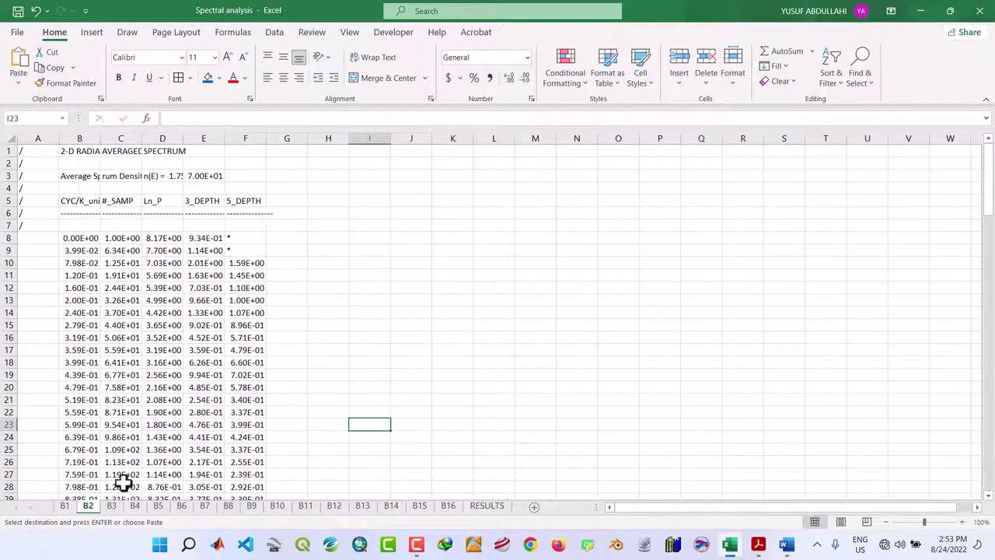
Try to paste the copied block as values only at H8 on sheet B2.
right_click(315, 241)
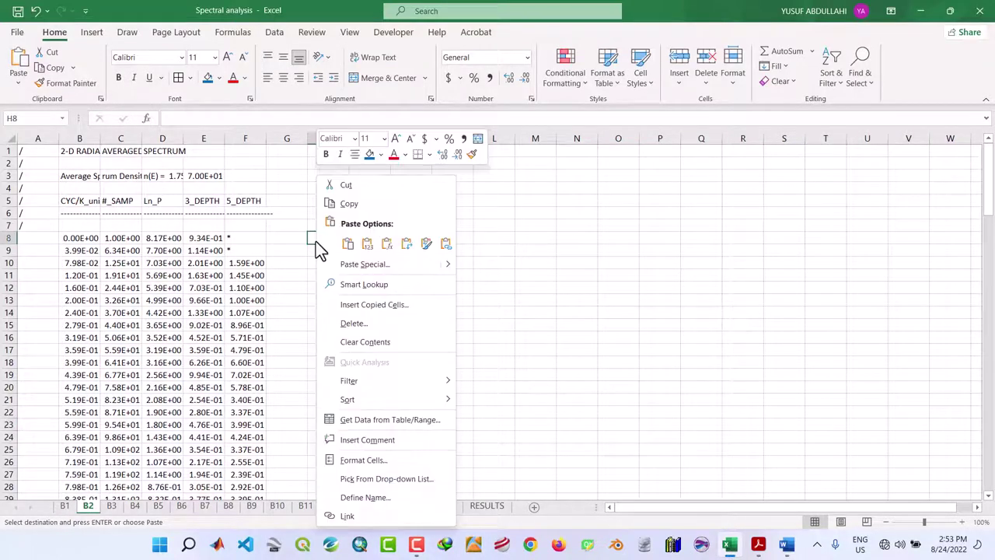
left_click(367, 249)
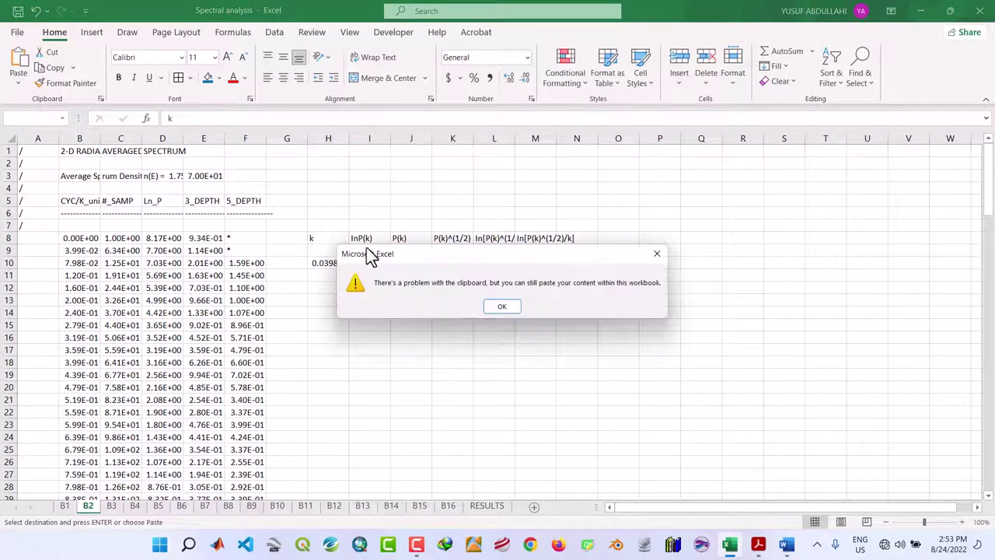
left_click(658, 255)
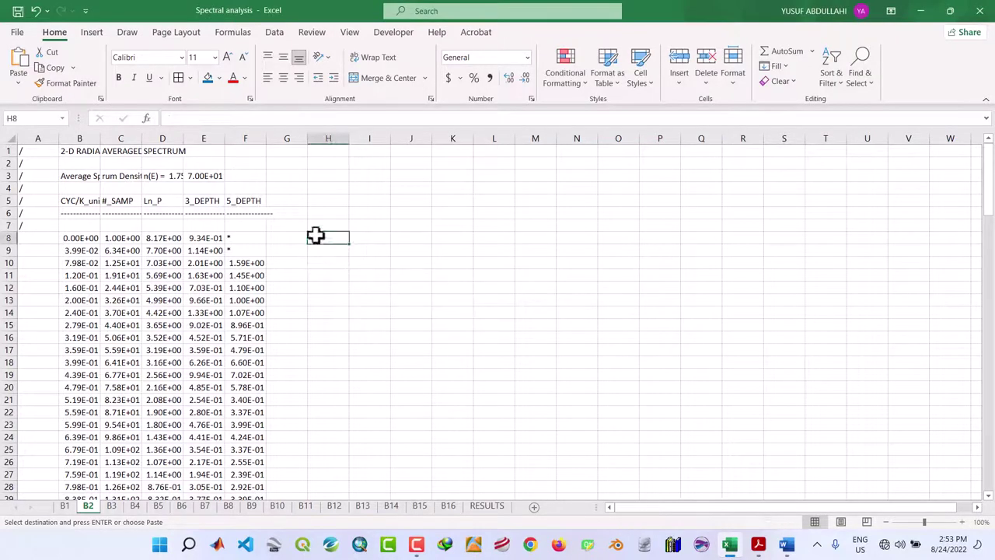
Paste the copied block with its formulas and formatting at H8 on sheet B2, and fit column M's width to its contents.
left_click(65, 506)
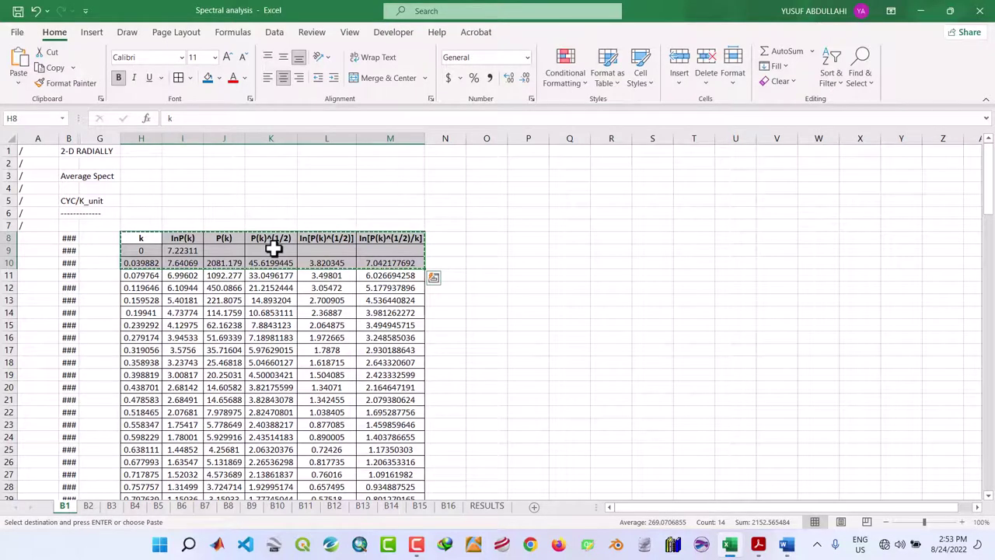
left_click(89, 507)
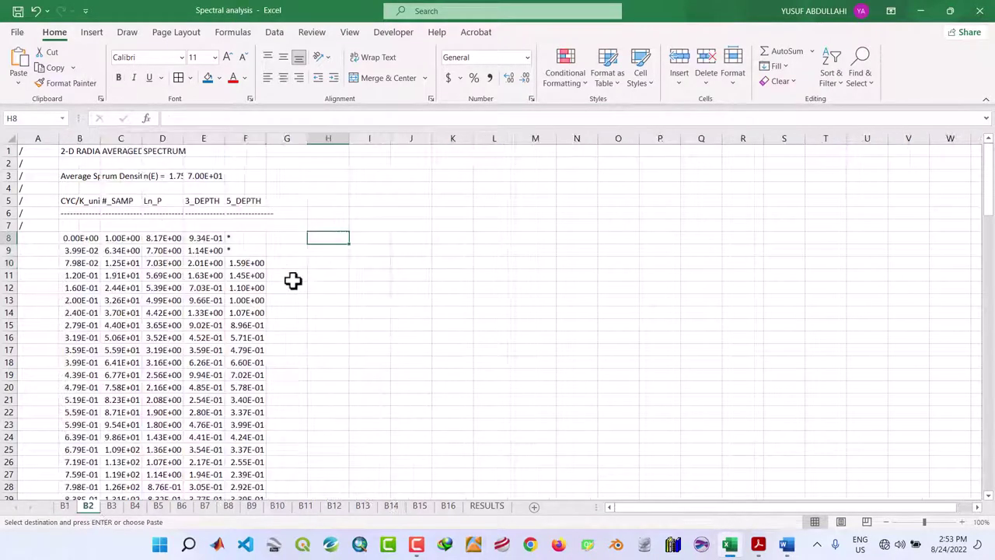
right_click(318, 233)
left_click(351, 246)
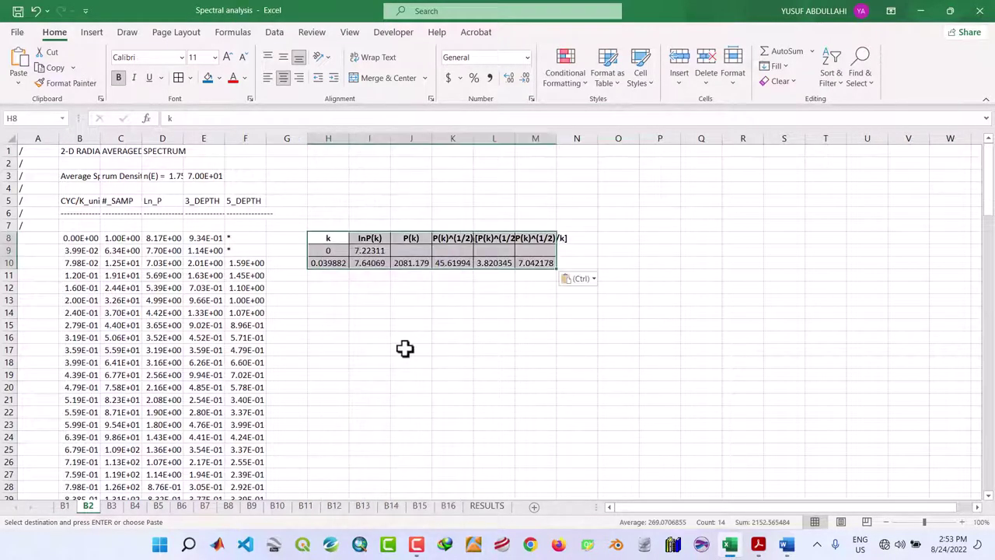
left_click(404, 349)
double_click(556, 138)
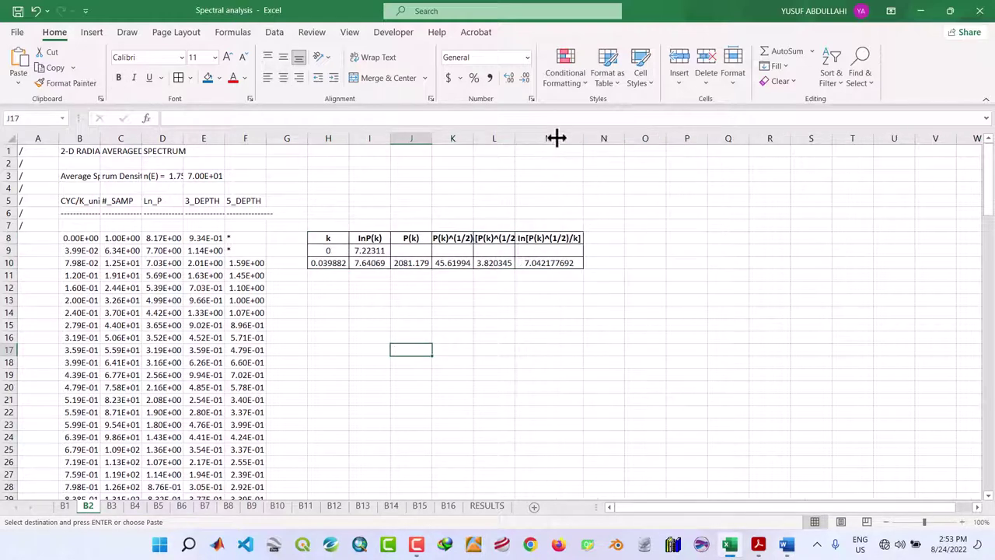
Clear the pasted k and lnP(k) values from H9, I9, I10 and H10.
left_click(343, 251)
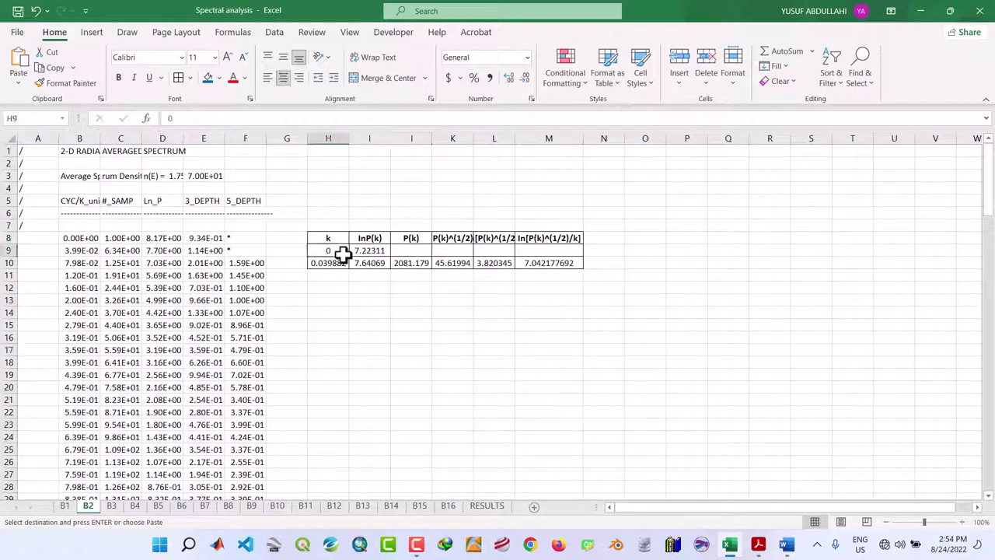
key("BackSpace")
left_click(365, 251)
key("BackSpace")
left_click(366, 262)
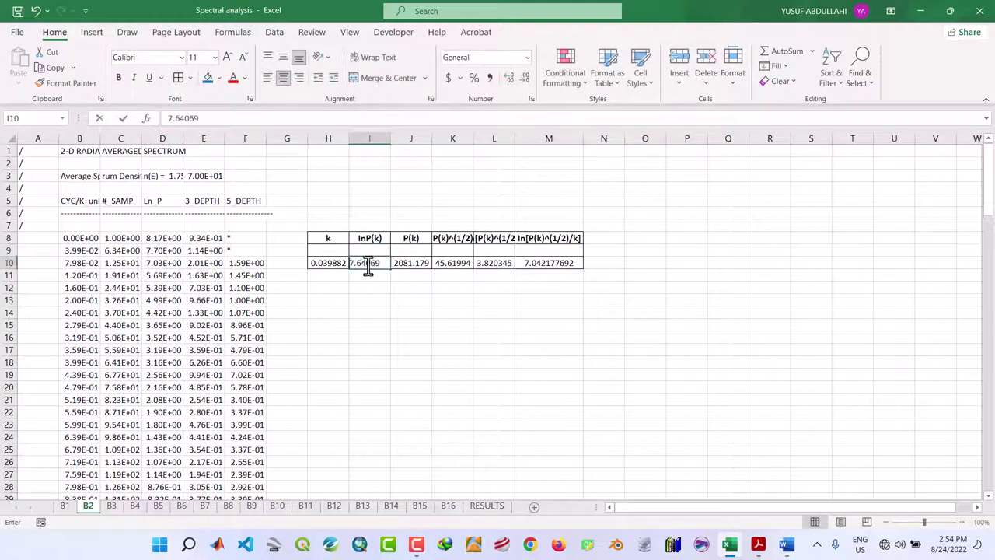
key("BackSpace")
left_click(334, 263)
key("BackSpace")
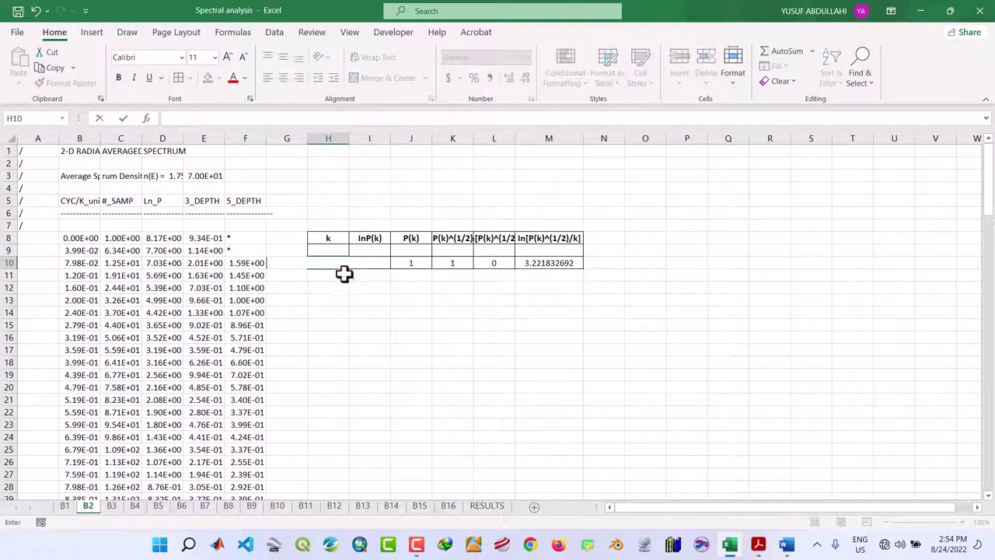
left_click(362, 298)
Check the pasted formulas in J10, K10 and L10 on sheet B2.
left_click(411, 263)
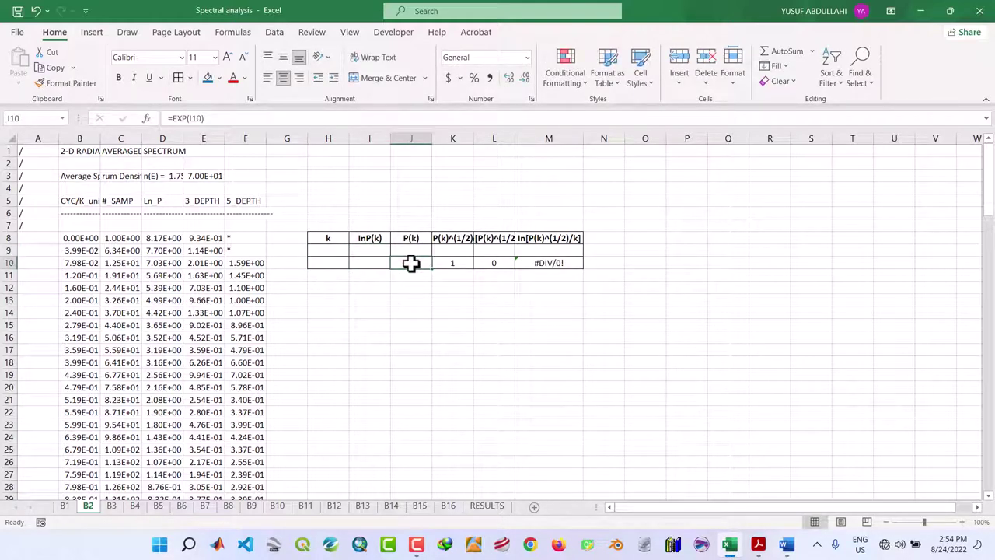
left_click(453, 264)
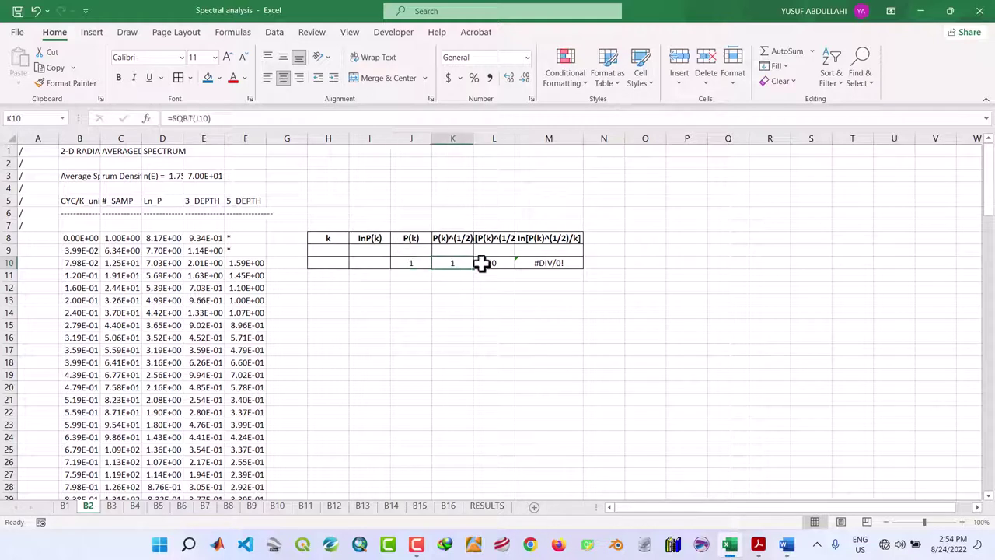
left_click(483, 264)
left_click(427, 314)
left_click(344, 314)
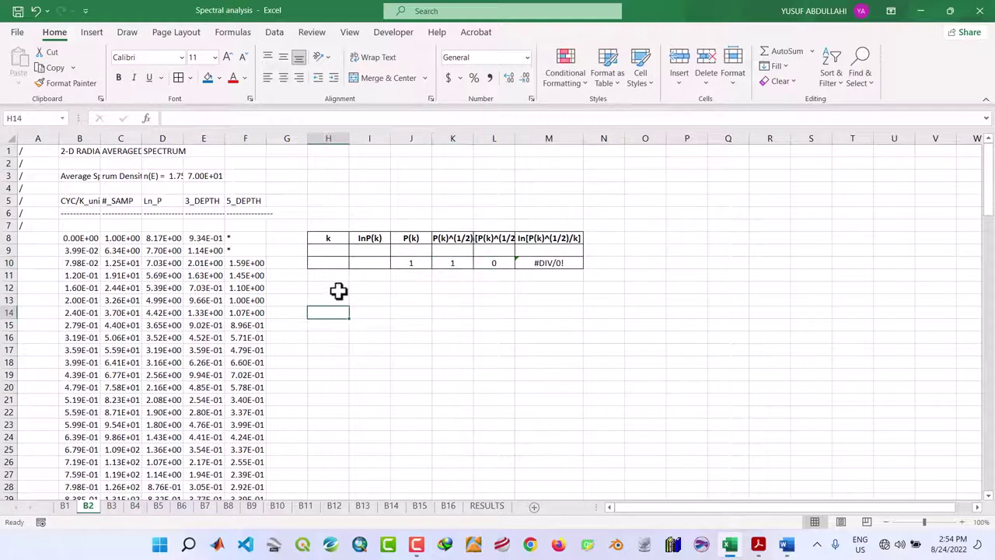
Copy the wavenumber values in B8:B134 on sheet B2, paste them as values from H9 under k, and give them all borders.
left_click(338, 251)
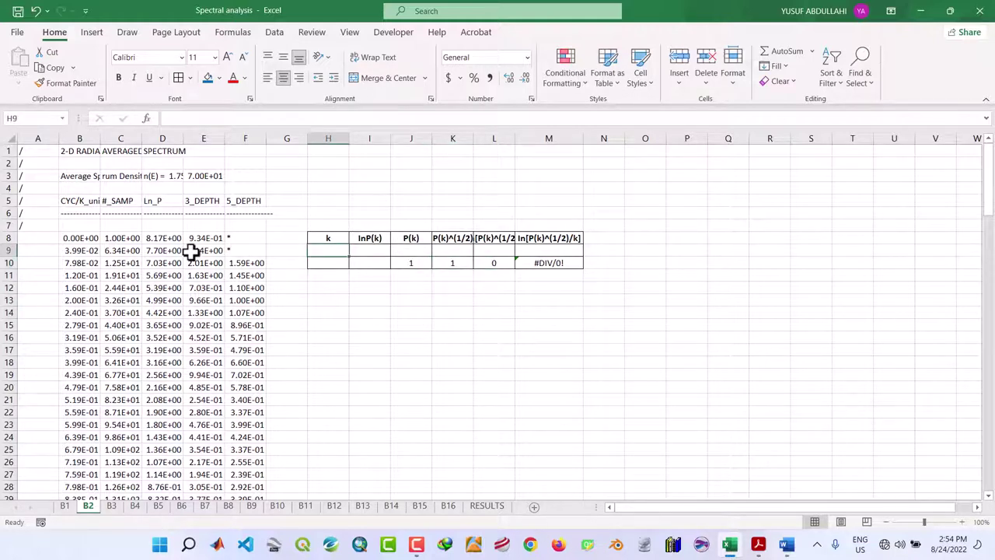
left_click(82, 240)
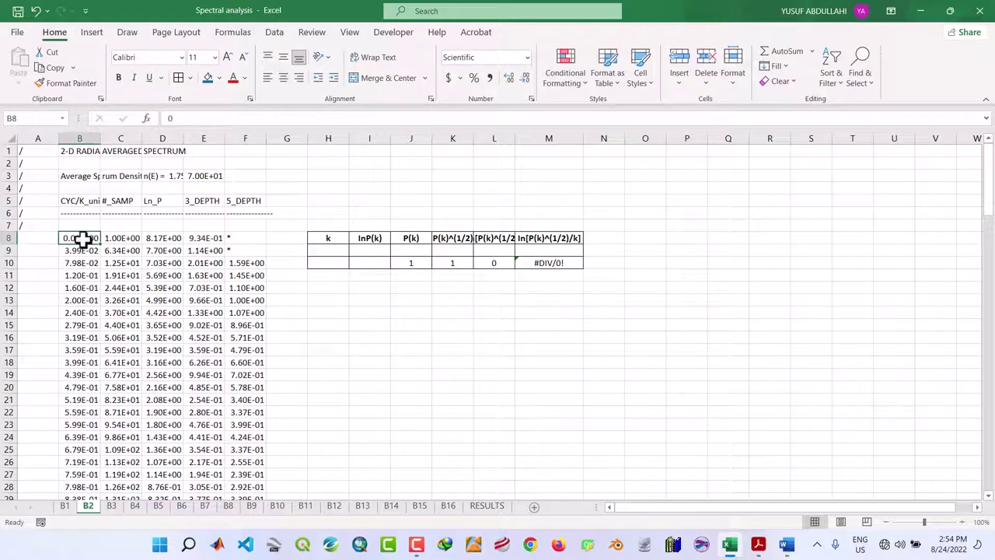
left_click_drag(83, 239, 93, 478)
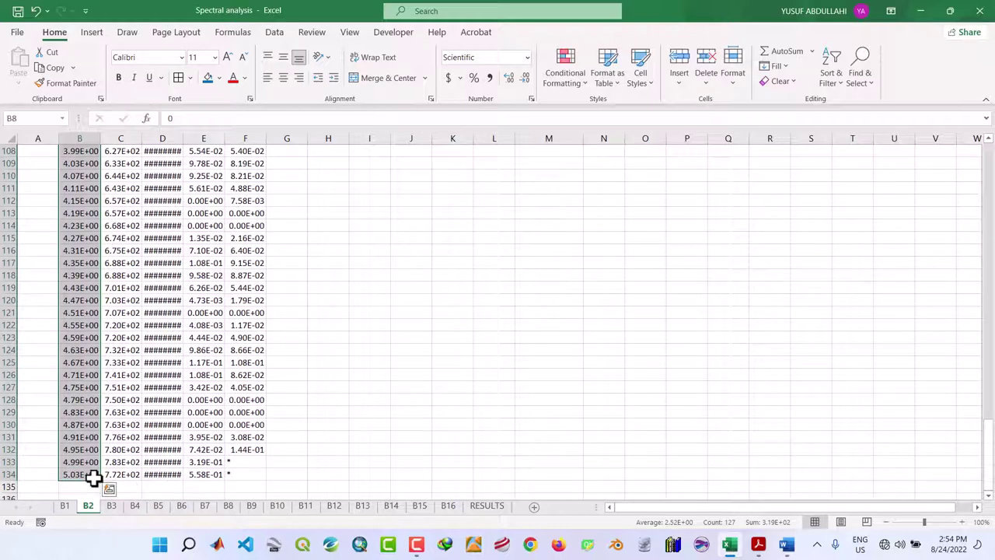
key("ctrl+c")
scroll(337, 356, "up", 20)
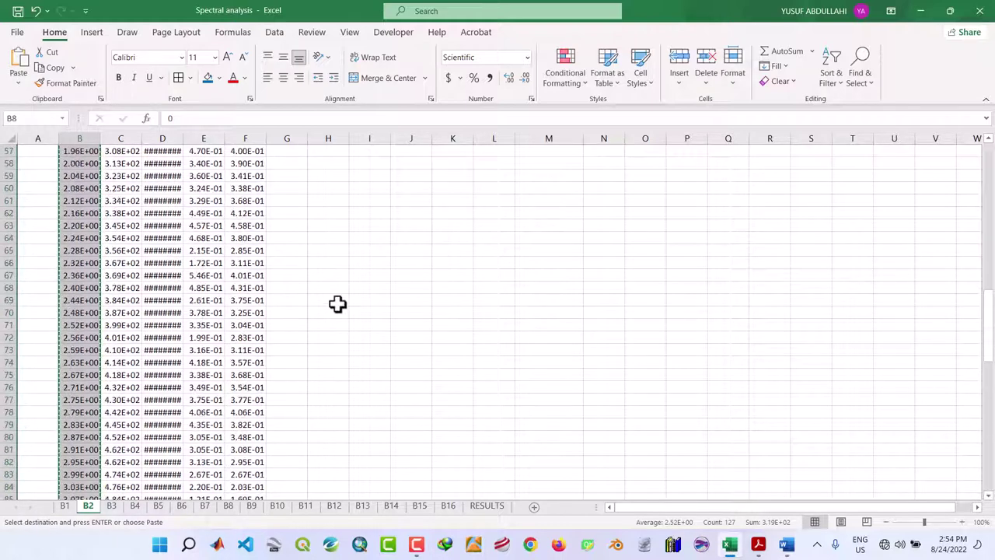
scroll(338, 304, "up", 9)
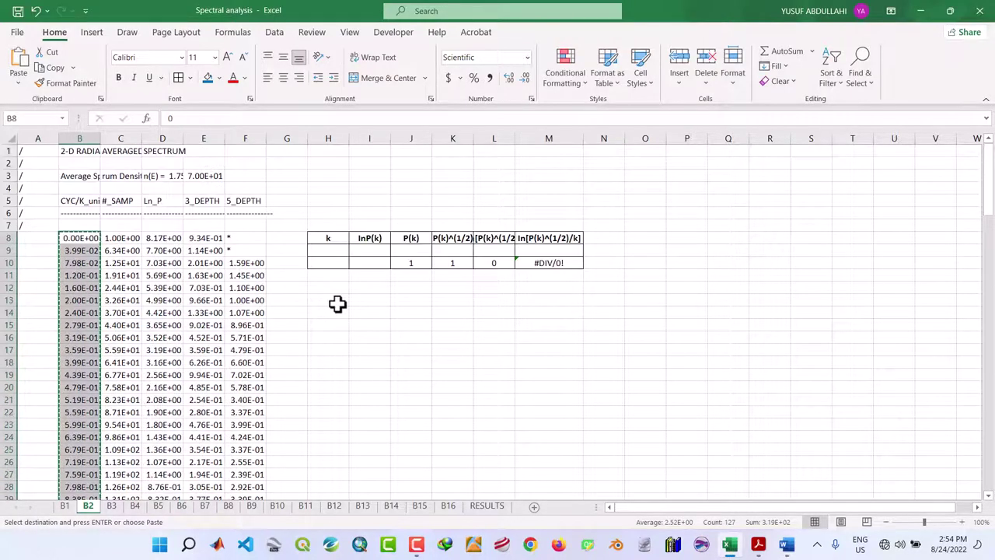
left_click(331, 247)
right_click(332, 248)
left_click(389, 243)
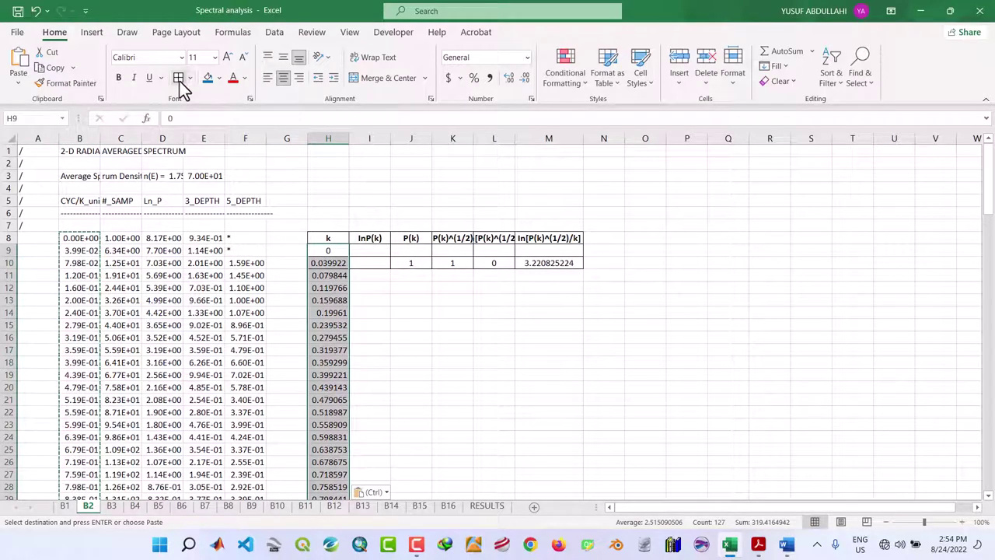
key("Escape")
Copy the Ln_P values in D8:D134, paste them as values from I9 under lnP(k), and add all borders.
left_click(367, 250)
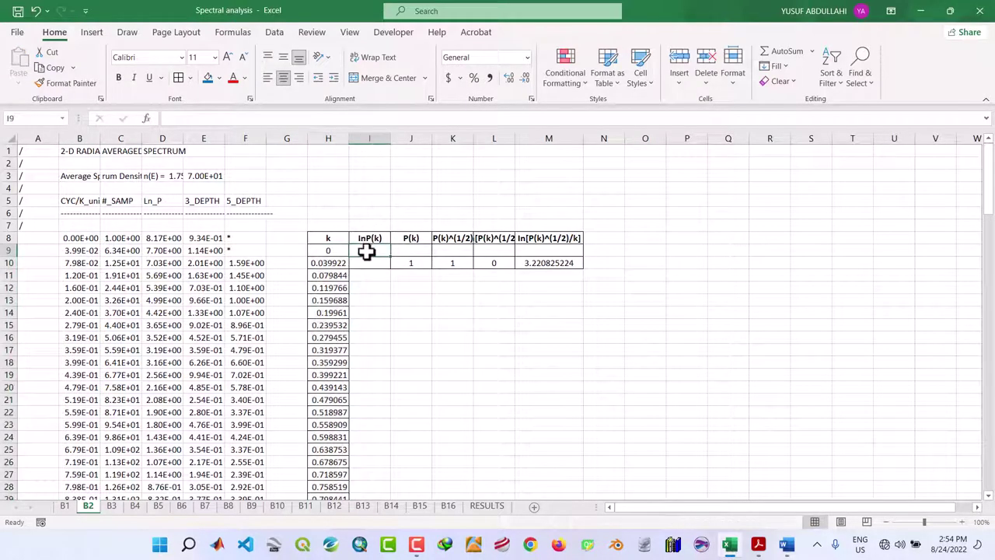
left_click(168, 240)
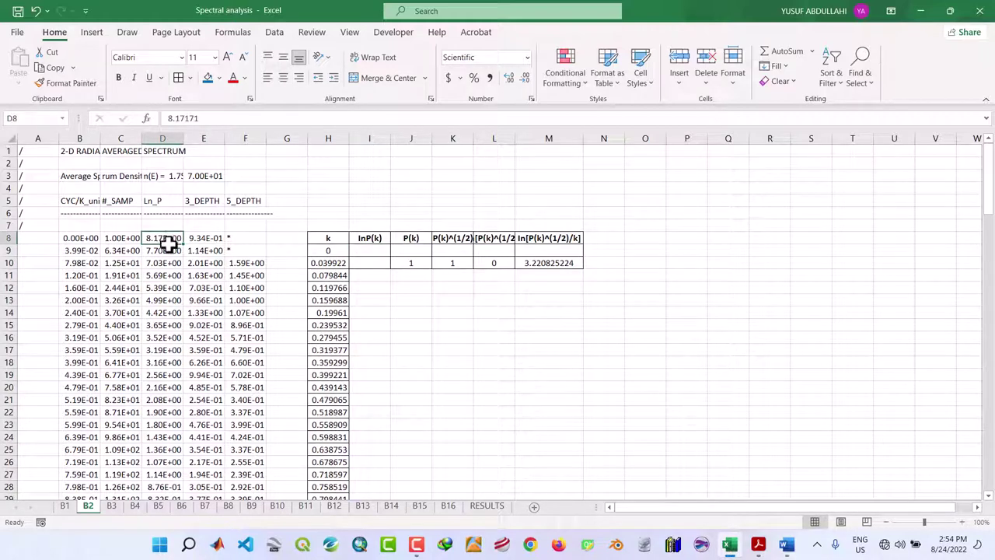
left_click_drag(168, 242, 173, 462)
key("ctrl+c")
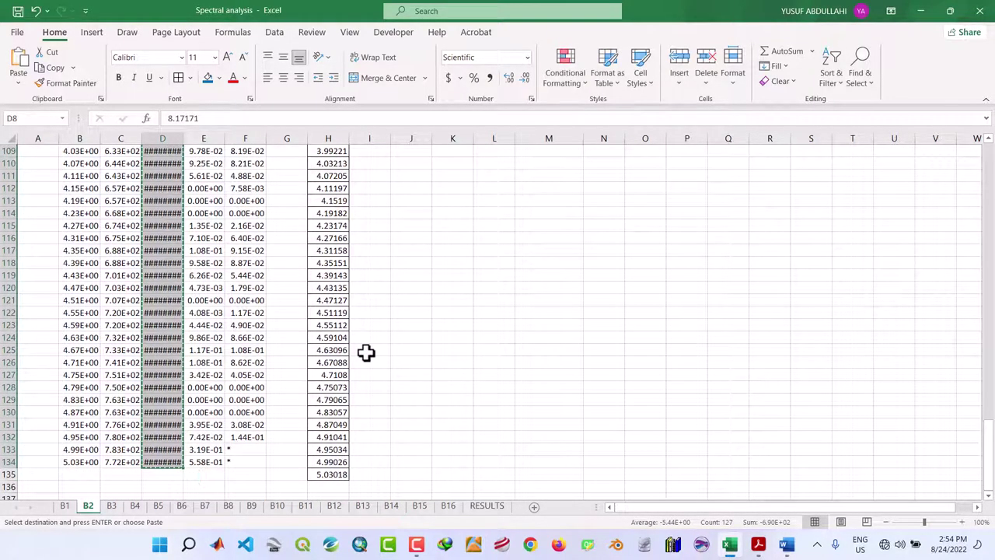
scroll(367, 350, "up", 20)
scroll(375, 324, "up", 12)
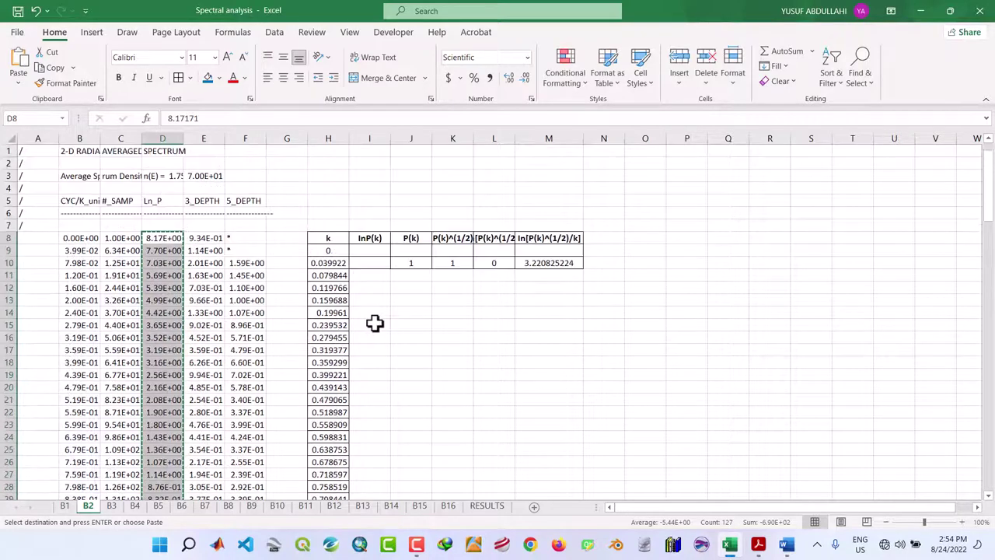
left_click(373, 249)
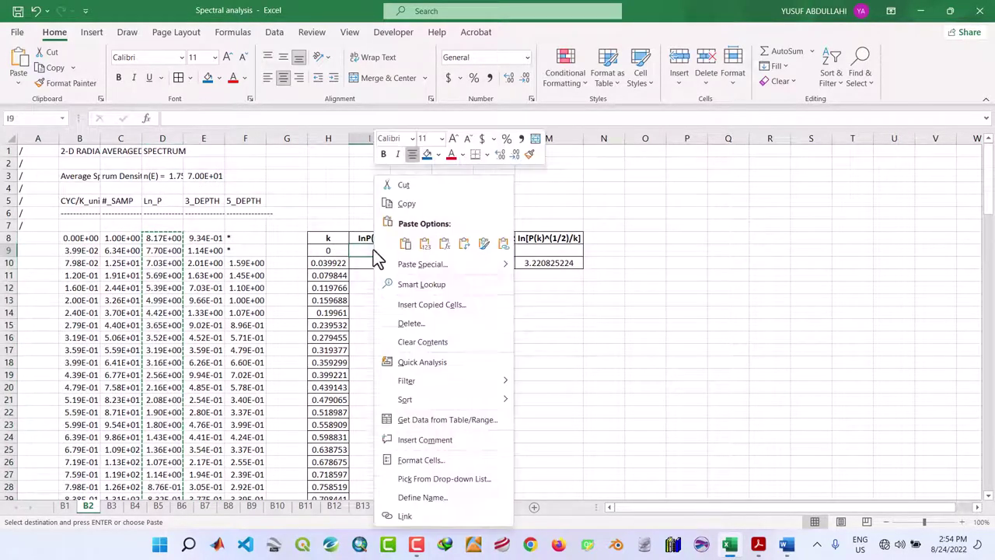
left_click(424, 246)
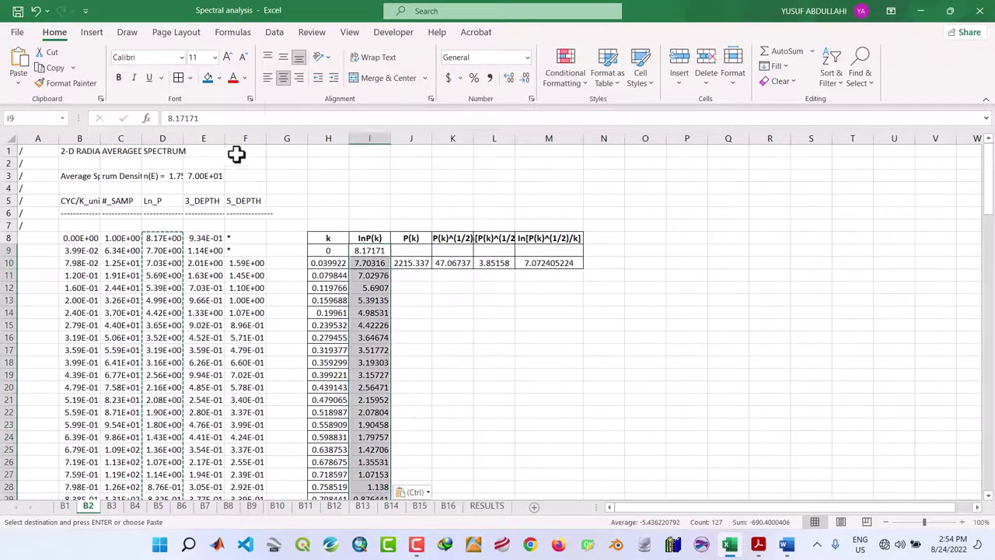
left_click(179, 81)
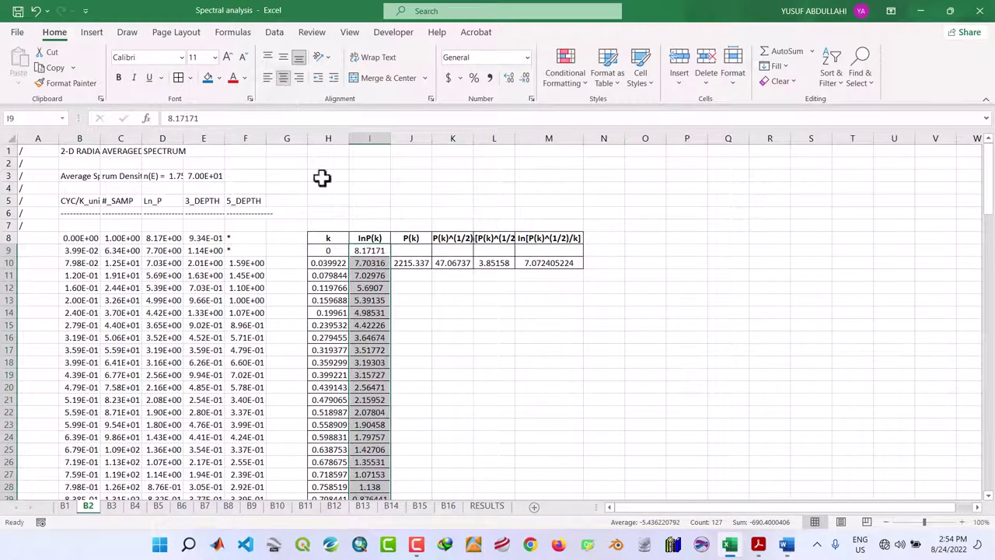
Fill the formulas in J10, K10, L10 and M10 down to row 135 on sheet B2.
left_click(436, 321)
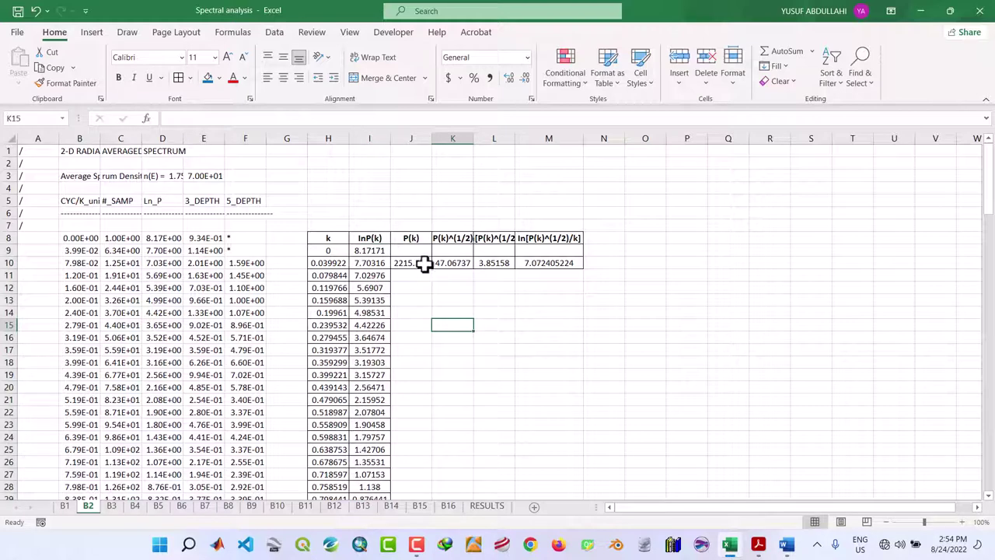
left_click(412, 263)
double_click(433, 269)
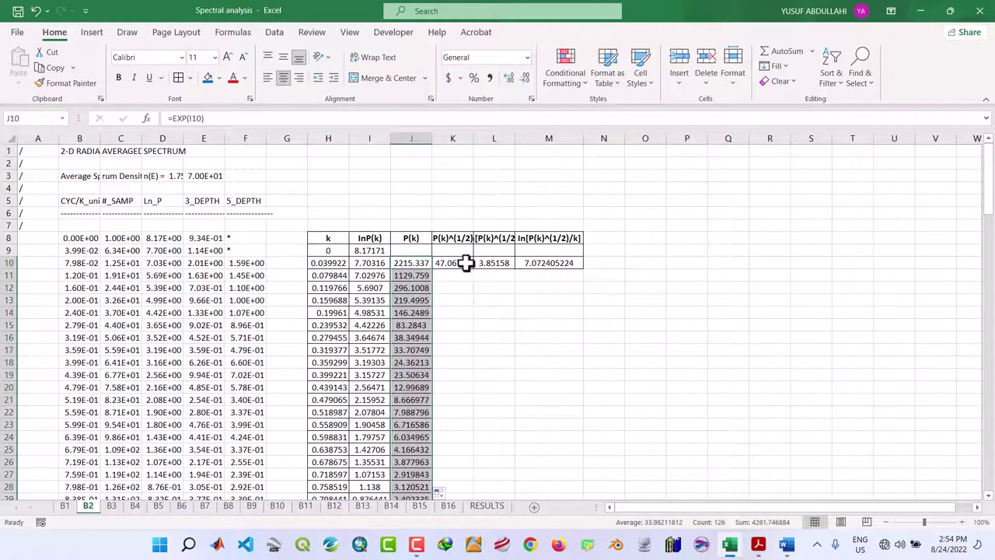
left_click(467, 263)
double_click(474, 269)
left_click(506, 263)
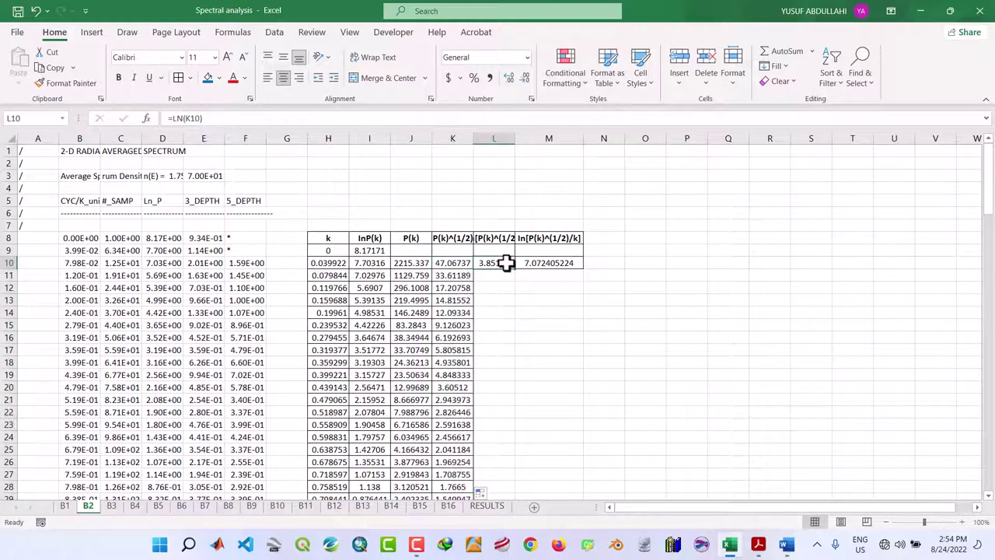
double_click(516, 269)
left_click(553, 262)
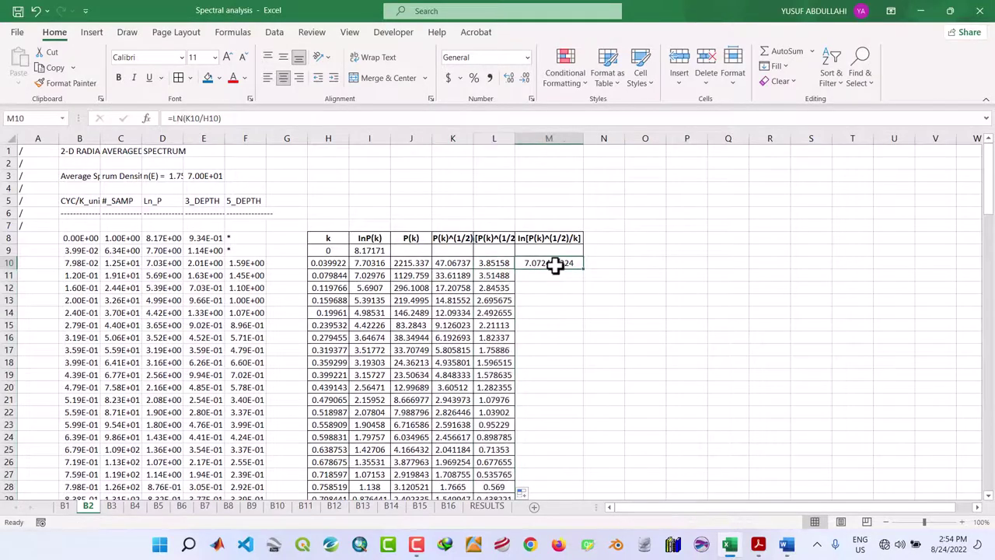
double_click(584, 269)
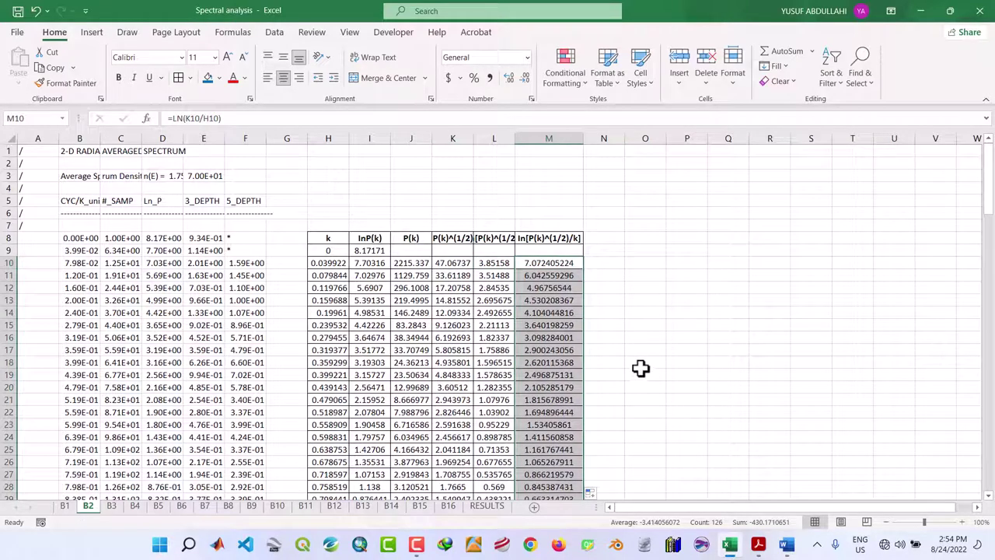
Check the filled columns H to M on sheet B2 down to the last data row.
scroll(640, 369, "down", 1)
scroll(641, 369, "down", 3)
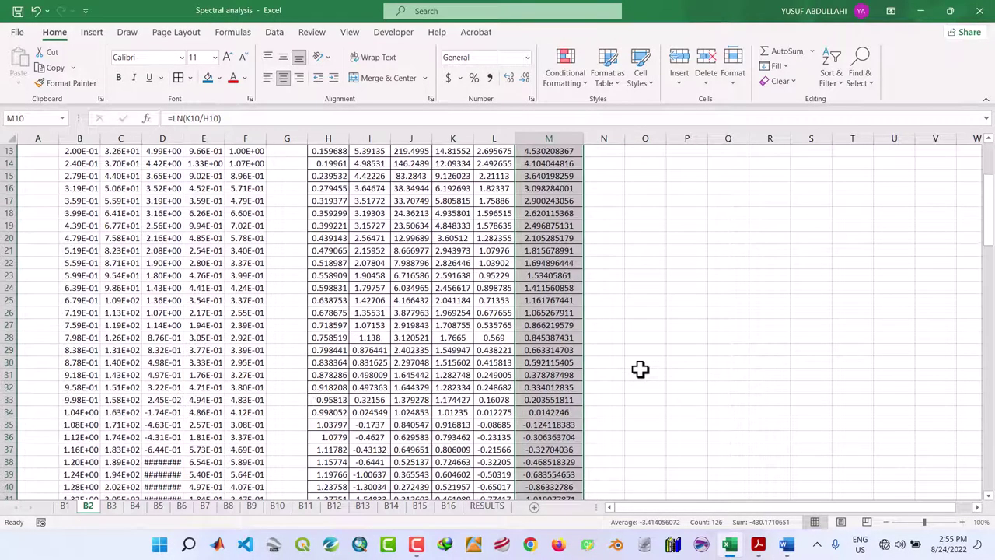
scroll(641, 369, "up", 4)
scroll(641, 370, "down", 17)
scroll(641, 369, "down", 20)
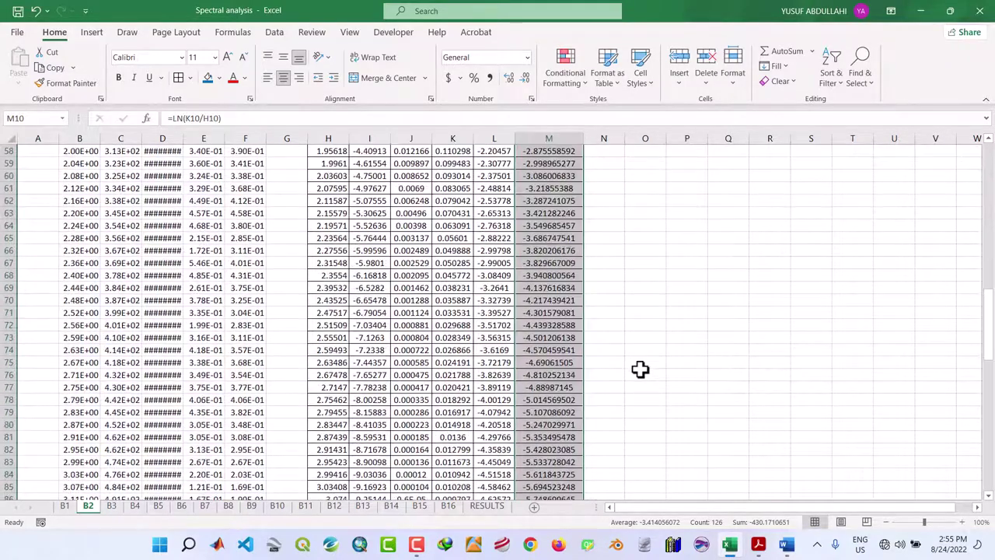
scroll(641, 369, "down", 4)
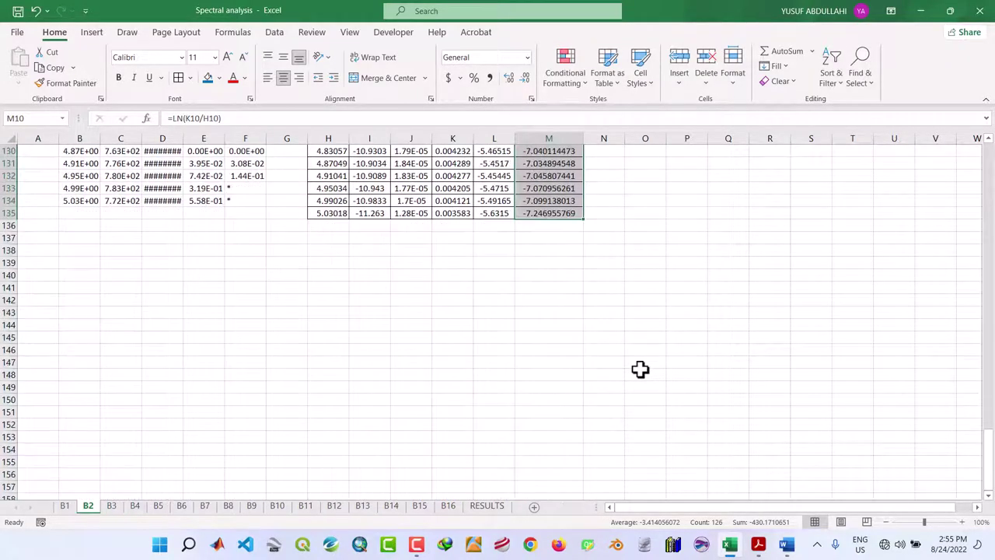
scroll(641, 369, "up", 20)
scroll(641, 369, "up", 7)
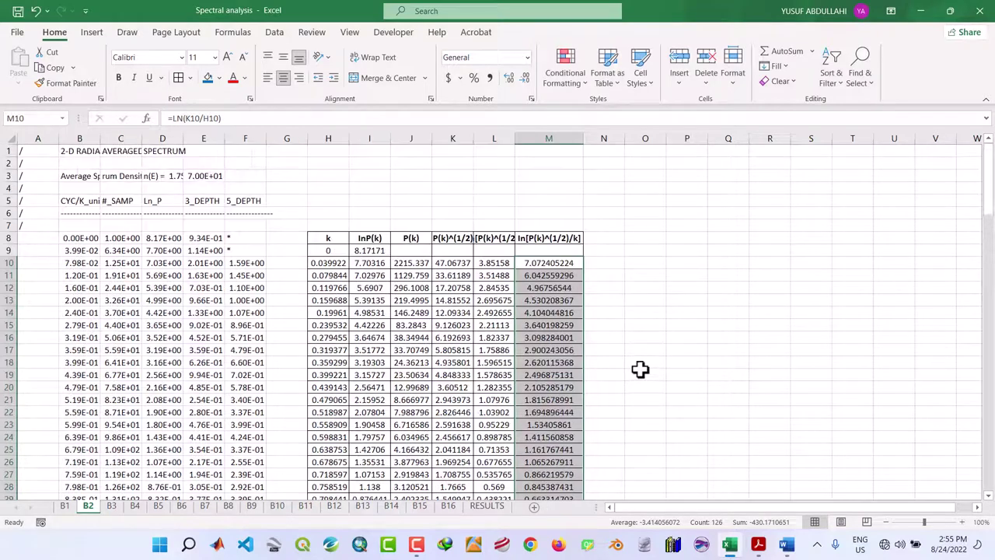
Narrow column B and collapse columns C to F on sheet B2, and return to sheet B1.
left_click_drag(264, 137, 80, 144)
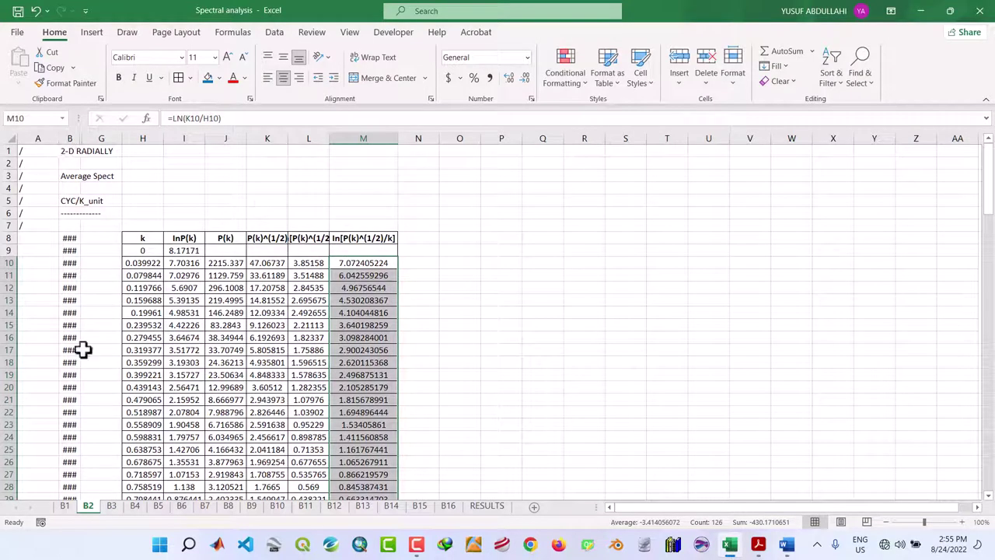
left_click(65, 506)
left_click(463, 375)
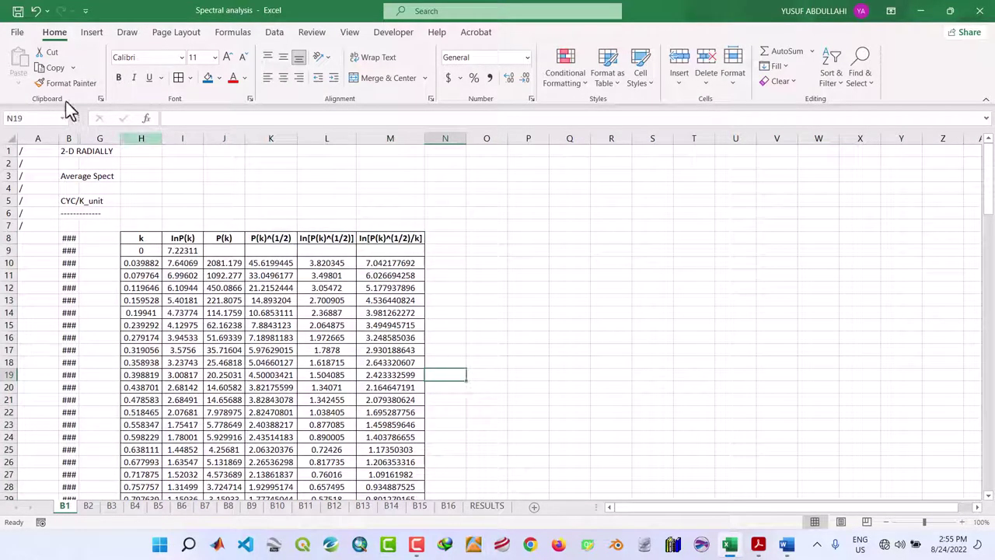
Look through the completed tables and spectral plots on sheets B3 to B16, and return to the block 3 example.
left_click(111, 506)
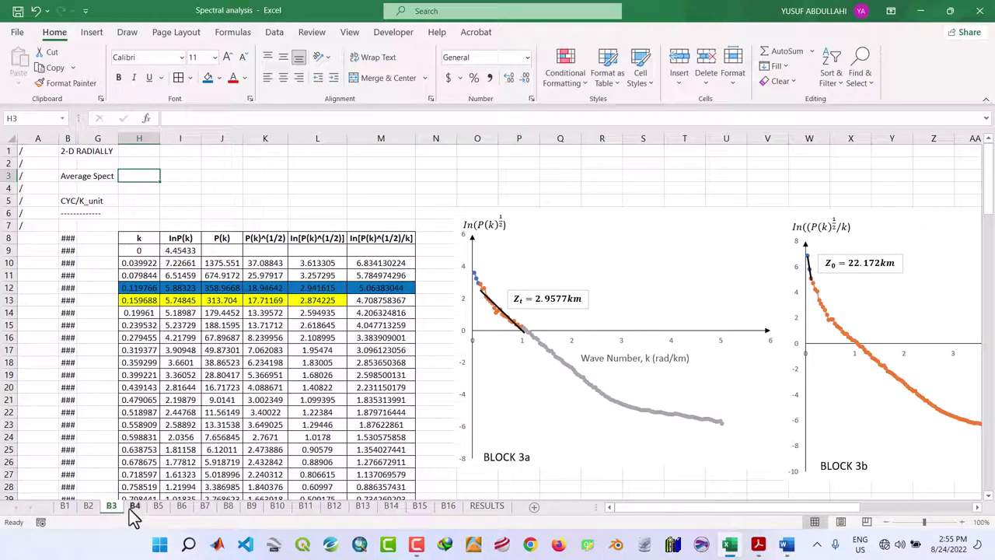
left_click(132, 508)
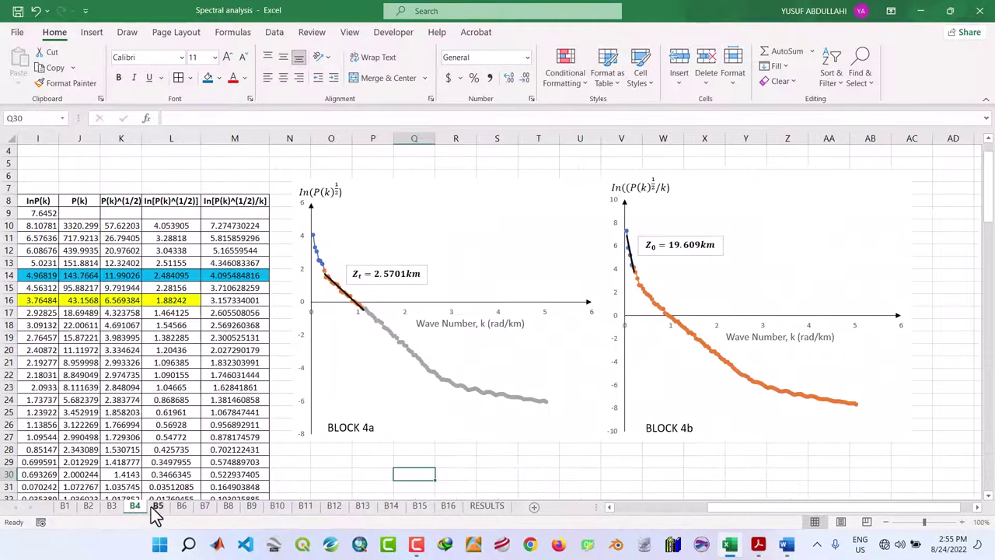
left_click(156, 507)
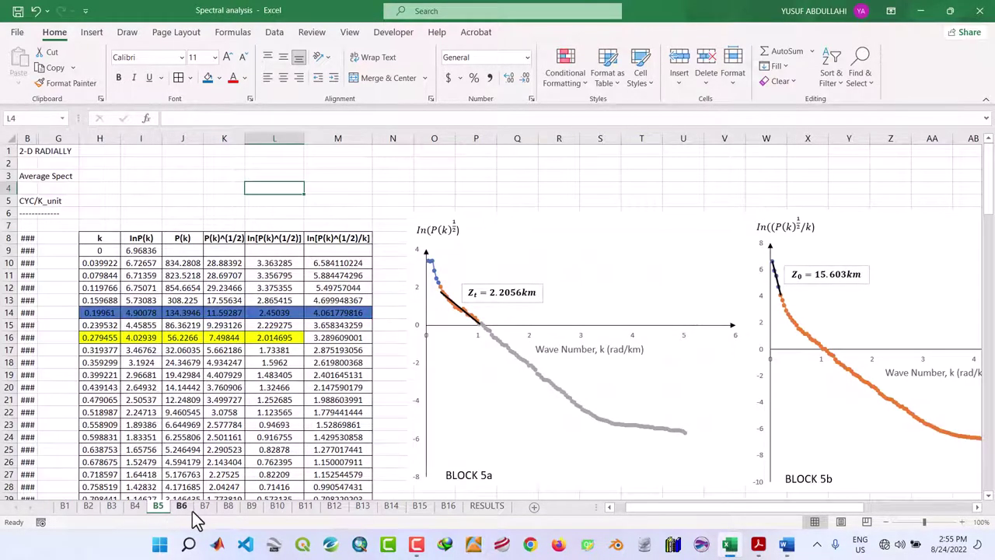
left_click(184, 510)
left_click(208, 507)
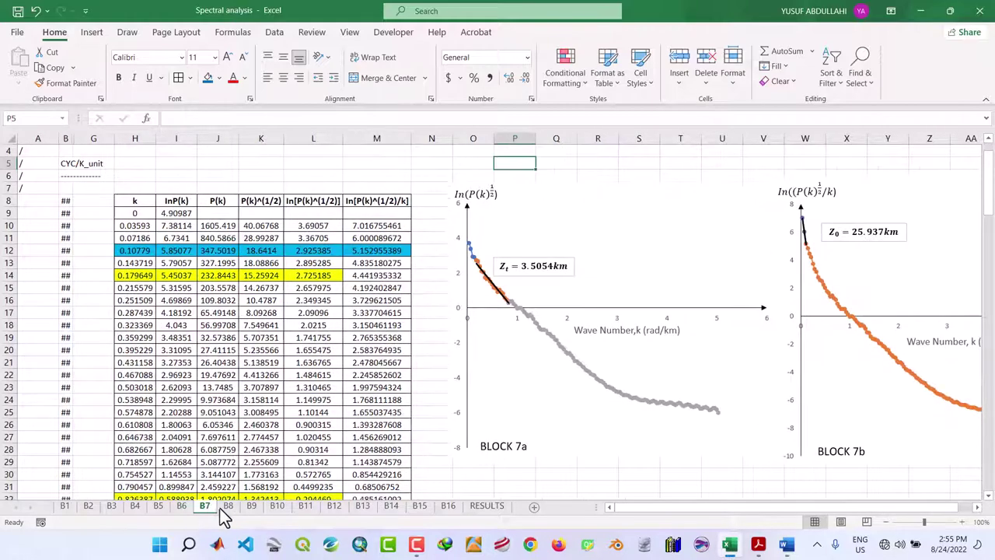
left_click(229, 507)
left_click(252, 508)
left_click(277, 507)
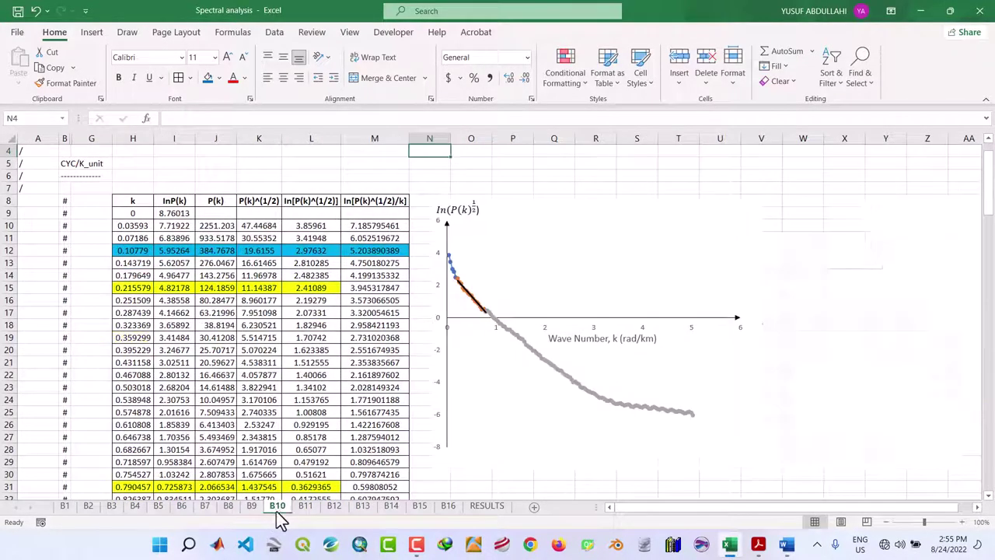
left_click(305, 507)
left_click(333, 507)
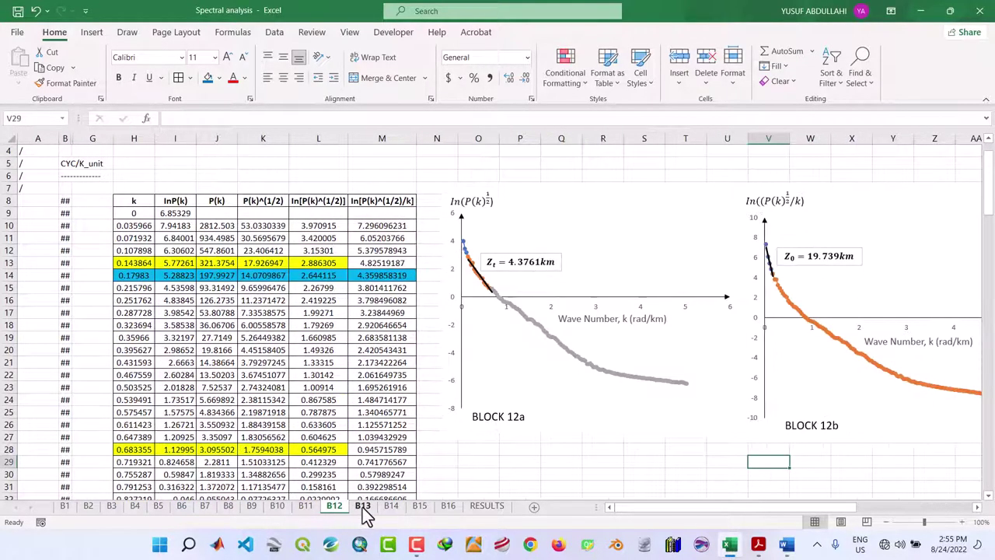
left_click(363, 507)
left_click(391, 507)
left_click(419, 507)
left_click(449, 507)
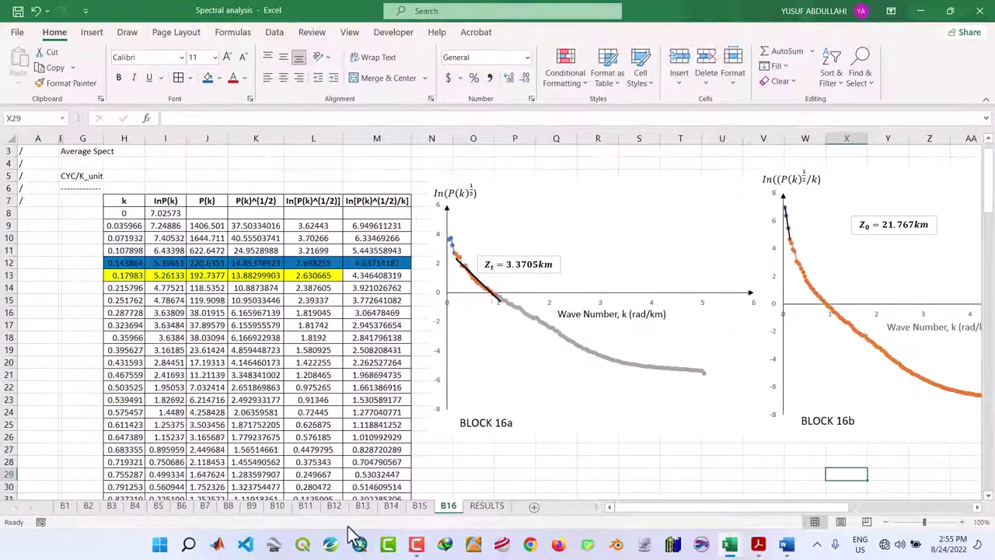
left_click(113, 507)
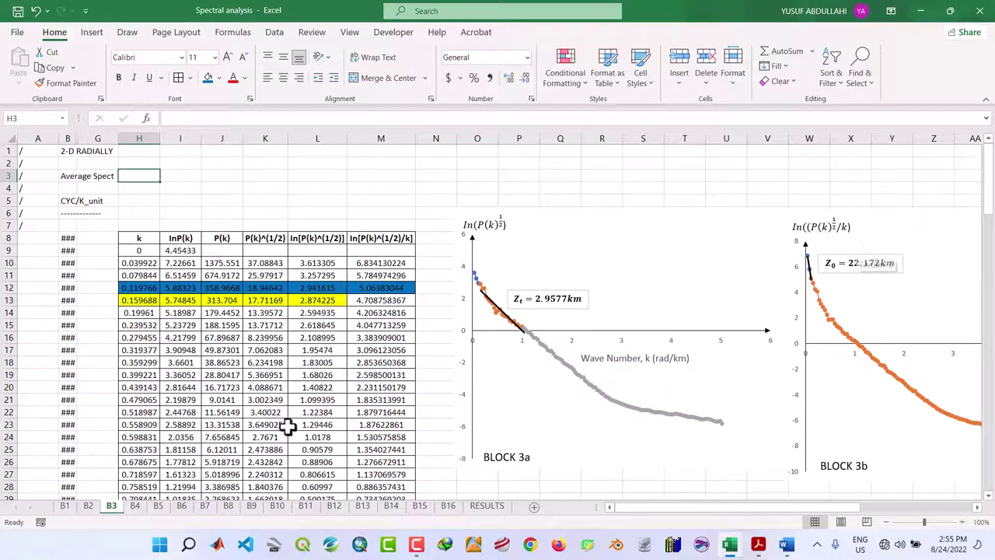
Insert an empty scatter chart with smooth lines and markers beside the table on sheet B1 and enlarge it slightly.
left_click(65, 507)
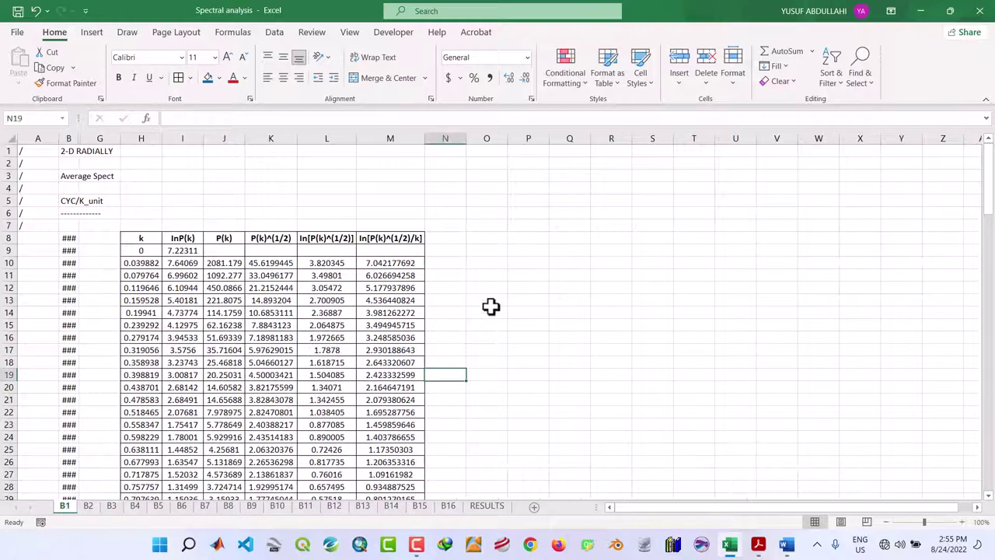
left_click(479, 237)
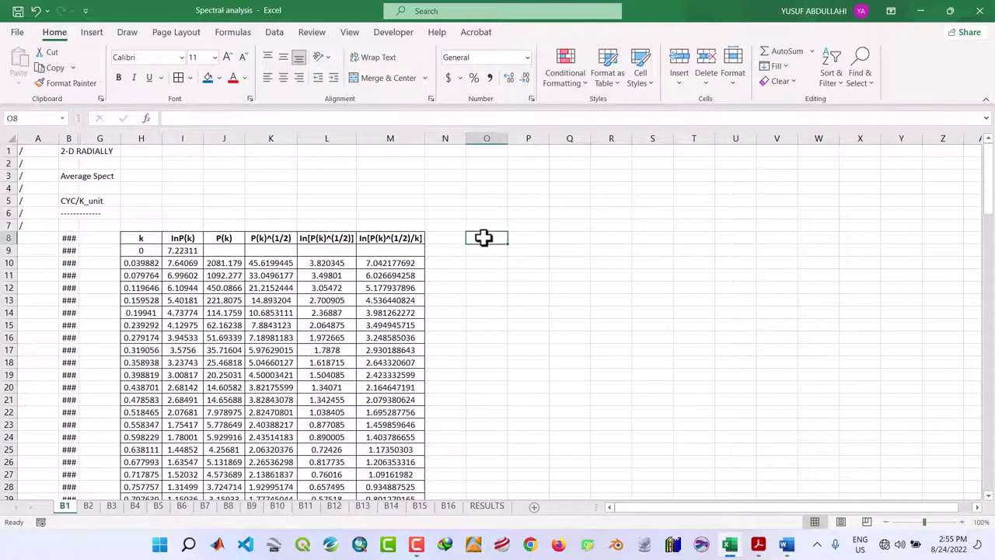
left_click(93, 34)
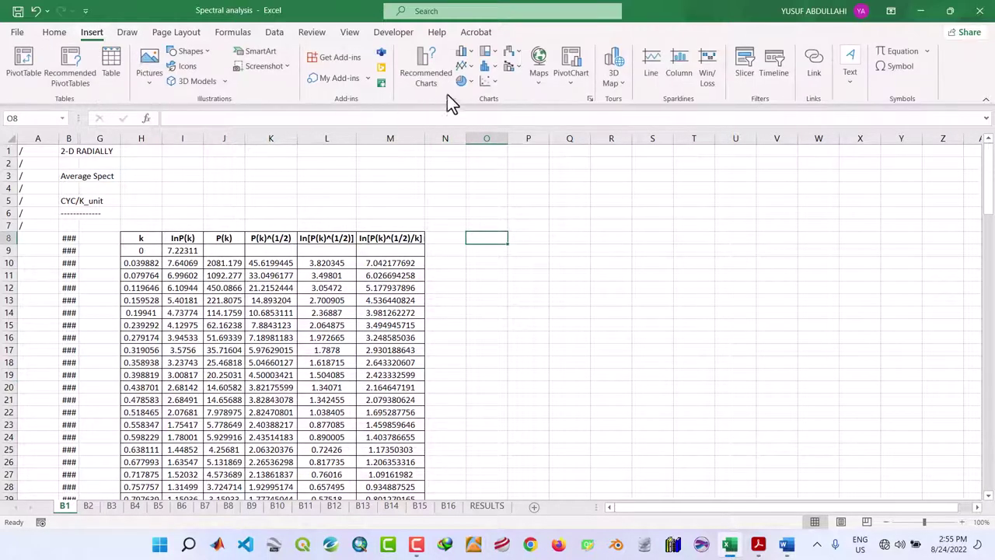
left_click(497, 82)
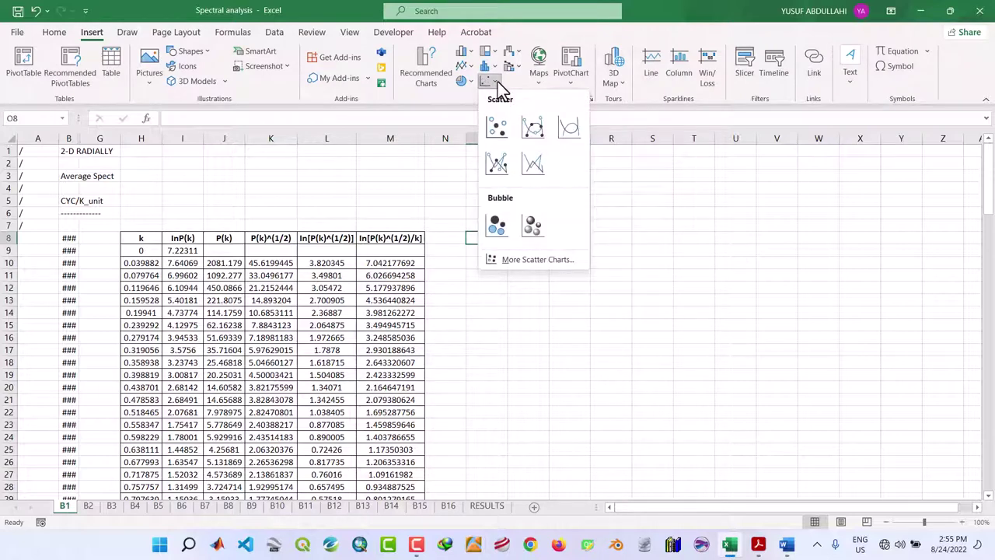
left_click(534, 130)
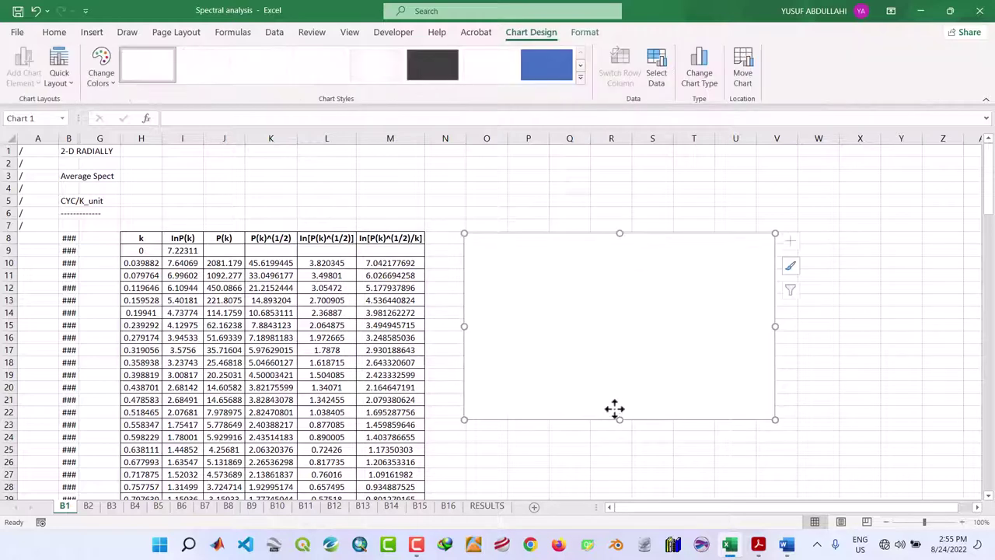
left_click_drag(619, 420, 620, 458)
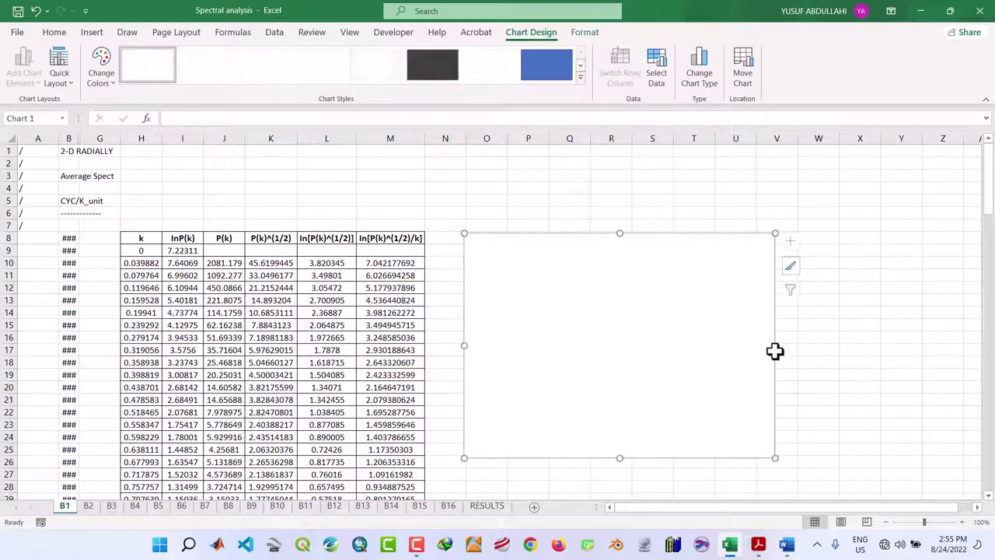
left_click_drag(775, 346, 788, 346)
Add a data series named SPECTRAL PLOT to the chart, with H10:H135 as its X values.
right_click(534, 274)
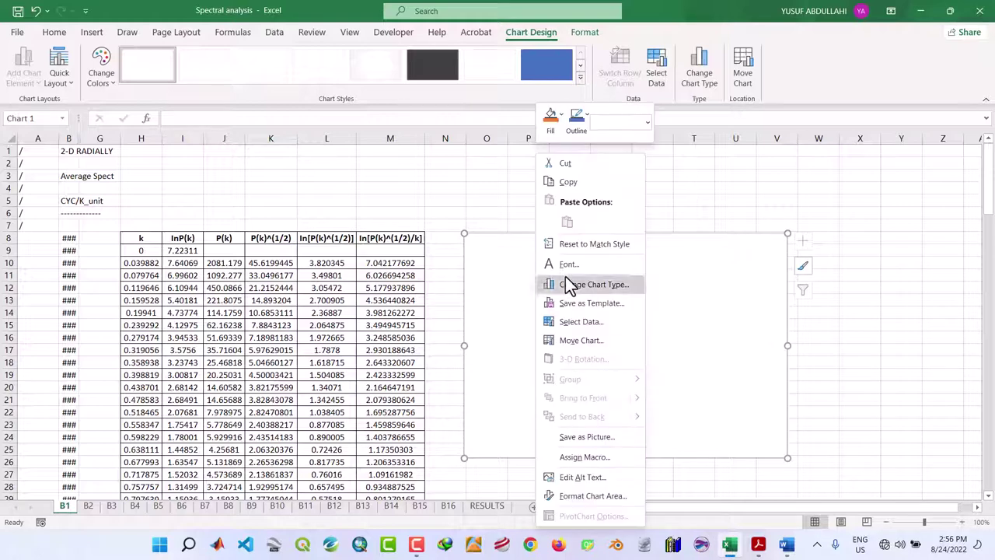
left_click(572, 320)
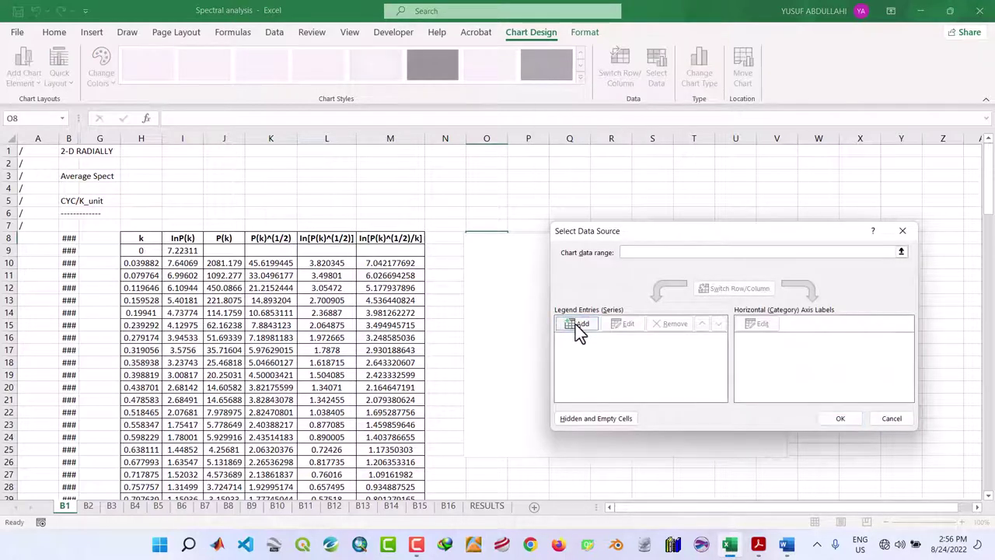
left_click(576, 324)
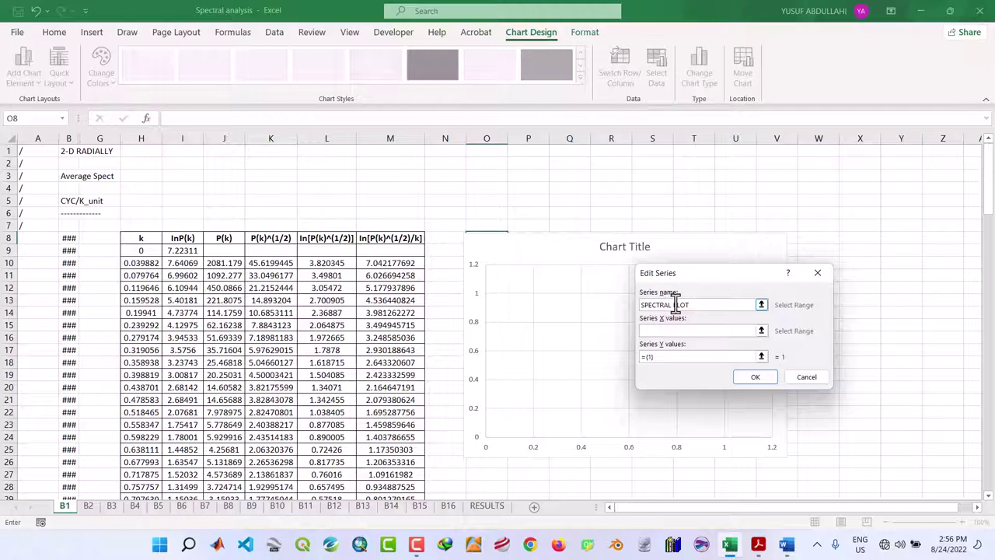
left_click(670, 330)
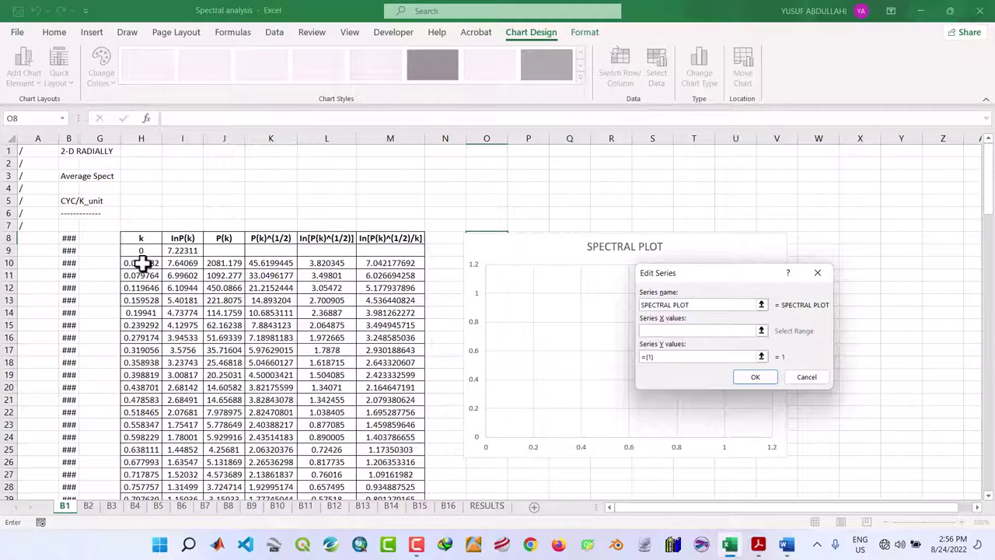
left_click_drag(142, 262, 140, 478)
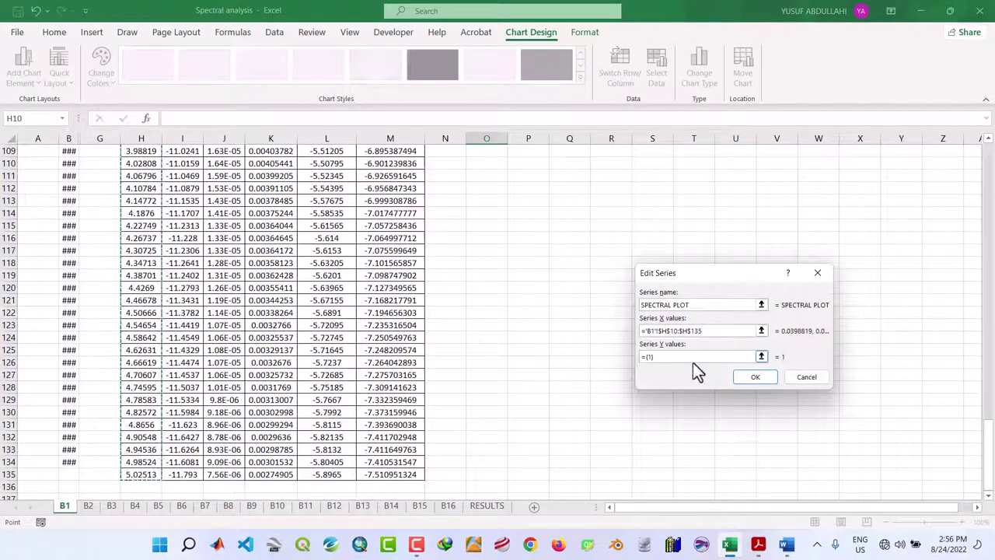
Set the SPECTRAL PLOT series' Y values to L10:L135 and apply the chart data.
left_click(656, 356)
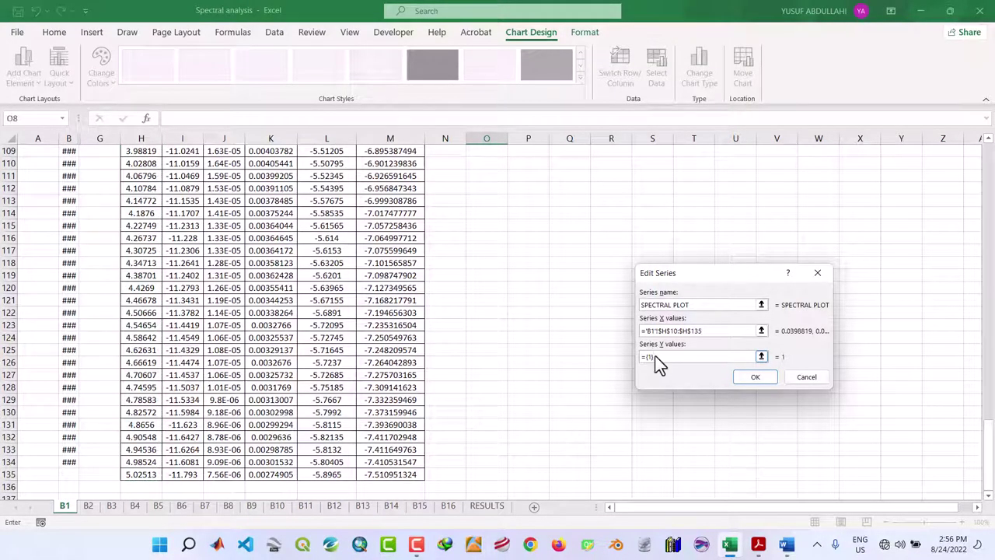
key("BackSpace")
key("BackSpace")
key("BackSpace")
key("BackSpace")
scroll(354, 311, "up", 2)
scroll(354, 311, "up", 20)
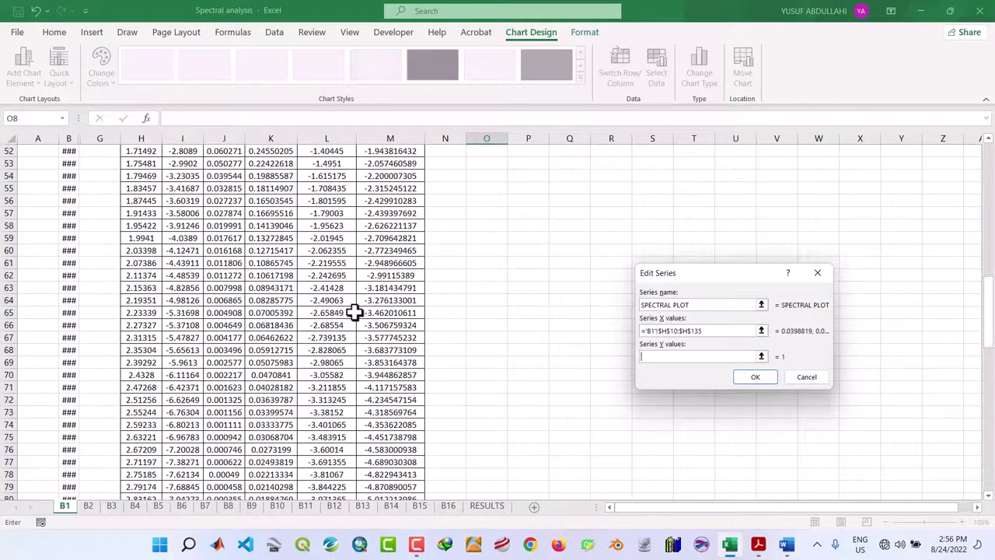
scroll(354, 311, "up", 2)
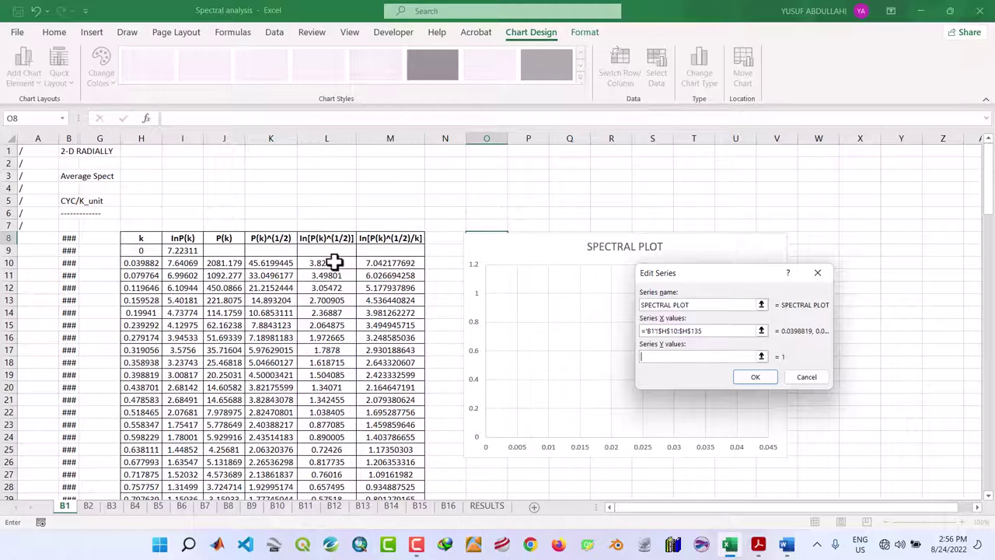
left_click_drag(332, 262, 324, 477)
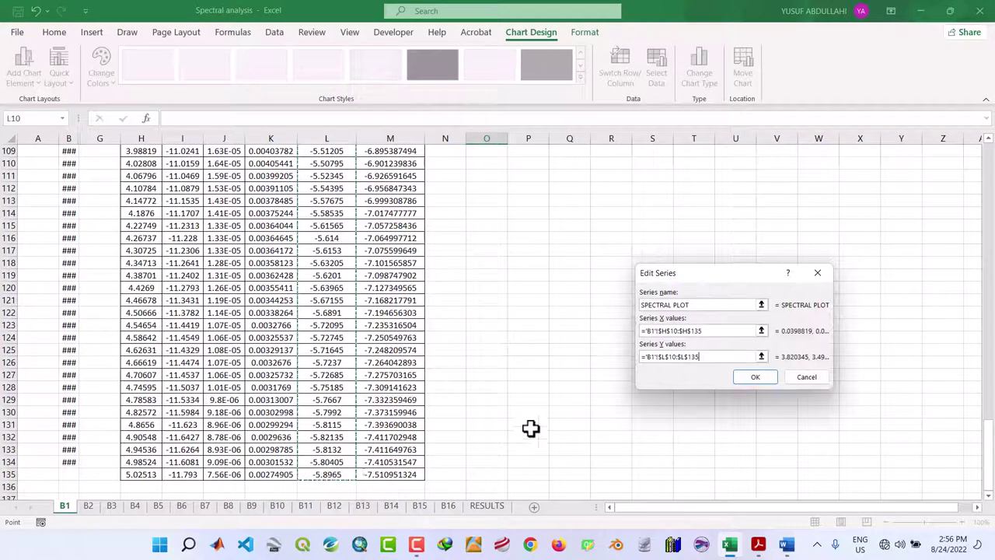
left_click(759, 378)
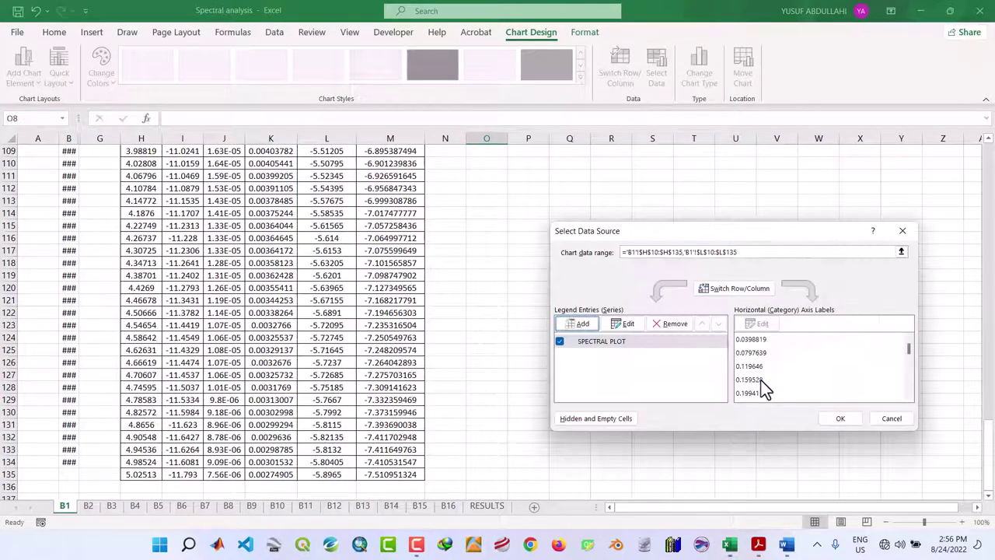
left_click(838, 421)
Return to the top of sheet B1 and move the spectral plot slightly up and closer to the table.
scroll(495, 355, "up", 3)
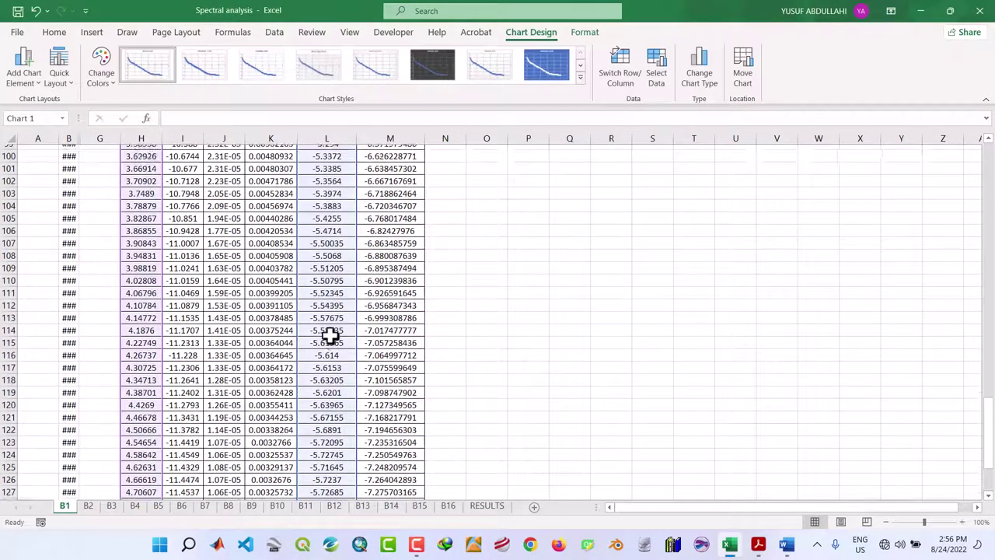
scroll(331, 334, "up", 20)
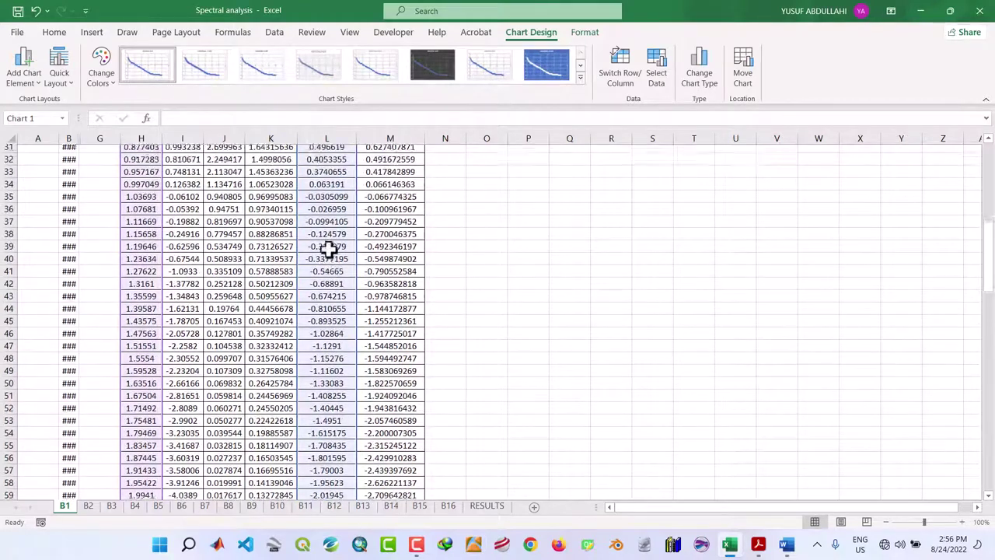
scroll(330, 247, "up", 10)
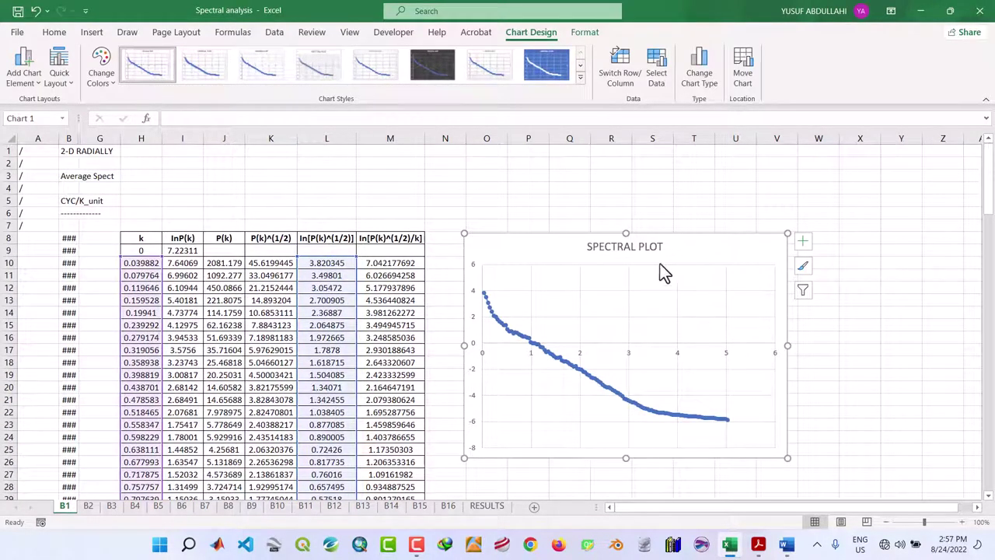
left_click_drag(667, 240, 670, 233)
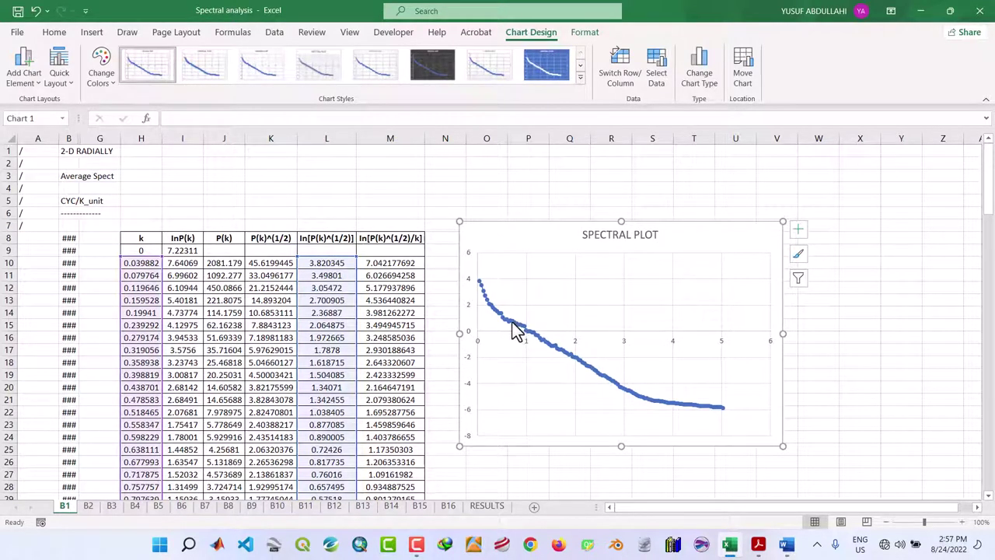
mouse_move(513, 324)
Switch to P2.pdf in Acrobat, review equation (3) and the line-fitting explanation for Zt, and return to the Excel workbook.
mouse_move(756, 548)
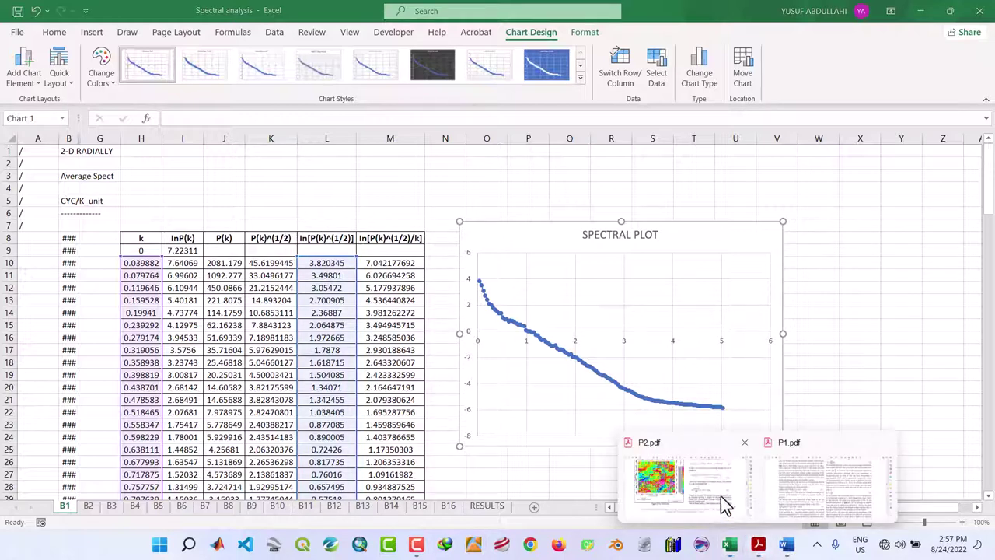
left_click(721, 497)
scroll(629, 307, "up", 3)
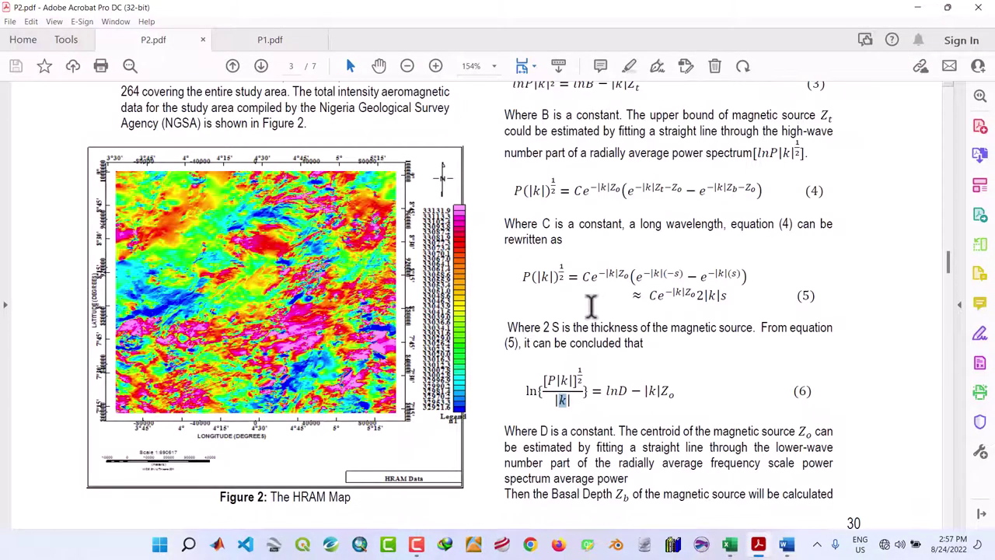
scroll(552, 350, "up", 4)
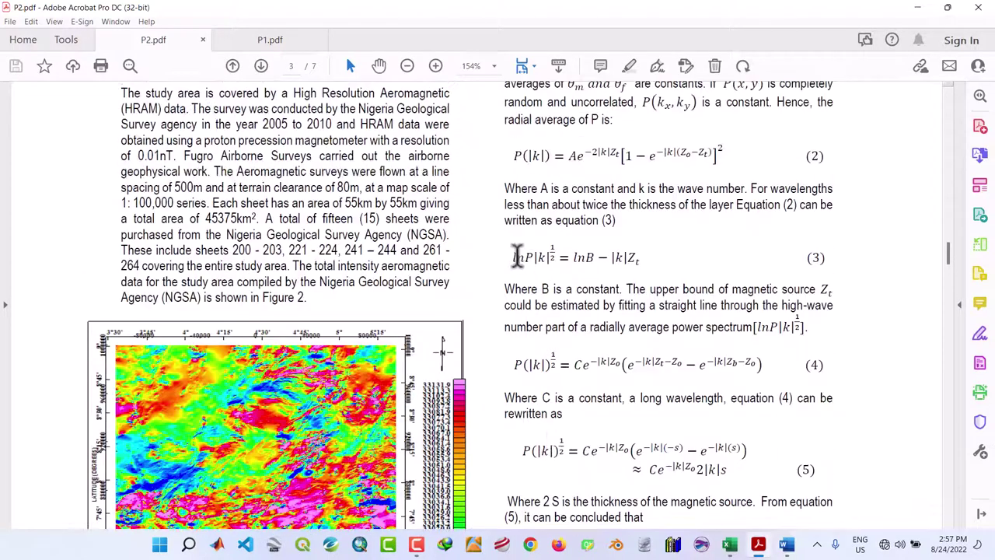
left_click_drag(513, 257, 574, 257)
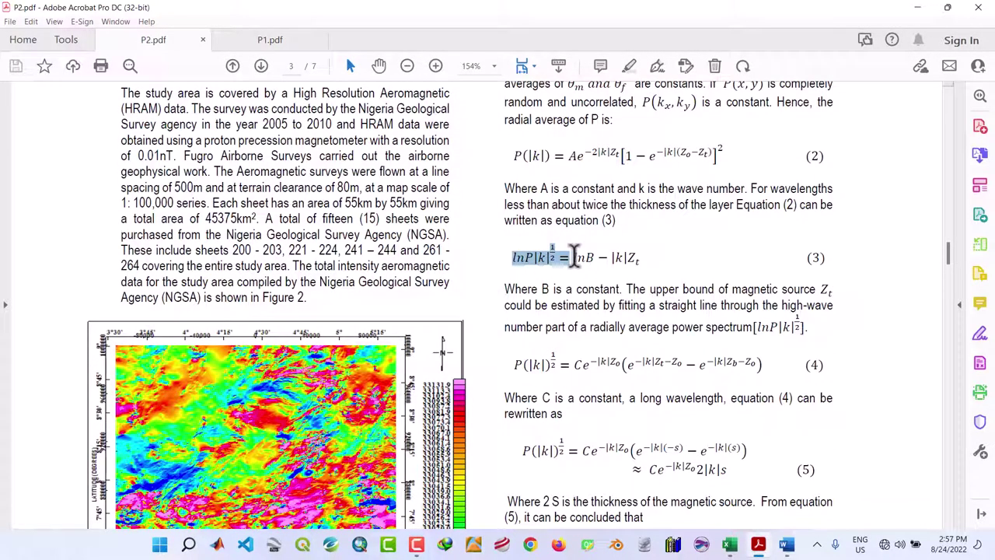
left_click(595, 257)
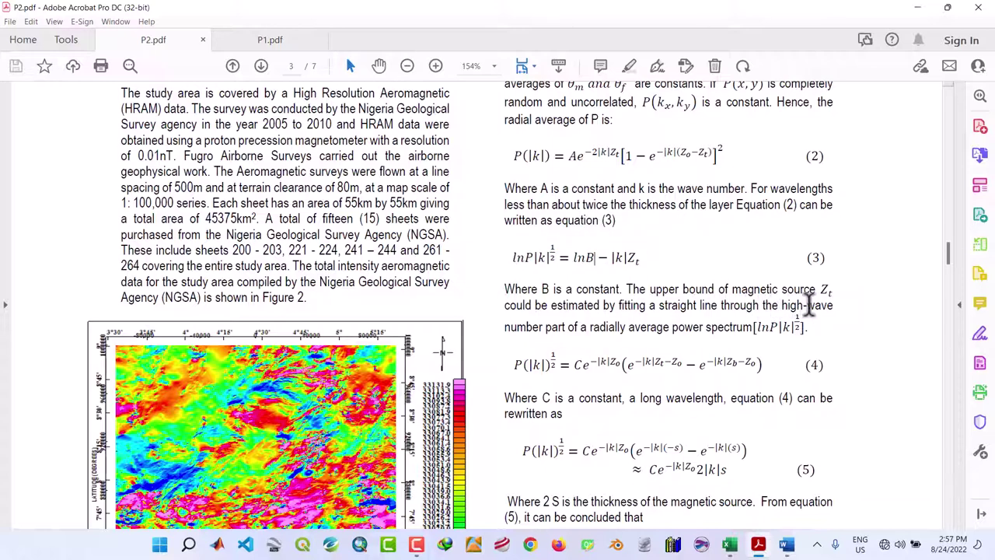
left_click(918, 8)
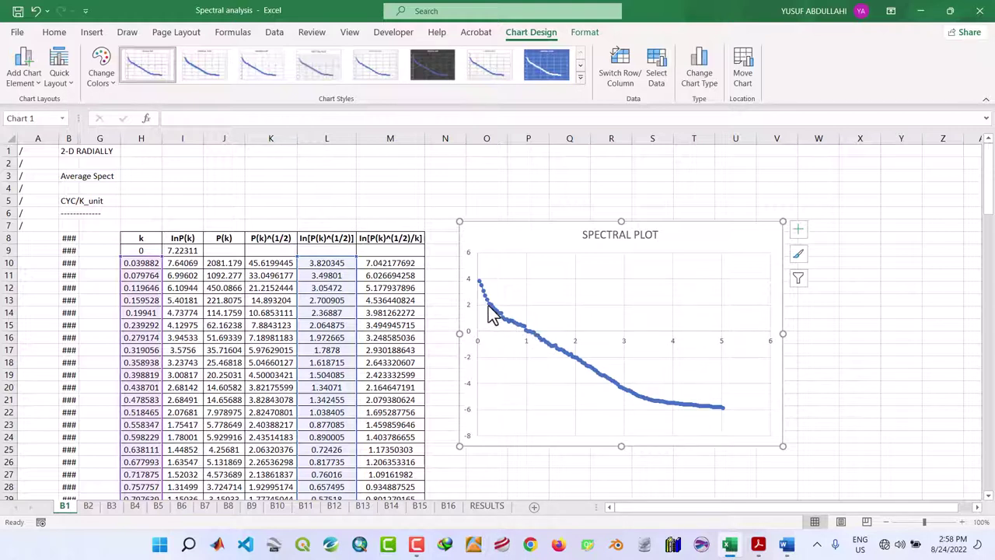
Identify the curve point at k 0.279174 and fill its table cells H16:L16 with yellow.
mouse_move(493, 311)
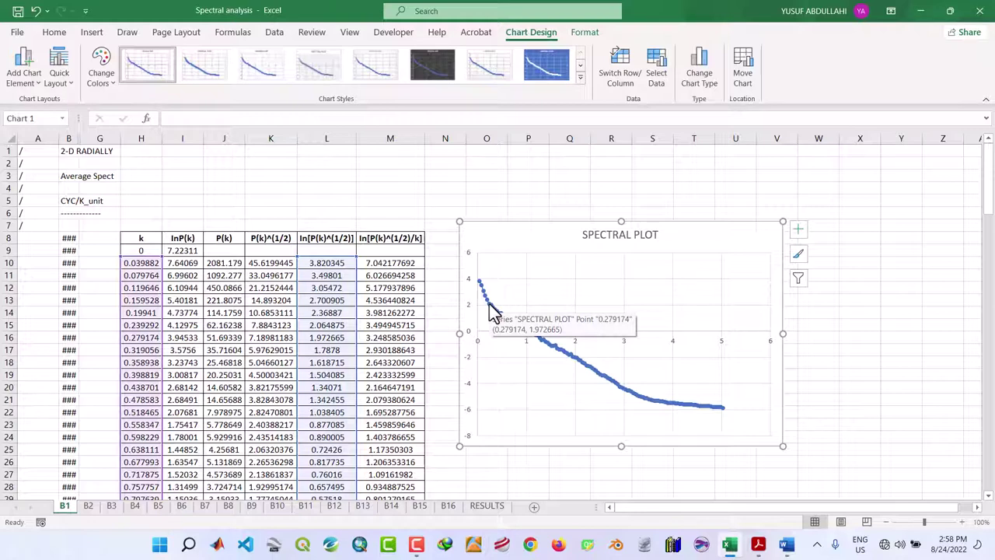
left_click(130, 336)
left_click_drag(131, 336, 332, 338)
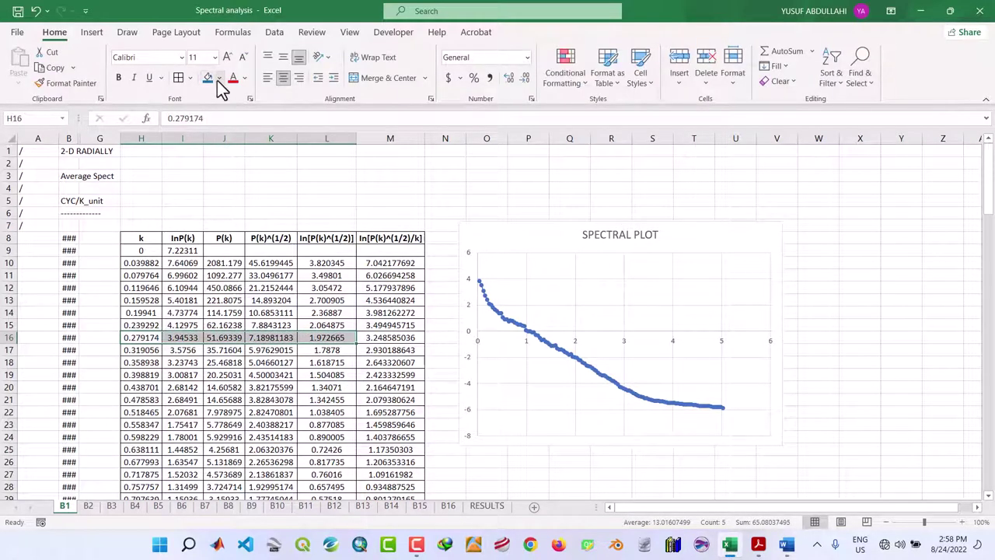
left_click(219, 78)
left_click(237, 201)
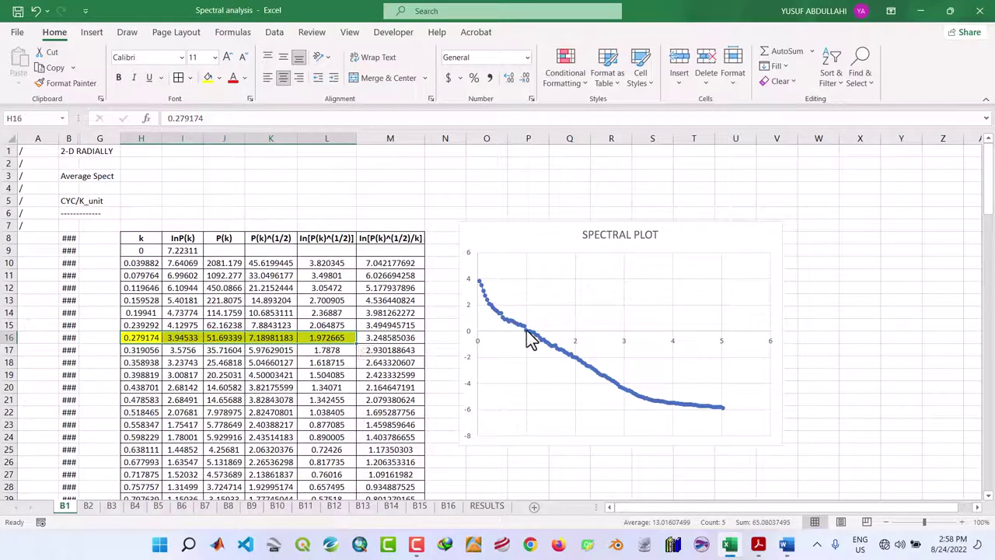
Fill the table cells H27:L27 for k 0.717875 with yellow.
mouse_move(526, 330)
left_click_drag(139, 475, 326, 475)
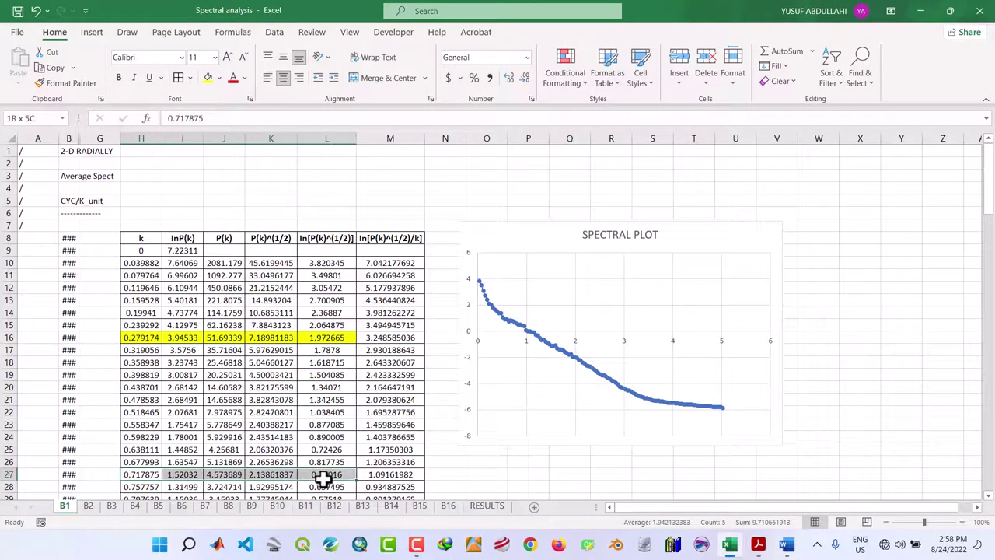
left_click(208, 78)
Remove the SPECTRAL PLOT series from the chart's data source.
scroll(474, 394, "down", 1)
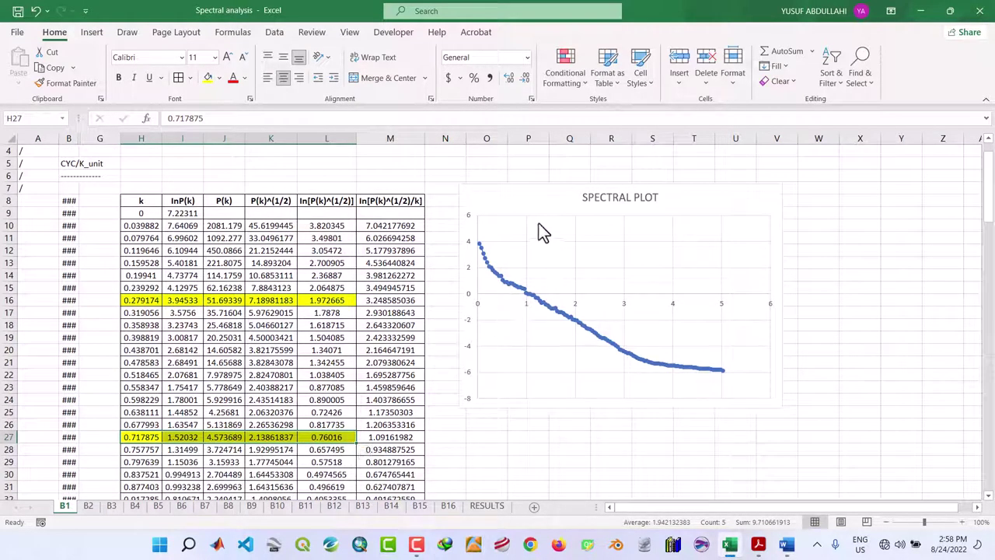
left_click(527, 204)
right_click(526, 199)
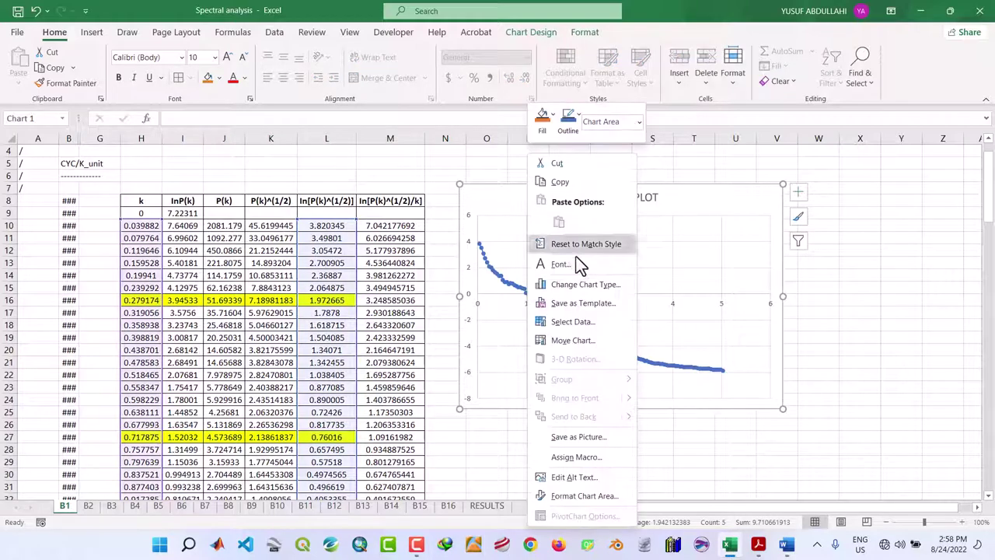
left_click(575, 325)
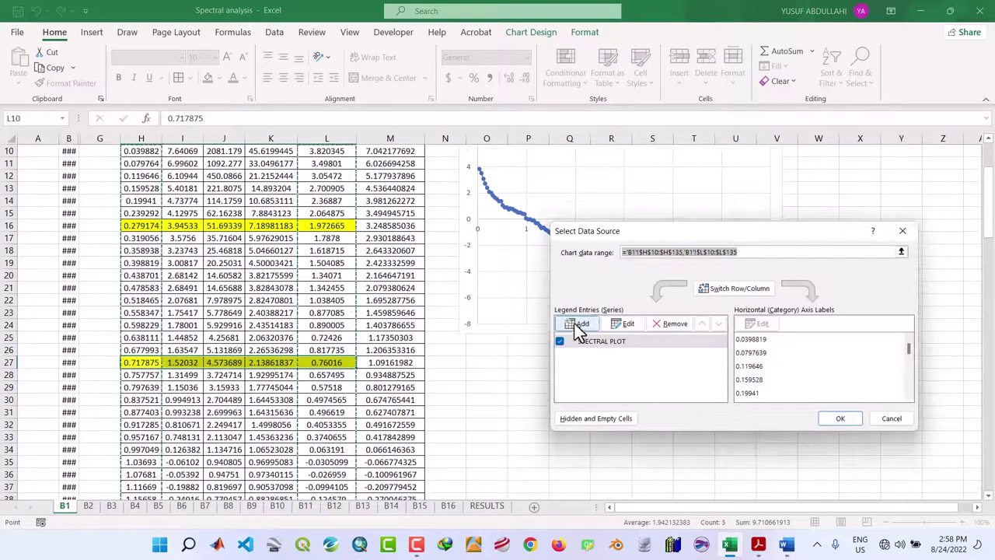
left_click(674, 324)
Add a chart series named P1 with X values H10:H16 and Y values L10:L16 from sheet B1.
left_click(583, 325)
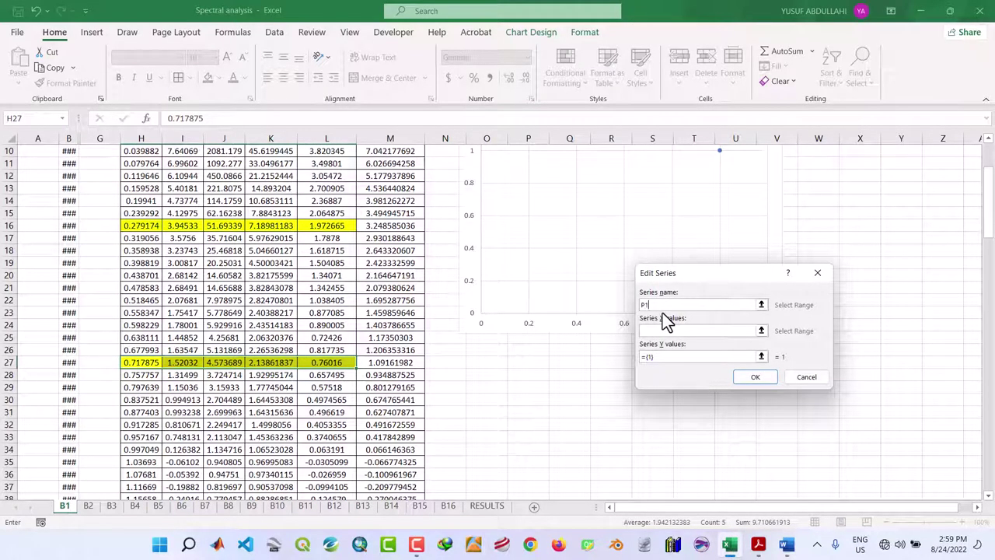
left_click(656, 331)
scroll(344, 300, "down", 1)
scroll(260, 288, "up", 4)
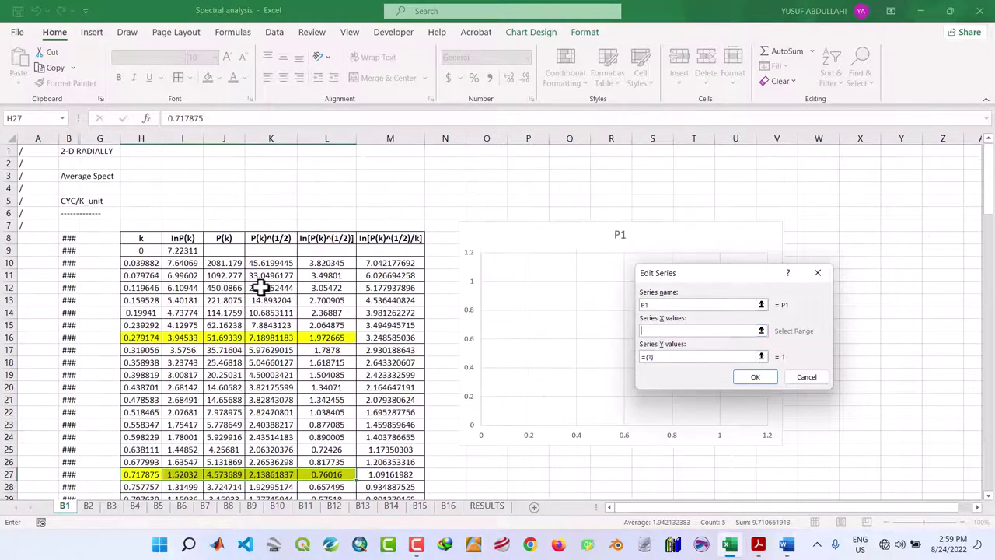
left_click_drag(133, 262, 159, 339)
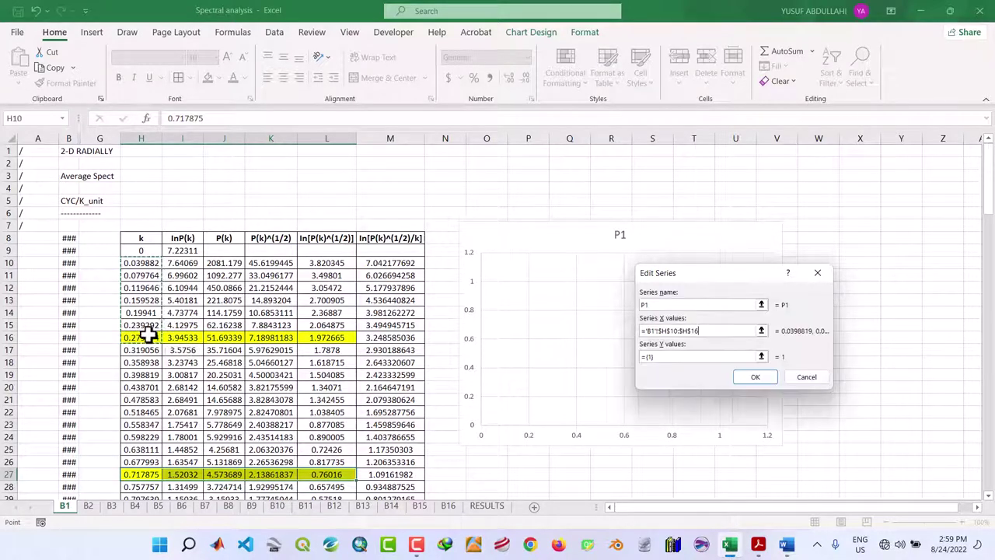
left_click(660, 356)
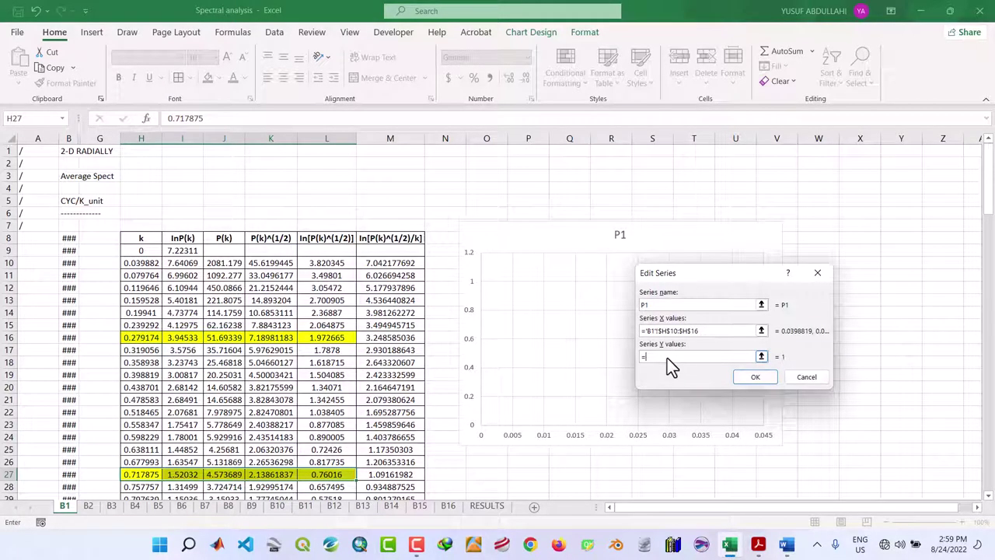
key("BackSpace")
left_click_drag(320, 265, 326, 335)
left_click(757, 377)
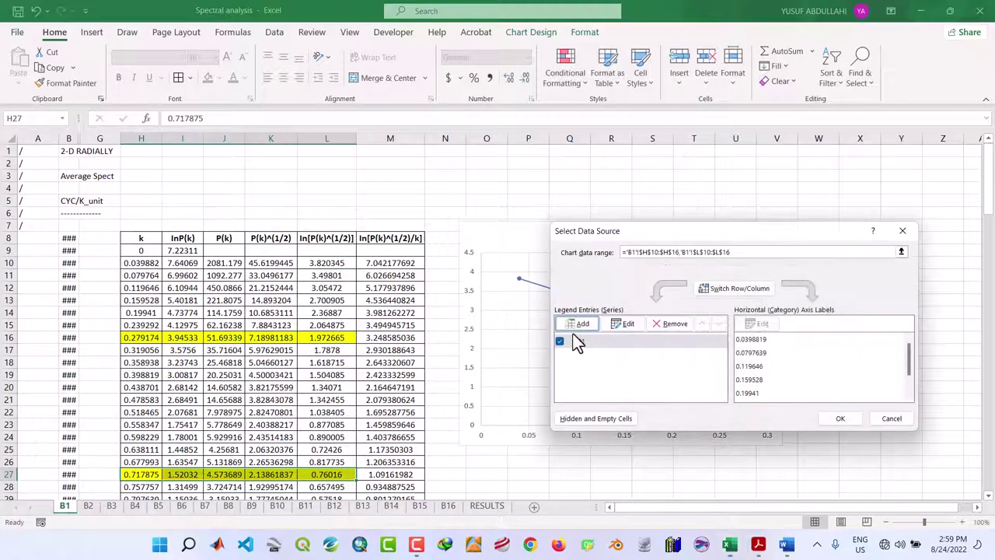
Add a chart series named P2 with X values H16:H27 and Y values L16:L27.
left_click(578, 325)
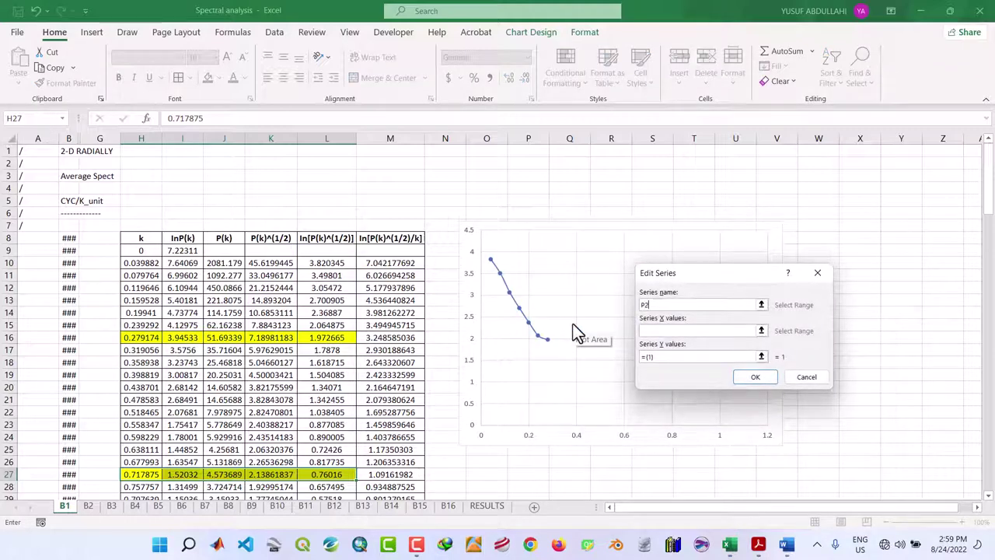
left_click(680, 329)
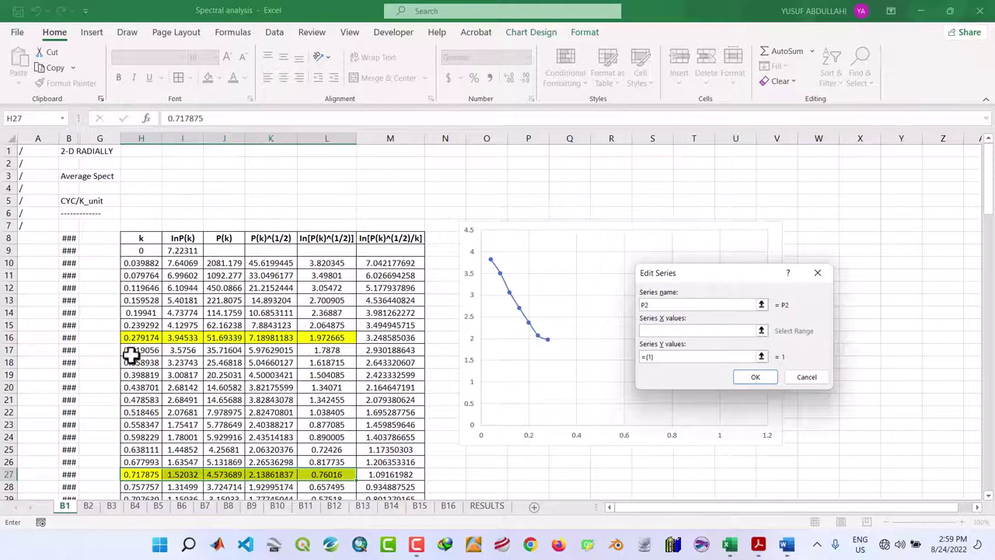
left_click_drag(141, 338, 142, 475)
left_click(653, 357)
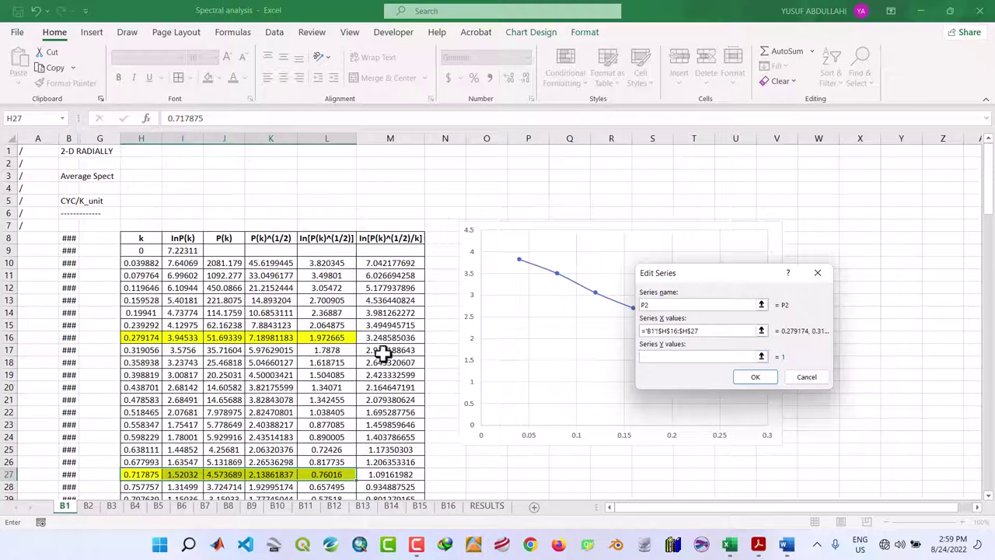
left_click_drag(326, 339, 329, 472)
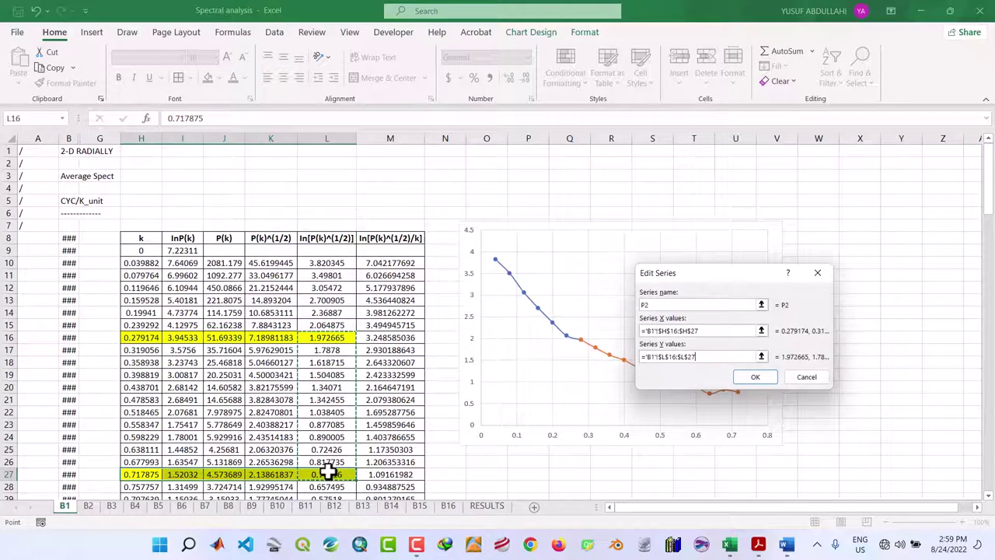
left_click(768, 379)
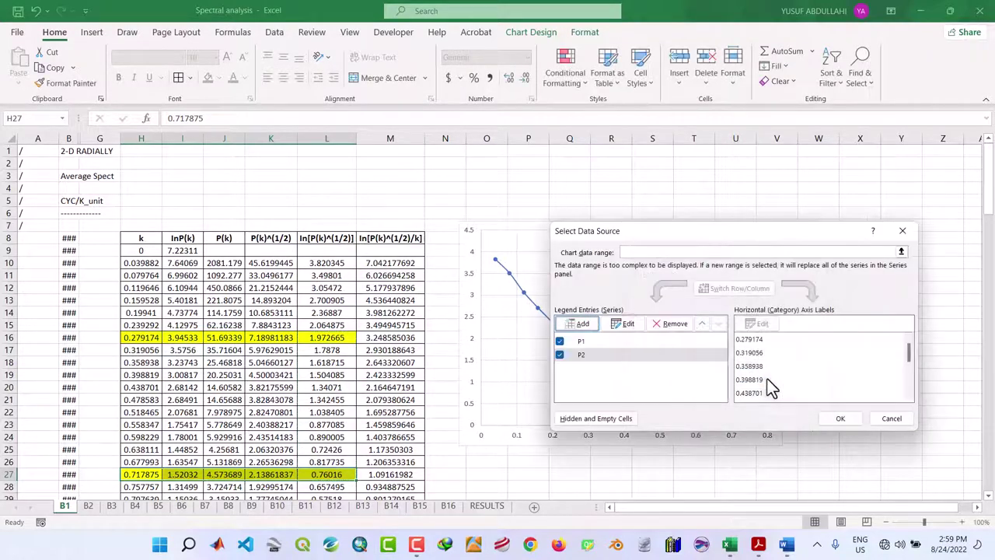
Add a chart series named P3 with X values H27:H135 and Y values L27:L135, and apply the data source changes.
left_click(579, 324)
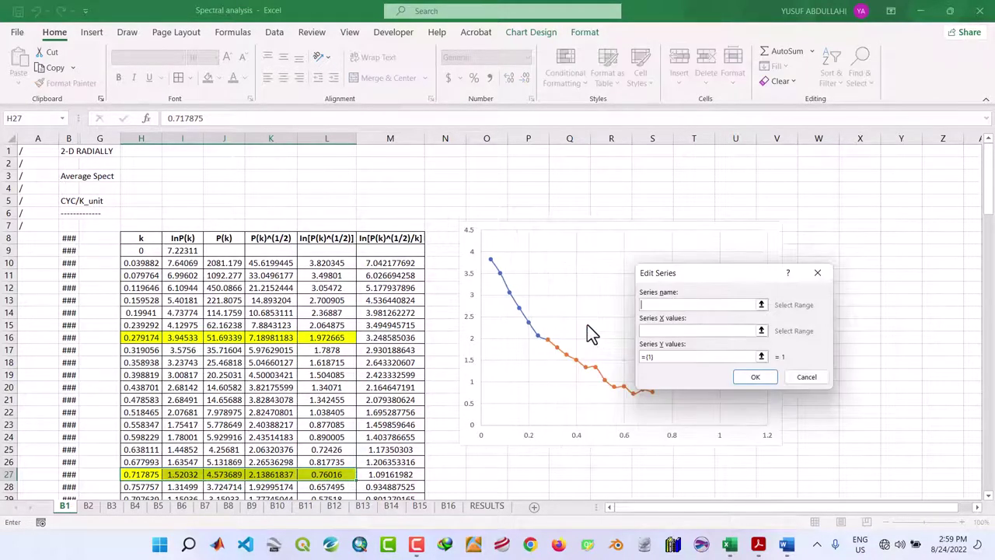
type("P3")
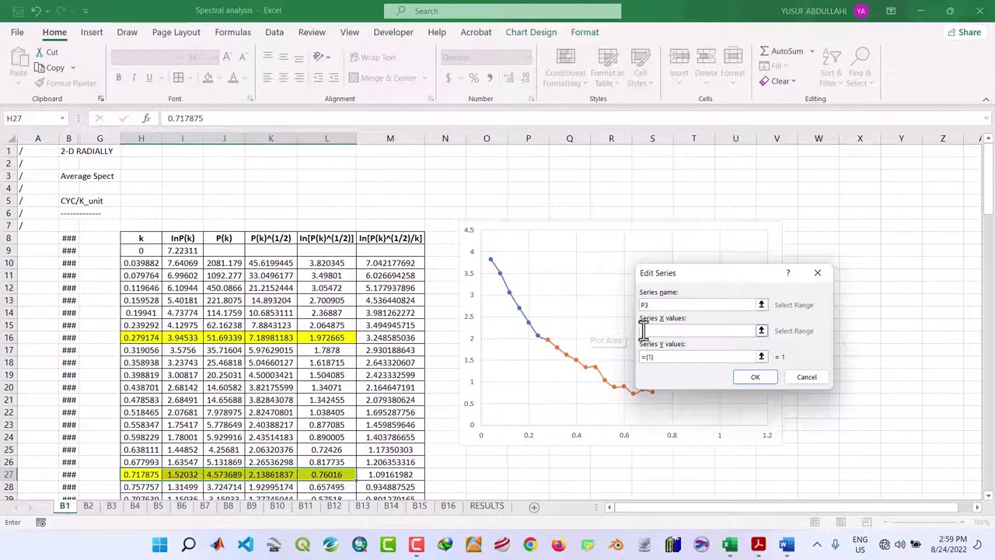
left_click(644, 330)
scroll(329, 318, "down", 7)
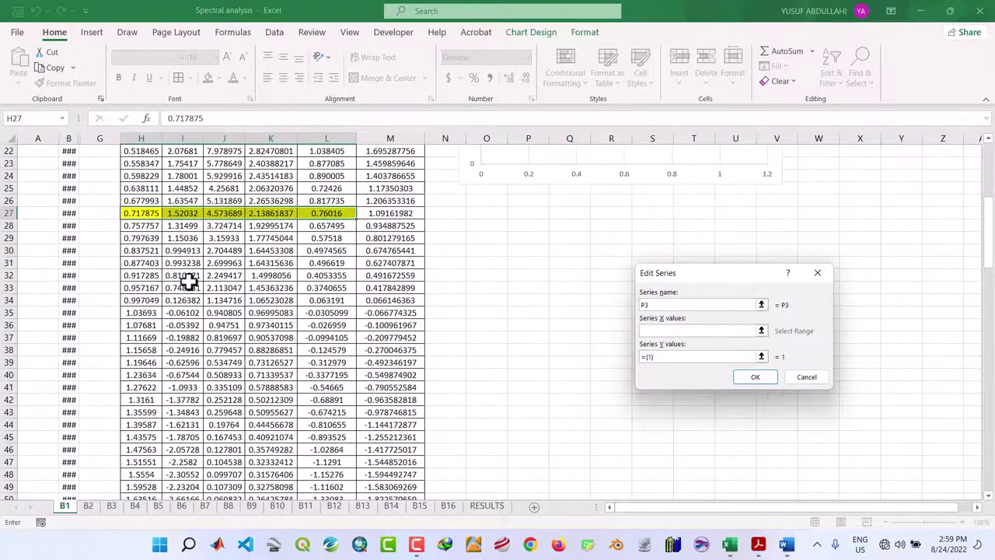
left_click_drag(148, 214, 141, 473)
left_click(662, 358)
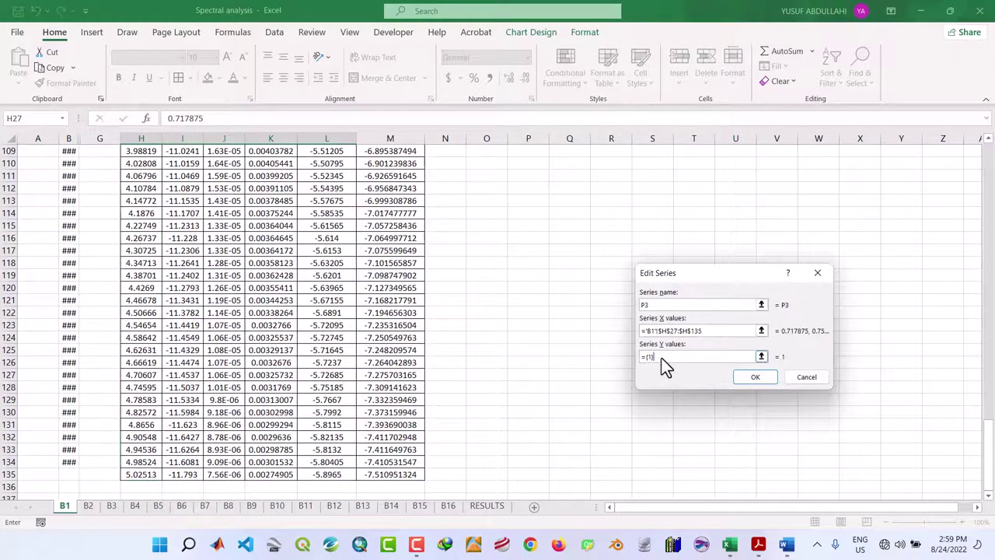
key("BackSpace")
key("BackSpace")
scroll(363, 311, "up", 19)
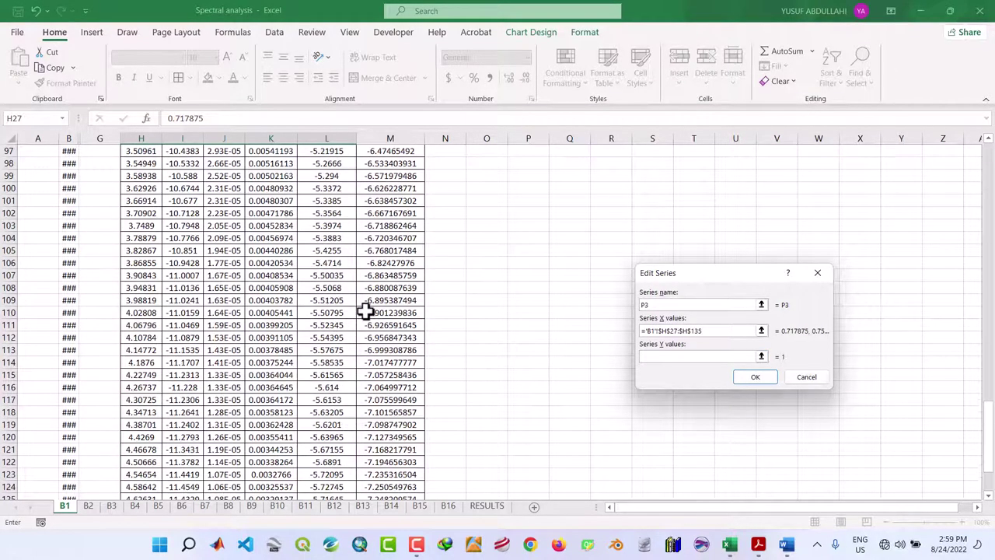
scroll(355, 306, "up", 13)
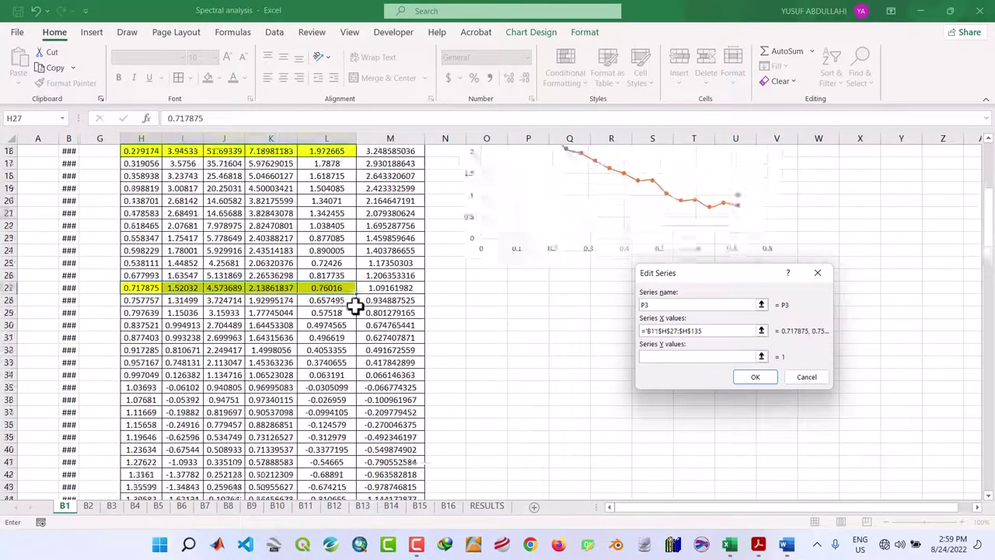
left_click_drag(339, 324, 334, 477)
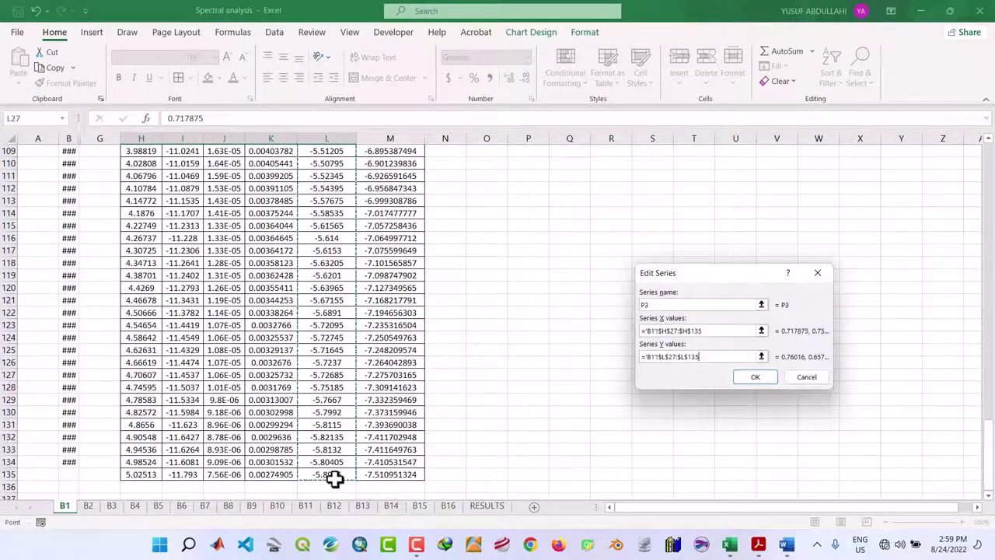
left_click(751, 379)
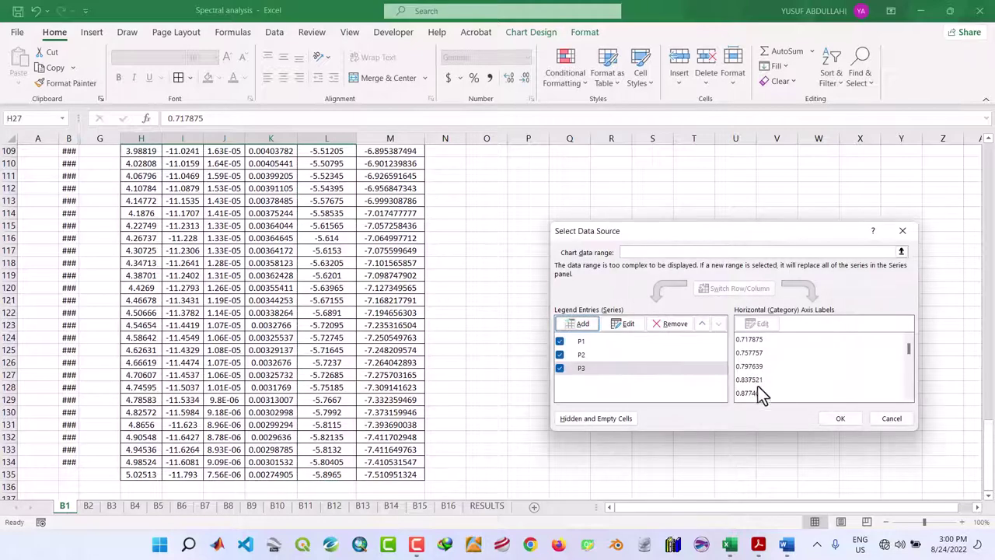
left_click(852, 422)
Make the spectral chart slightly taller and delete its vertical and horizontal gridlines.
scroll(824, 422, "up", 14)
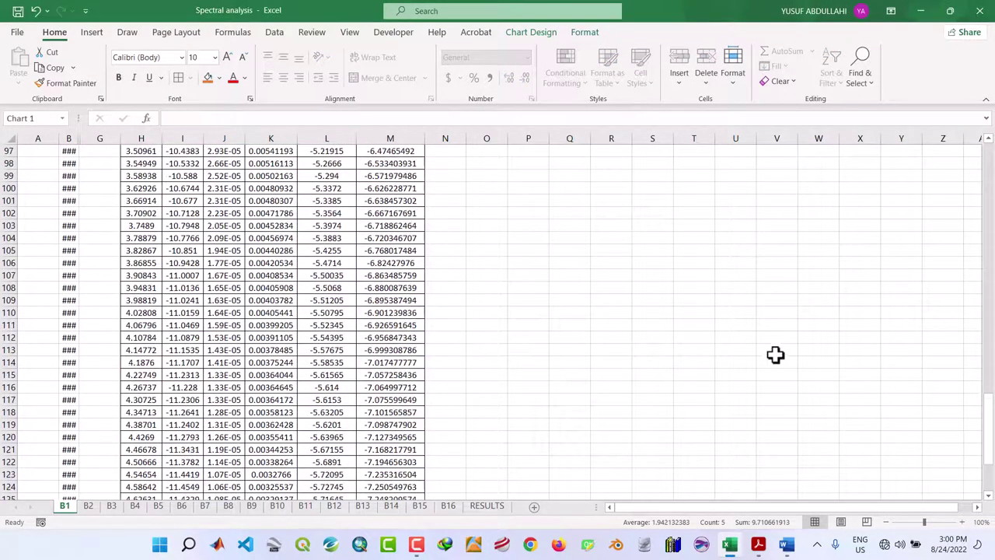
scroll(765, 343, "up", 20)
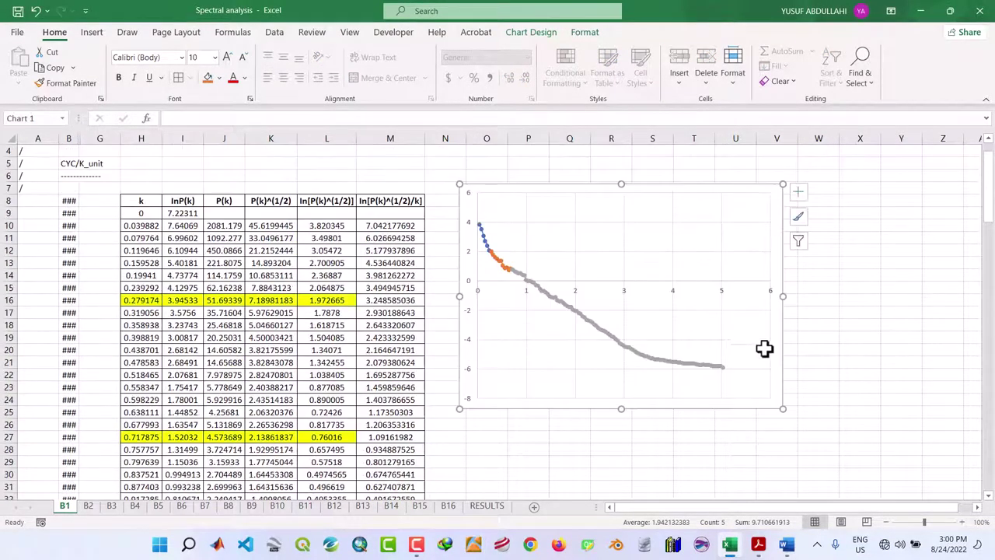
scroll(894, 505, "right", 1)
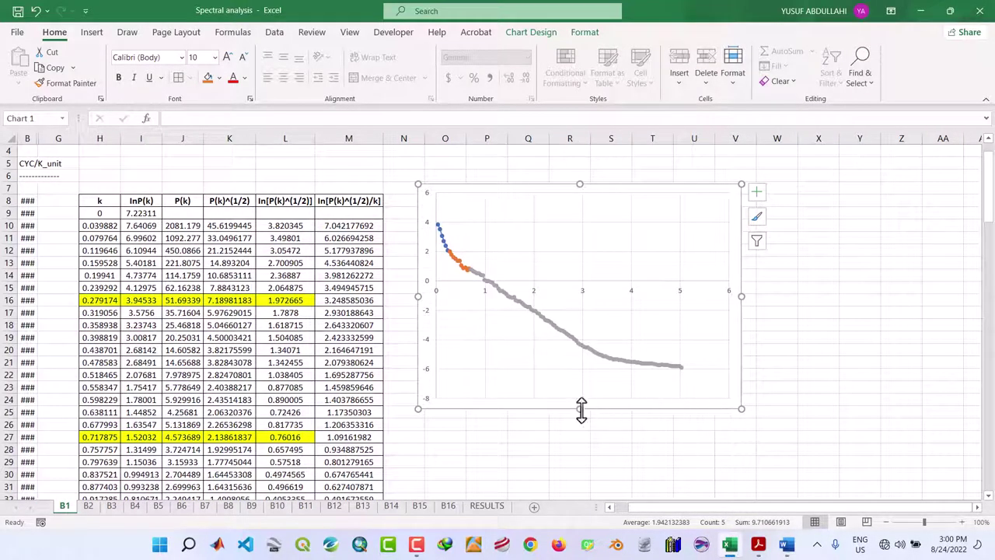
left_click_drag(581, 410, 585, 424)
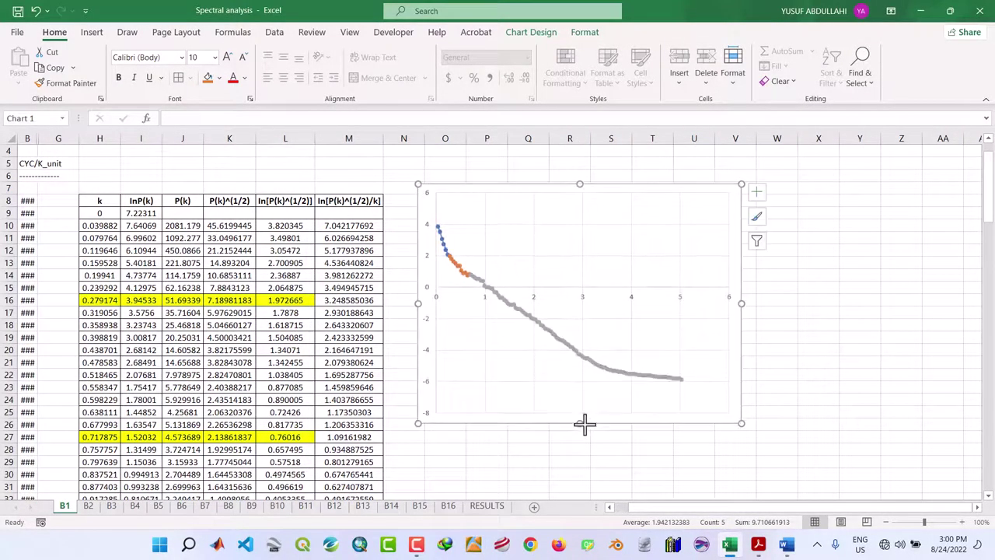
left_click(486, 225)
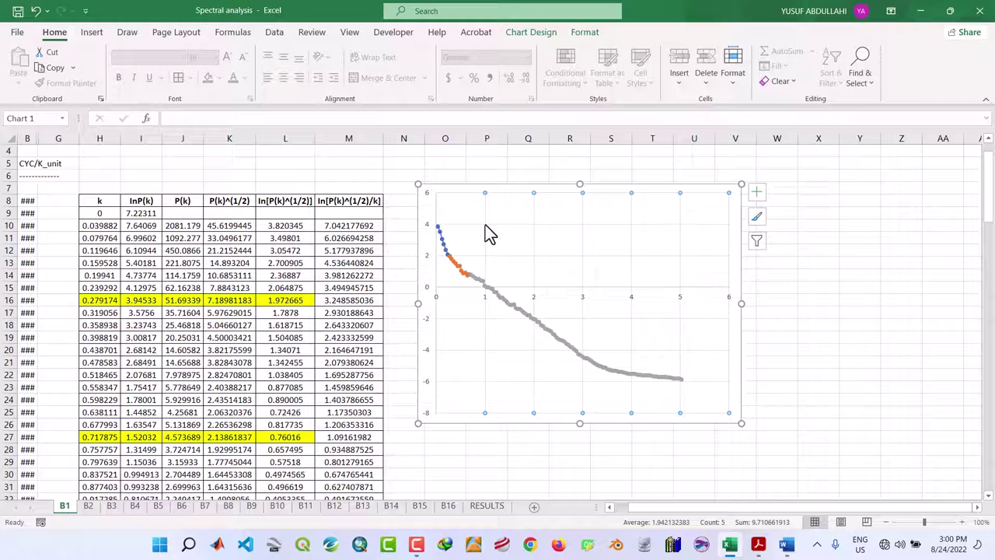
left_click(485, 225)
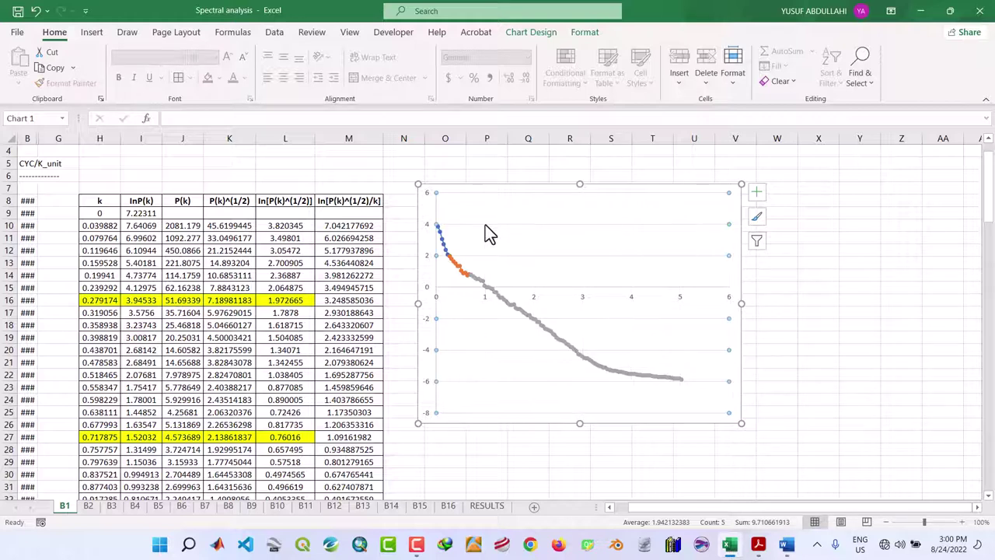
key("Escape")
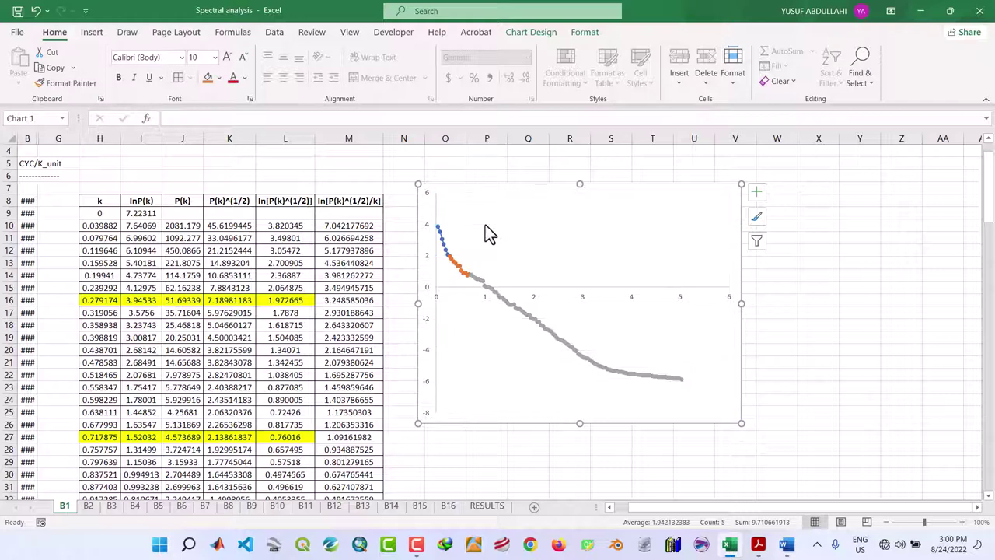
Format the chart's horizontal axis as a black line with a solid arrowhead at its end.
double_click(559, 289)
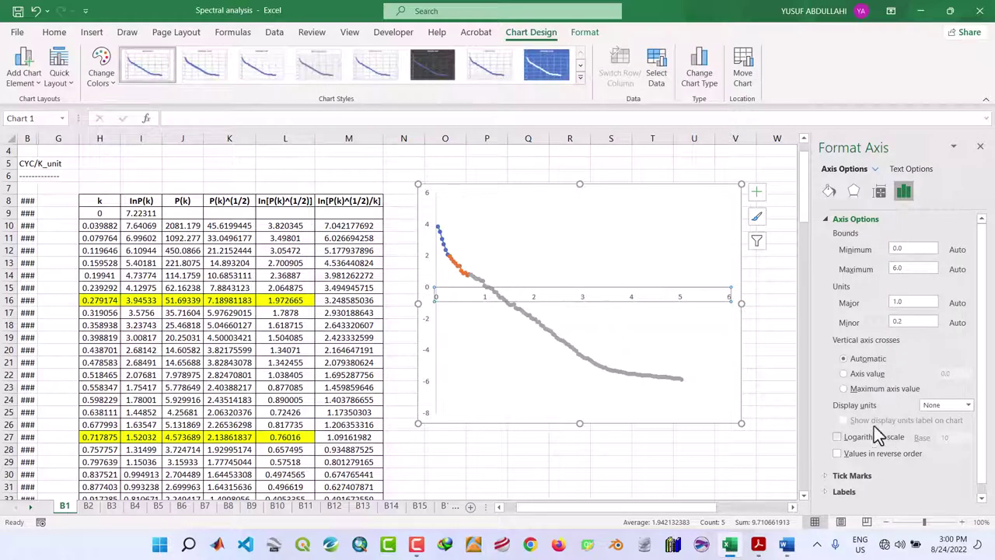
left_click(830, 192)
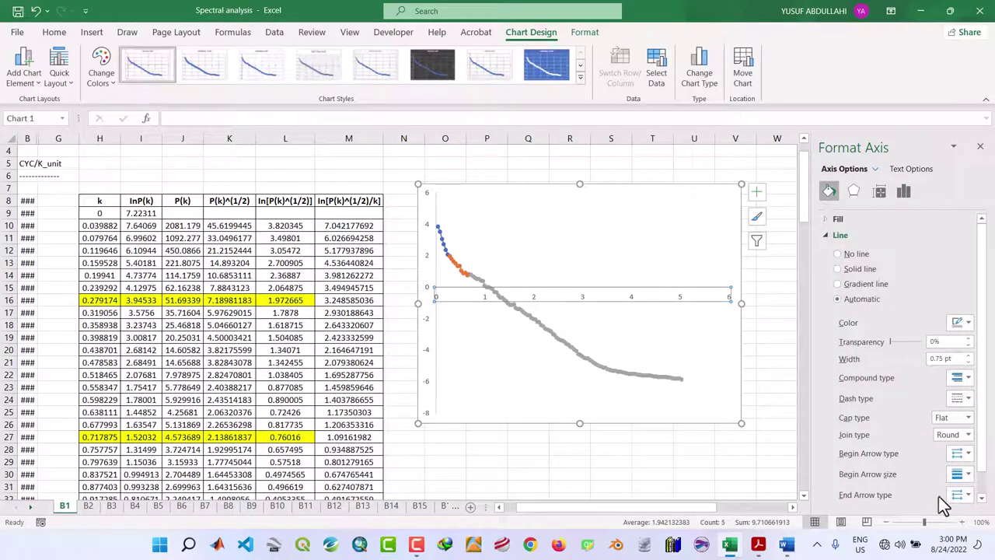
left_click(969, 496)
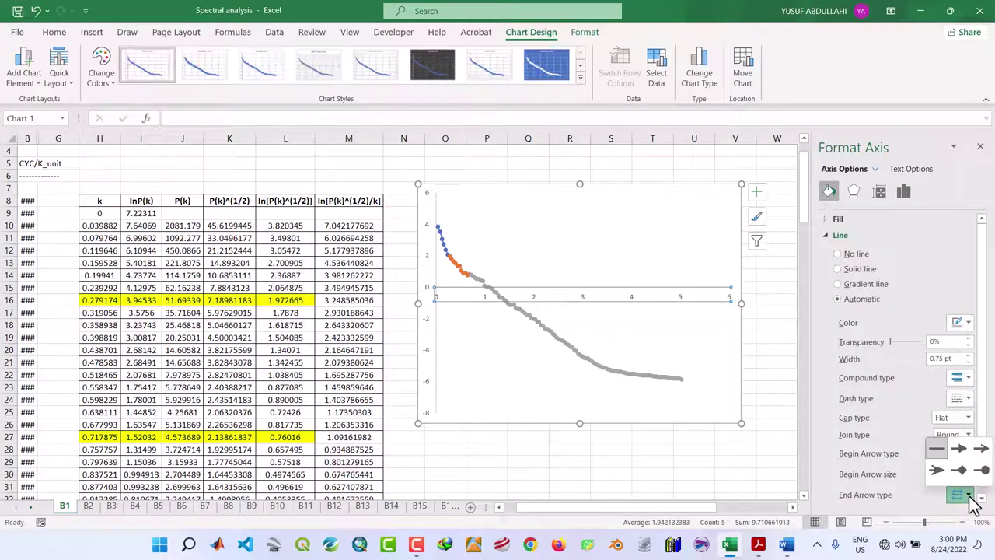
left_click(959, 448)
left_click(964, 324)
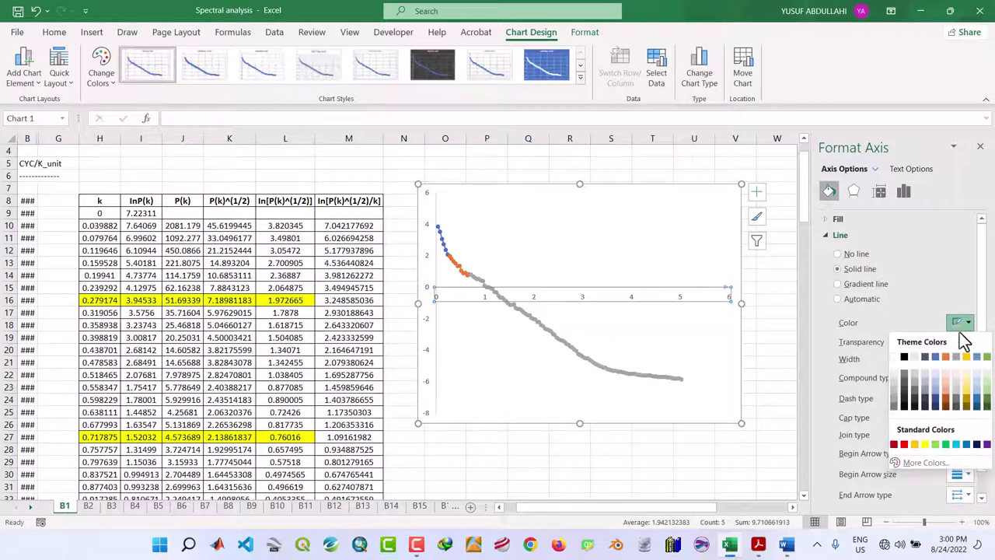
left_click(905, 358)
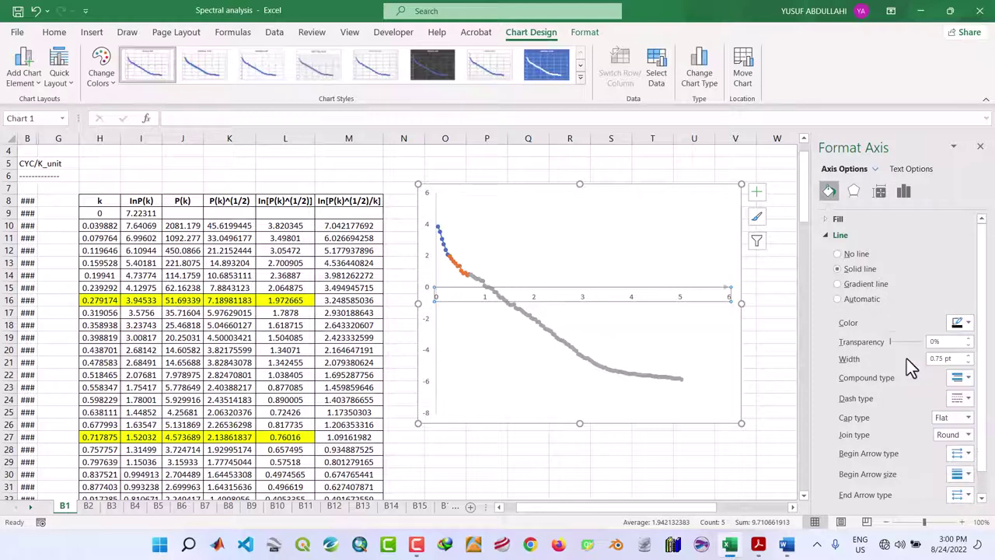
Format the vertical axis as a black line with a solid arrowhead at its end, and enlarge the chart slightly.
left_click(437, 270)
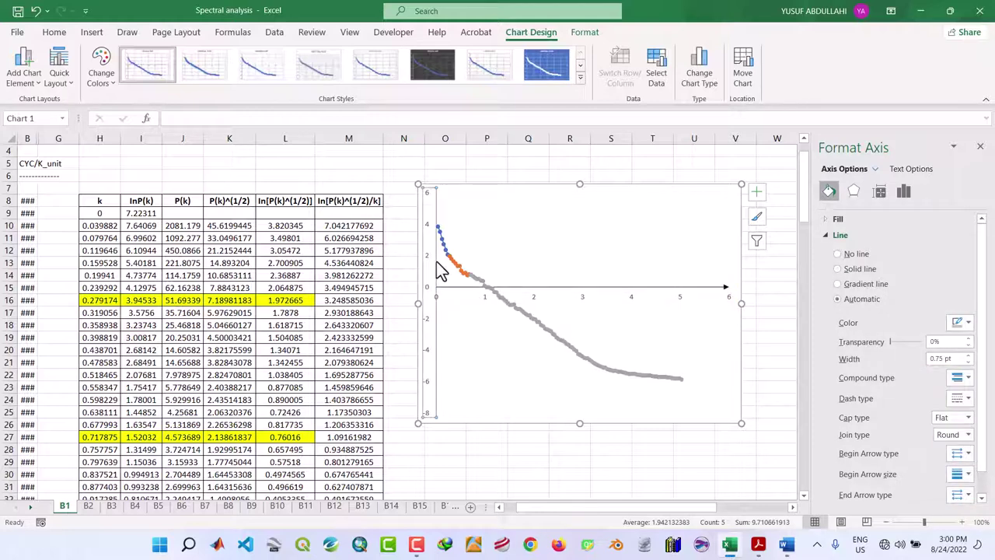
left_click(970, 501)
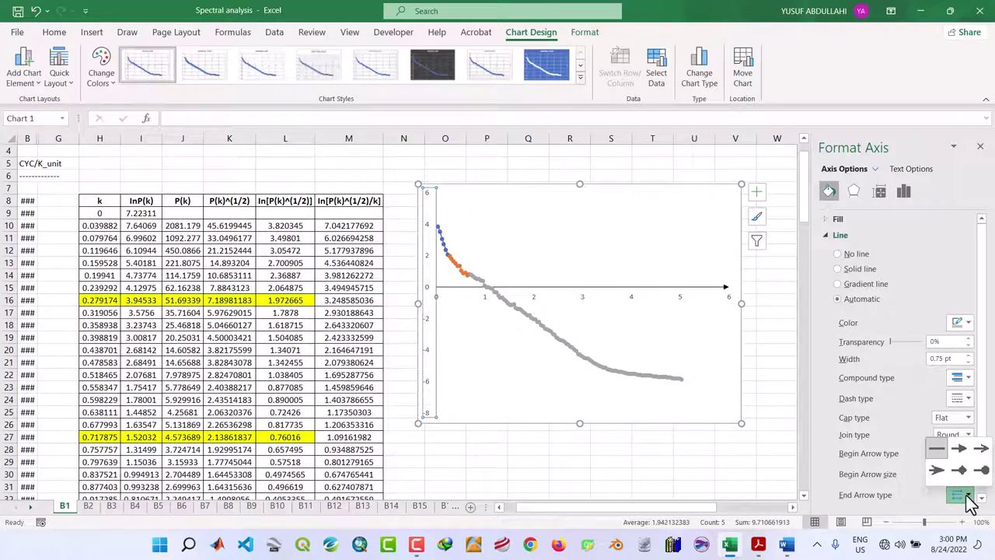
left_click(959, 447)
left_click(964, 322)
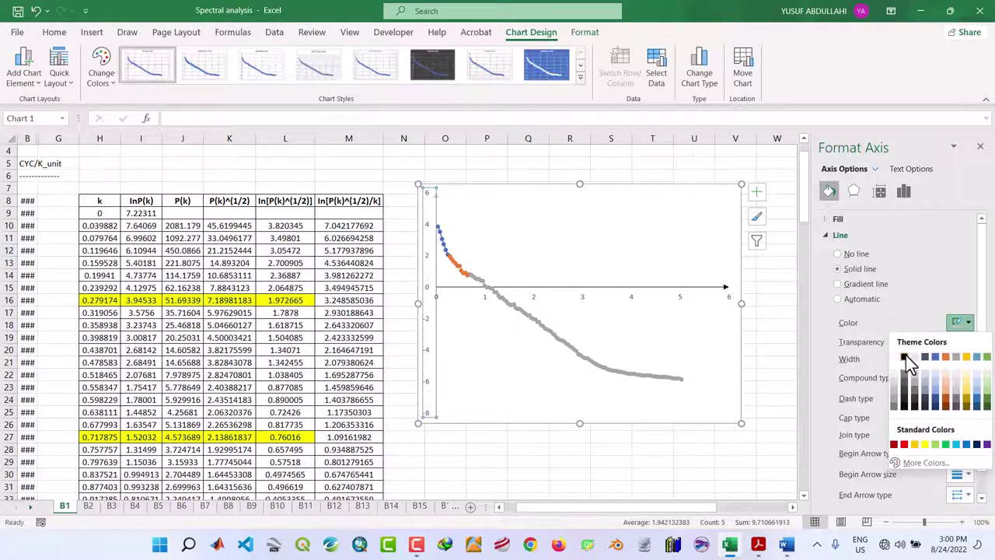
left_click(906, 355)
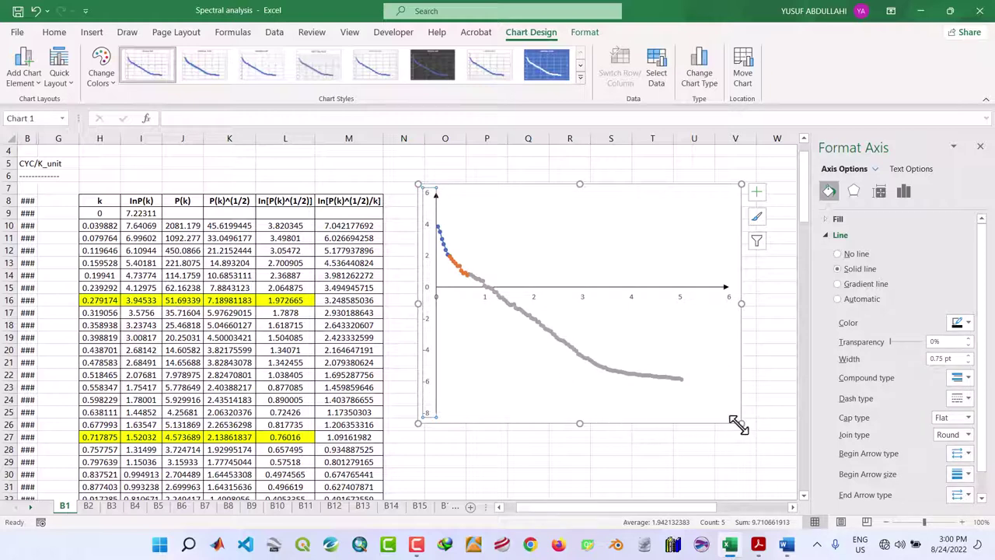
left_click_drag(741, 423, 749, 444)
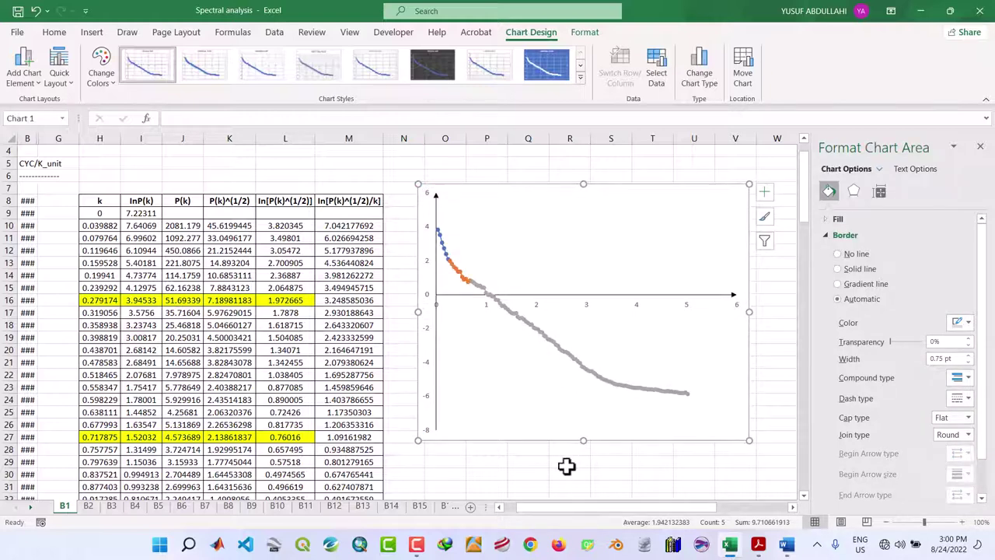
Remove the border line around the spectral chart's chart area.
left_click(569, 462)
left_click(449, 187)
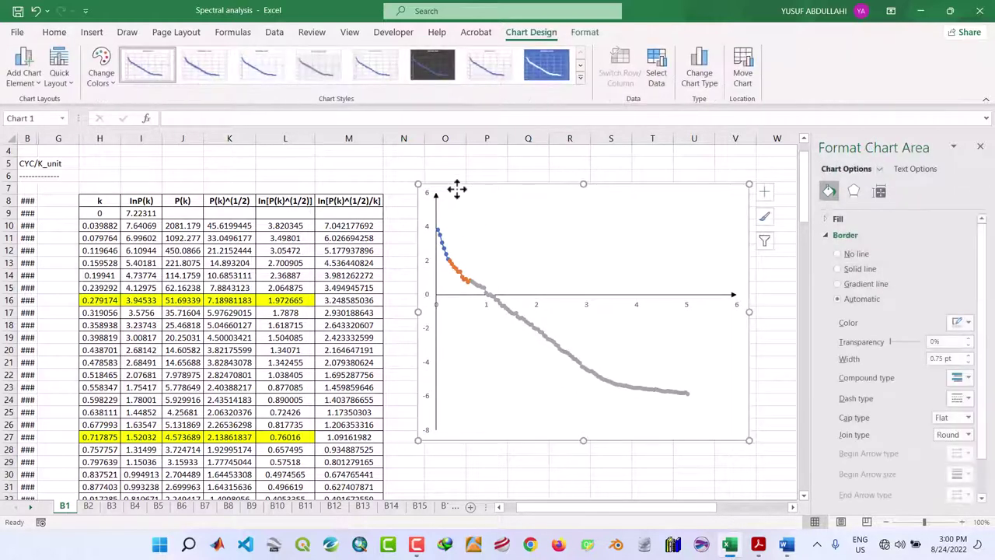
left_click(839, 255)
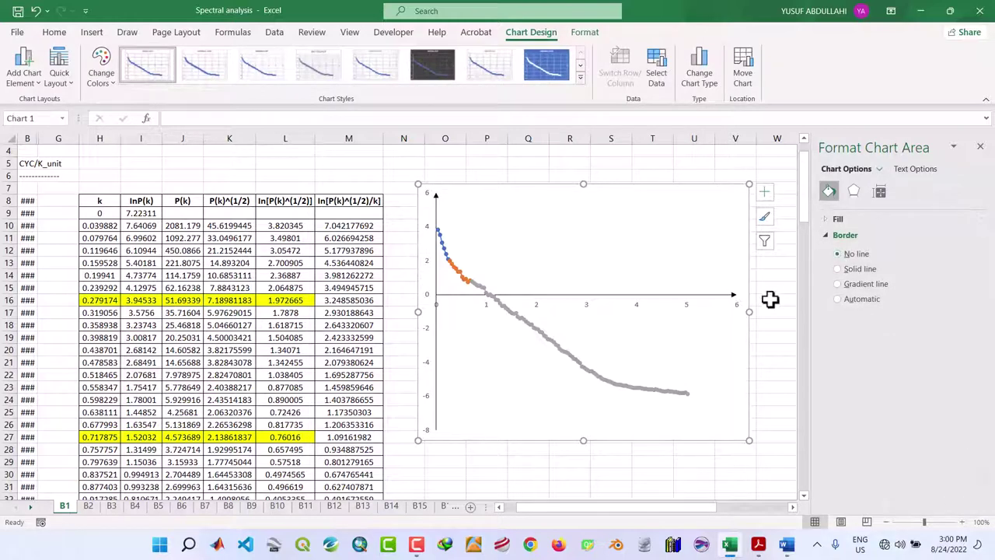
left_click(768, 299)
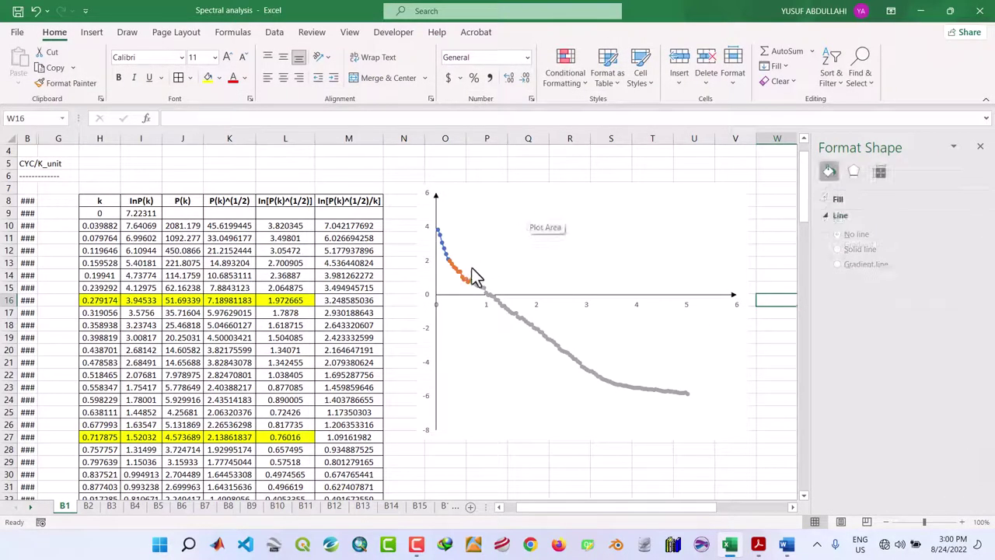
Add a linear trendline to series P2 and display its equation on the chart.
mouse_move(464, 282)
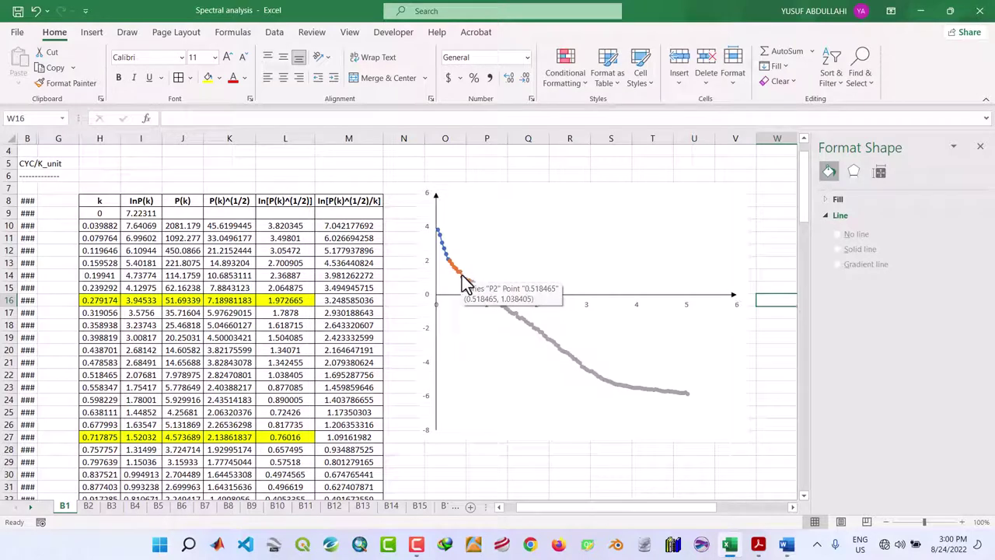
left_click(464, 282)
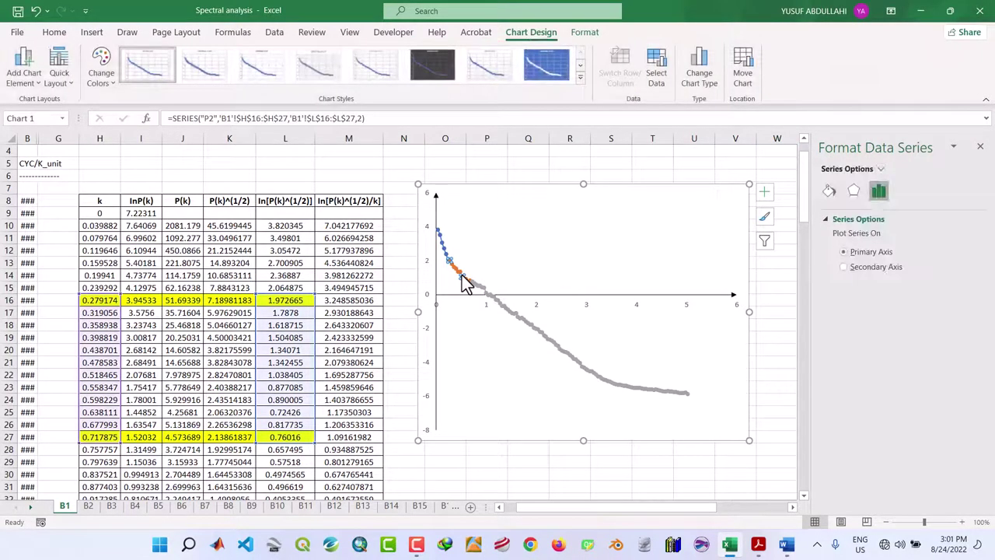
right_click(462, 278)
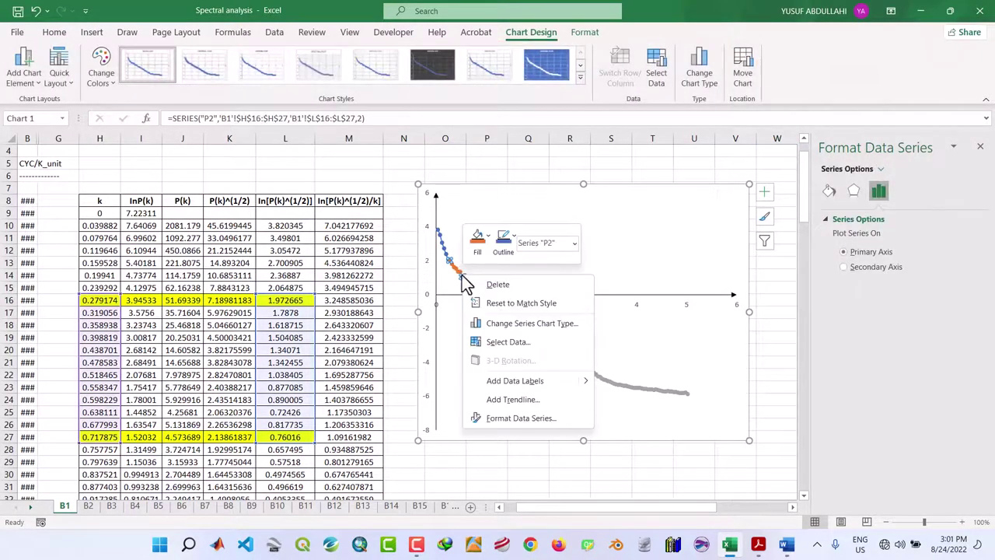
left_click(509, 402)
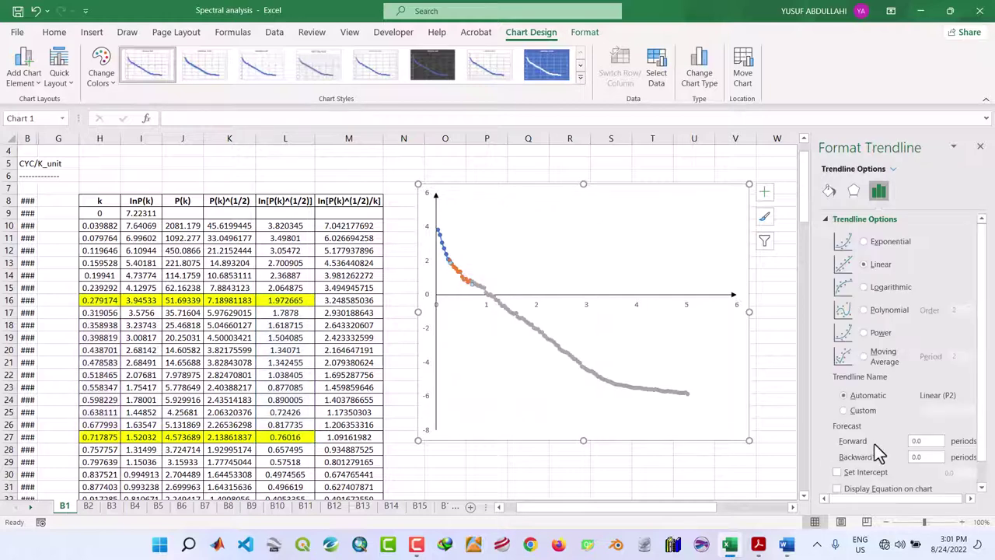
left_click(838, 490)
Format the P2 trendline as a continuous black line 1.75 pt wide.
left_click(829, 193)
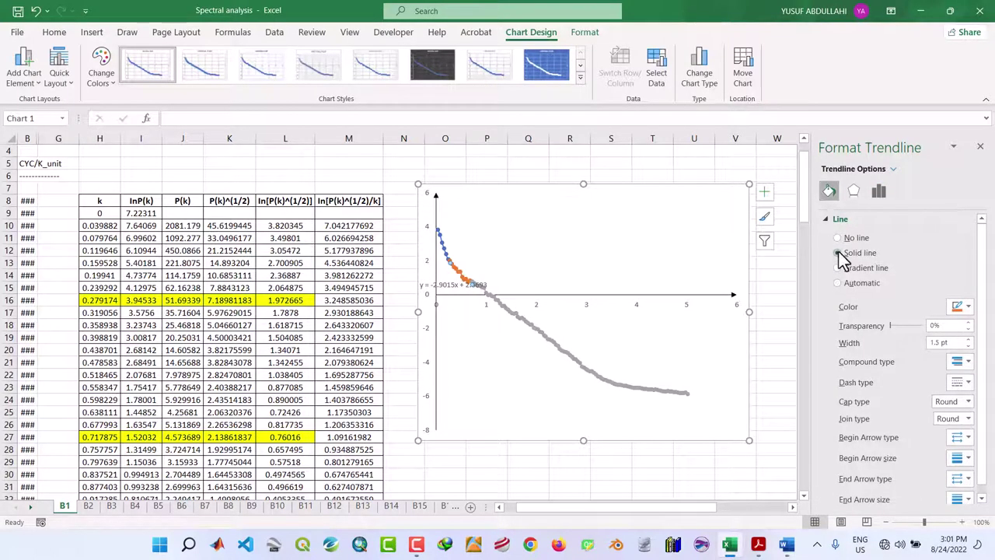
left_click(968, 340)
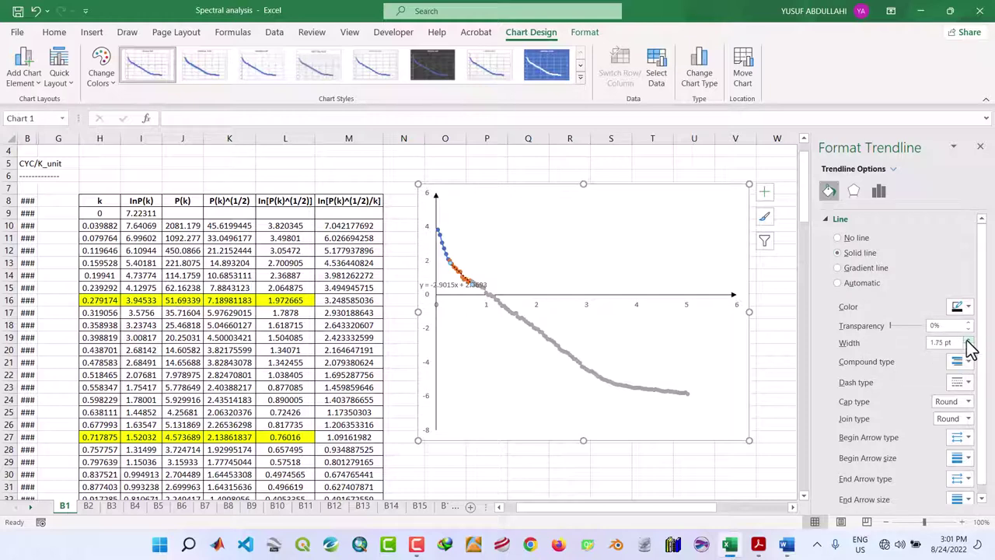
left_click(968, 383)
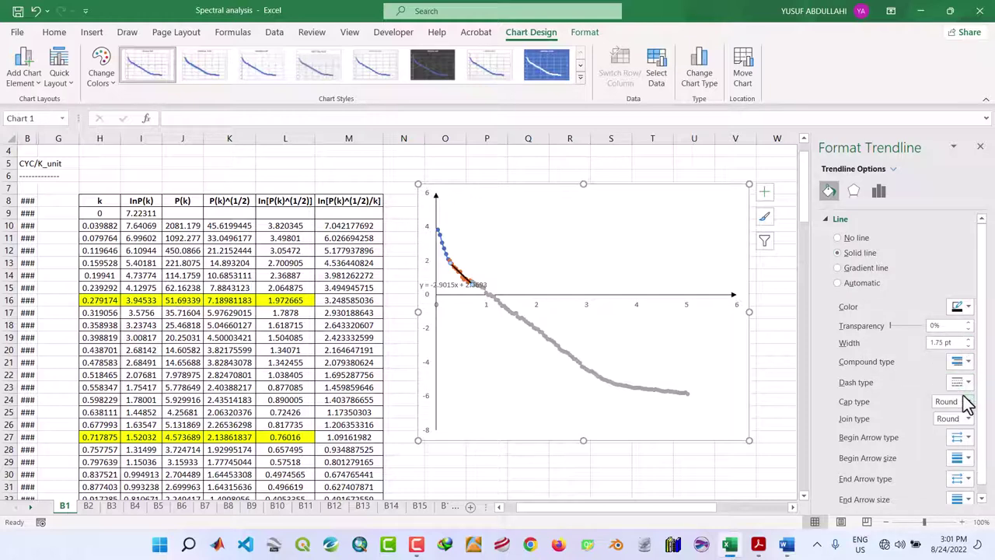
Move the P2 trendline equation off the curve to the empty area just above and right of it.
left_click(451, 285)
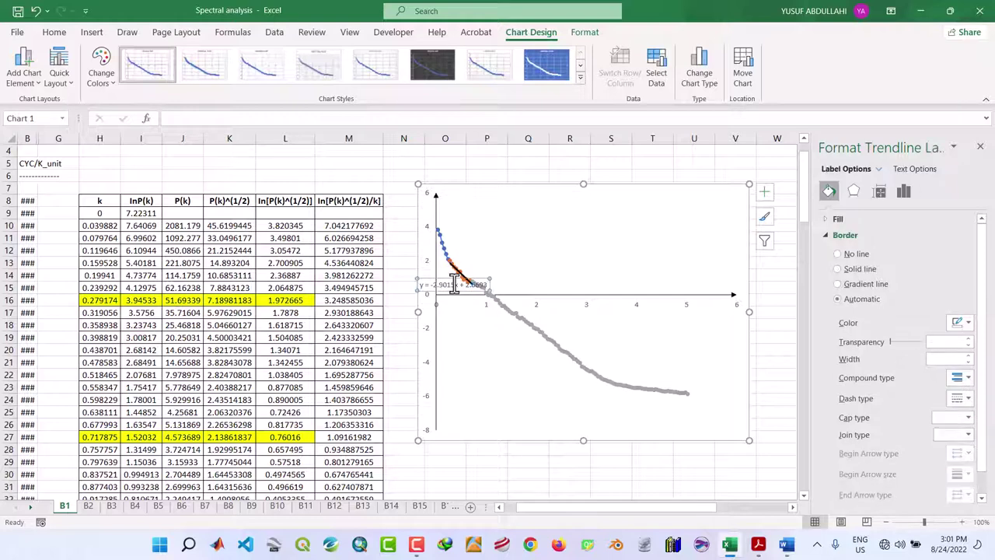
left_click_drag(453, 282, 480, 249)
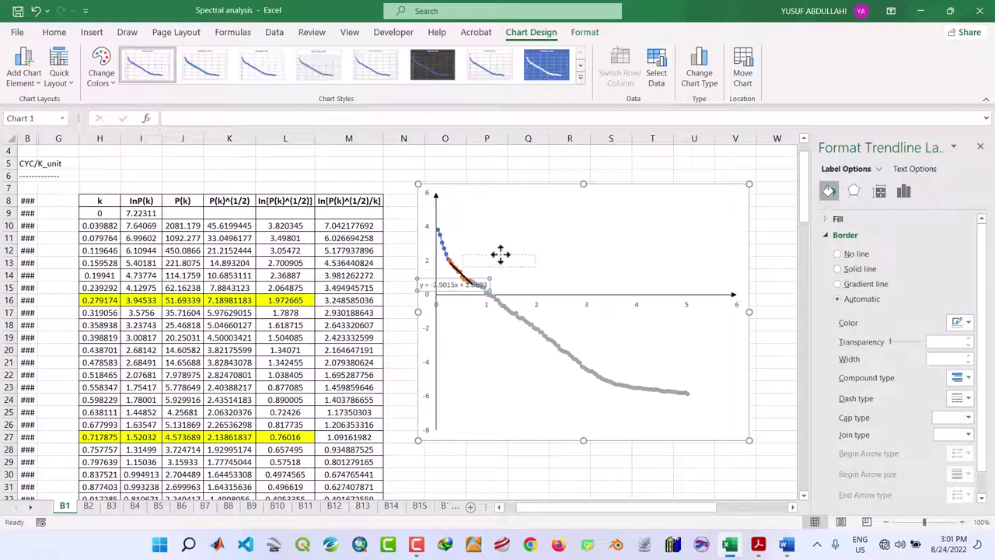
left_click_drag(500, 254, 502, 250)
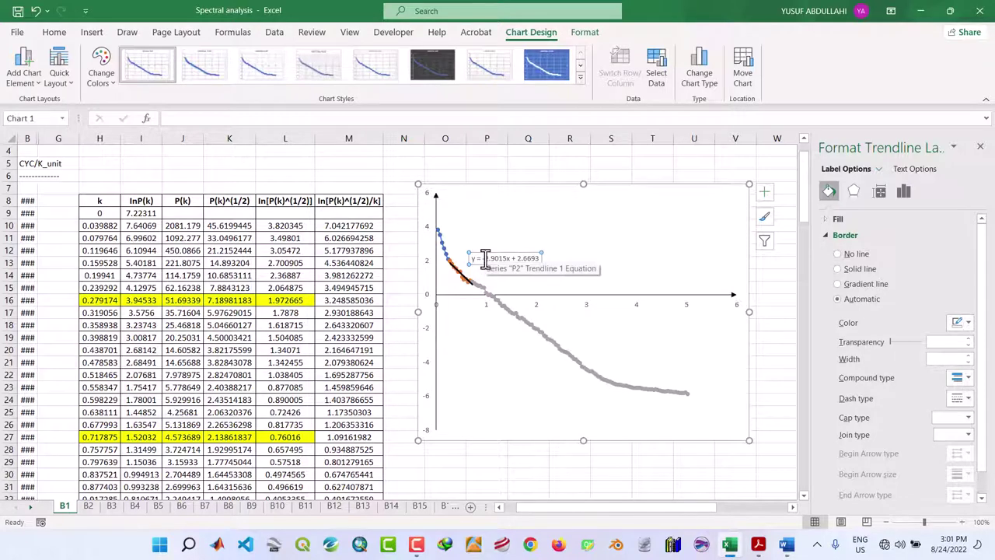
Switch to the reference paper P2.pdf to consult it, and return to the spreadsheet.
mouse_move(765, 537)
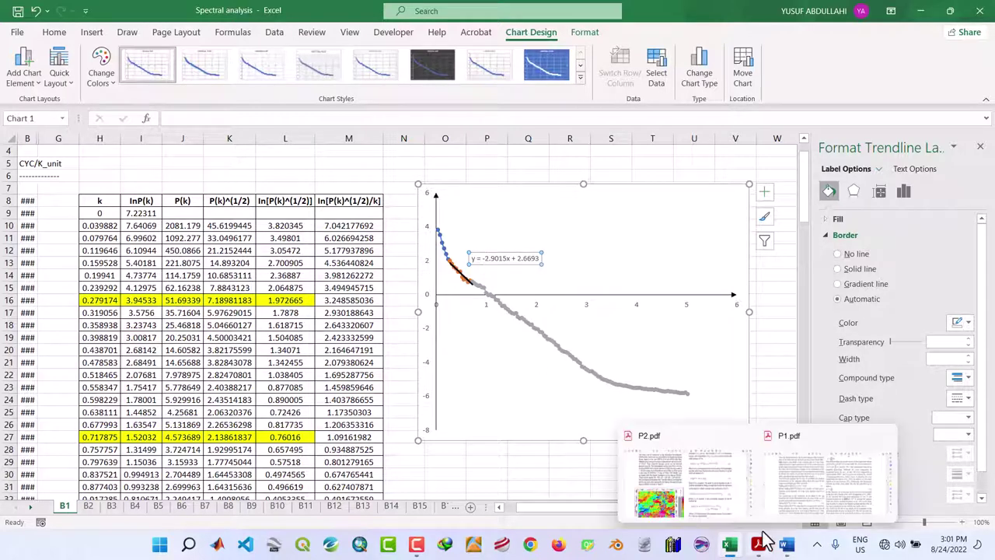
left_click(720, 507)
left_click_drag(628, 257, 640, 258)
left_click(916, 9)
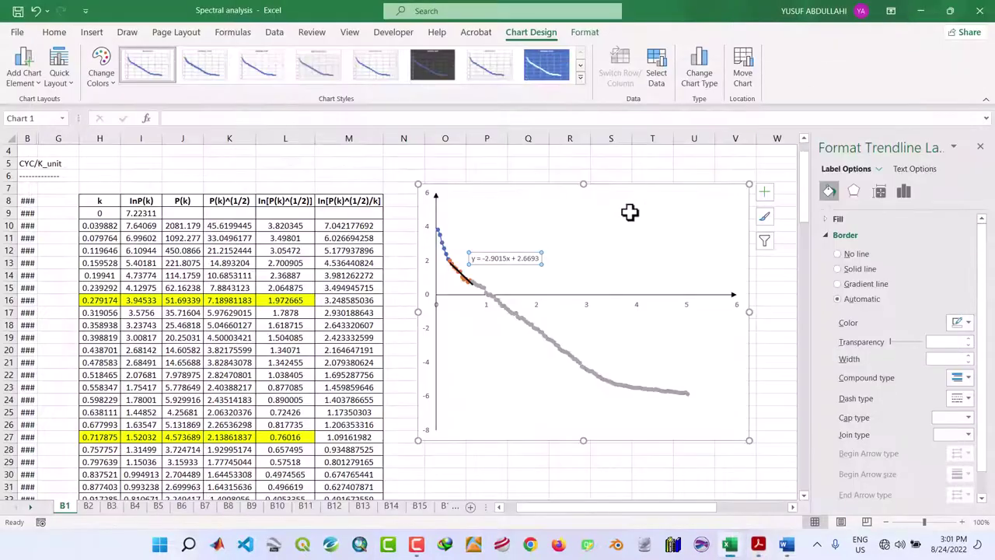
Add a primary horizontal axis title to the chart reading "Wave Number, k (rad/km)".
left_click(498, 207)
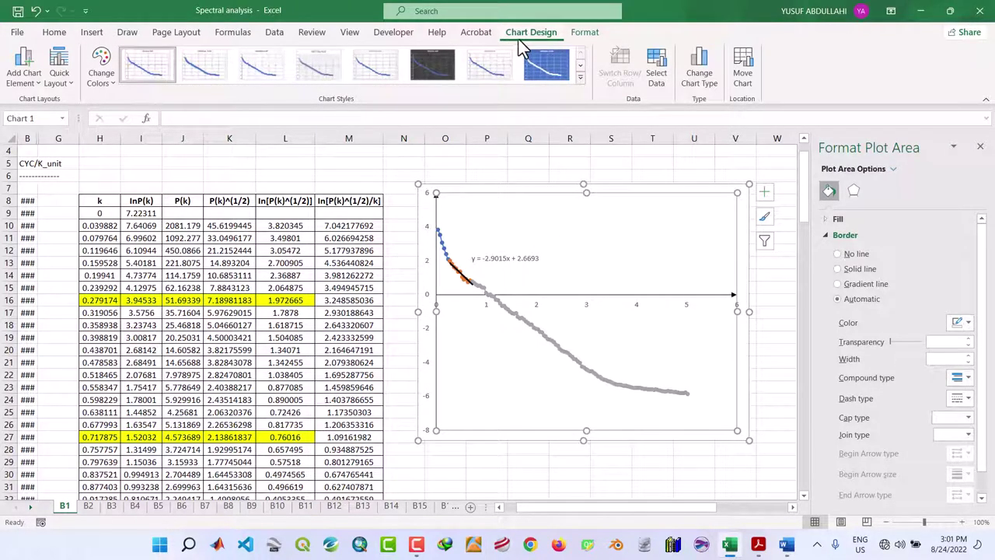
left_click(37, 82)
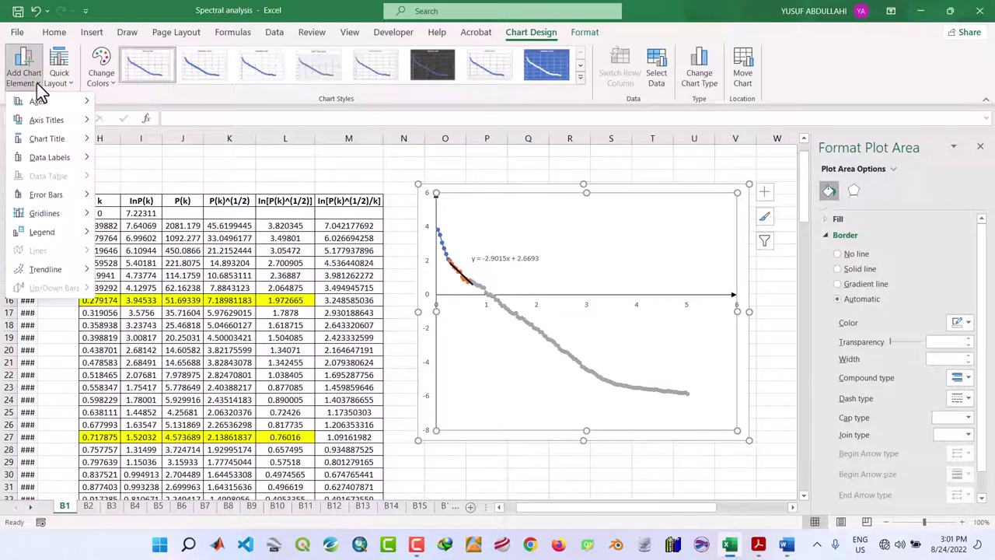
mouse_move(43, 118)
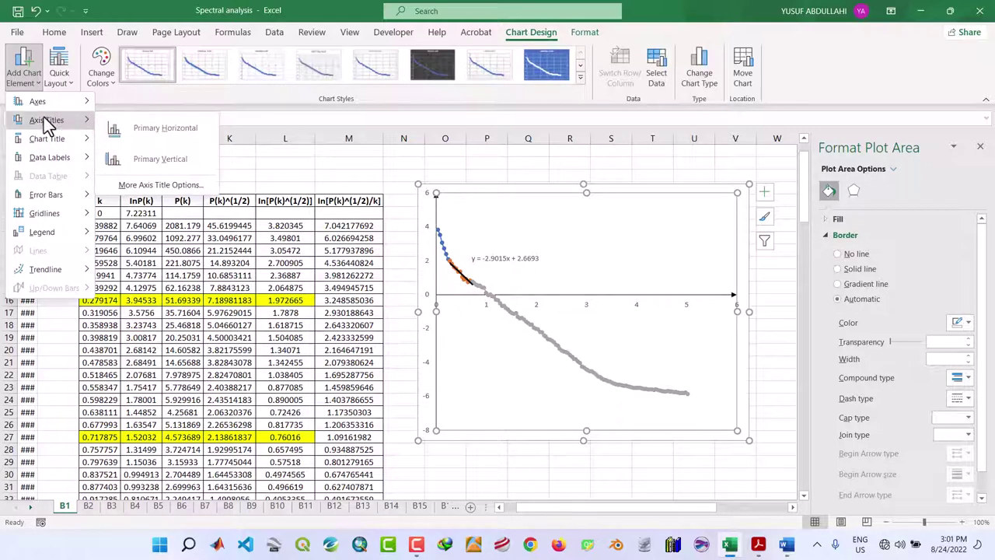
left_click(171, 129)
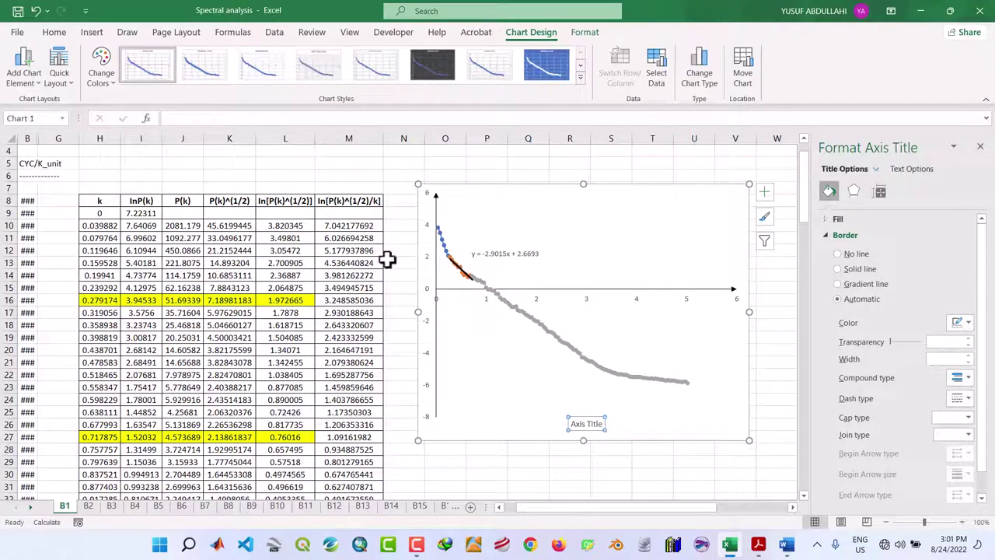
left_click(604, 424)
key("BackSpace")
key("BackSpace")
key("BackSpace")
key("BackSpace")
key("BackSpace")
key("BackSpace")
key("BackSpace")
key("BackSpace")
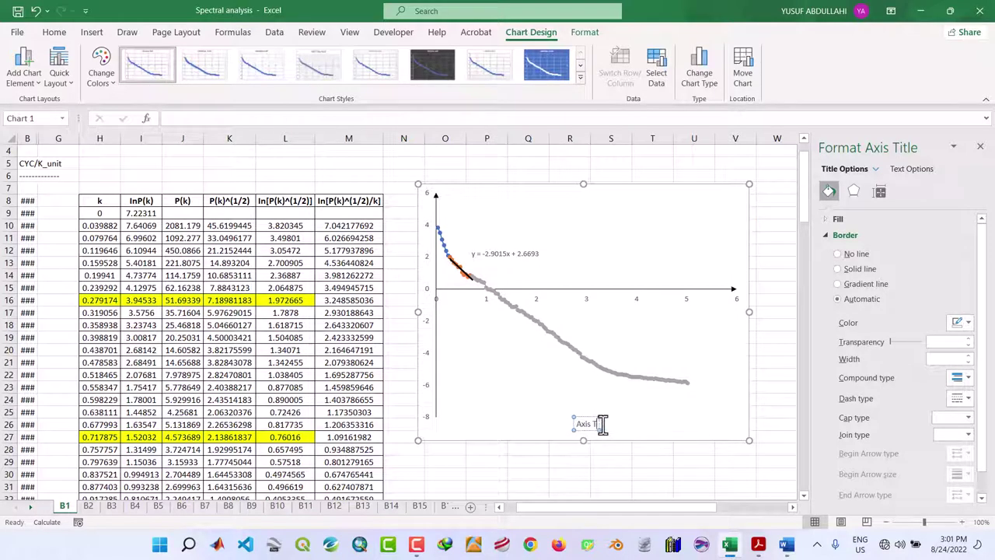
type("Wave Number")
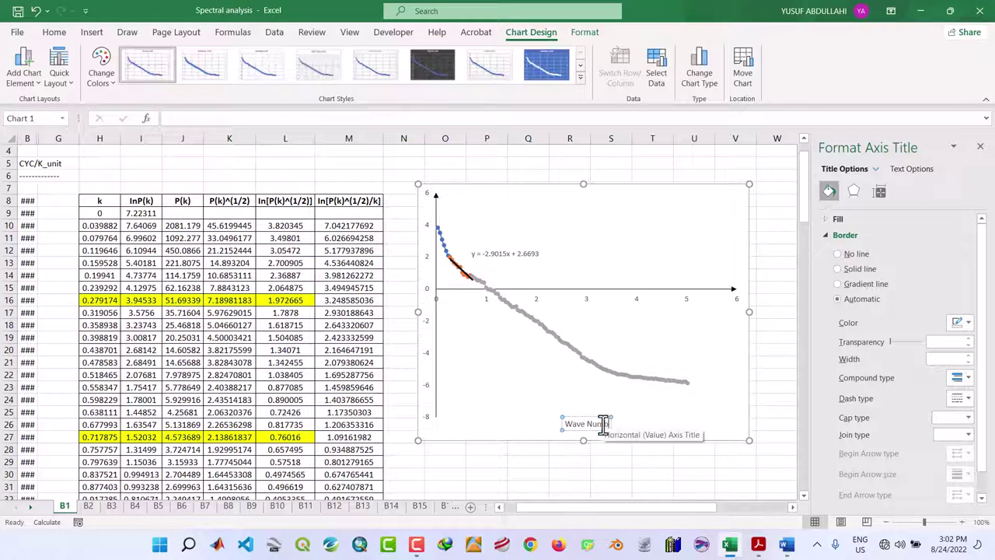
type(", k (rad/km")
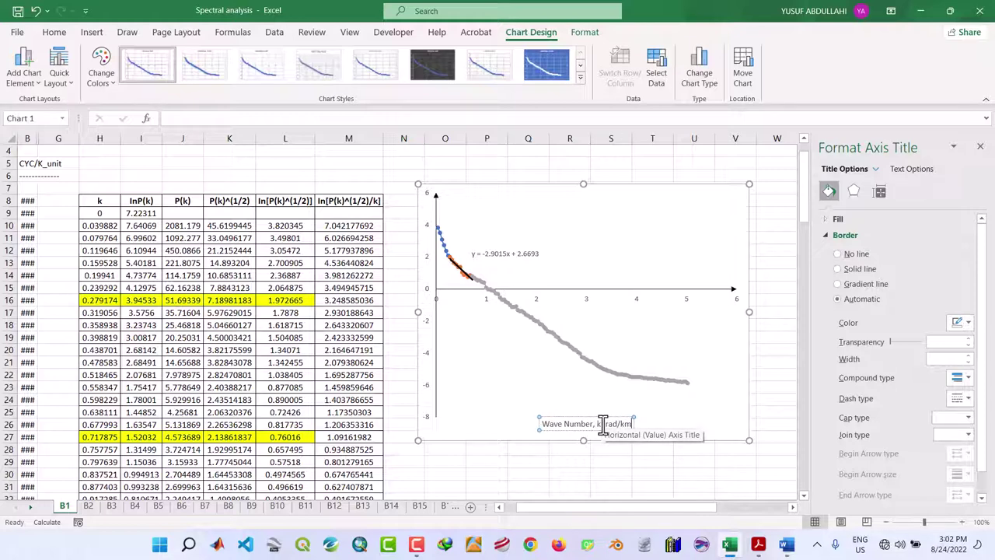
type(")")
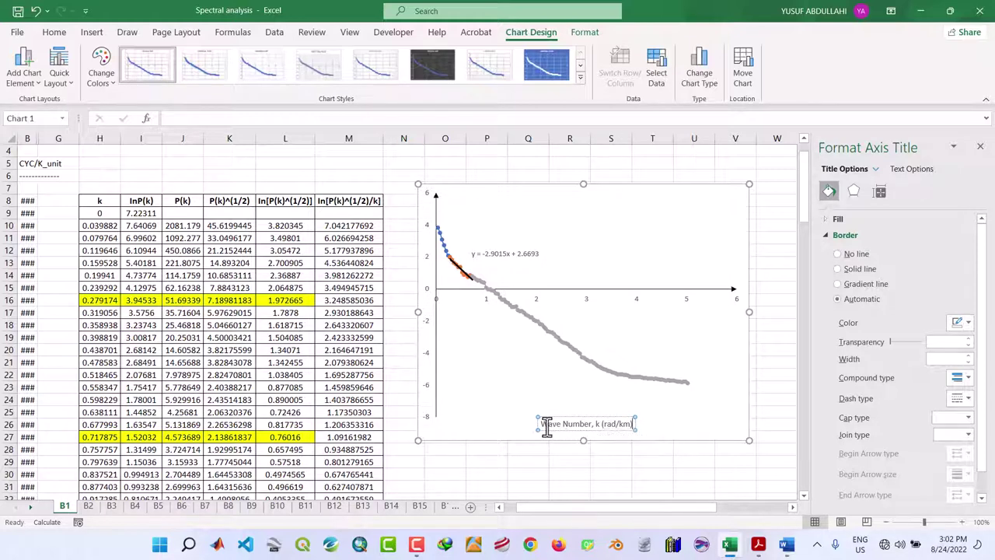
Set the horizontal axis title's font size to 12 and place it just below the horizontal axis numbers.
left_click_drag(542, 423, 636, 424)
left_click(702, 386)
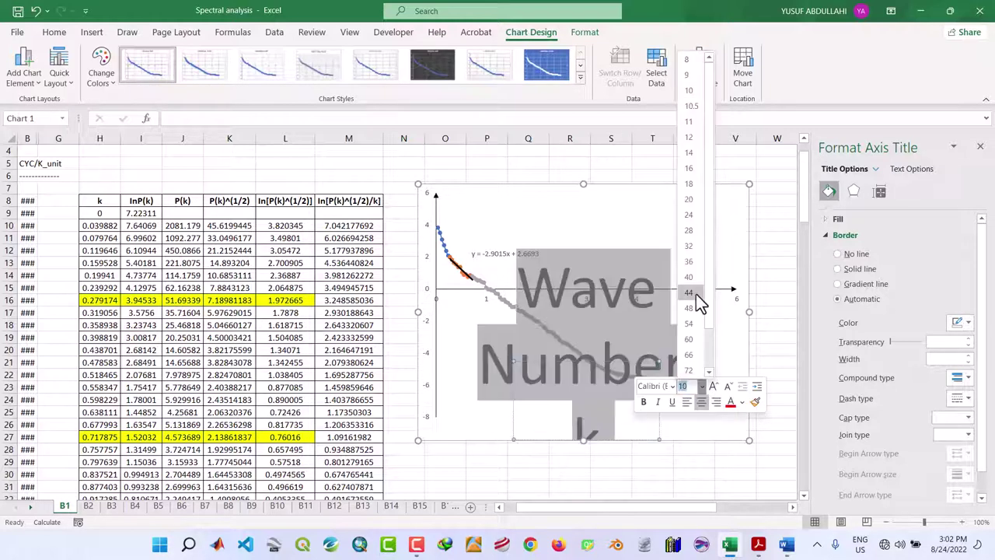
left_click(695, 143)
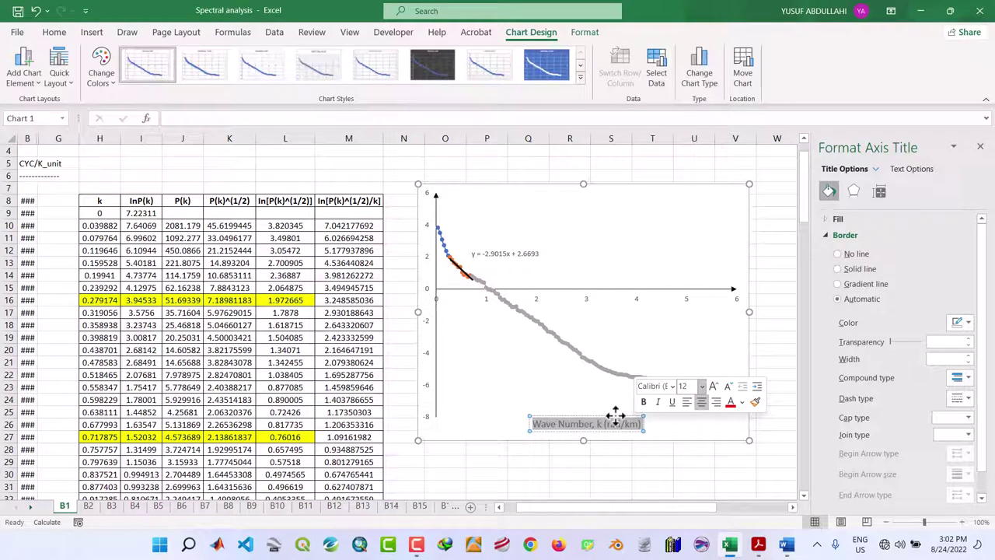
left_click_drag(607, 420, 636, 305)
left_click(713, 373)
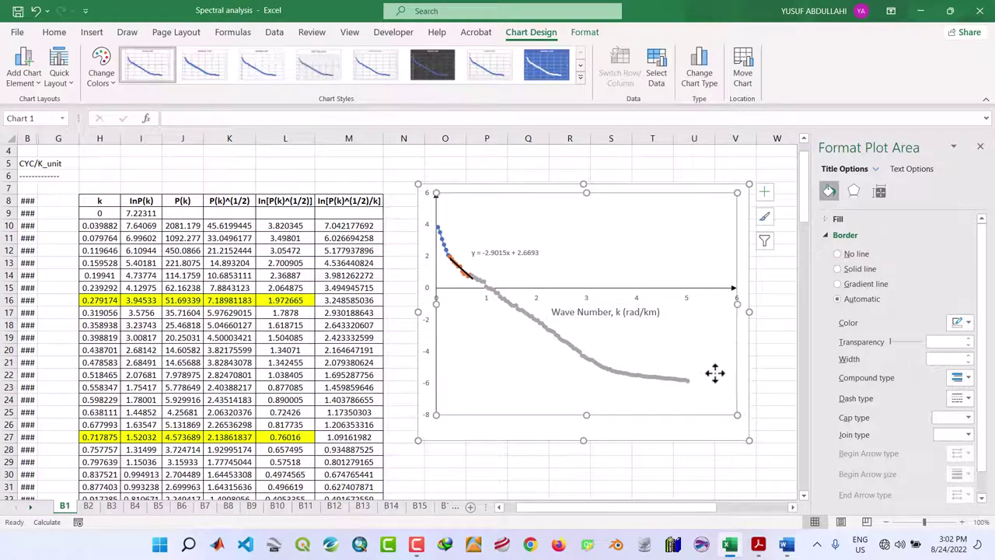
left_click(777, 363)
left_click(633, 310)
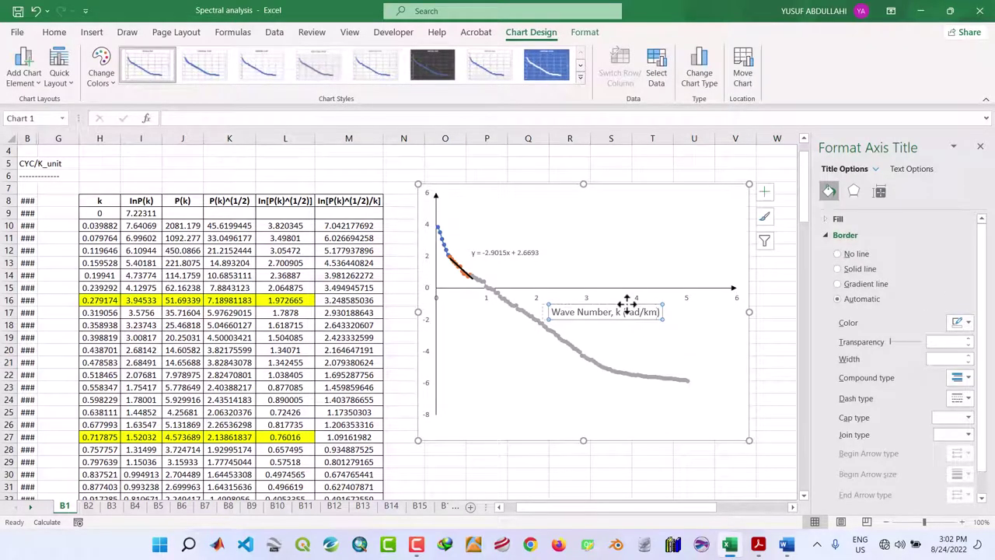
left_click_drag(633, 308, 627, 308)
left_click(675, 337)
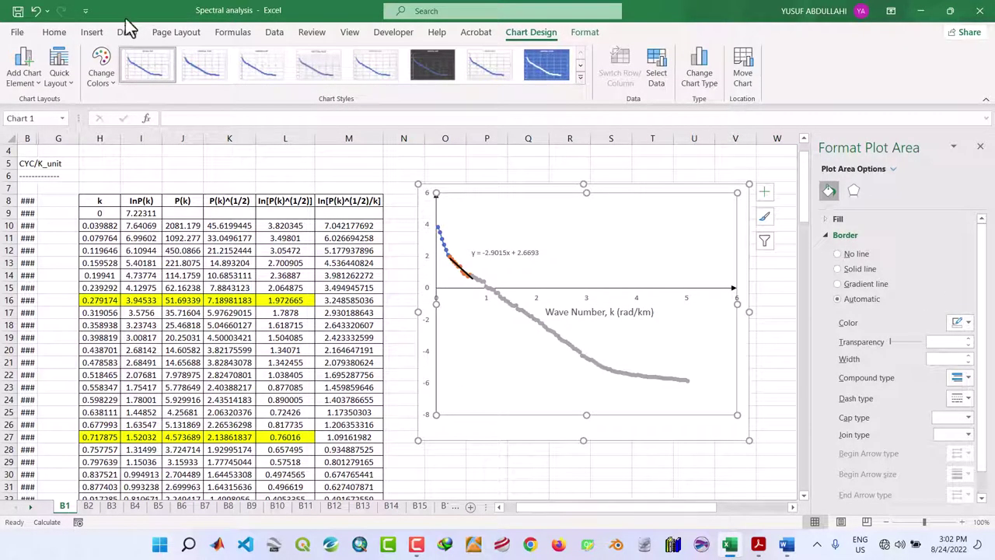
Insert a text box in the chart's lower left area reading "BLOCK 1a" at font size 14.
left_click(93, 35)
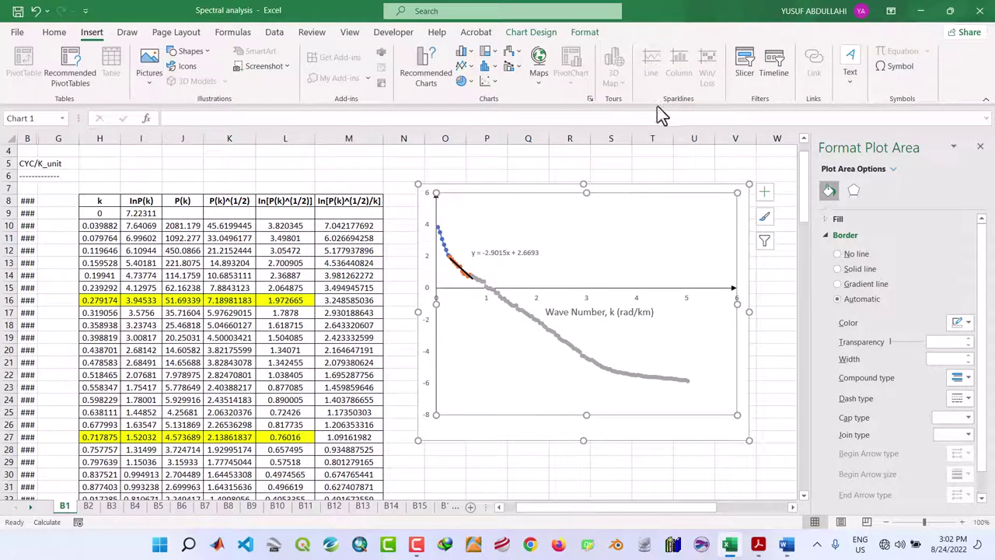
left_click(847, 77)
left_click(851, 117)
left_click_drag(479, 416, 515, 437)
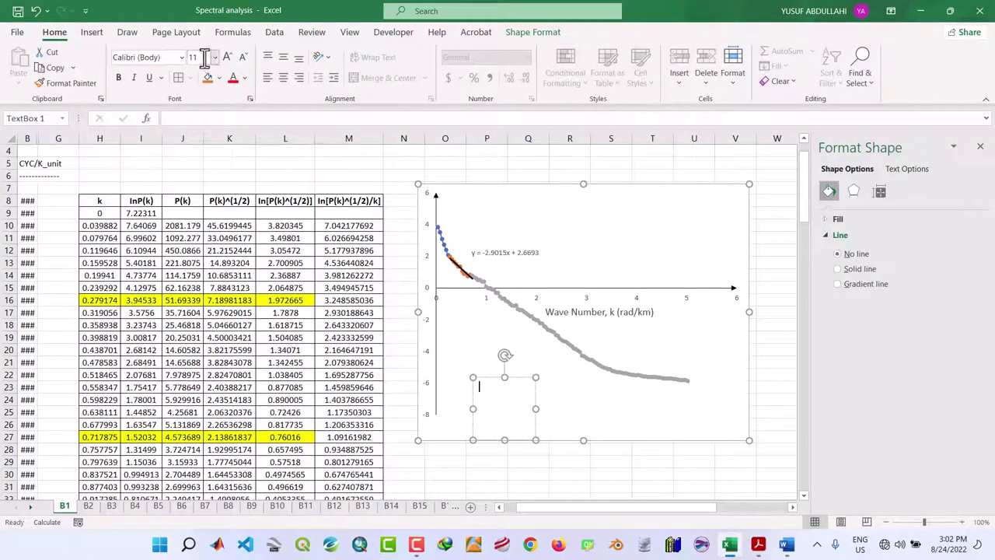
left_click(215, 57)
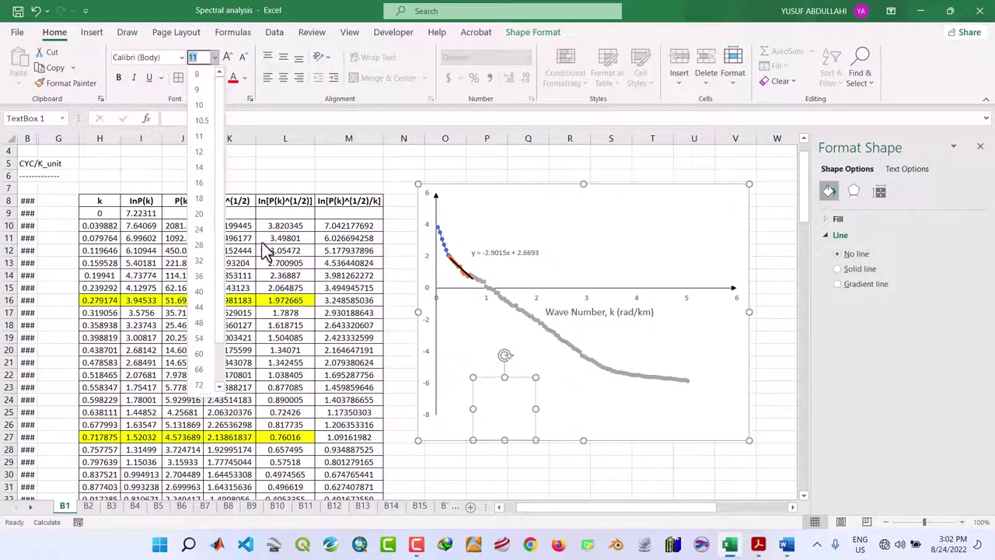
left_click(195, 166)
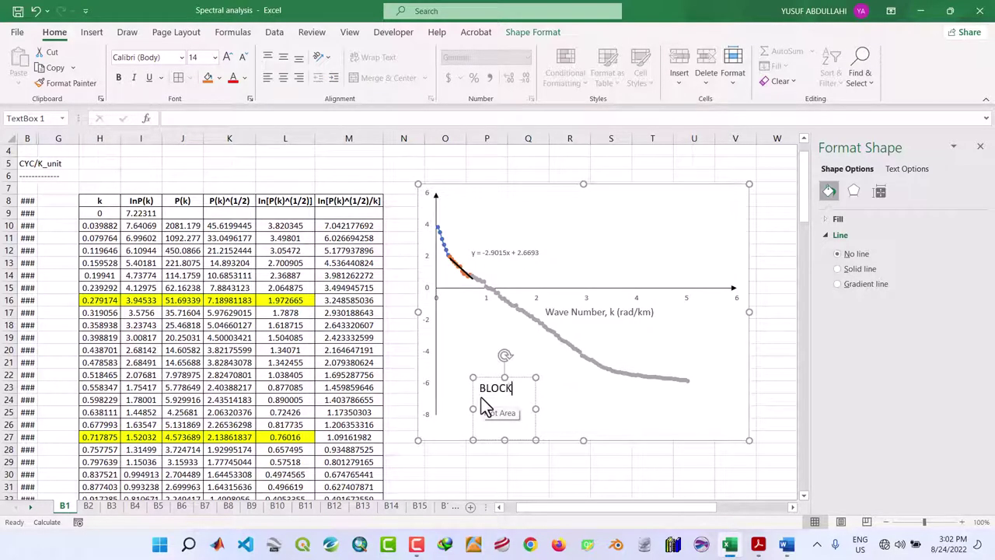
type("1a")
left_click(507, 447)
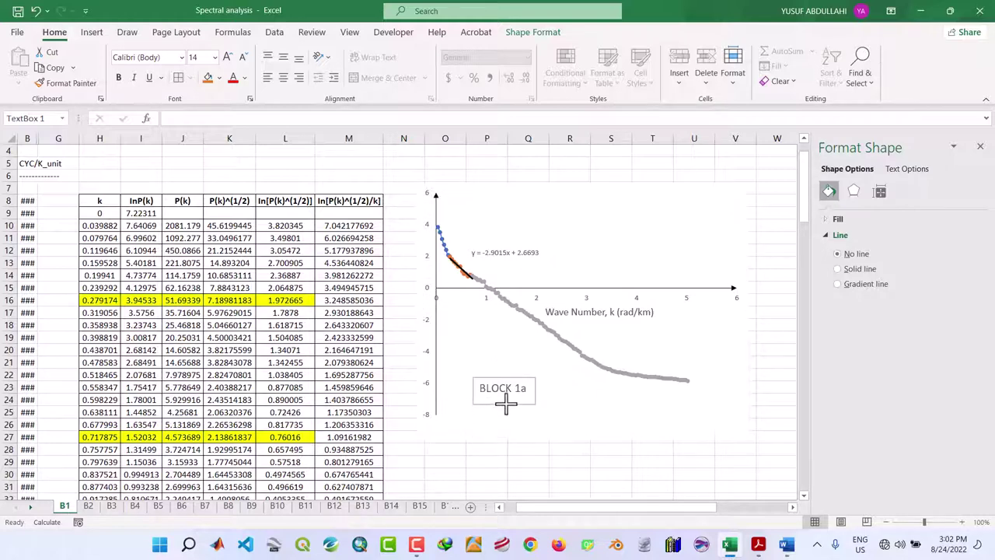
Move the BLOCK 1a text box to the chart's lower-left corner, just beneath the vertical axis.
left_click(506, 398)
left_click_drag(517, 380, 482, 415)
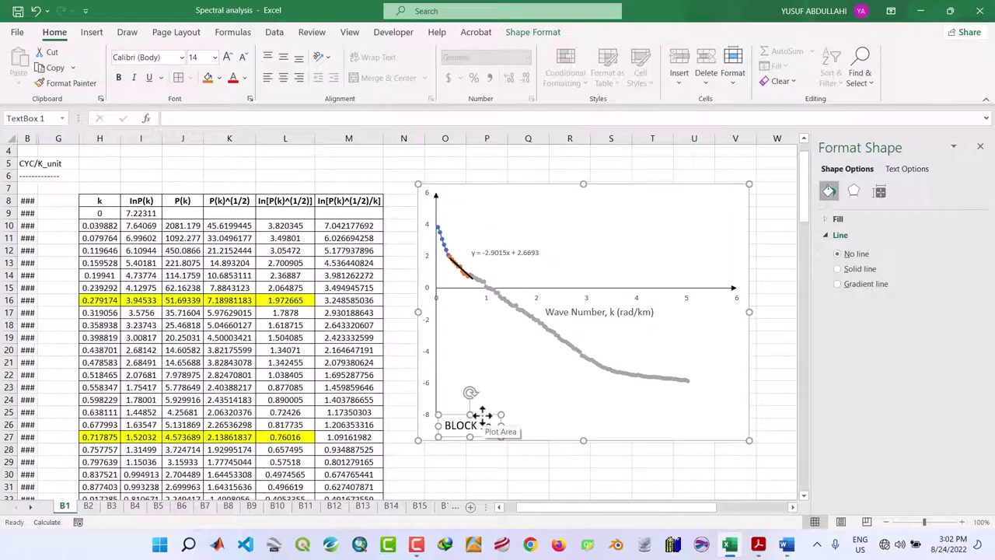
scroll(666, 433, "down", 1)
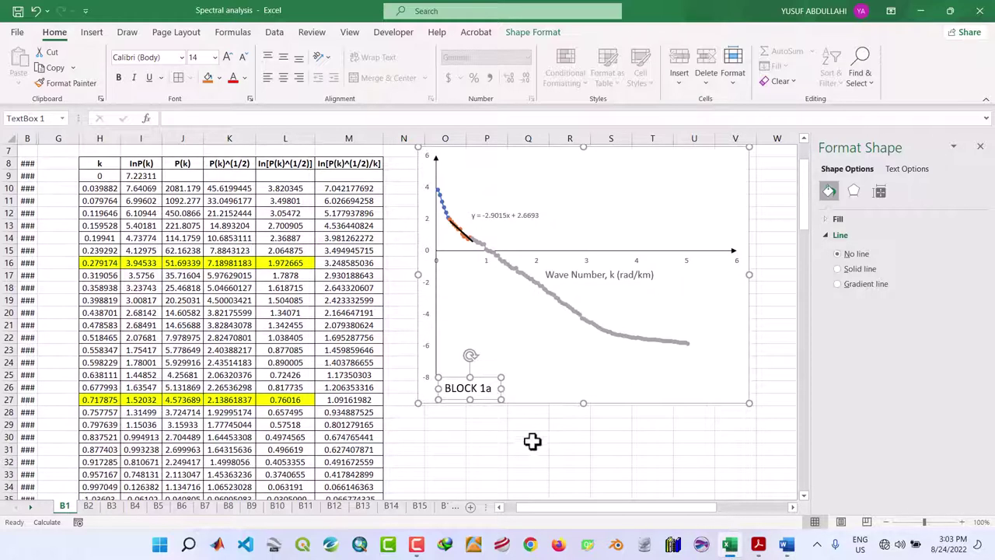
left_click(498, 433)
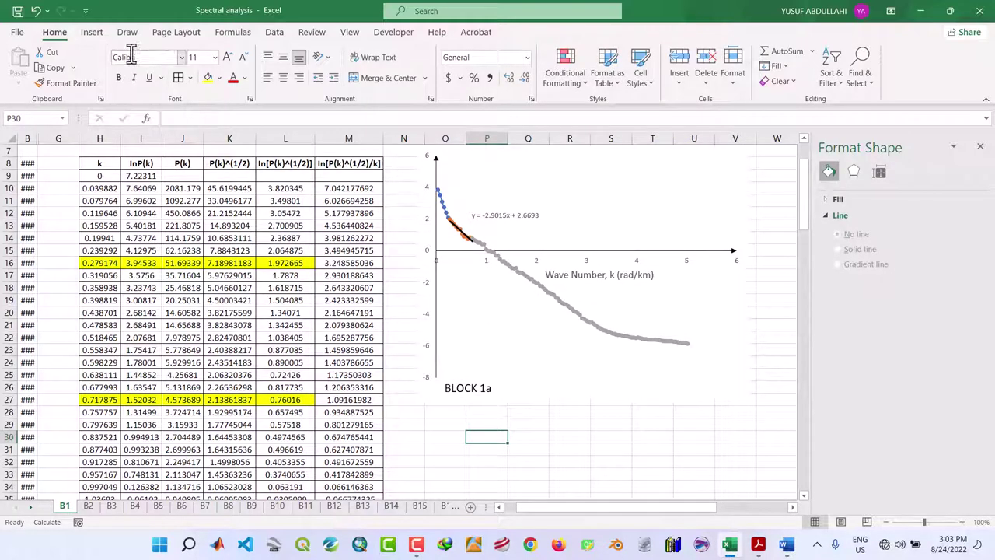
Draw a text box in the cells below the chart and insert a new equation in it.
left_click(91, 32)
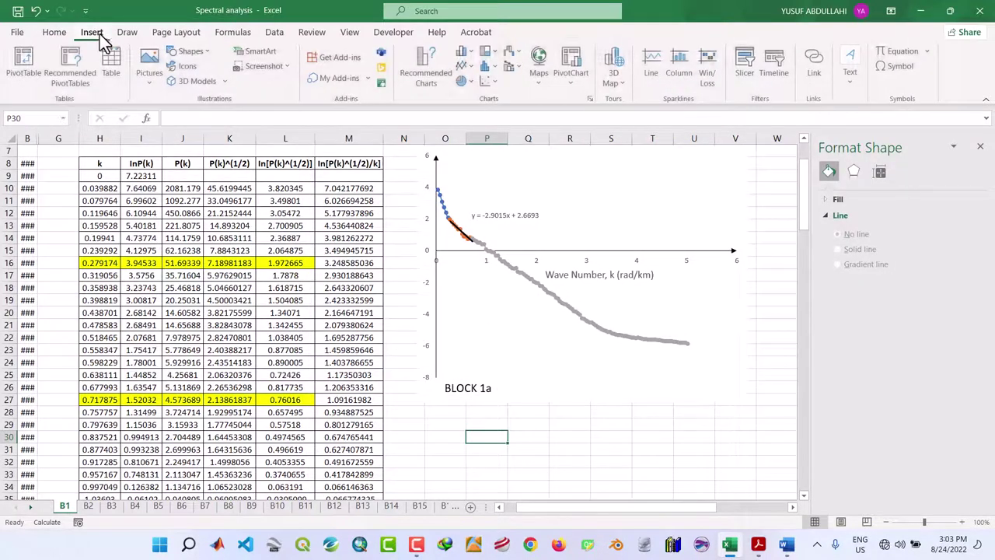
left_click(849, 70)
left_click(849, 134)
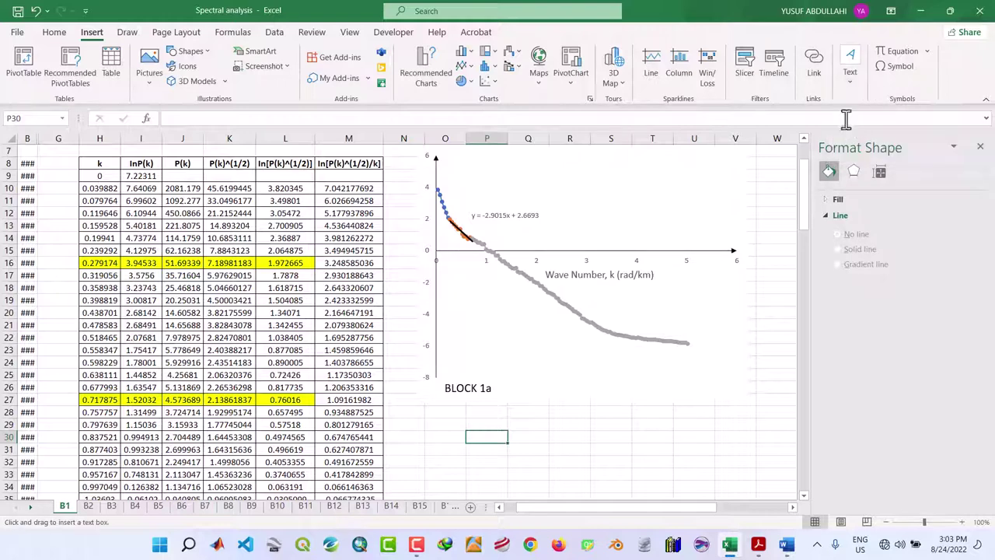
left_click_drag(546, 441, 657, 470)
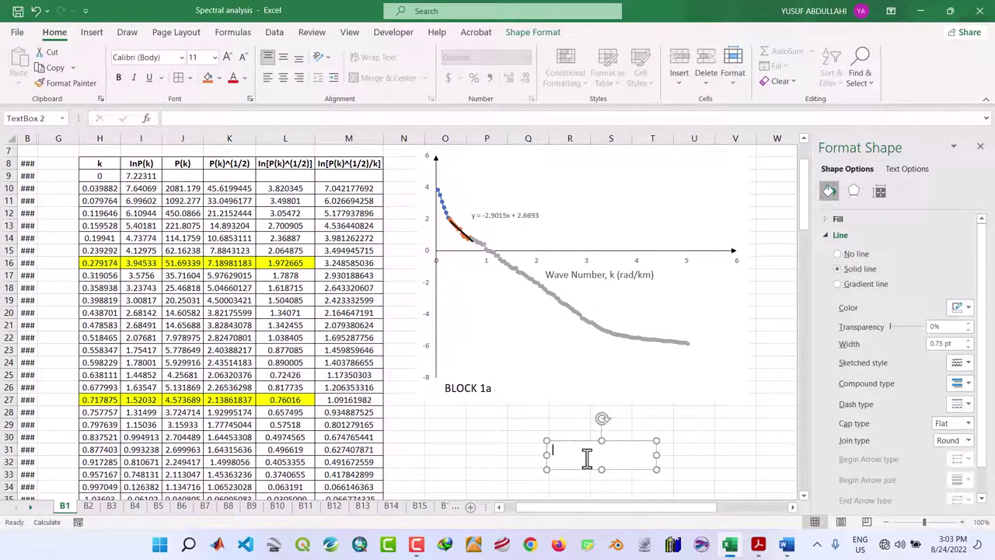
left_click(92, 35)
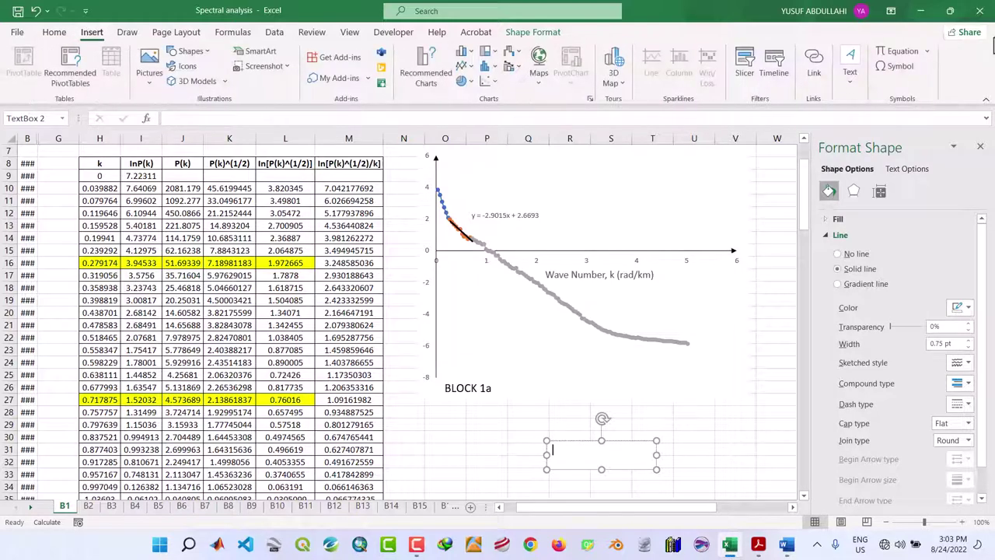
left_click(895, 50)
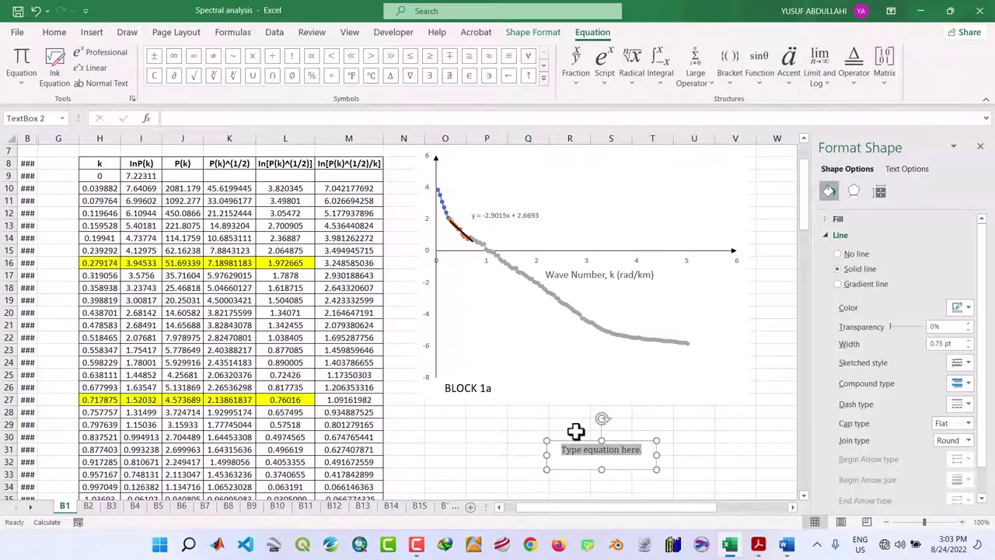
Write the equation Z_t = 2.9015km in the text box, using a subscript structure for Z_t.
type("Z")
key("BackSpace")
left_click(604, 70)
left_click(668, 146)
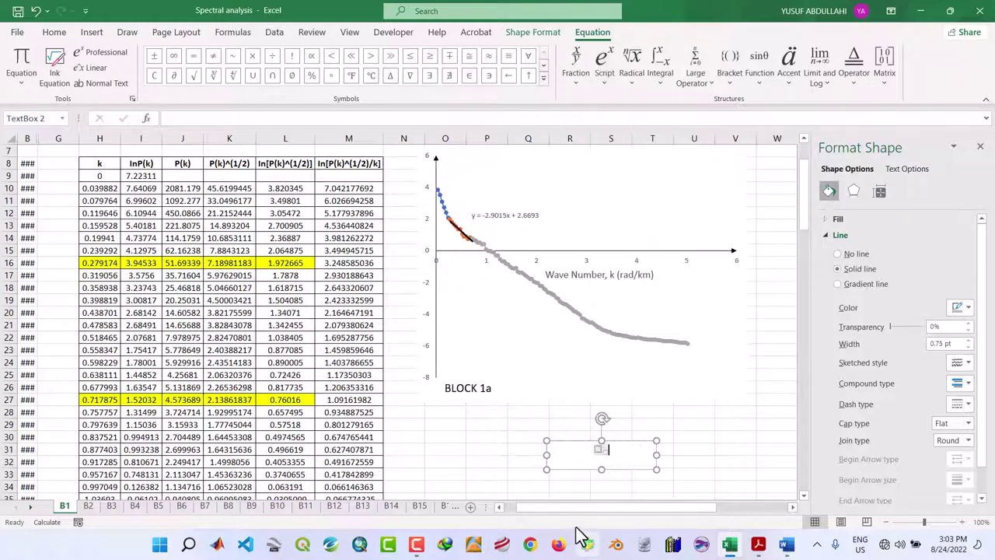
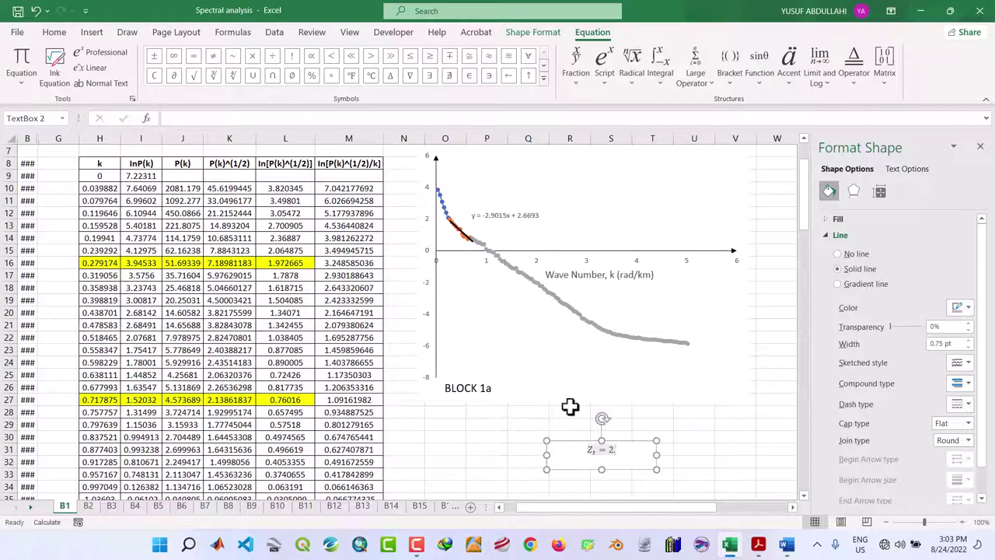
type("15km")
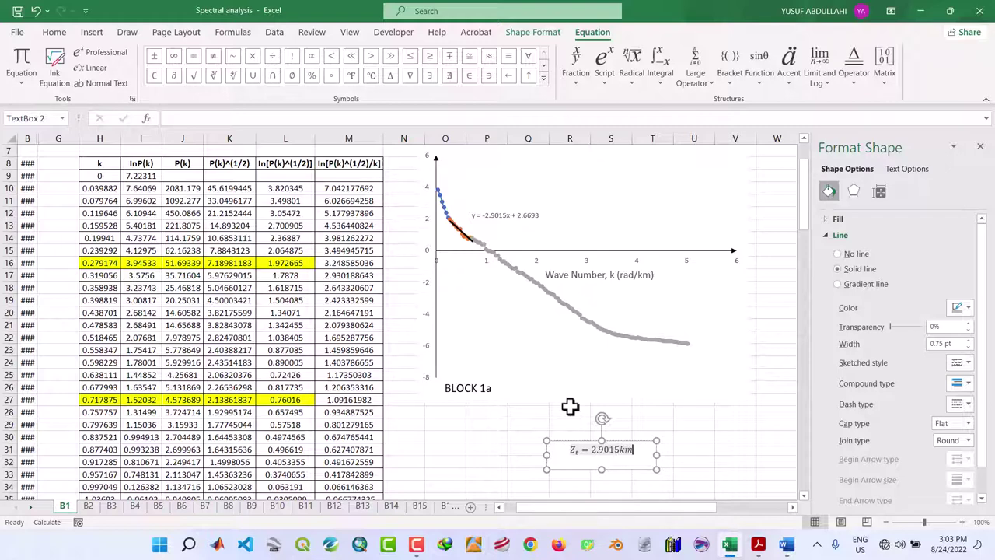
Shrink the Z_t text box around its equation and place it on the chart above the trendline equation, in bold.
left_click(601, 476)
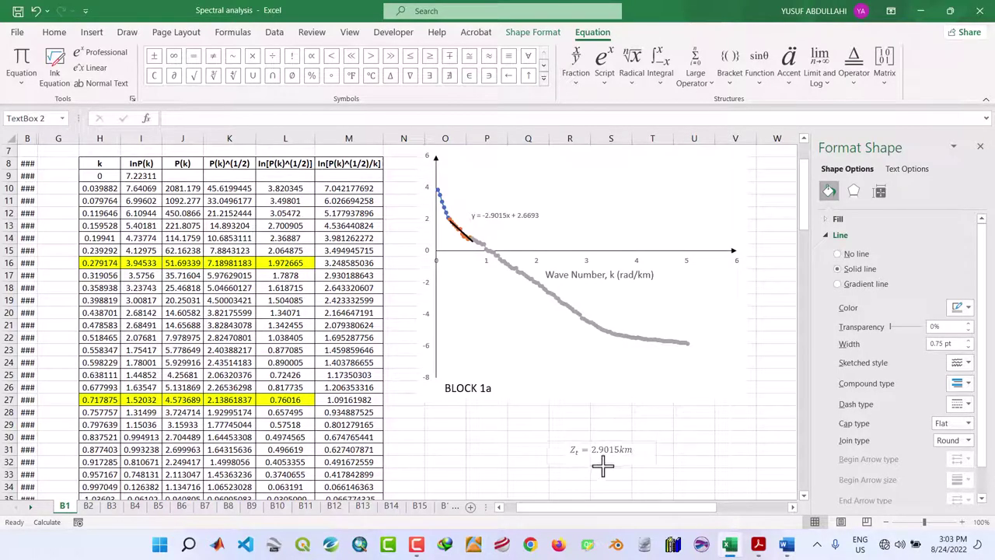
left_click(648, 451)
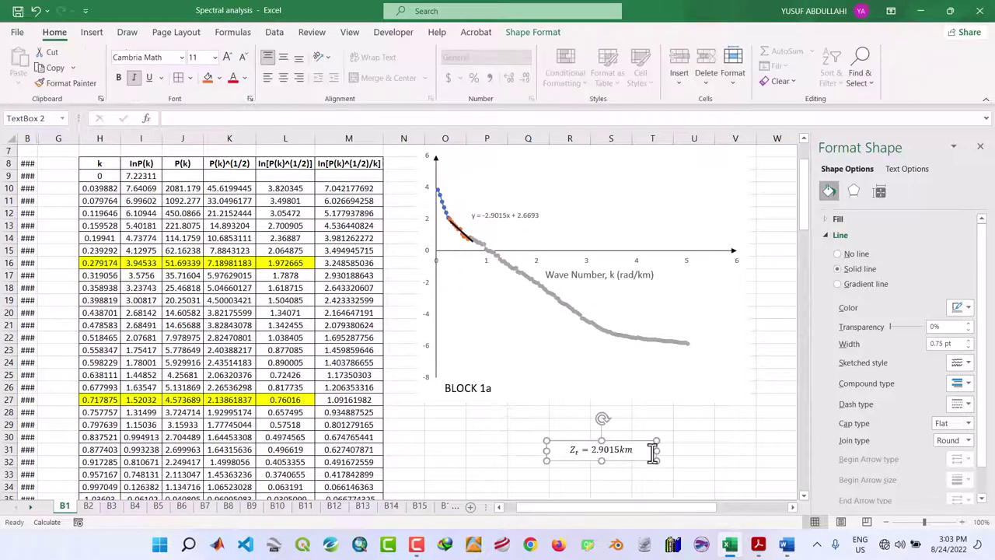
left_click_drag(651, 451, 550, 185)
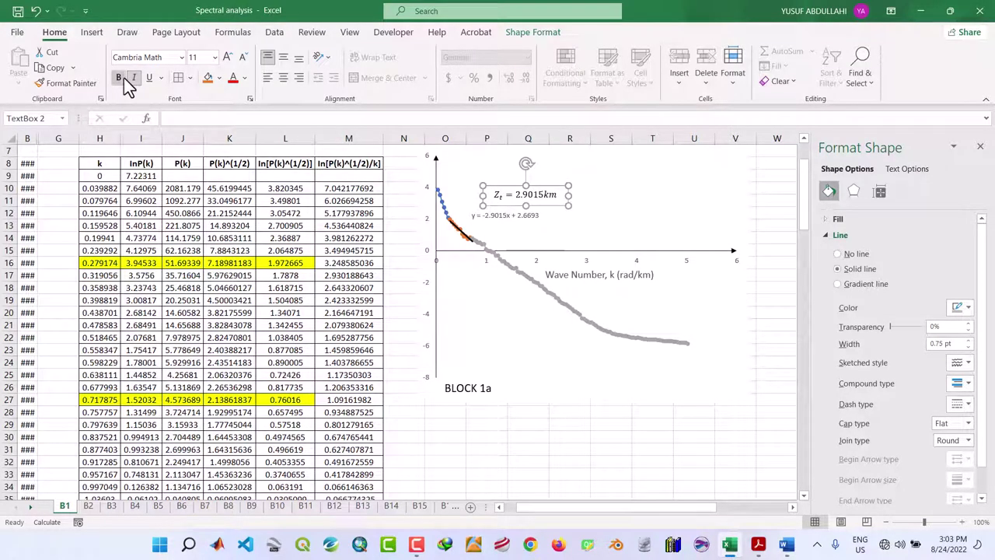
Delete the trendline equation label from the chart and move the Z_t text box into its place.
left_click(529, 215)
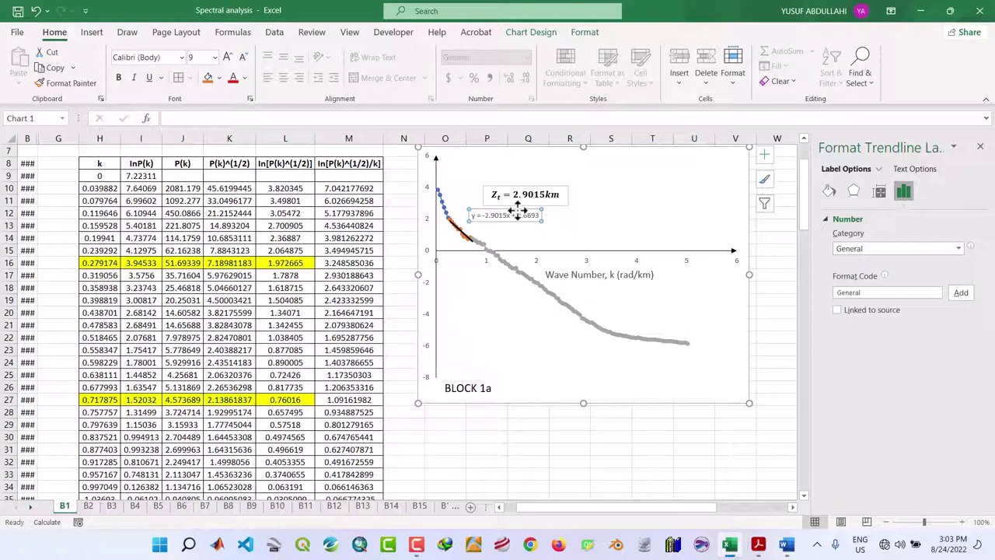
key("Delete")
left_click(526, 196)
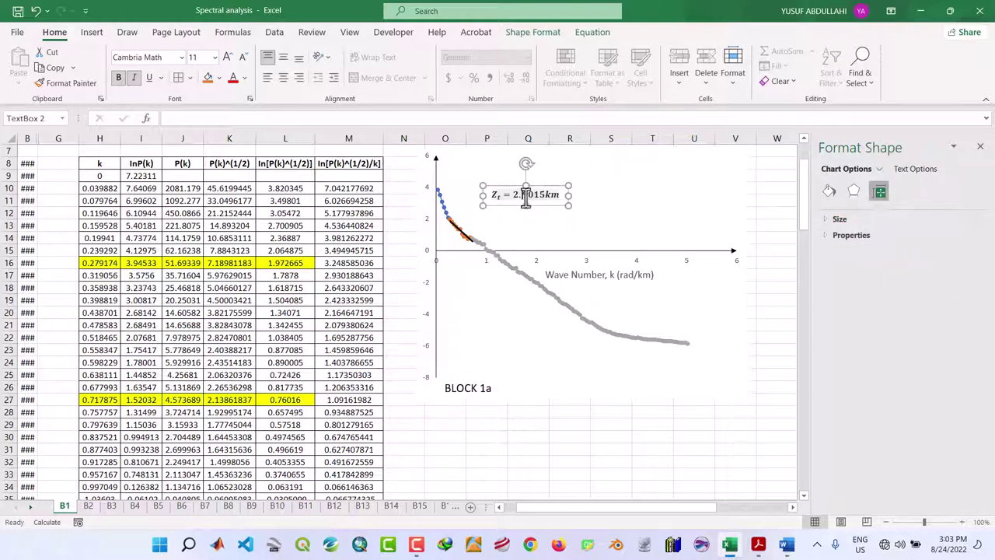
left_click_drag(525, 196, 509, 206)
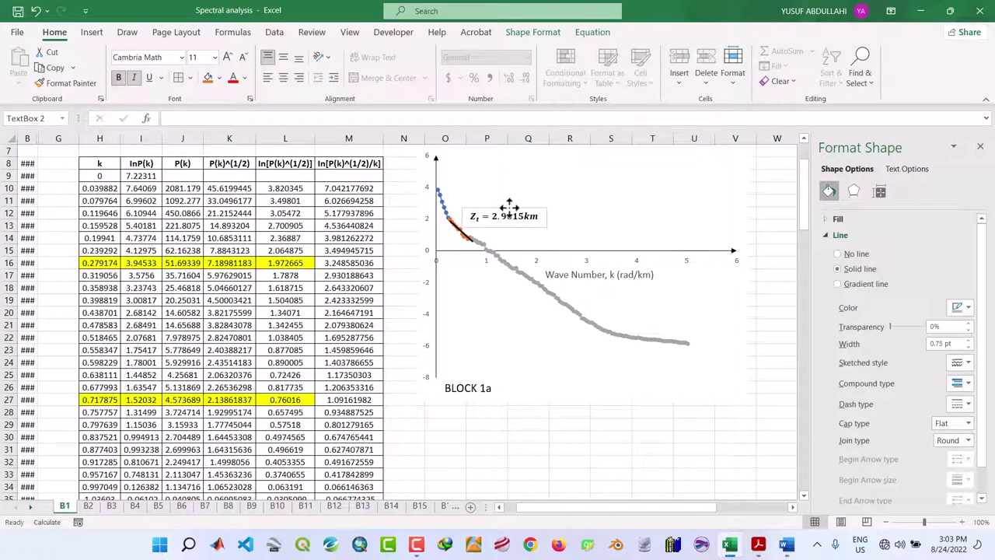
left_click(695, 448)
Nudge the Z_t text box slightly up and away from the fitted line.
scroll(434, 373, "up", 1)
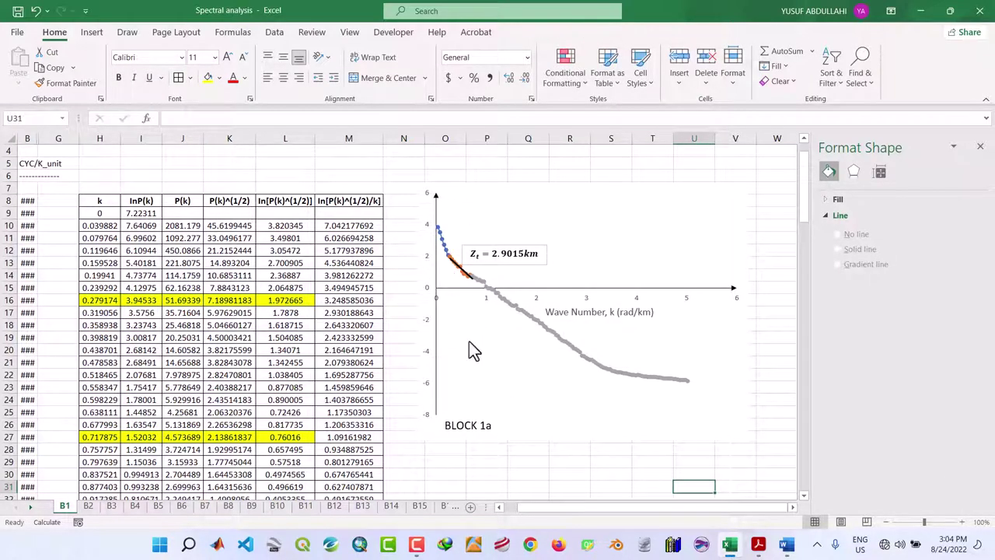
scroll(456, 381, "down", 1)
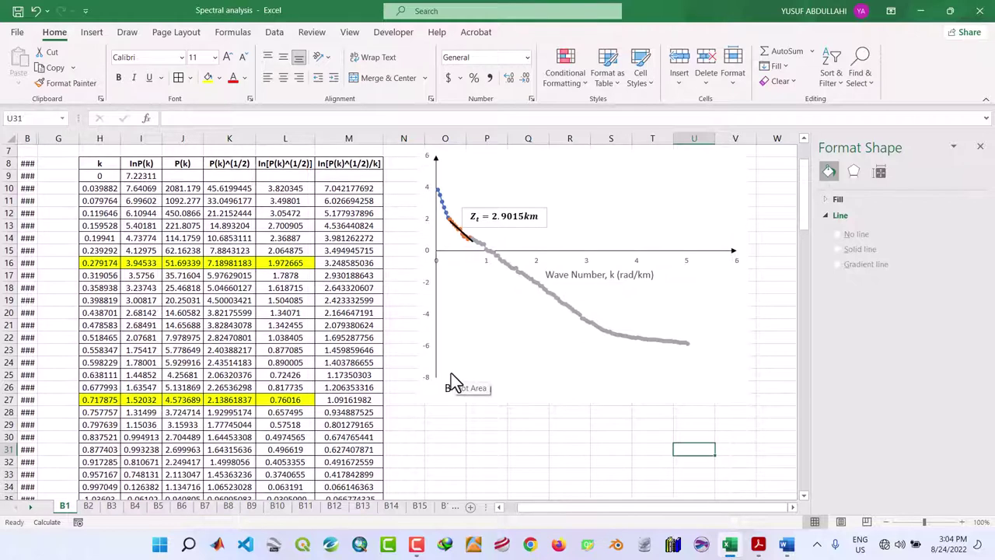
left_click(515, 210)
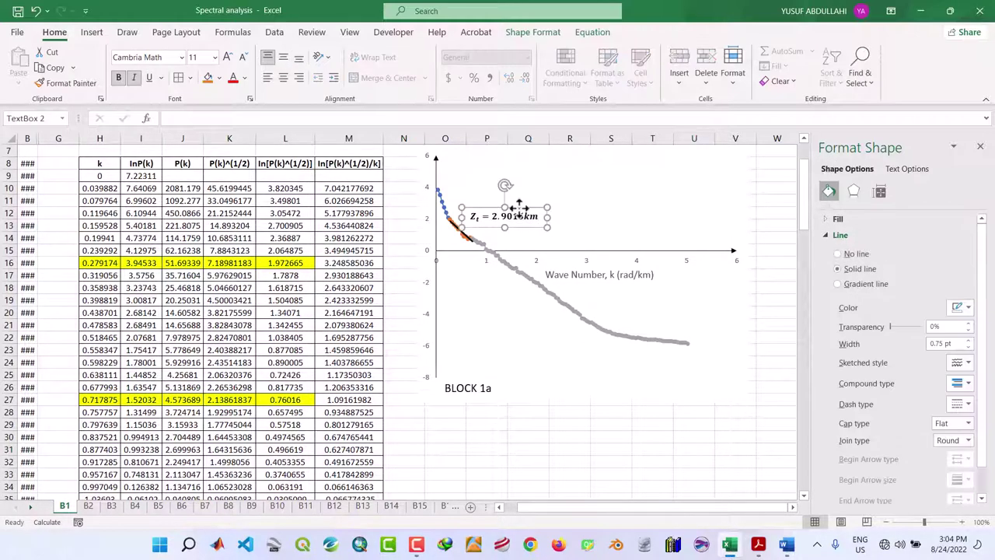
left_click_drag(511, 229, 509, 224)
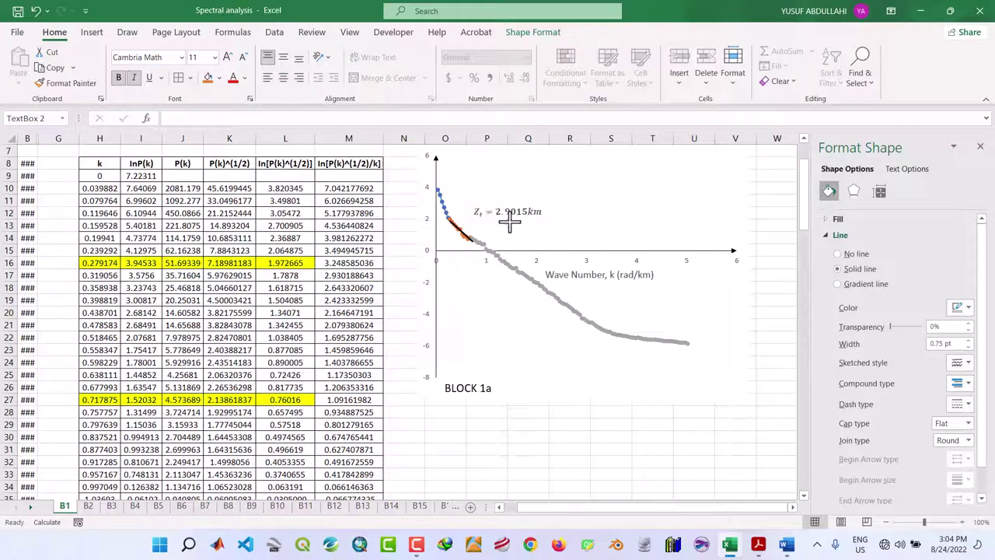
left_click(511, 434)
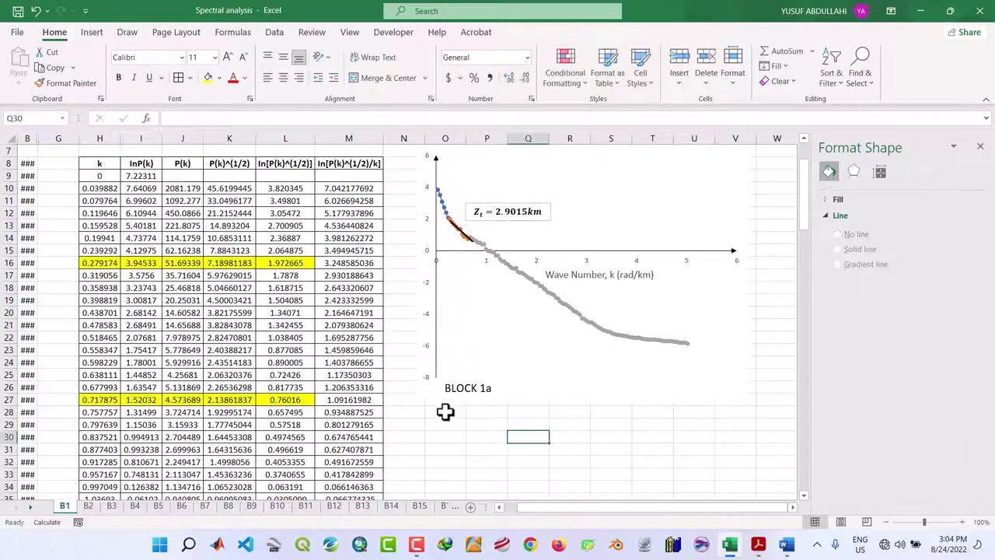
Add another text box below the chart for the vertical axis label and start a new equation inside it.
scroll(444, 412, "up", 1)
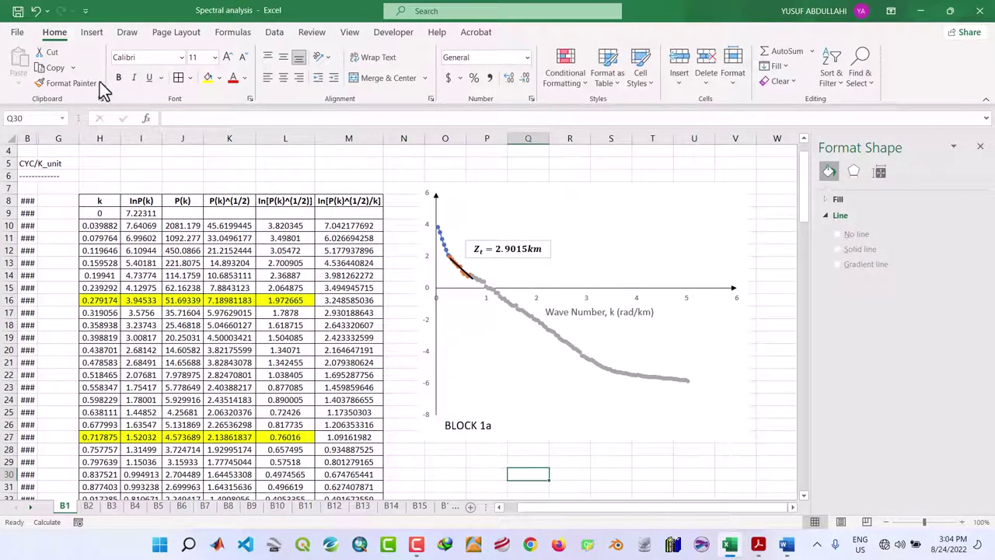
left_click(95, 35)
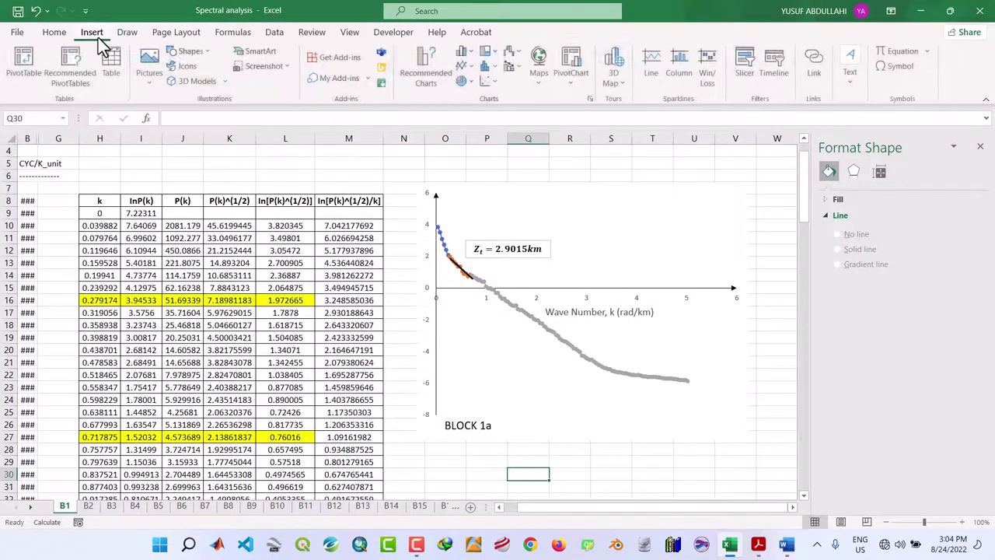
left_click(842, 77)
left_click(850, 133)
scroll(685, 287, "down", 3)
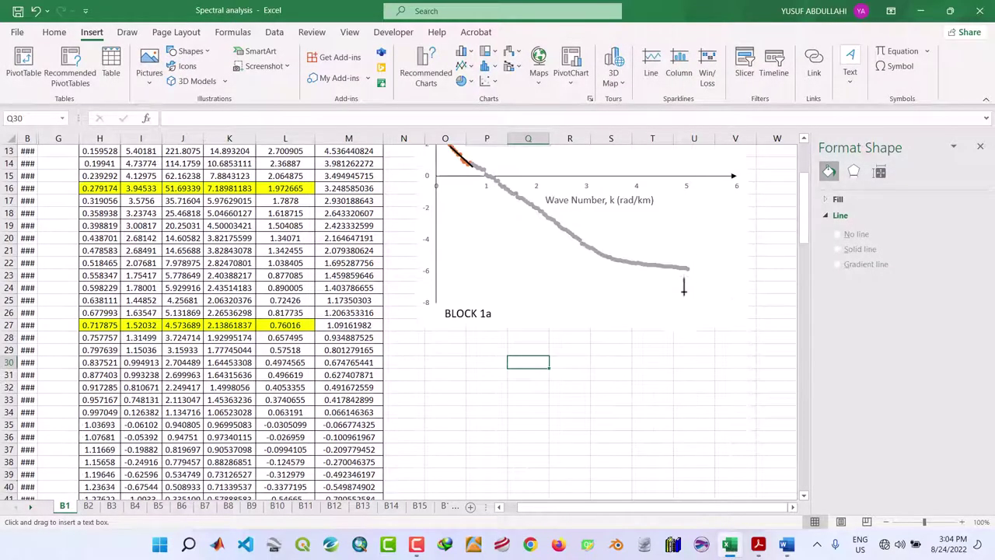
left_click_drag(518, 393, 643, 431)
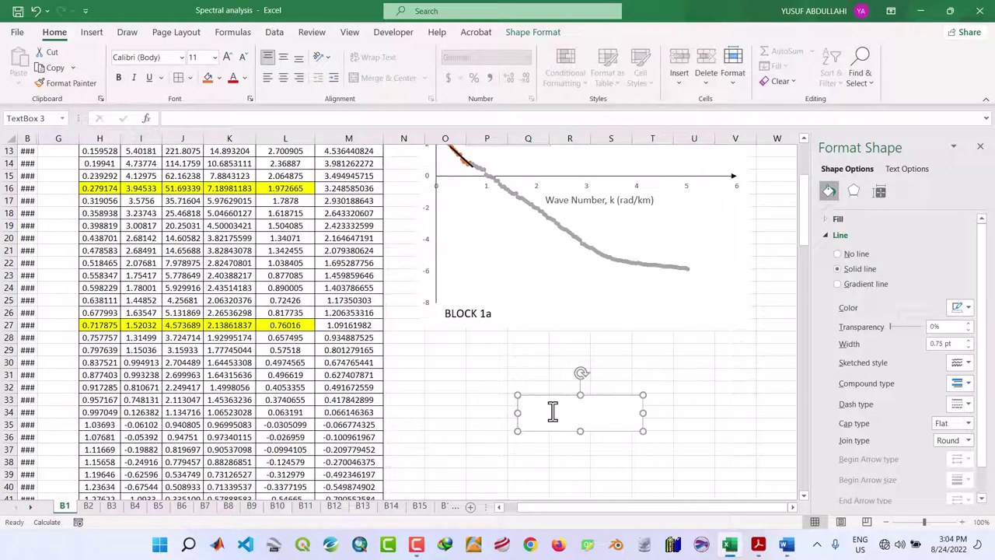
left_click(93, 32)
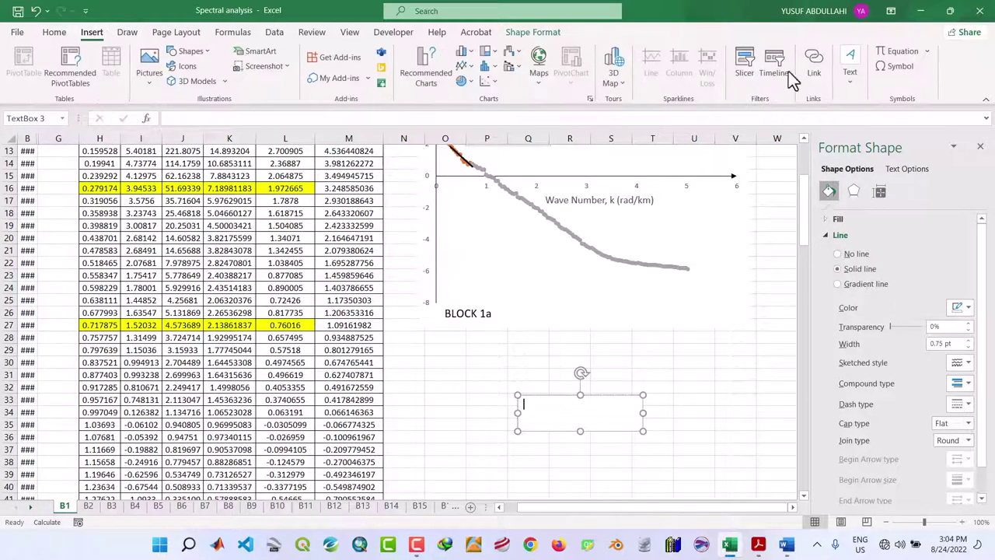
left_click(904, 52)
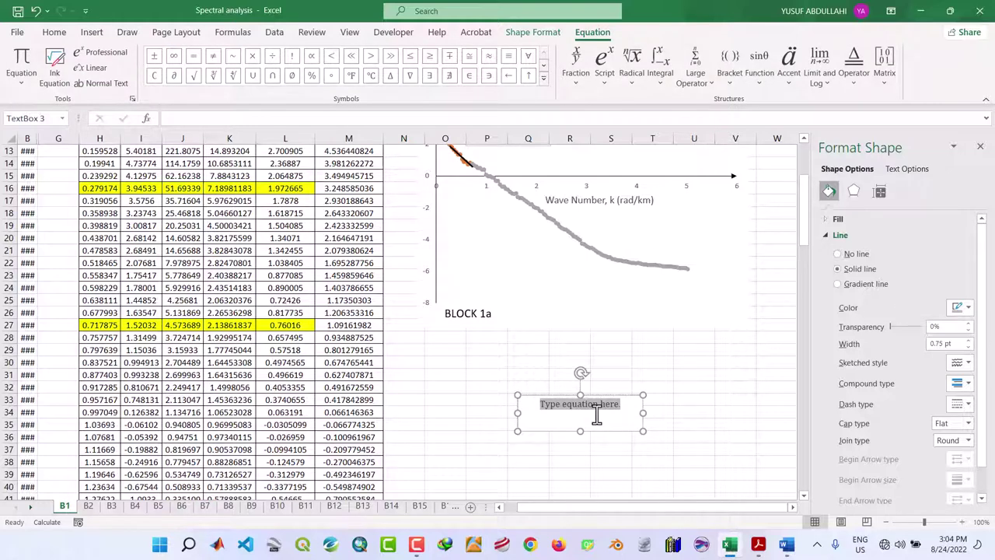
Enter In(P(k)^(1/2)) with the exponent as a superscript fraction, then shrink its text box and move it onto the chart above BLOCK 1a.
key("BackSpace")
left_click(604, 66)
left_click(618, 144)
type(")")
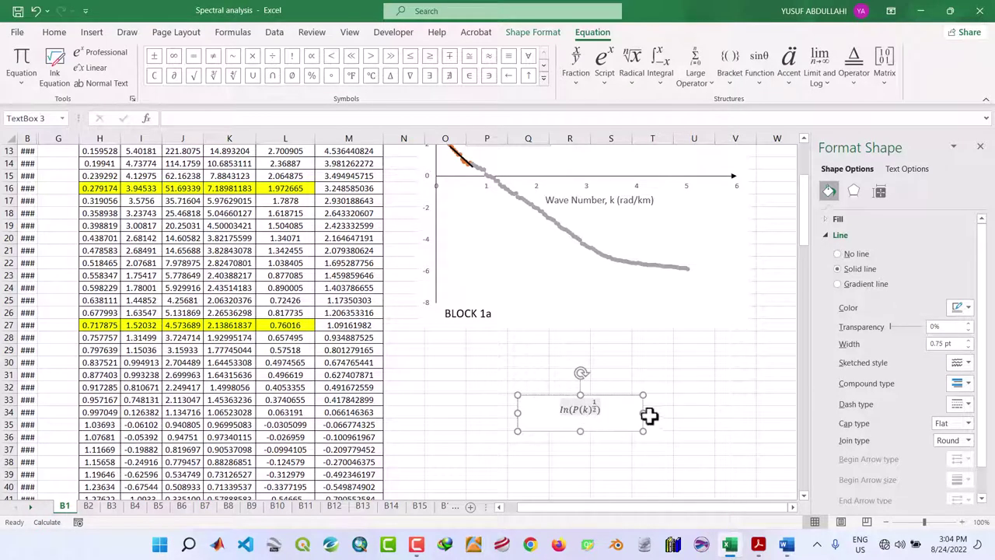
left_click_drag(644, 413, 511, 261)
scroll(556, 409, "up", 4)
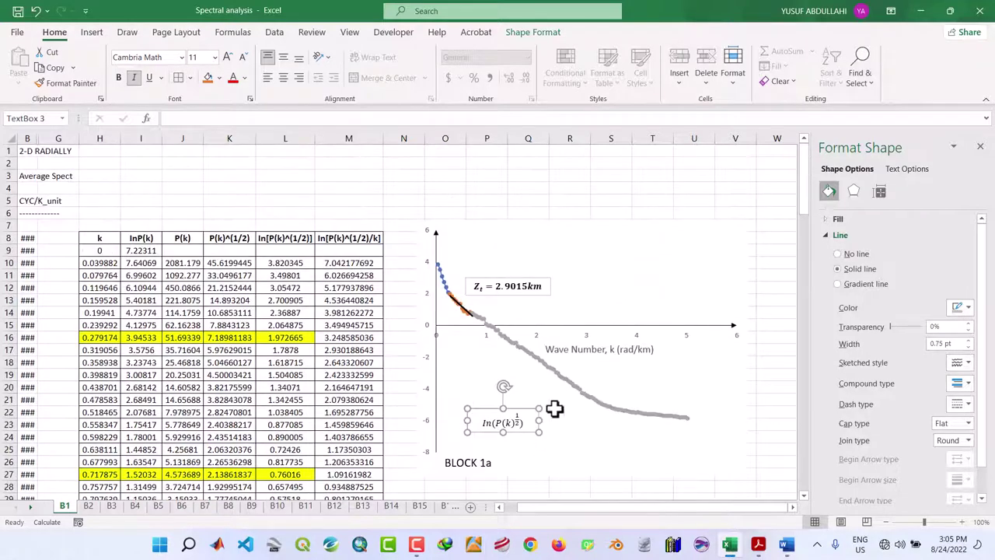
Extend the chart upward to make room above the plot area, and place the In(P(k)^(1/2)) label above the vertical axis.
left_click(502, 255)
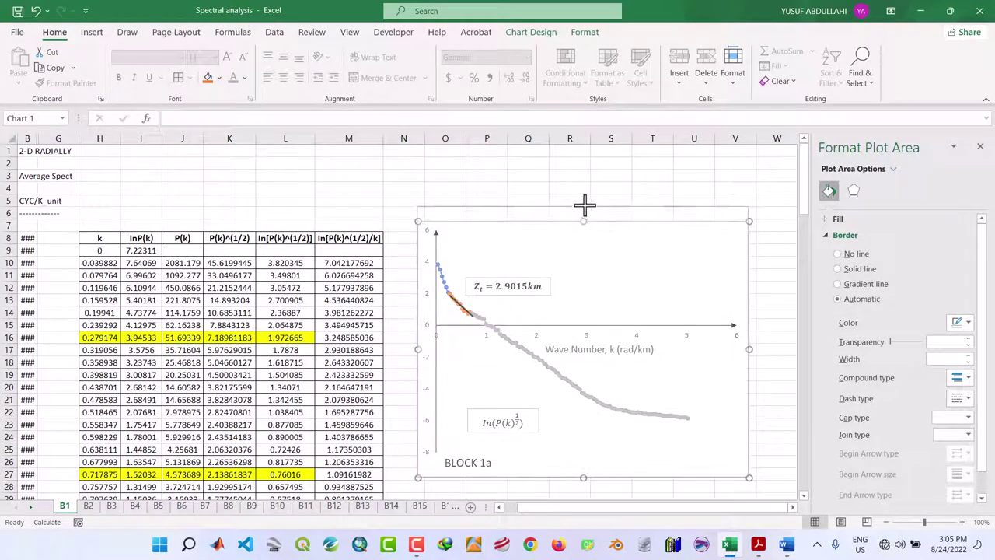
mouse_move(583, 221)
left_mouse_down()
mouse_move(585, 208)
mouse_move(584, 234)
left_mouse_up()
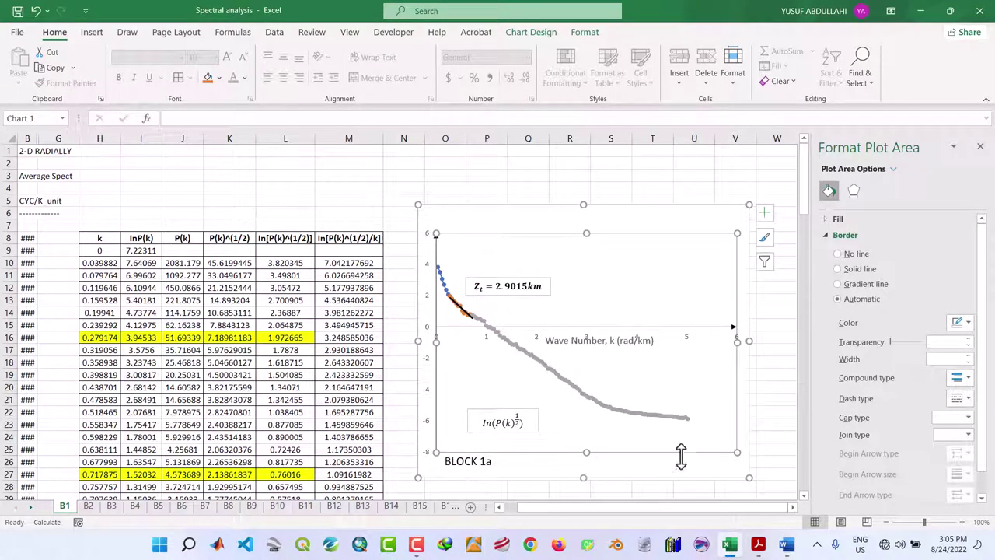
left_click(529, 420)
left_click_drag(514, 416, 487, 206)
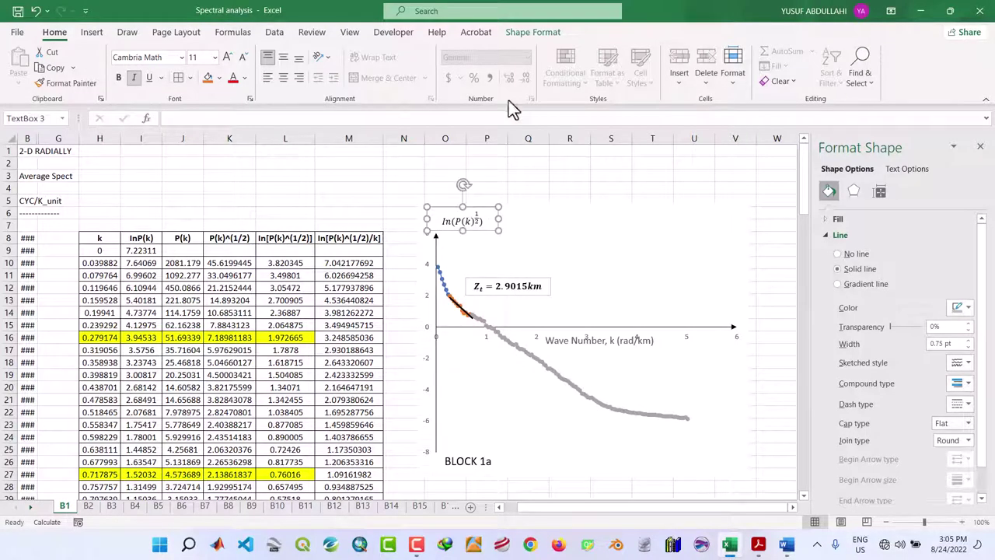
Remove the outline from the In(P(k)^(1/2)) text box.
left_click(540, 32)
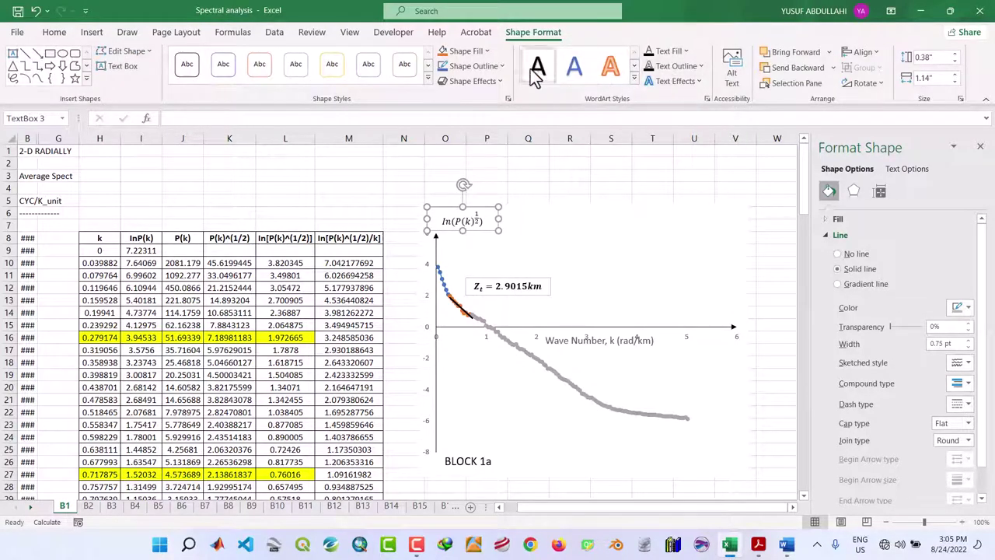
left_click(496, 68)
left_click(476, 227)
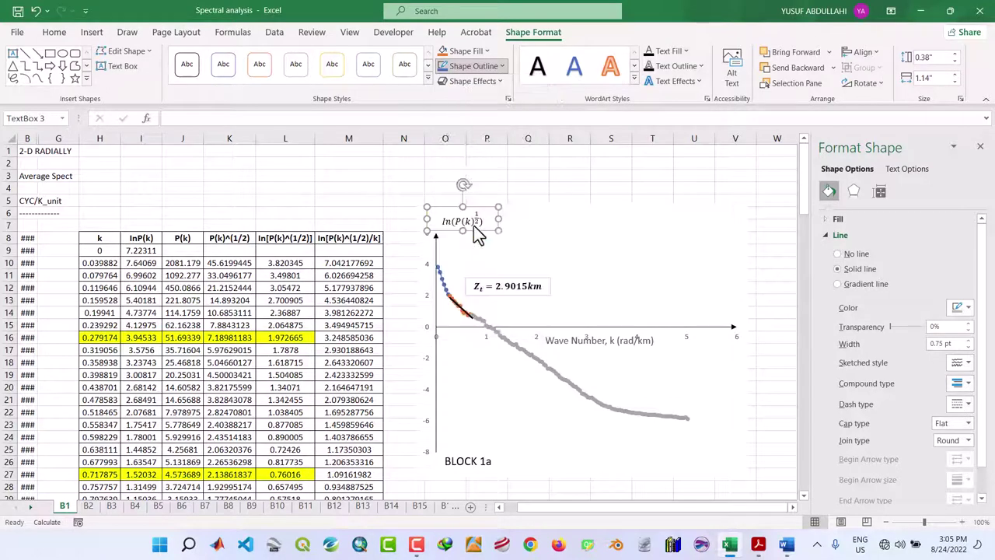
Shift the In(P(k)^(1/2)) text box slightly left so it sits directly above the vertical axis.
left_click(469, 50)
left_click(477, 209)
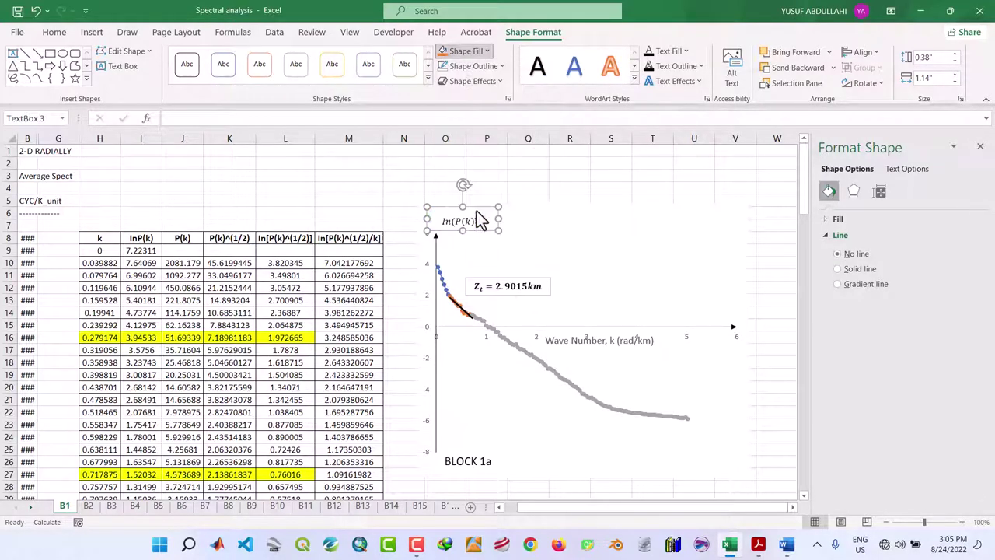
left_click_drag(480, 208, 457, 203)
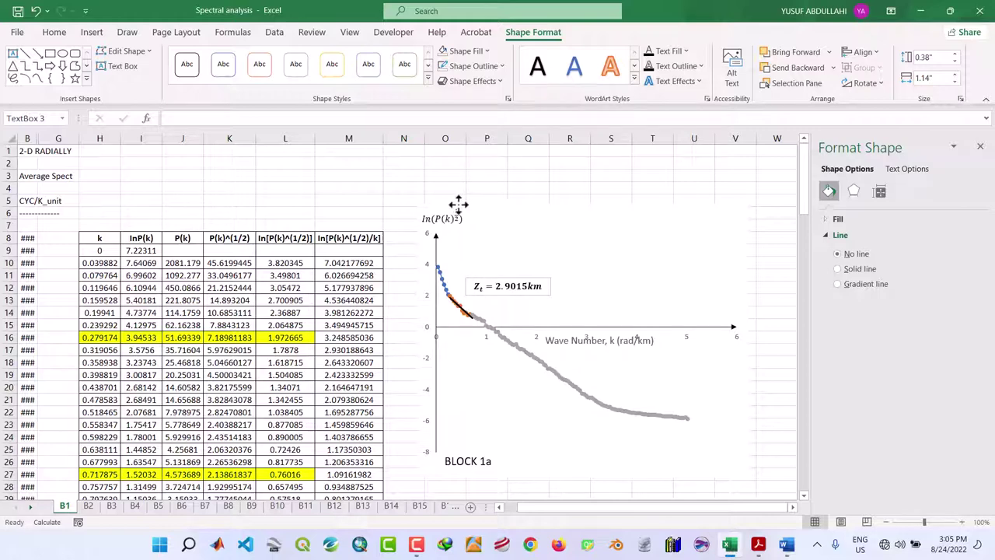
left_click(352, 187)
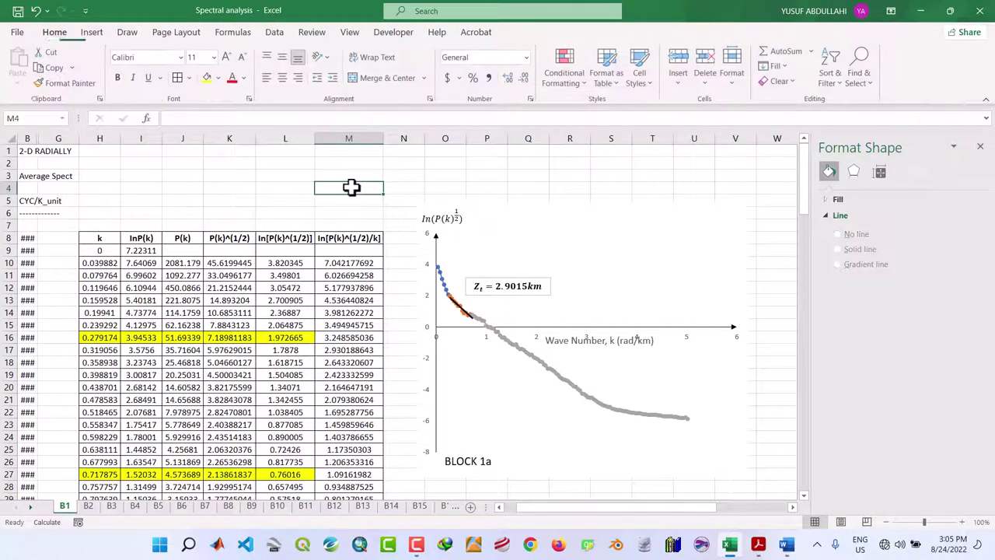
Nudge the Z_t = 2.9015km text box left and slightly down, closer to the fitted line segment.
left_click(518, 279)
left_click_drag(518, 279, 512, 281)
left_click(327, 189)
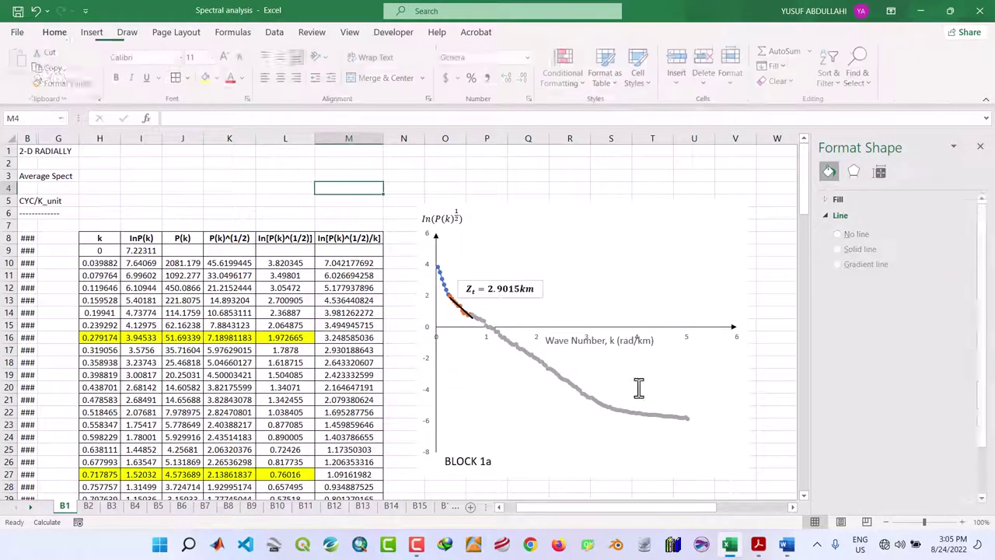
Move the Wave Number axis title down clear of the horizontal axis numbers, and dismiss the formatting pane.
left_click(624, 336)
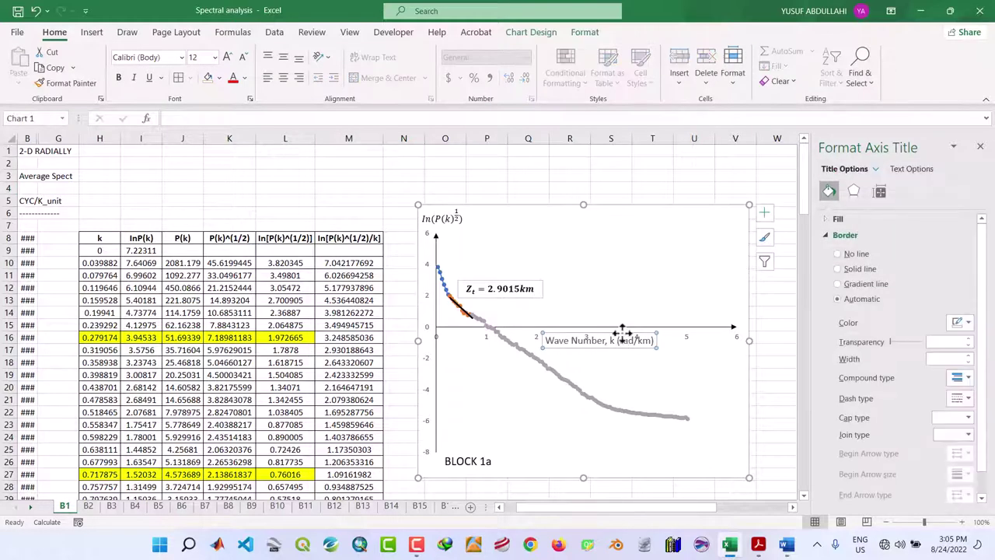
left_click_drag(624, 333, 623, 342)
left_click(782, 397)
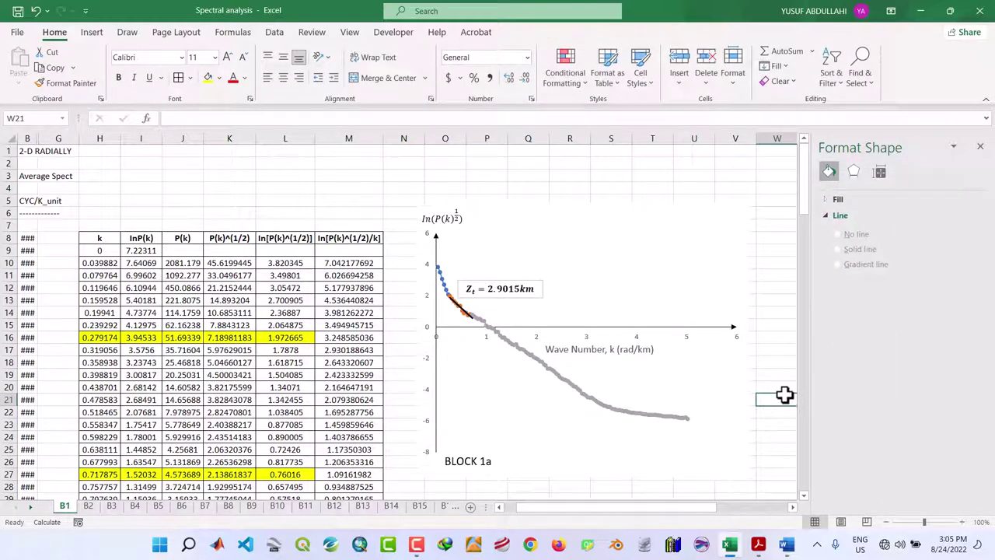
left_click(980, 146)
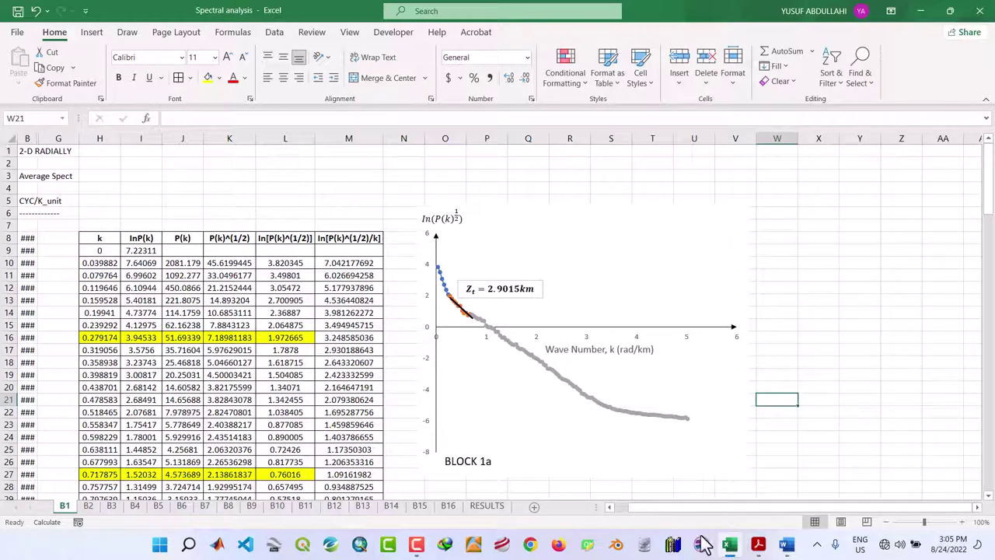
Insert an empty scatter chart with lines and markers and place it to the right of the BLOCK 1a chart.
left_click(610, 507)
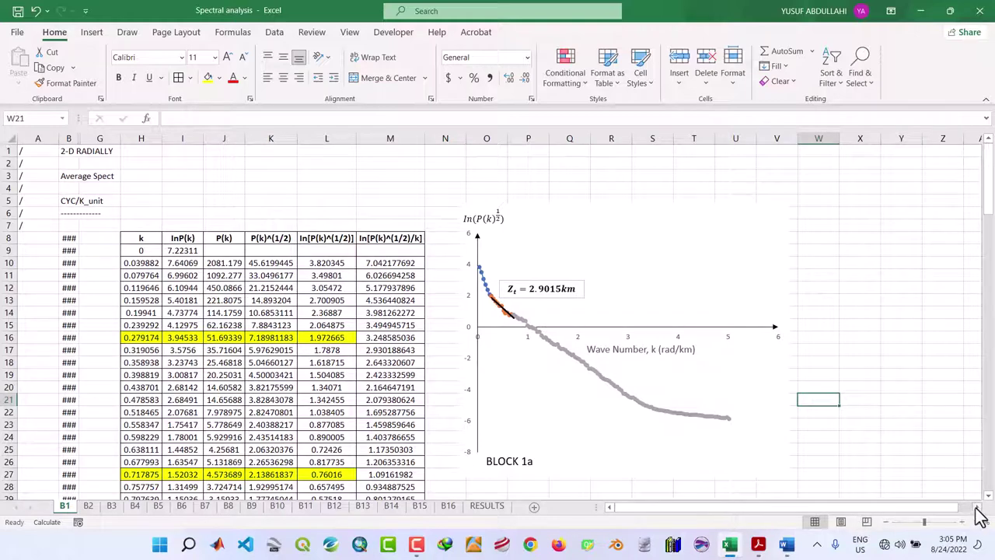
left_click(977, 508)
left_click(977, 508)
left_click(978, 508)
left_click(977, 508)
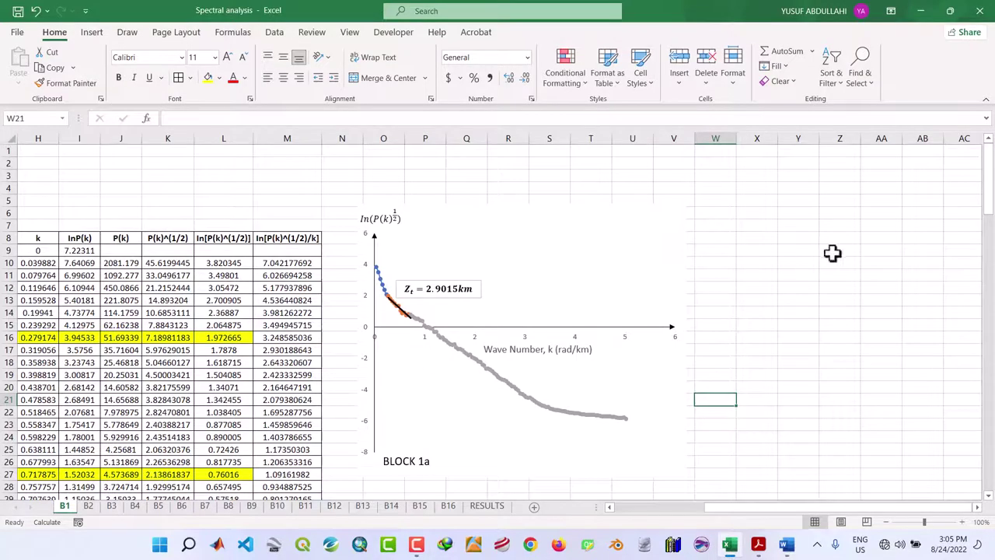
left_click(716, 201)
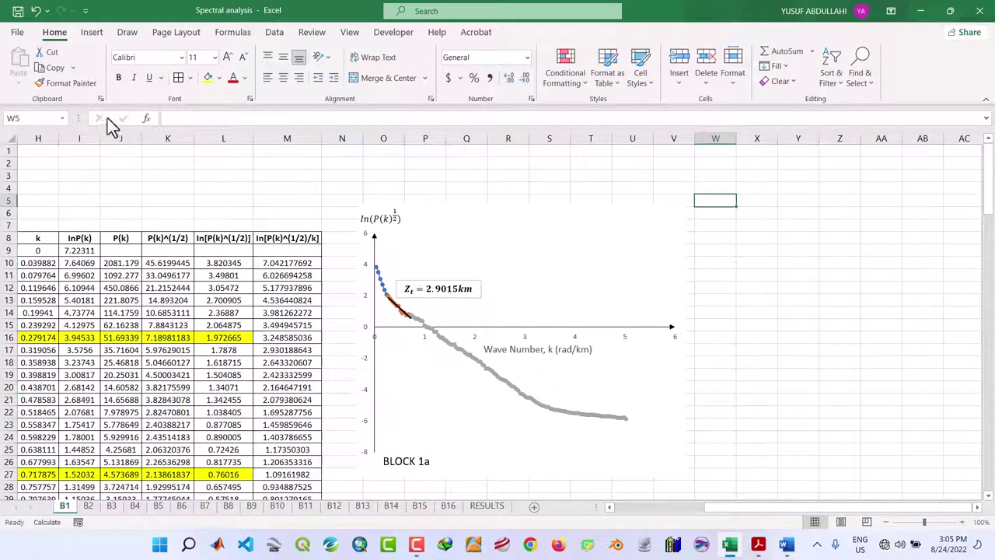
left_click(99, 28)
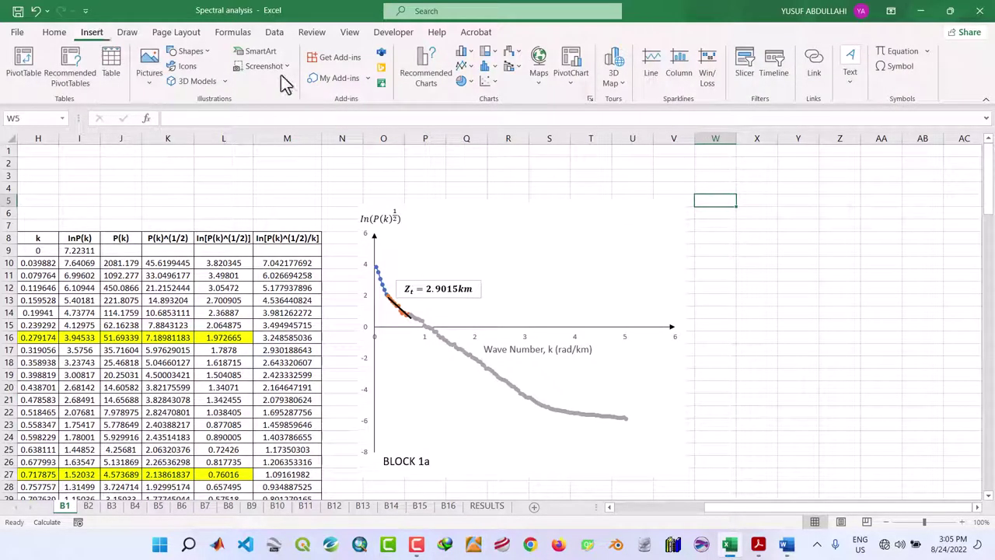
left_click(488, 80)
left_click(526, 128)
left_click_drag(511, 272, 871, 249)
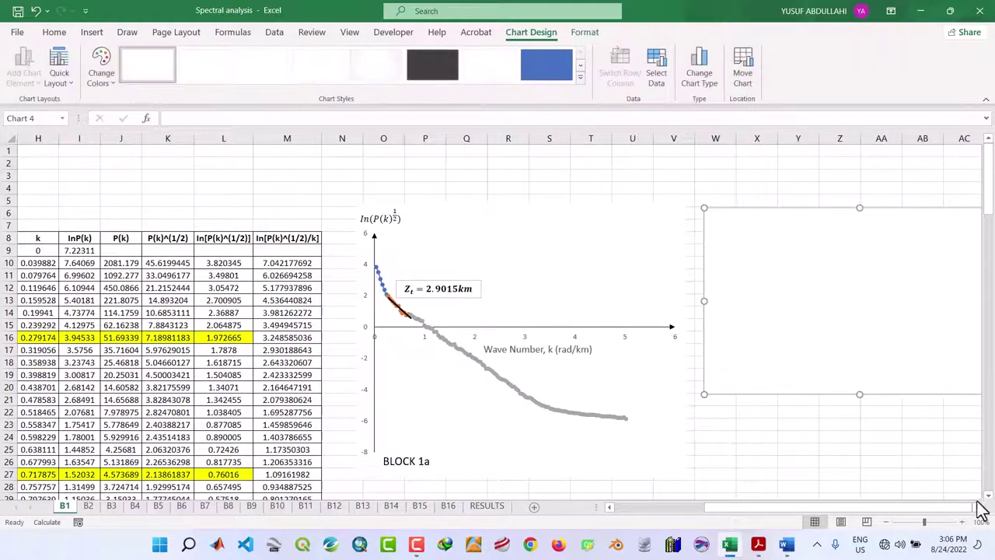
Extend the empty chart downward to about row 27 so its height roughly matches the BLOCK 1a chart.
left_click(980, 507)
left_click(979, 507)
left_click(980, 507)
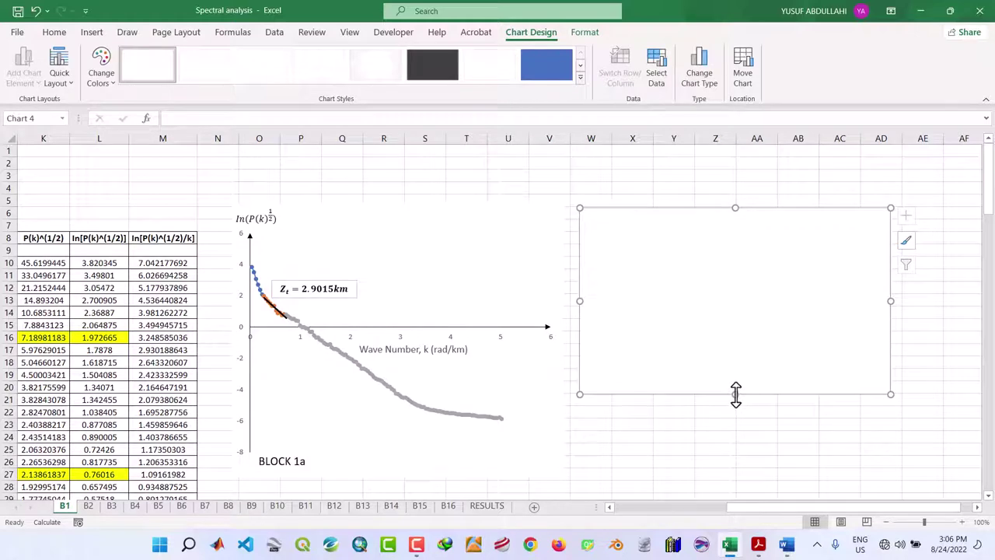
left_click_drag(735, 395, 750, 476)
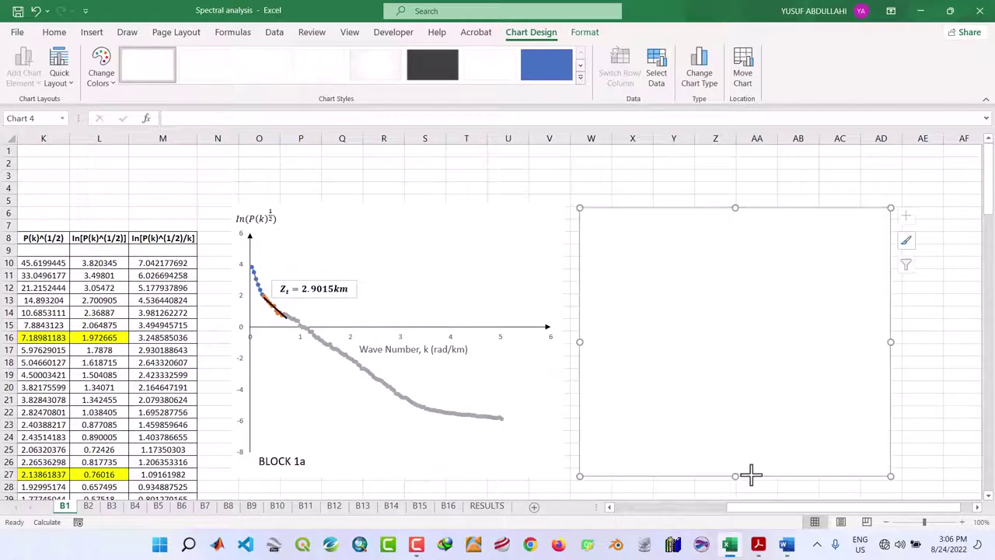
Add a data series named SPECTRAL PLOT to the empty chart, with the k values in H10:H135 as X values.
right_click(662, 292)
left_click(709, 316)
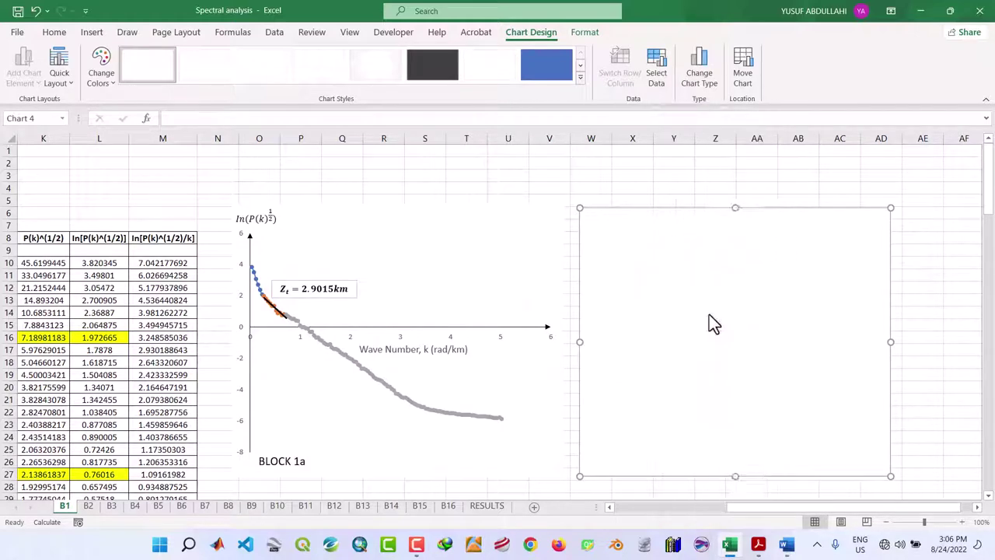
left_click(579, 325)
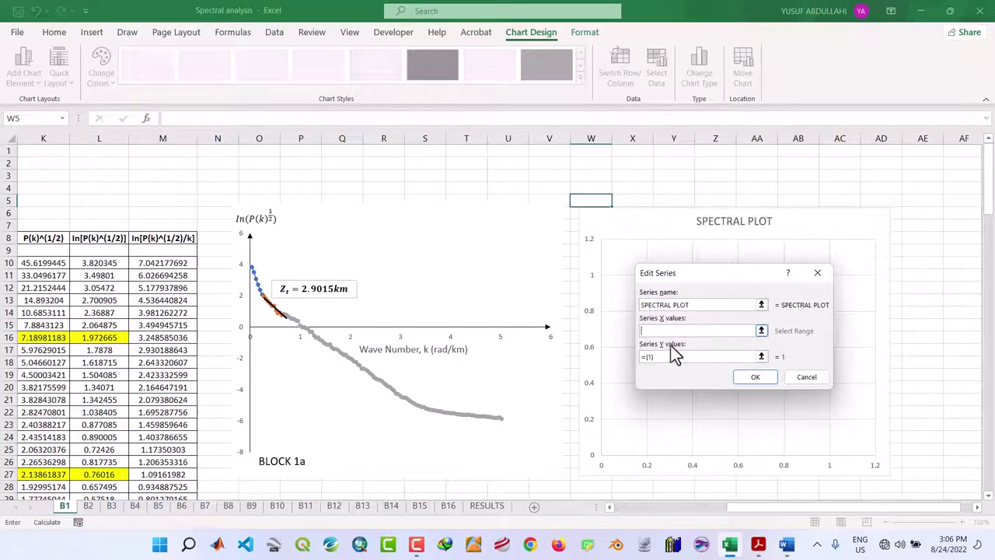
scroll(610, 513, "left", 5)
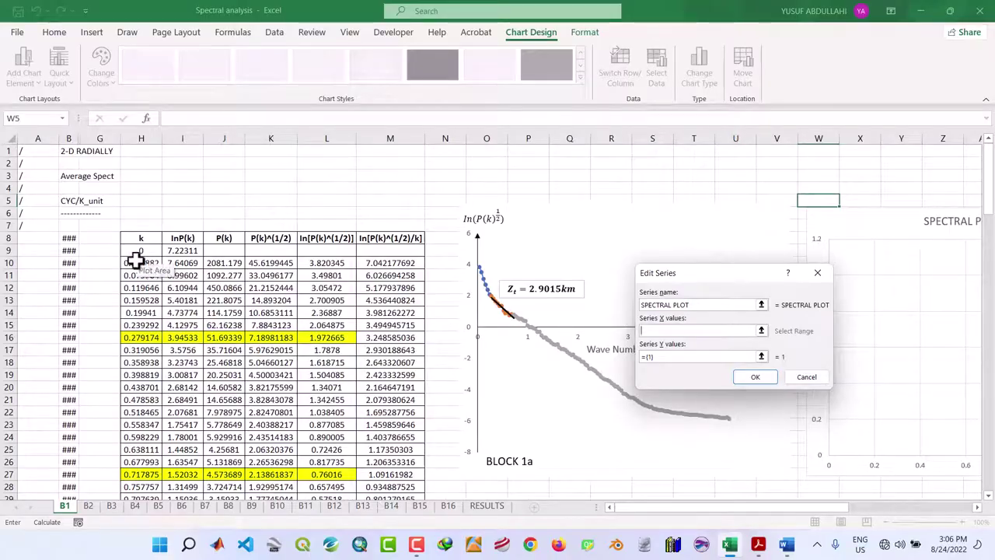
left_click_drag(131, 259, 140, 477)
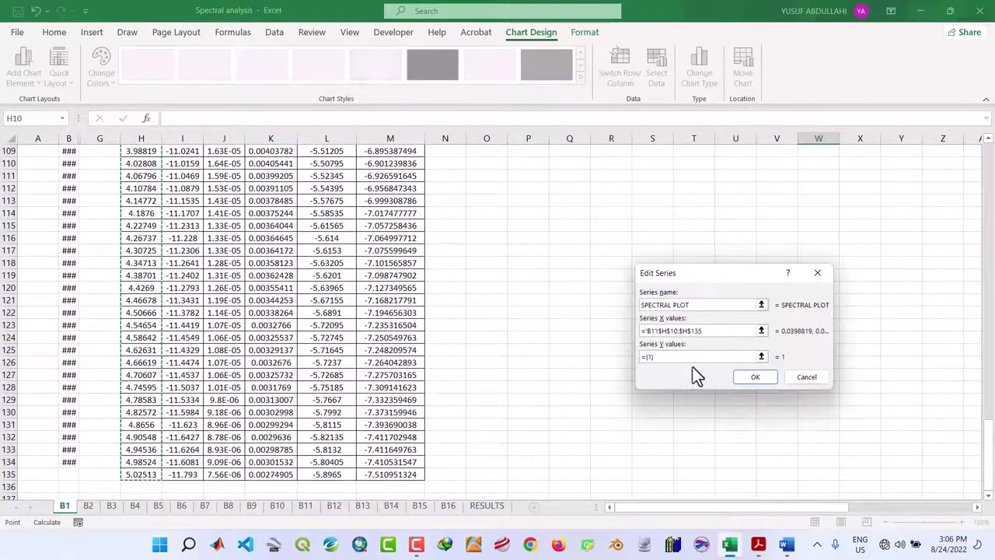
Set the series' Y values to the In[P(k)^(1/2)/k] column, M10:M135, and apply the chart data.
left_click(743, 356)
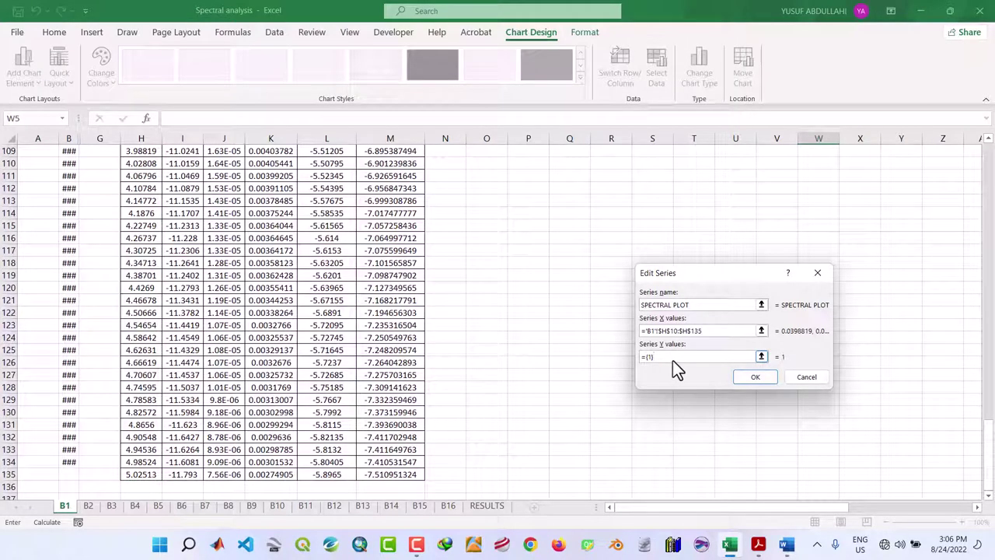
key("BackSpace")
scroll(507, 331, "up", 18)
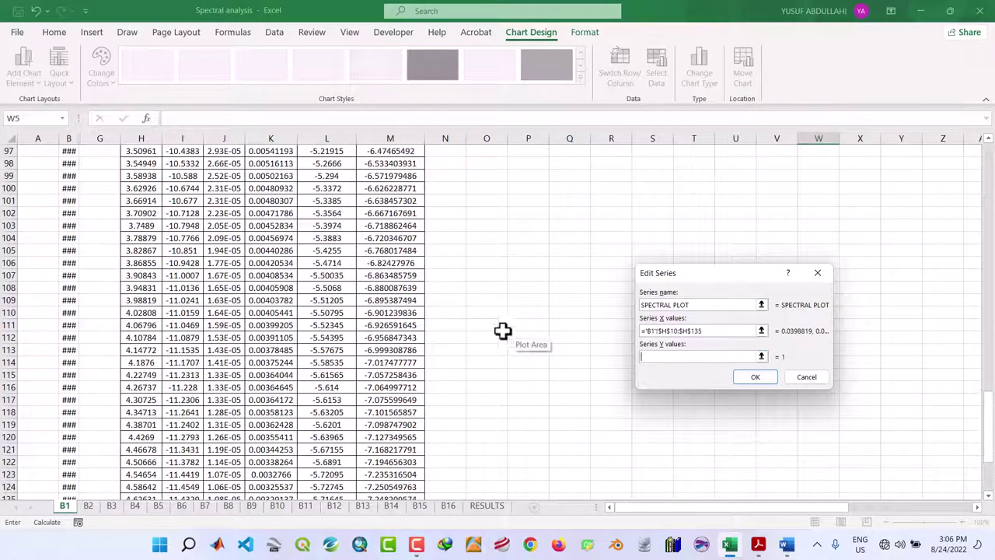
scroll(395, 270, "up", 18)
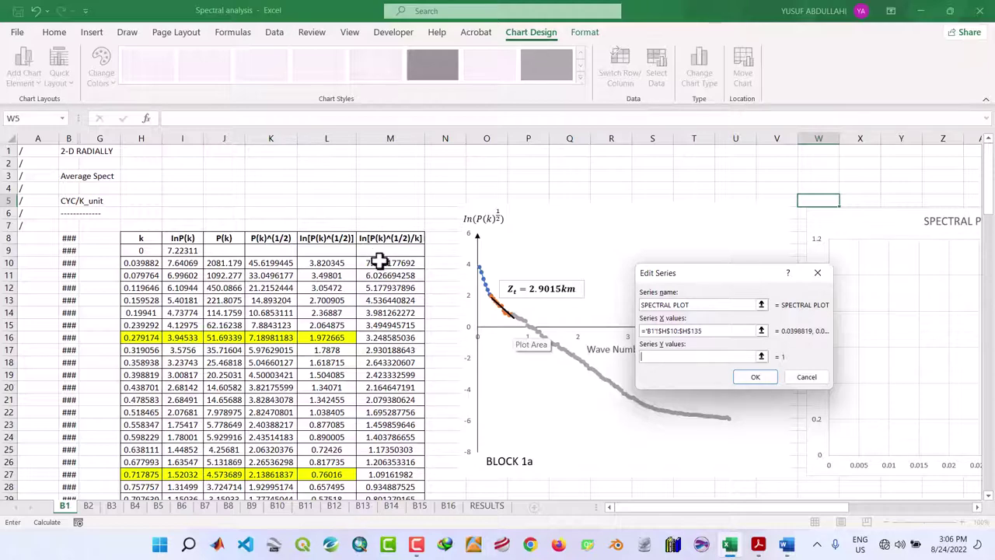
left_click_drag(390, 262, 387, 479)
left_click(757, 378)
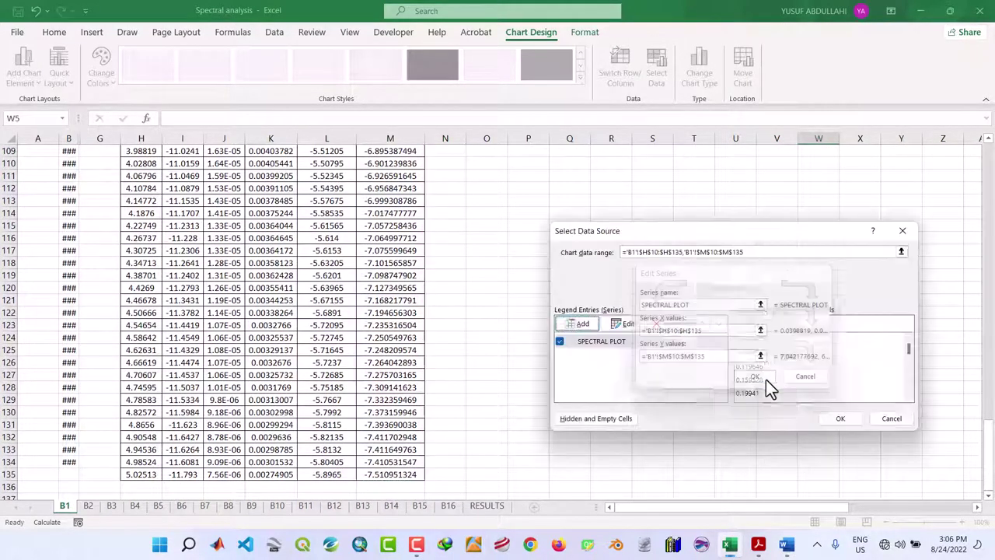
left_click(846, 420)
Examine the steep start of the new spectral plot and read off the point where its first straight segment ends.
left_click_drag(989, 460, 991, 181)
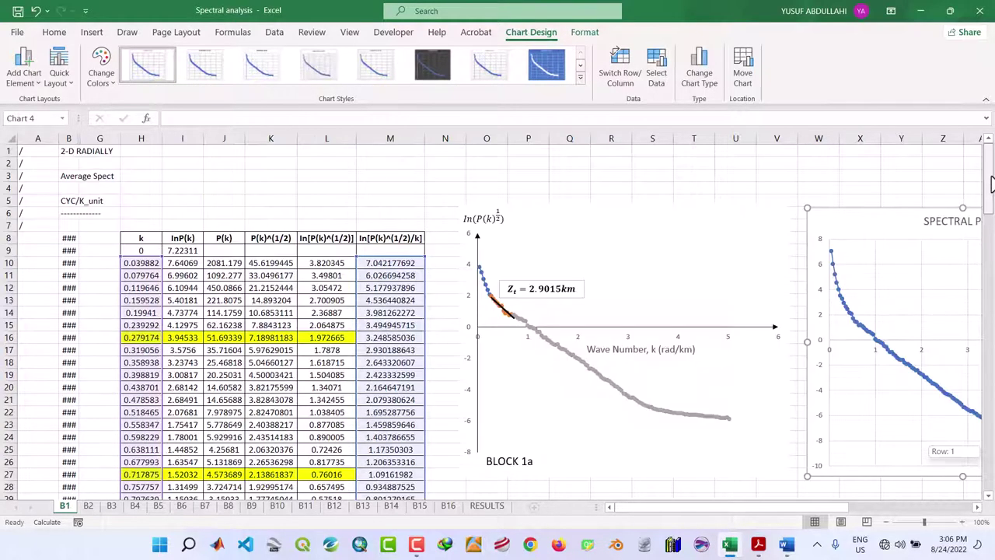
left_click(979, 507)
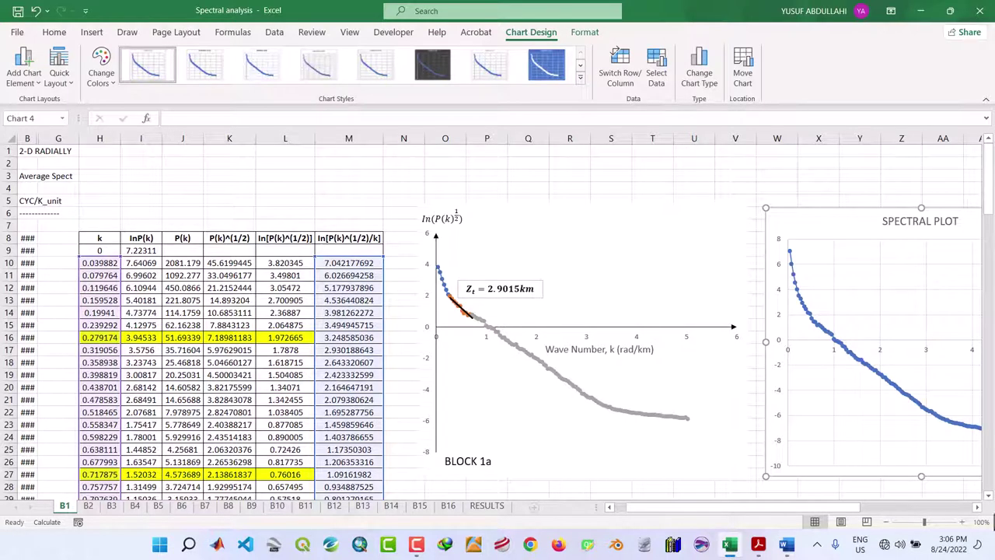
scroll(977, 510, "right", 10)
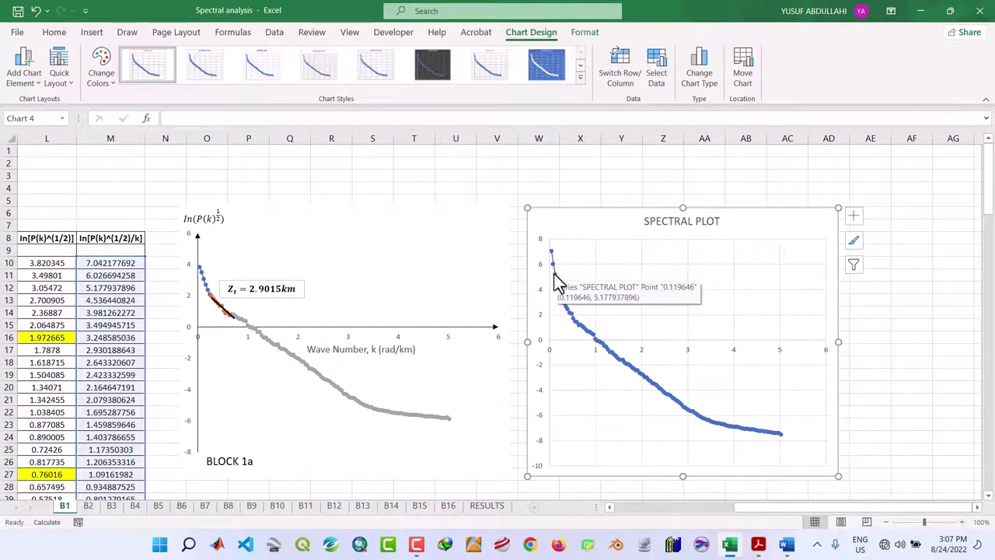
mouse_move(555, 276)
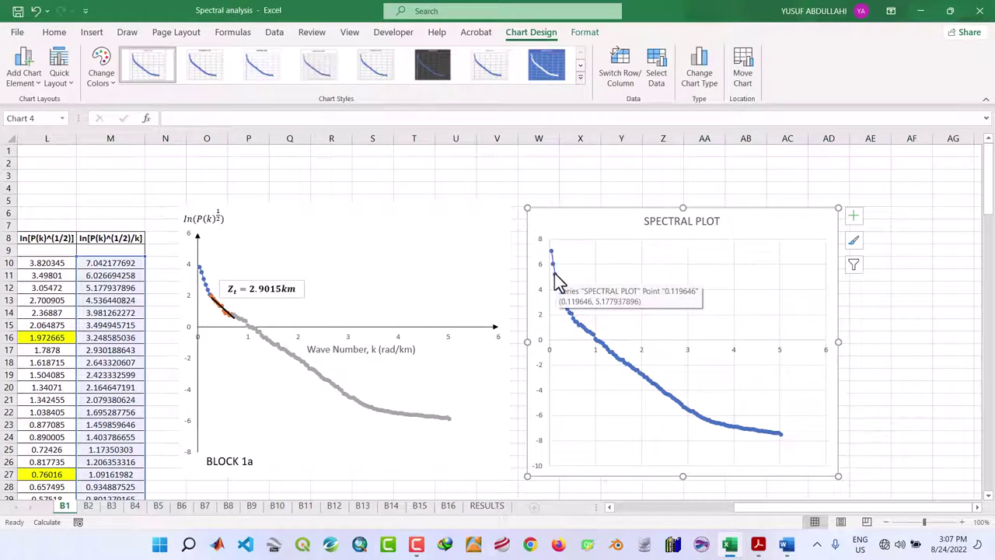
left_click(555, 276)
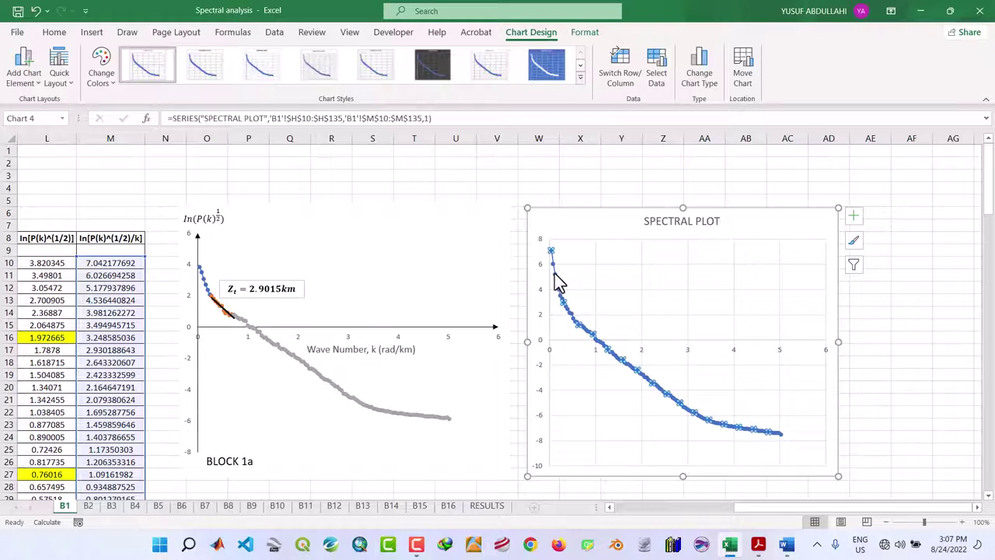
left_click(615, 183)
mouse_move(559, 282)
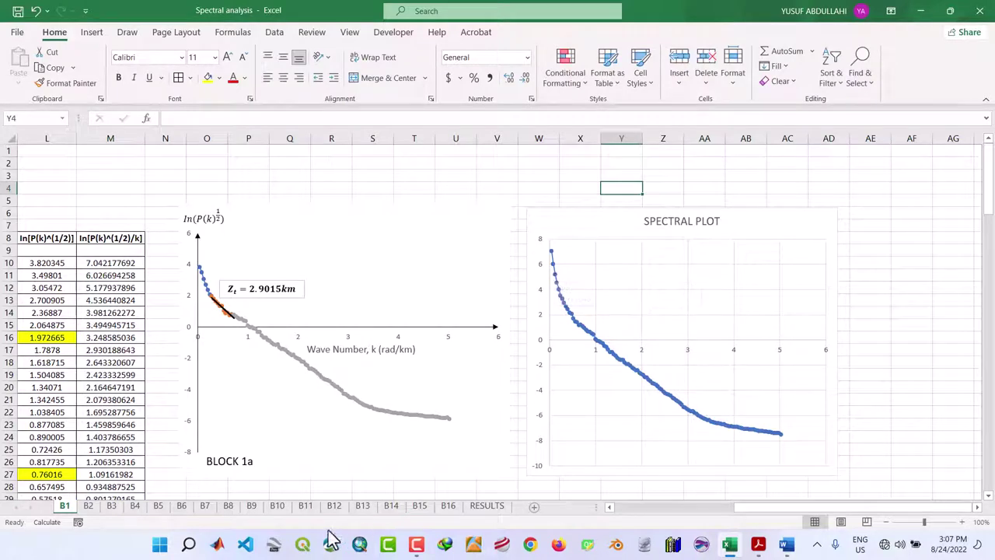
Highlight the table row for k = 0.119646, cells H12:M12, with a light blue fill.
scroll(611, 509, "left", 5)
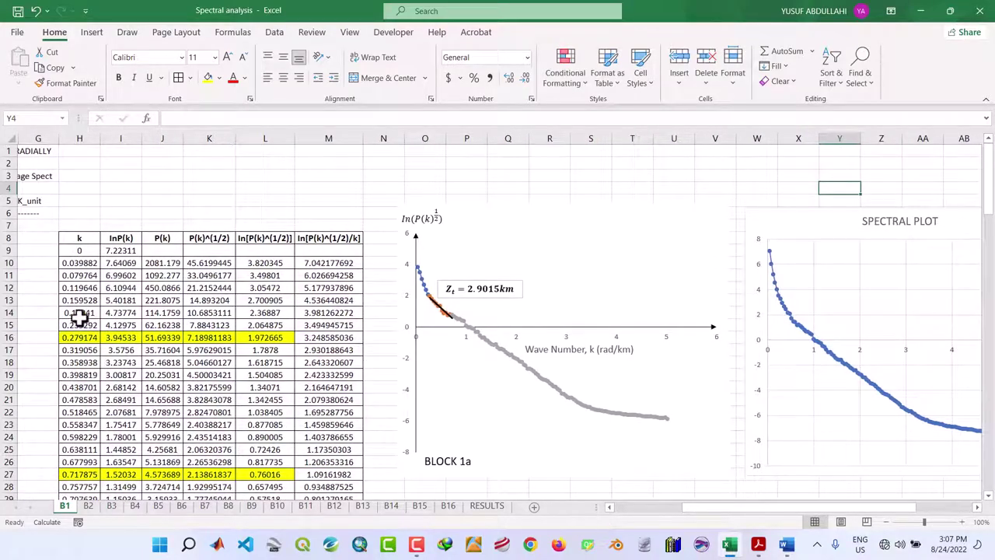
left_click(81, 287)
left_click_drag(102, 287, 319, 287)
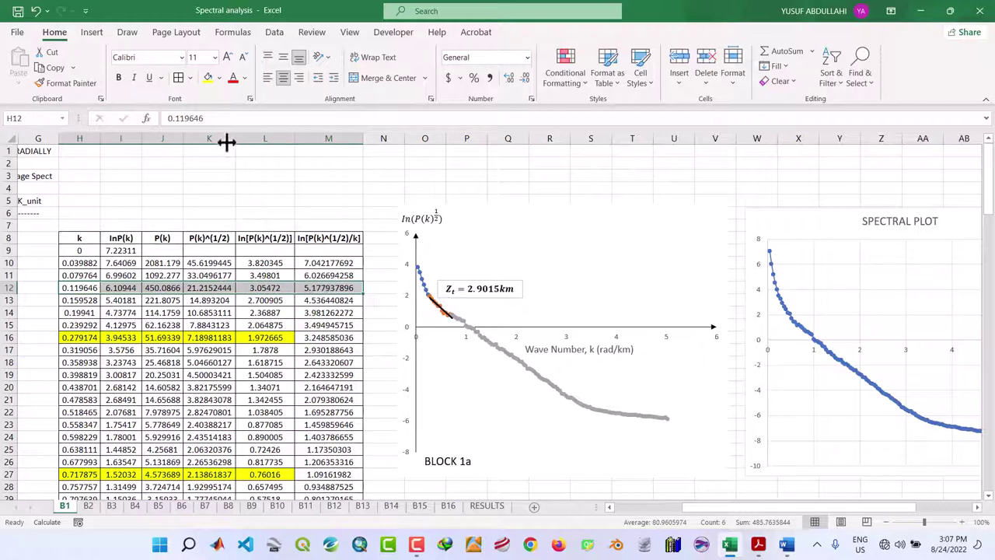
left_click(219, 78)
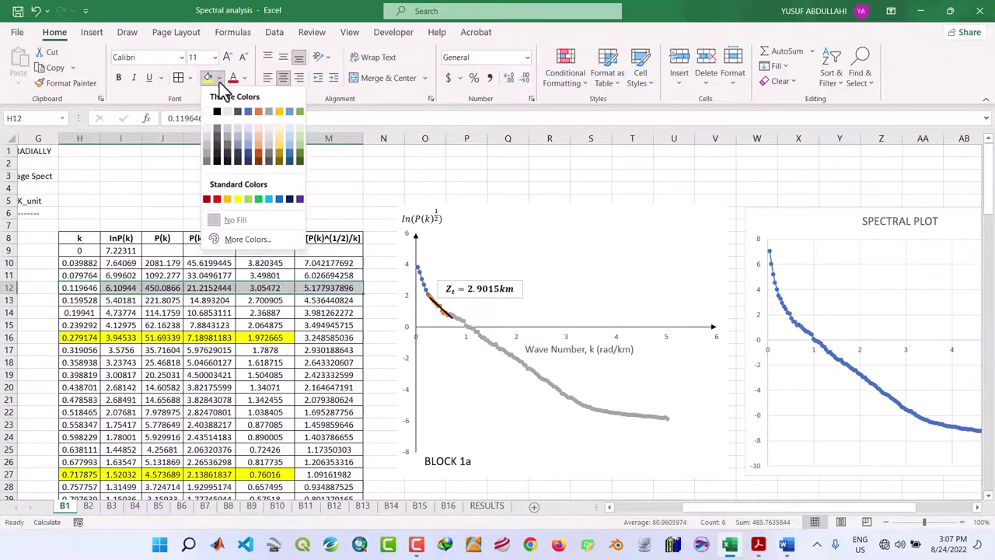
left_click(268, 199)
left_click(381, 400)
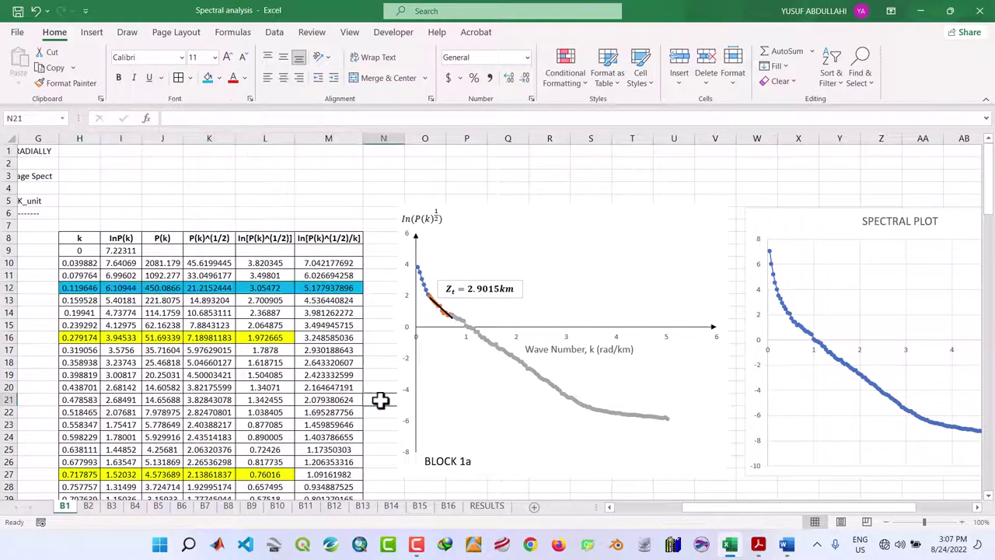
Open the new chart's data source and remove the SPECTRAL PLOT series.
left_click(793, 212)
right_click(793, 214)
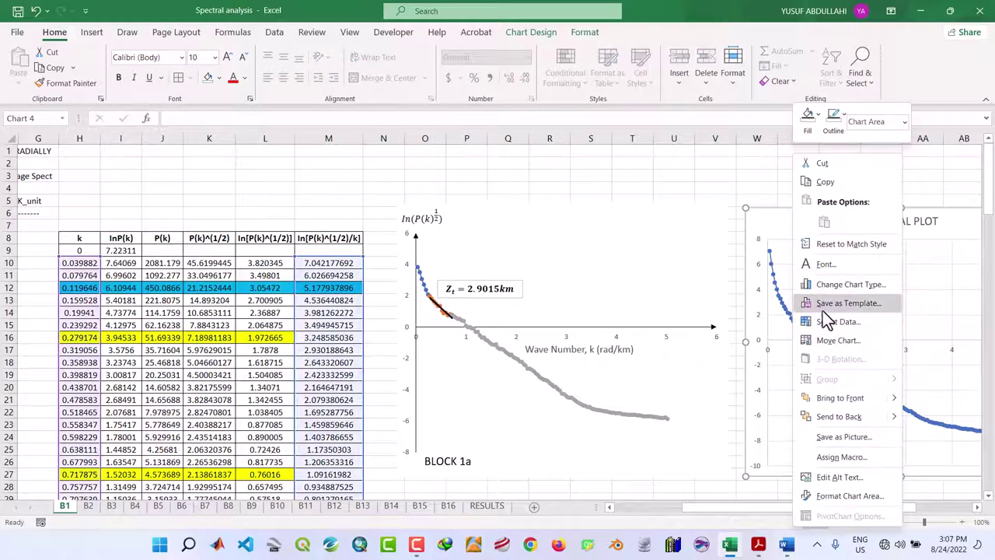
left_click(825, 319)
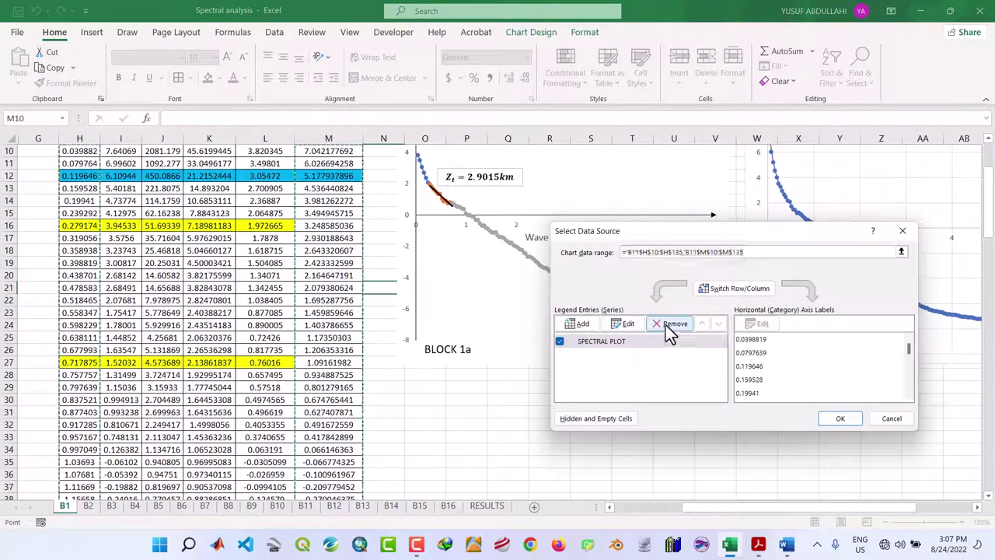
left_click(665, 325)
Add a data series named P1 to the chart, with the k values in H10:H12 as X values.
left_click(579, 324)
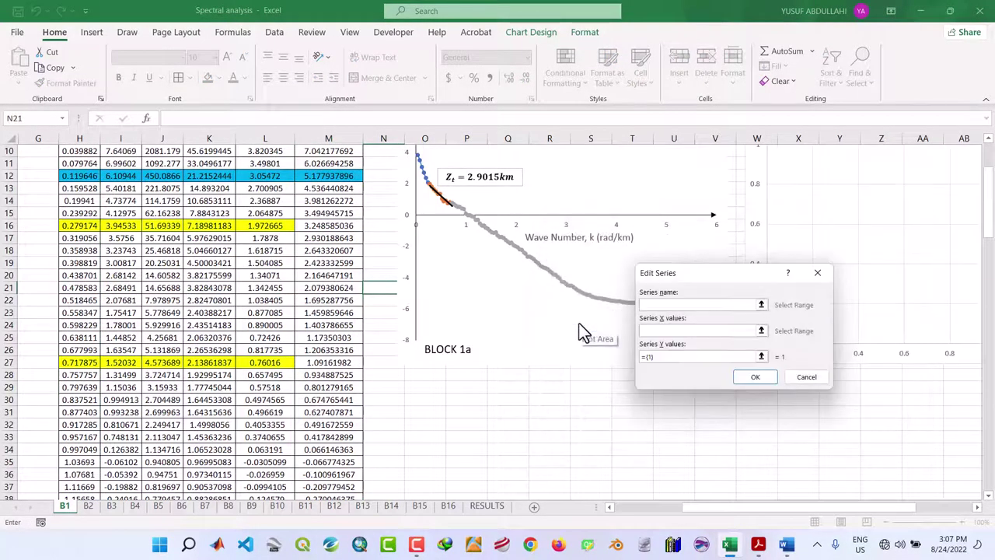
type("P1")
left_click(658, 330)
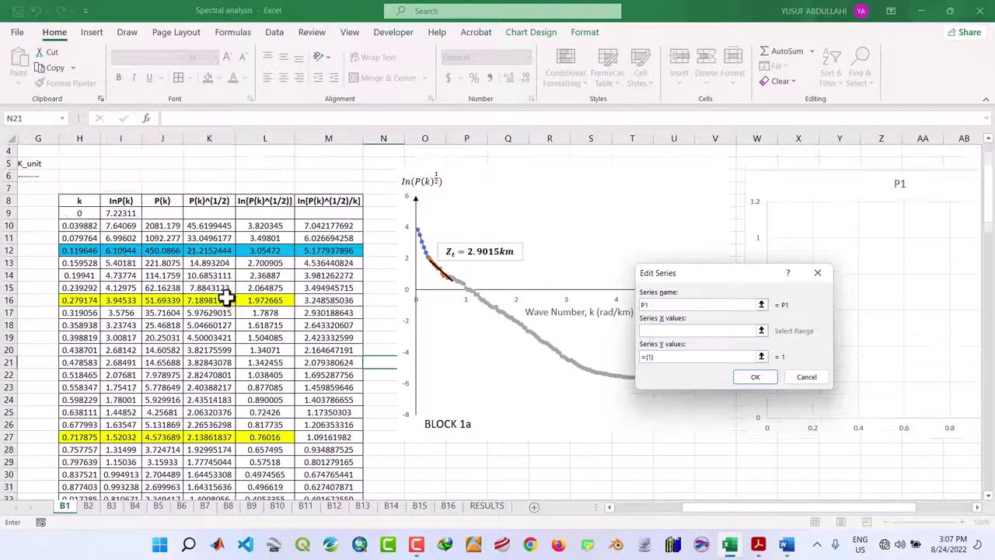
scroll(229, 296, "up", 2)
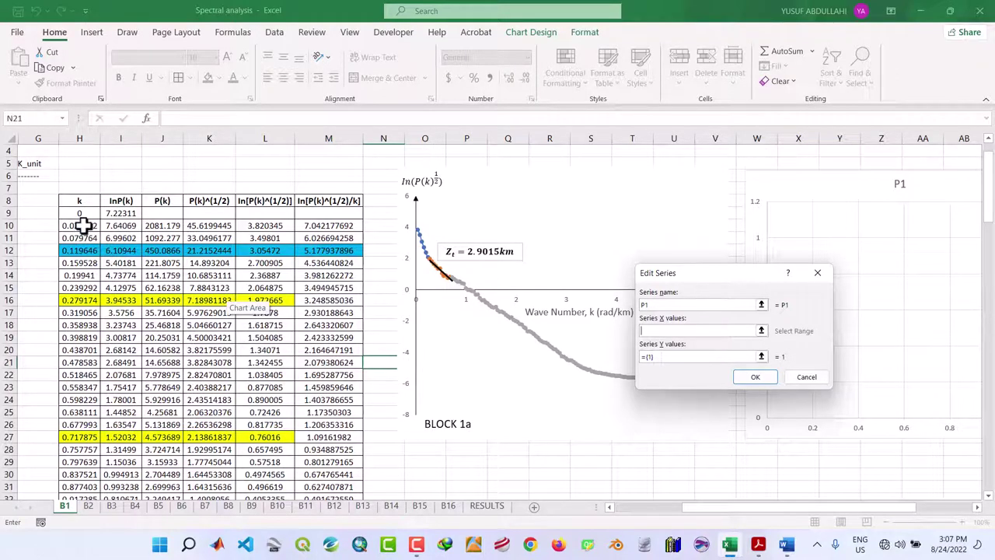
left_click_drag(81, 225, 81, 251)
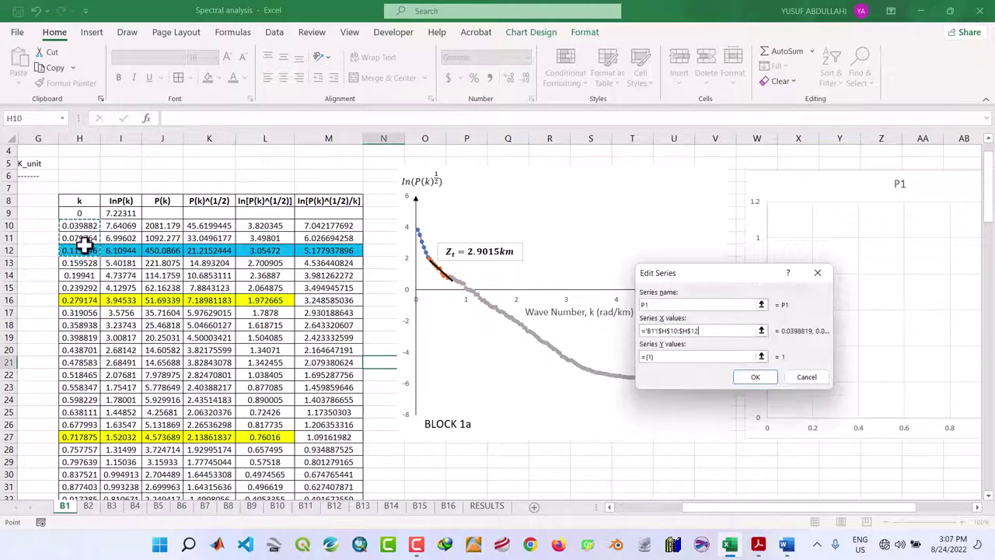
Set P1's Y values to the In[P(k)^(1/2)/k] cells M10:M12 and accept the series.
left_click(683, 357)
key("BackSpace")
key("BackSpace")
key("BackSpace")
key("BackSpace")
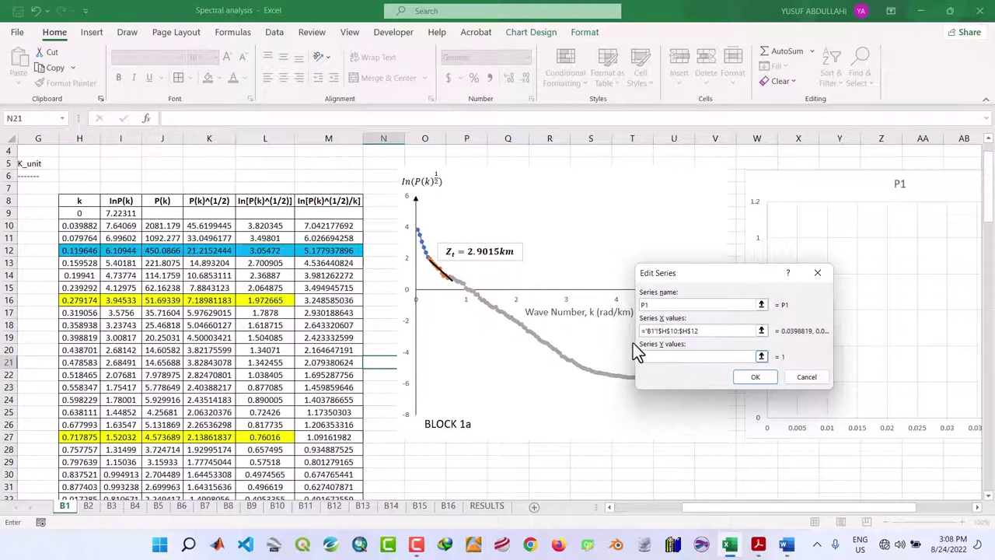
left_click_drag(334, 247, 335, 247)
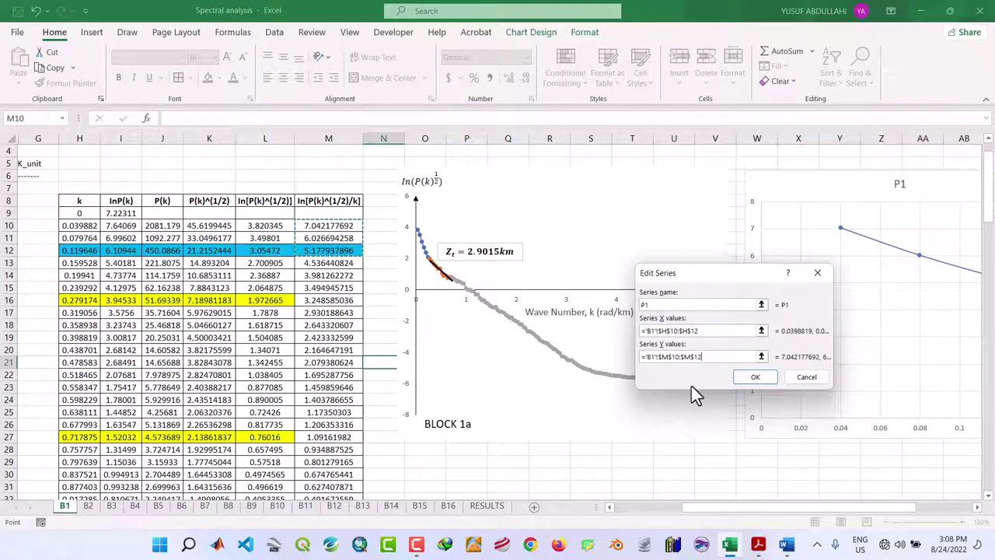
left_click(758, 379)
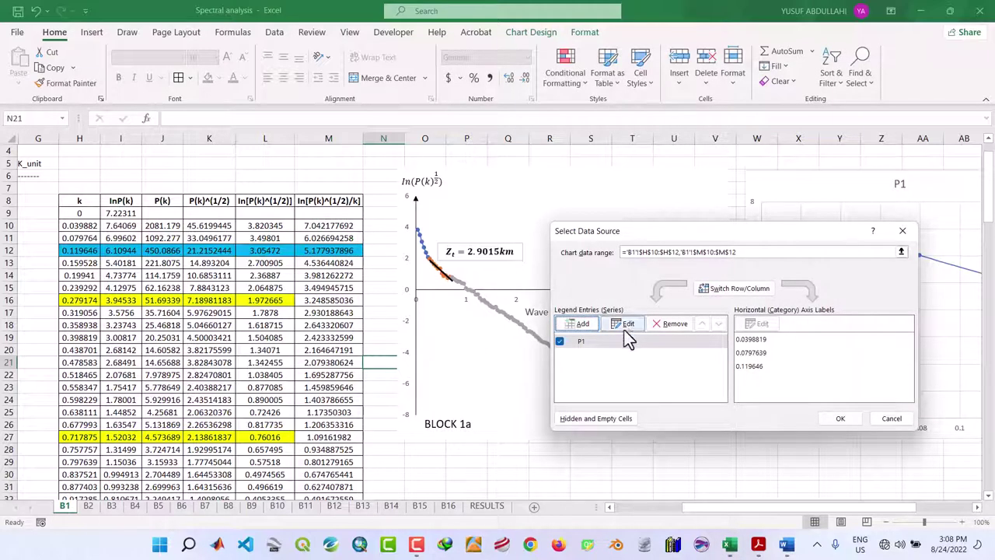
Add a second data series named P2, with the k values in H12:H135 as X values.
left_click(580, 325)
type("P2")
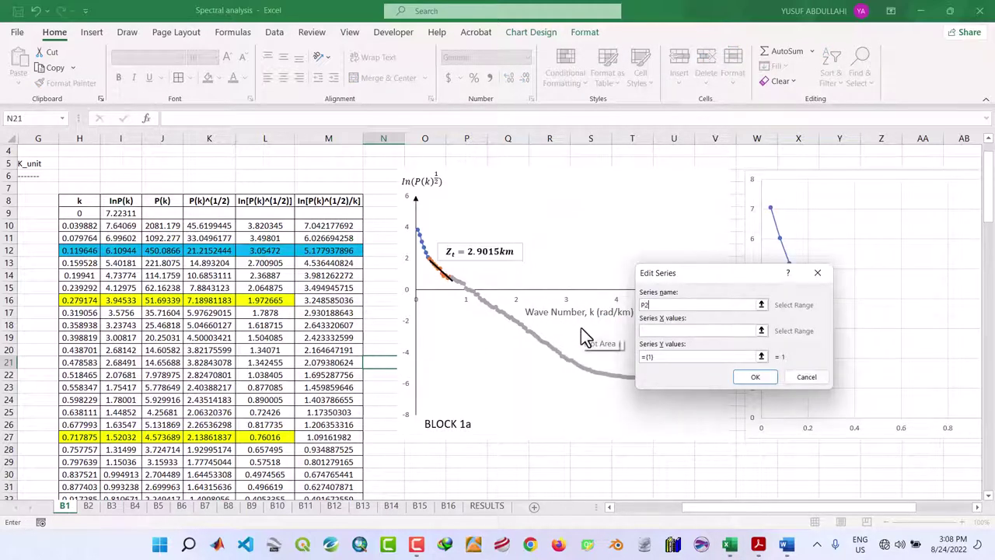
left_click(680, 330)
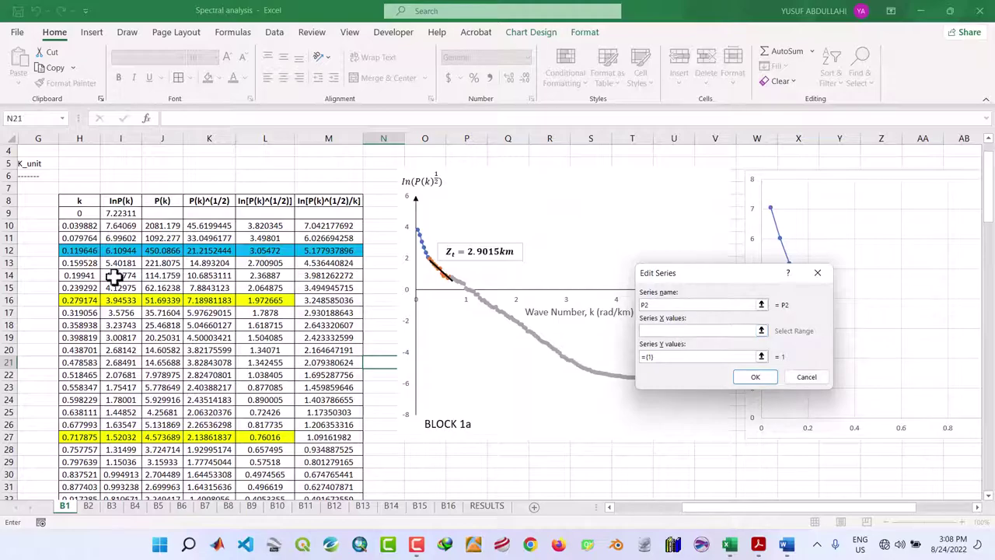
left_click_drag(82, 251, 84, 478)
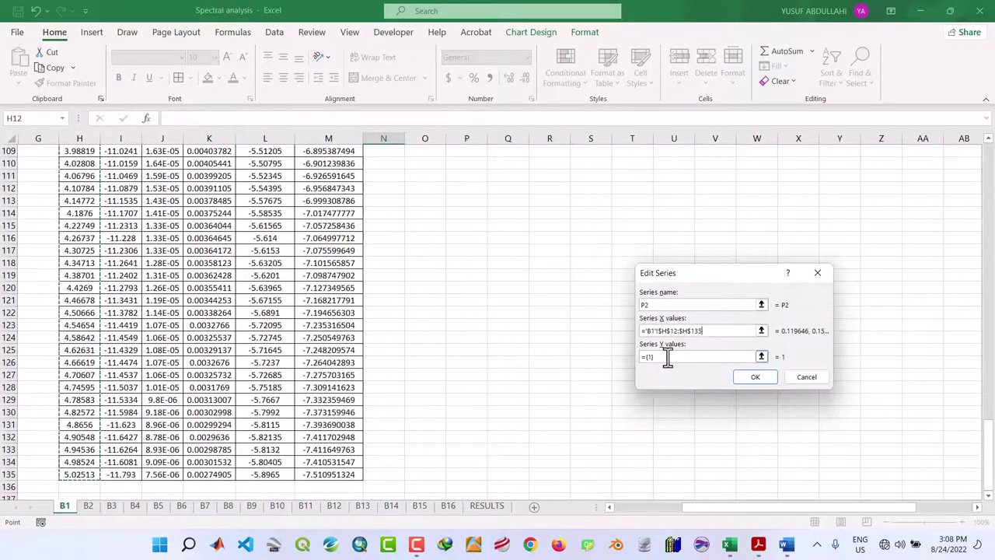
Set P2's Y values to the In[P(k)^(1/2)/k] cells M12:M135 and apply the chart data.
key("BackSpace")
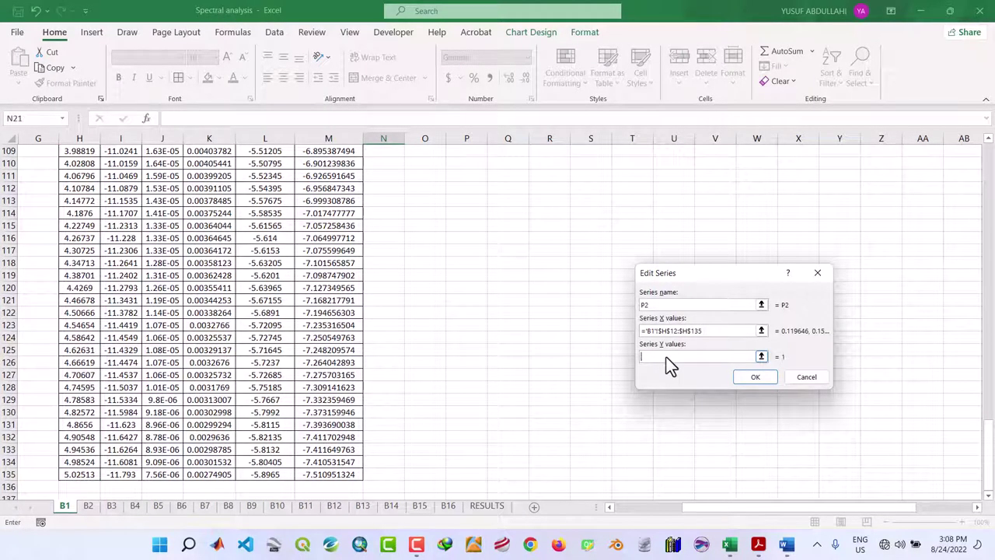
scroll(478, 332, "up", 17)
scroll(320, 278, "up", 19)
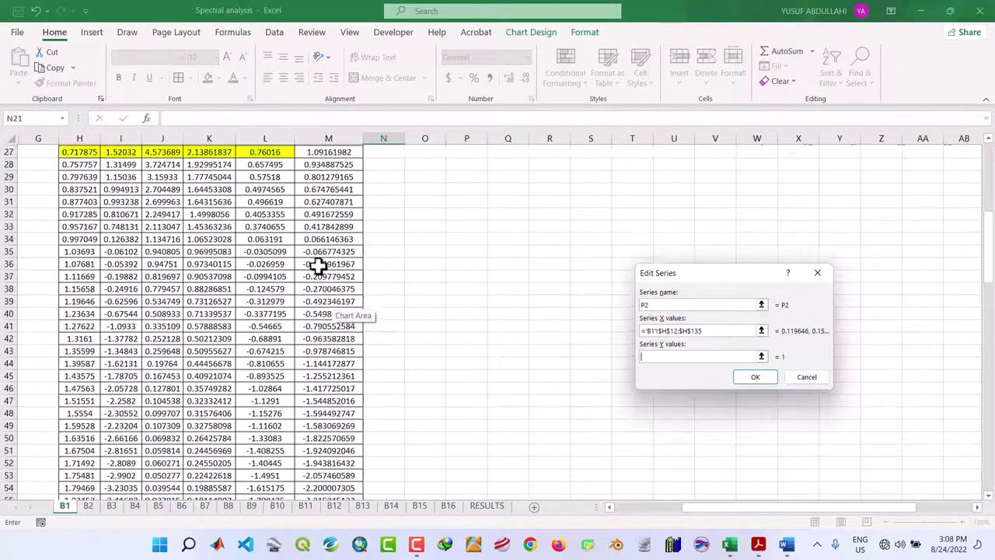
left_click_drag(329, 287, 329, 475)
scroll(416, 409, "up", 2)
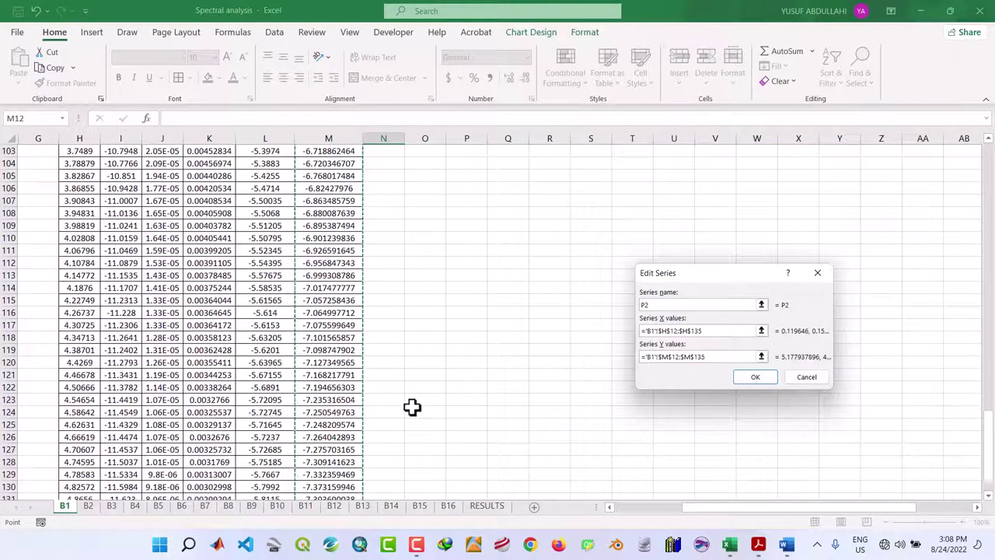
scroll(412, 406, "up", 8)
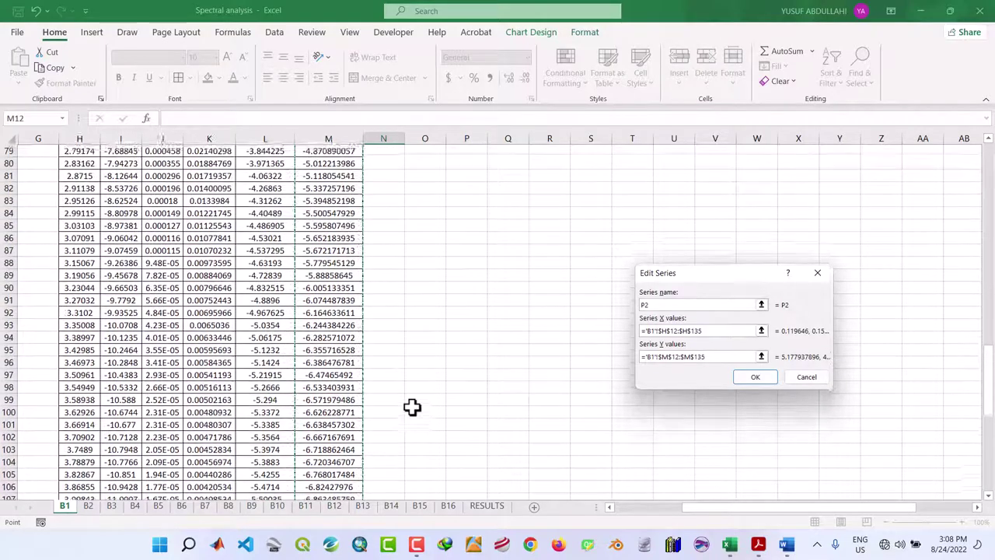
scroll(412, 407, "up", 11)
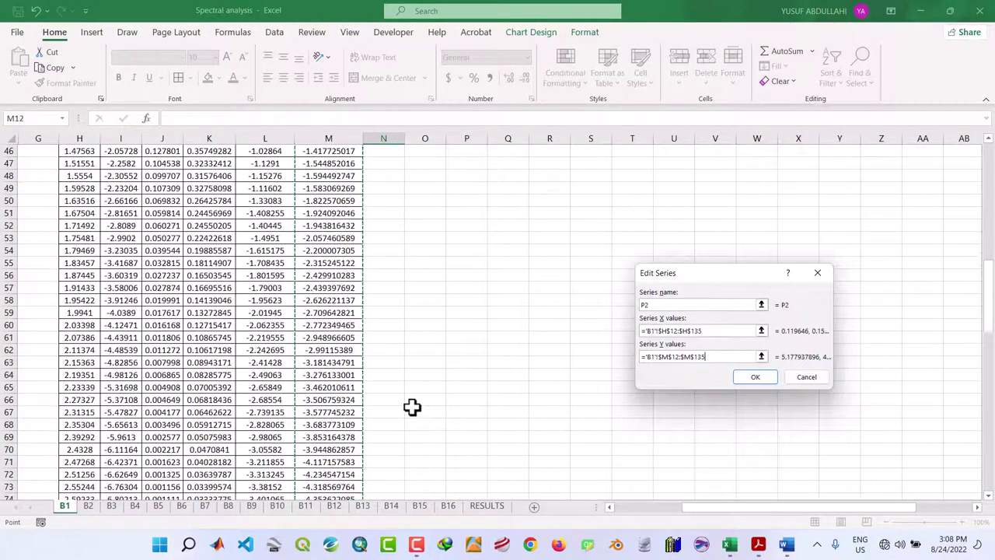
scroll(412, 406, "up", 15)
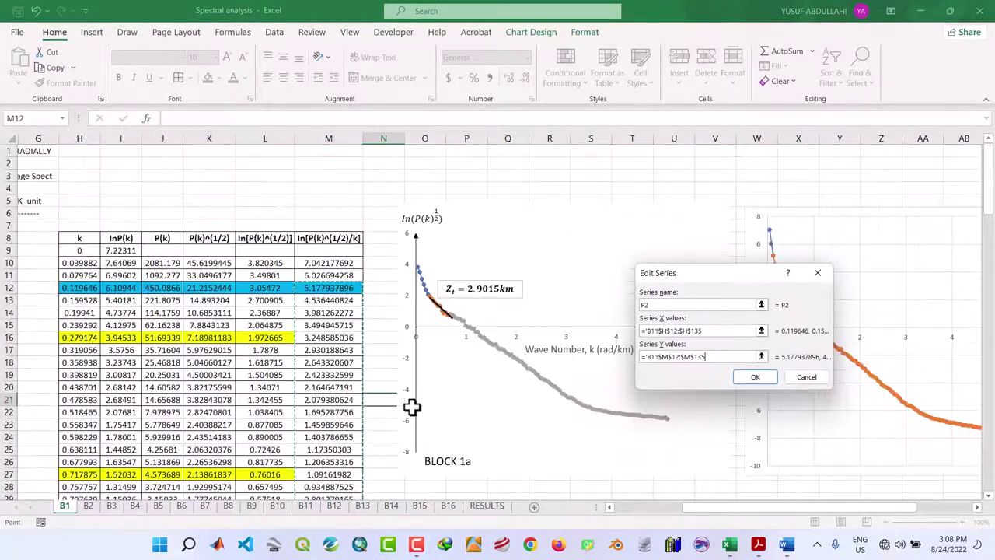
left_click(755, 377)
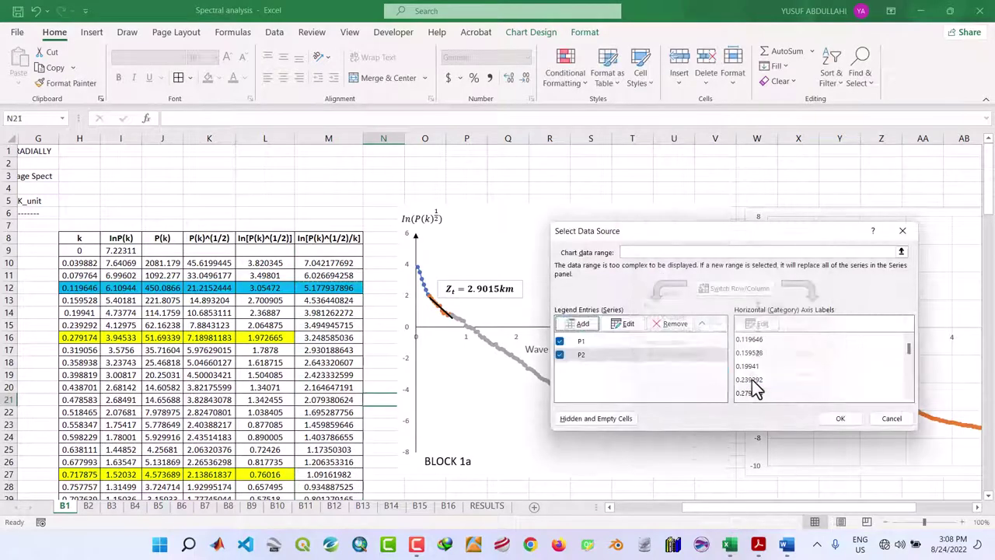
left_click(842, 420)
Delete the horizontal and vertical major gridlines from the new spectral chart.
left_click(977, 507)
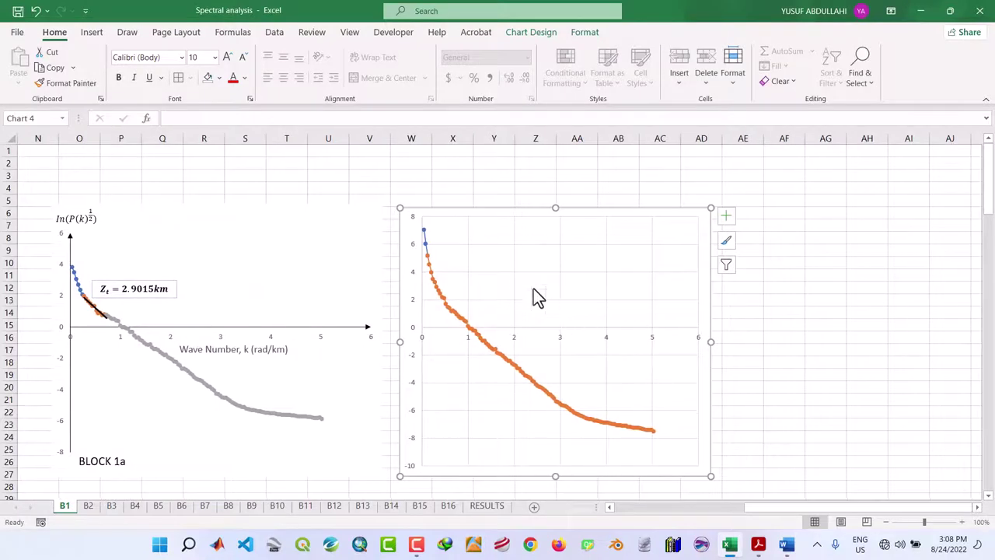
left_click(520, 271)
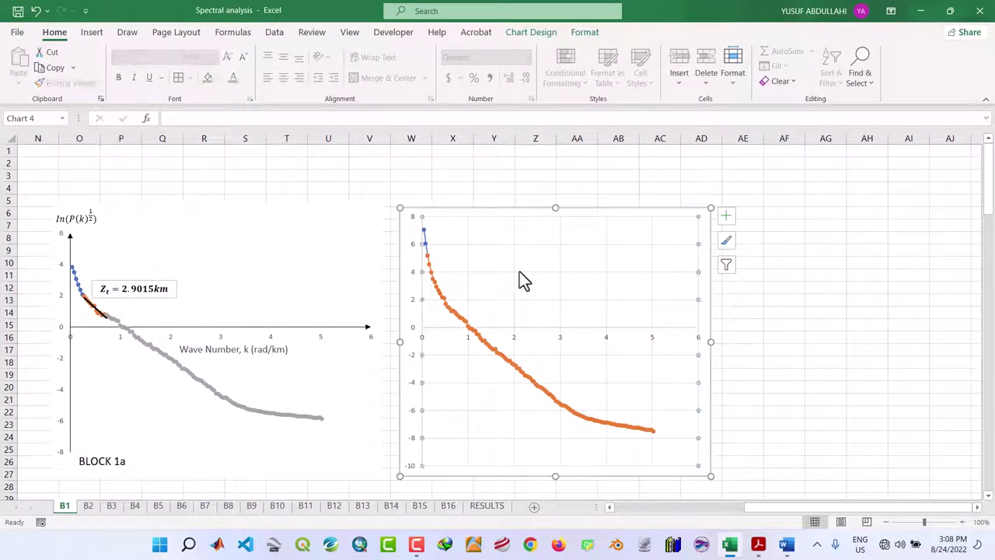
left_click(515, 270)
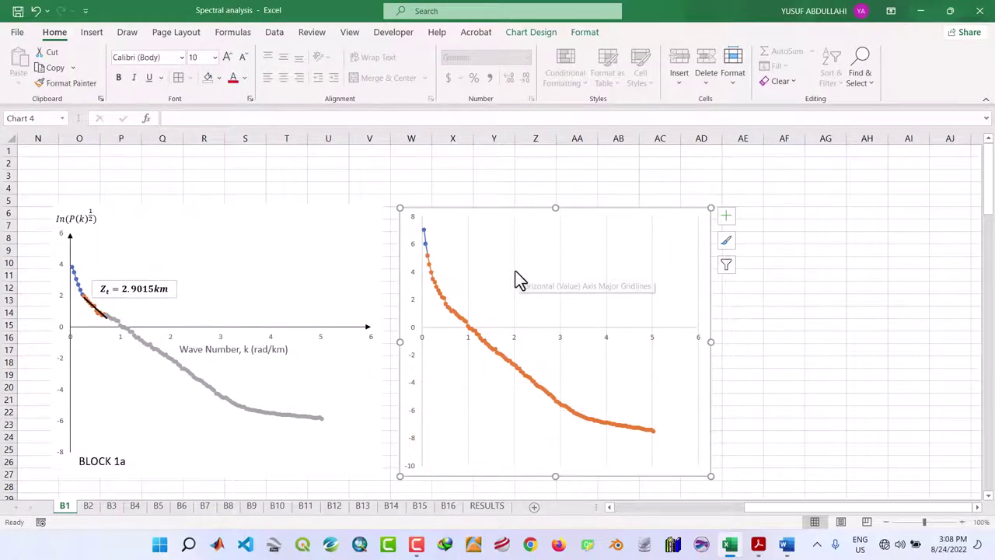
key("Delete")
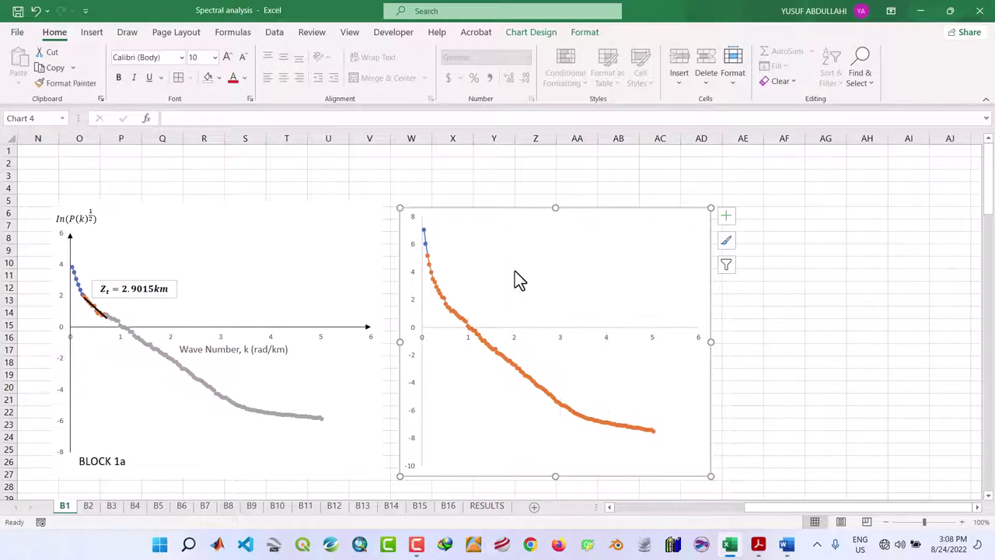
Format the new chart's horizontal axis as a black line with an arrowhead at its end.
double_click(536, 327)
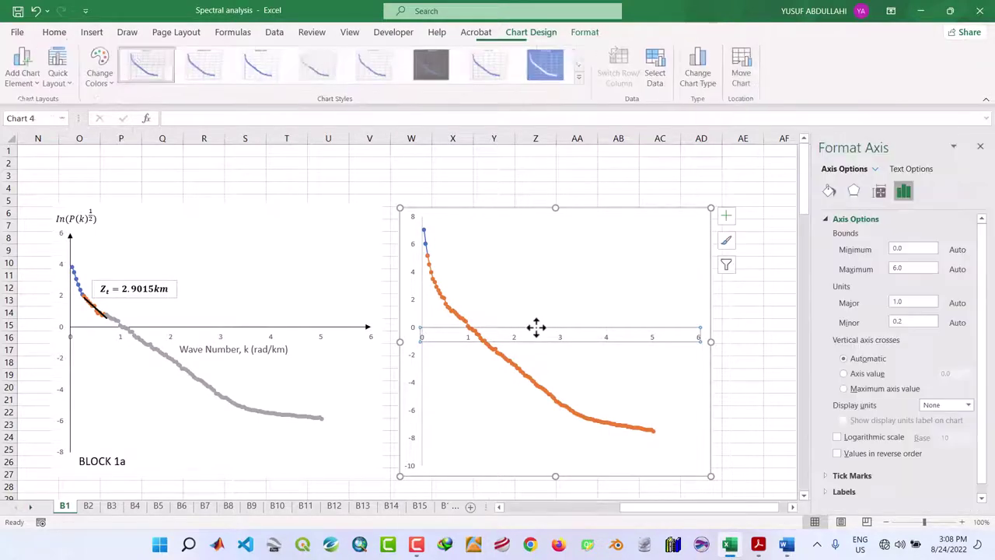
left_click(834, 195)
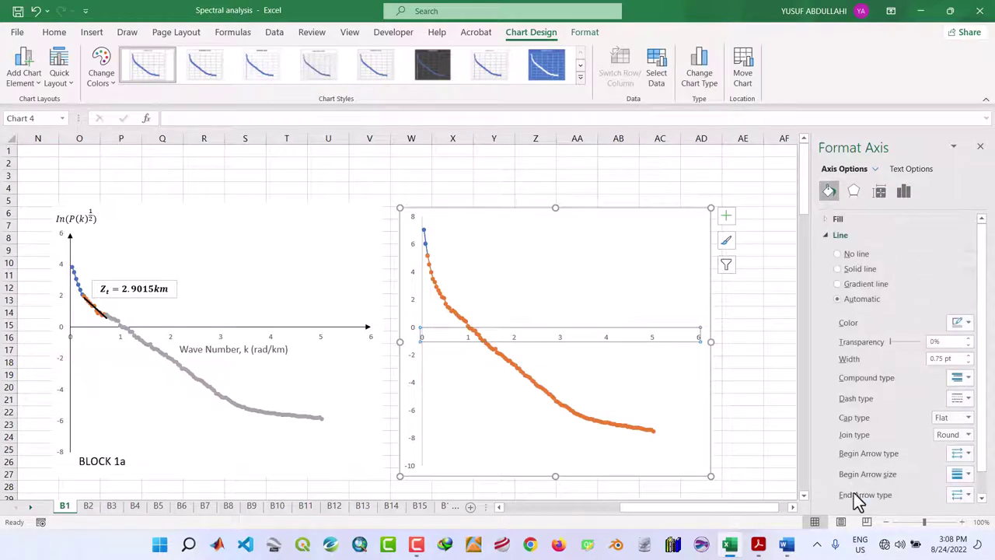
left_click(969, 495)
left_click(962, 458)
left_click(964, 322)
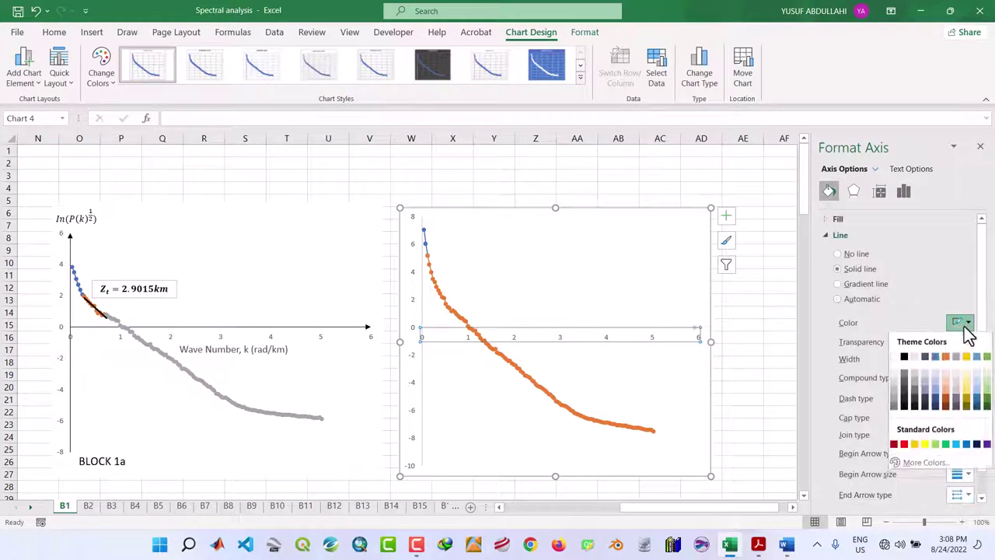
left_click(906, 357)
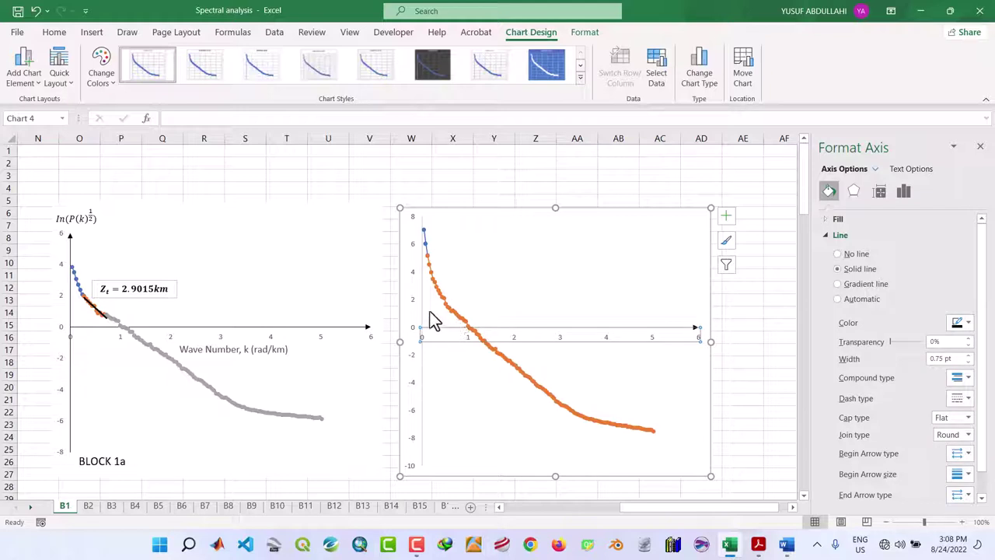
Give the new chart's vertical axis a black line with an arrowhead at its upper end.
left_click(422, 311)
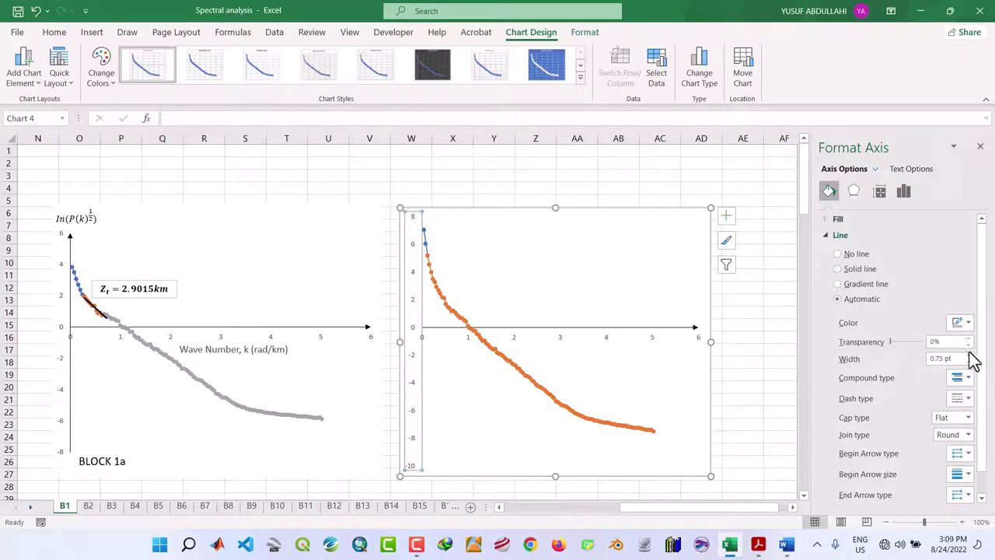
left_click(964, 495)
left_click(959, 460)
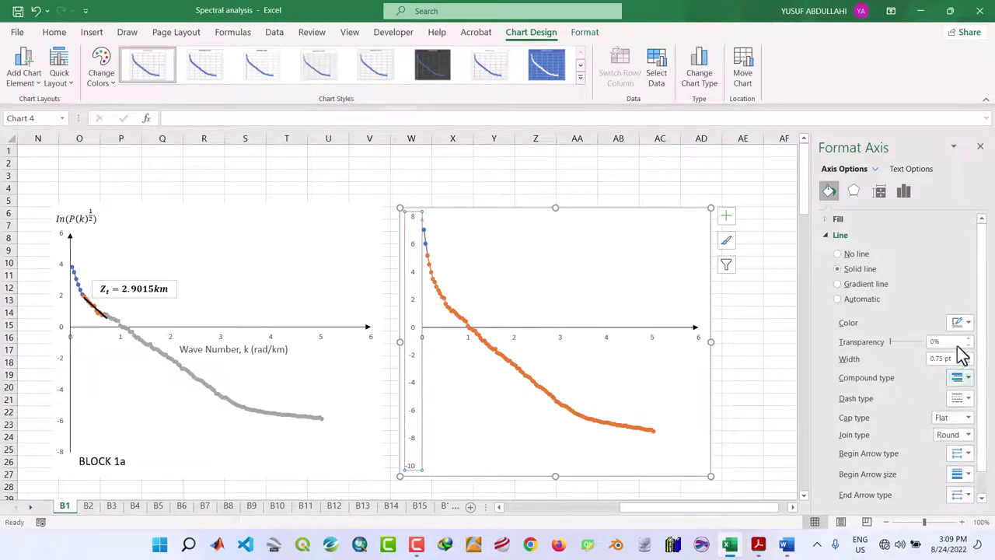
left_click(964, 323)
left_click(905, 359)
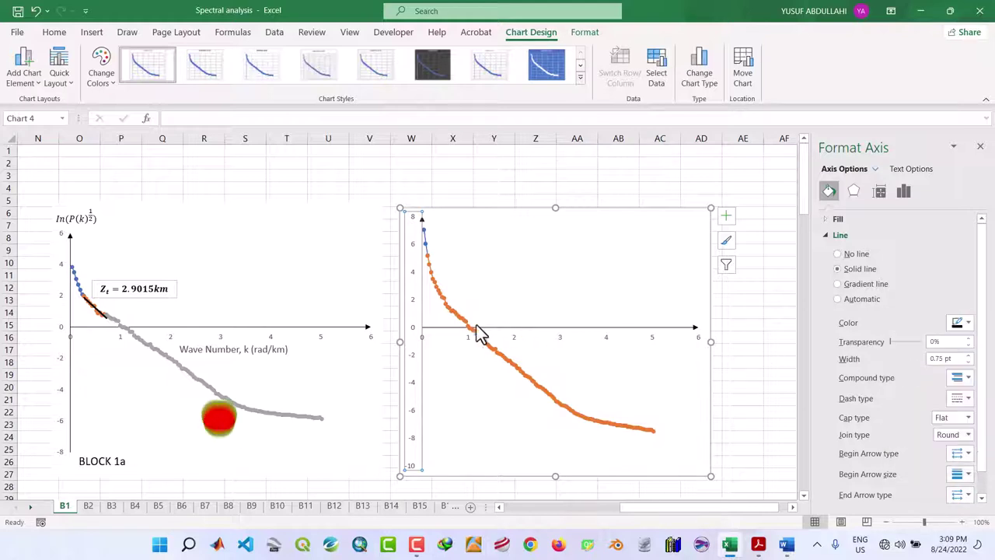
Add a linear trendline to the P1 series and display its equation on the chart.
left_click(430, 251)
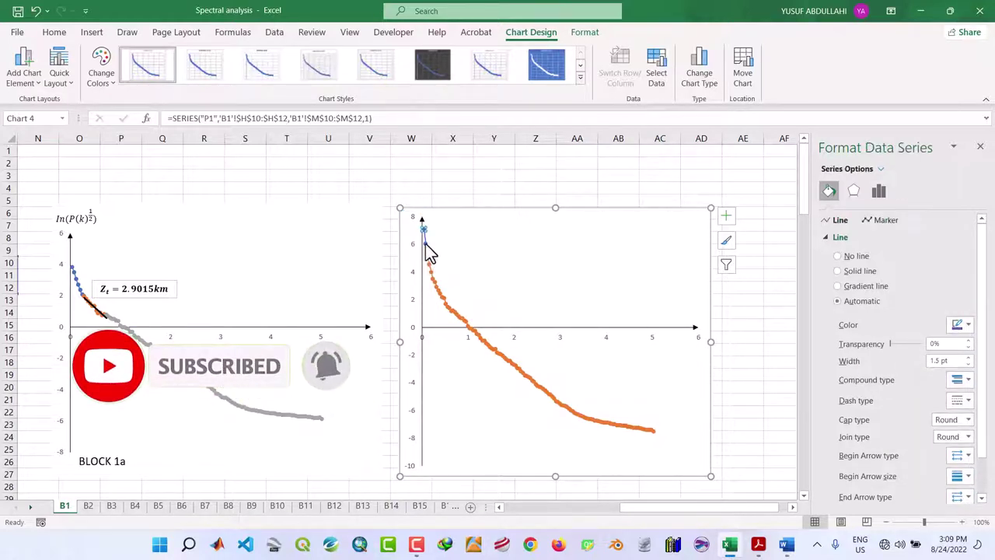
right_click(430, 251)
left_click(471, 371)
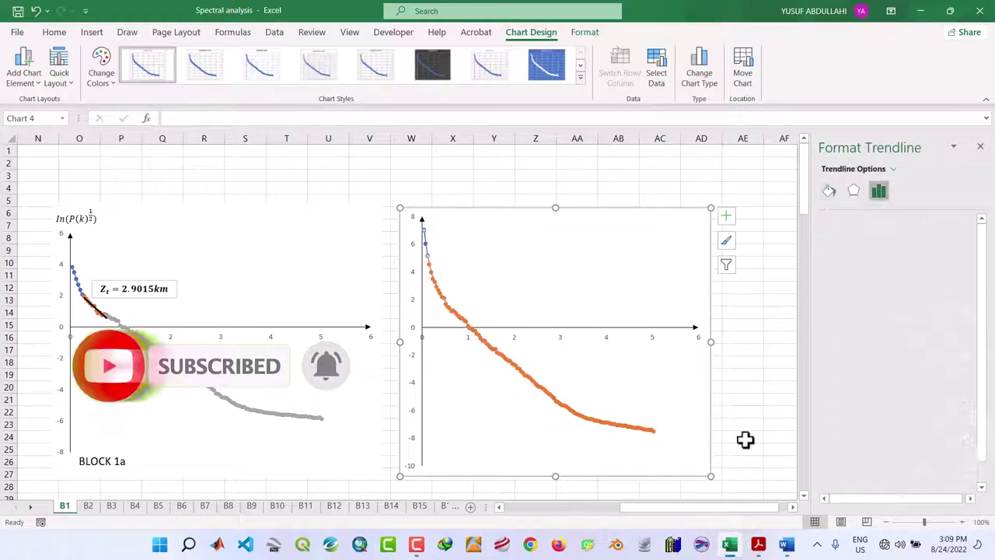
left_click(838, 489)
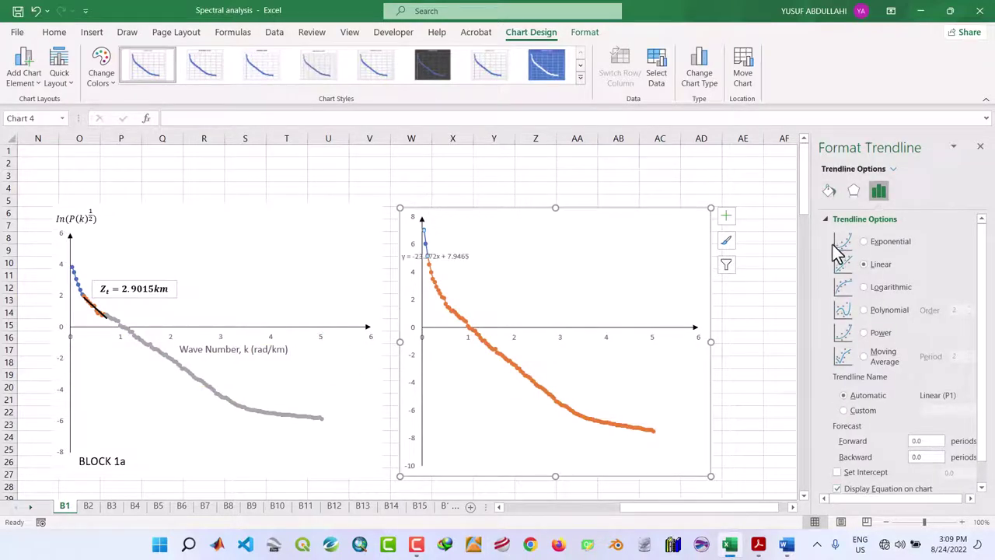
Format the P1 trendline as a solid black line 1.75 pt wide with a solid dash type.
left_click(829, 191)
left_click(838, 252)
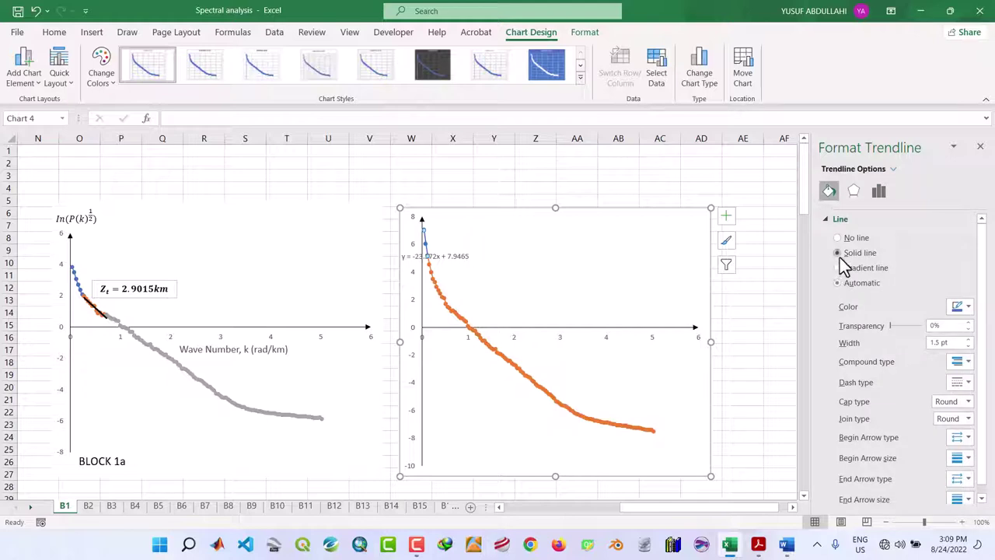
left_click(968, 382)
left_click(955, 406)
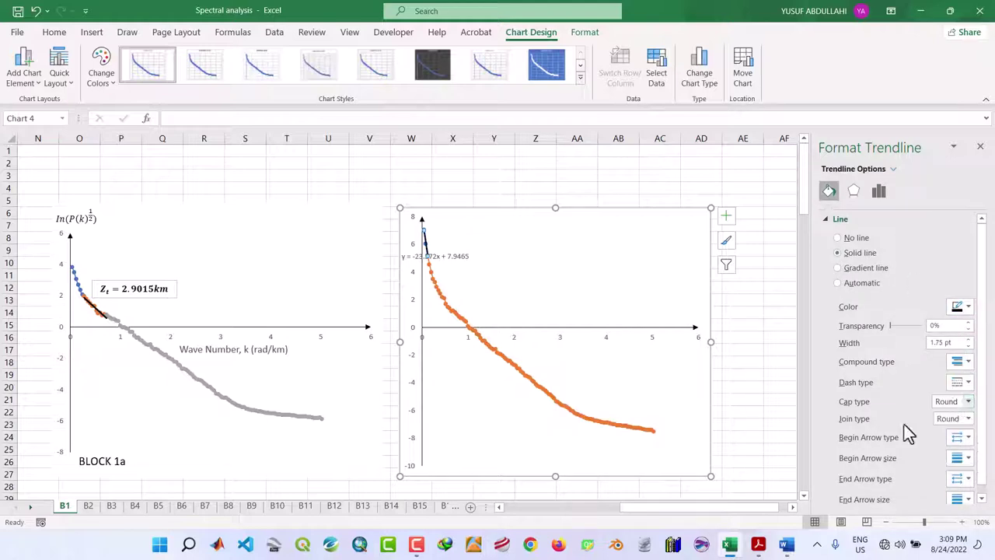
Move the trendline equation label clear of the curve and remove the new chart's outer border.
left_click(453, 257)
left_click_drag(453, 248, 502, 242)
scroll(753, 347, "down", 1)
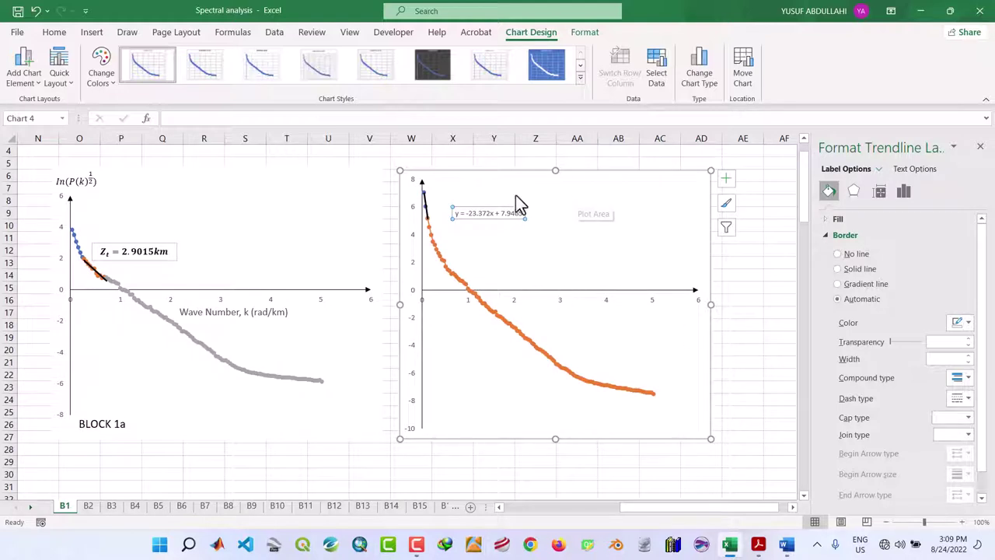
left_click(458, 430)
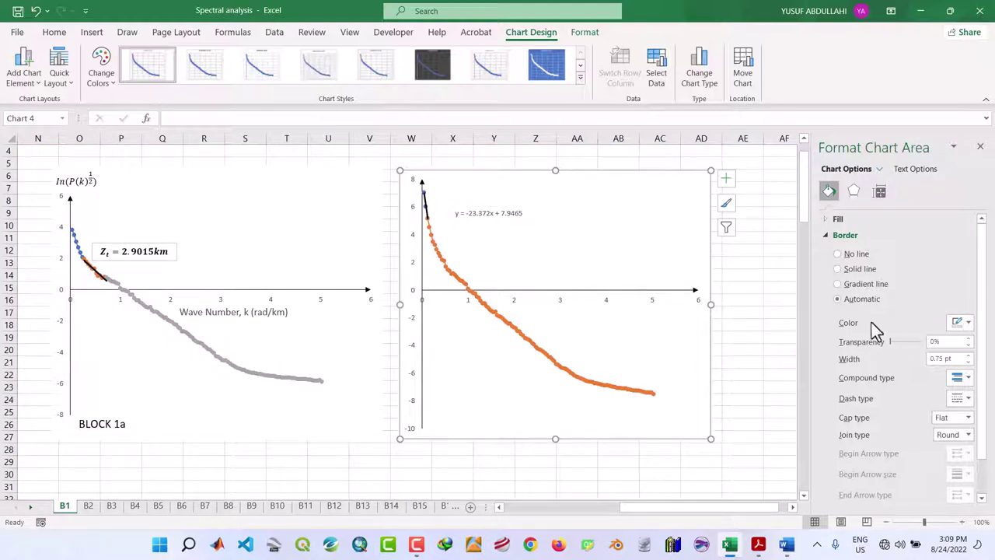
left_click(743, 360)
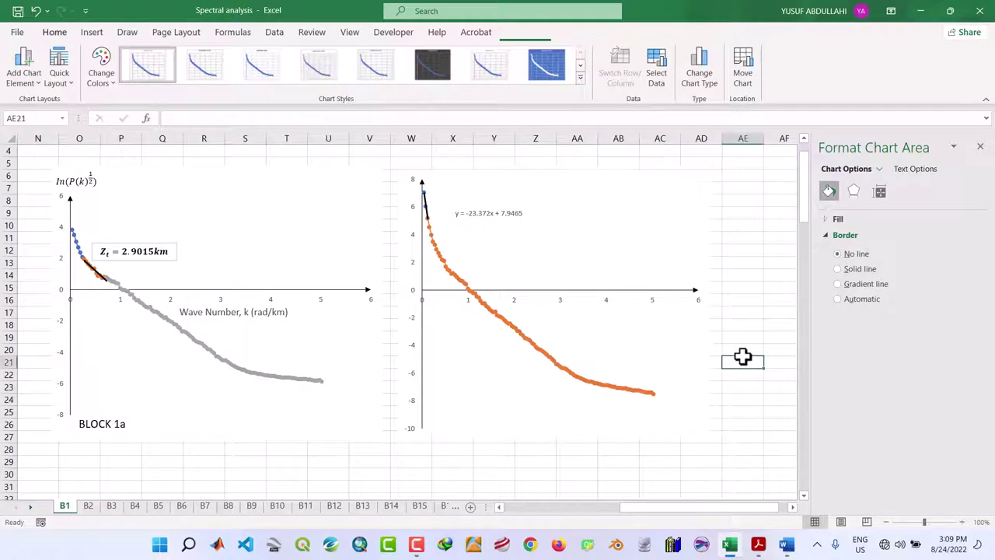
Copy the BLOCK 1a text box from the first chart and paste it into the new chart.
left_click(124, 422)
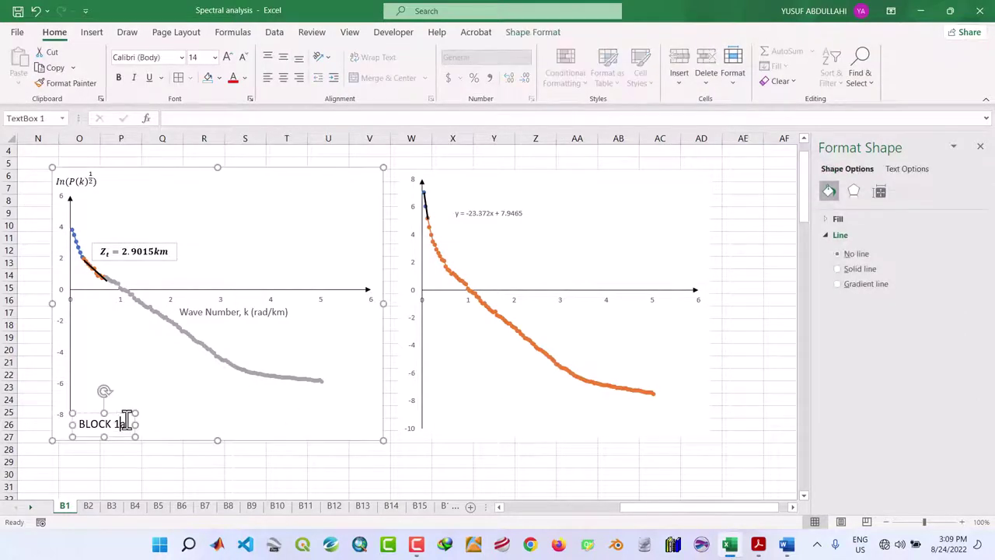
left_click(128, 418)
left_click(130, 420)
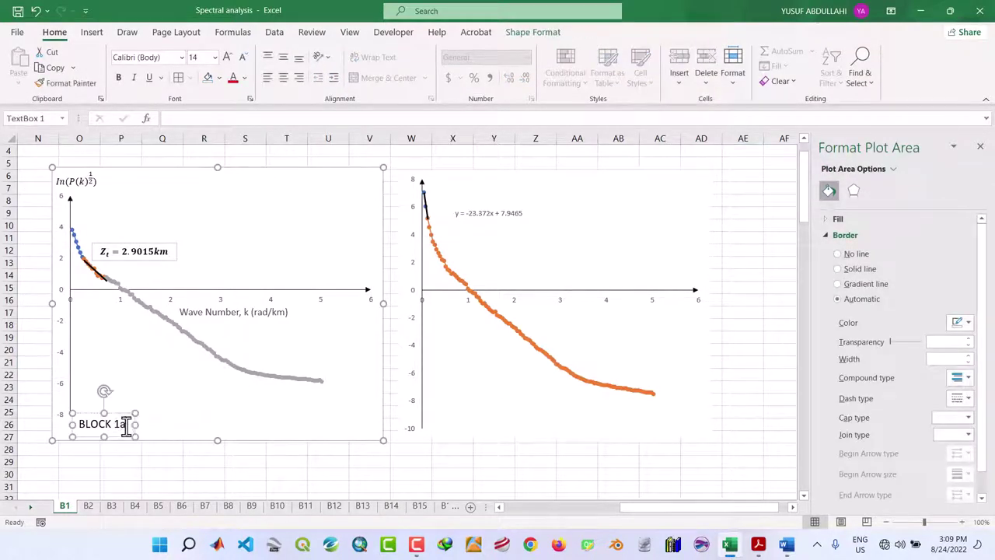
left_click(129, 418)
left_click(125, 417)
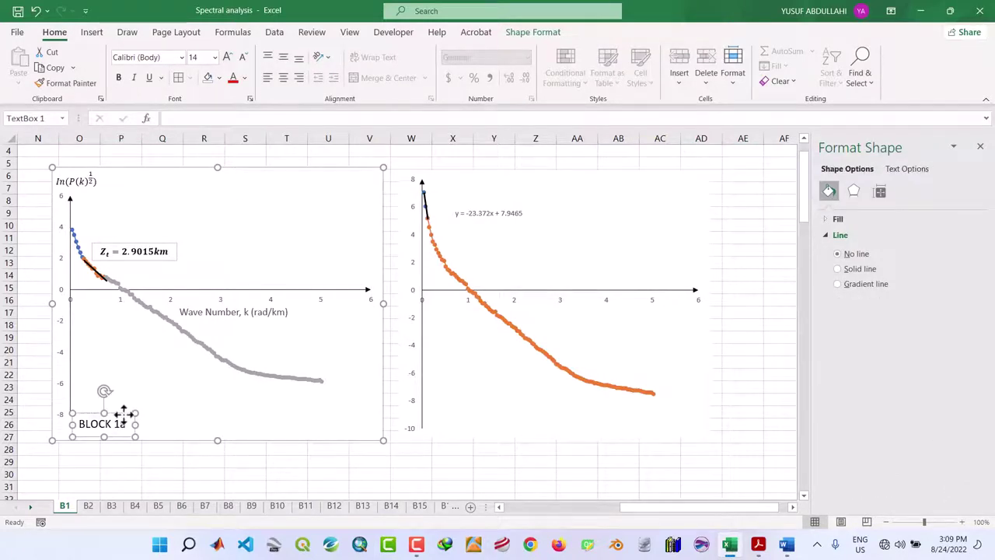
key("ctrl+c")
left_click(469, 422)
key("ctrl+v")
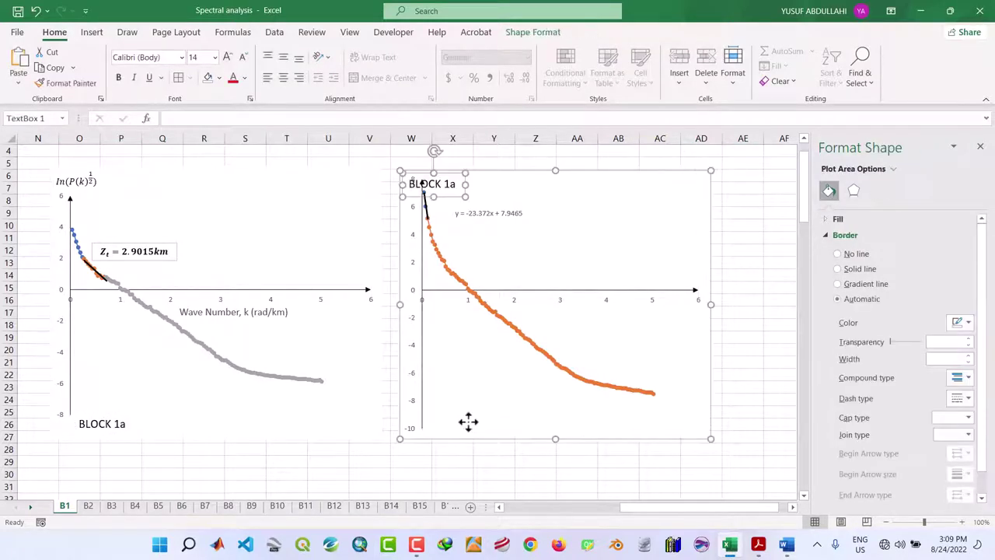
Place the pasted label at the new chart's lower edge near the vertical axis and change its text to BLOCK 1b.
left_click_drag(455, 175, 446, 256)
key("ctrl+z")
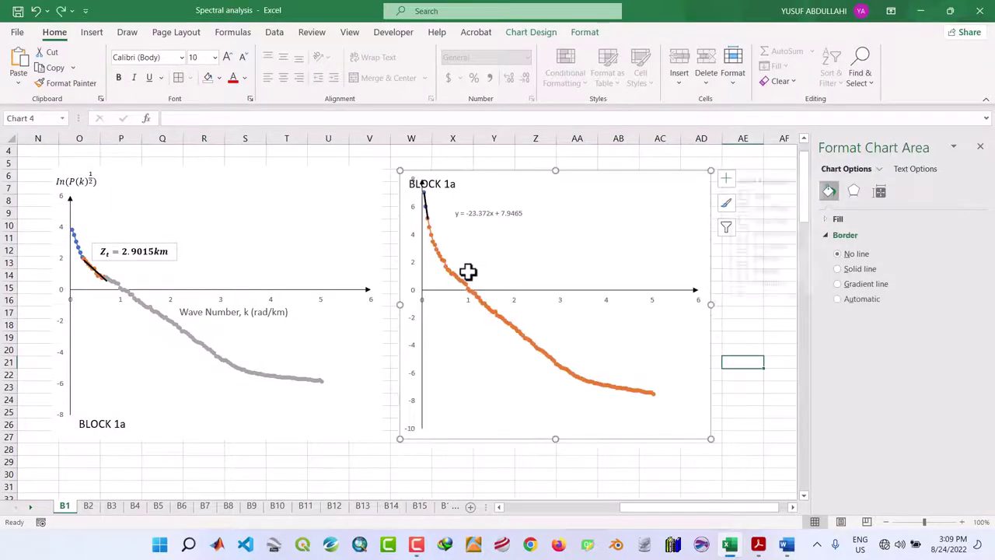
left_click(426, 185)
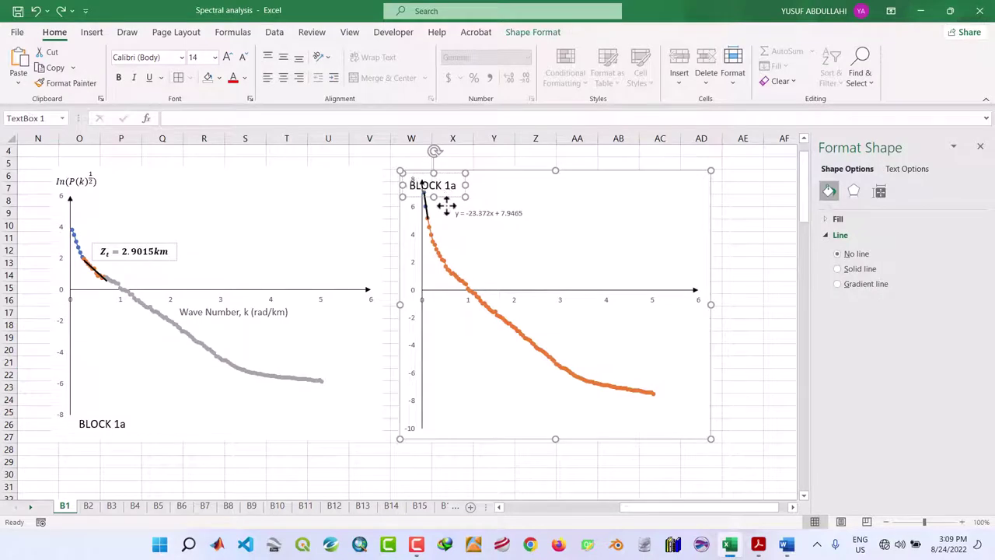
left_click_drag(445, 199, 474, 444)
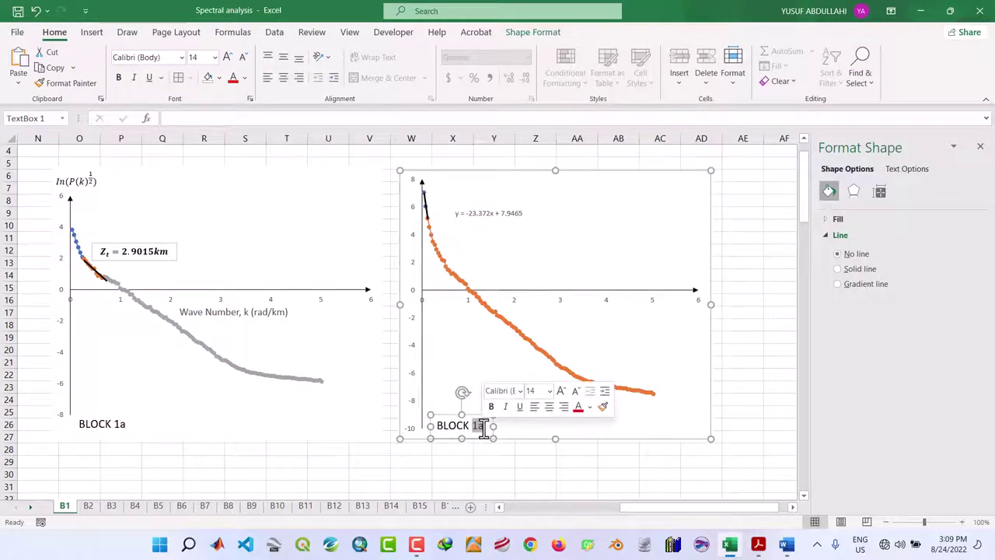
left_click(484, 427)
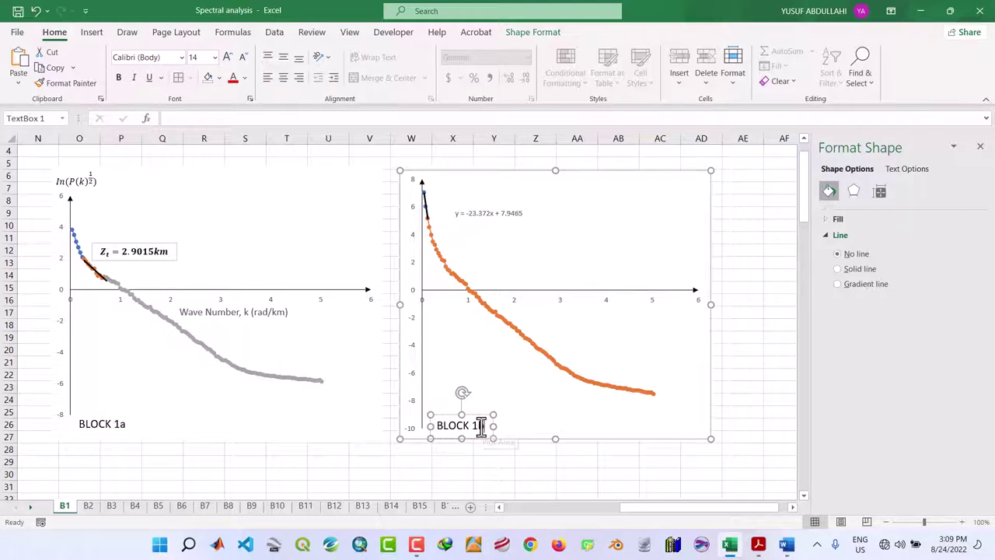
left_click(777, 400)
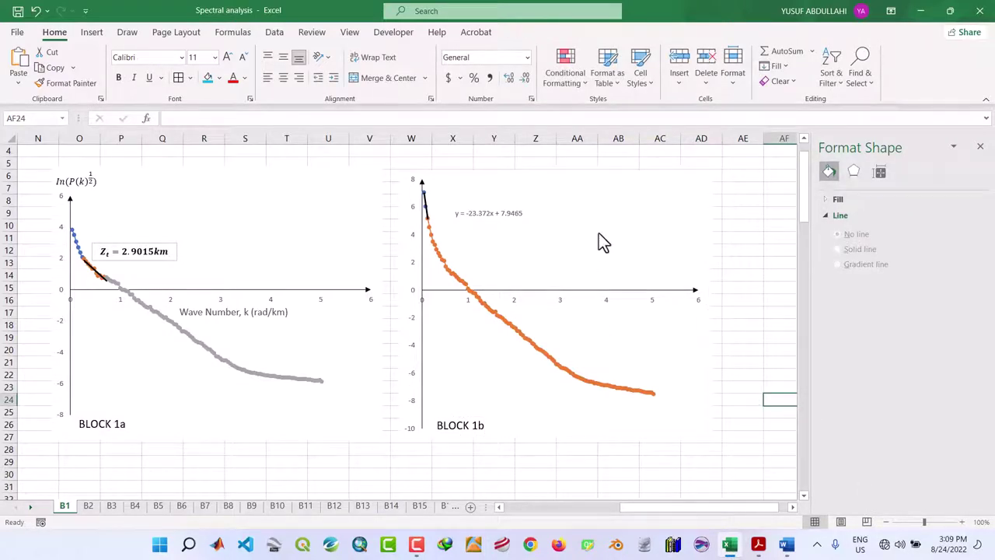
Add a primary horizontal axis title to the BLOCK 1b chart reading "Wave Number , k (rad/km)".
left_click(598, 194)
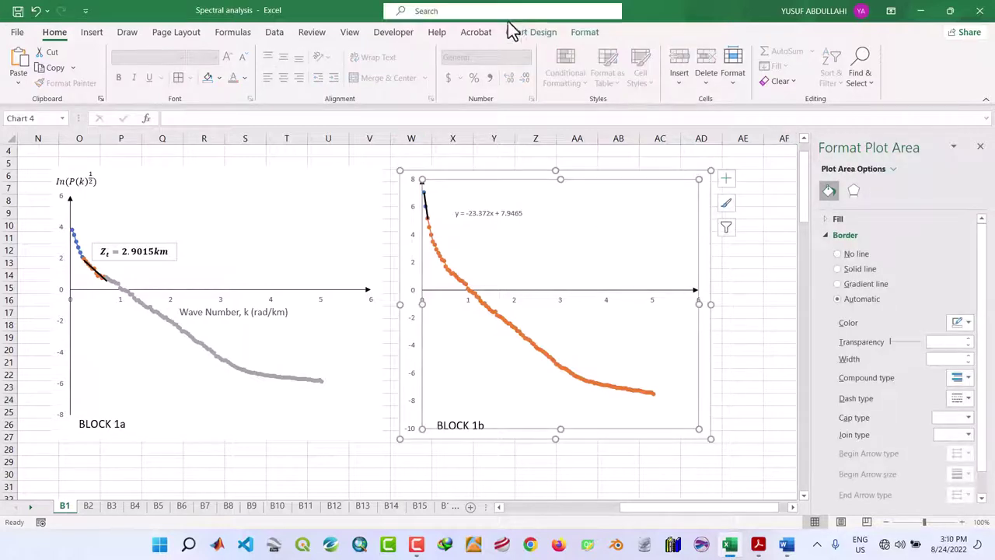
left_click(529, 32)
left_click(33, 84)
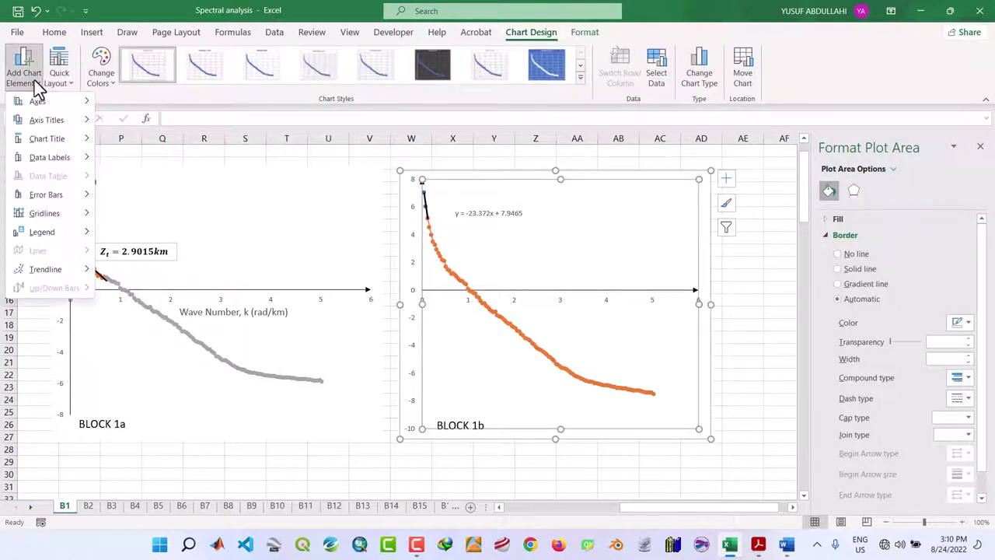
mouse_move(54, 122)
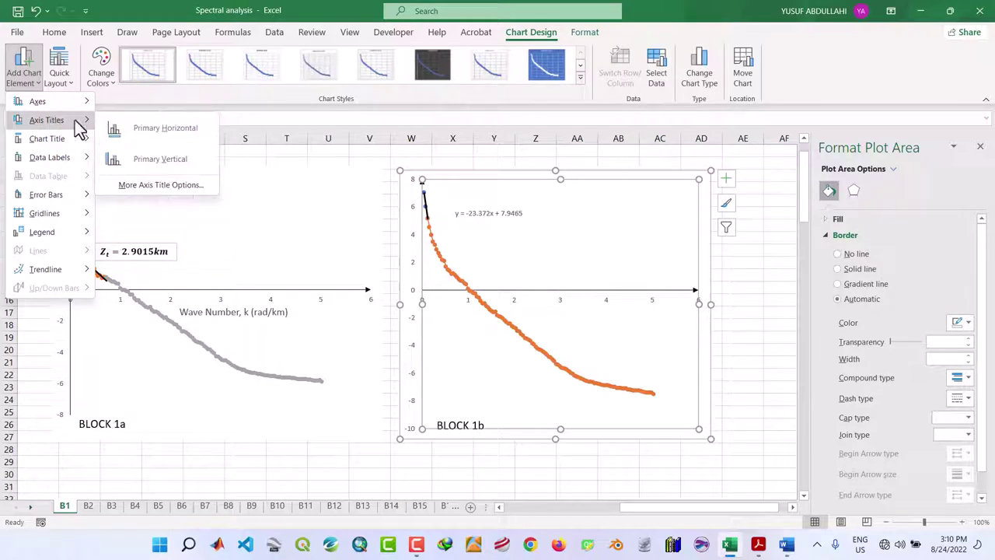
left_click(144, 134)
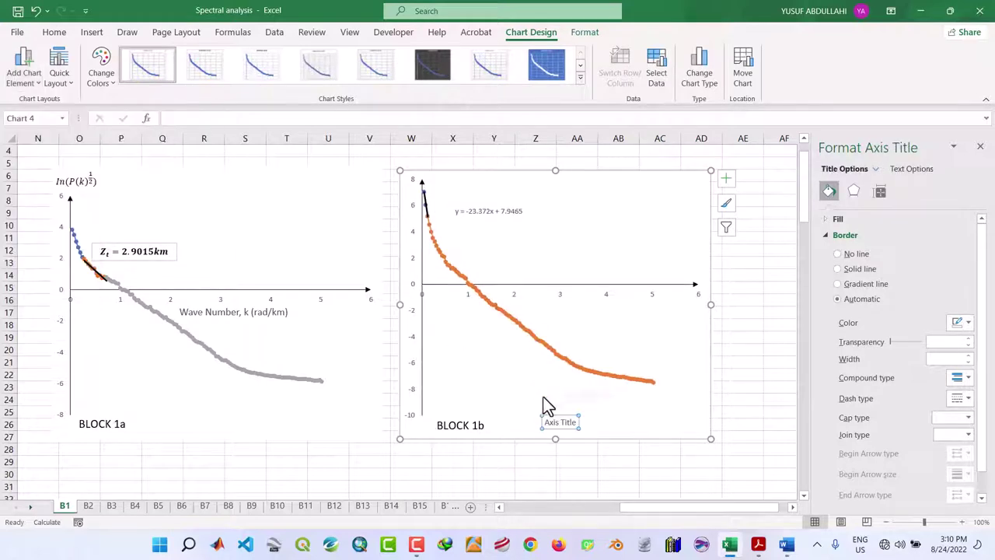
left_click_drag(545, 422, 574, 432)
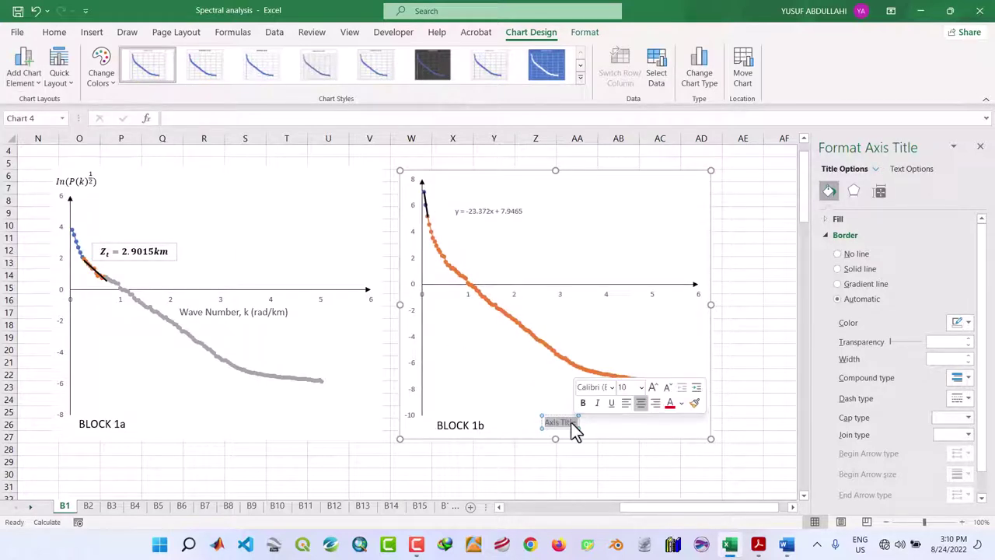
type("Wave")
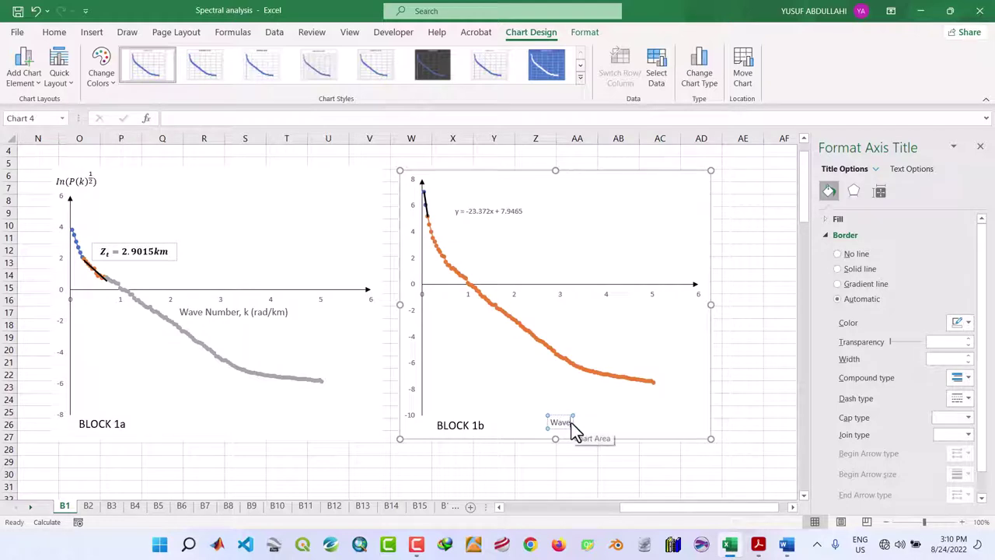
type(" Number")
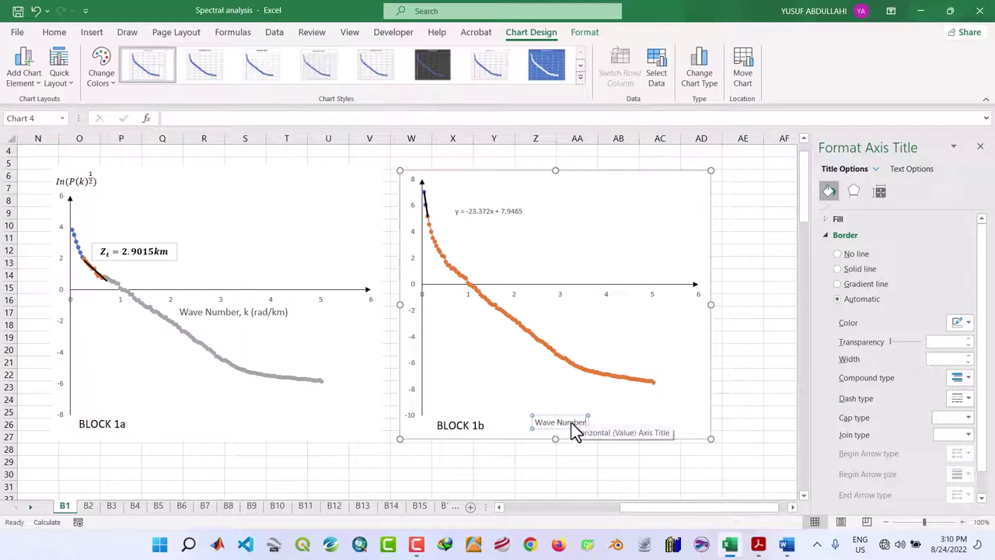
type(", k (rad")
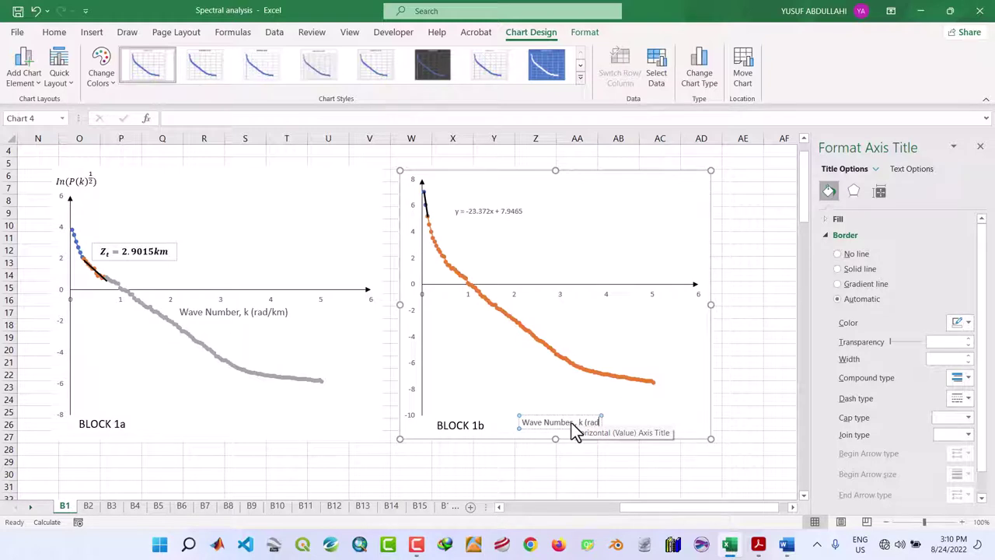
type("/km)")
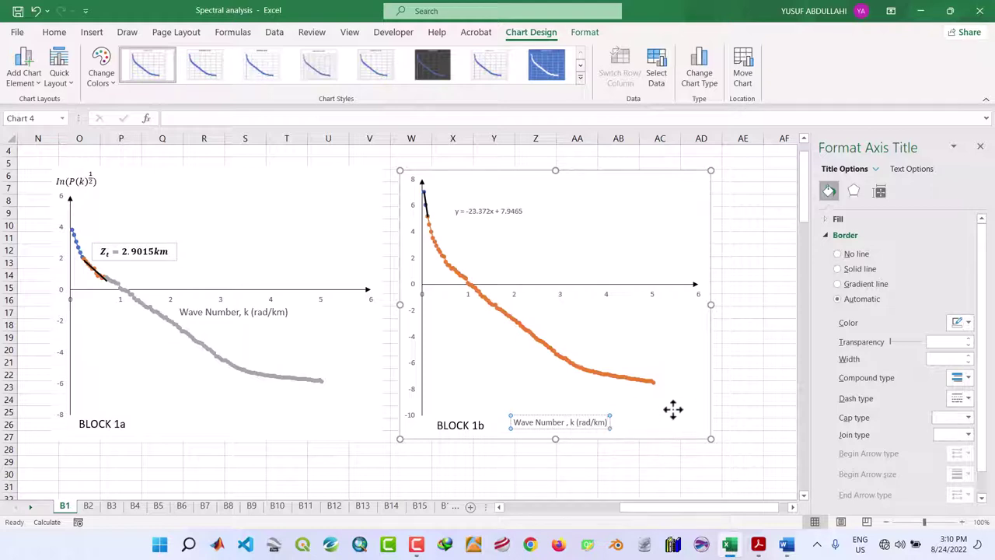
Enlarge the horizontal axis title's font and move the title just below the BLOCK 1b chart's horizontal axis.
left_click(671, 407)
left_click(587, 420)
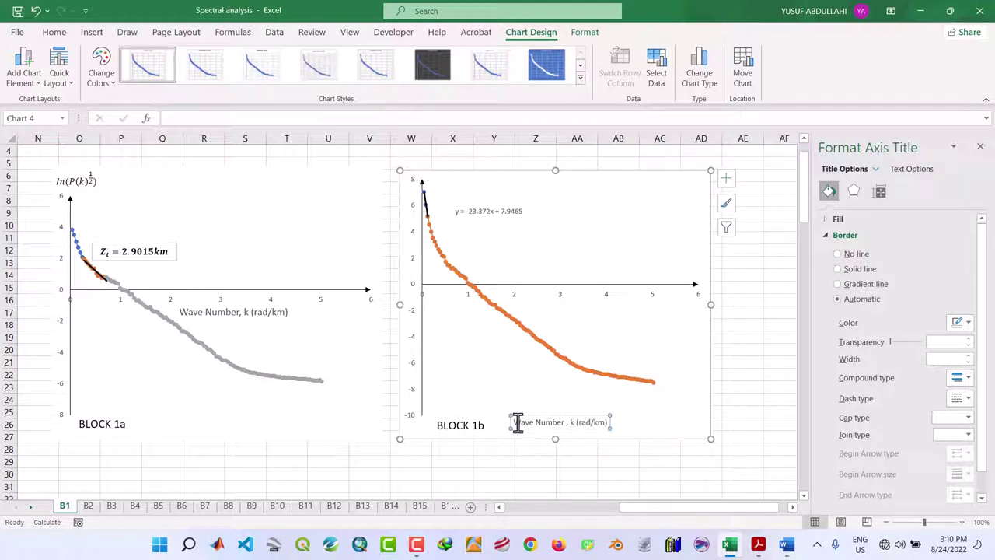
left_click_drag(517, 422, 611, 422)
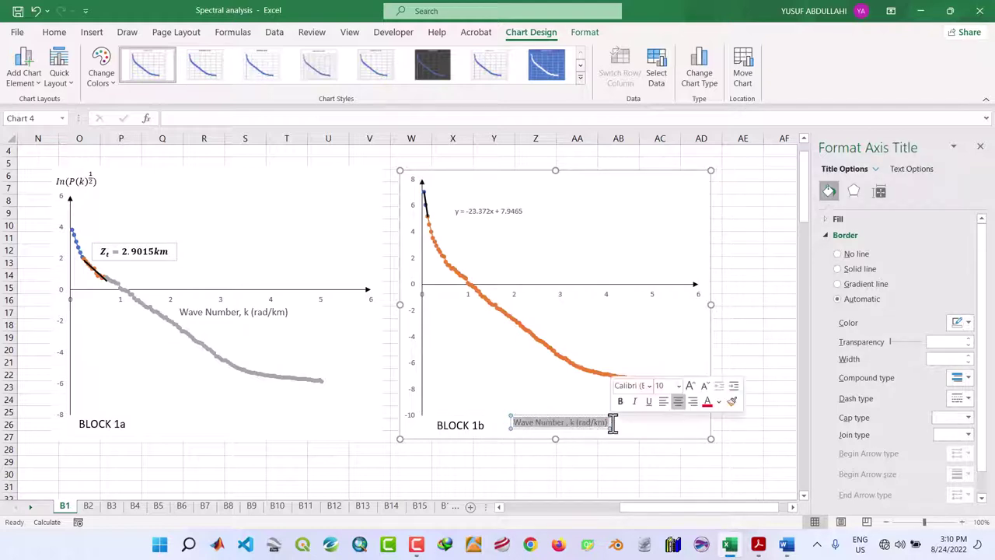
left_click(680, 387)
left_click(671, 152)
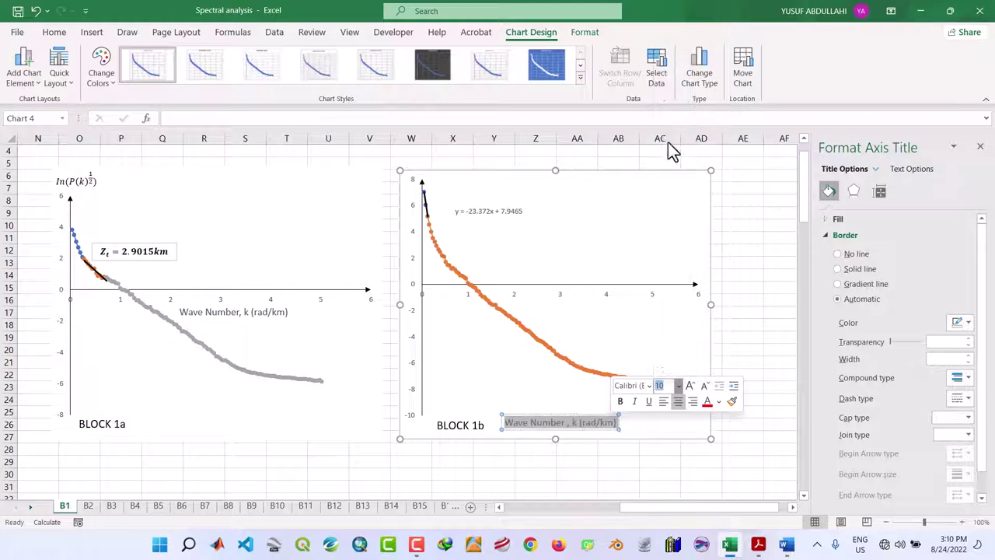
left_click(583, 417)
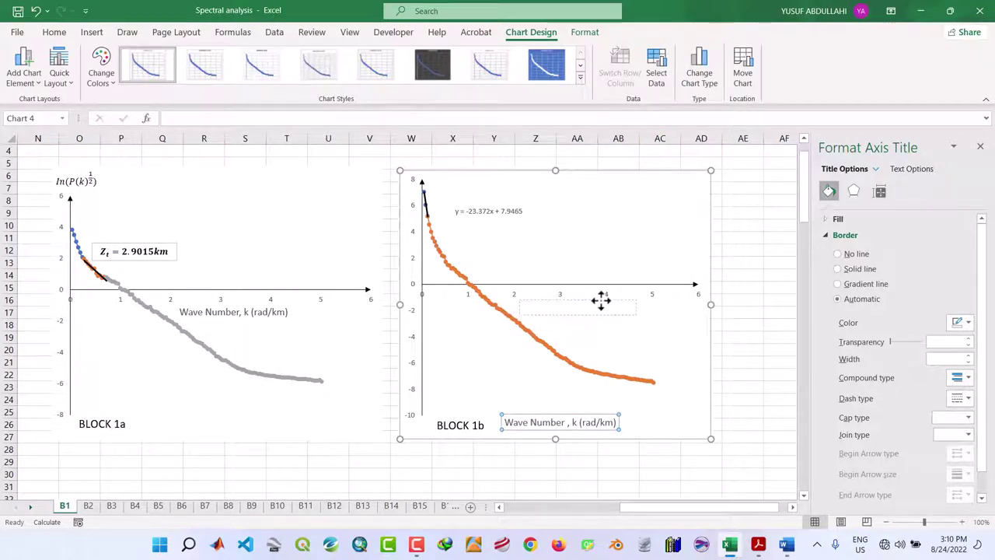
left_click_drag(601, 302, 602, 304)
left_click(752, 353)
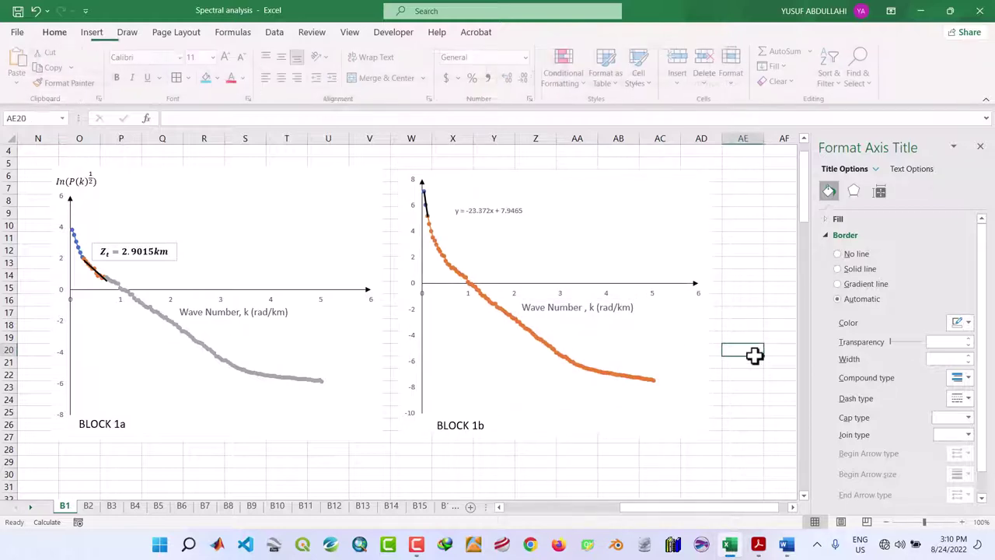
Copy the boxed Zt depth label from the BLOCK 1a chart into the BLOCK 1b chart and change it to Z0 = 23.372km.
left_click(161, 258)
left_click(164, 250)
left_click(168, 242)
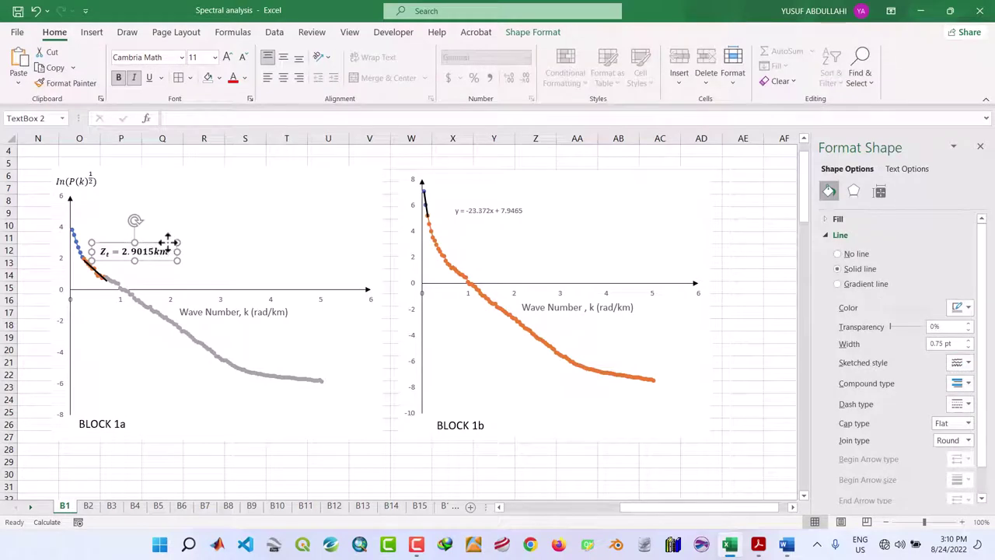
key("ctrl+c")
left_click(558, 249)
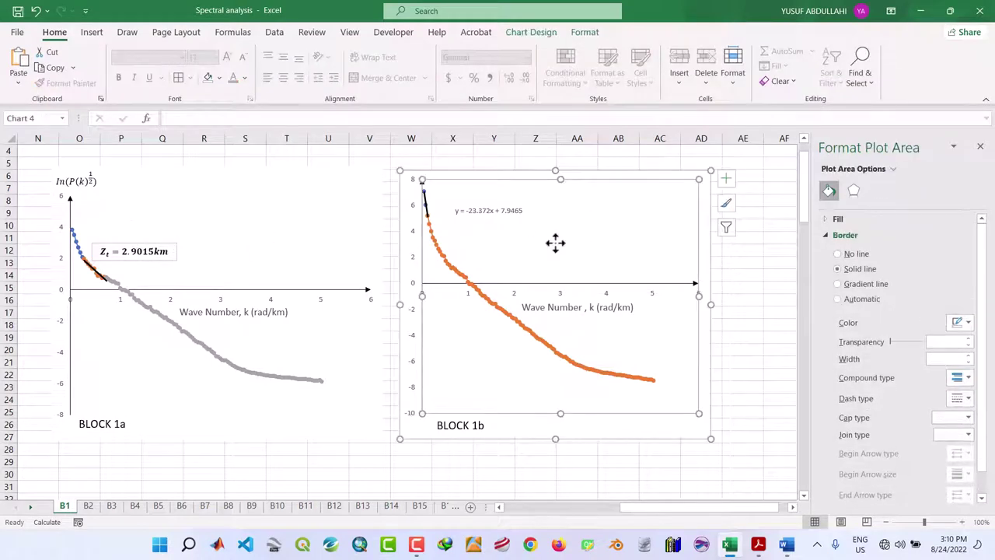
key("ctrl+v")
left_click_drag(465, 172, 507, 238)
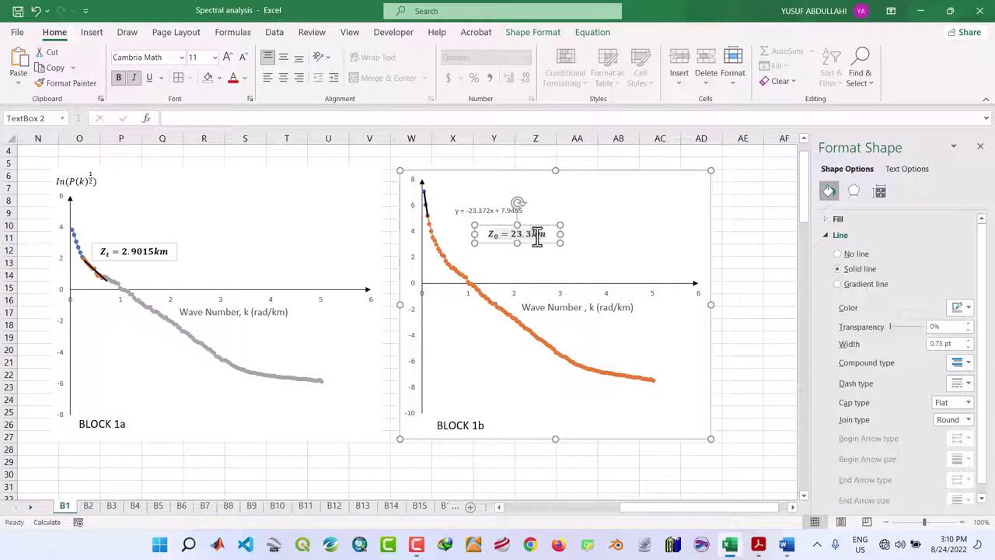
type("2")
left_click(613, 241)
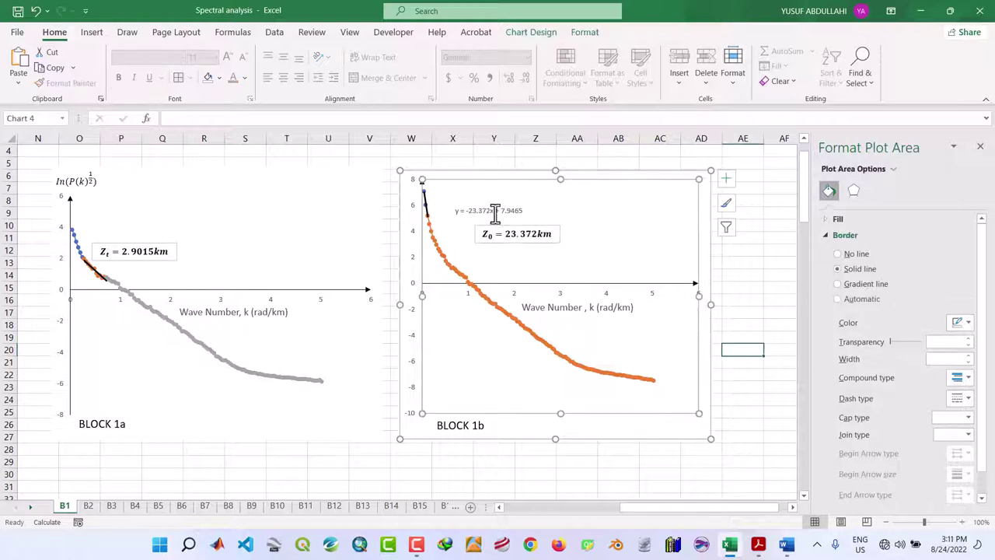
Delete the trendline equation label, move the Z0 label beside the P1 trendline, and close the formatting pane.
left_click(500, 207)
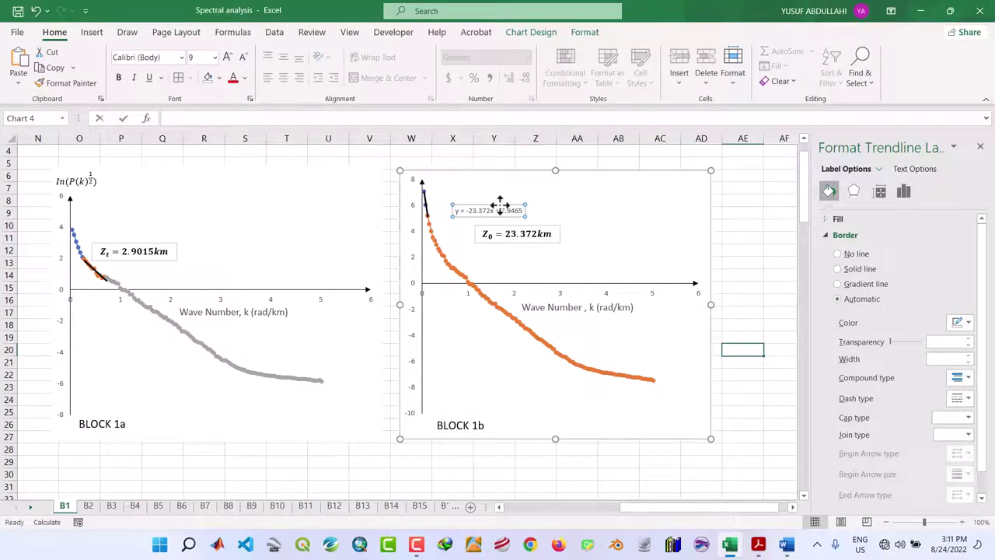
key("Delete")
left_click(500, 224)
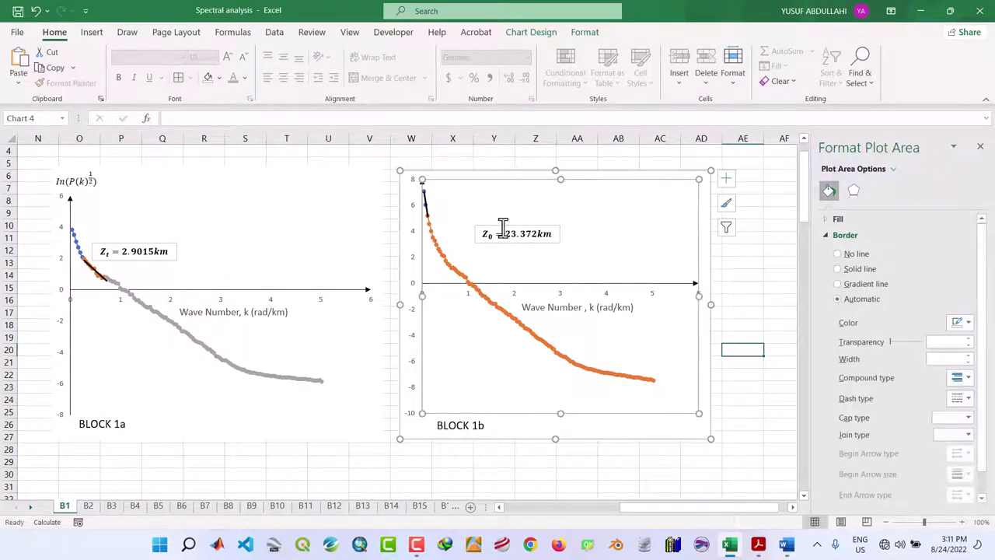
left_click_drag(506, 222, 464, 187)
left_click(607, 217)
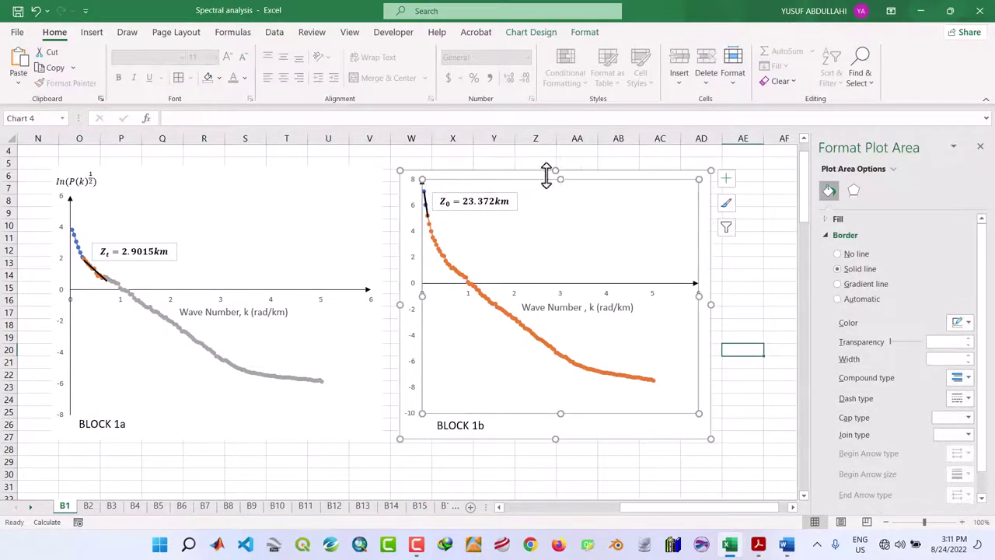
left_click(755, 309)
left_click(981, 147)
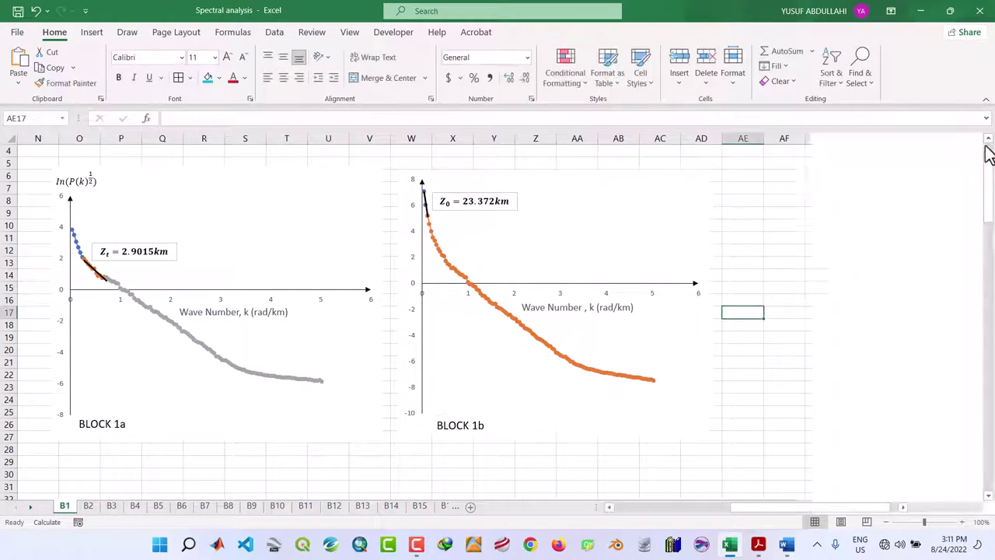
Shrink the BLOCK 1b chart's plot area from its upper edge and lower the Z0 label back beside the trendline.
left_click(573, 192)
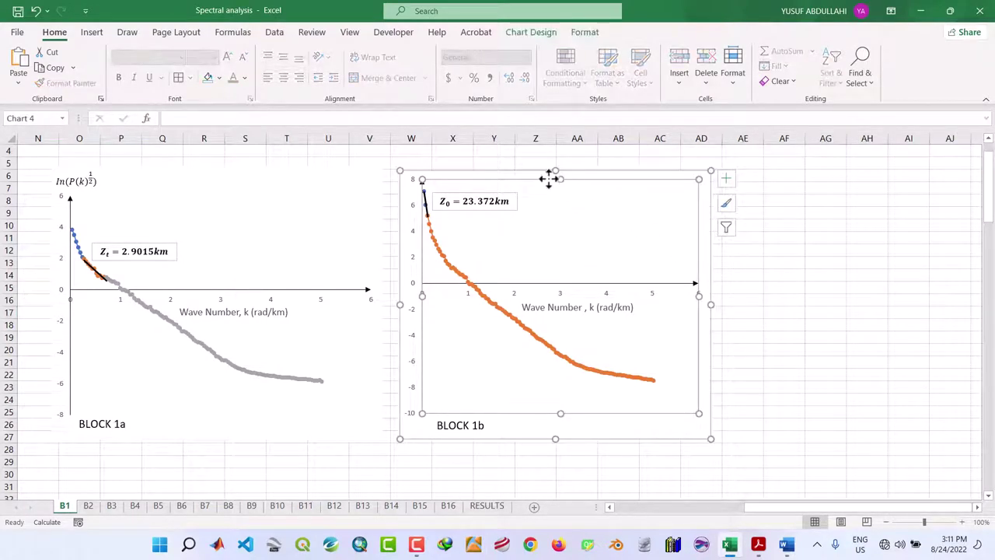
left_click_drag(559, 179, 563, 200)
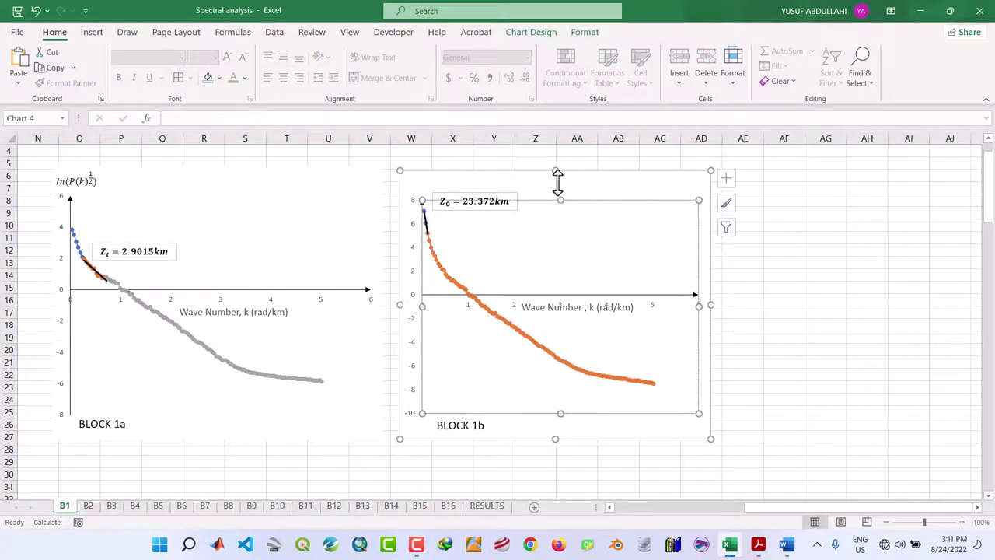
left_click(482, 196)
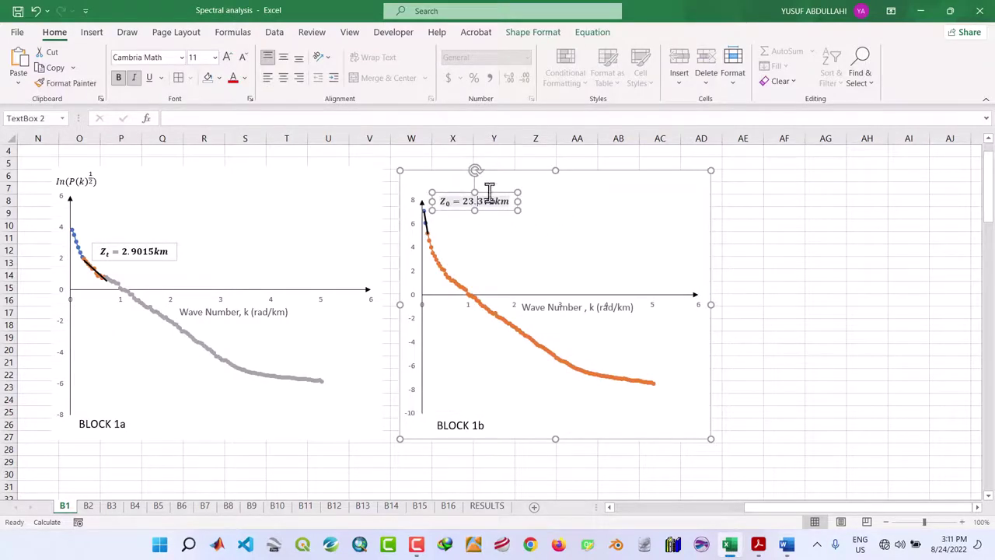
left_click_drag(483, 196, 488, 212)
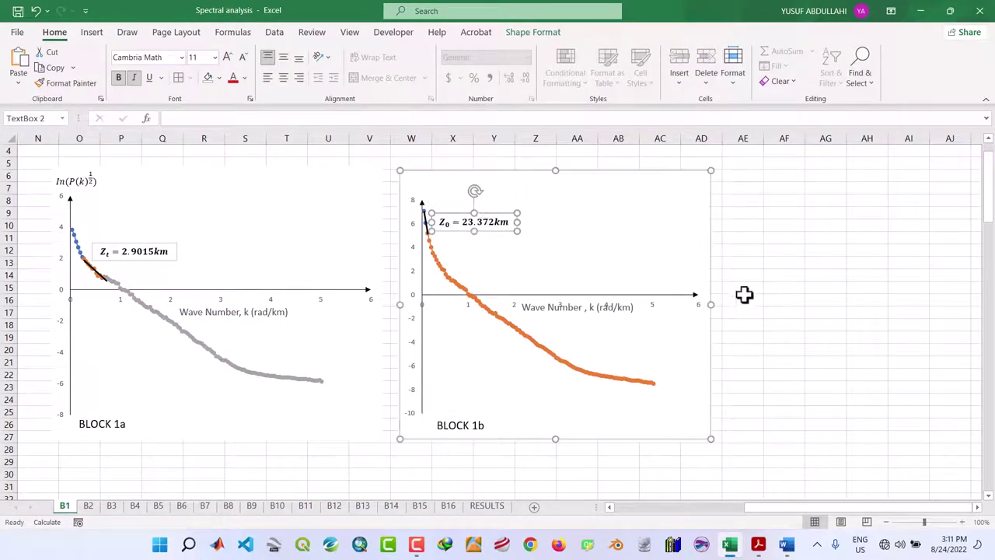
left_click(819, 301)
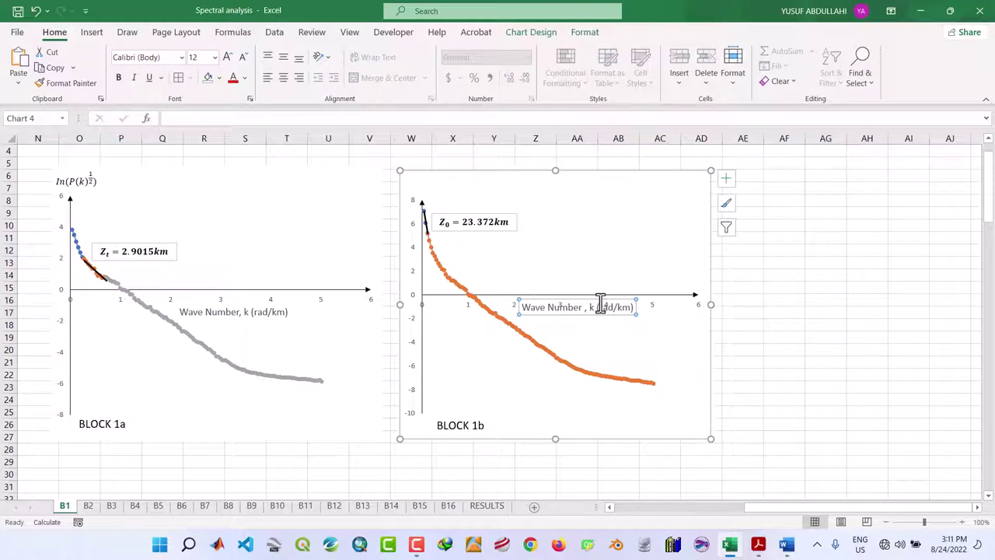
Shift the BLOCK 1b chart's horizontal axis title down so it clears the axis numbers.
left_click_drag(599, 301, 601, 311)
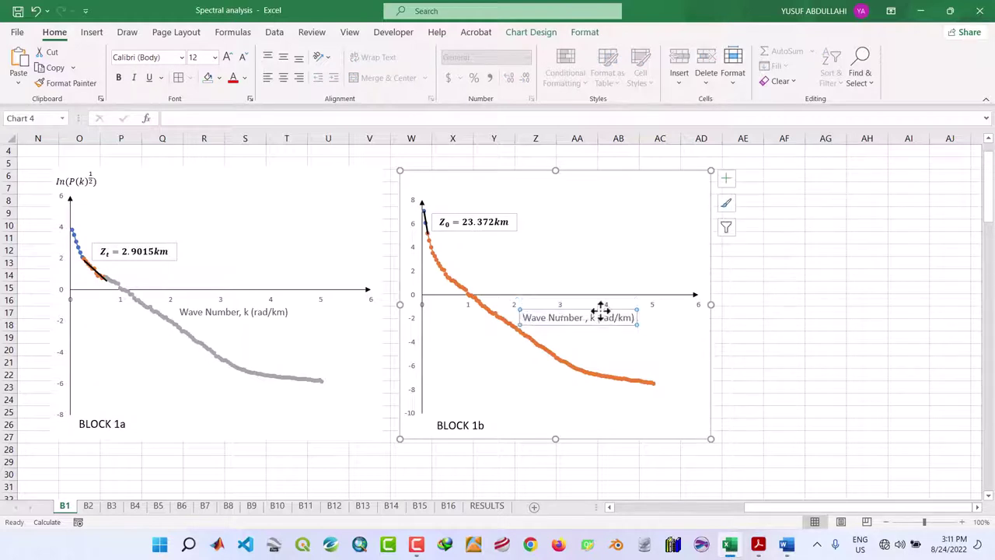
left_click(795, 342)
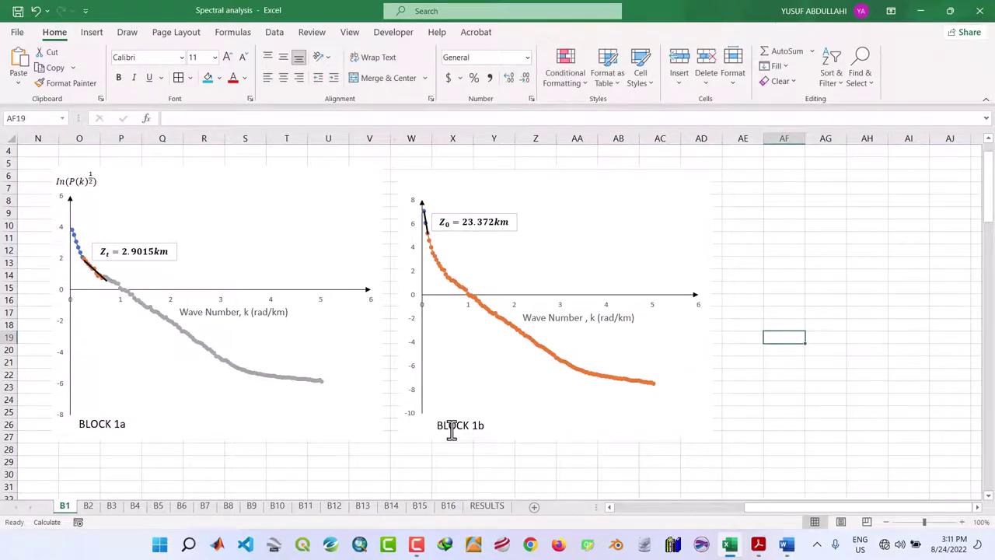
left_click(440, 188)
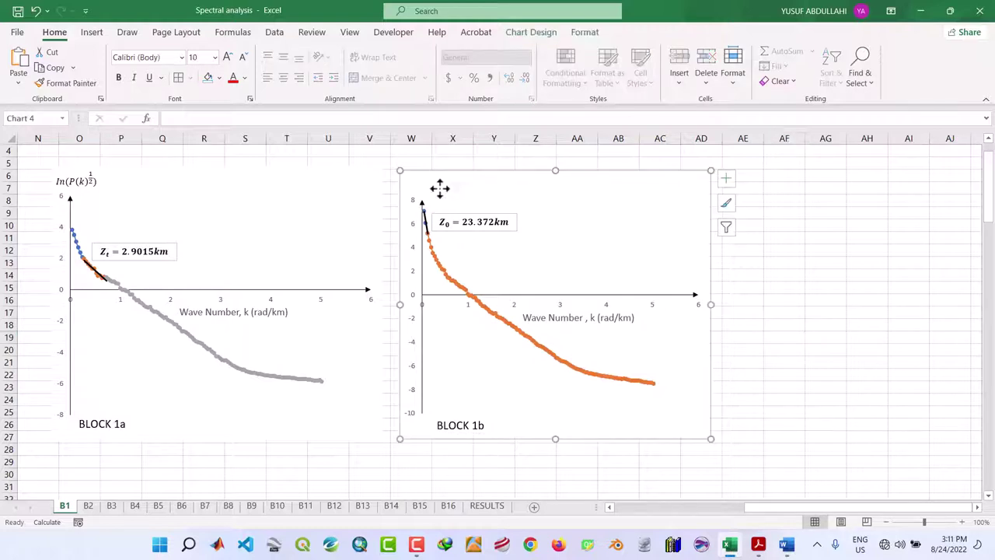
Duplicate the ln(P(k)^1/2) vertical axis label of the BLOCK 1a chart and change the copy to ln(P(k)^1/2/k).
left_click(85, 179)
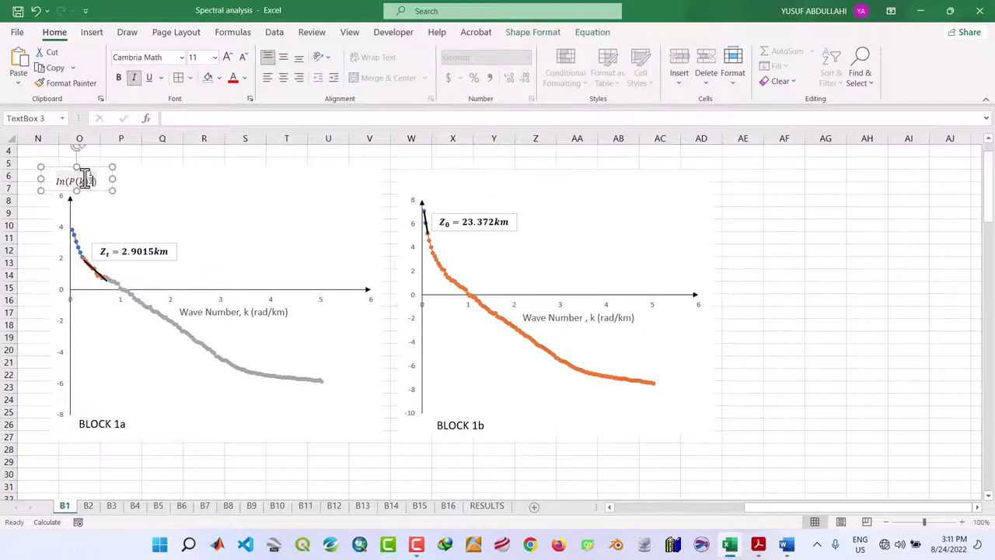
left_click(91, 167)
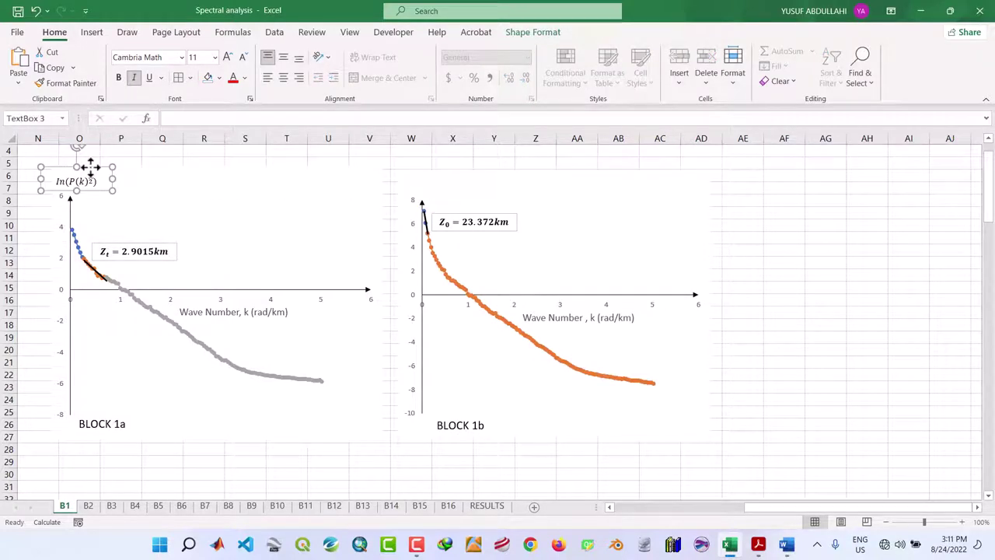
left_click(771, 240)
key("ctrl+v")
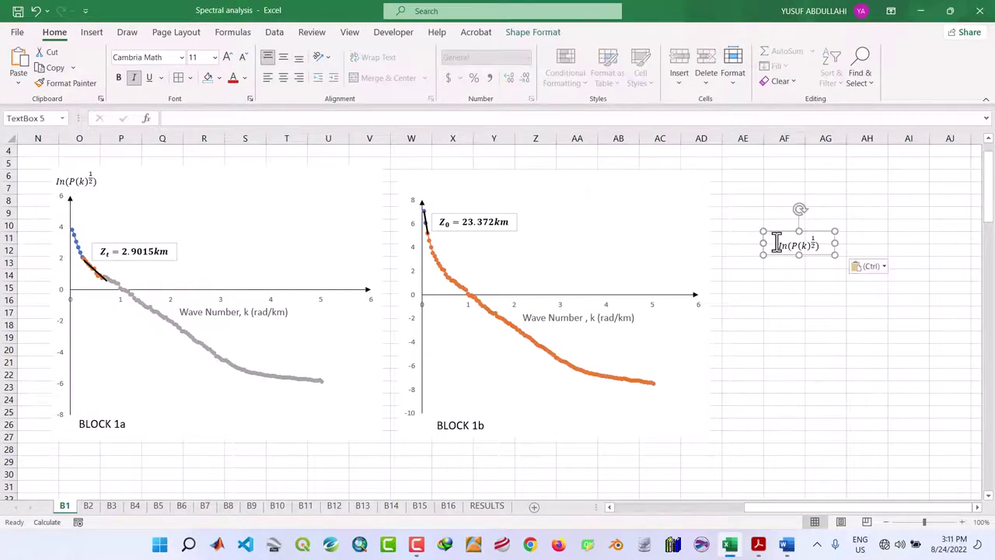
left_click(818, 247)
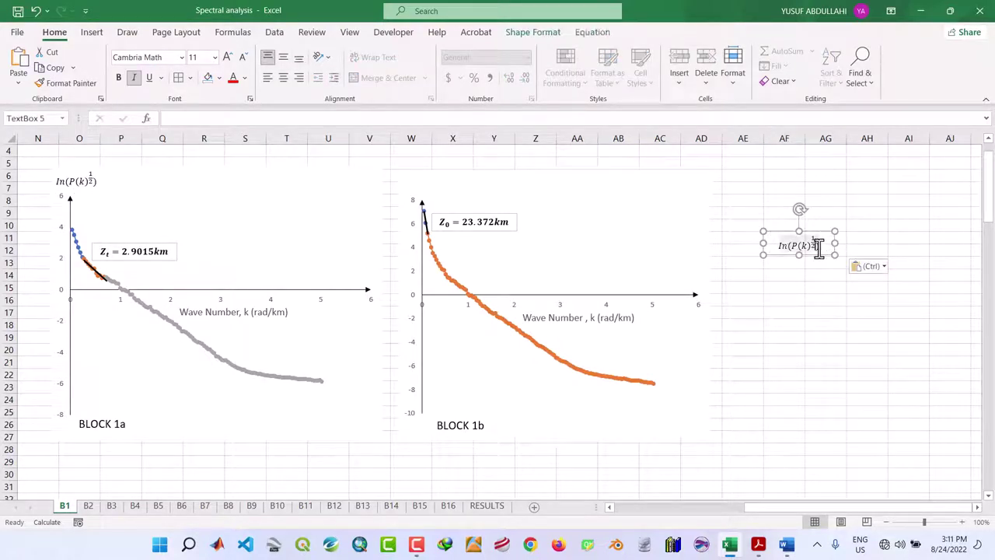
type("/k")
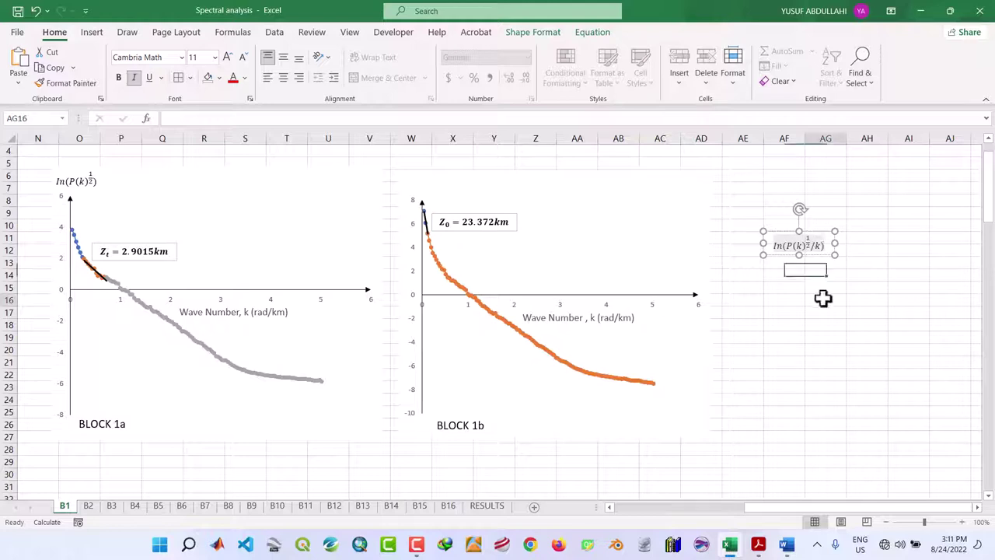
left_click(822, 298)
Place the ln(P(k)^1/2/k) label above the vertical axis of the BLOCK 1b chart.
left_click(805, 245)
left_click_drag(793, 233, 421, 171)
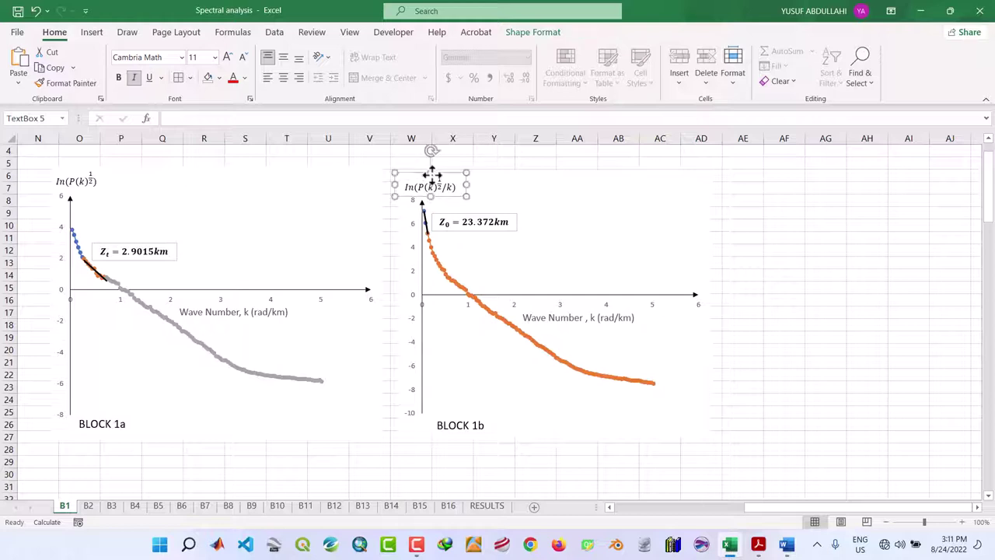
left_click(826, 262)
Move the BLOCK 1b chart and its vertical axis label slightly closer to the BLOCK 1a chart, and save the workbook.
left_click(415, 435)
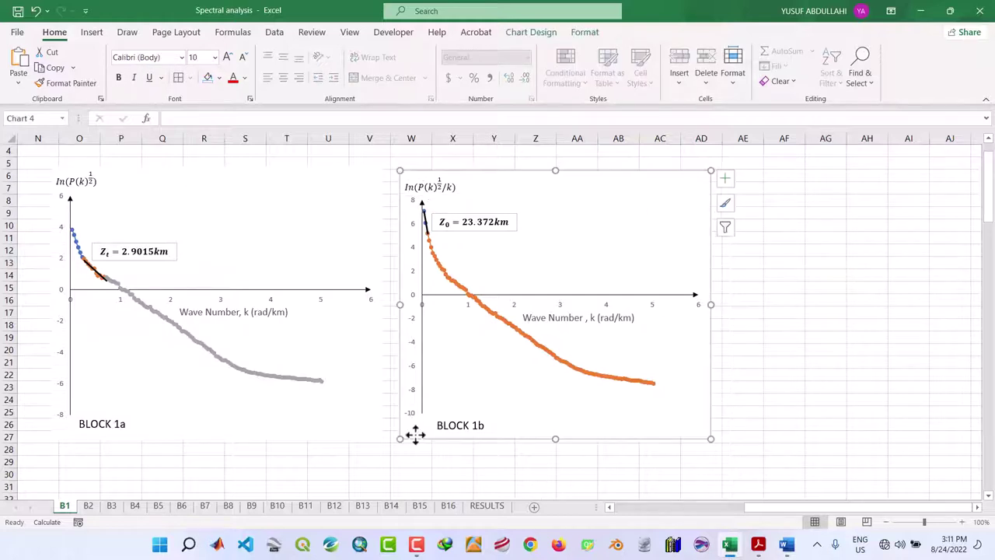
left_click_drag(417, 433, 399, 432)
left_click(444, 187)
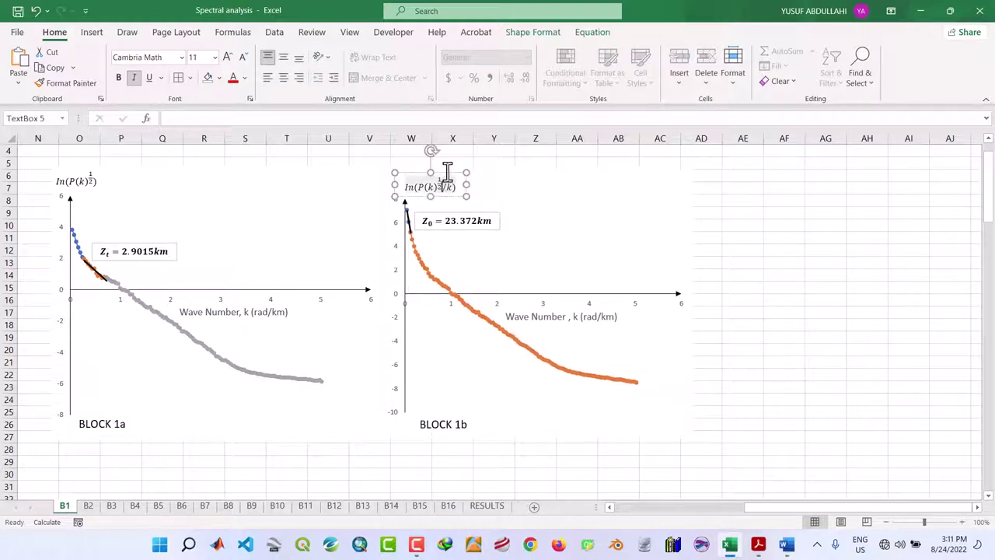
left_click_drag(448, 172, 433, 169)
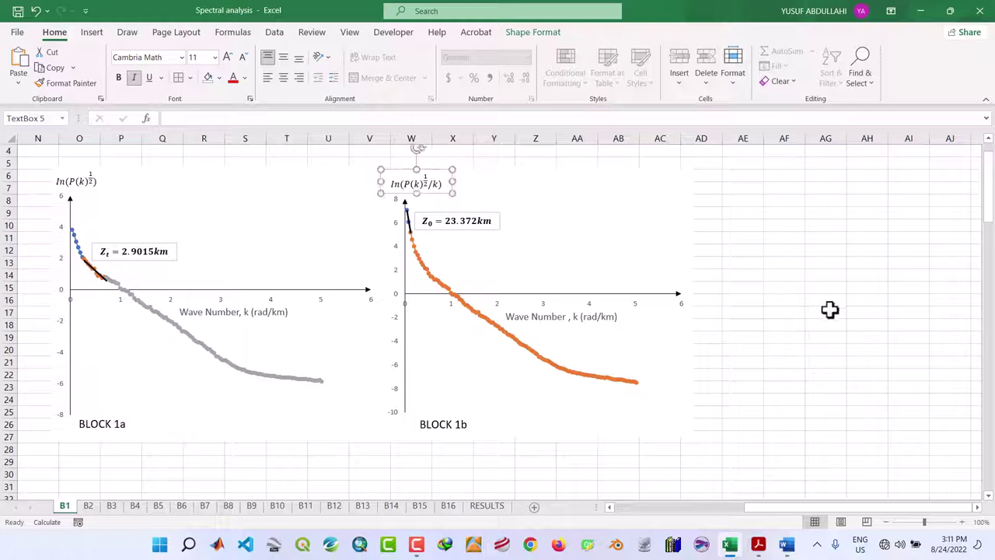
left_click(858, 312)
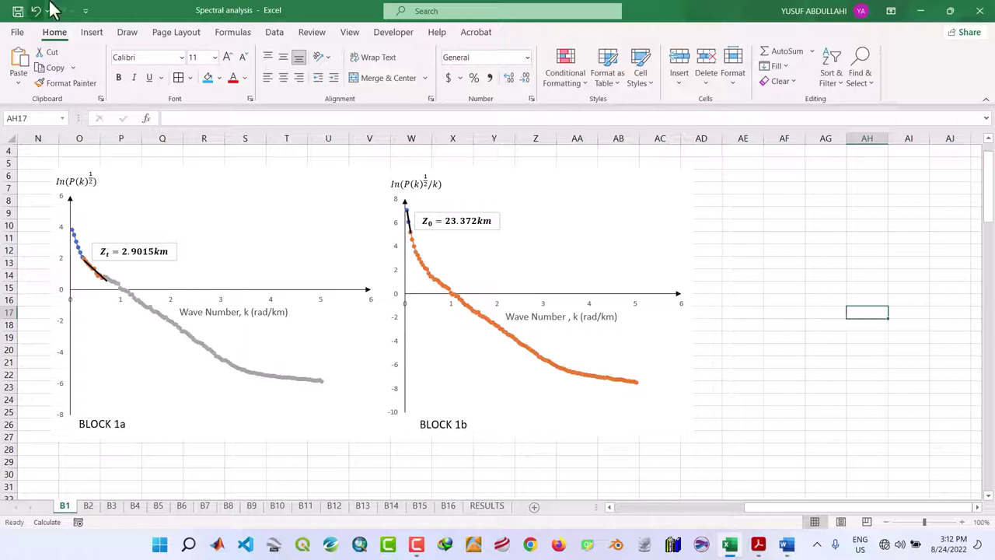
left_click(17, 11)
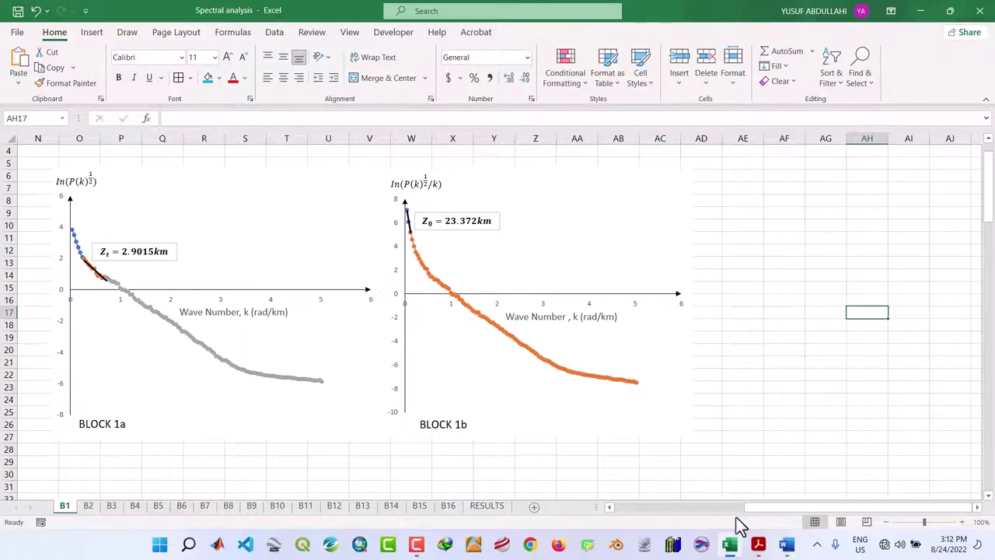
Enter 2.9015 as the Zt value for block 1 on the RESULTS sheet, taken from the BLOCK 1a chart label.
left_click(611, 507)
left_click(611, 507)
left_click(611, 507)
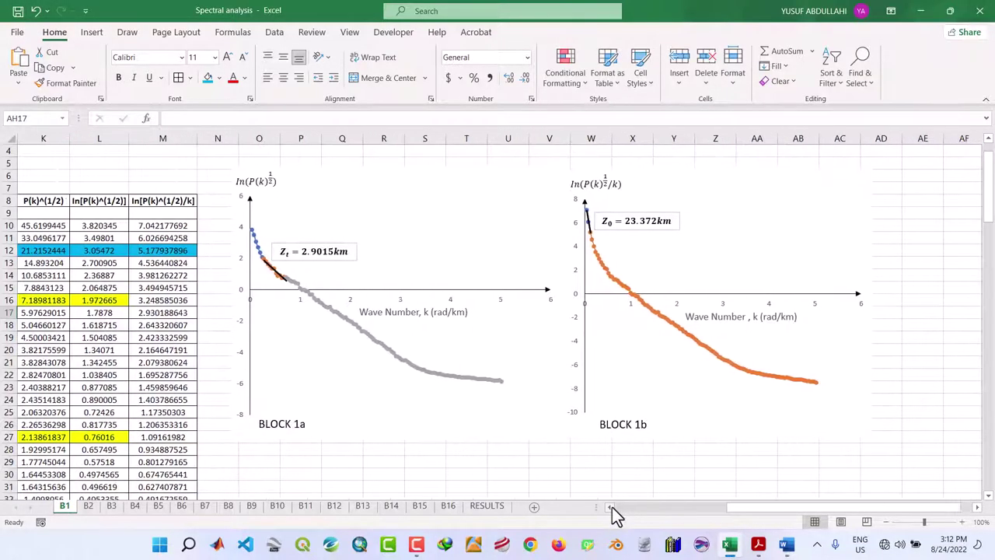
left_click(611, 507)
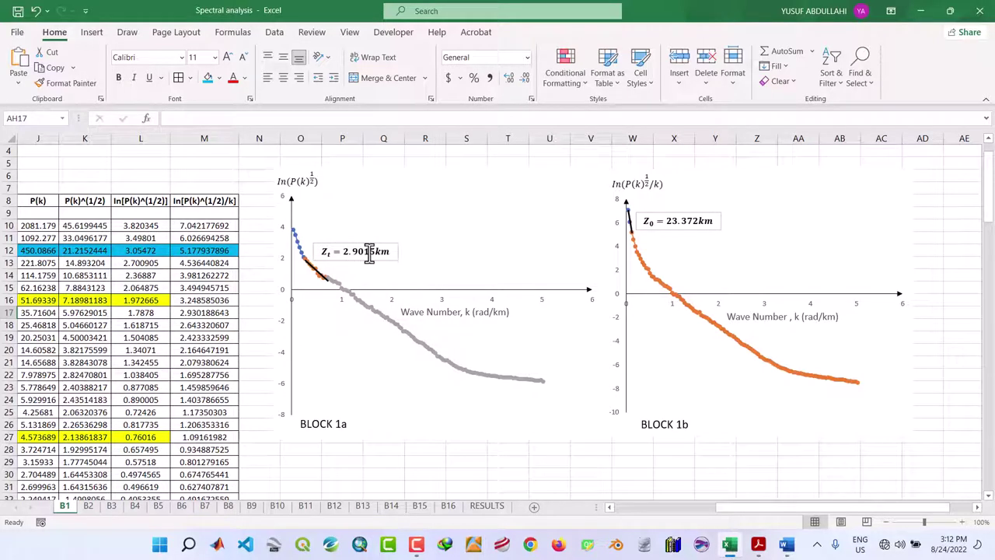
left_click(487, 507)
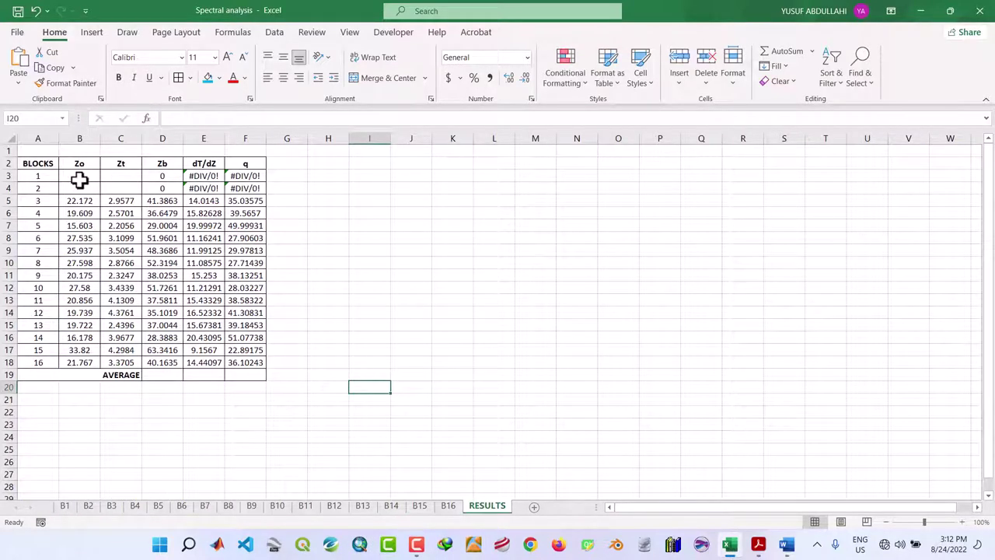
left_click(129, 179)
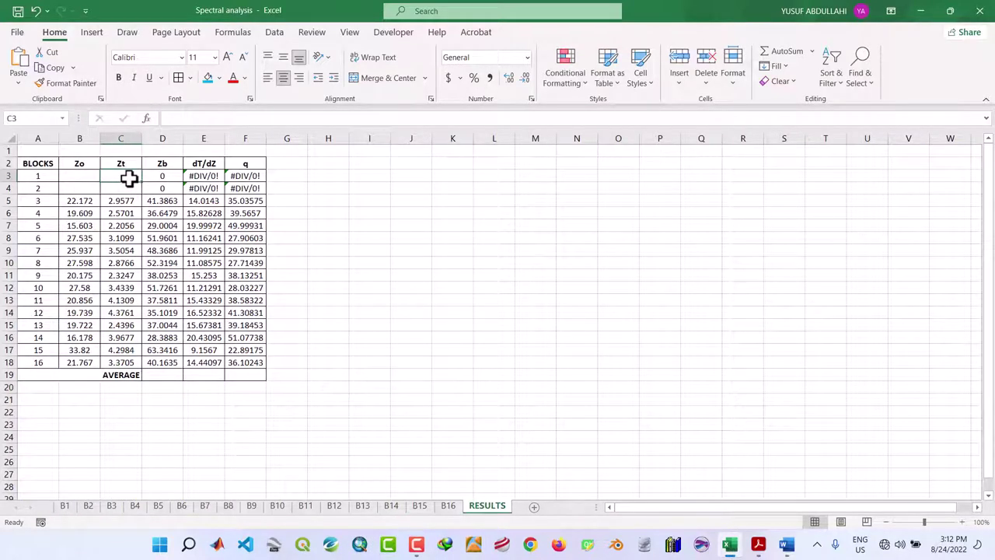
type("2.90")
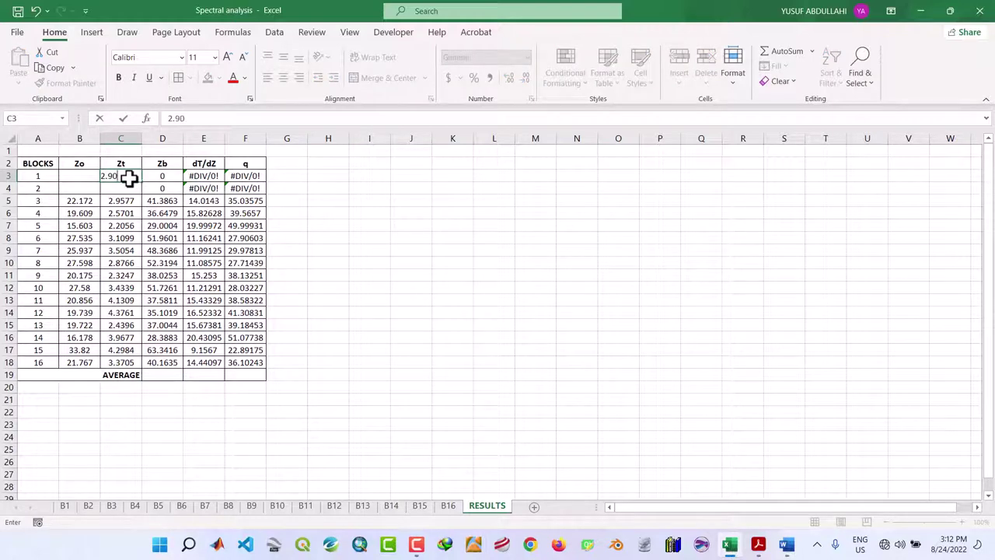
type("15")
left_click(372, 258)
Check the Z0 label on sheet B1 and enter 23.272 as the Zo value for block 1 on the RESULTS sheet.
left_click(89, 177)
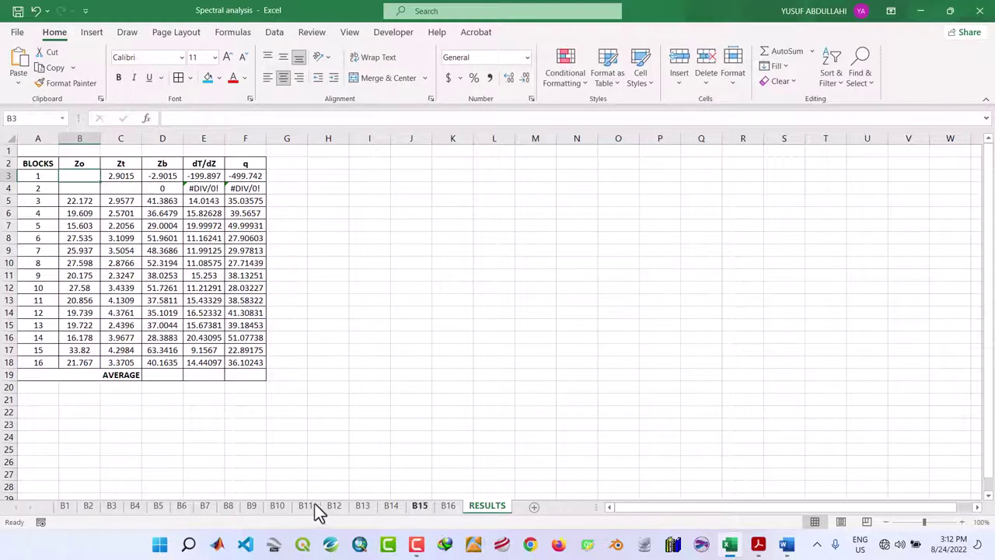
left_click(64, 506)
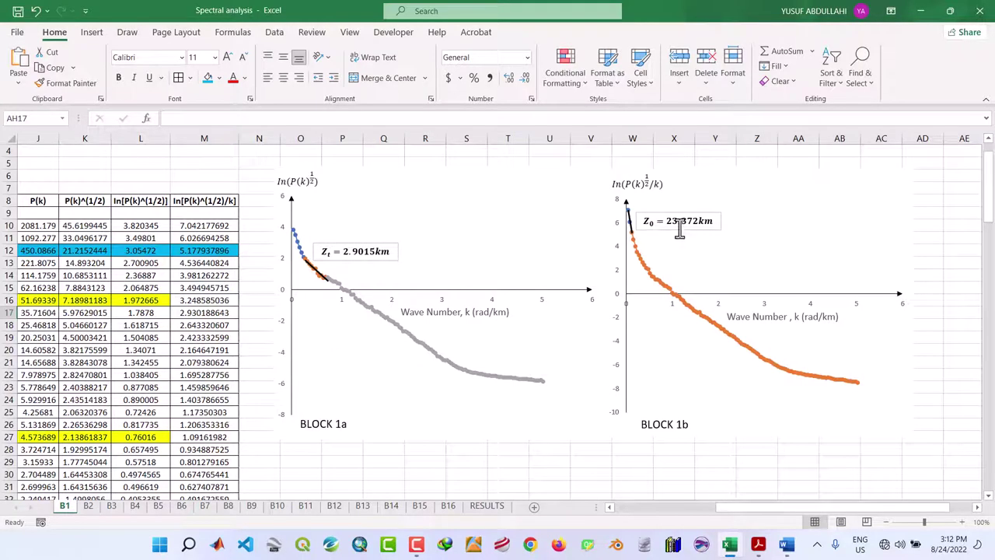
left_click(488, 506)
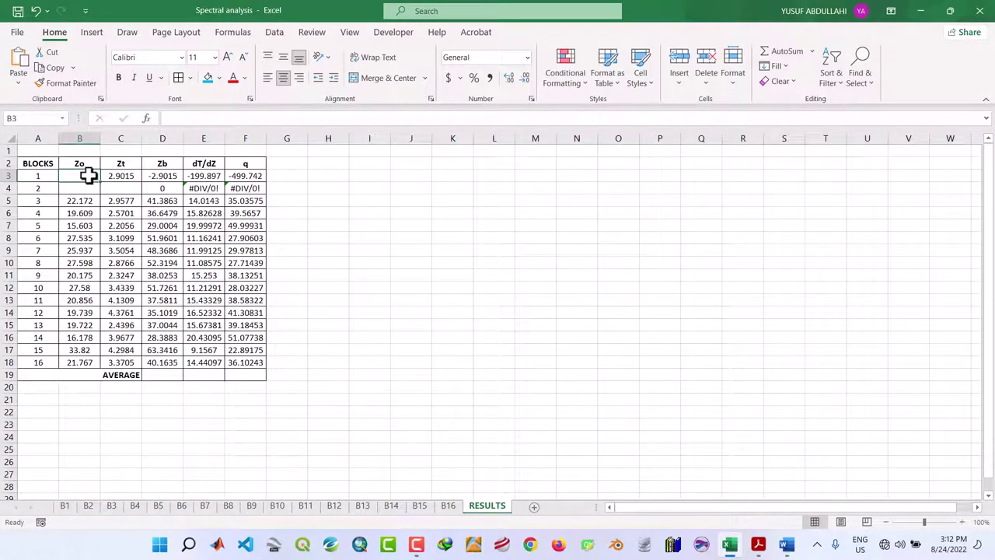
type("23.")
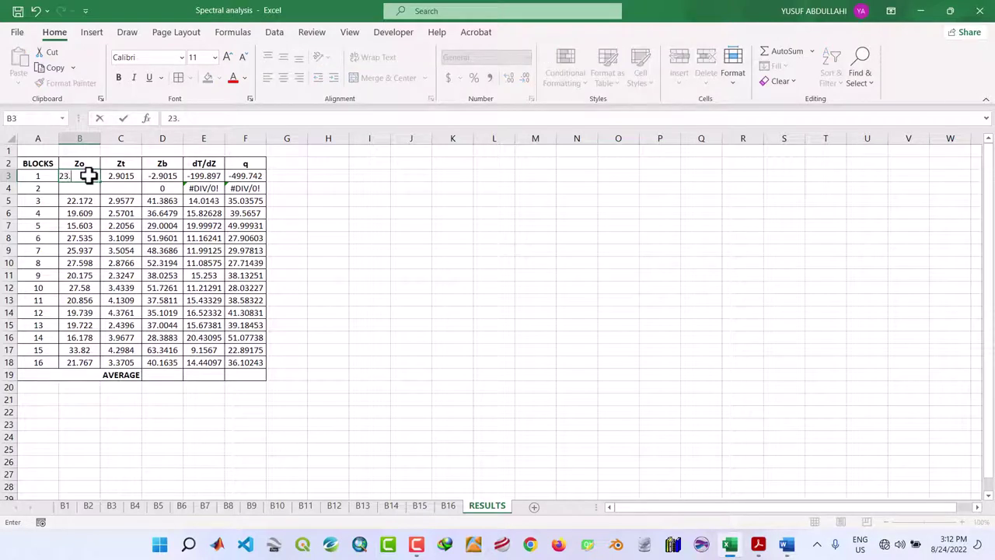
type("272")
key("Return")
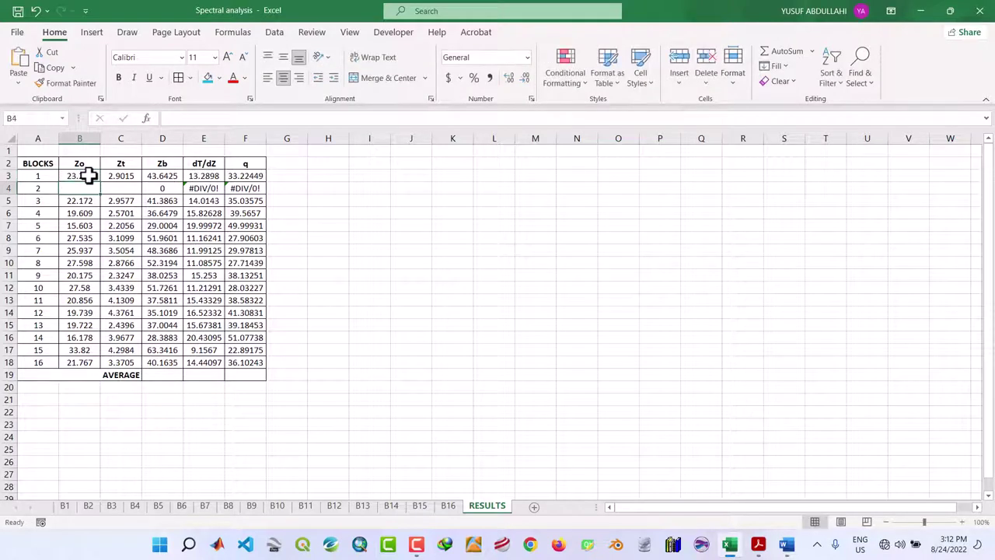
Examine the formulas behind block 1's Zb, dT/dZ and q values on the RESULTS sheet.
left_click(162, 174)
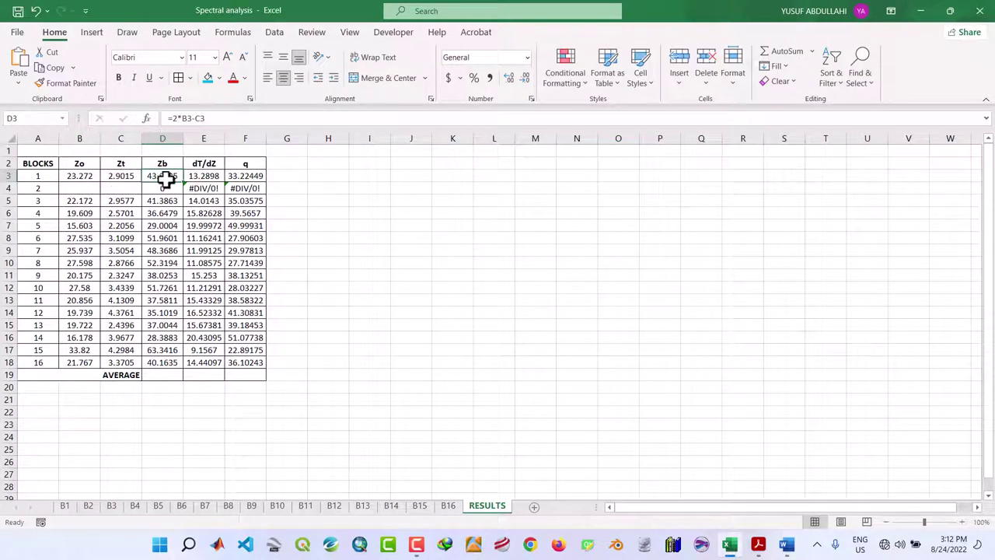
left_click(371, 190)
left_click(208, 176)
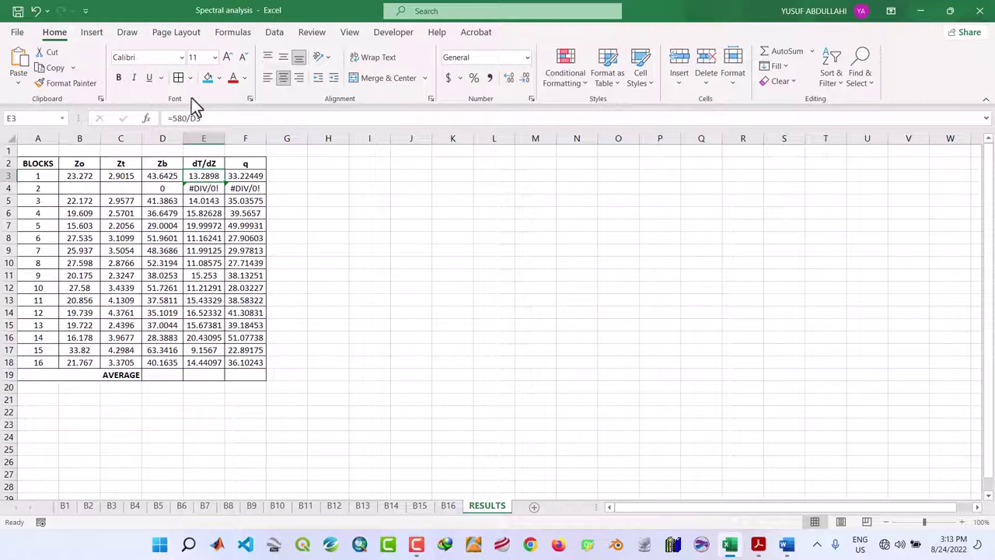
left_click(255, 176)
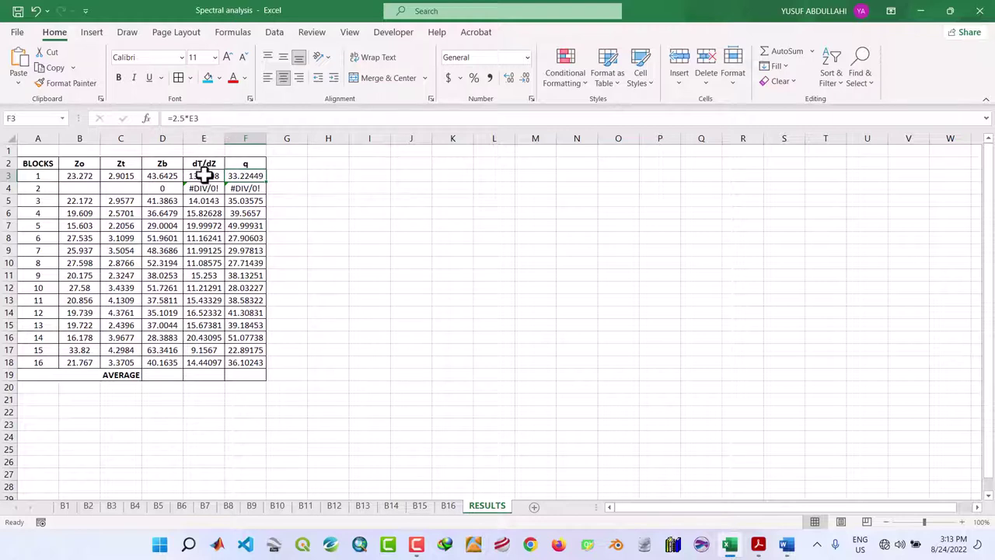
left_click(412, 226)
Deselect the results table and save the Spectral analysis workbook.
left_click(395, 323)
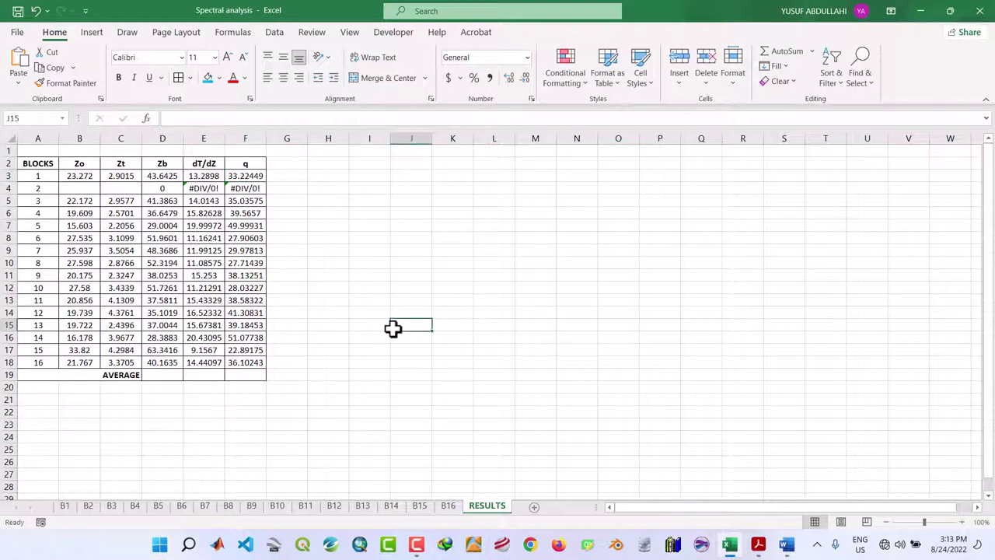
left_click(18, 11)
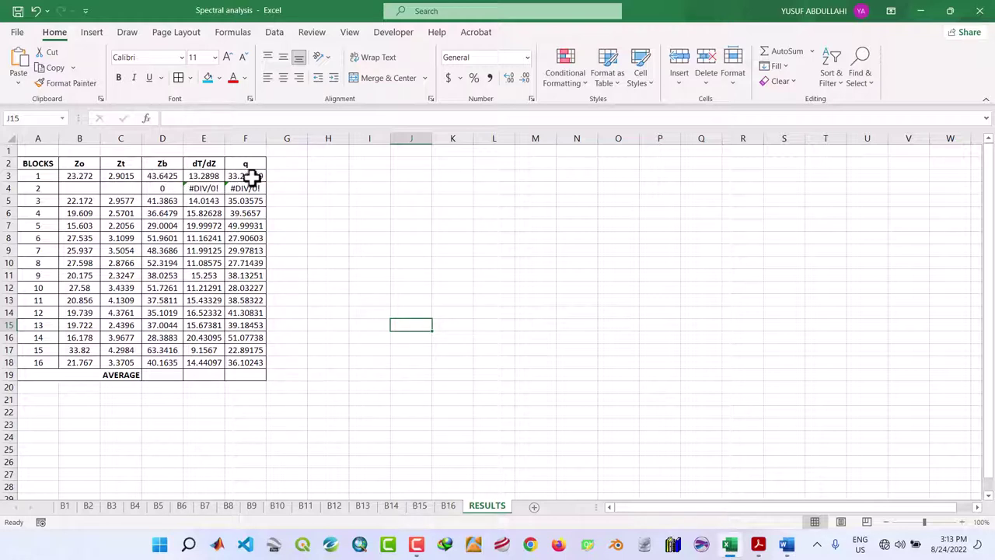
left_click(351, 243)
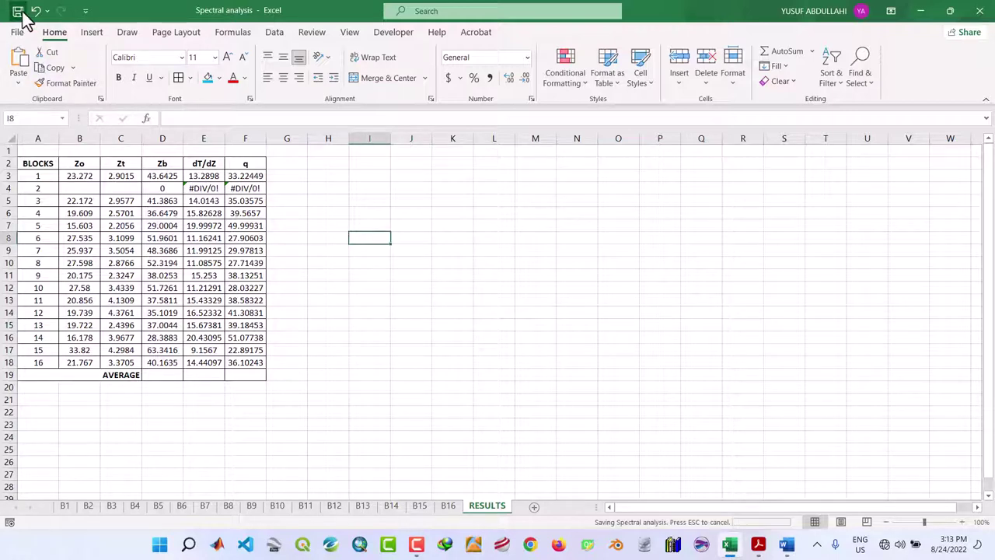
Return to the Block 1 charts on sheet B1 and save the workbook.
left_click(335, 294)
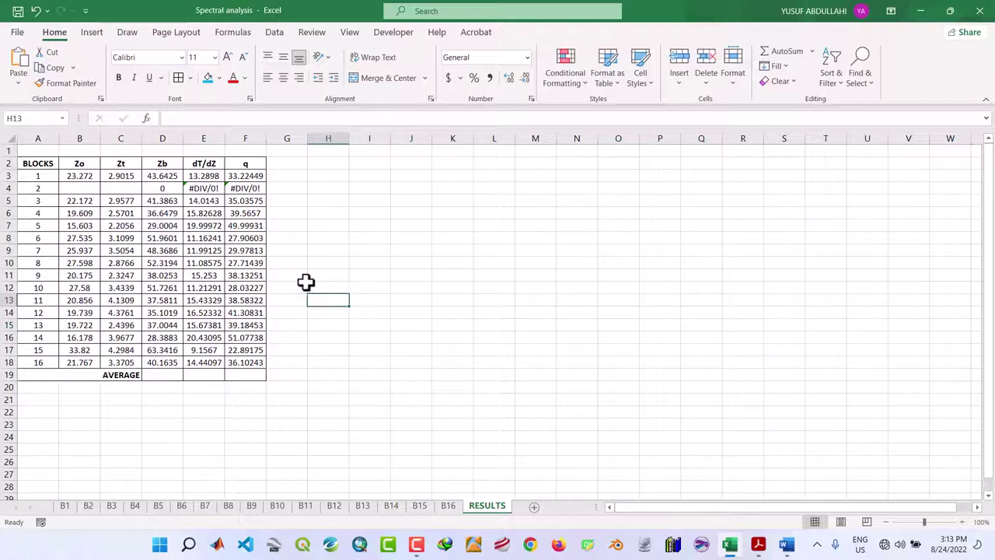
left_click(88, 509)
left_click(447, 349)
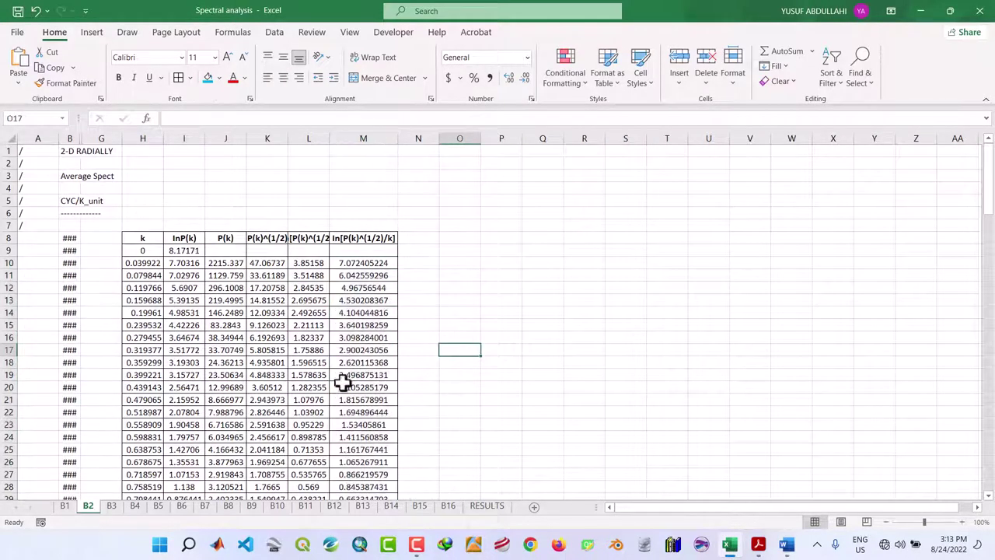
left_click(65, 507)
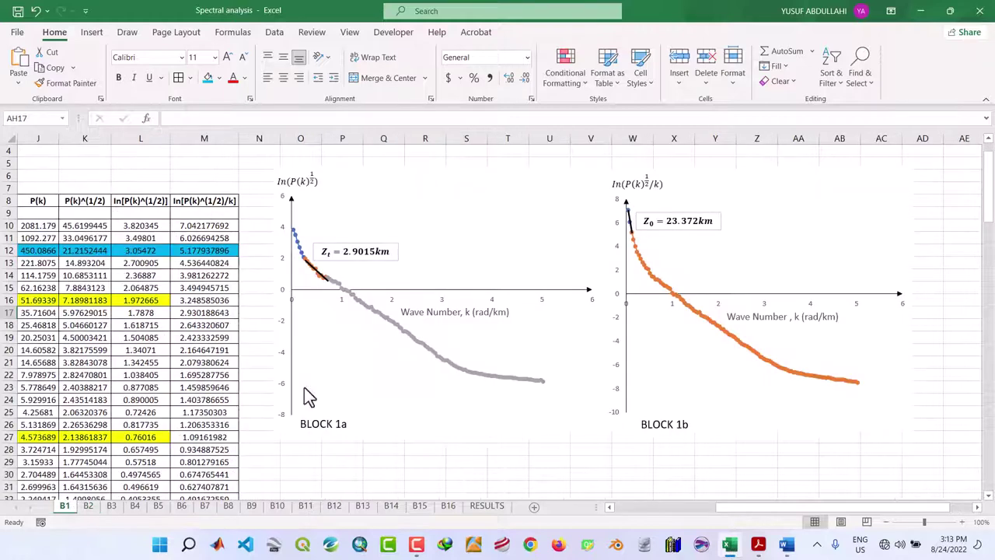
left_click(634, 474)
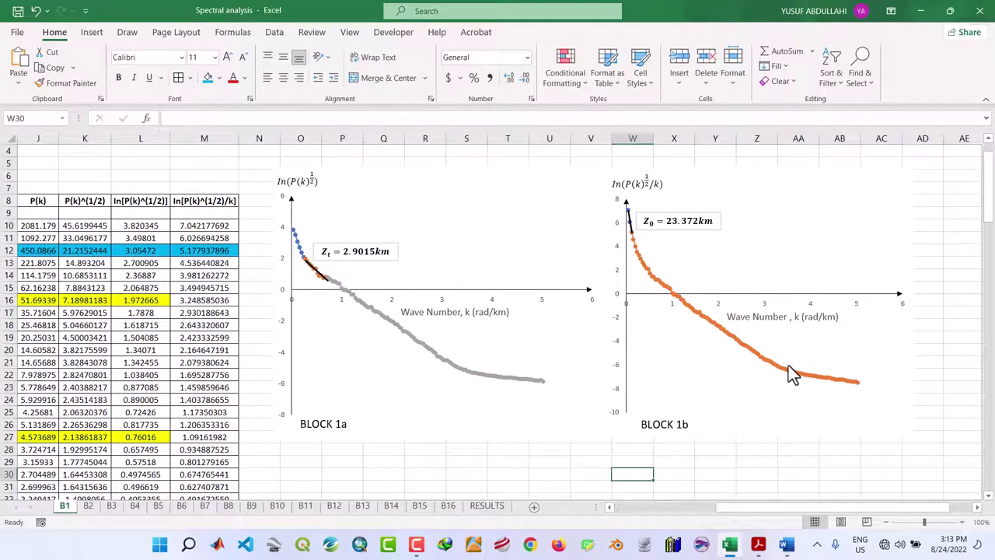
left_click(17, 10)
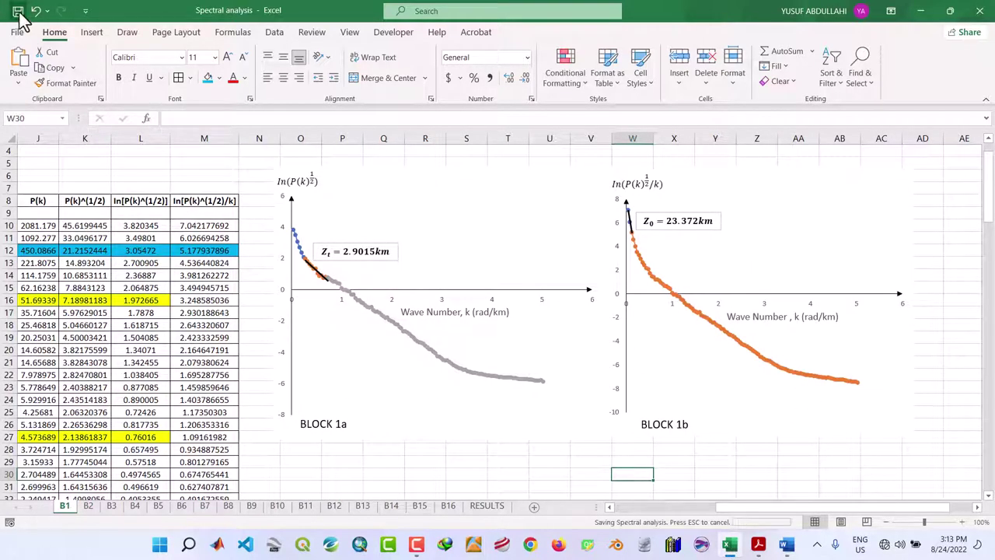
left_click(295, 466)
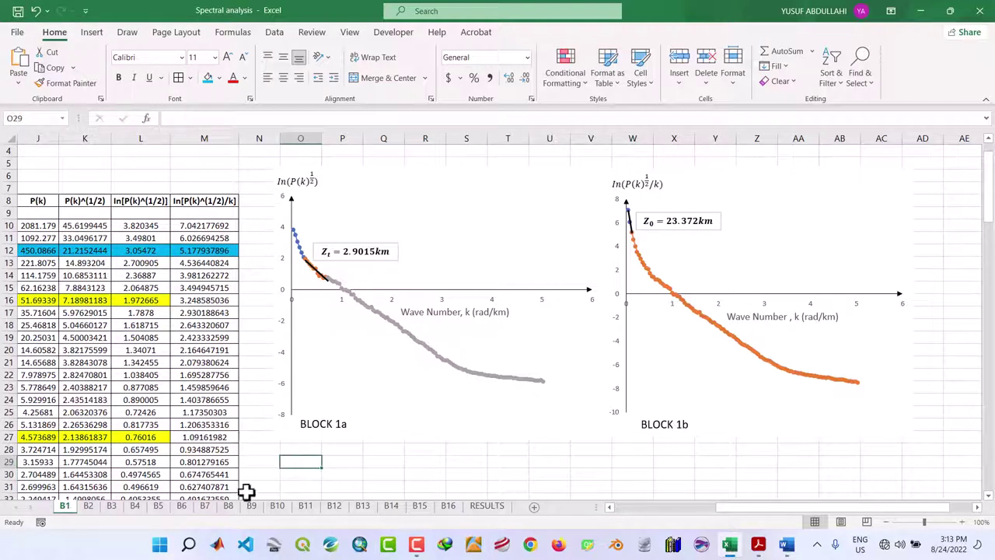
Insert an empty scatter chart with smooth lines and markers beside the table on sheet B2 and enlarge it slightly.
left_click(92, 507)
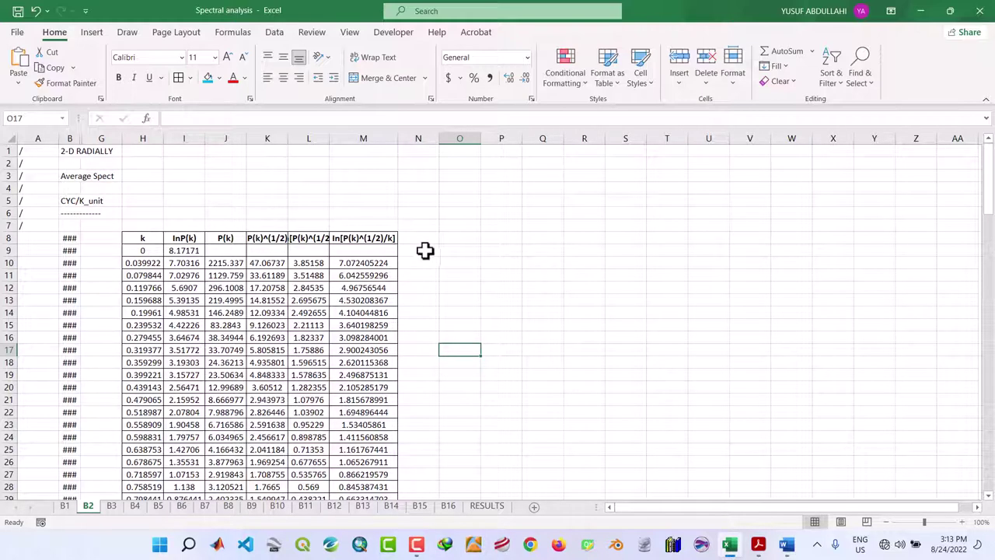
left_click(451, 239)
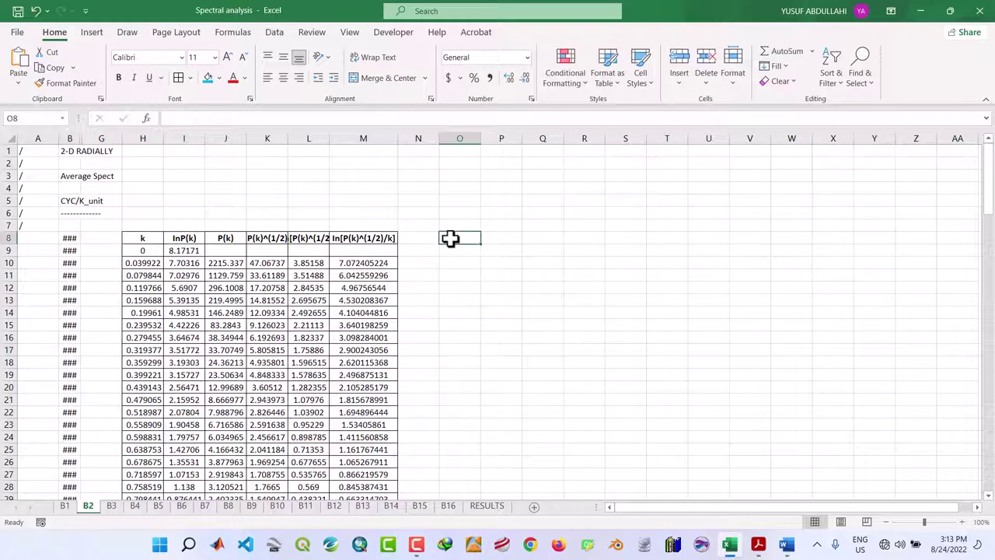
left_click(99, 31)
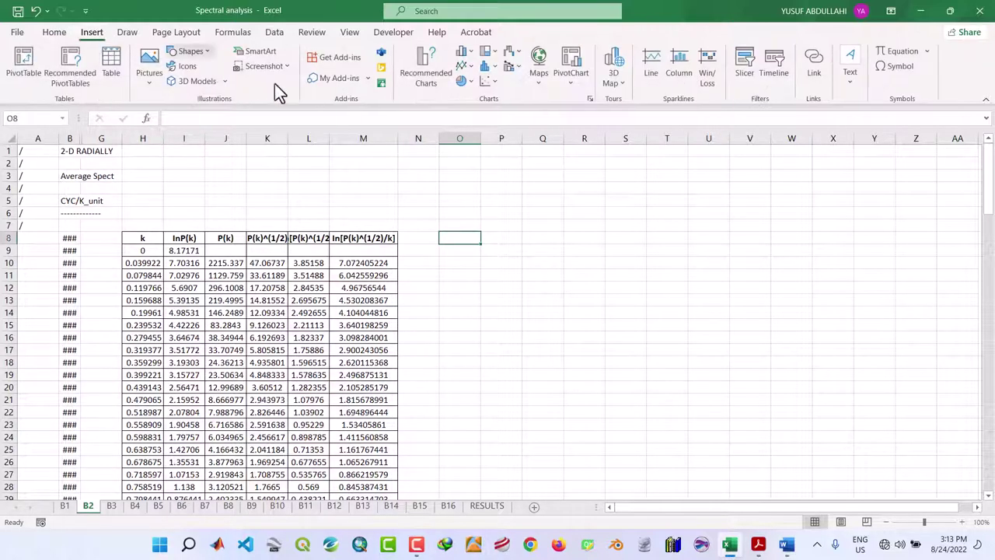
left_click(498, 84)
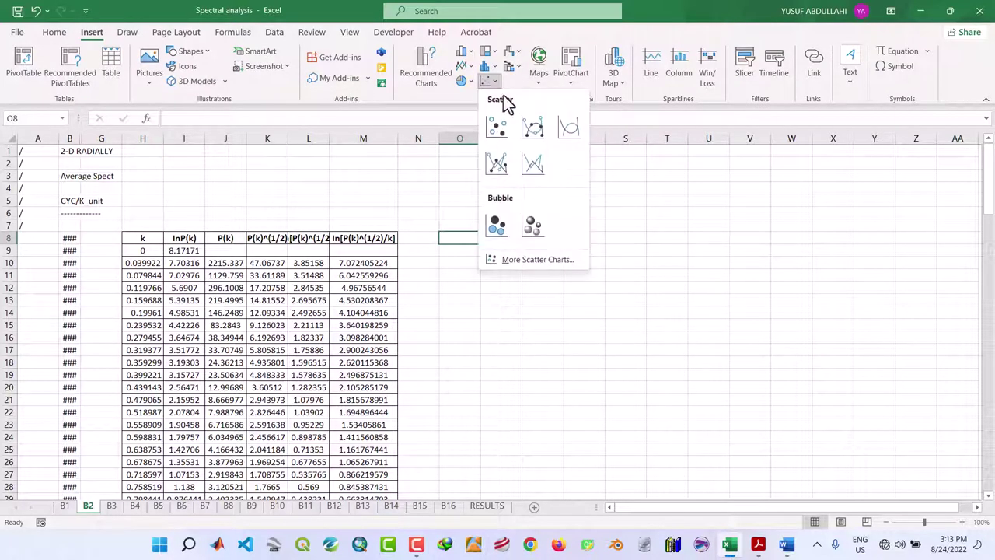
left_click(533, 129)
left_click_drag(507, 276, 596, 278)
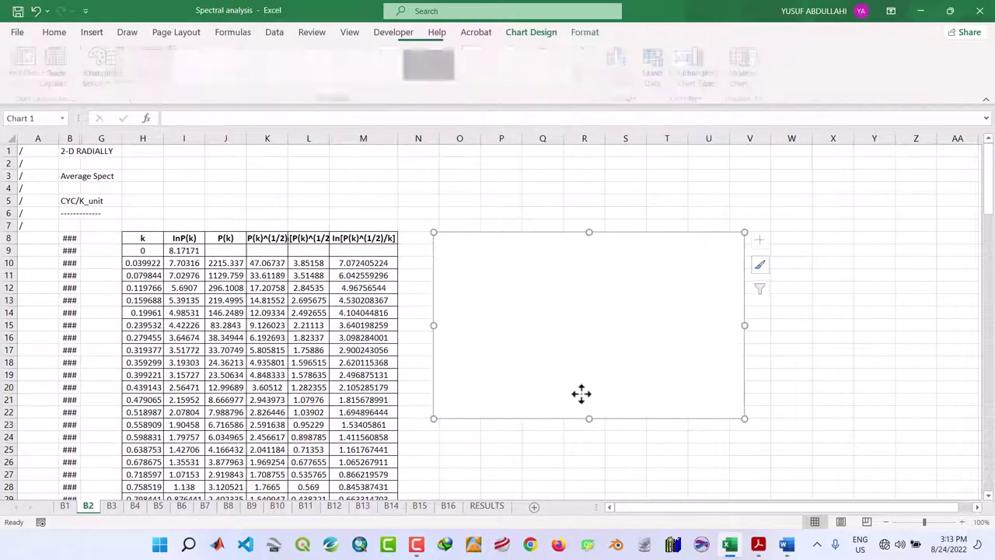
left_click_drag(589, 421, 589, 455)
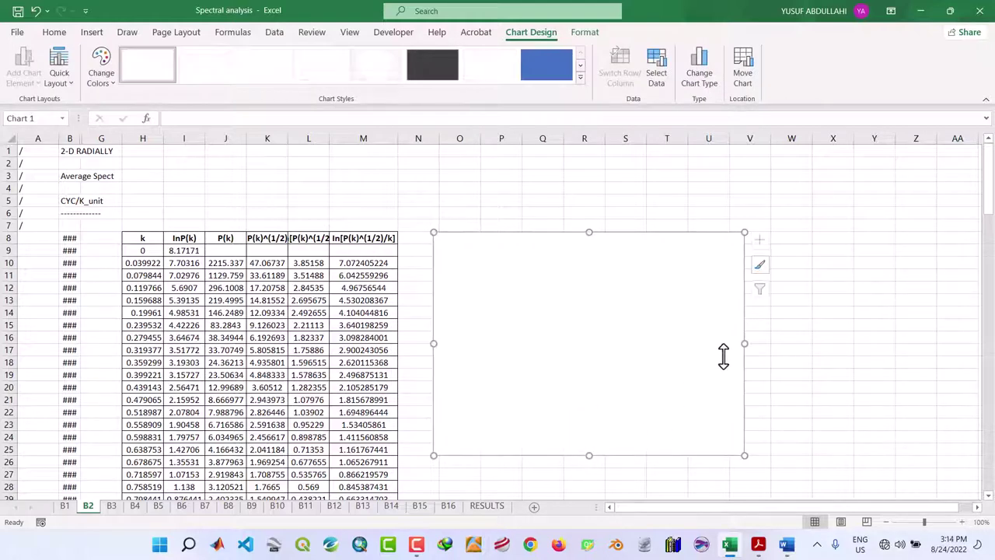
left_click_drag(747, 345, 751, 347)
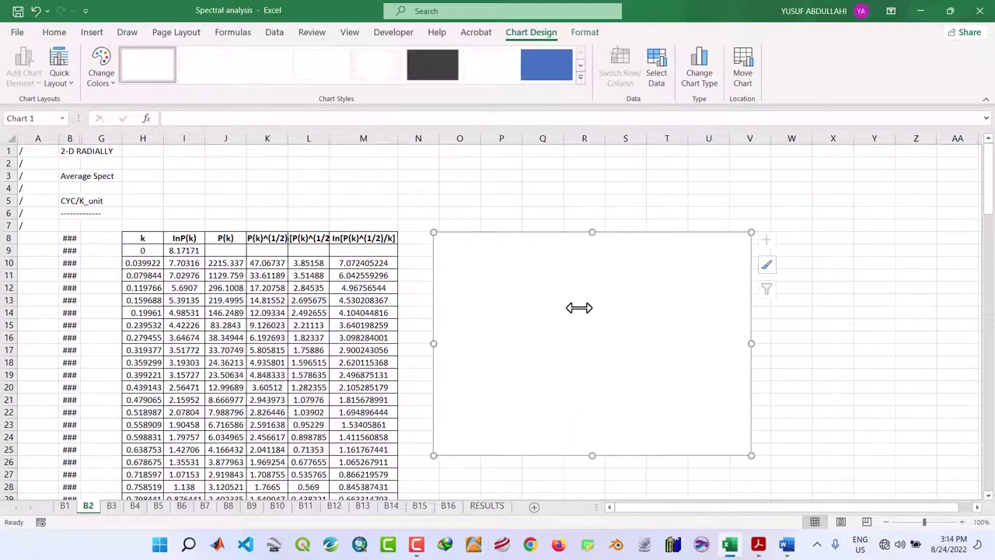
Add a data series named SPECTRAL PLOT to the B2 chart, using the k values in H10:H135 as its X values.
right_click(556, 300)
left_click(606, 326)
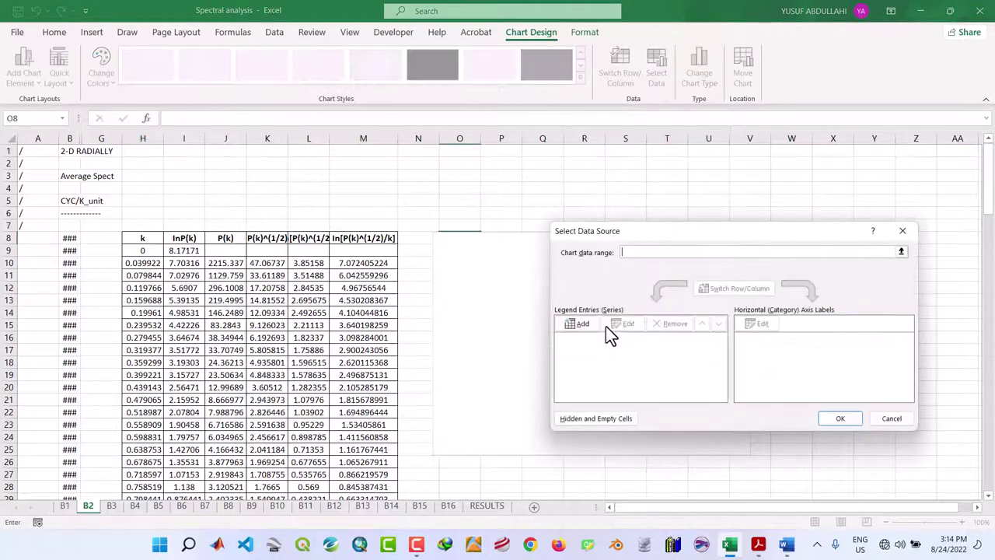
left_click(580, 323)
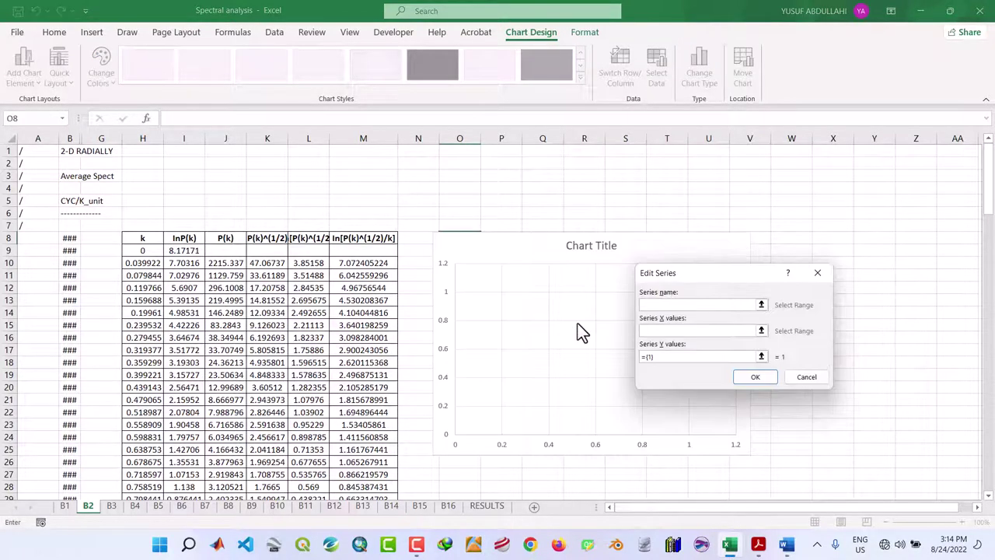
type("SPECTRAL PLOT")
left_click(645, 331)
left_click(143, 263)
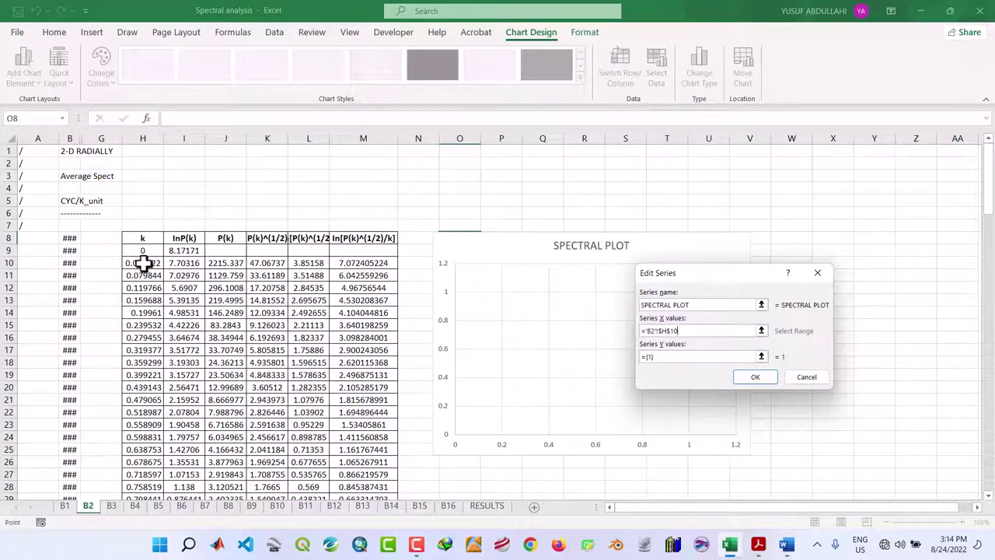
left_click_drag(143, 263, 149, 475)
Set the SPECTRAL PLOT series' Y values to L10:L135 and accept the chart's data source.
left_click(653, 358)
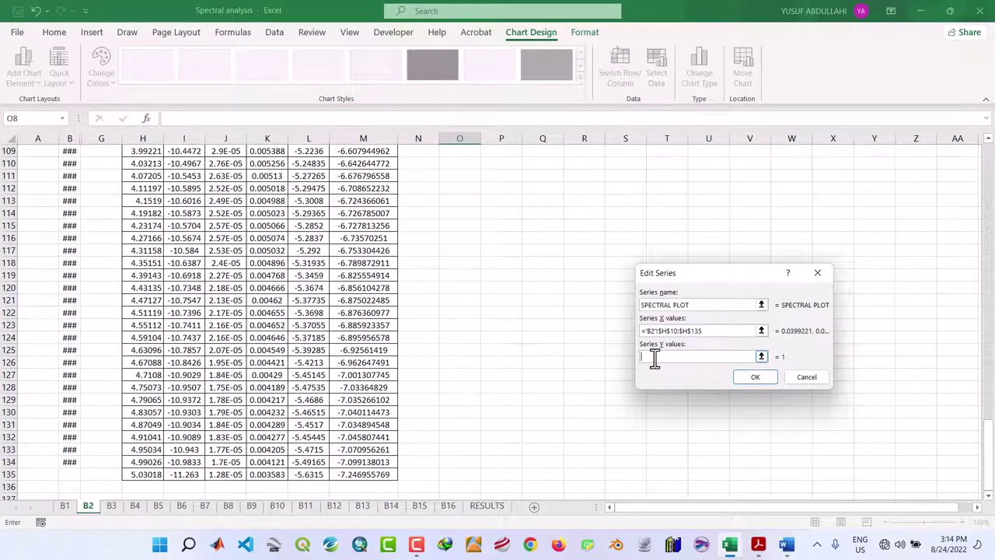
scroll(317, 278, "up", 20)
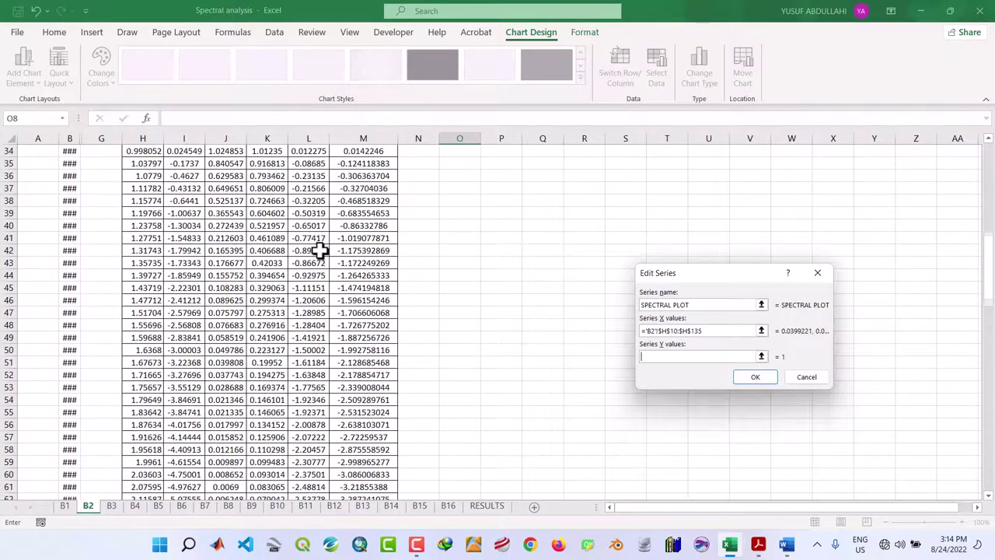
scroll(317, 251, "up", 11)
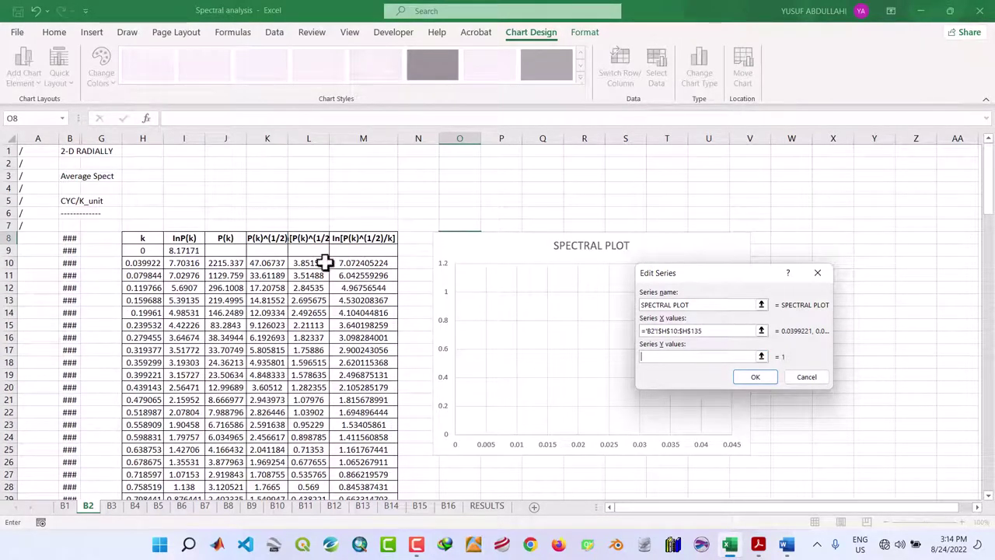
left_click_drag(309, 266, 303, 477)
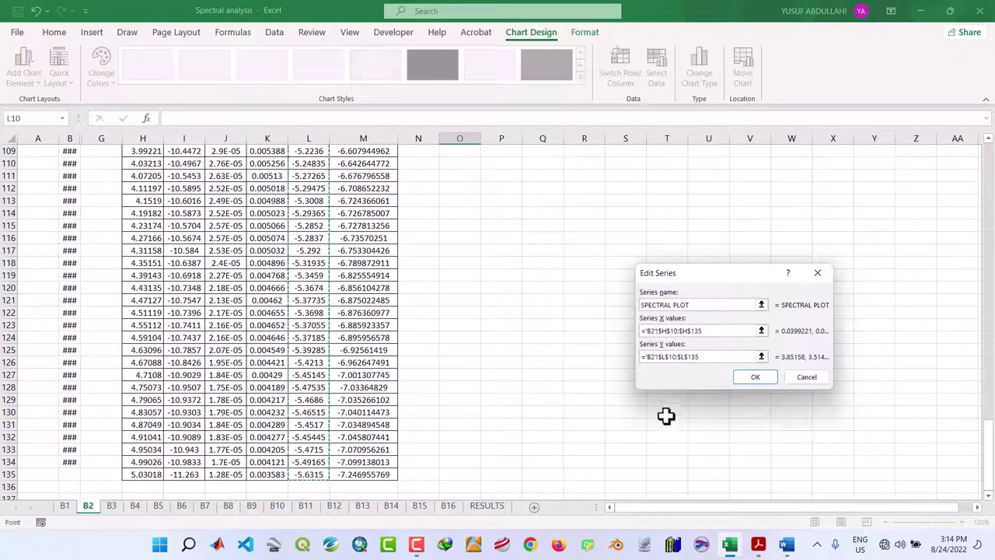
left_click(755, 378)
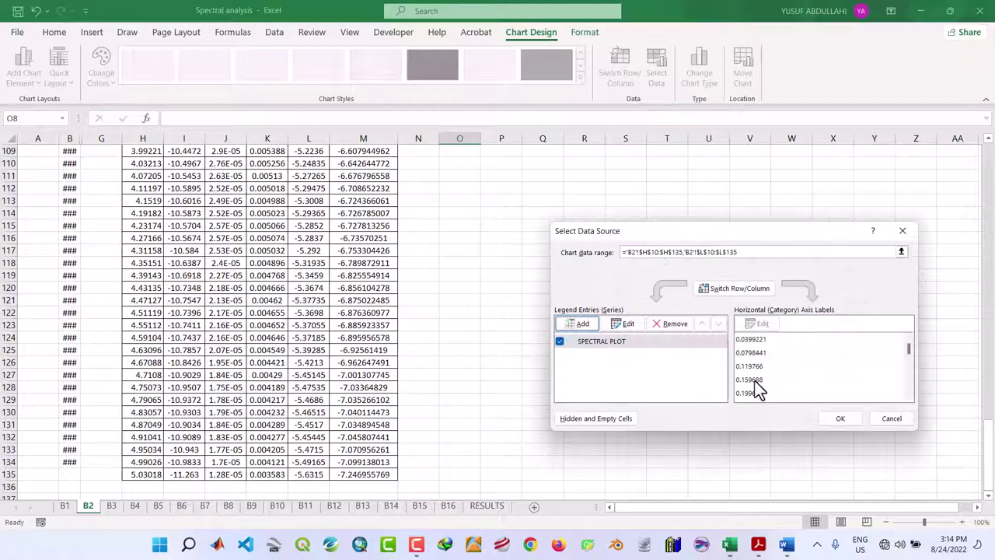
left_click(836, 418)
Identify the end point of the spectral curve's first segment and fill its row, H13:L13, with yellow.
scroll(774, 397, "up", 8)
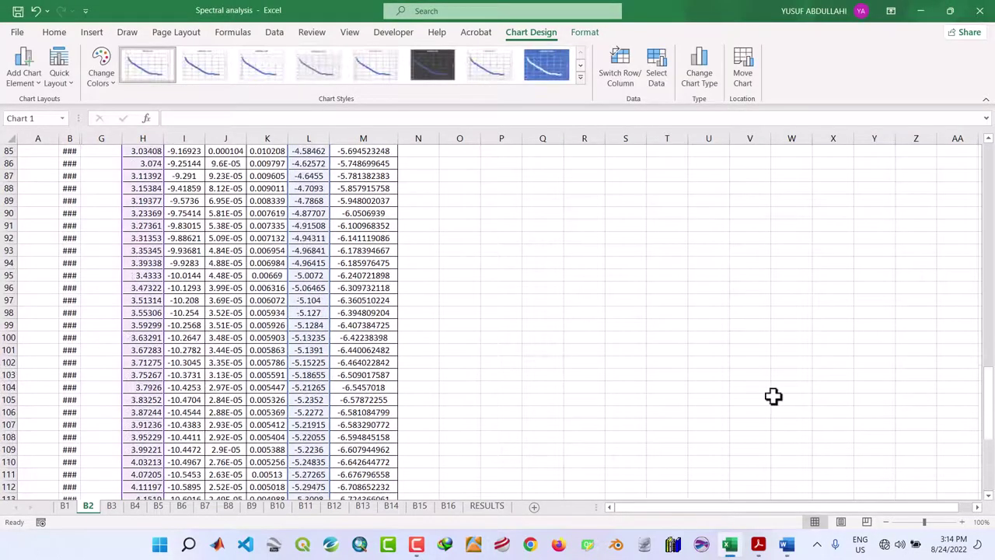
scroll(703, 324, "up", 20)
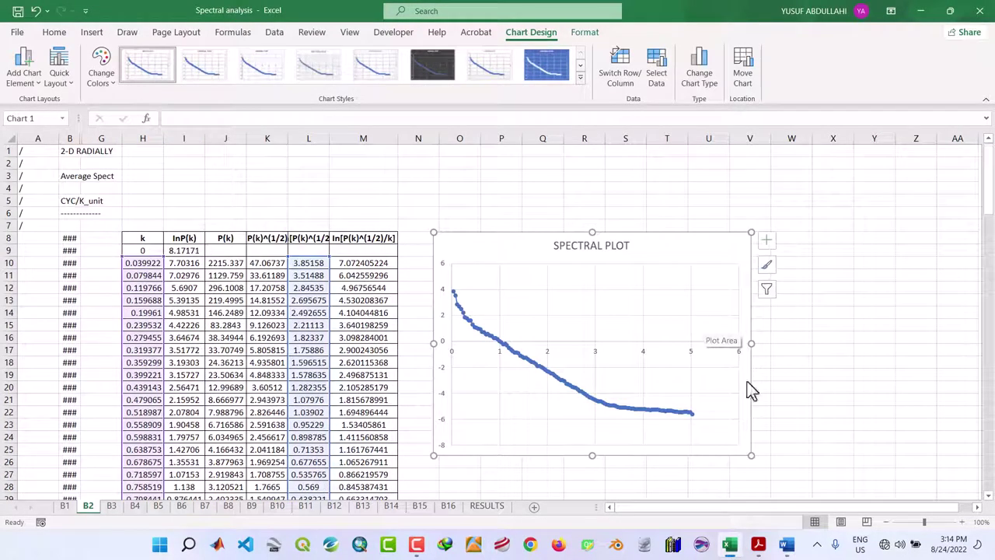
scroll(978, 513, "right", 2)
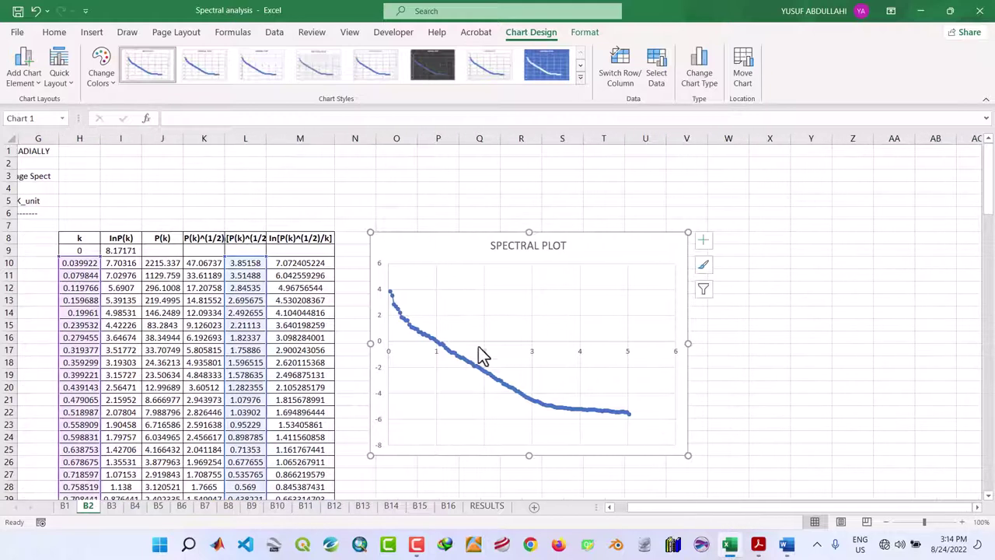
mouse_move(395, 310)
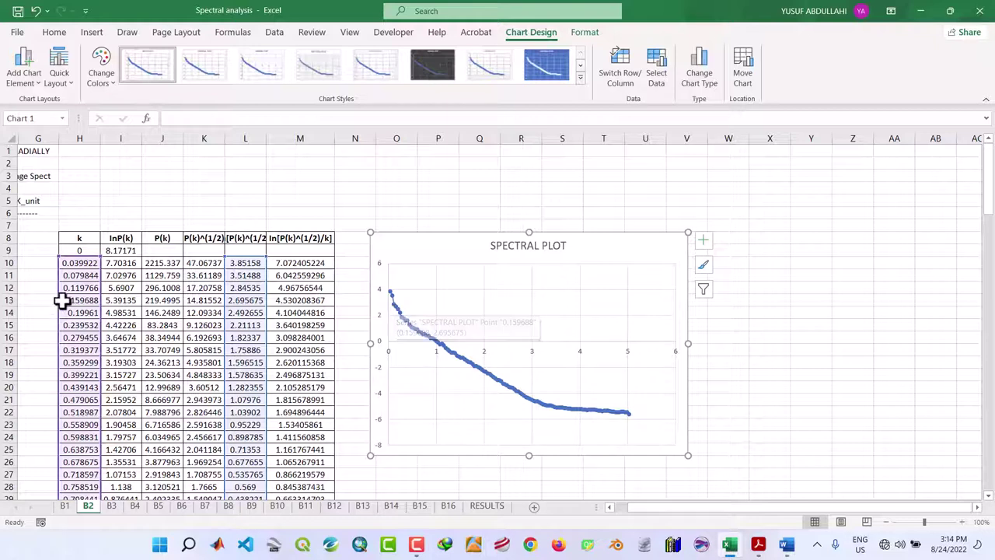
left_click_drag(62, 300, 234, 305)
left_click(220, 78)
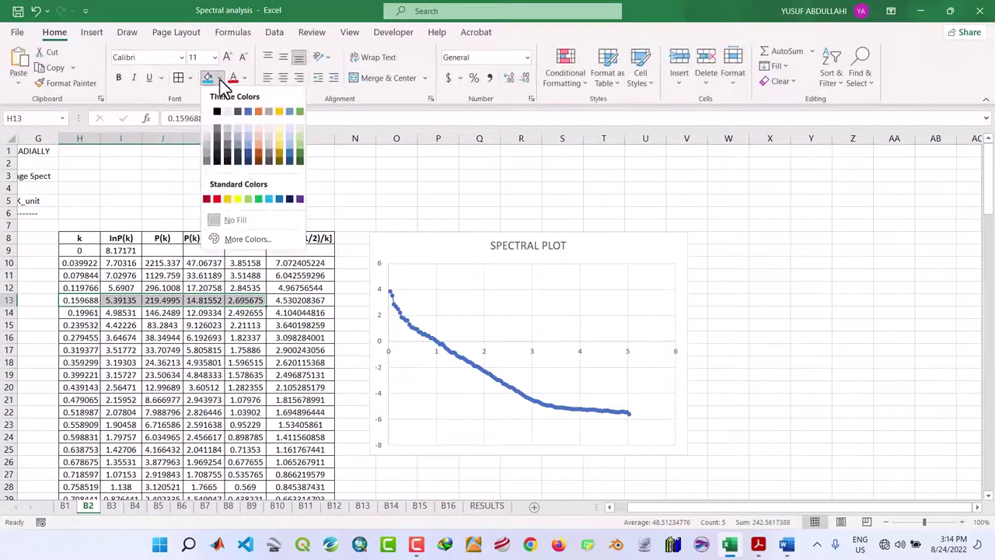
left_click(237, 200)
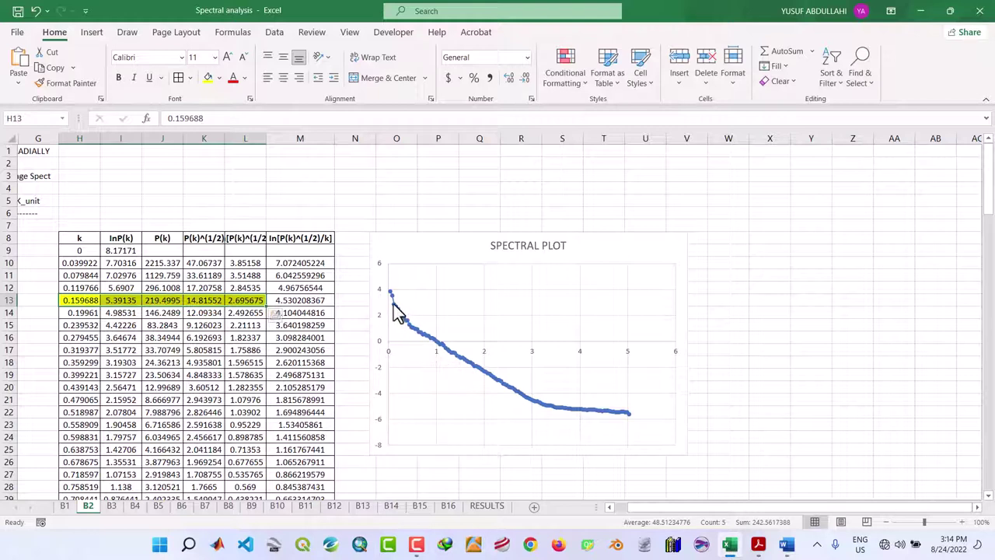
left_click(393, 215)
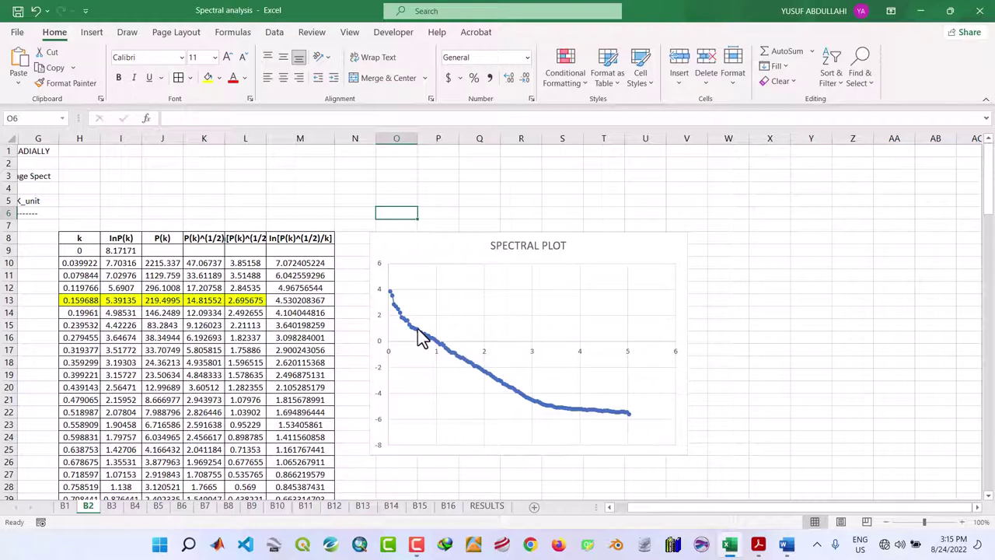
Identify the end point of the curve's second segment and fill its row, H25:L25, with yellow.
mouse_move(420, 338)
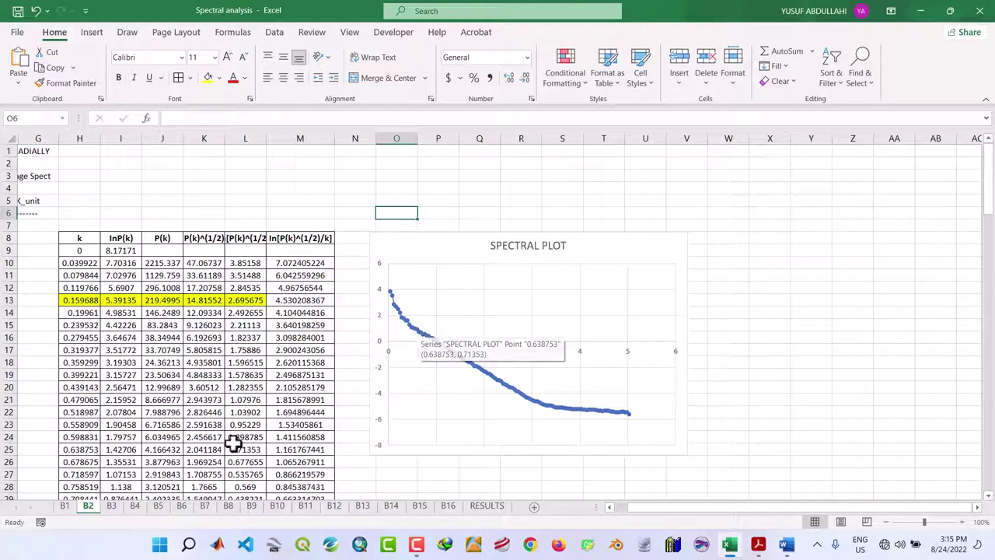
left_click(79, 450)
left_click_drag(78, 449, 241, 449)
left_click(208, 78)
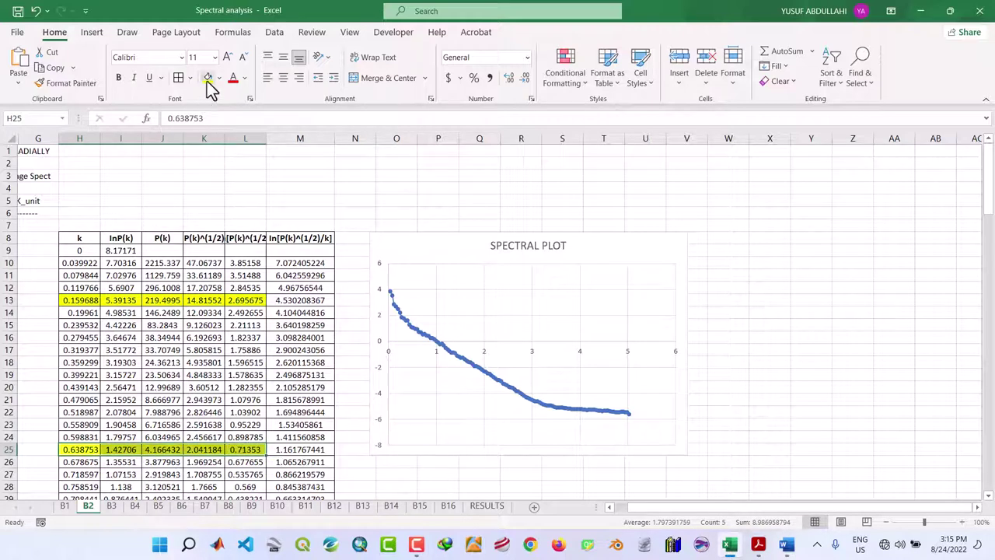
Remove the SPECTRAL PLOT series from the B2 chart's data source.
left_click(382, 237)
right_click(382, 238)
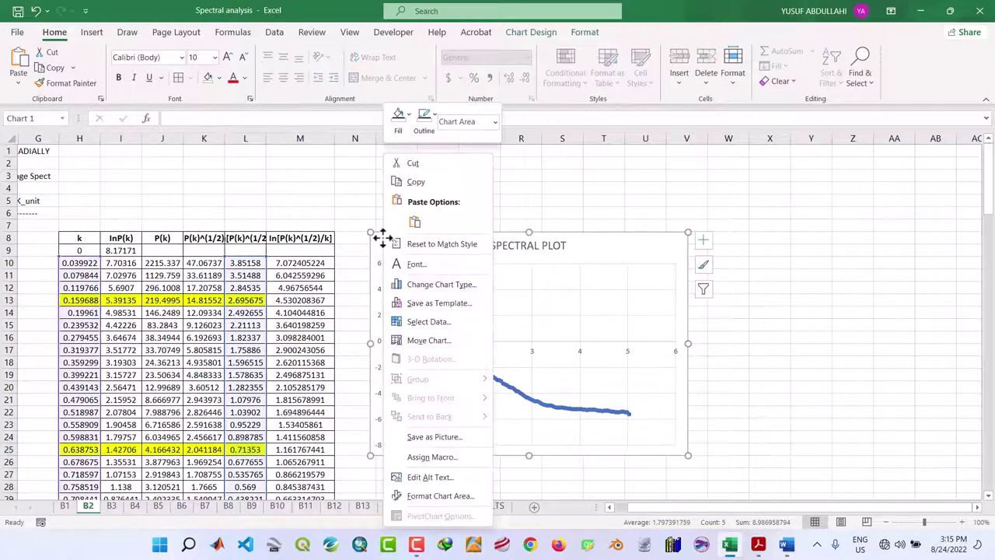
left_click(440, 325)
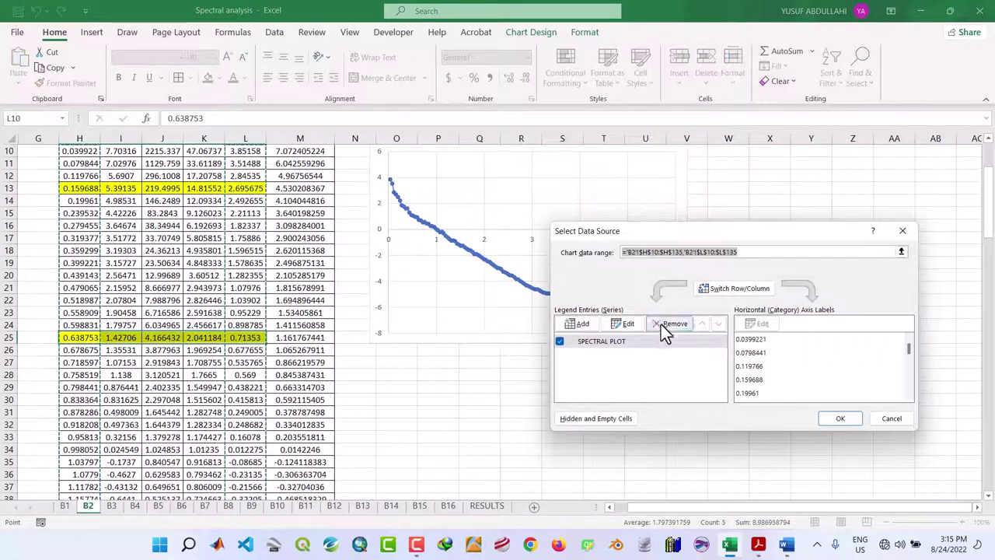
left_click(662, 325)
Add a series named P1 to the B2 chart with X values H10:H13 and Y values L10:L13.
left_click(581, 322)
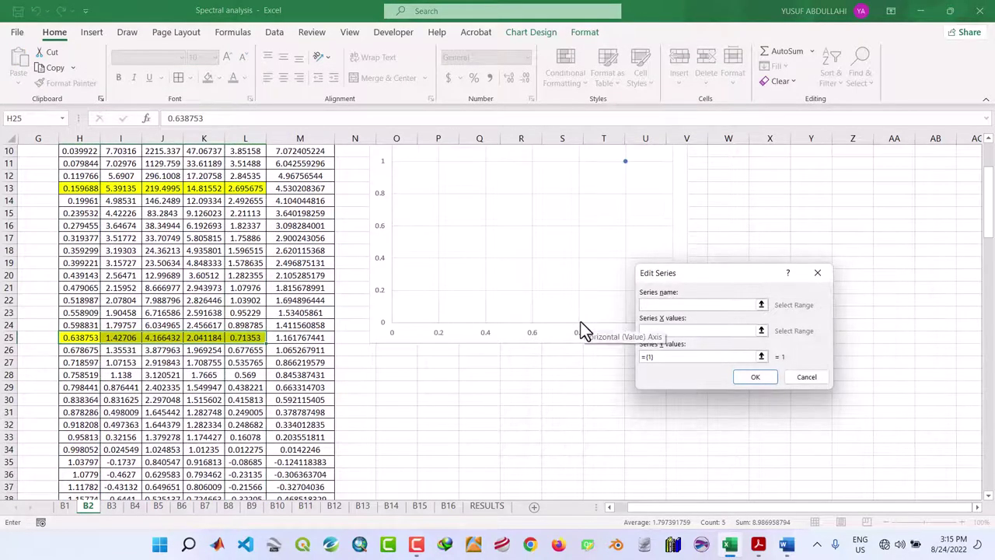
type("P1")
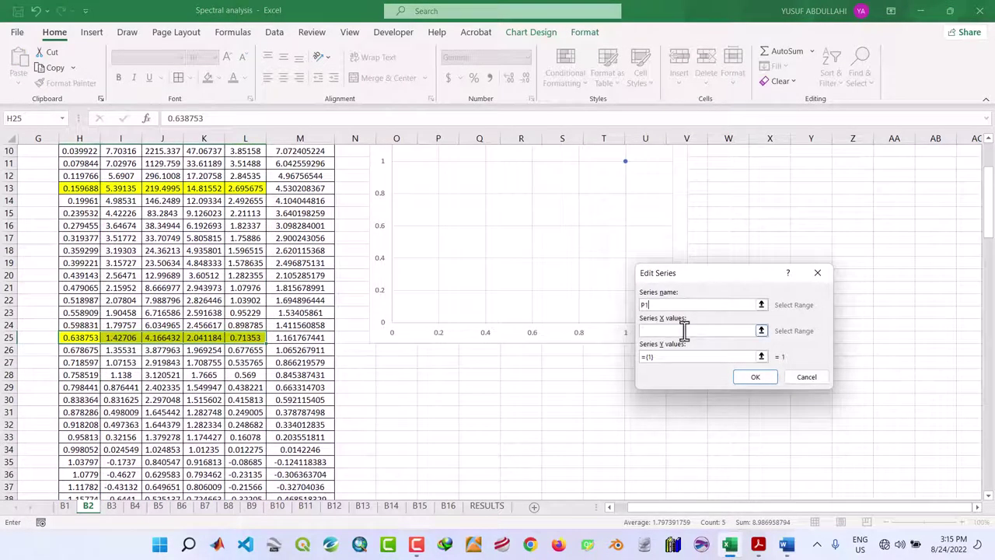
left_click(684, 330)
scroll(94, 233, "up", 2)
left_click_drag(88, 226, 92, 264)
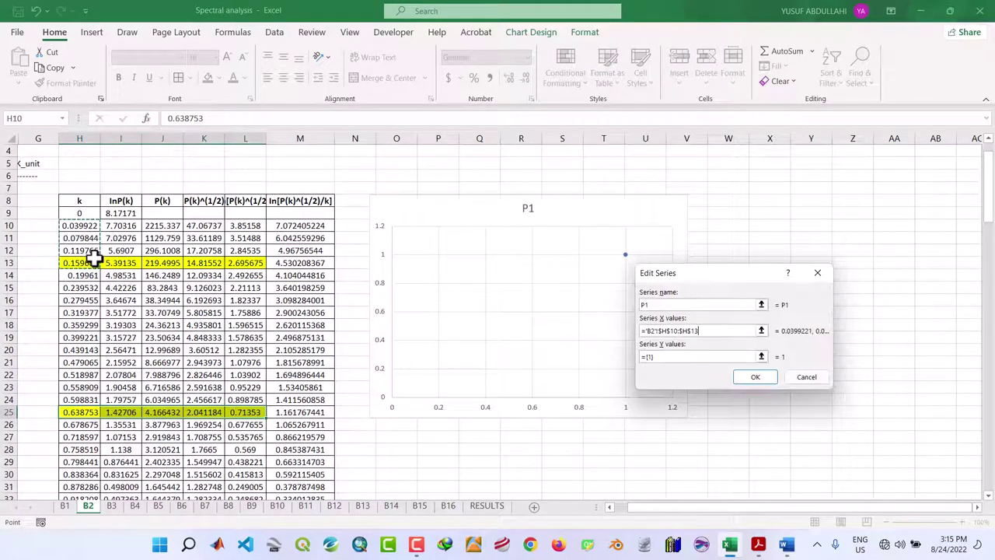
left_click(665, 359)
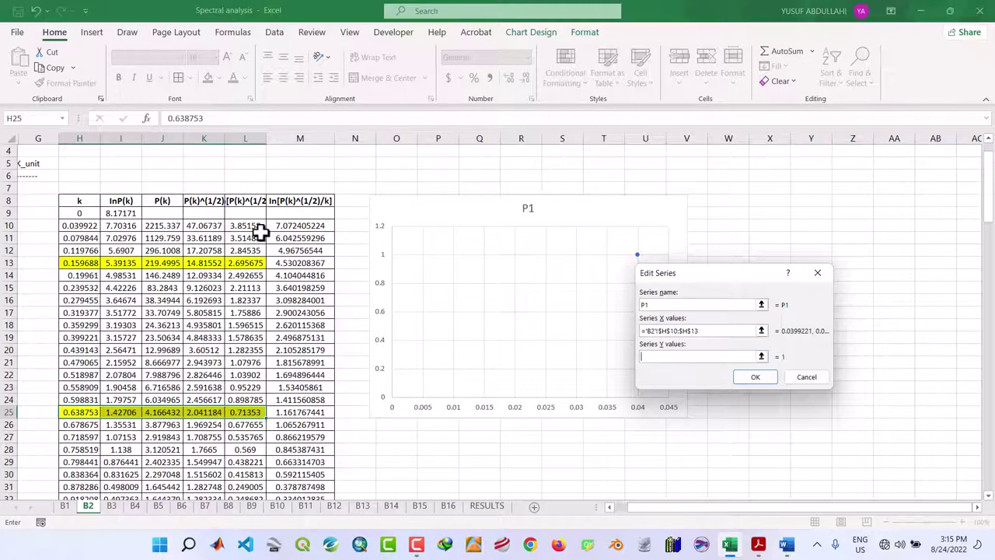
left_click_drag(261, 227, 259, 263)
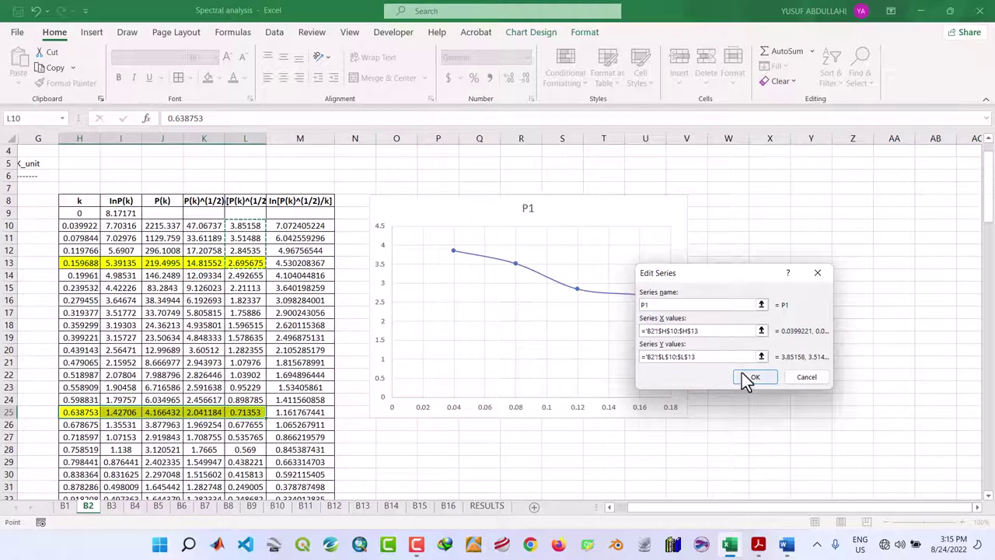
left_click(751, 378)
Add a series named P2 to the chart with X values H13:H25 and Y values L13:L25.
left_click(580, 324)
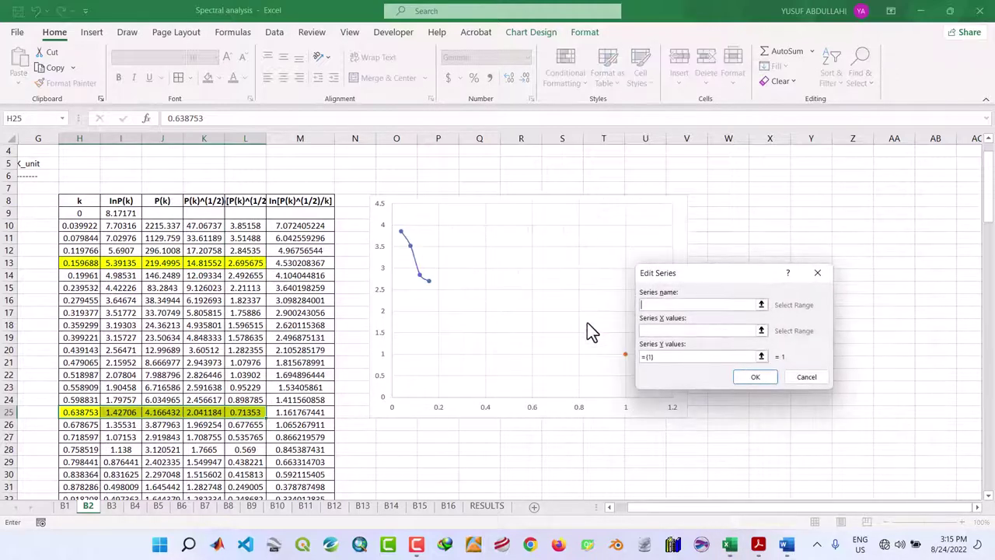
type("P2")
left_click(666, 330)
left_click_drag(94, 264, 94, 412)
left_click(659, 357)
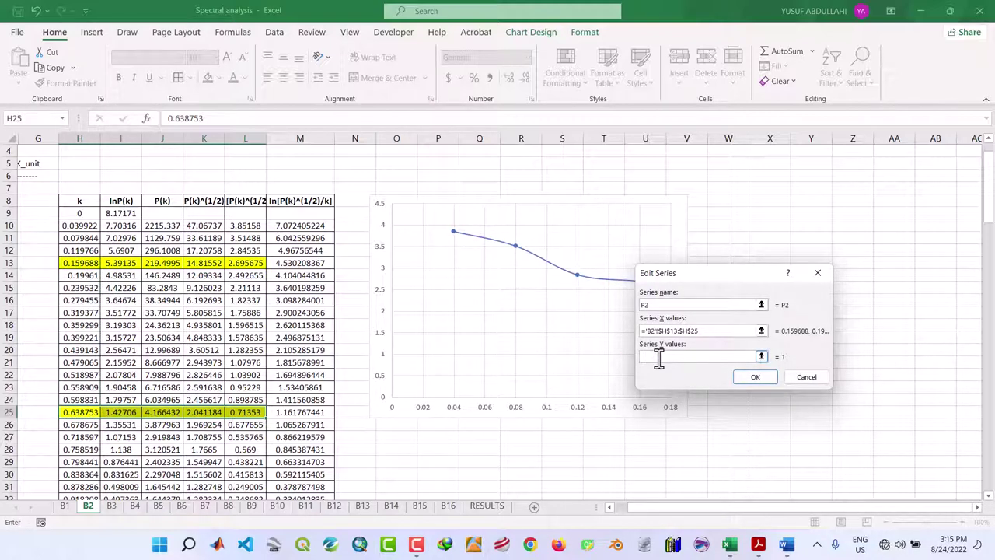
left_click_drag(248, 263, 262, 414)
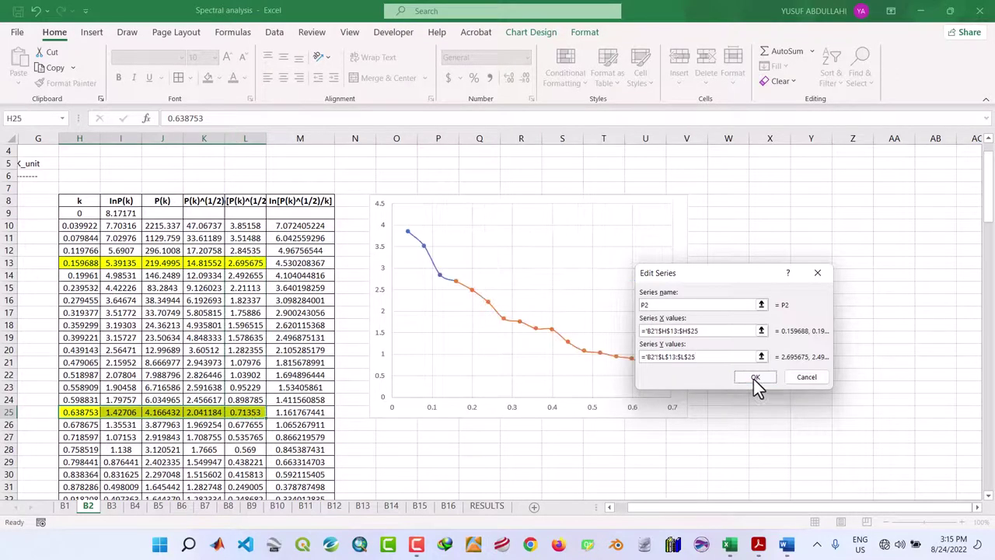
left_click(754, 378)
Add a series named P3 with X values H25:H135 and Y values L25:L135, and accept the chart's data source.
left_click(580, 323)
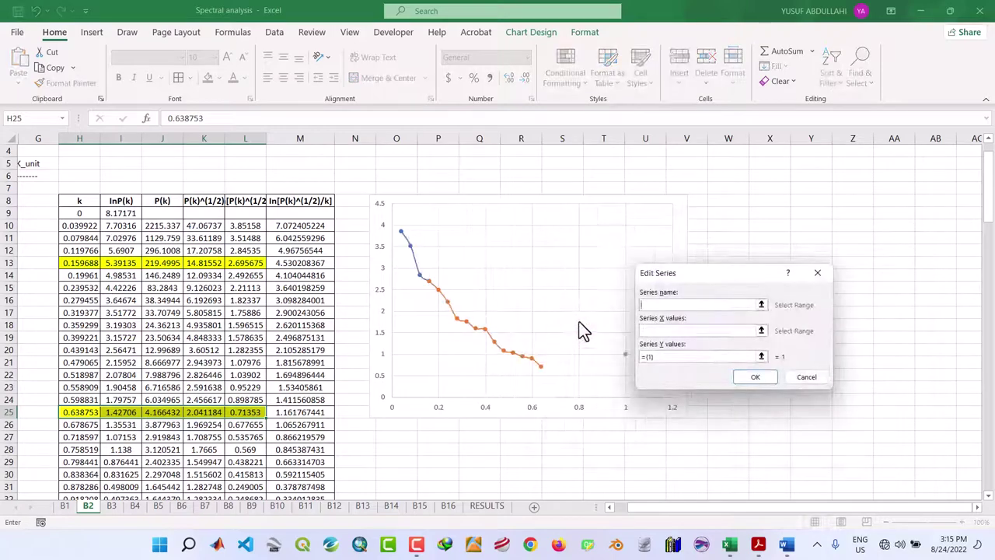
type("P3")
left_click(672, 330)
scroll(302, 311, "down", 2)
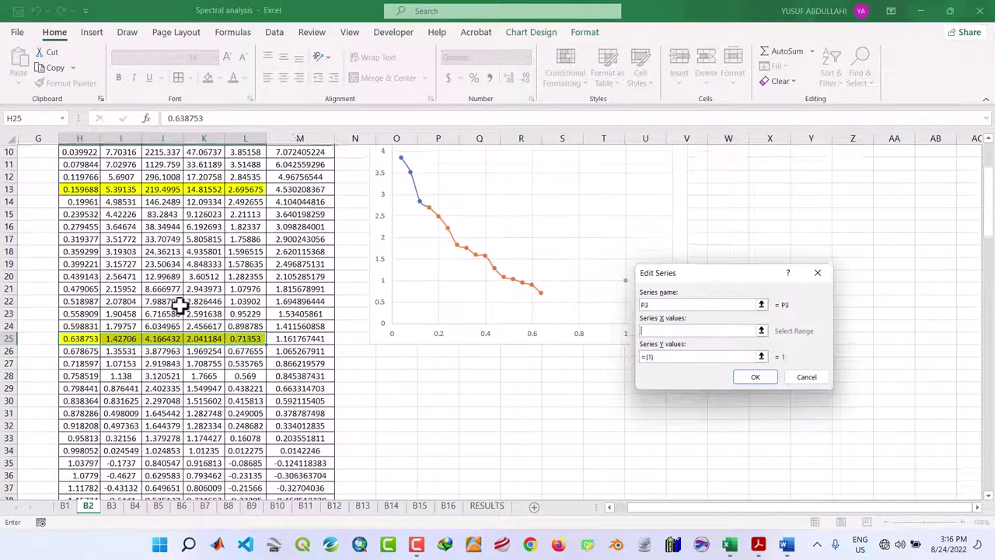
left_click_drag(83, 339, 84, 473)
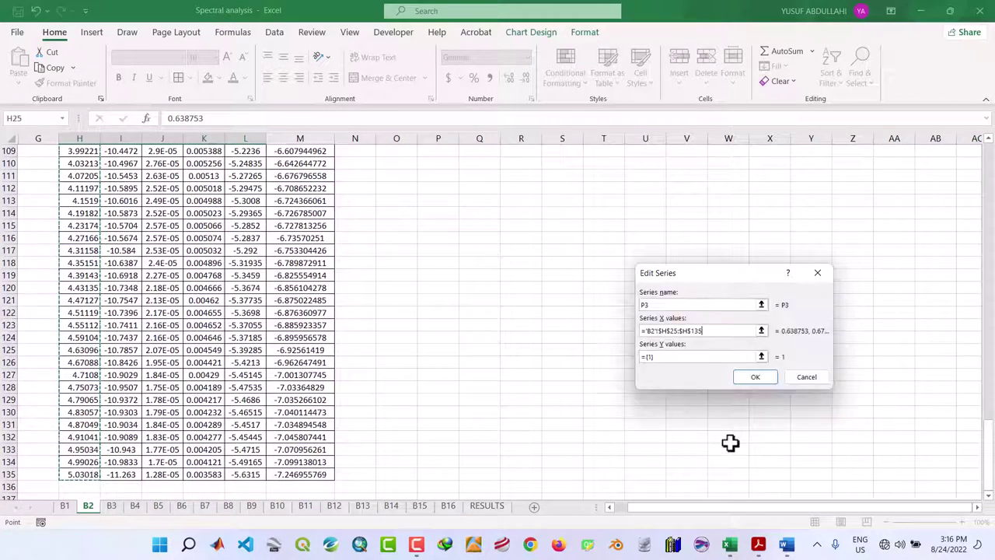
left_click(666, 356)
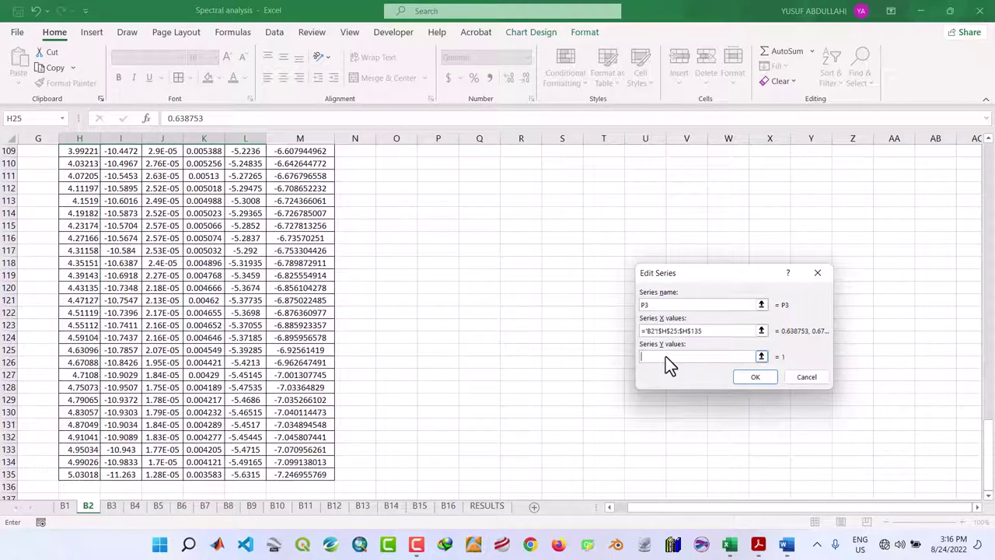
scroll(319, 303, "up", 20)
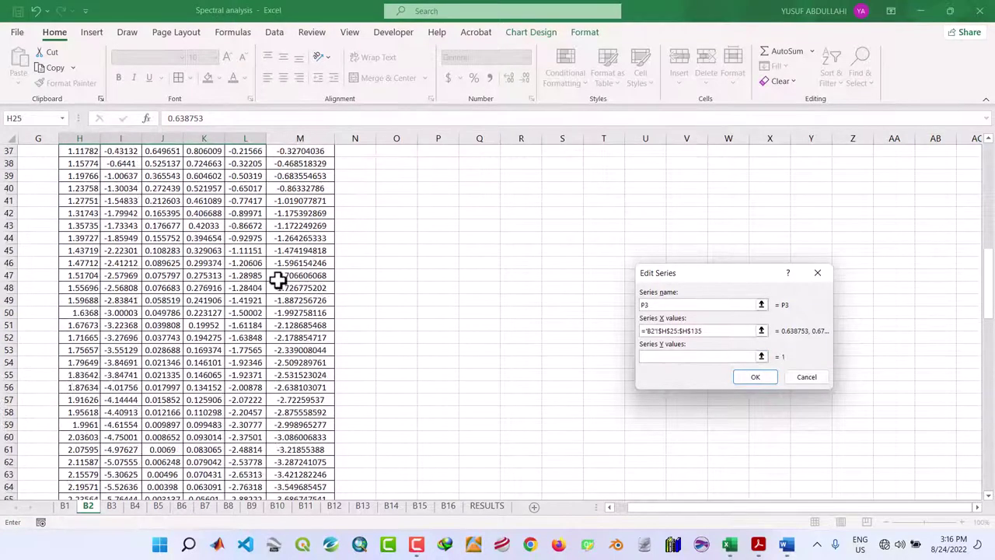
scroll(272, 287, "up", 8)
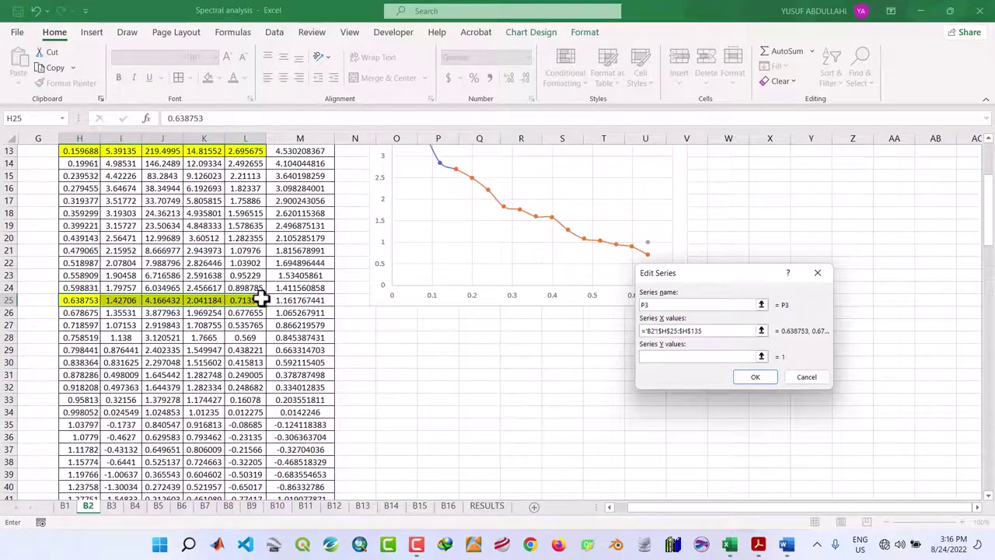
left_click_drag(261, 300, 244, 474)
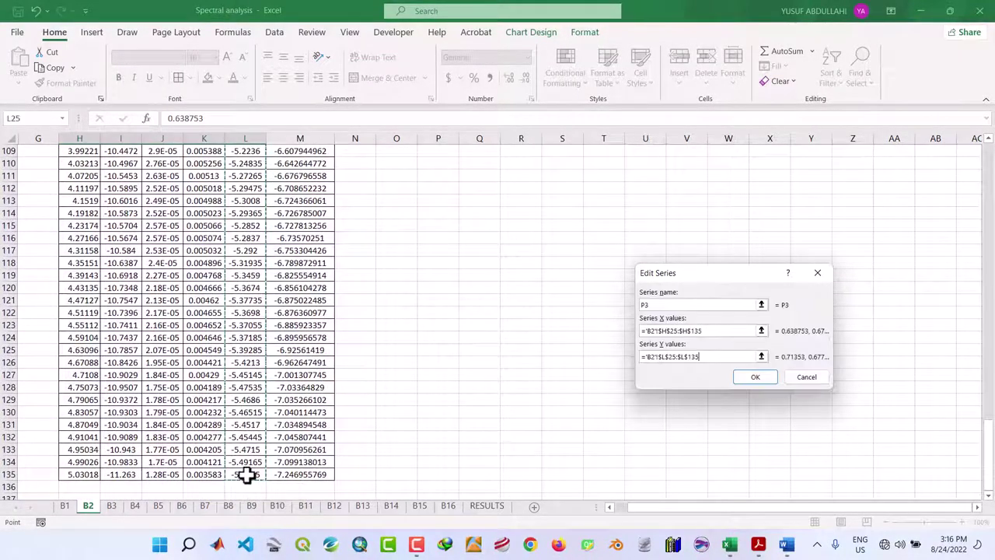
left_click(756, 377)
left_click(842, 421)
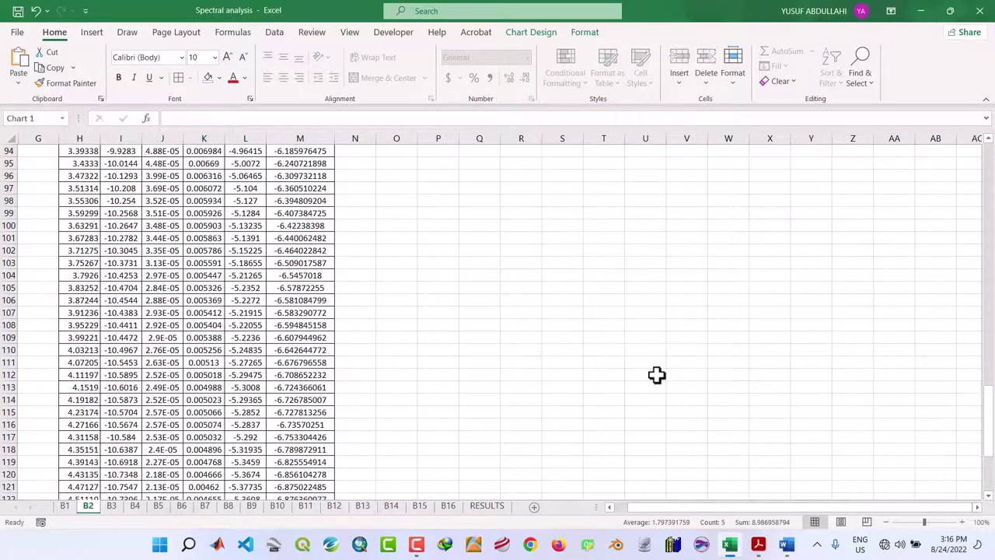
Remove the horizontal and vertical gridlines from the B2 chart.
scroll(657, 376, "up", 20)
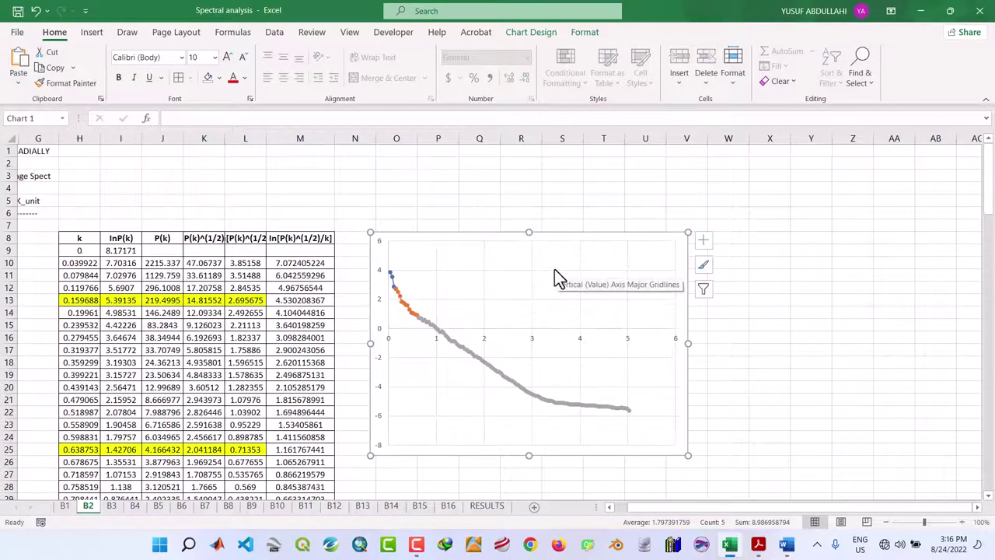
left_click(466, 300)
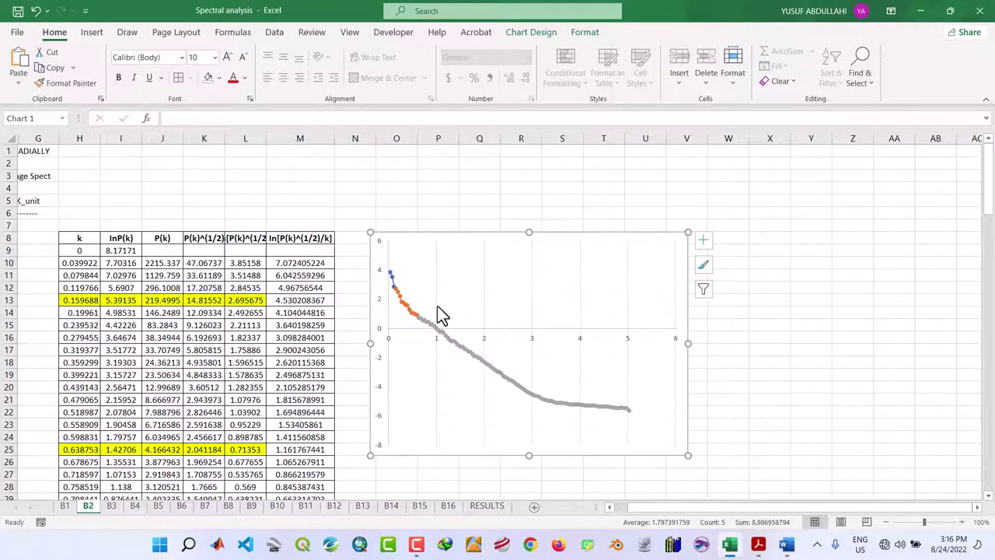
left_click(437, 303)
left_click(437, 304)
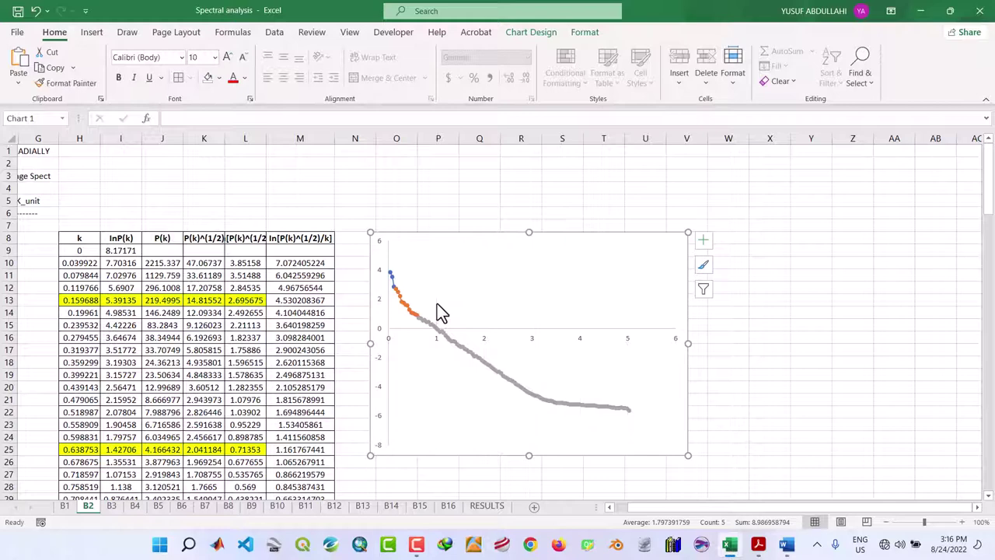
Give the chart's horizontal axis line an end arrow and colour it black.
left_click(464, 331)
double_click(469, 337)
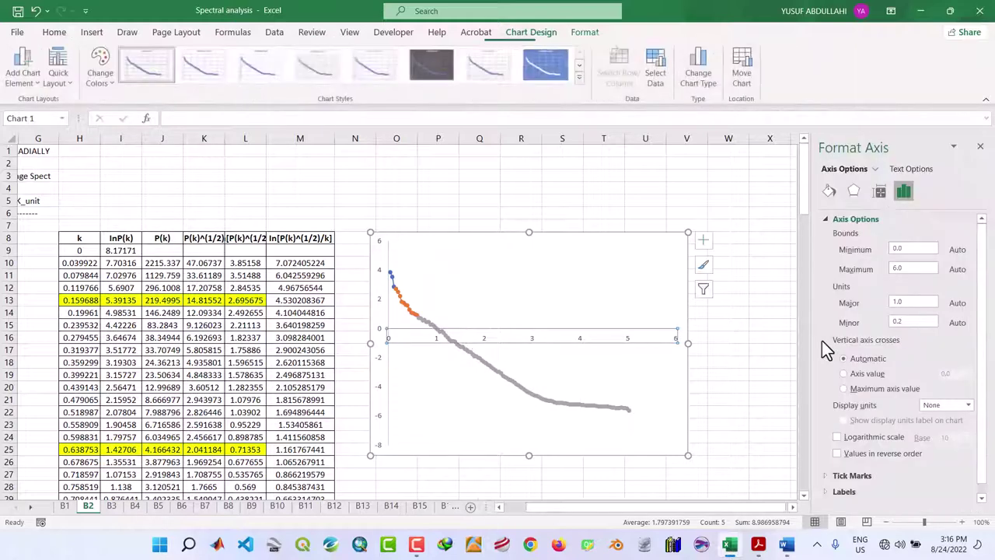
left_click(829, 191)
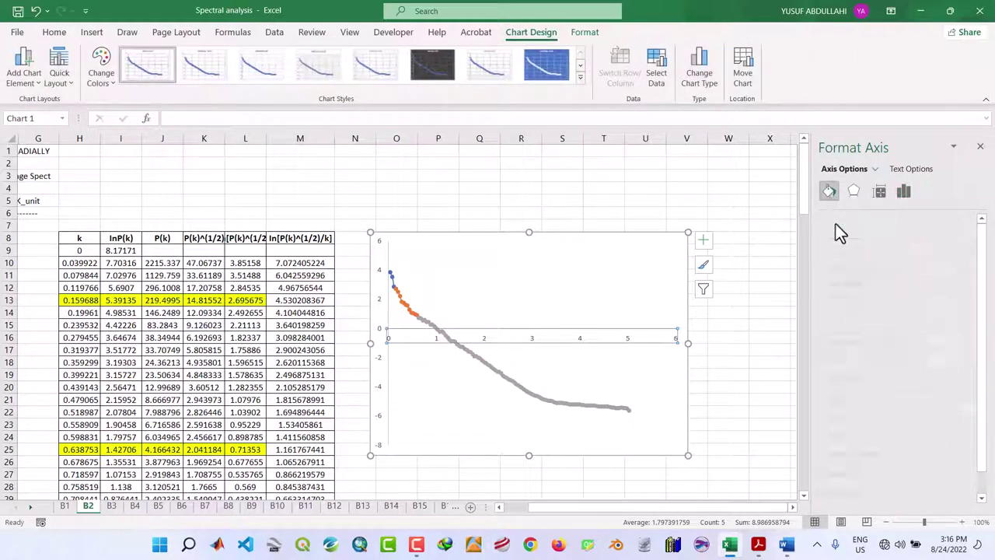
left_click(968, 496)
left_click(972, 462)
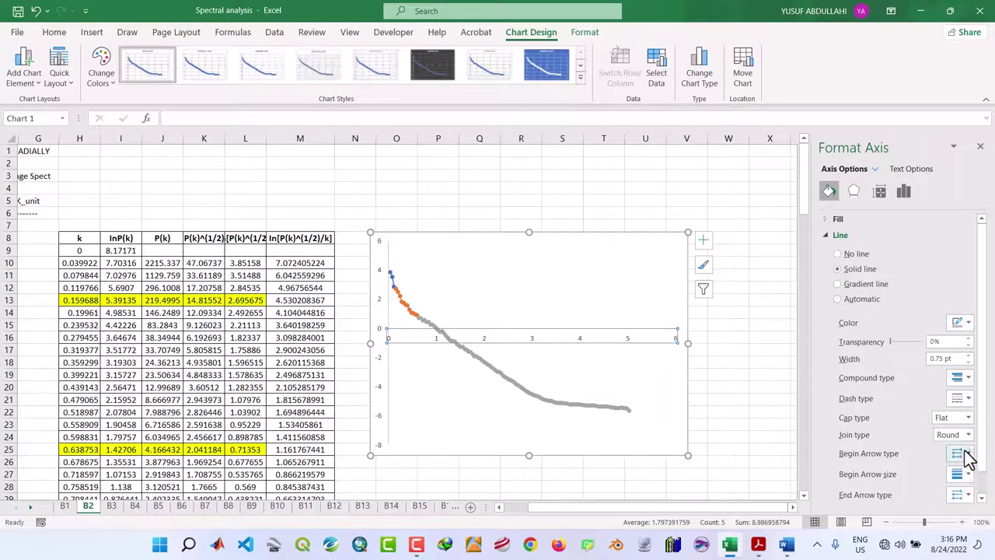
left_click(964, 323)
left_click(907, 360)
Give the chart's vertical axis line an end arrow and colour it black.
left_click(388, 313)
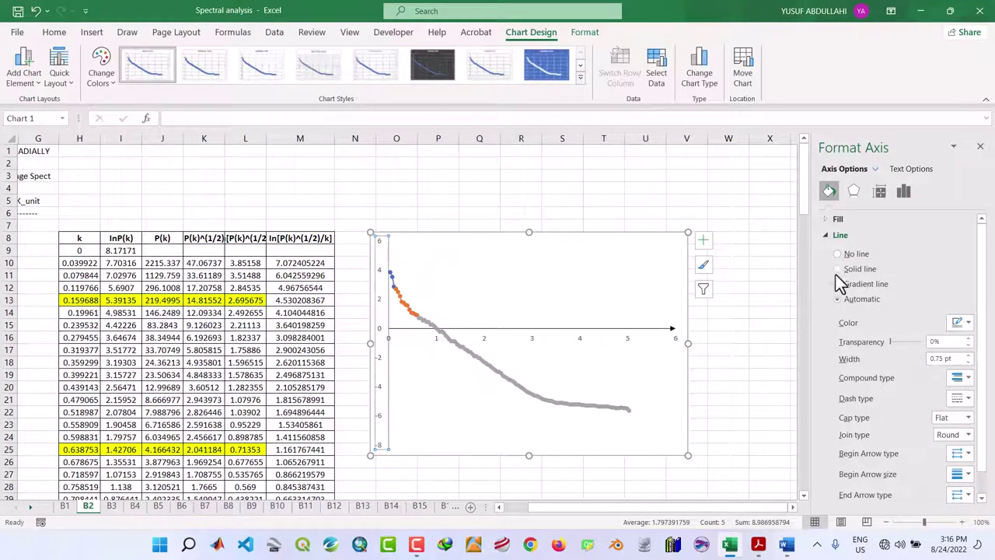
left_click(968, 496)
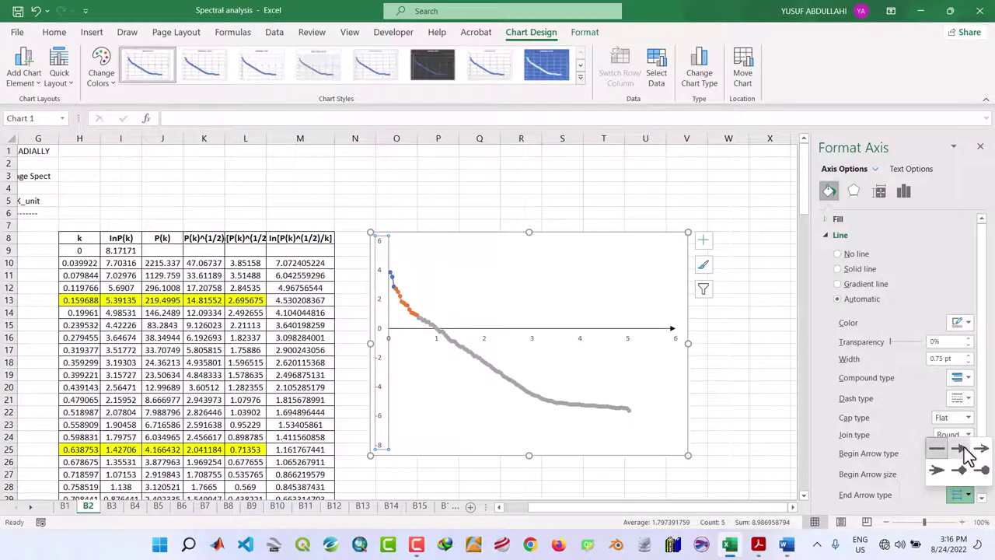
left_click(969, 457)
left_click(968, 322)
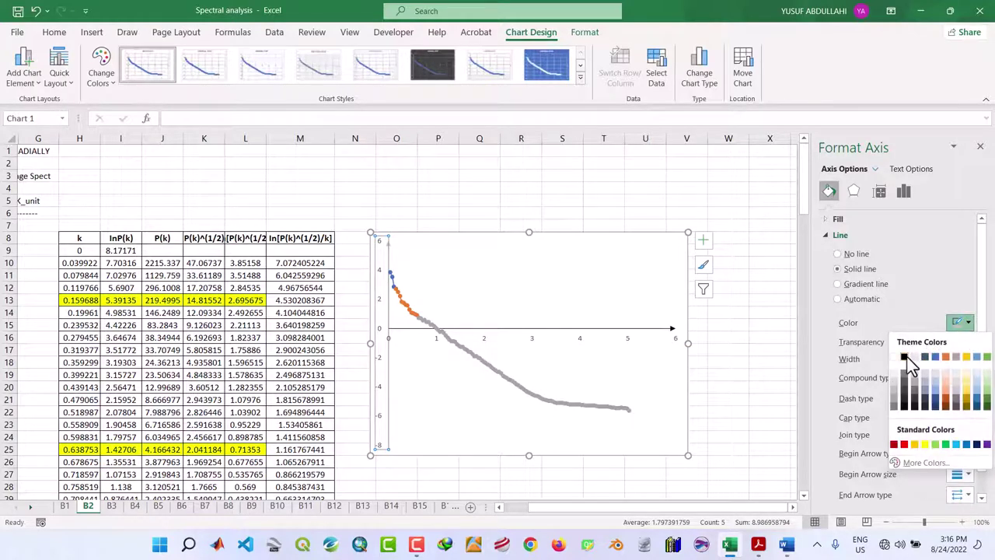
left_click(907, 357)
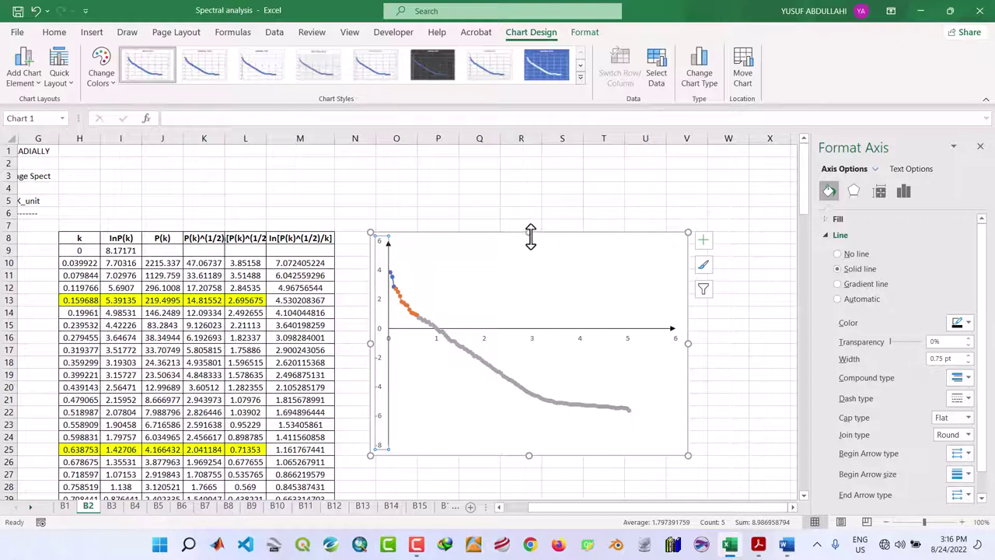
Stretch the chart slightly taller at its upper and lower edges and remove its border line.
left_click_drag(531, 228, 529, 222)
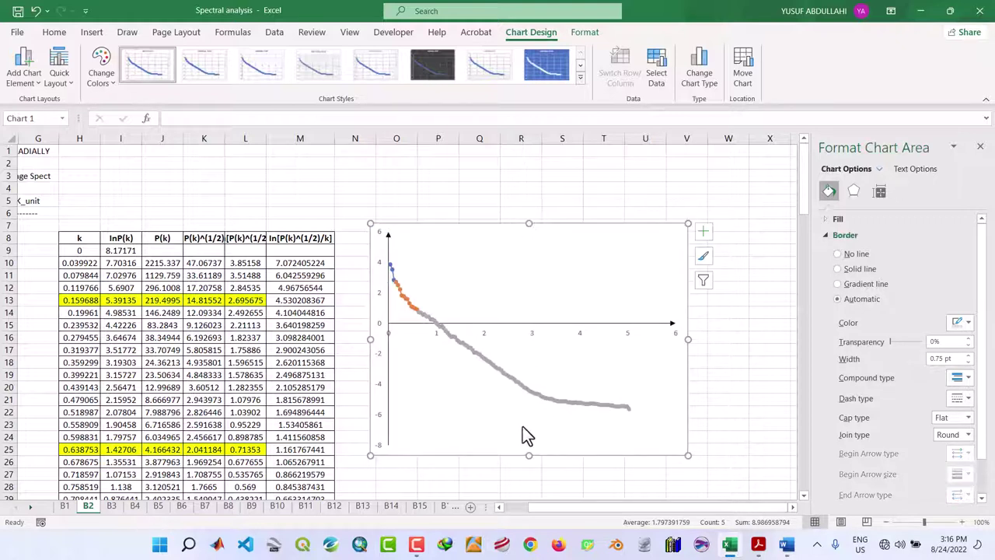
left_click_drag(529, 455, 532, 461)
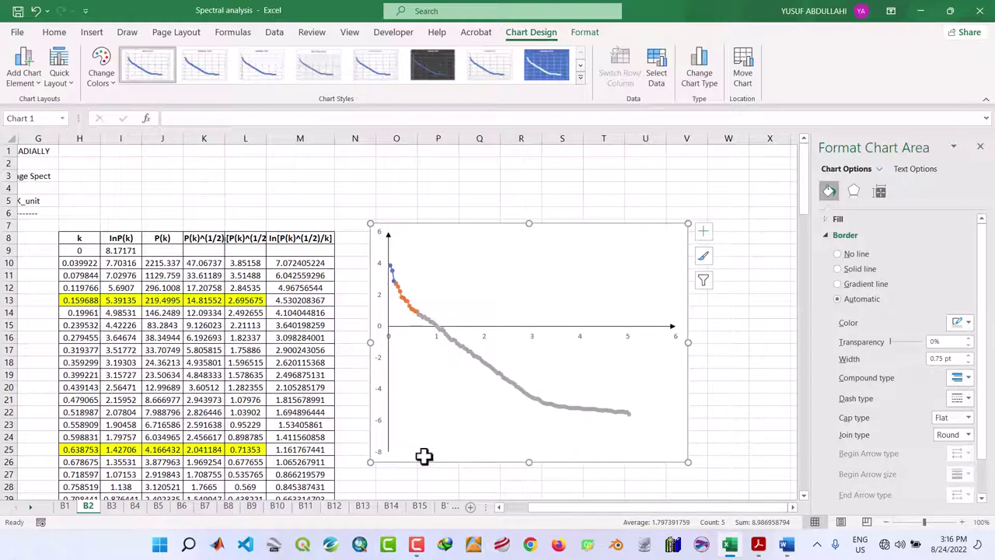
left_click(838, 255)
left_click(740, 337)
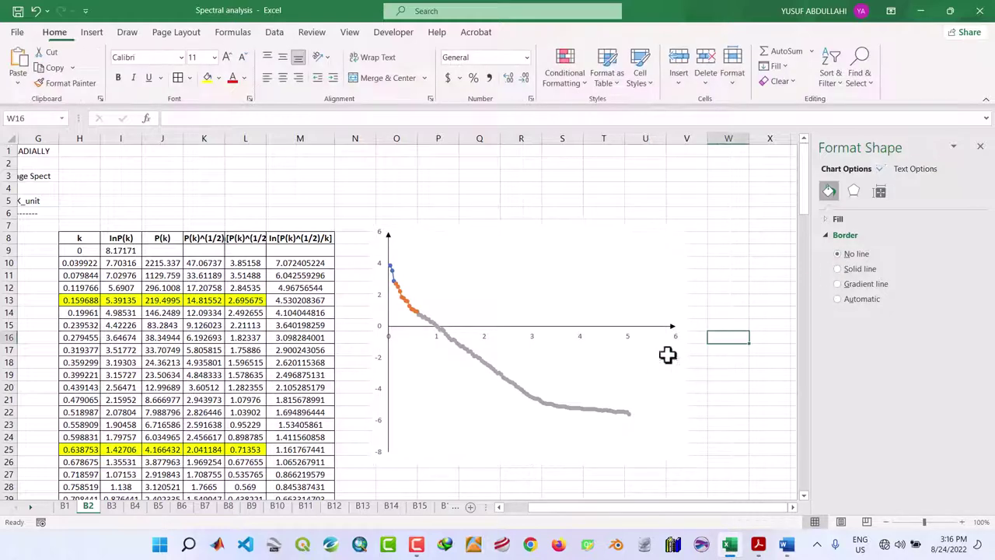
Add a linear trendline to the chart's P2 series and select that trendline.
left_click(405, 298)
right_click(404, 299)
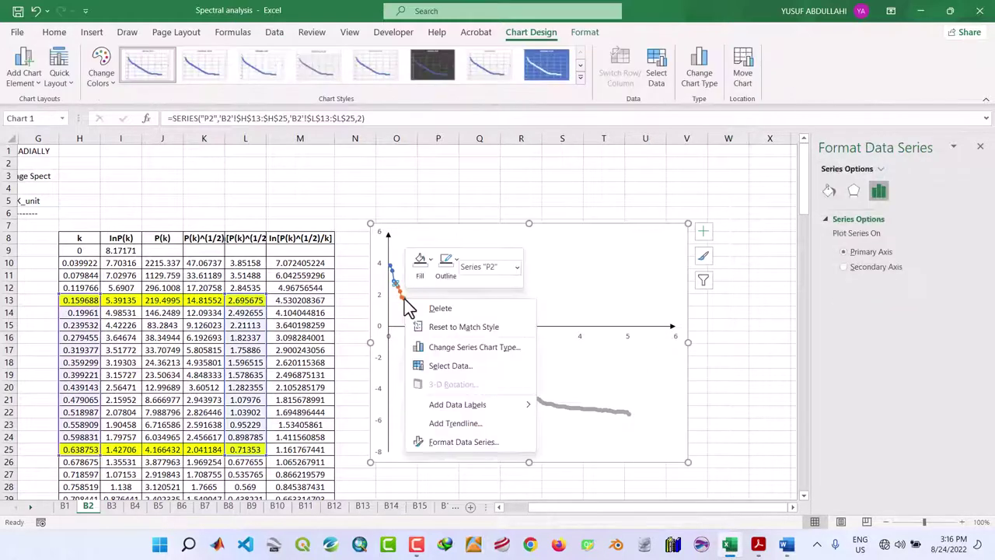
left_click(455, 424)
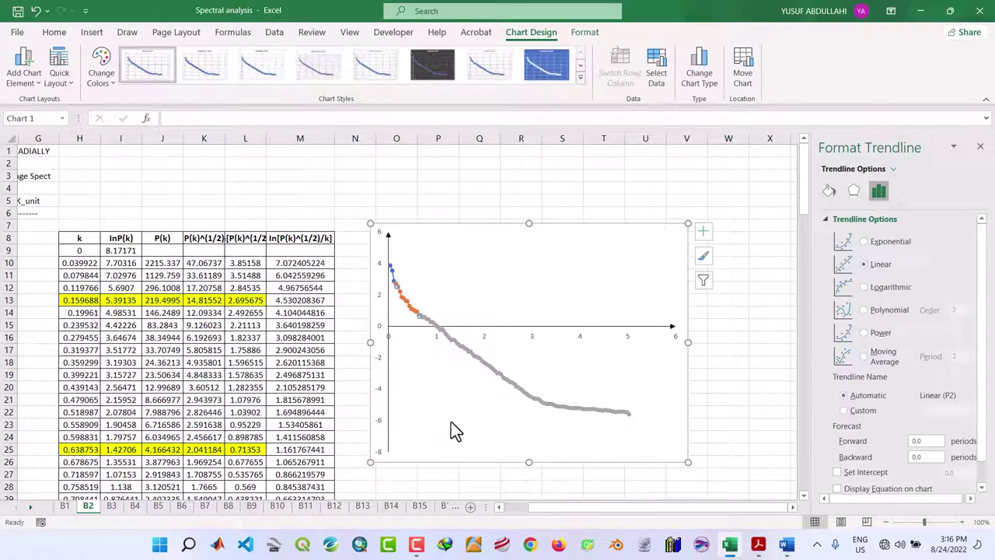
left_click(790, 401)
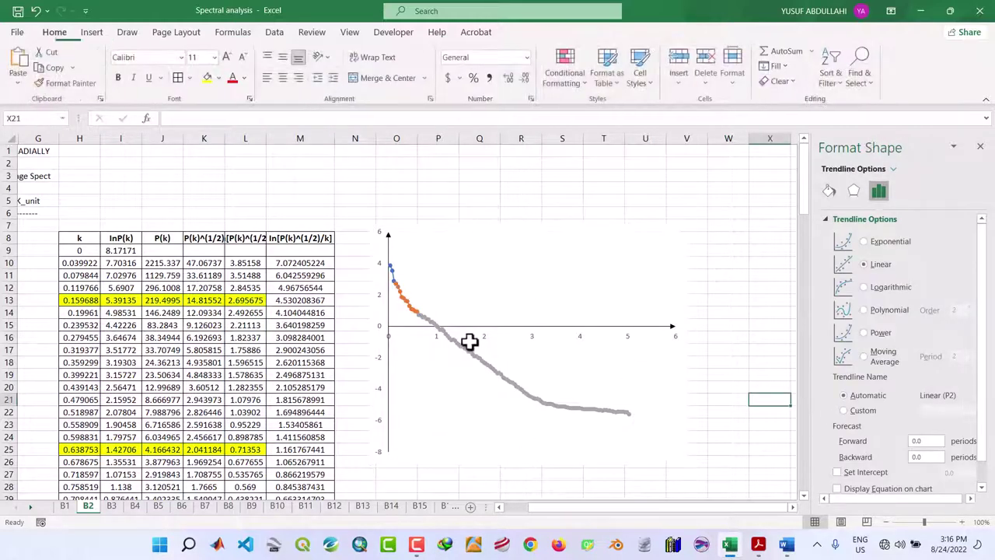
left_click(416, 318)
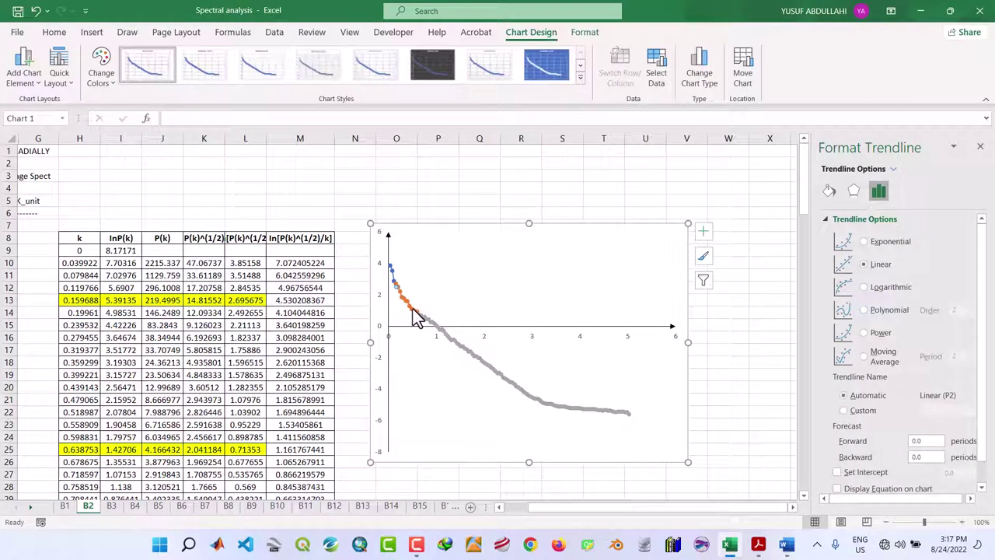
right_click(404, 298)
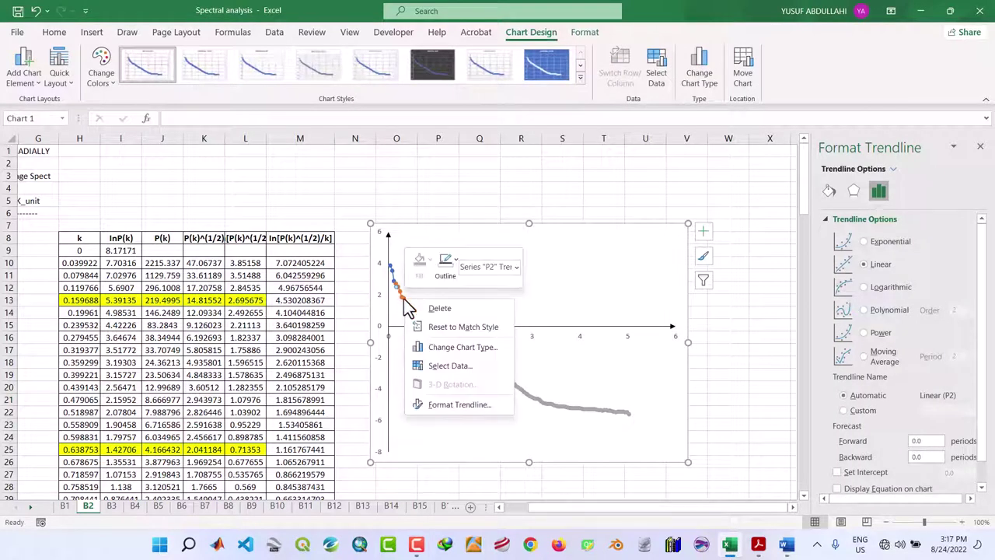
key("Escape")
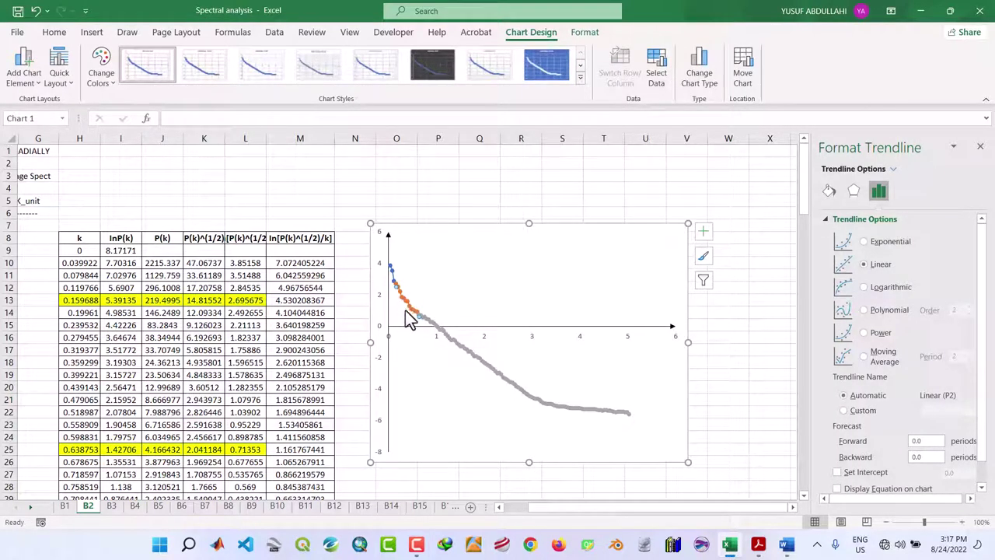
Display the P2 trendline's equation on the chart and format the trendline as a solid black line, 1.75 pt wide with solid dash type.
left_click(725, 335)
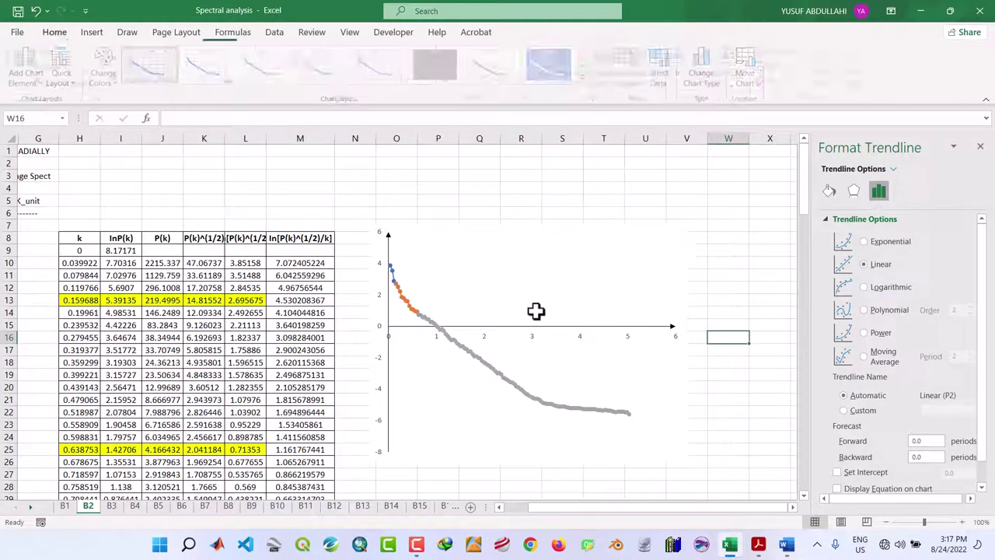
left_click(413, 314)
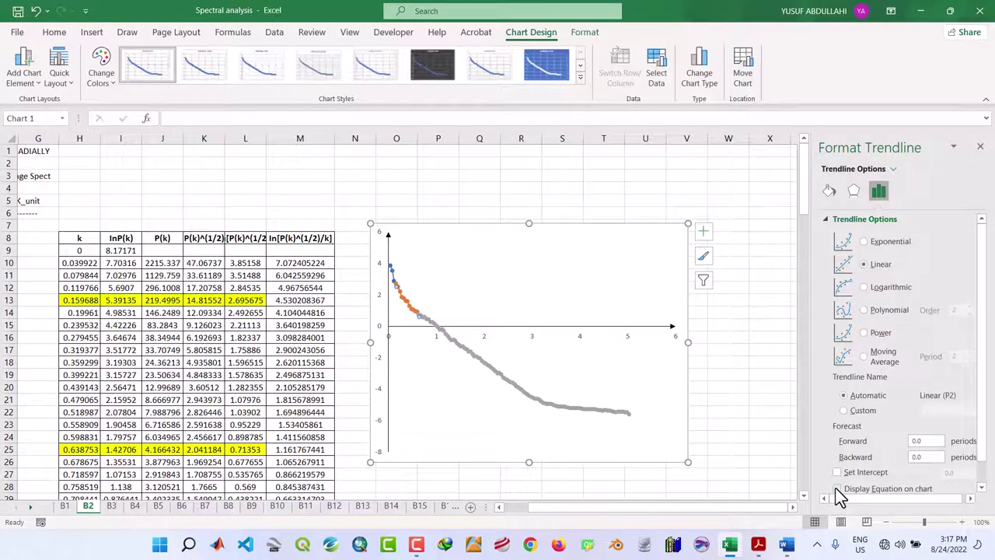
left_click(830, 191)
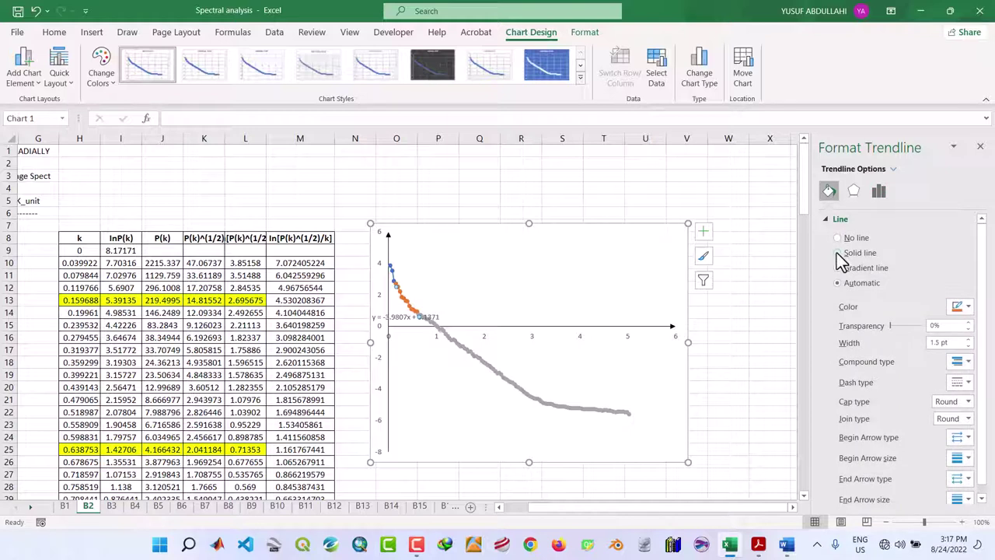
left_click(838, 254)
left_click(968, 339)
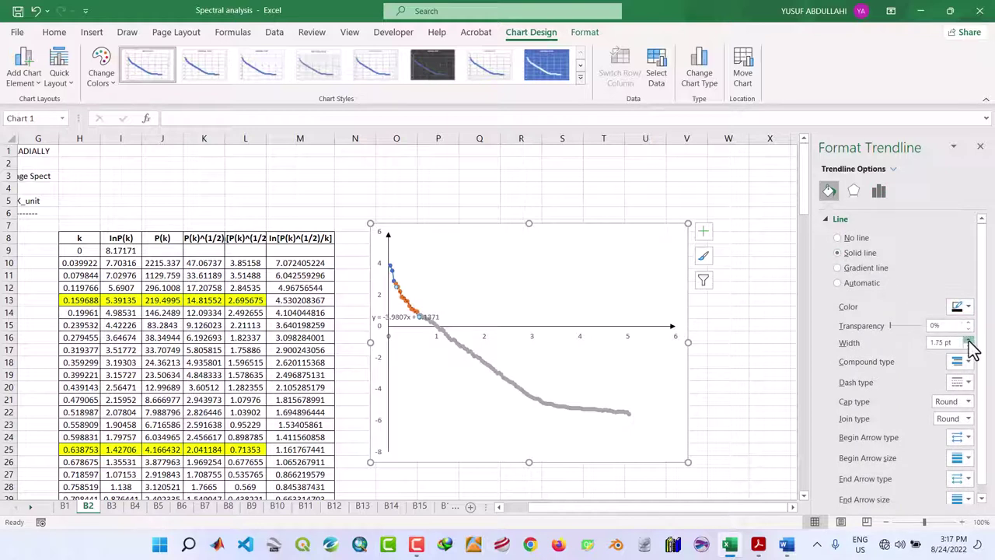
left_click(965, 383)
left_click(947, 405)
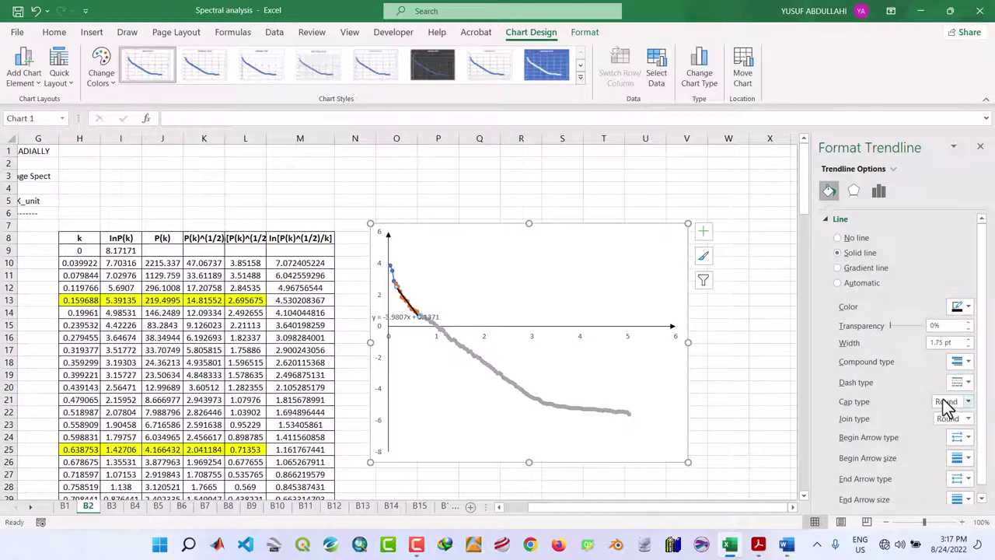
Move the trendline equation label off the curve to the empty area just right of the P2 segment.
left_click(401, 315)
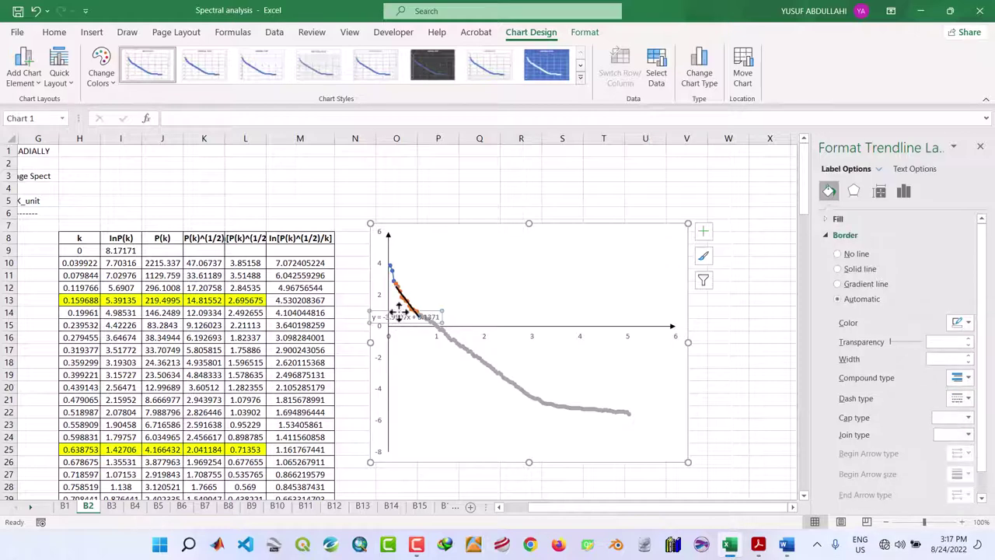
left_click_drag(398, 311, 440, 282)
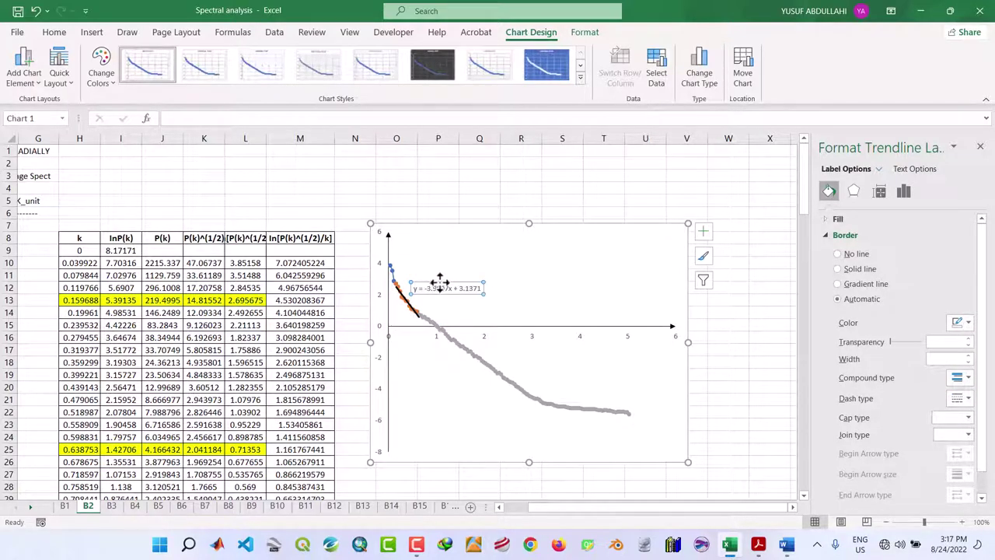
left_click_drag(440, 283, 444, 283)
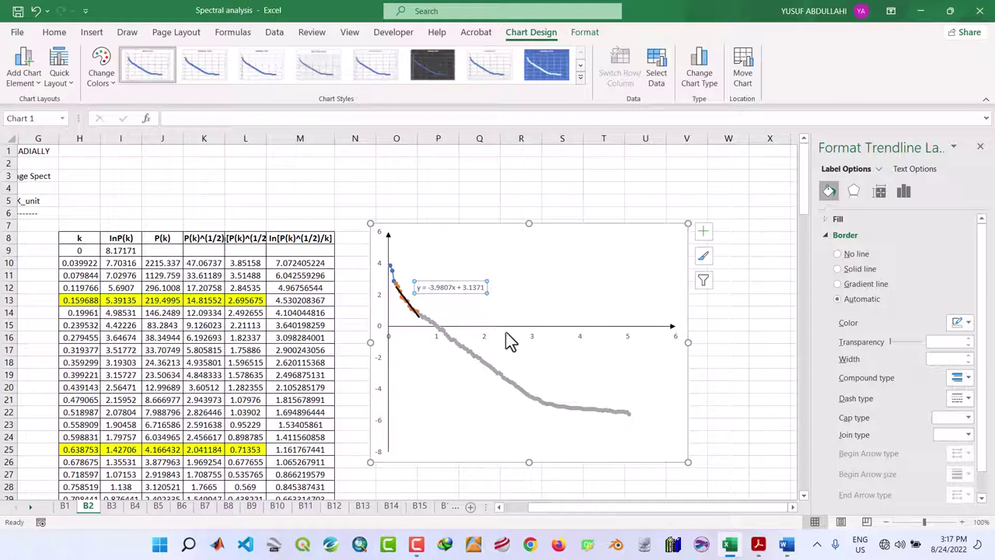
left_click(553, 268)
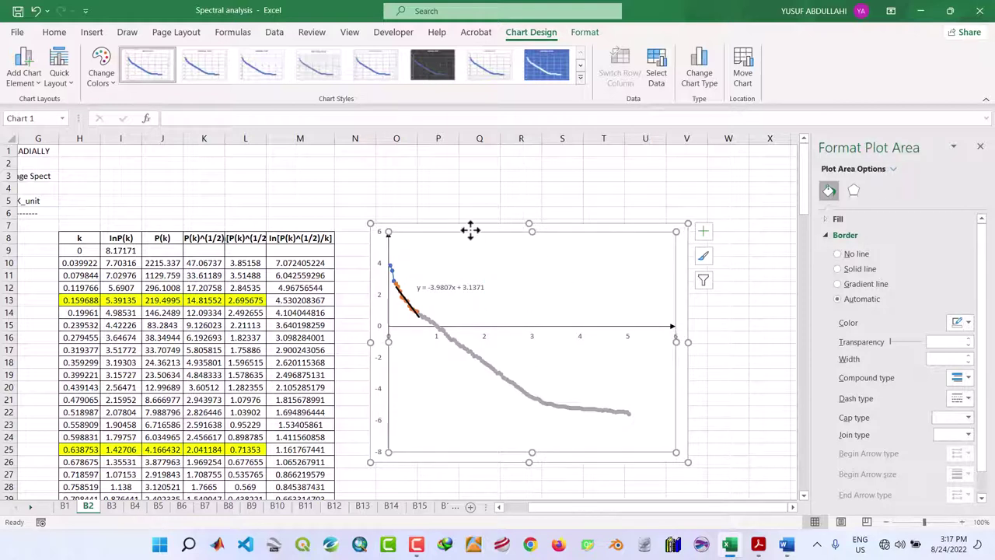
Add a primary horizontal axis title to the chart reading "Wave Number, k (rad/km)".
left_click(23, 76)
mouse_move(78, 121)
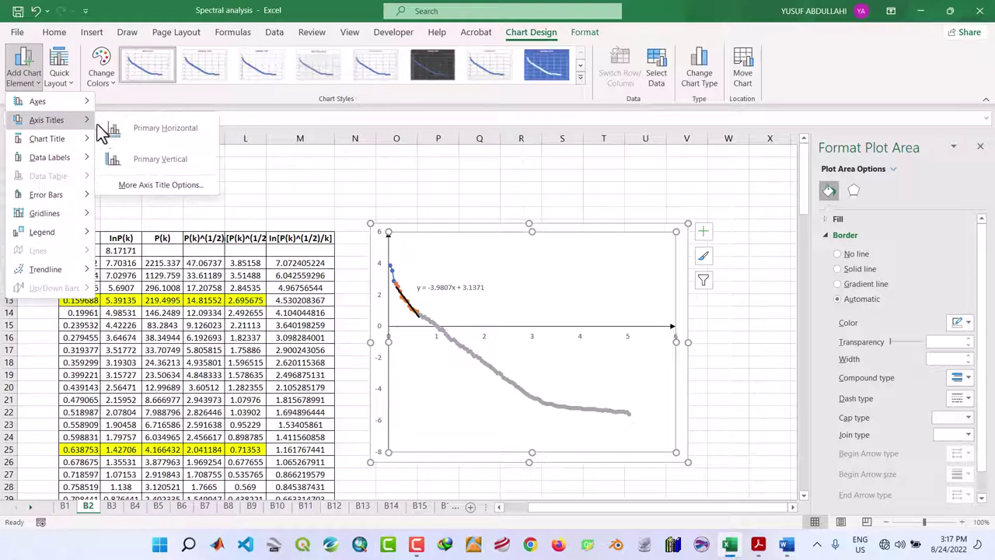
left_click(134, 128)
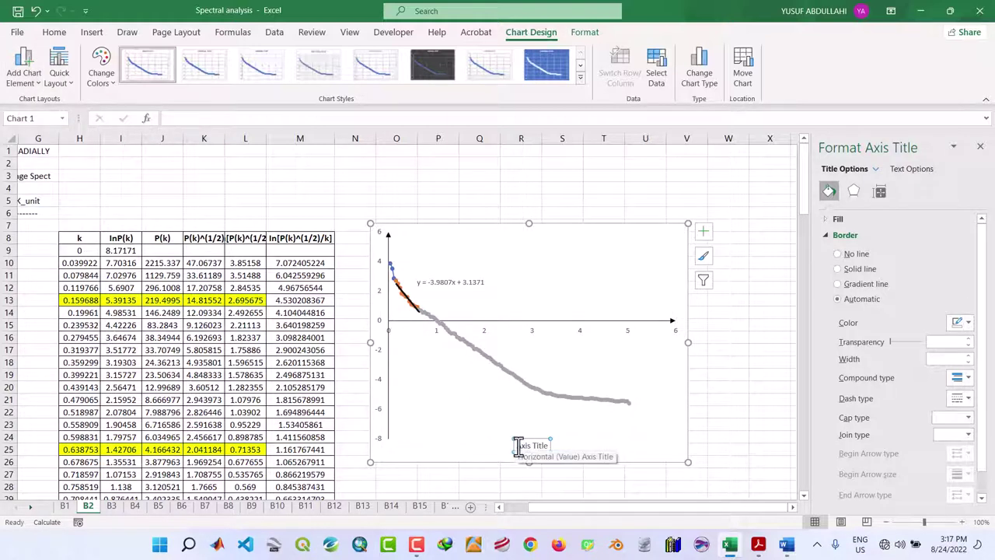
left_click_drag(516, 445, 546, 445)
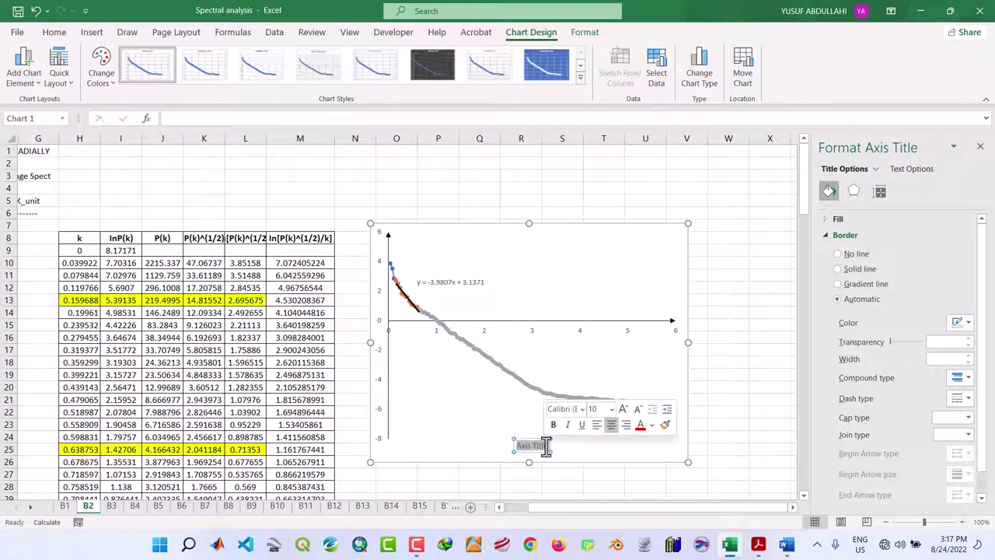
type("Wave")
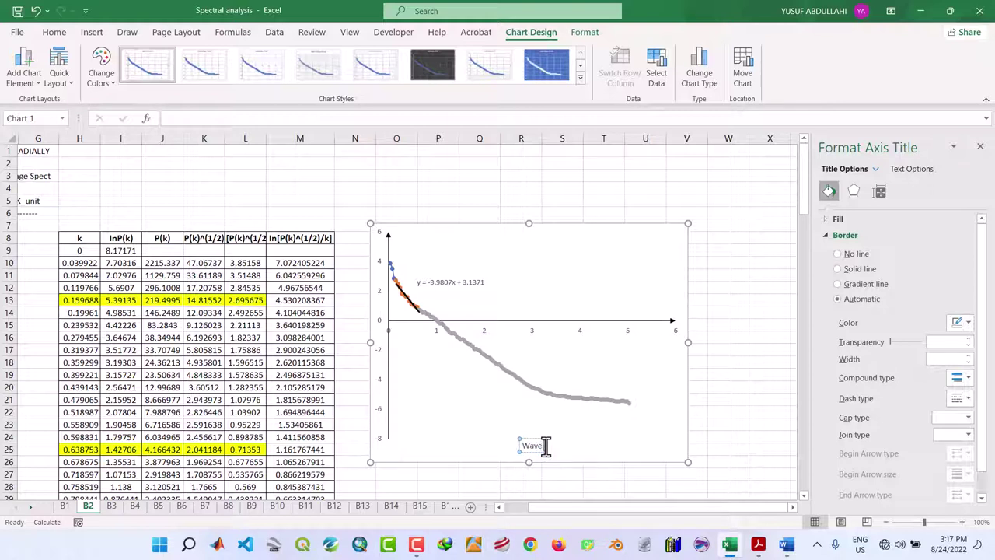
type(" Number")
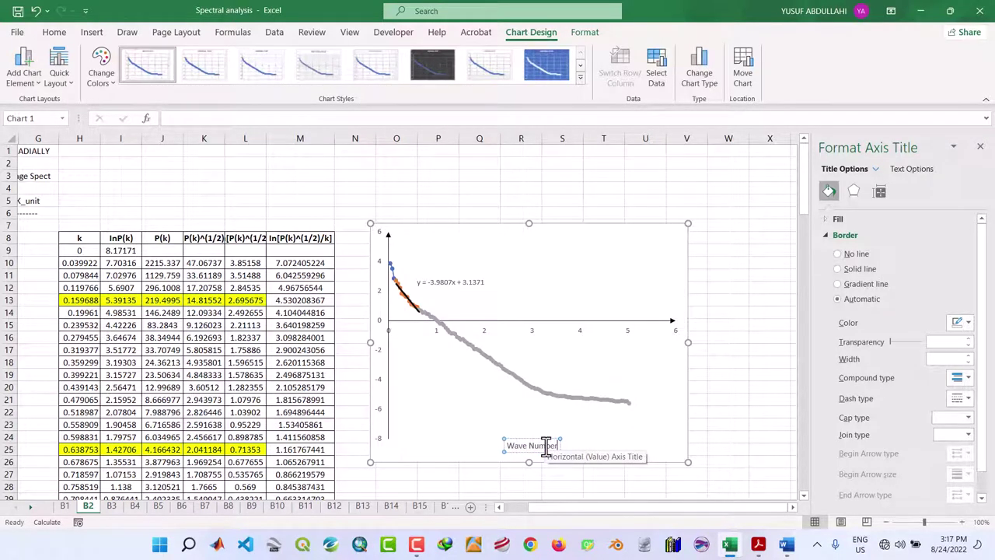
type(", k (rad/km)")
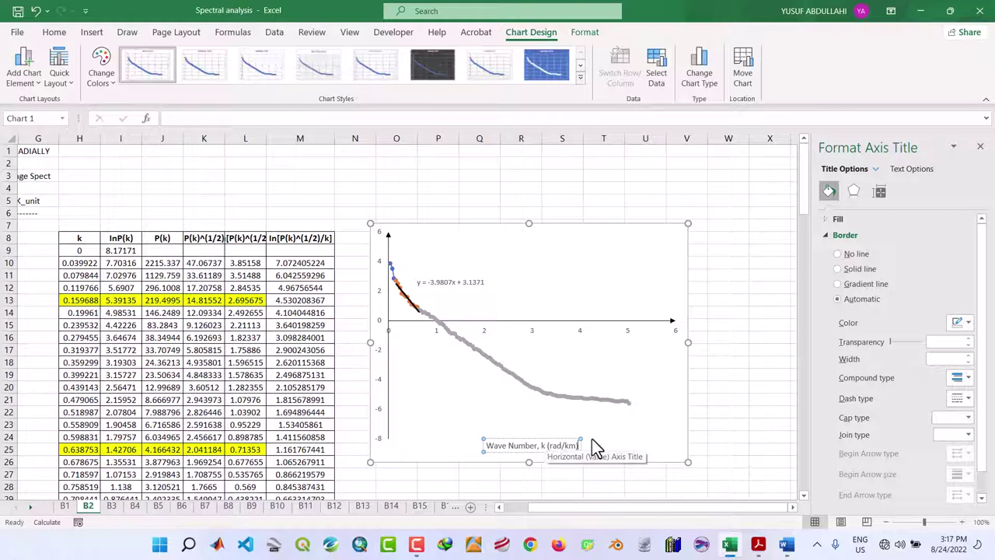
Set the horizontal axis title's font size to 12 and place the title just below the horizontal axis line.
left_click(556, 433)
left_click(557, 441)
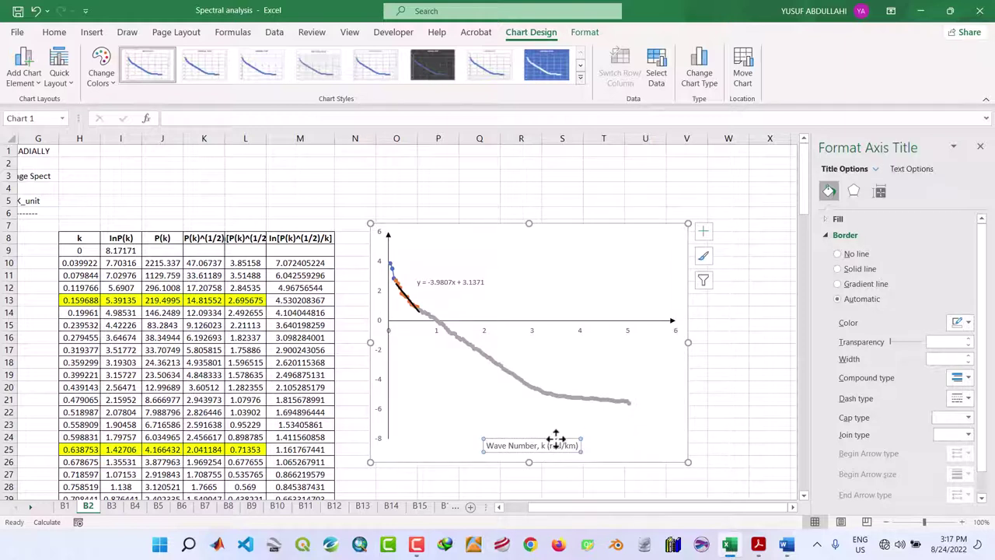
left_click_drag(489, 446, 570, 443)
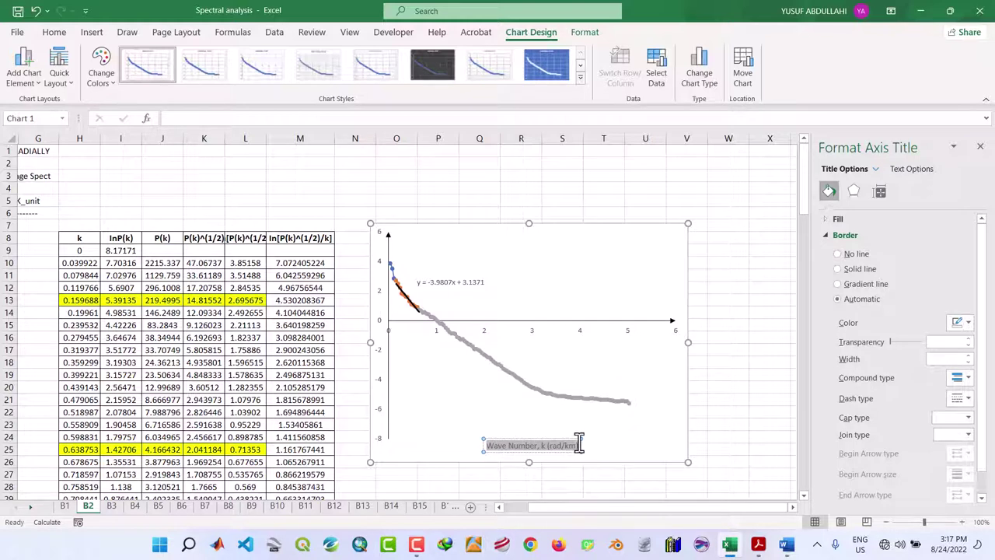
left_click(645, 405)
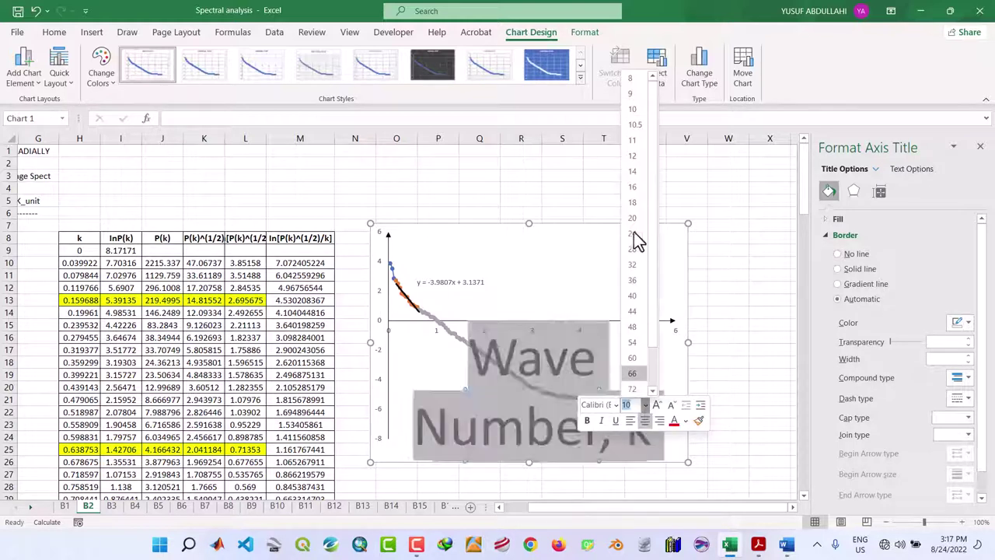
left_click(633, 156)
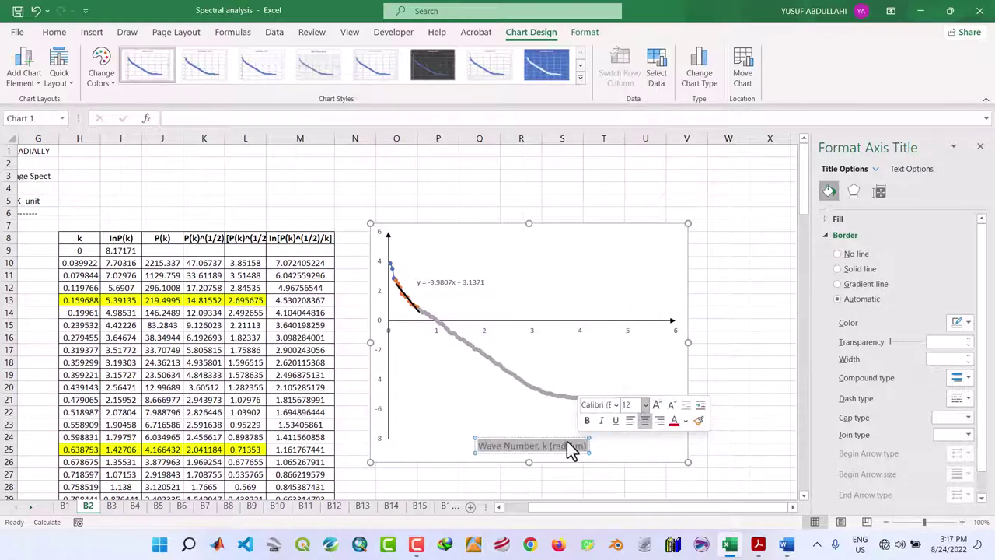
left_click_drag(569, 437, 587, 337)
left_click(745, 395)
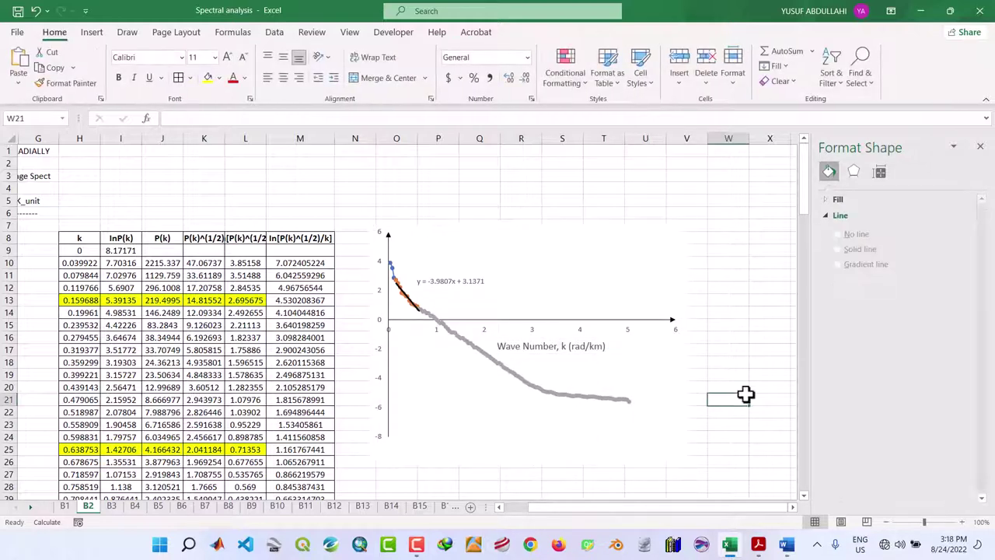
Copy the "BLOCK 1a" text box from sheet B1 into the B2 chart's lower-left corner and change its text to "BLOCK 2a".
left_click(72, 510)
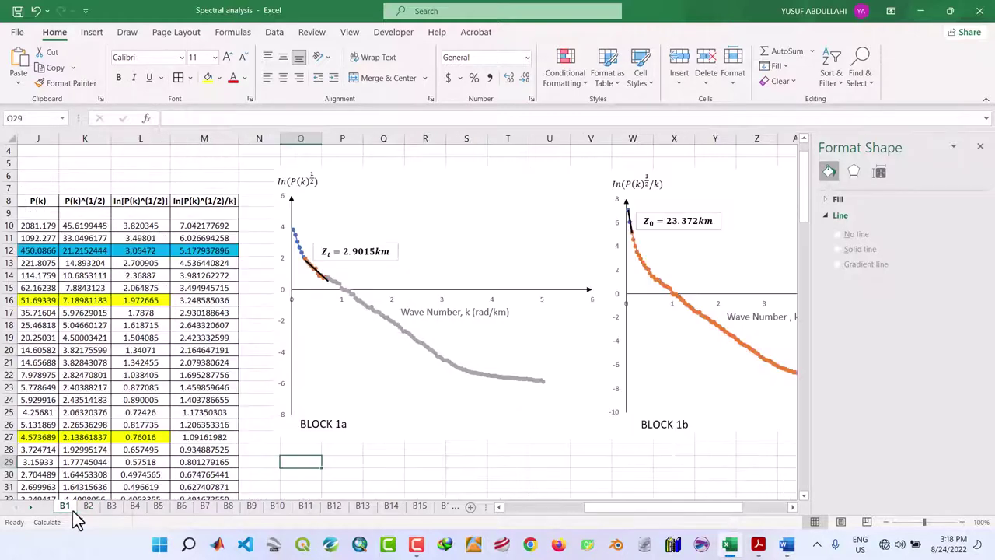
left_click(348, 425)
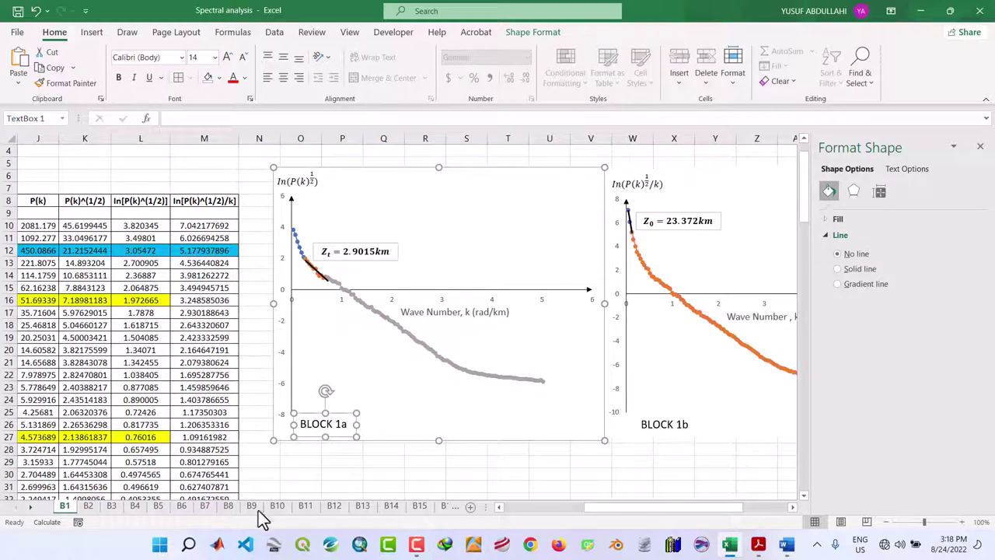
left_click(87, 507)
left_click(433, 416)
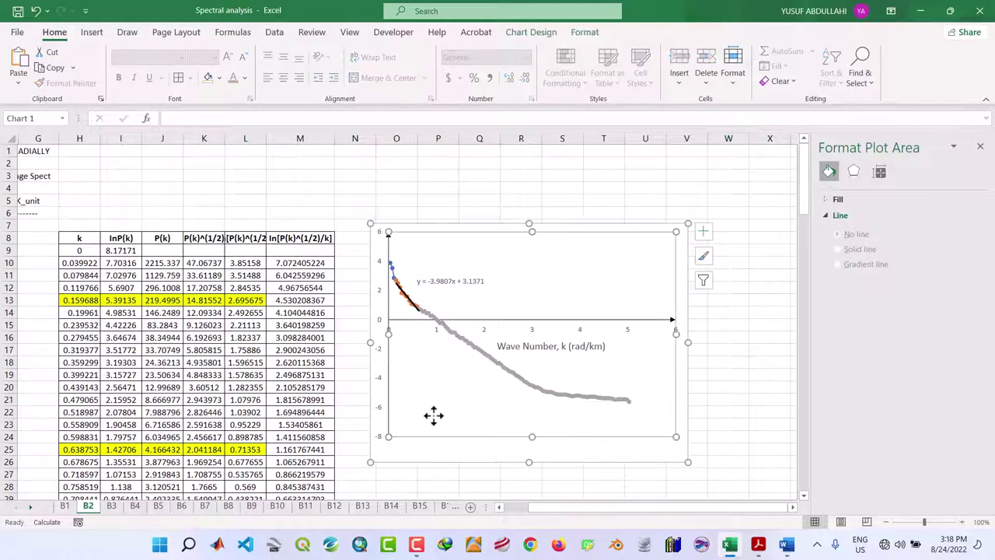
key("ctrl+v")
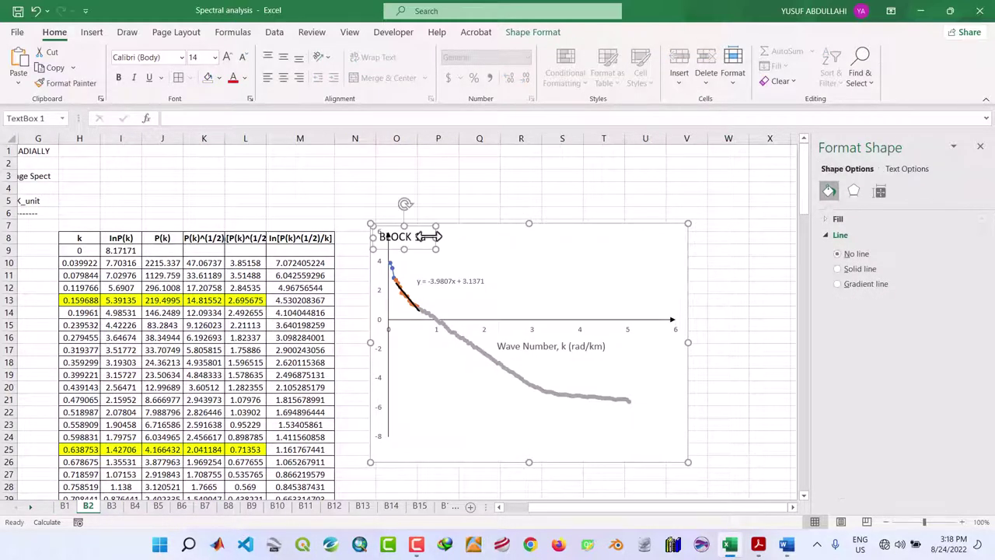
left_click_drag(418, 230, 435, 436)
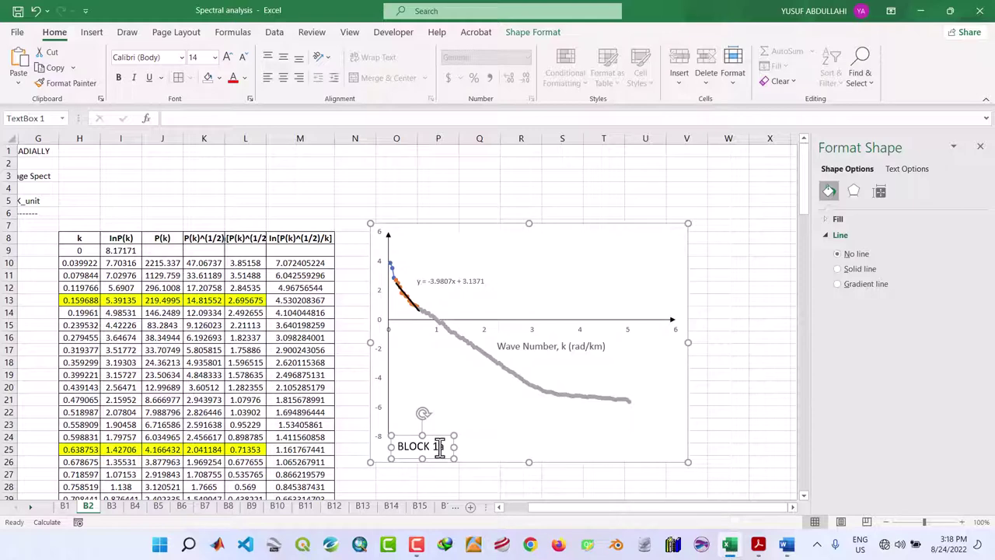
left_click(760, 382)
Make room above the Block 2a plot area and copy the ln(P(k)^1/2) axis label from sheet B1's Block 1a chart into it.
left_click(482, 238)
mouse_move(530, 222)
left_mouse_down()
mouse_move(533, 215)
mouse_move(522, 231)
mouse_move(533, 230)
mouse_move(534, 241)
left_mouse_up()
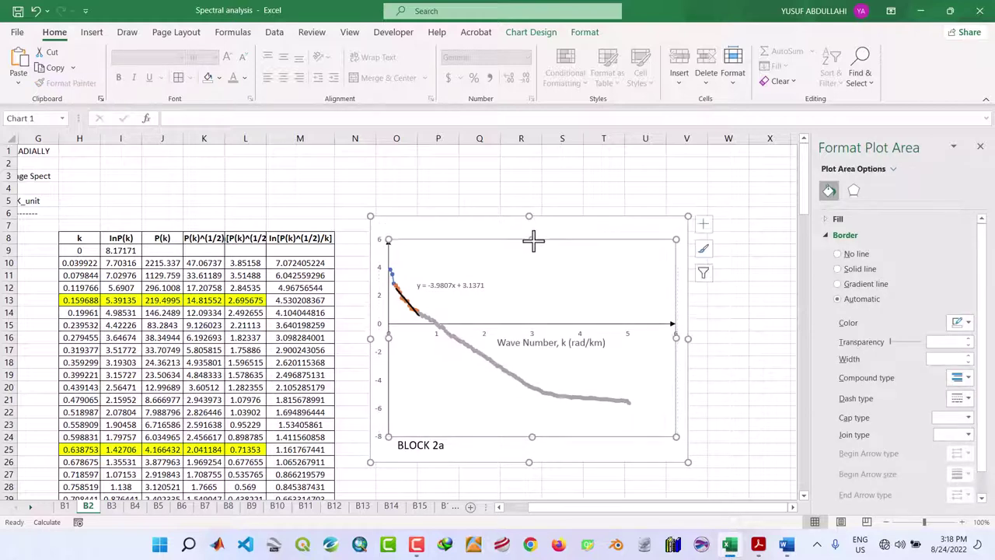
left_click(65, 506)
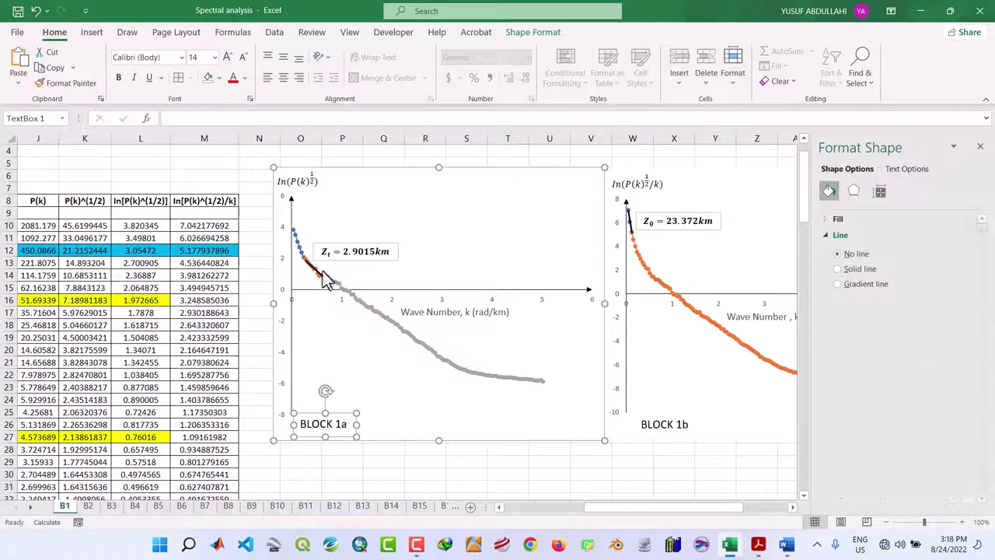
left_click(298, 183)
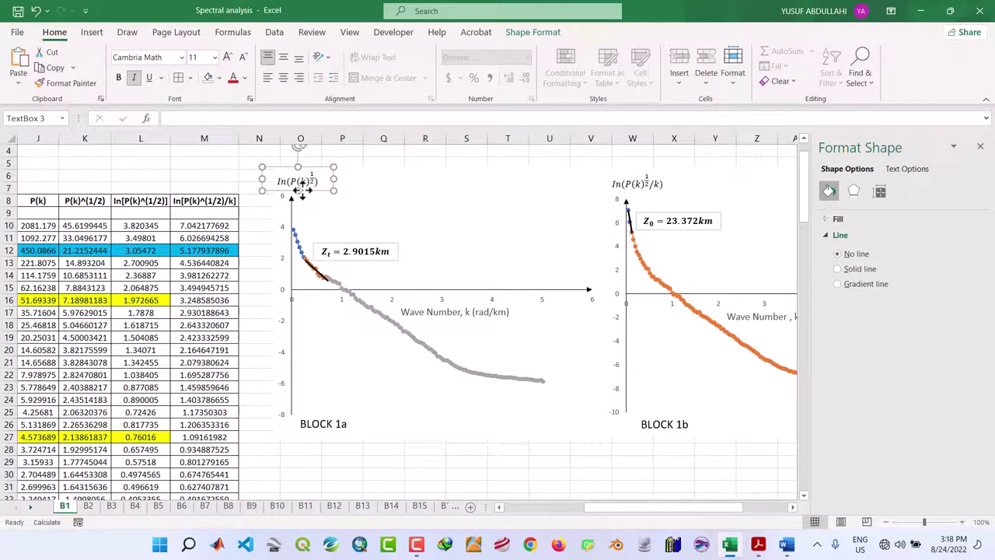
left_click(88, 506)
left_click(411, 227)
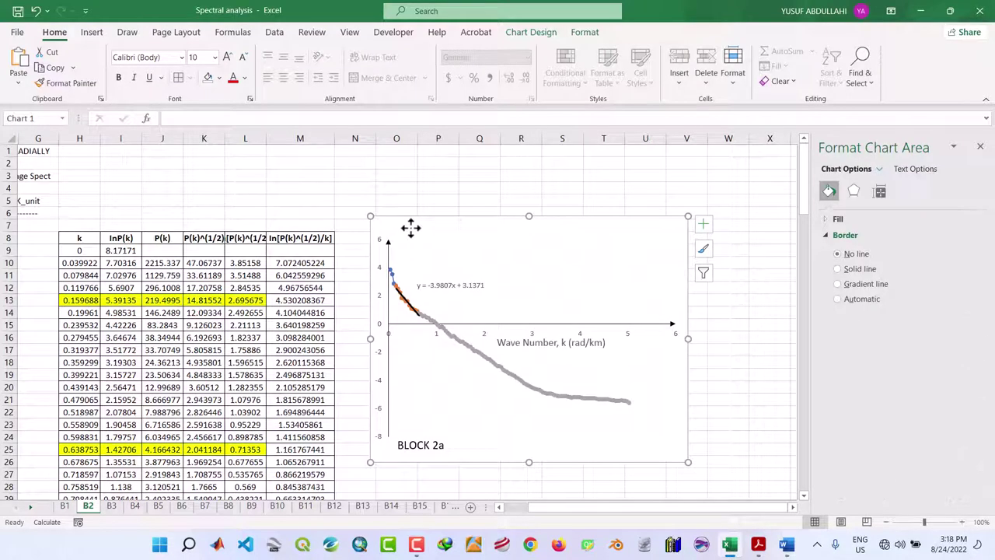
Paste the ln(P(k)^1/2) label into the Block 2a chart and place it just above the vertical axis.
key("ctrl+v")
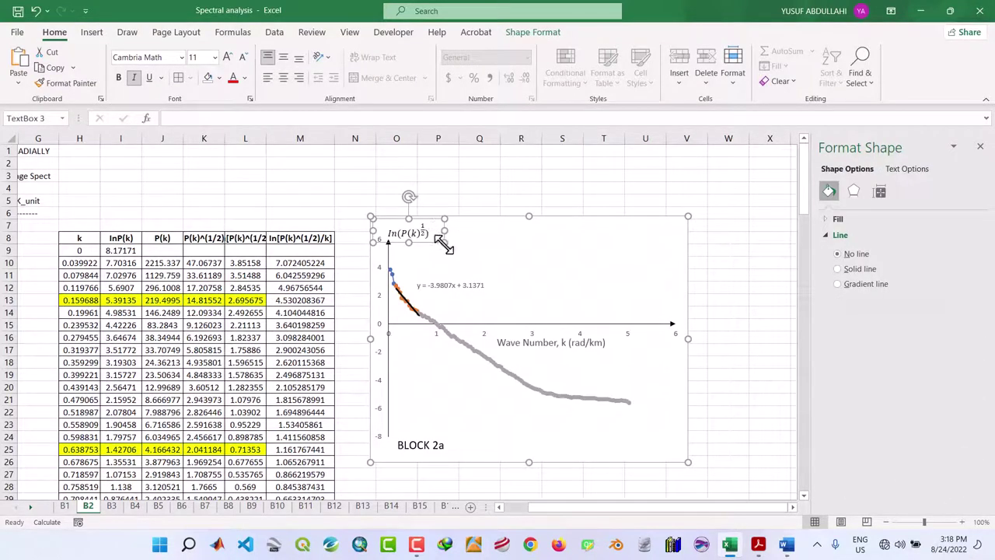
left_click_drag(433, 241, 419, 232)
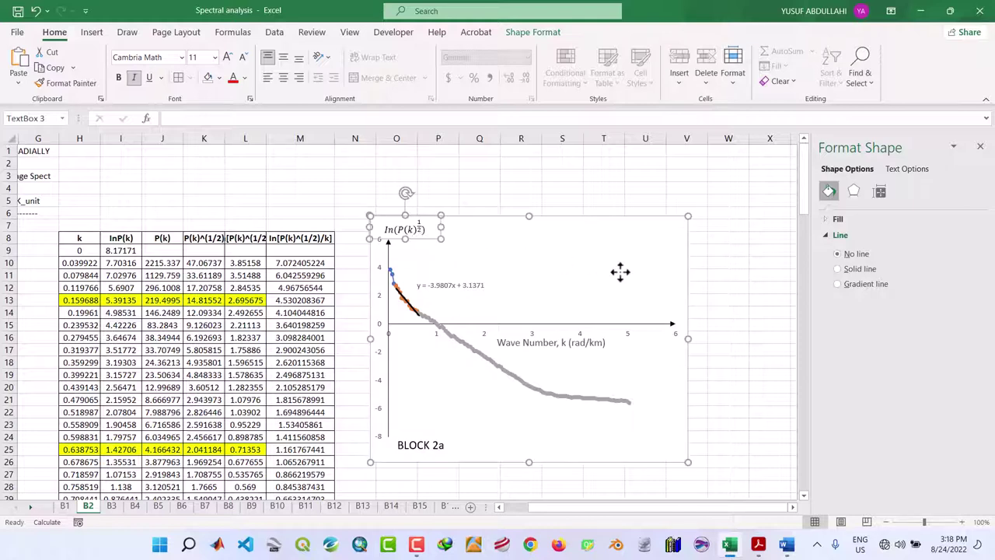
left_click(736, 278)
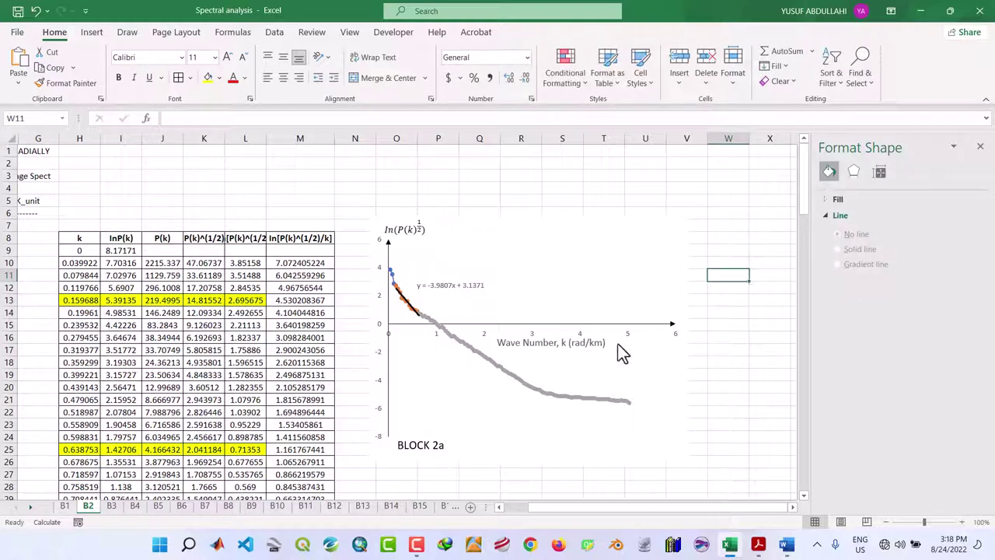
Copy the Zt label from sheet B1's Block 1a chart into the Block 2a chart on B2 and set its value to 3.9807km.
left_click(66, 508)
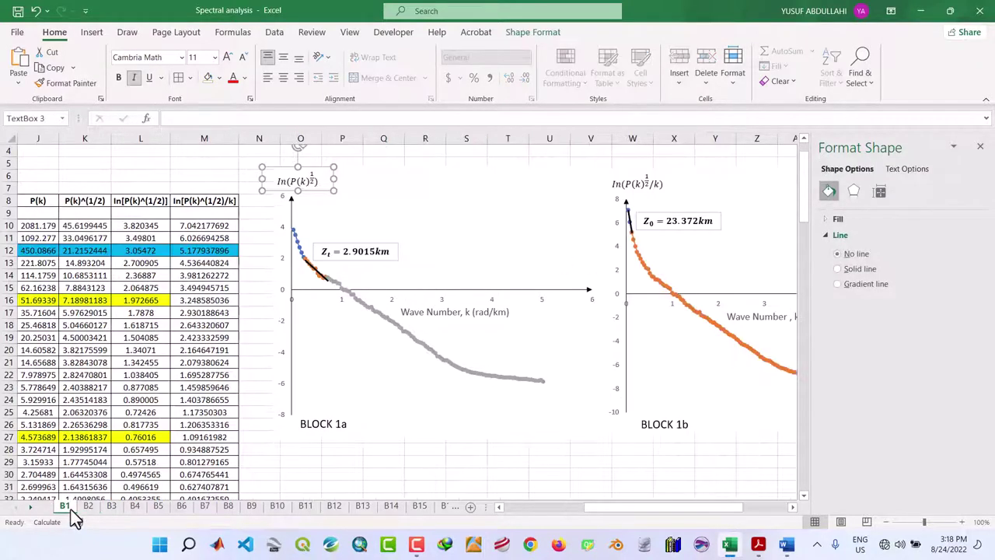
left_click(393, 263)
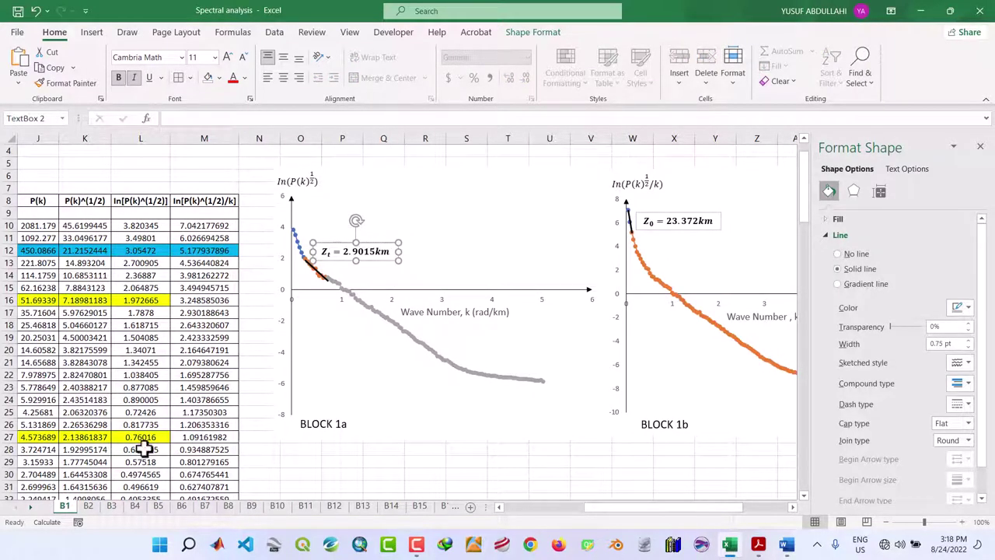
left_click(88, 506)
left_click(465, 255)
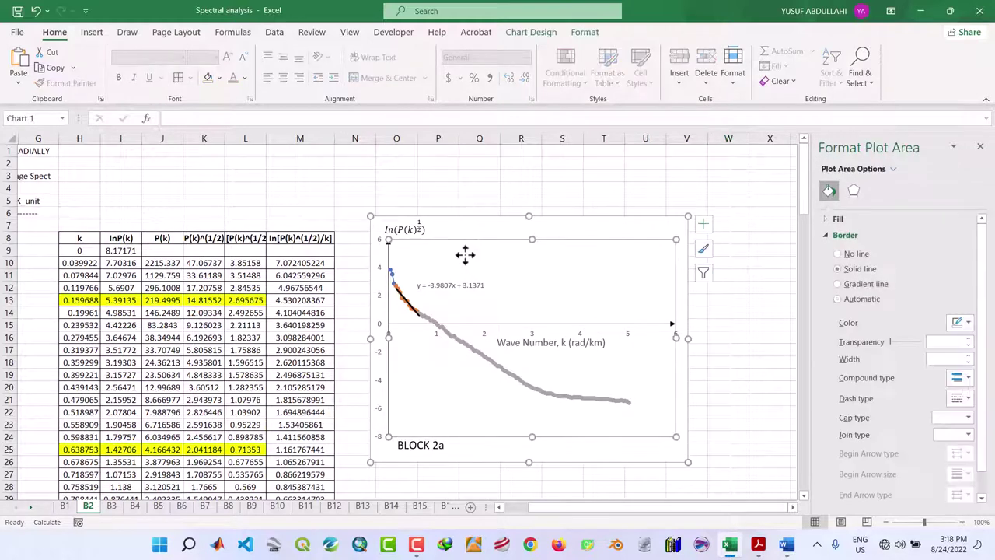
key("ctrl+v")
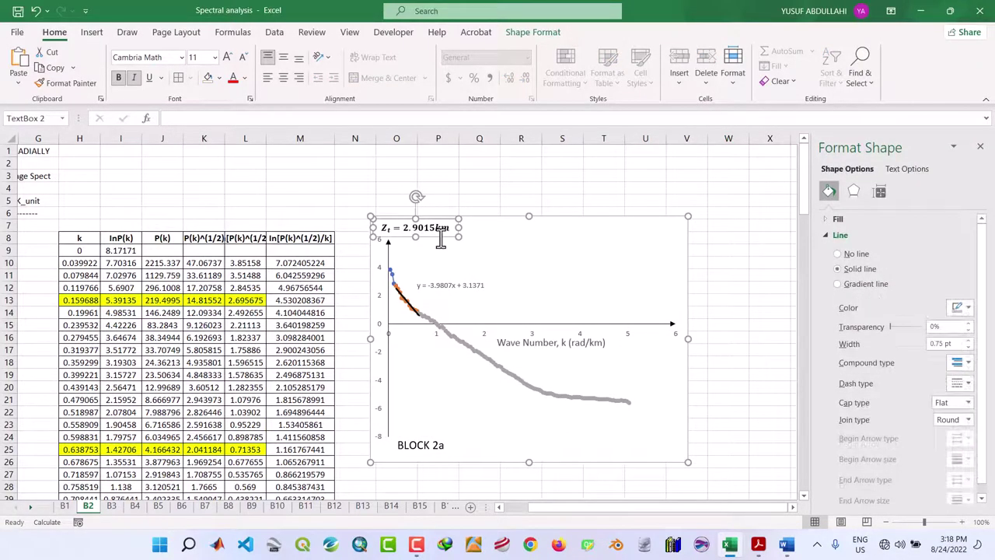
left_click_drag(441, 240, 528, 266)
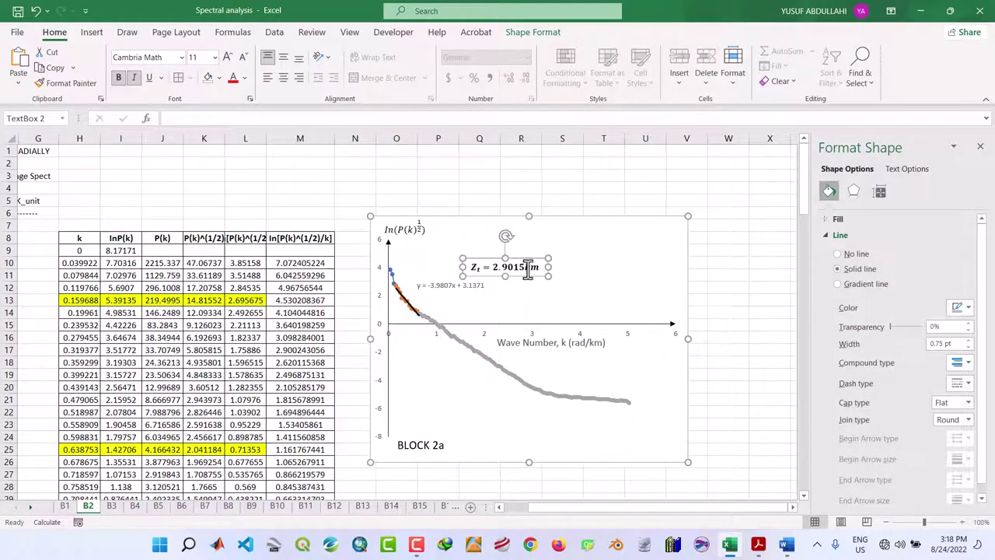
left_click(525, 266)
left_click(513, 303)
Delete the trendline equation from the Block 2a chart and move the Zt label into its place beside the fitted line.
left_click(455, 284)
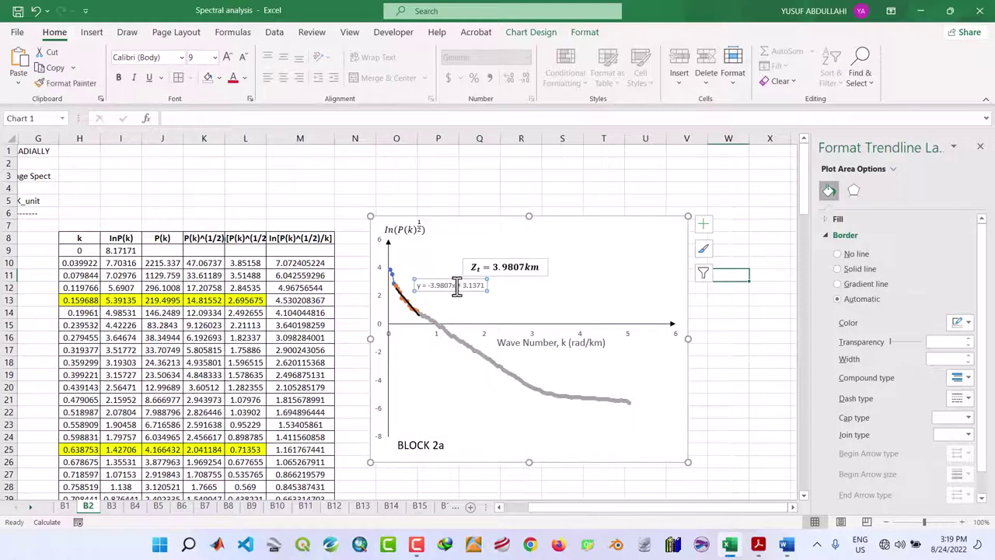
key("F2")
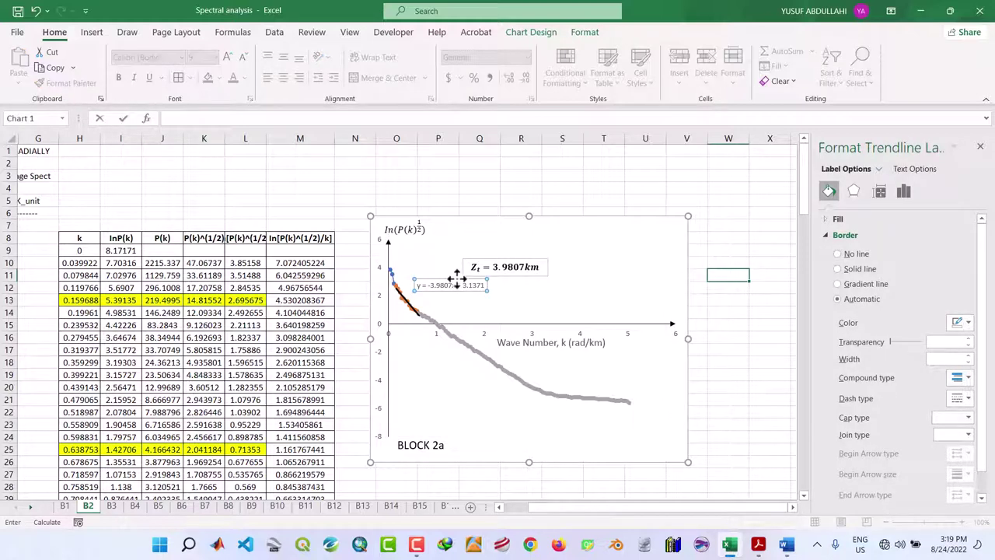
key("Escape")
key("Escape")
left_click(498, 259)
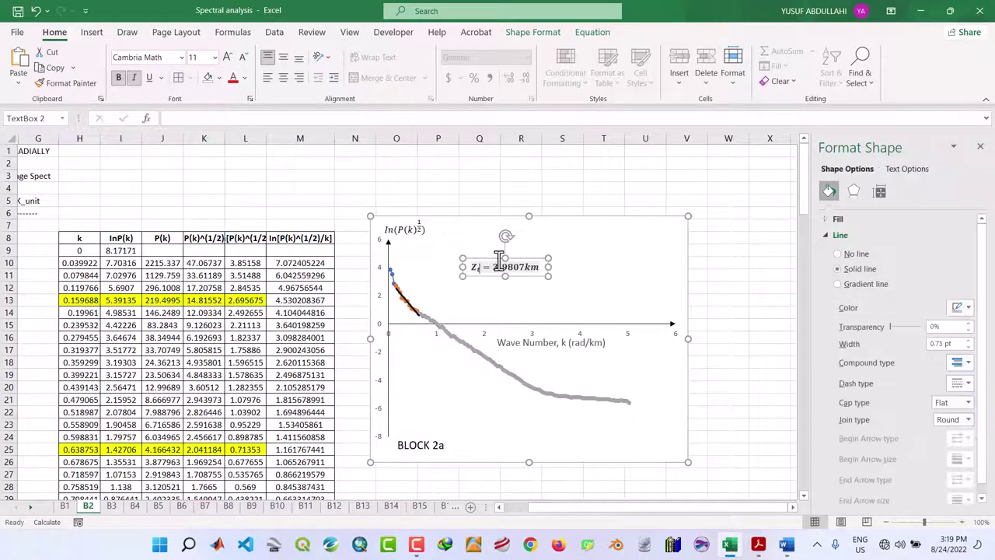
left_click_drag(498, 257, 444, 278)
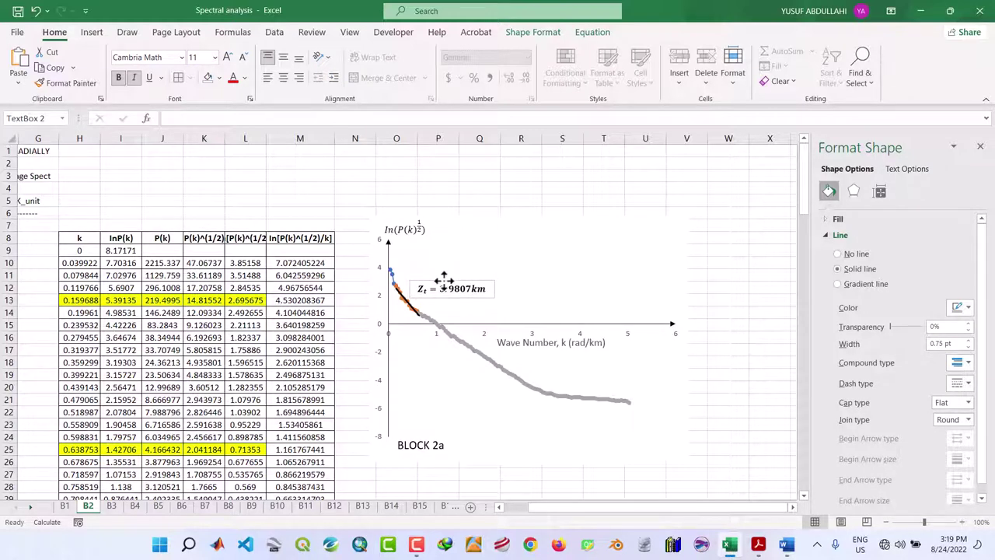
Shift the Wave Number axis title slightly further below the horizontal axis and close the formatting pane.
left_click(556, 349)
left_click(564, 342)
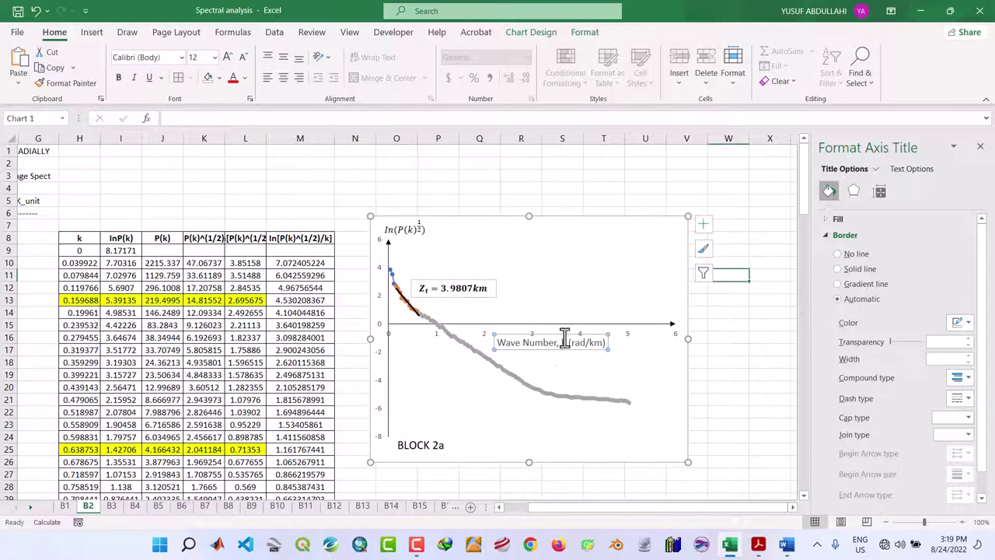
left_click(565, 336)
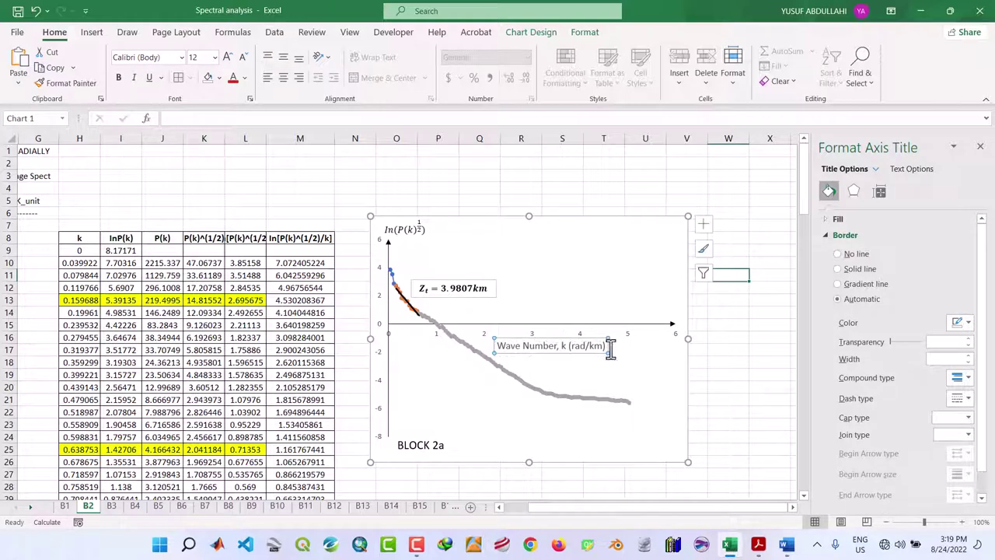
left_click(762, 385)
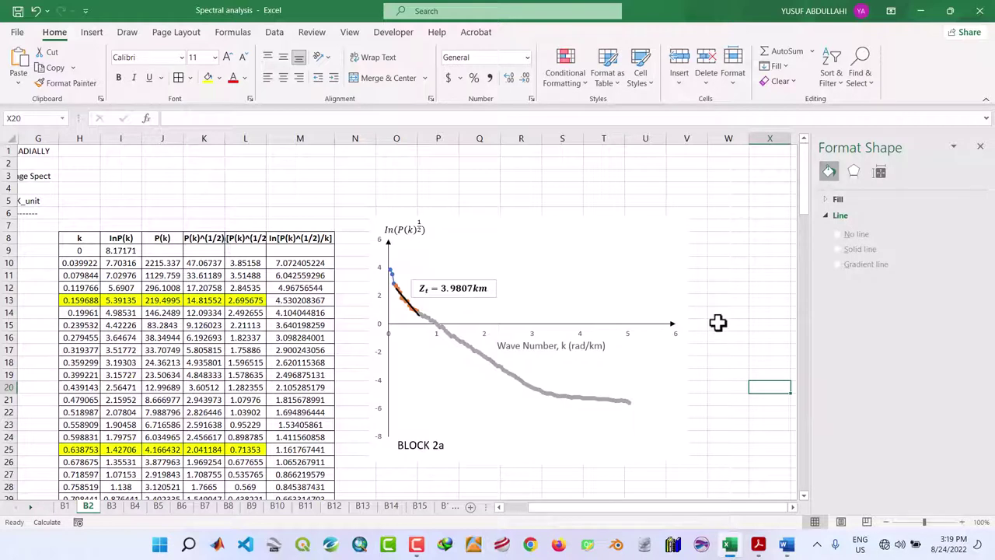
left_click(980, 148)
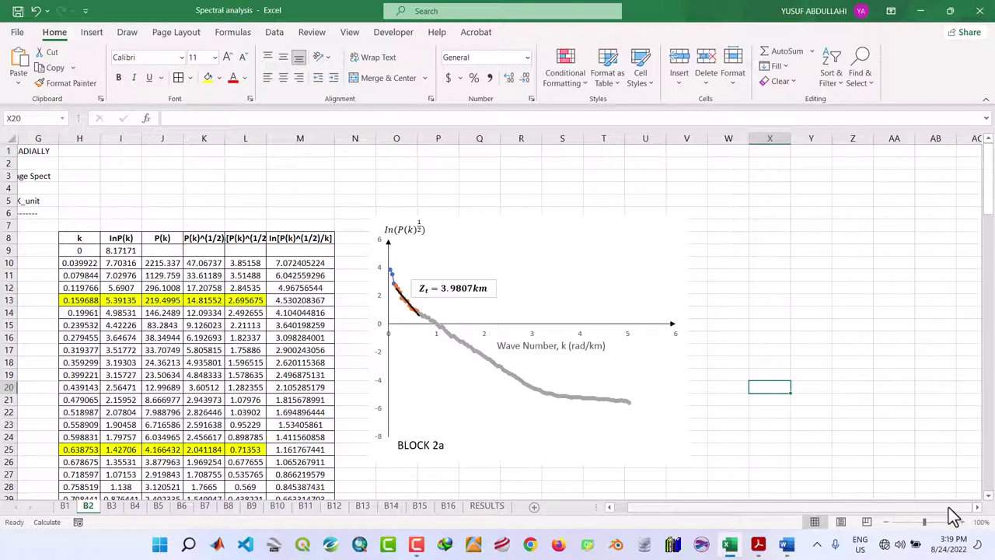
Insert a blank scatter chart with lines and markers beside the Block 2a chart and save the workbook.
left_click(728, 223)
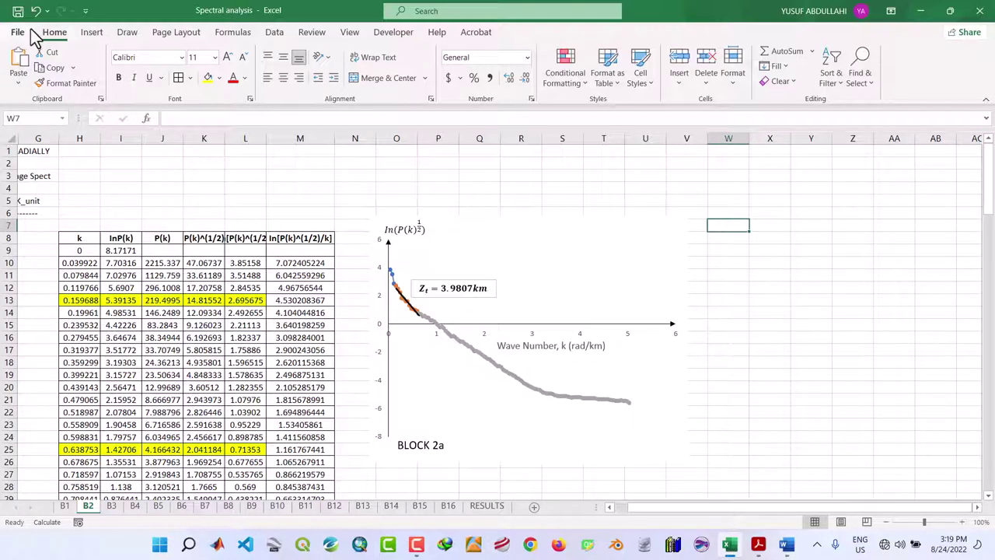
left_click(91, 33)
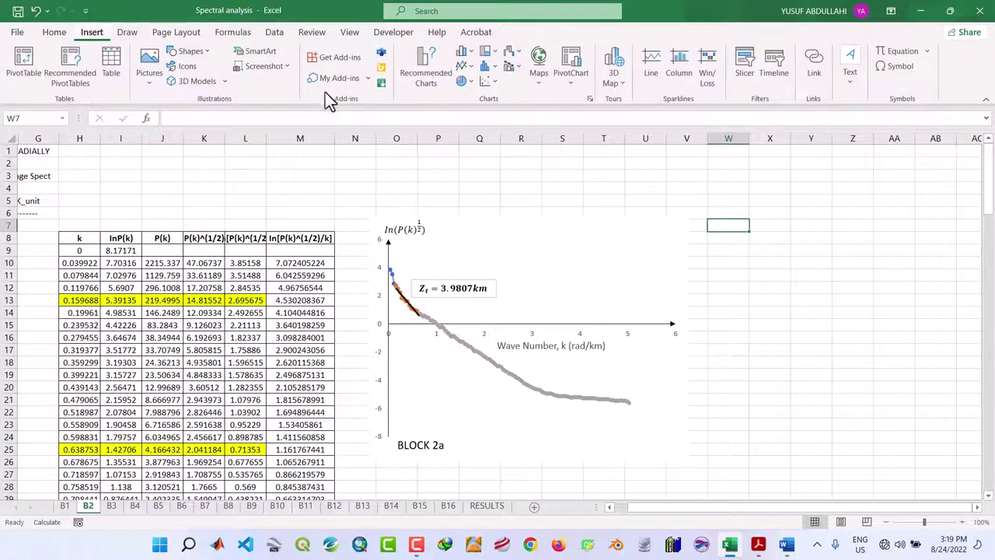
left_click(488, 81)
left_click(533, 129)
left_click_drag(573, 257, 905, 252)
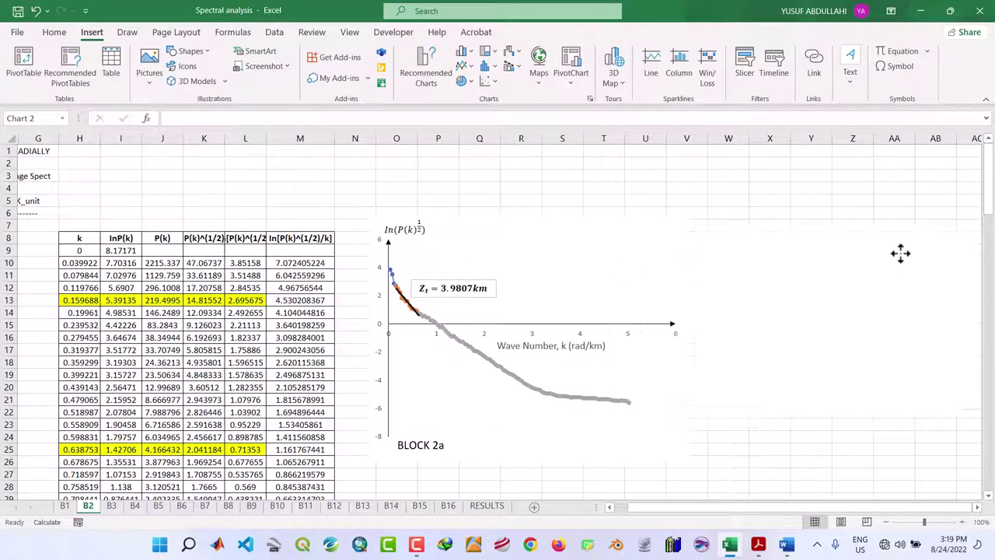
left_click(17, 12)
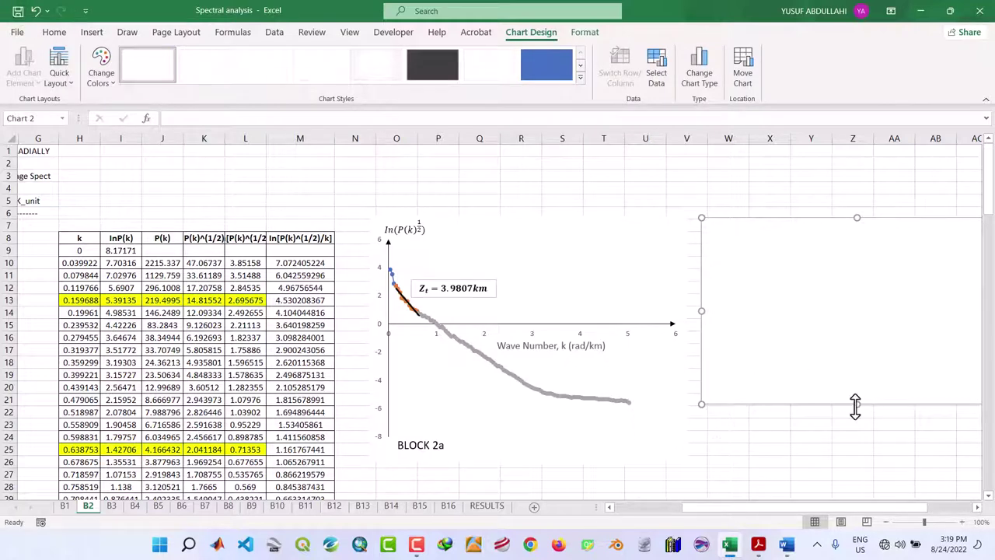
Enlarge the blank chart vertically to roughly match the height of the Block 2a chart.
left_click_drag(855, 405, 857, 466)
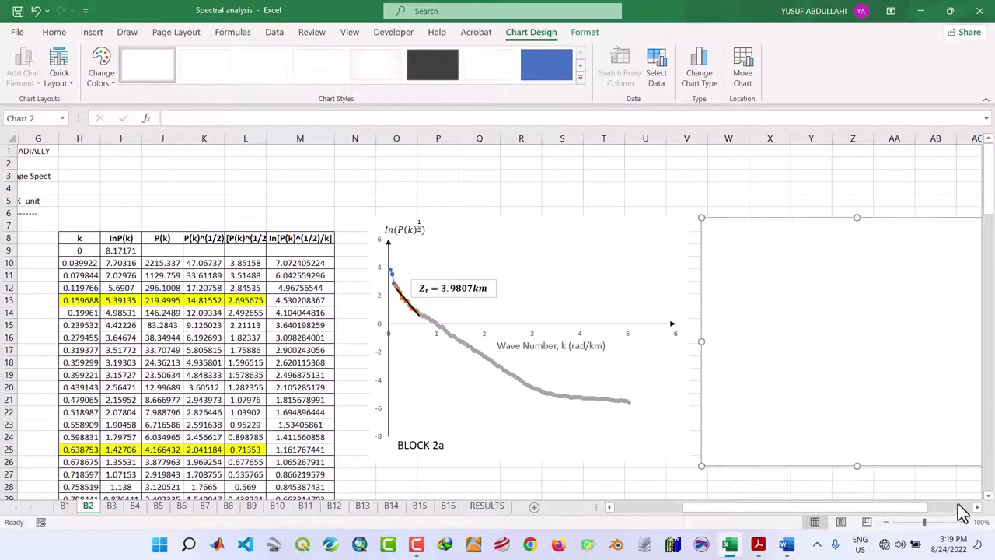
left_click(979, 508)
left_click(978, 509)
left_click(978, 509)
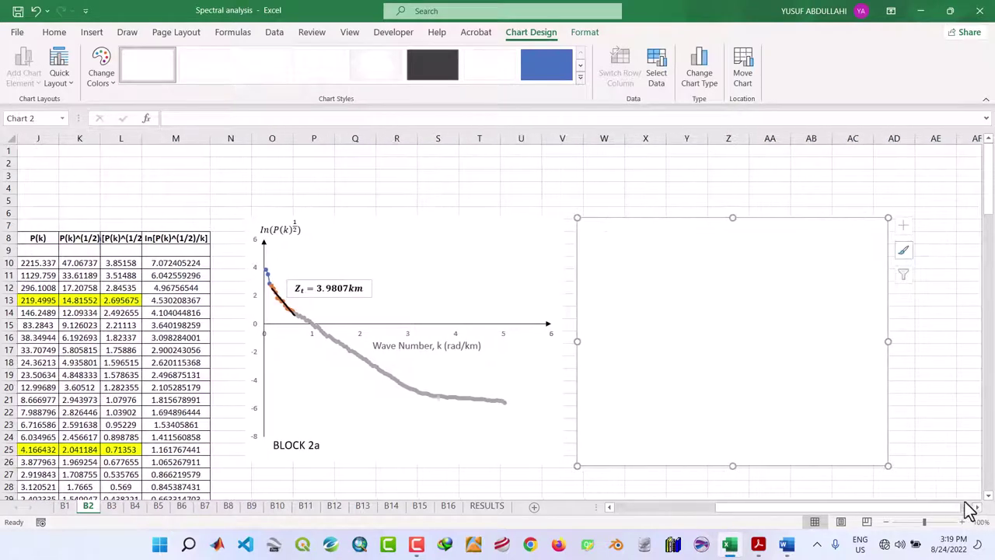
left_click_drag(733, 218, 736, 211)
Add a data series named SPECTRAL PLOT to the blank chart, with X values from H10:H135 of sheet B2.
right_click(659, 307)
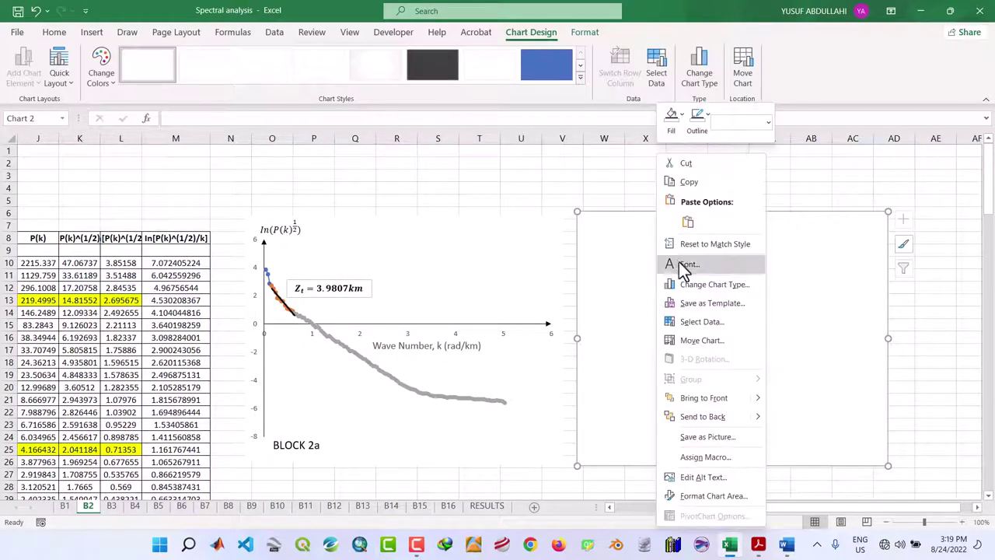
left_click(696, 317)
left_click(580, 323)
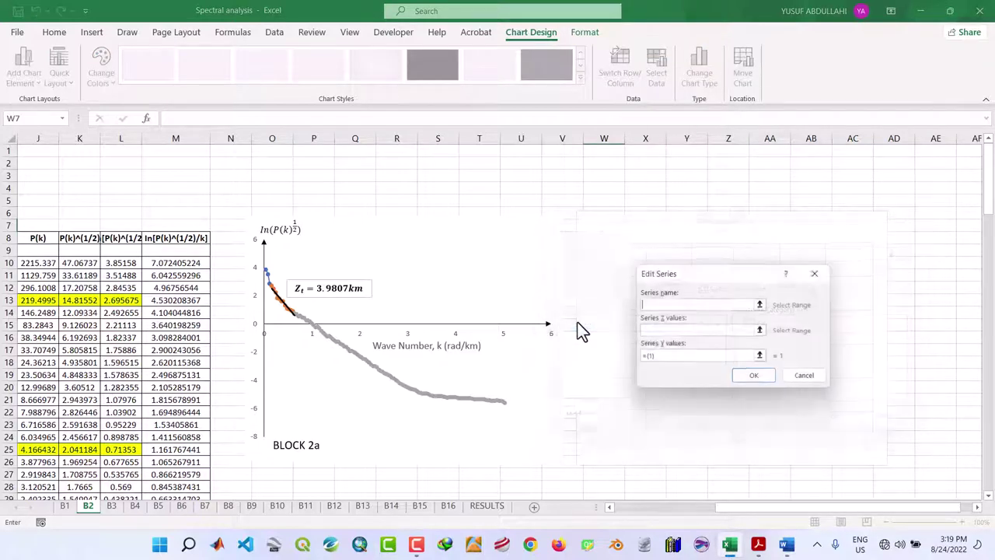
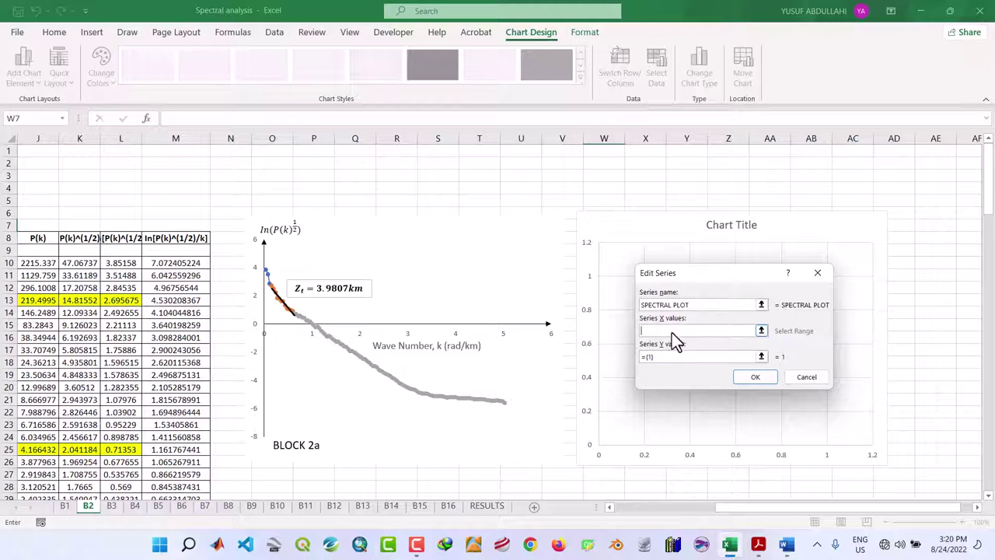
scroll(612, 508, "left", 9)
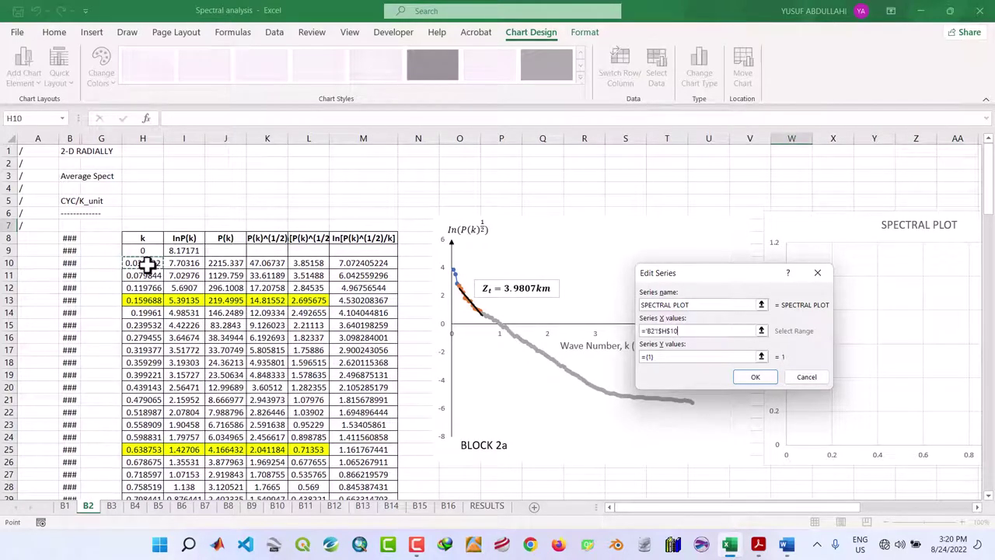
left_click_drag(142, 262, 140, 493)
Set the SPECTRAL PLOT series' Y values to M10:M135 of sheet B2 and apply the chart data.
left_click(668, 357)
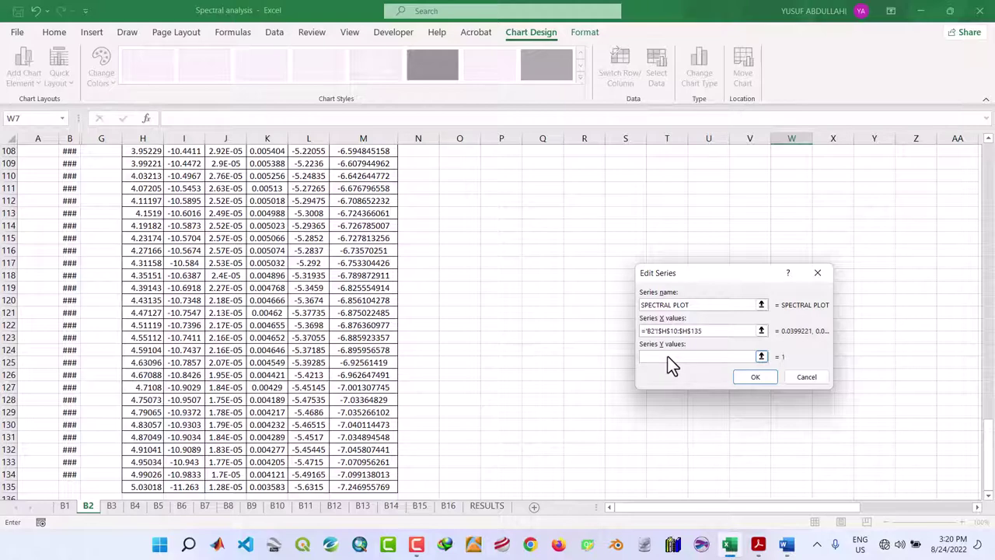
scroll(303, 278, "up", 19)
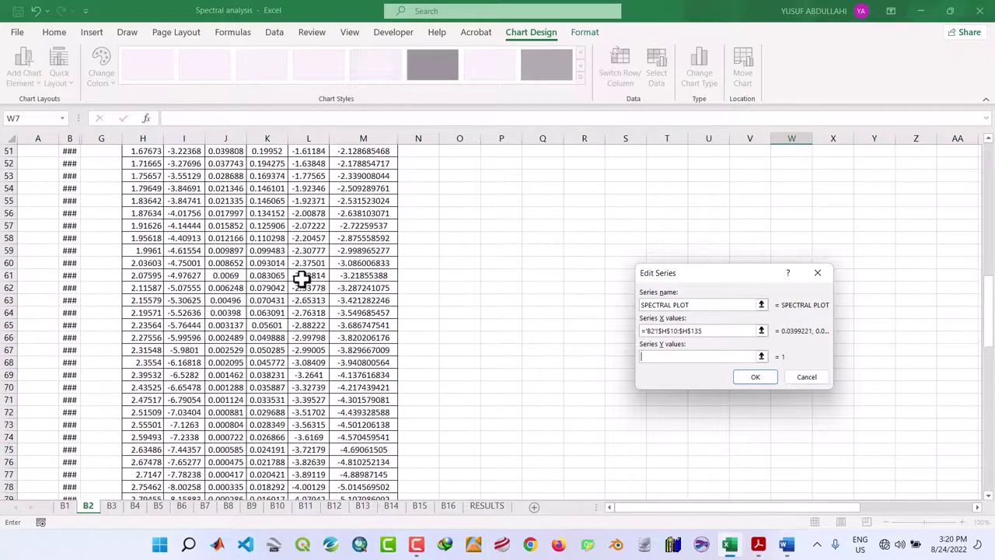
scroll(304, 279, "up", 14)
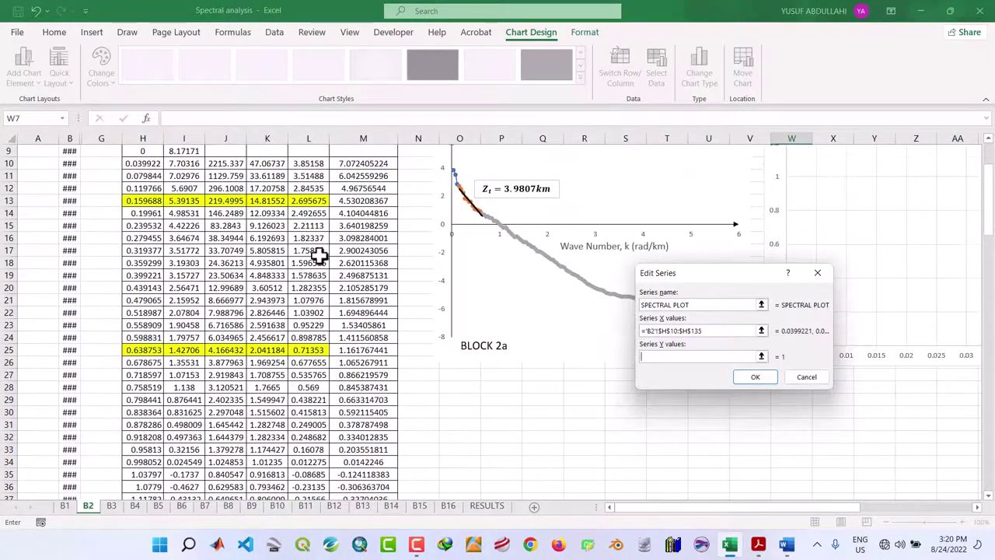
scroll(318, 257, "up", 2)
left_click_drag(365, 241, 367, 475)
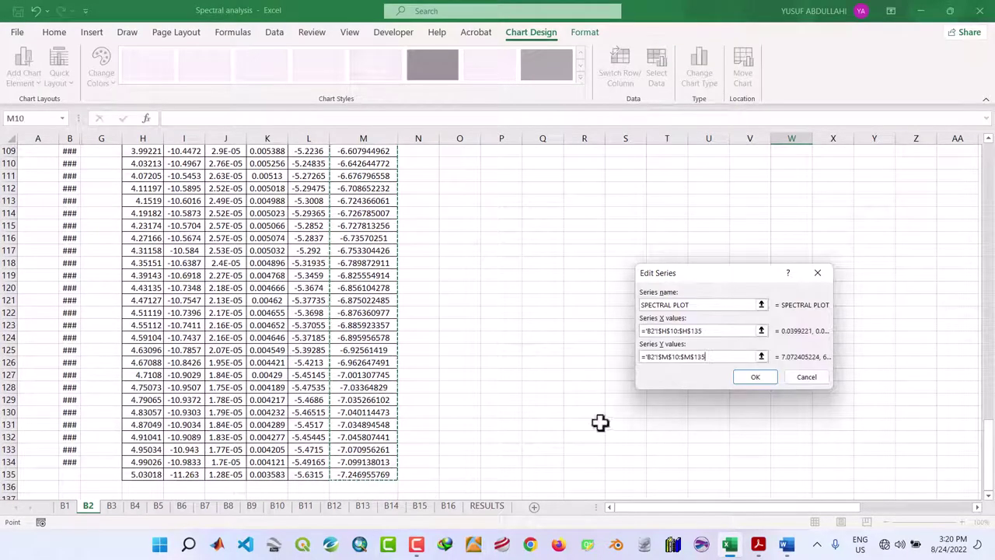
left_click(748, 379)
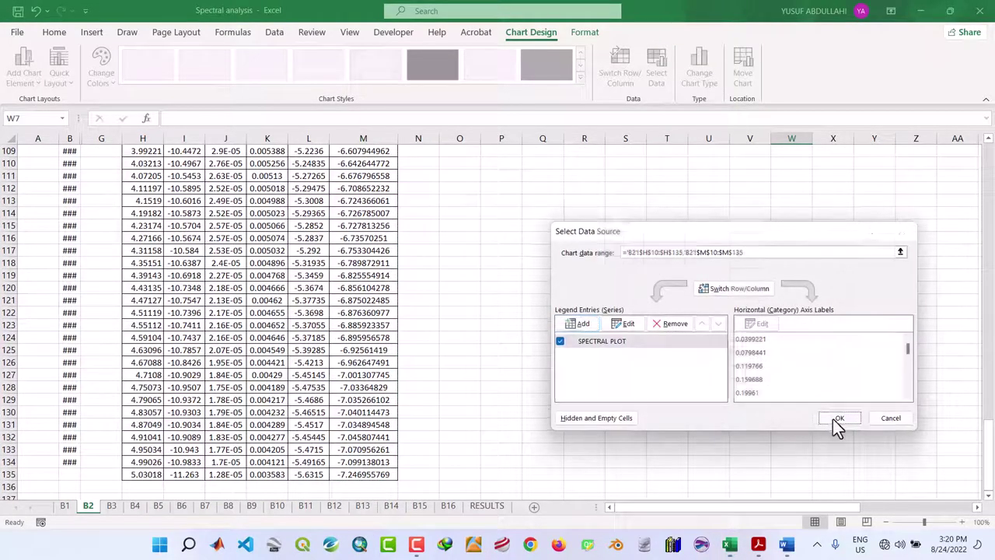
left_click(835, 420)
Examine the steep first points of the new spectral plot and the matching rows of the data table.
mouse_move(989, 430)
left_mouse_down()
mouse_move(989, 202)
mouse_move(989, 441)
left_mouse_up()
scroll(982, 514, "right", 6)
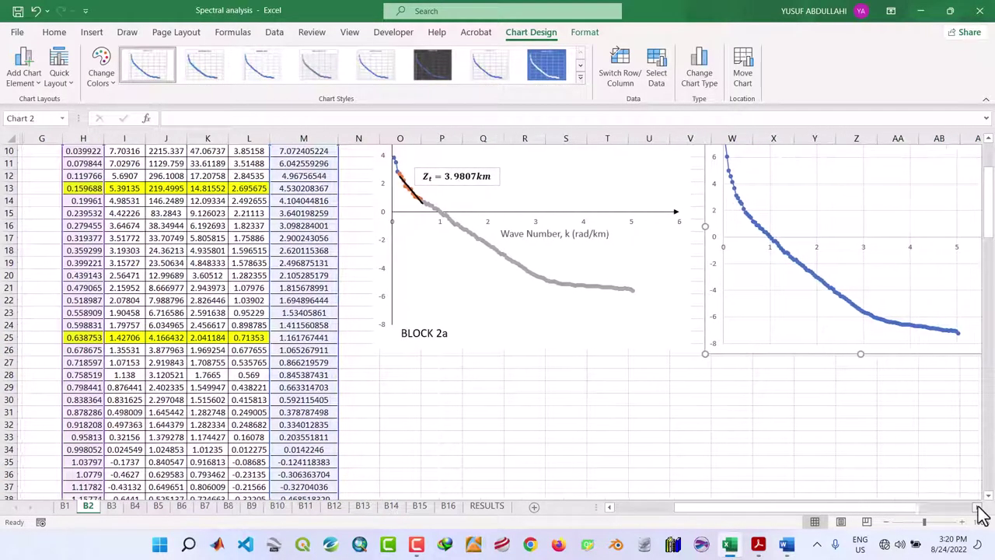
left_click(987, 141)
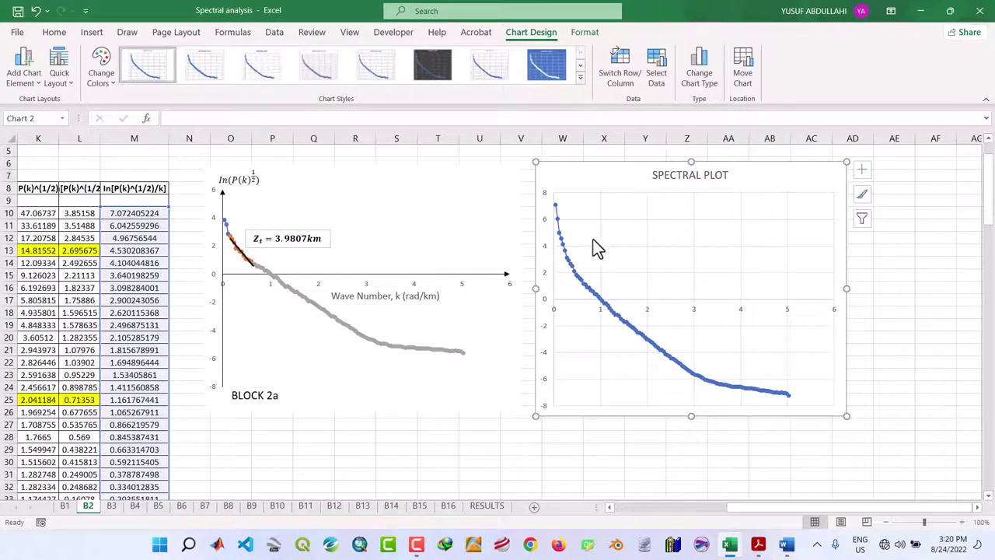
mouse_move(563, 241)
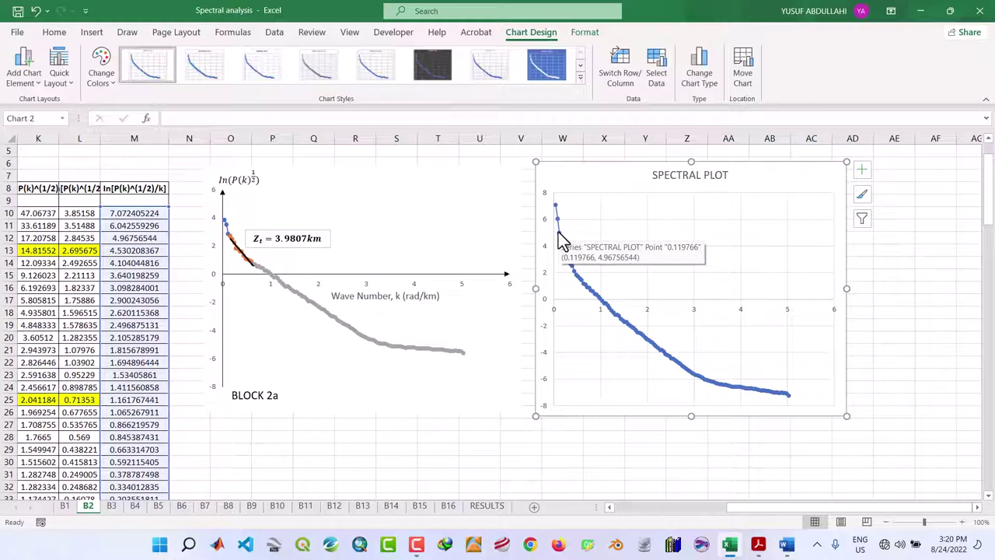
left_click(609, 507)
left_click(609, 507)
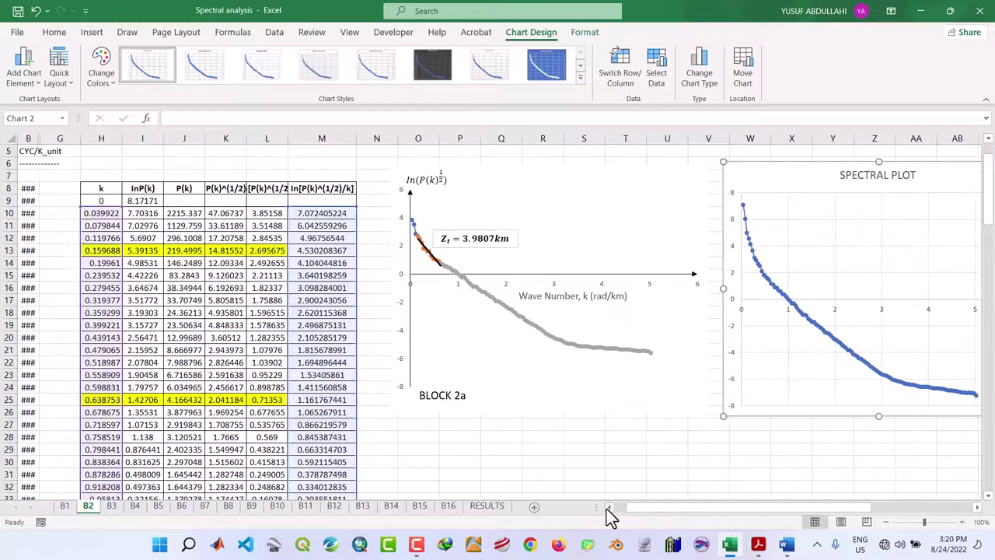
Fill cells H12:M12 of the data table with blue to mark the segment boundary row.
left_click_drag(95, 239, 322, 237)
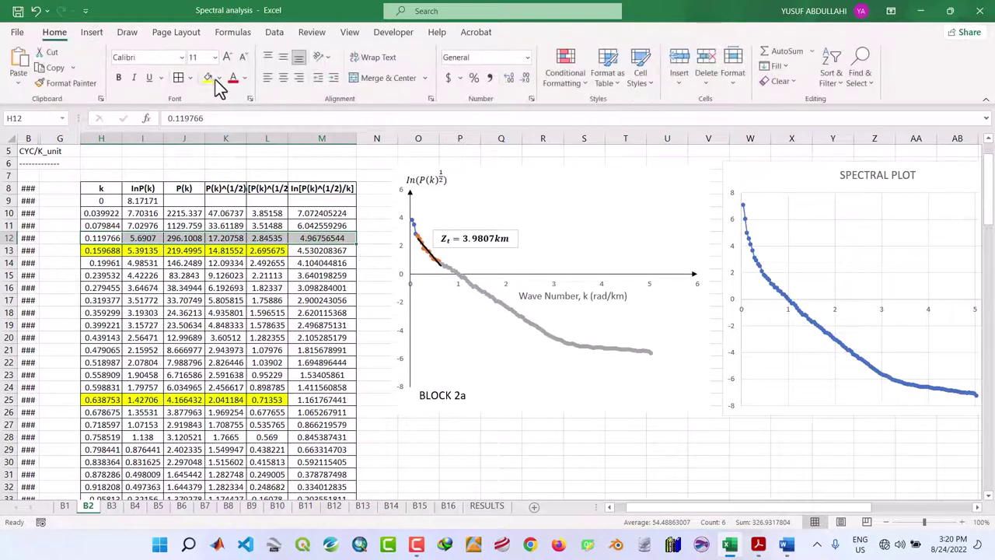
left_click(219, 78)
left_click(250, 112)
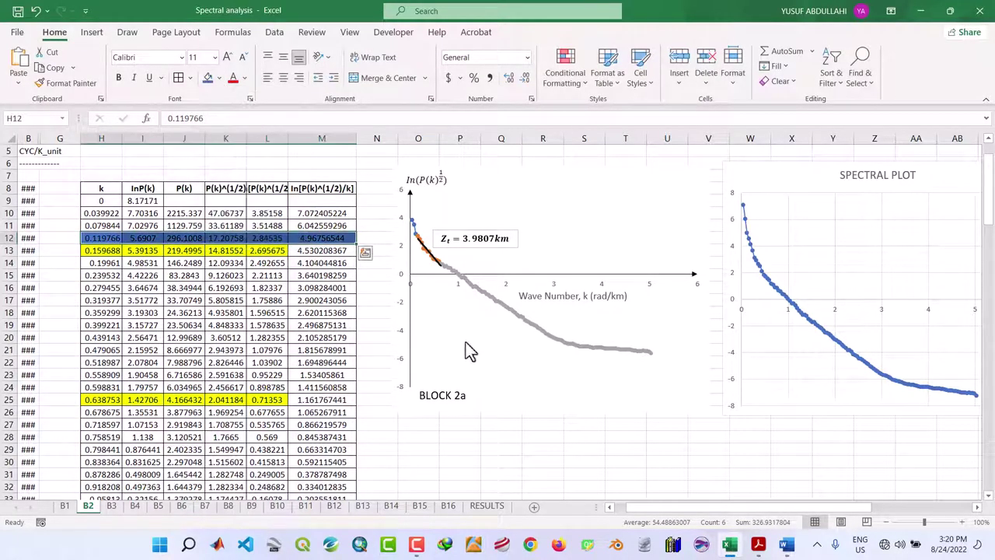
left_click(675, 446)
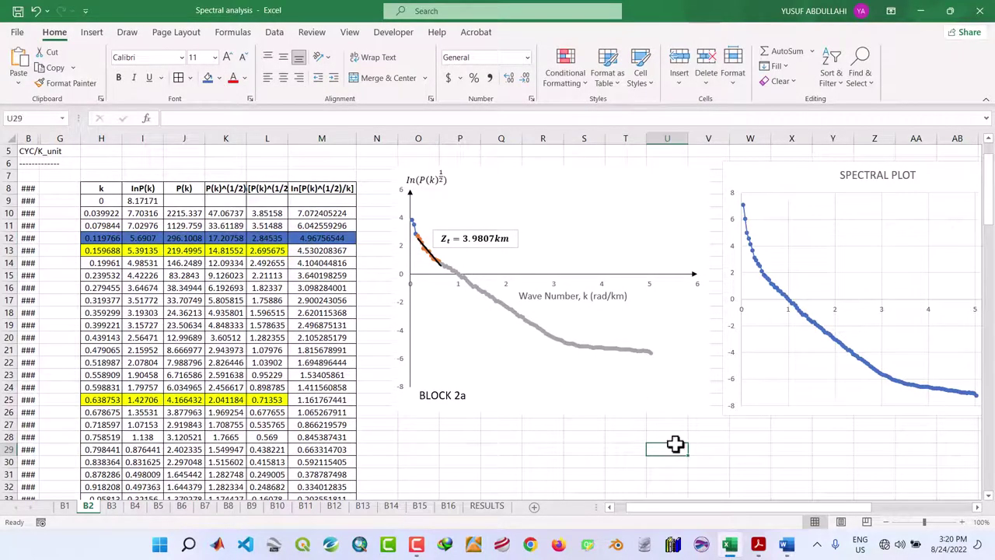
Remove the SPECTRAL PLOT series from the new chart's data source.
left_click(759, 172)
right_click(760, 173)
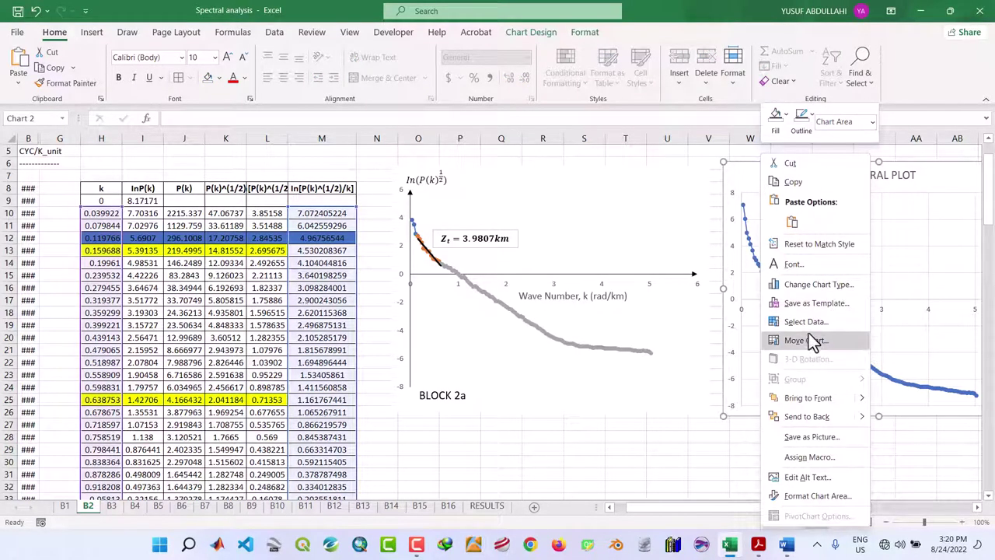
left_click(805, 321)
left_click(674, 324)
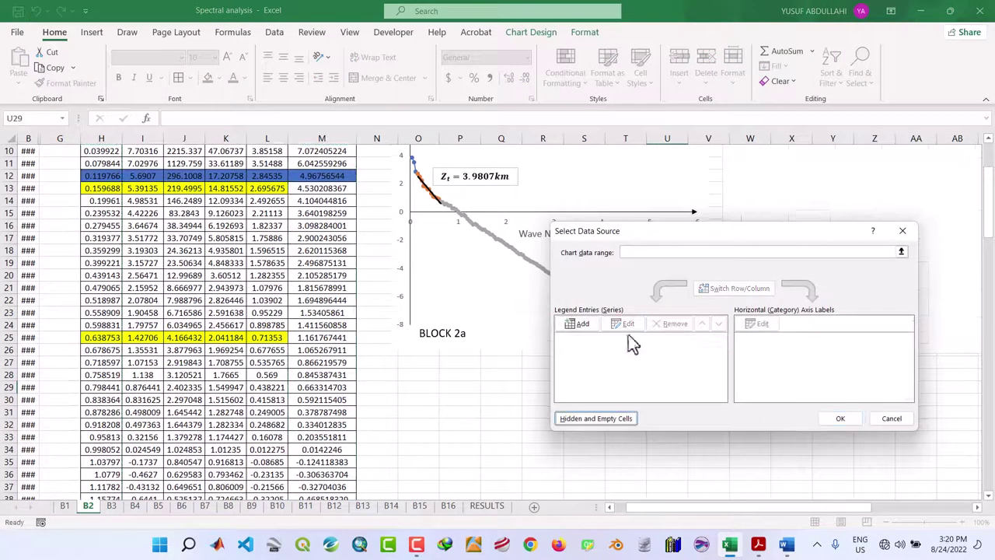
Add a data series named P1 with X values from H10:H12 and Y values from M10:M12 of sheet B2.
left_click(585, 323)
type("P")
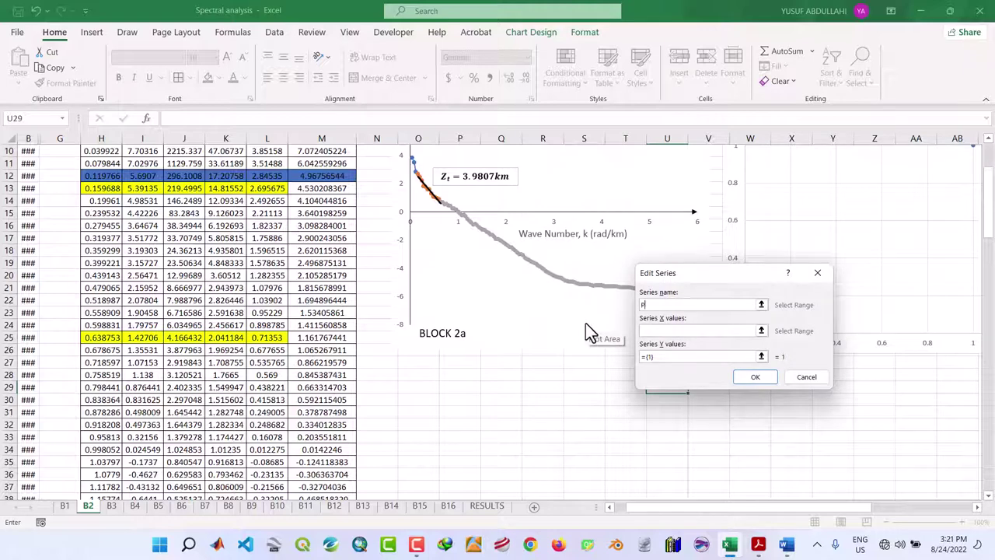
type("1")
left_click(652, 329)
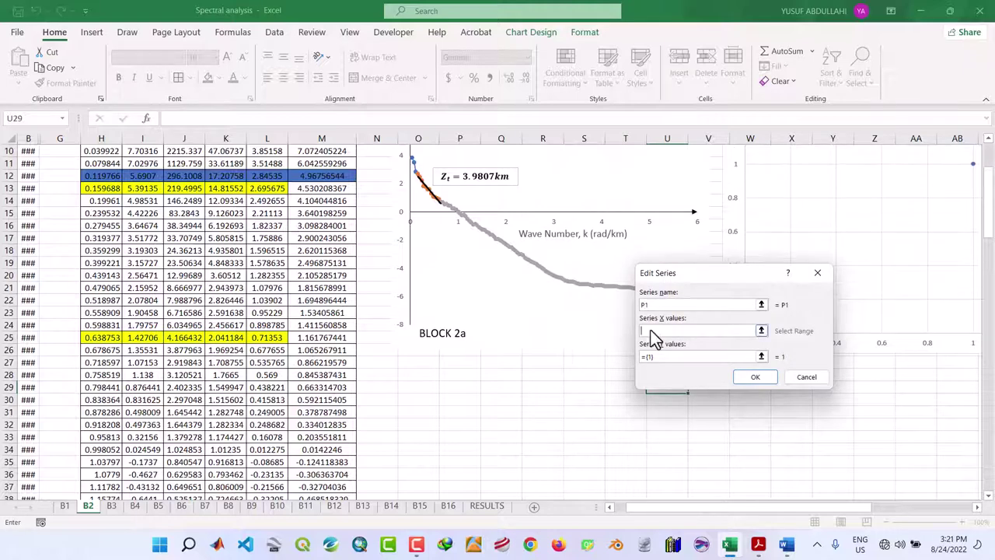
scroll(174, 256, "up", 1)
left_click(99, 189)
left_click_drag(99, 189, 100, 214)
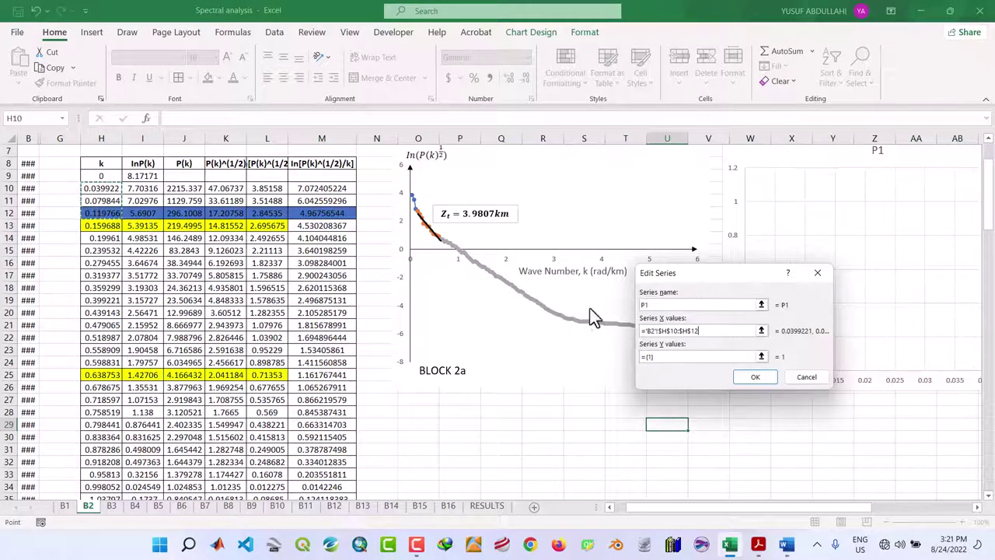
left_click(662, 357)
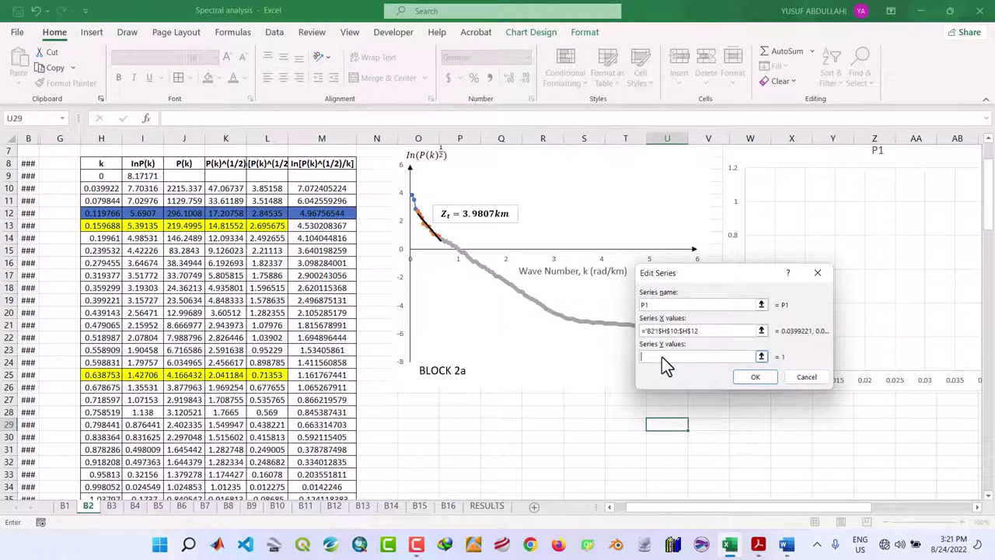
left_click_drag(321, 191, 326, 210)
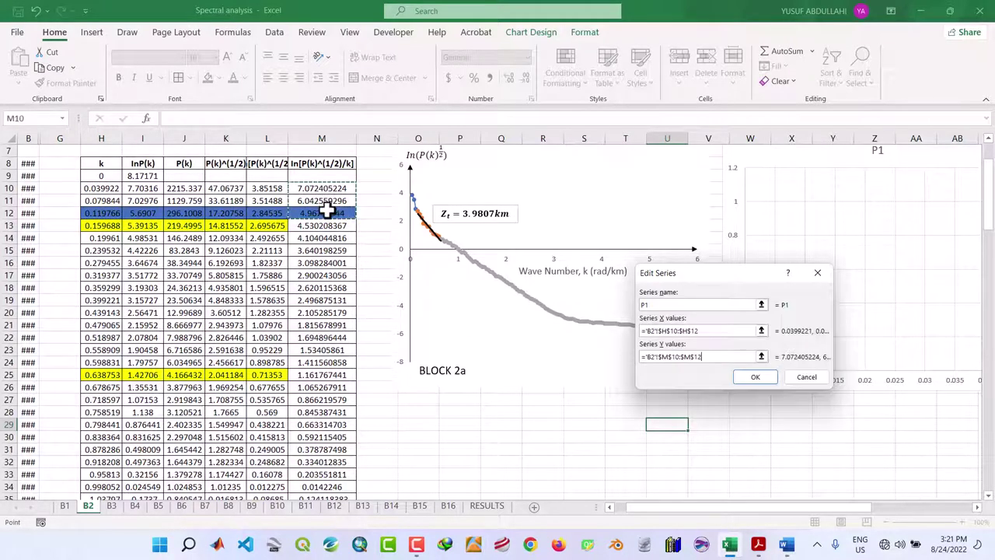
left_click(755, 377)
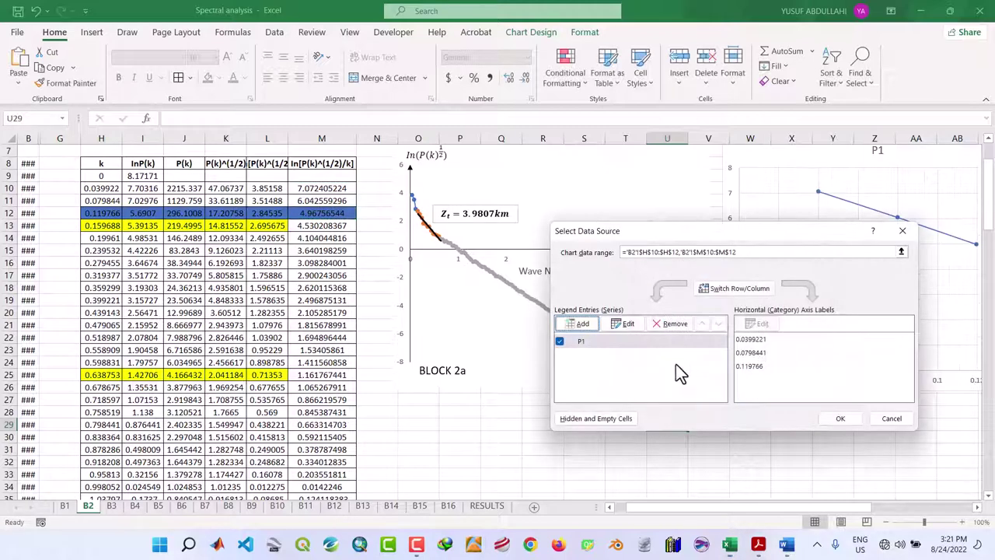
Add a data series named P2 with X values H12:H135 and Y values M12:M135 of sheet B2, and apply the chart data.
left_click(581, 325)
type("P2")
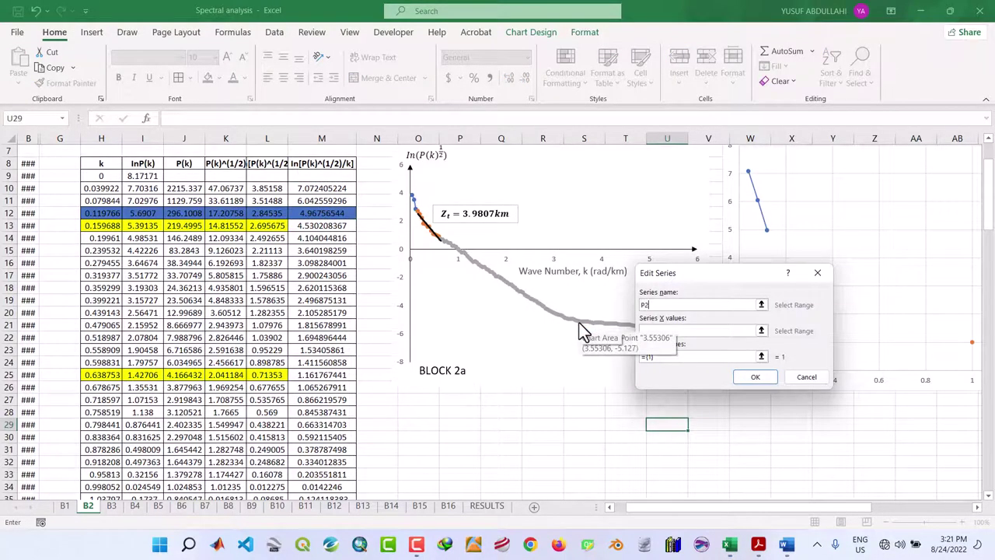
left_click(672, 331)
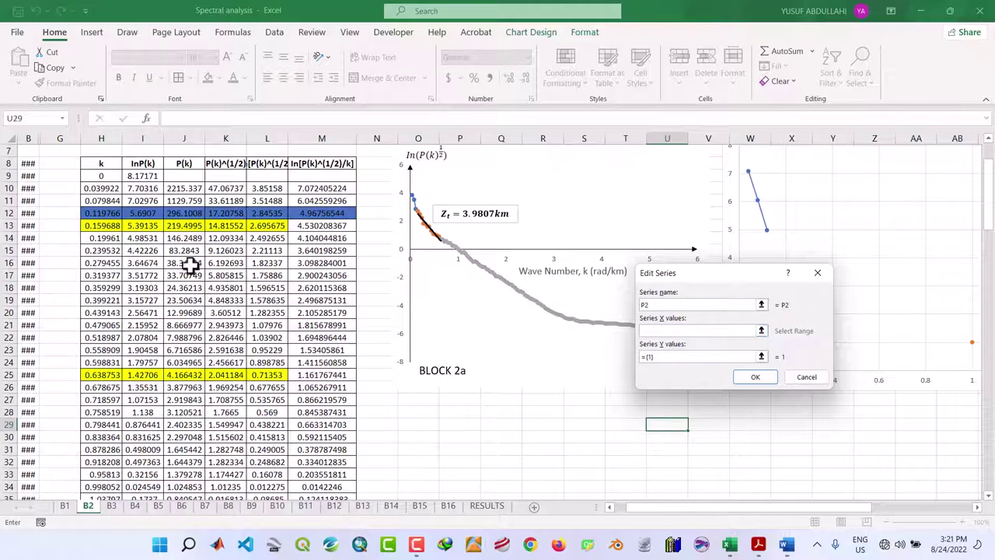
left_click_drag(101, 213, 104, 475)
left_click(667, 356)
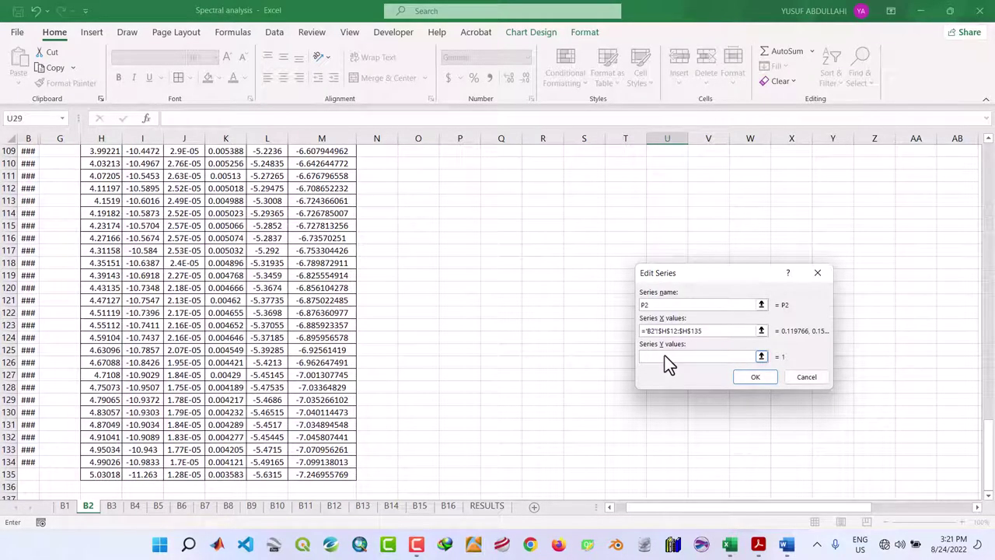
scroll(289, 336, "up", 20)
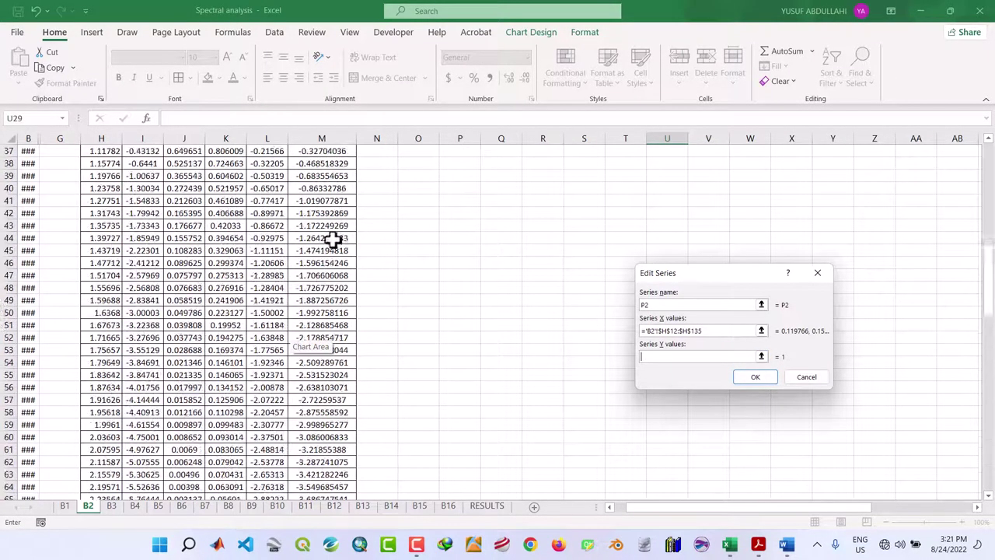
scroll(267, 243, "up", 7)
left_click_drag(323, 288, 323, 337)
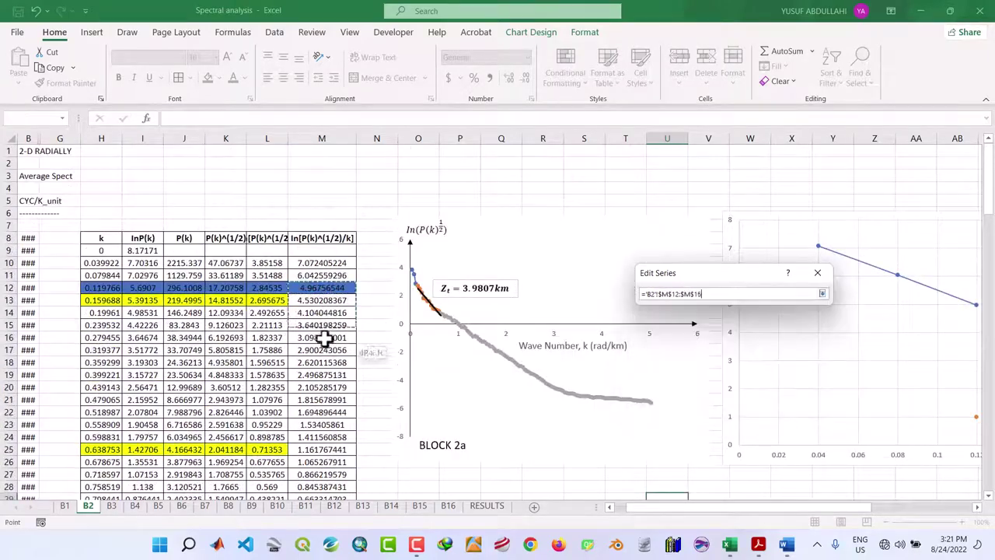
mouse_move(314, 490)
left_mouse_down()
mouse_move(325, 533)
mouse_move(322, 477)
left_mouse_up()
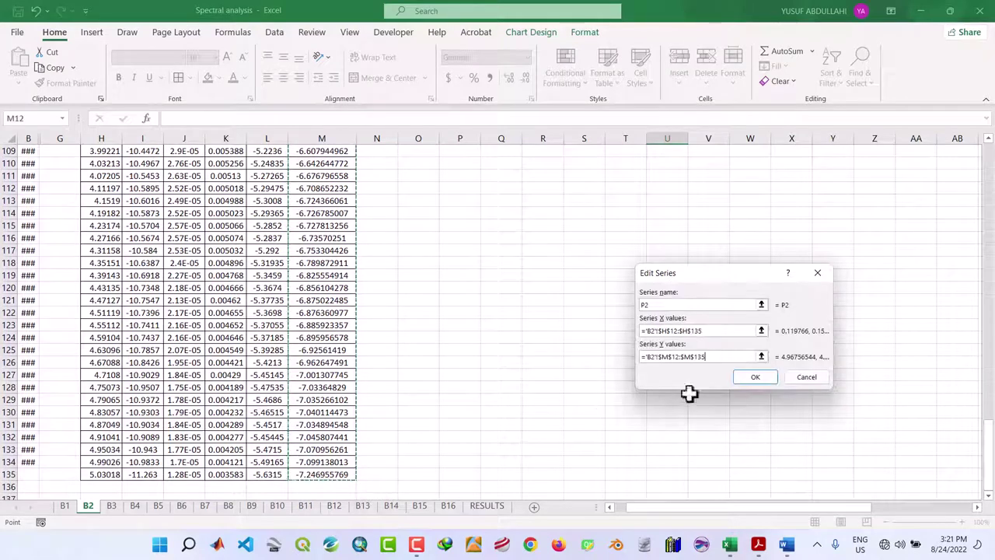
left_click(756, 378)
left_click(841, 419)
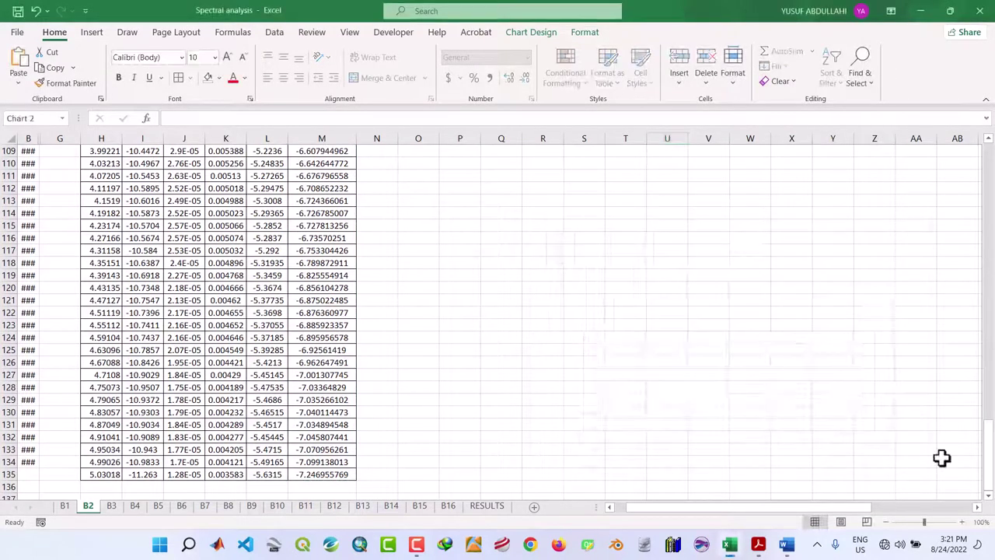
Remove the horizontal and vertical gridlines from the new P1 and P2 spectral chart.
left_click(977, 507)
left_click(978, 511)
scroll(647, 352, "up", 20)
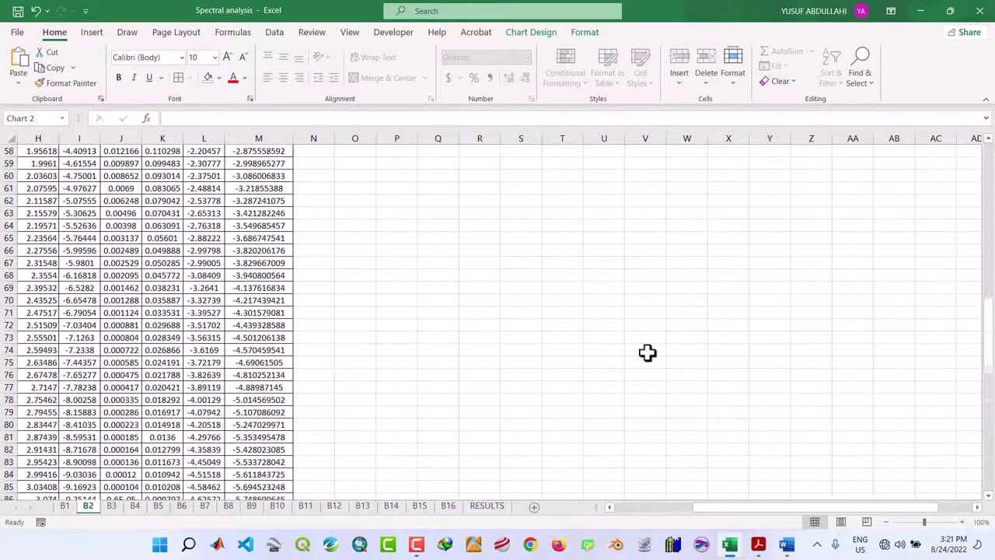
scroll(647, 352, "up", 11)
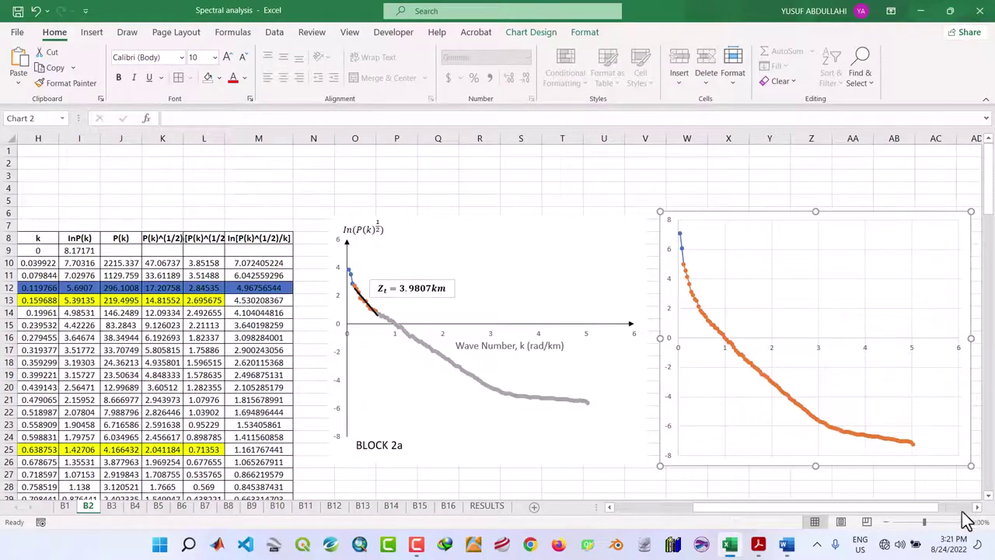
left_click(977, 515)
left_click(977, 515)
left_click(978, 514)
left_click(977, 514)
left_click(977, 515)
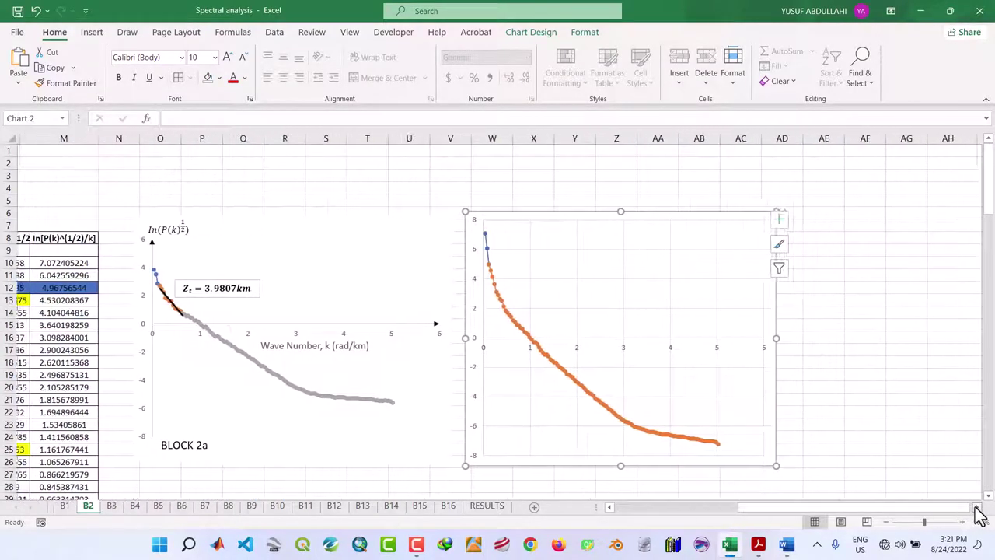
left_click(530, 269)
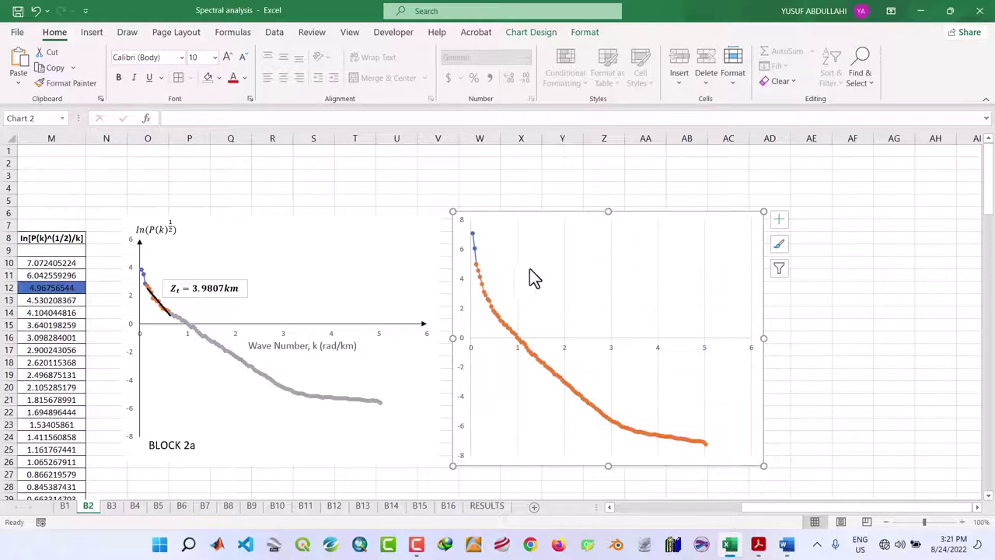
left_click(518, 269)
Format the new chart's horizontal axis as a black line with an arrowhead at its end.
left_click(570, 345)
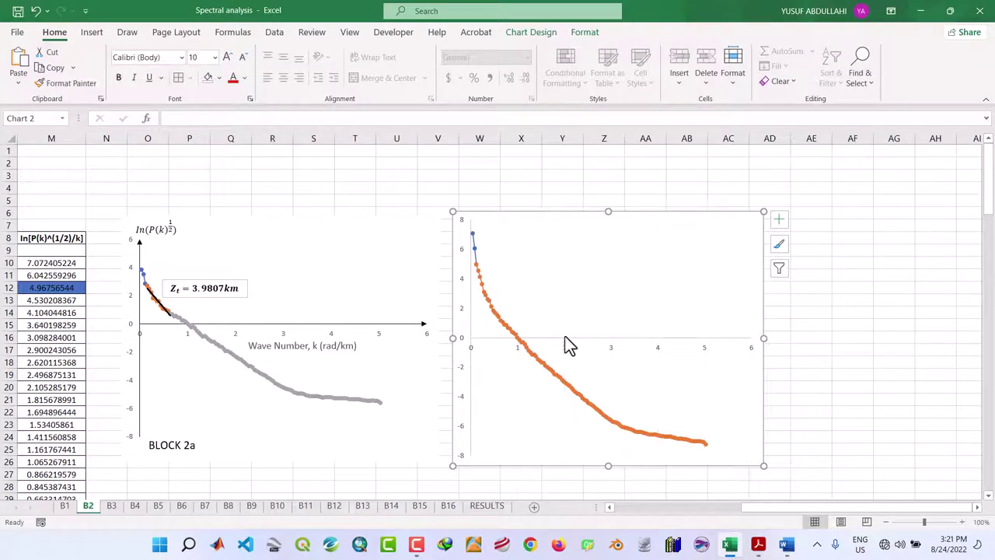
double_click(566, 342)
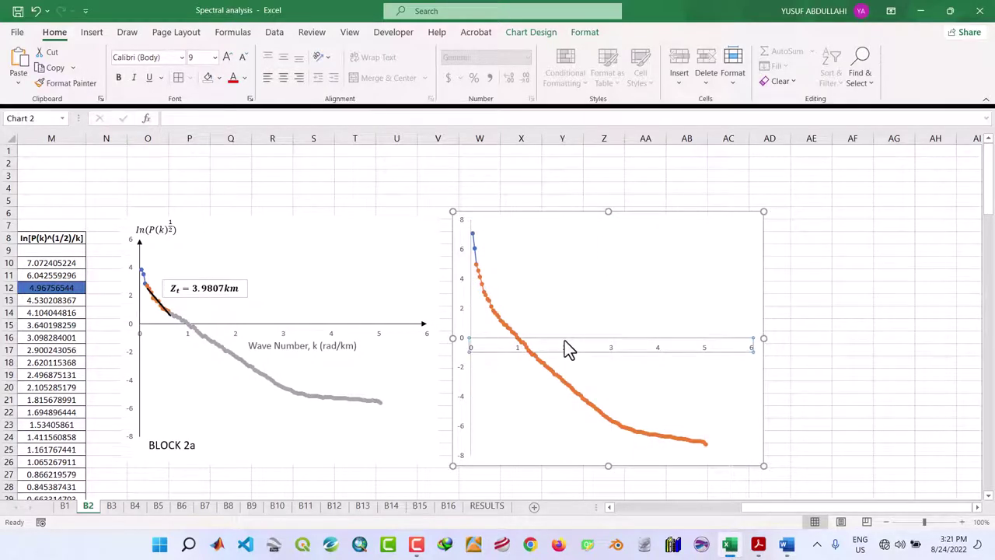
left_click(829, 191)
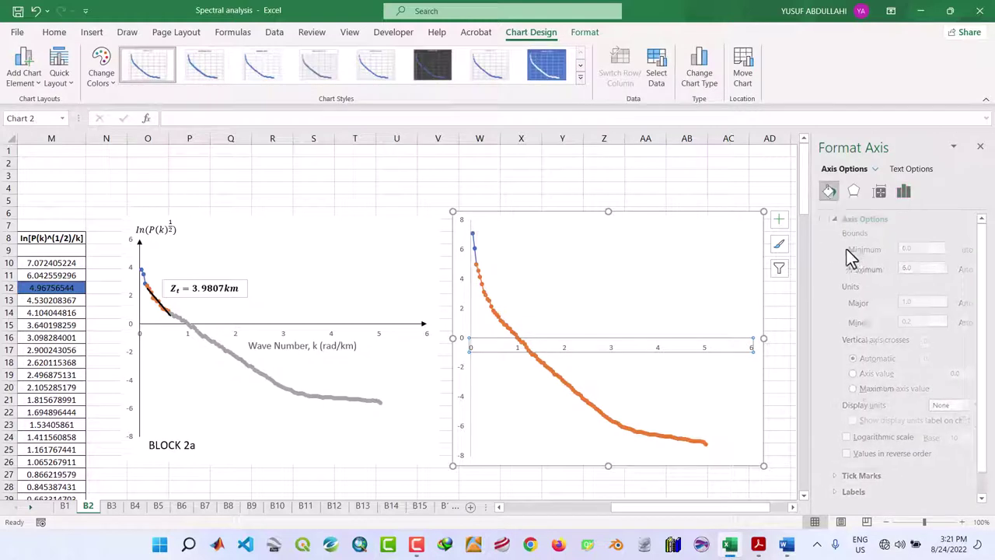
left_click(960, 495)
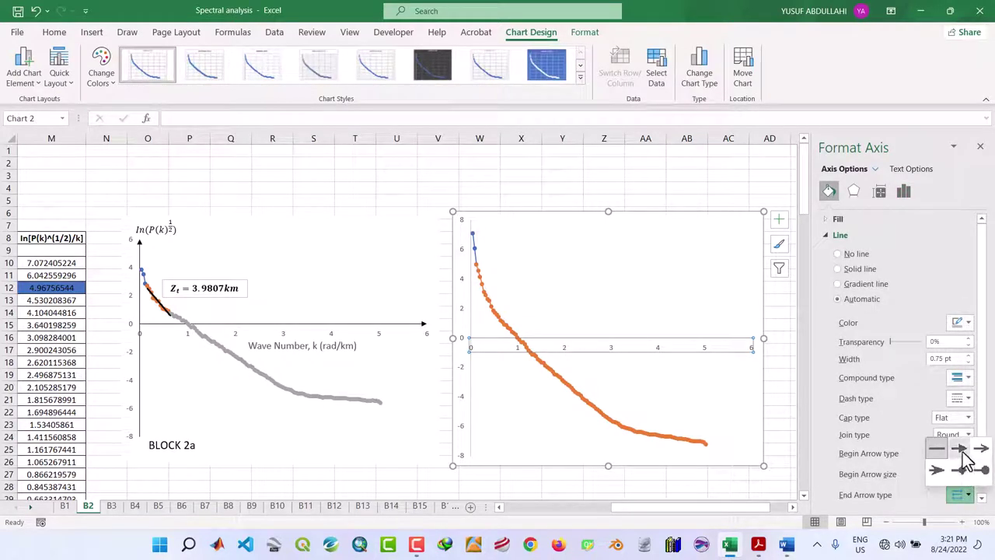
left_click(964, 460)
left_click(968, 322)
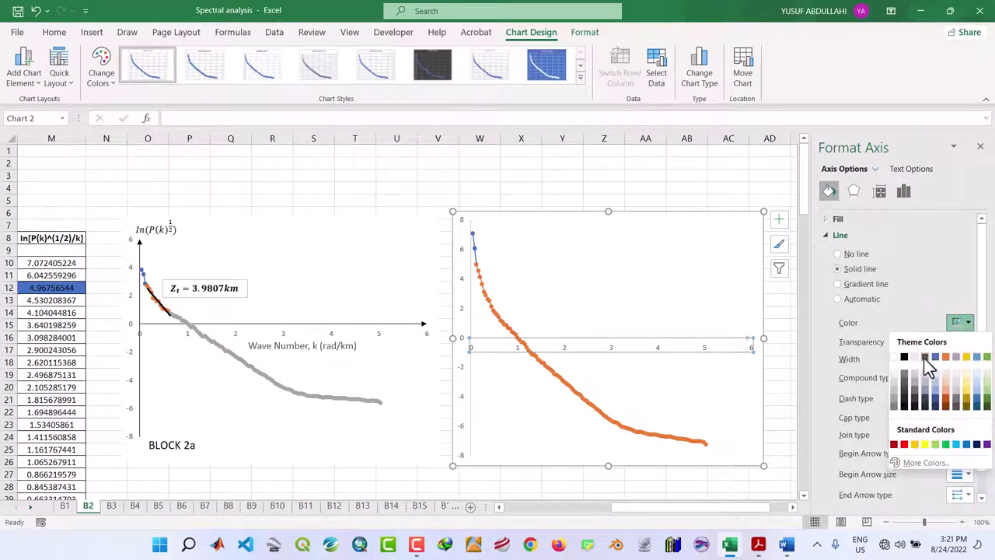
left_click(905, 359)
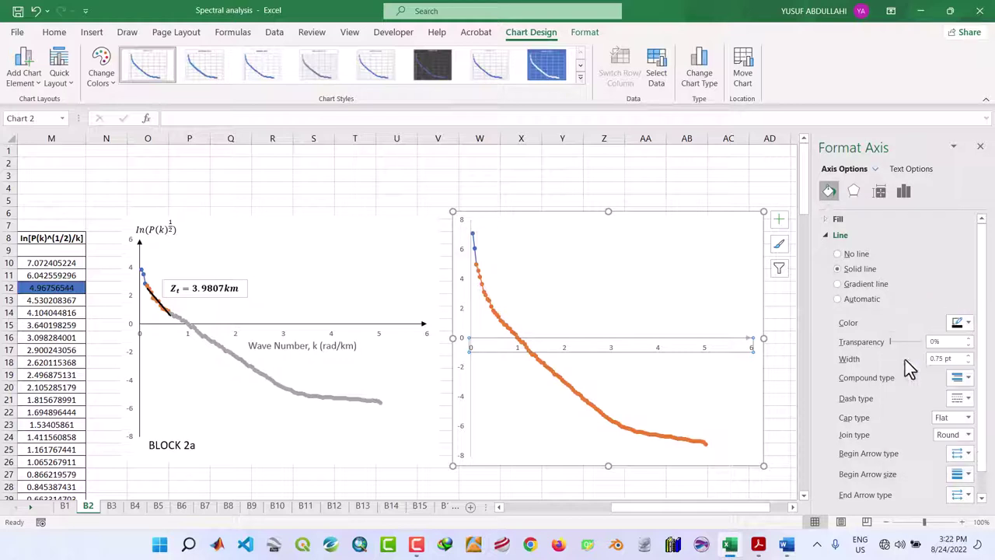
Give the new chart's vertical axis a black line with an arrowhead at its end.
left_click(471, 311)
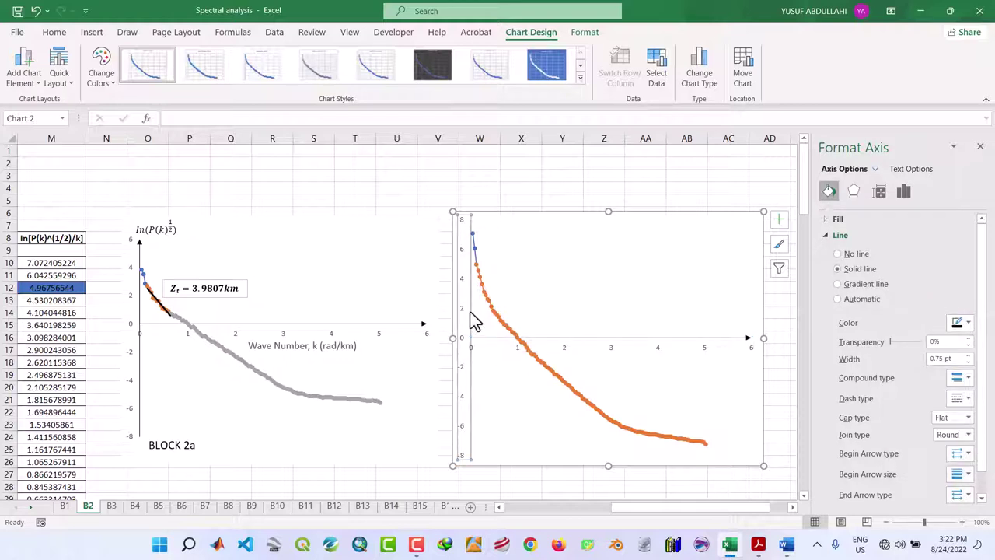
left_click(965, 325)
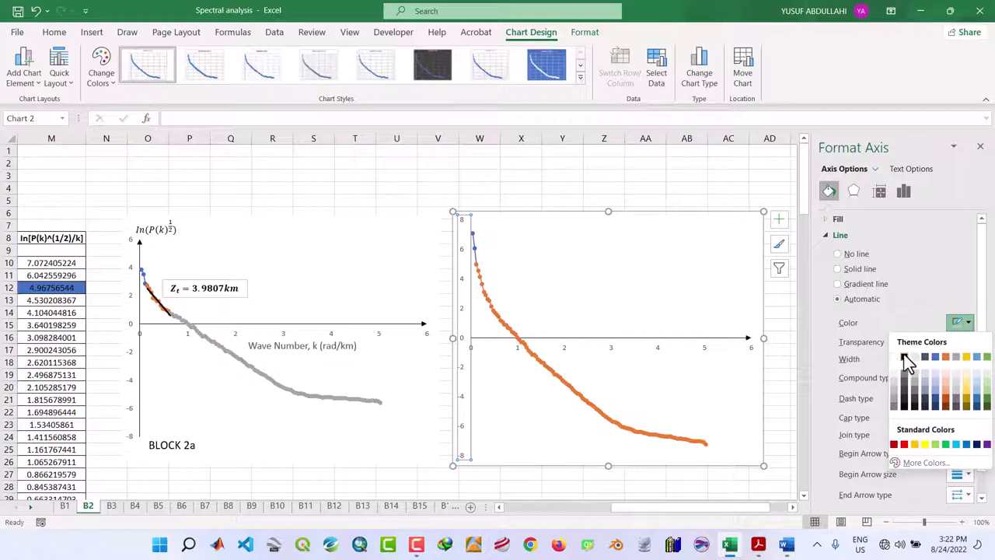
left_click(905, 359)
left_click(962, 496)
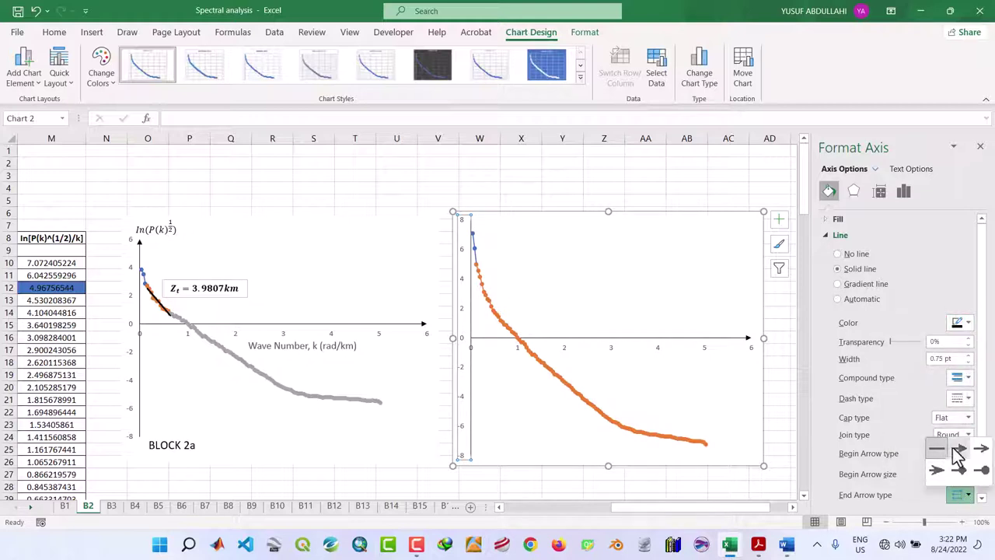
left_click(957, 458)
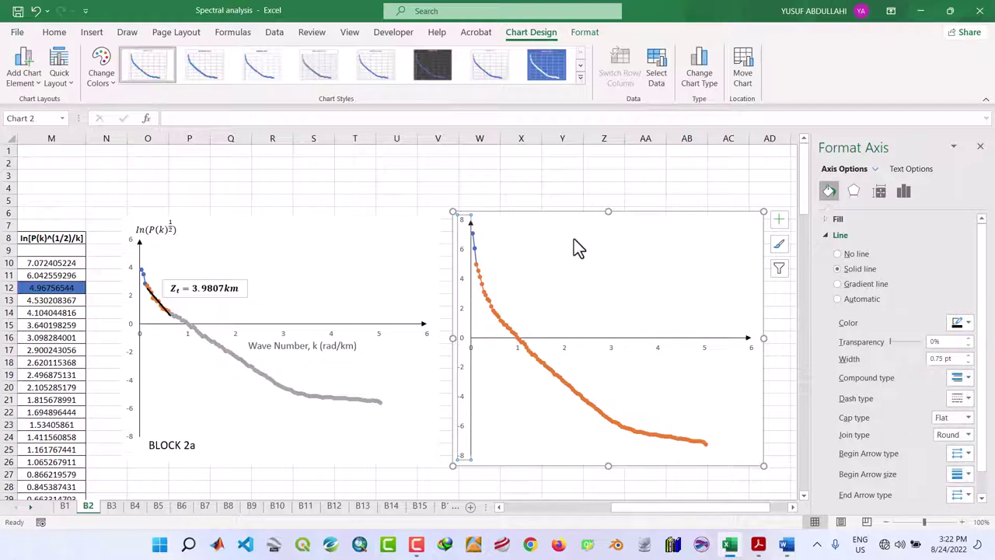
Remove the border line around the new chart's chart area.
left_click(553, 232)
left_click(544, 215)
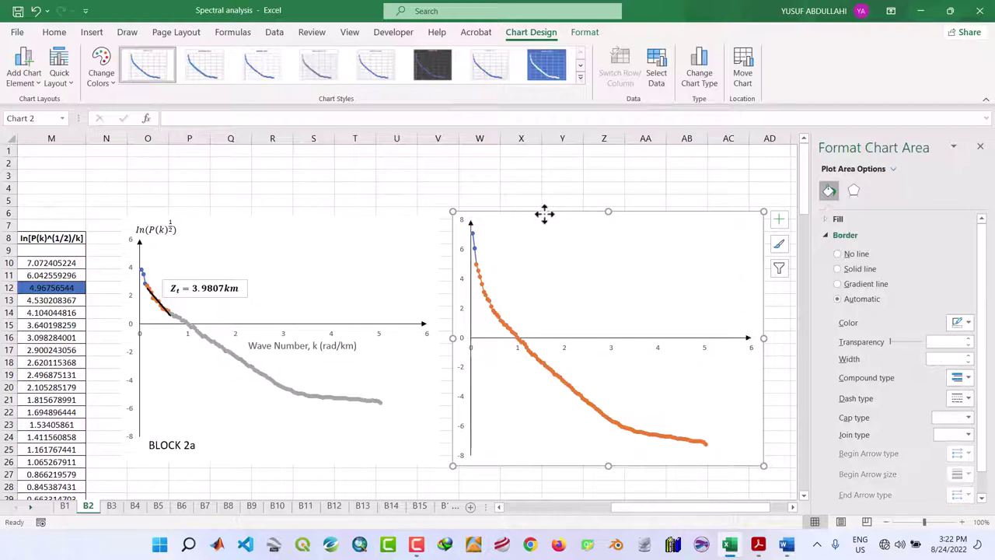
left_click(838, 254)
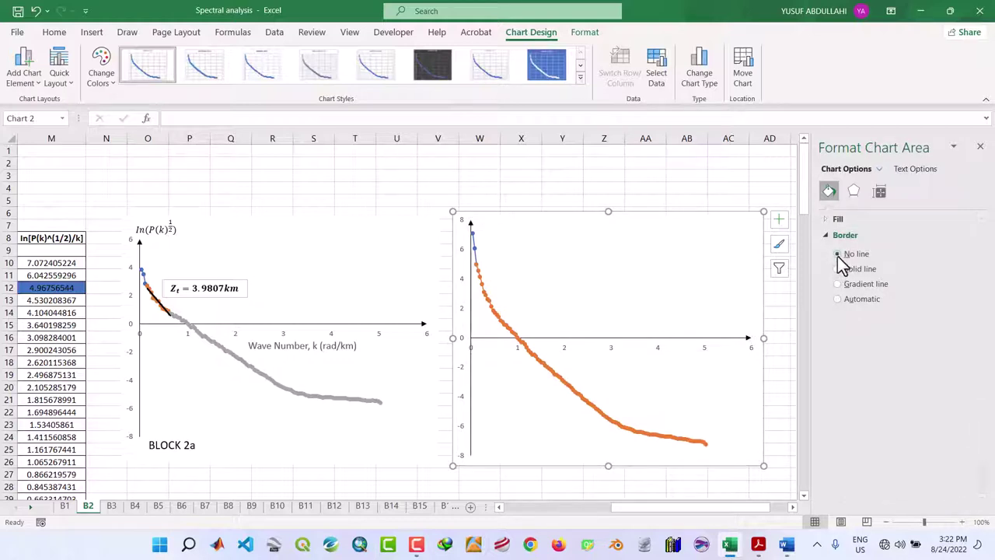
Add a horizontal axis title reading "Wave Number, k (rad/km)" to the new chart.
left_click(24, 77)
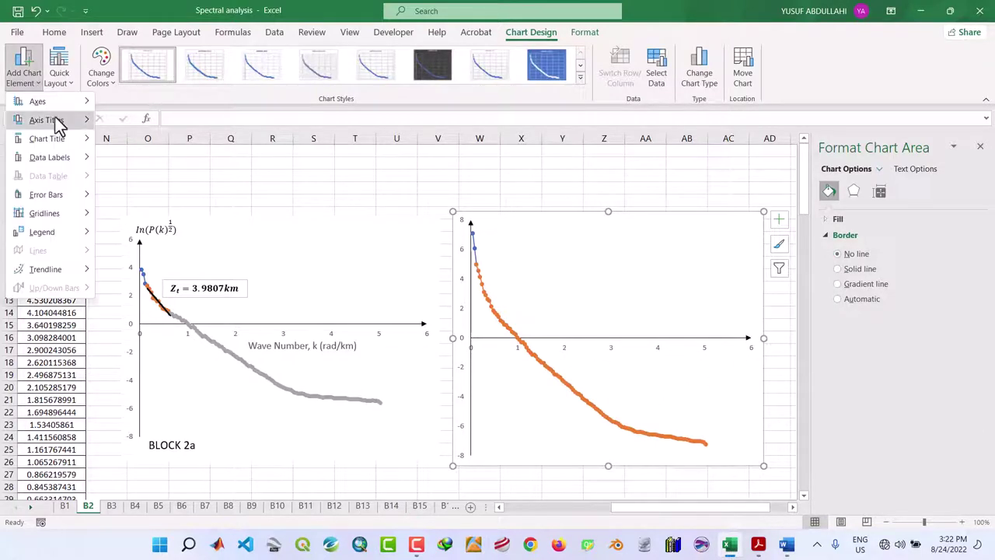
mouse_move(57, 122)
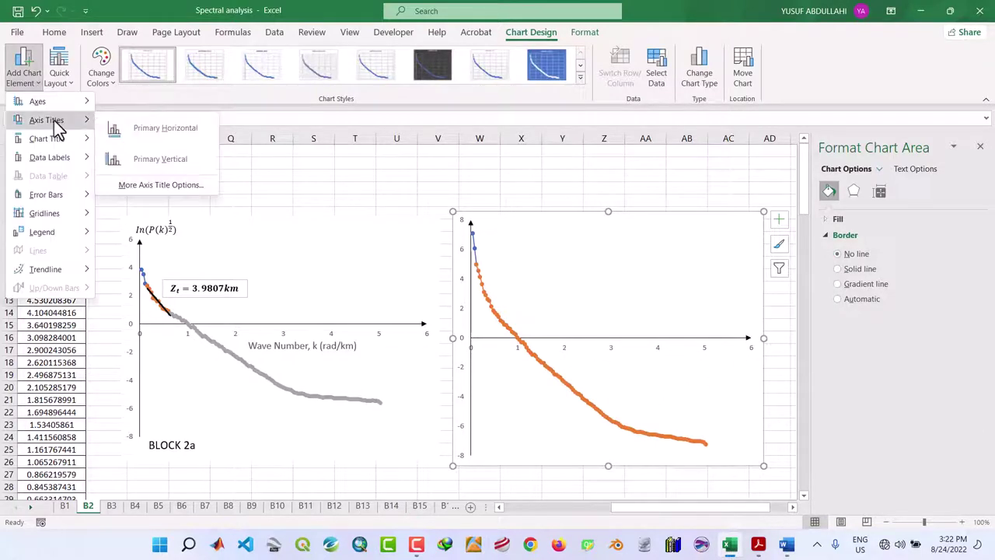
left_click(138, 134)
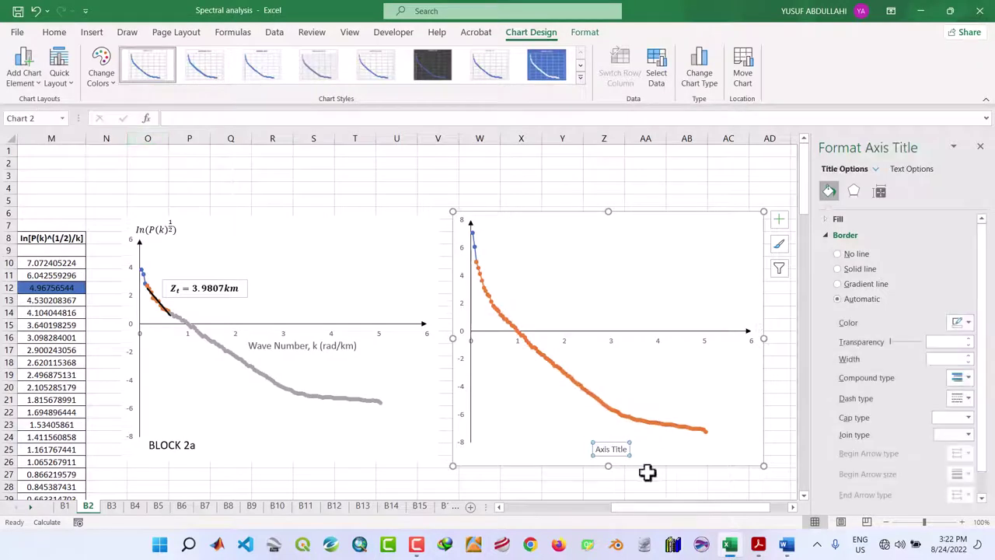
left_click_drag(596, 450, 630, 450)
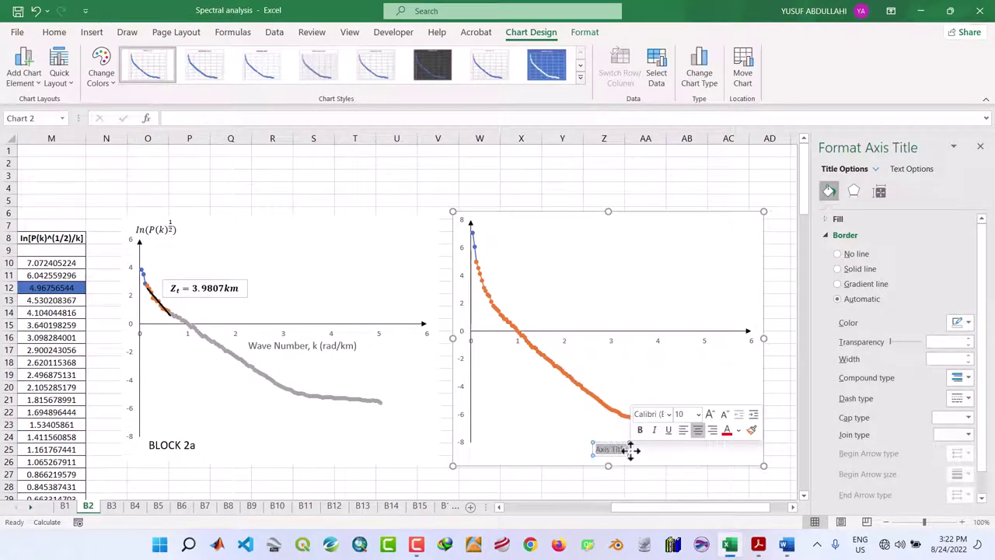
type("Wave")
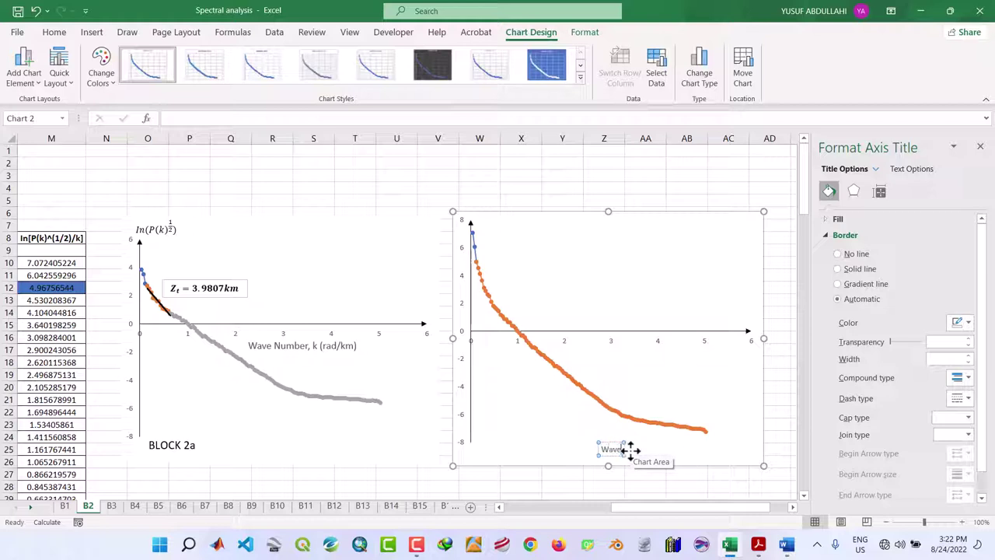
type(" Num")
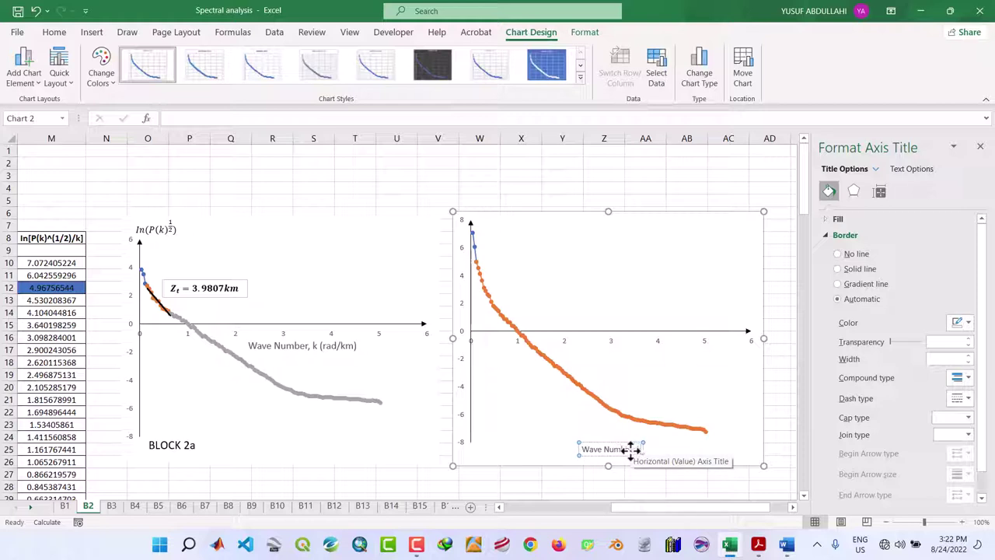
type("ber, k (rad/km")
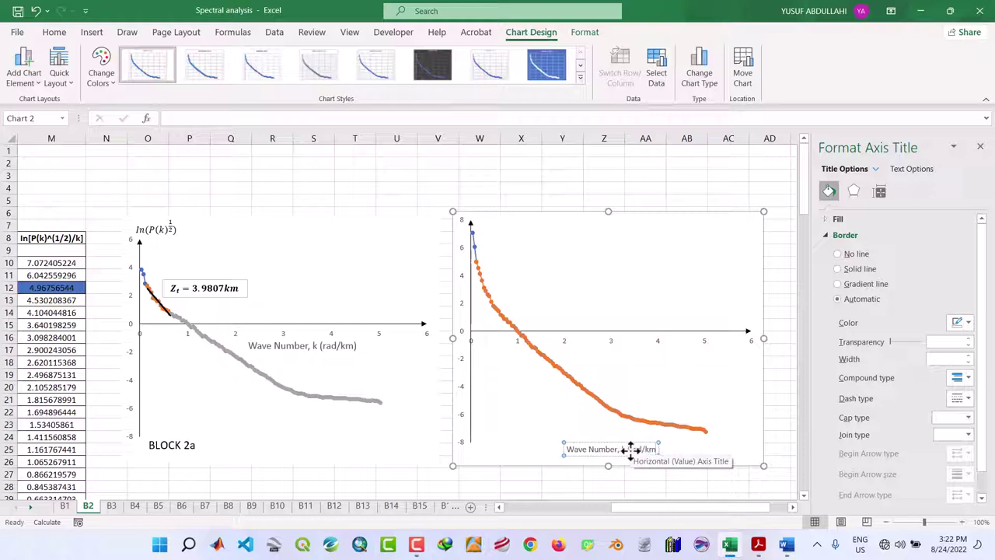
type(")")
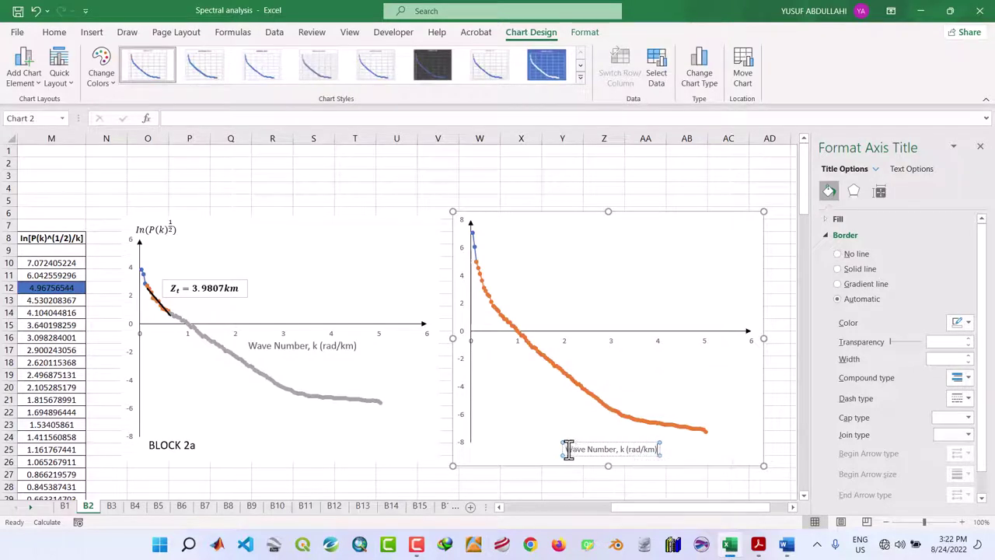
Set the horizontal axis title's font size to 12 and place it just beneath the horizontal axis line.
left_click_drag(568, 449, 657, 448)
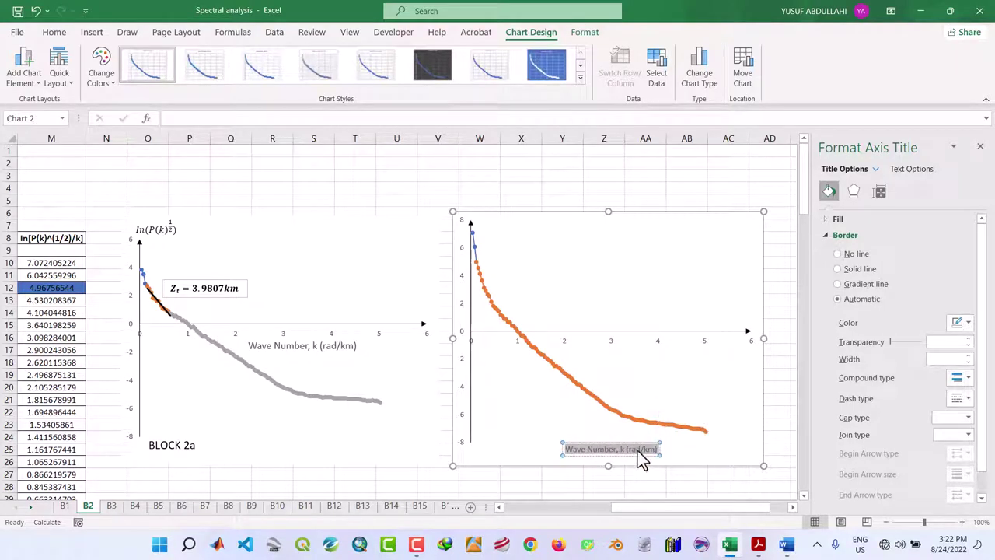
left_click(635, 450)
left_click_drag(567, 450, 654, 447)
mouse_move(685, 440)
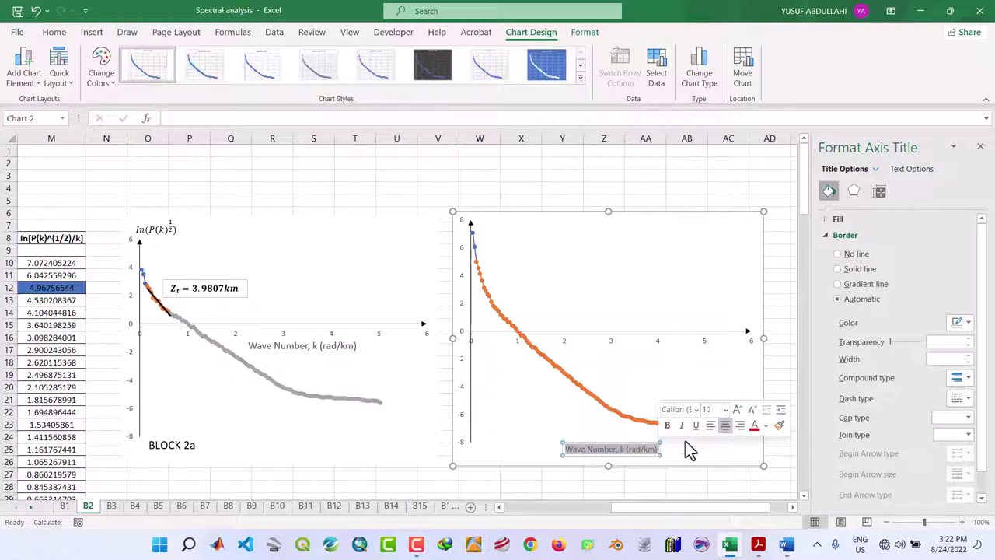
left_click(726, 409)
left_click(713, 161)
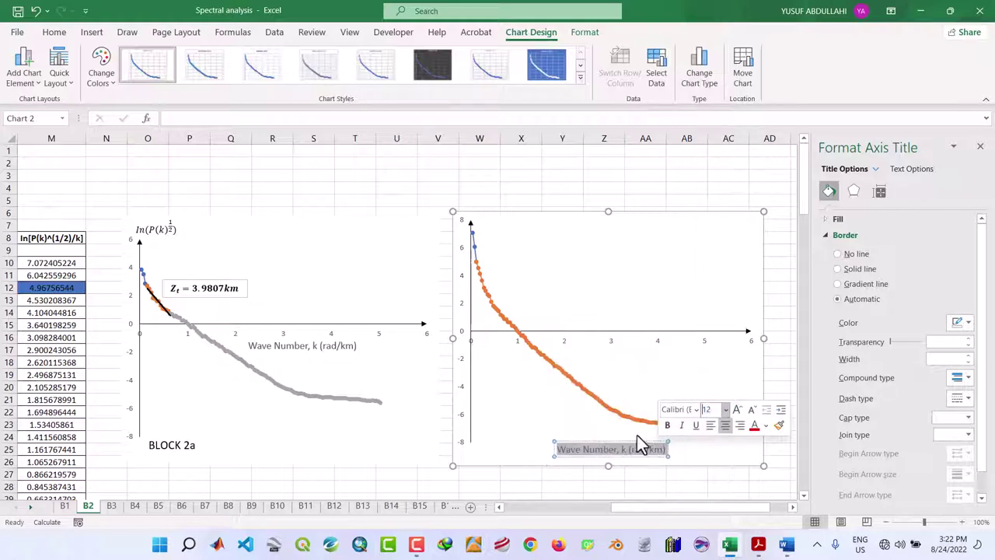
left_click_drag(635, 449, 650, 348)
left_click(702, 378)
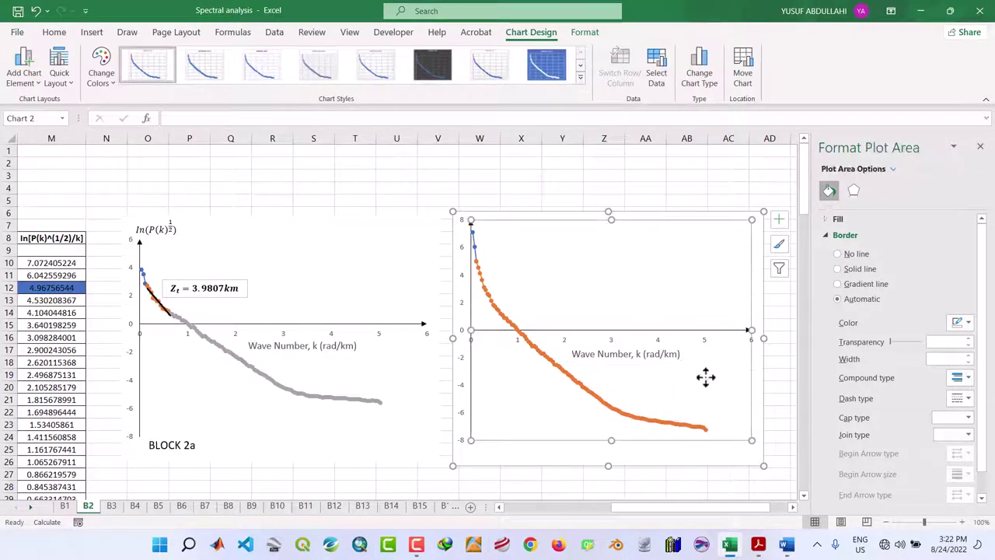
Copy the BLOCK 2a label into the new chart, place it below the plot near the vertical axis, and change it to BLOCK 2b.
left_click(194, 445)
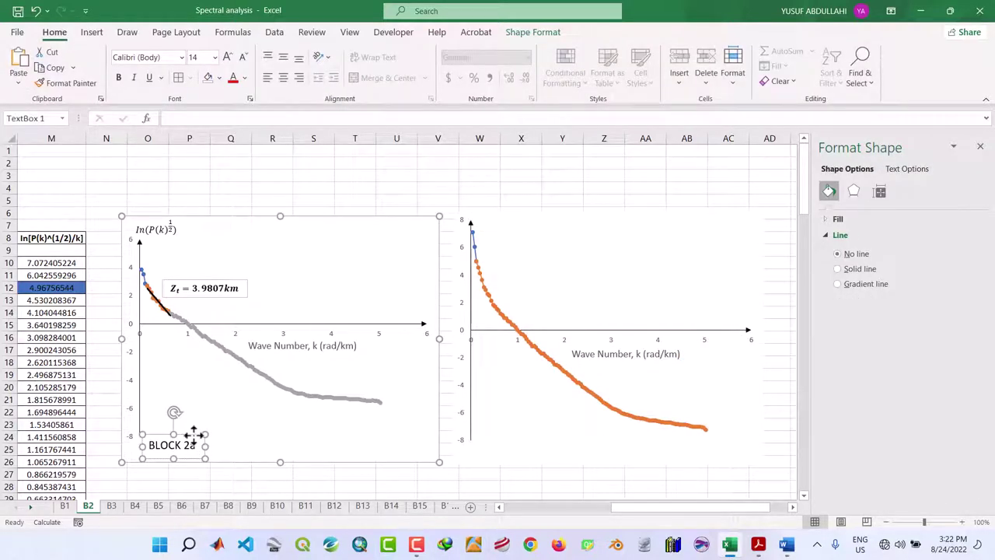
key("ctrl+c")
left_click(516, 447)
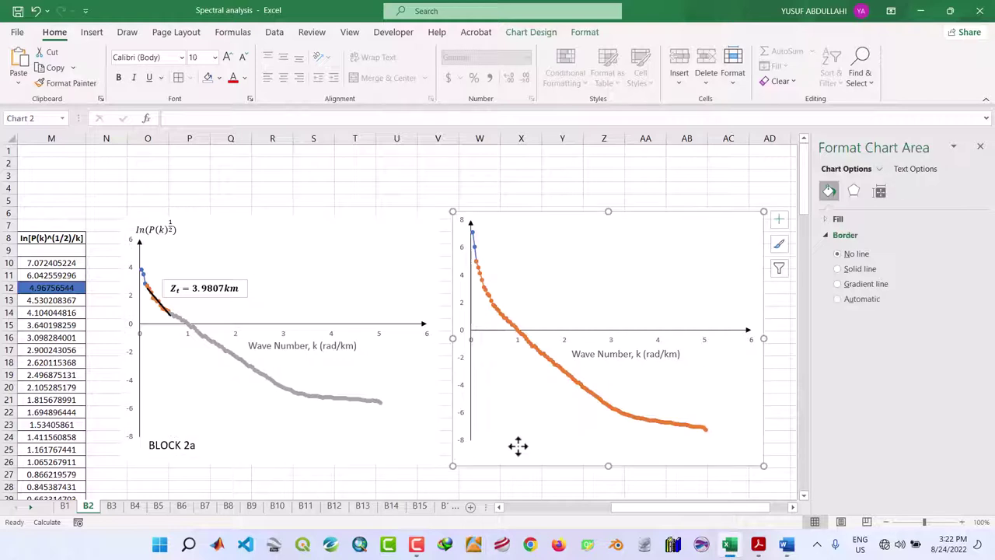
key("ctrl+v")
left_click_drag(499, 216, 524, 437)
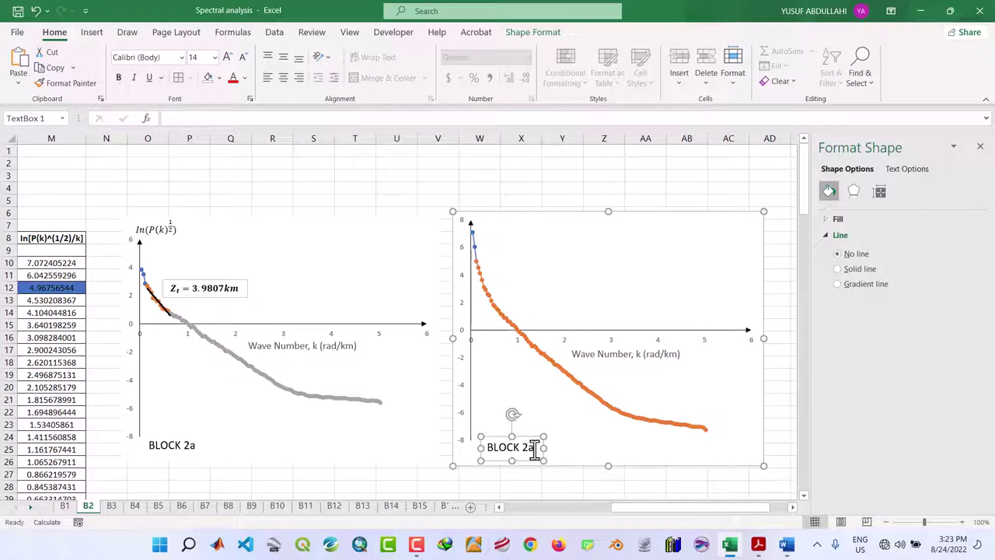
type("b")
left_click(778, 459)
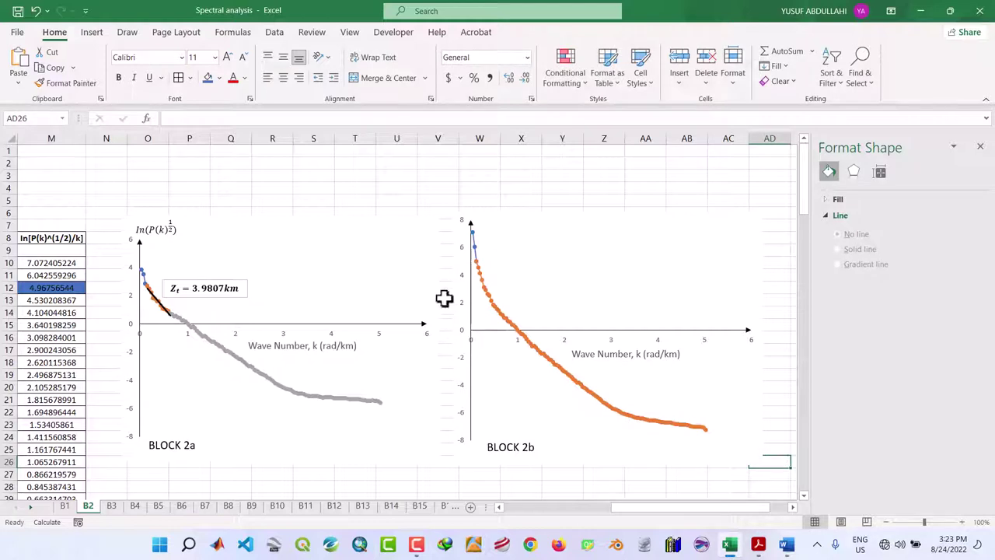
Add a linear trendline to the P1 series in the Block 2b chart and display its equation.
left_click(476, 252)
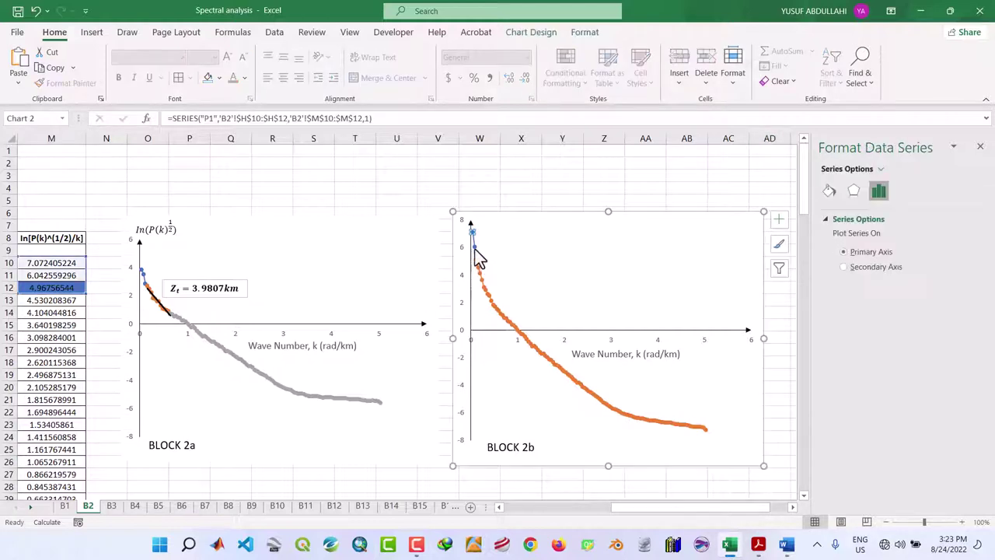
right_click(476, 250)
left_click(544, 372)
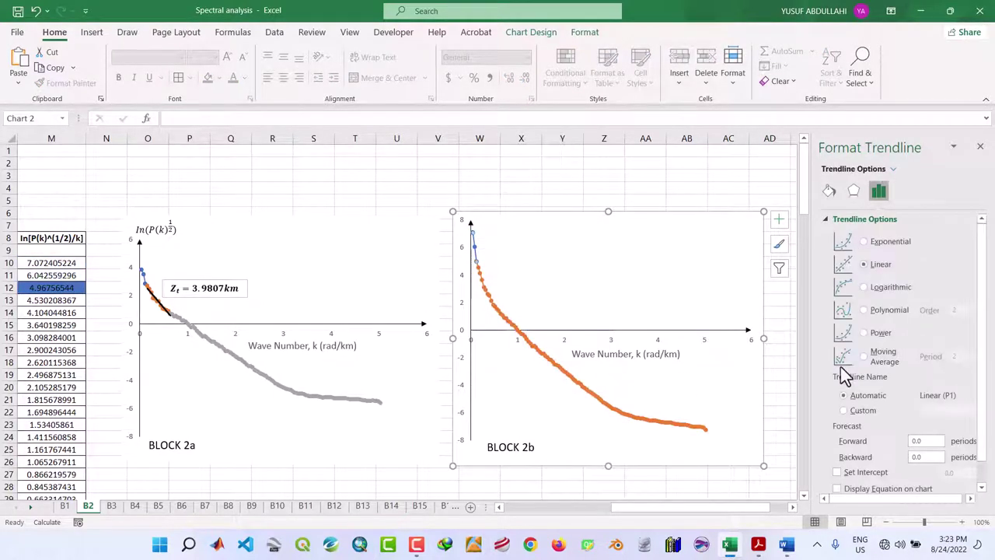
left_click(838, 489)
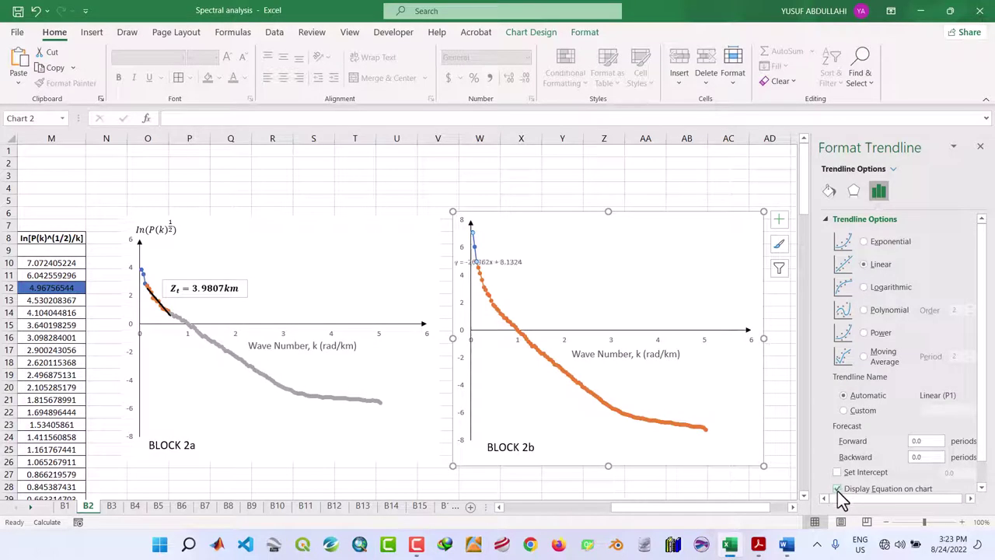
Format the P1 trendline as a continuous solid black line 1.75 pt wide.
left_click(828, 190)
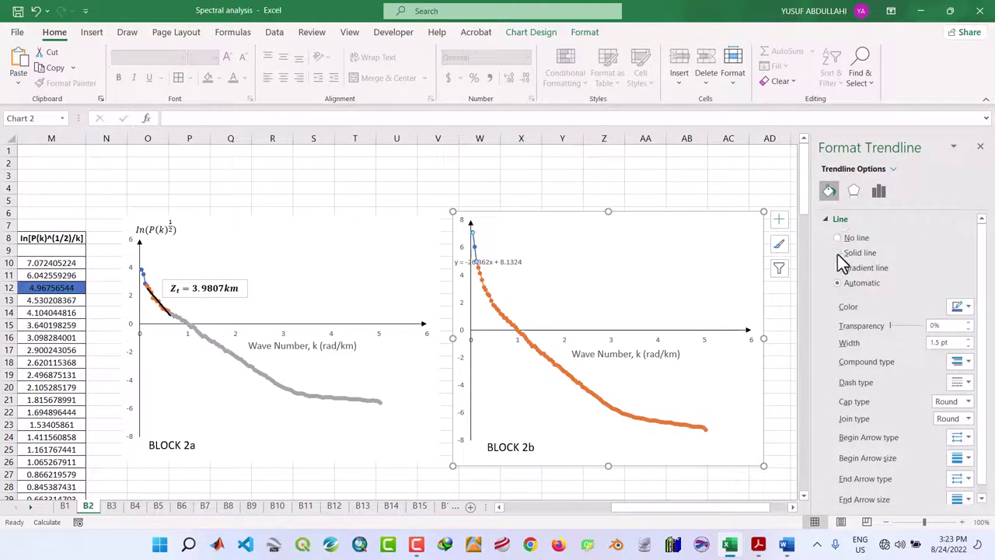
left_click(840, 254)
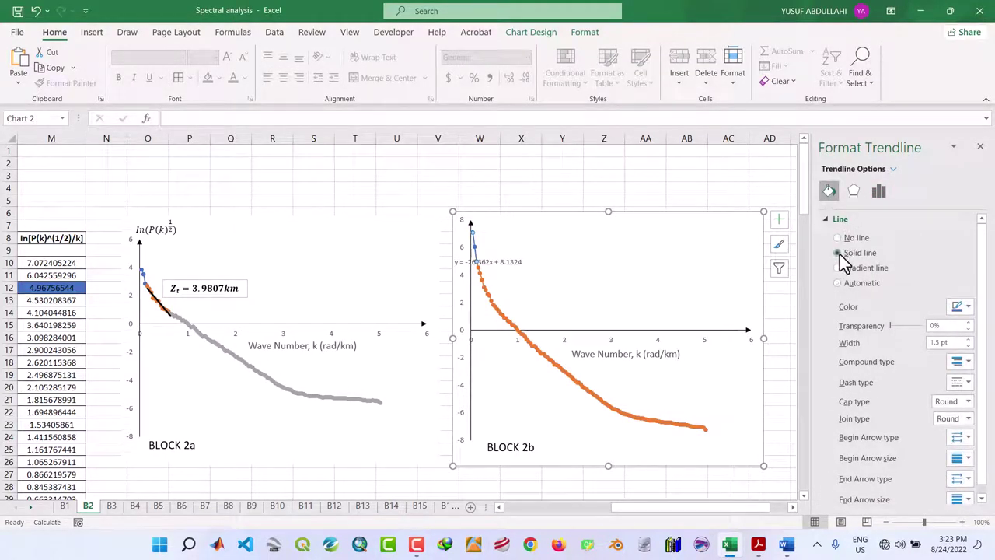
left_click(969, 339)
left_click(967, 382)
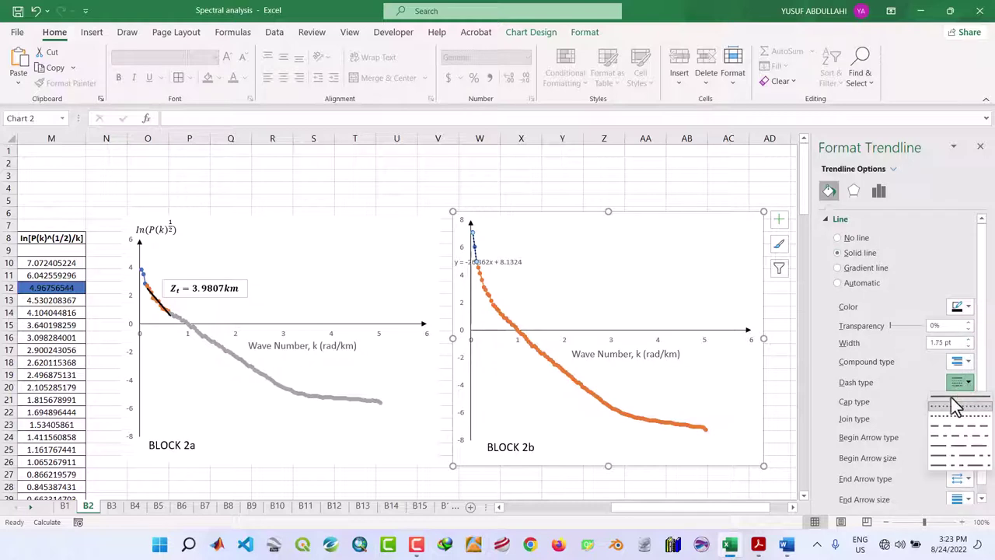
left_click(949, 401)
Move the trendline equation clear of the curve and lower the plot area's upper edge to leave space above the vertical axis.
left_click(498, 260)
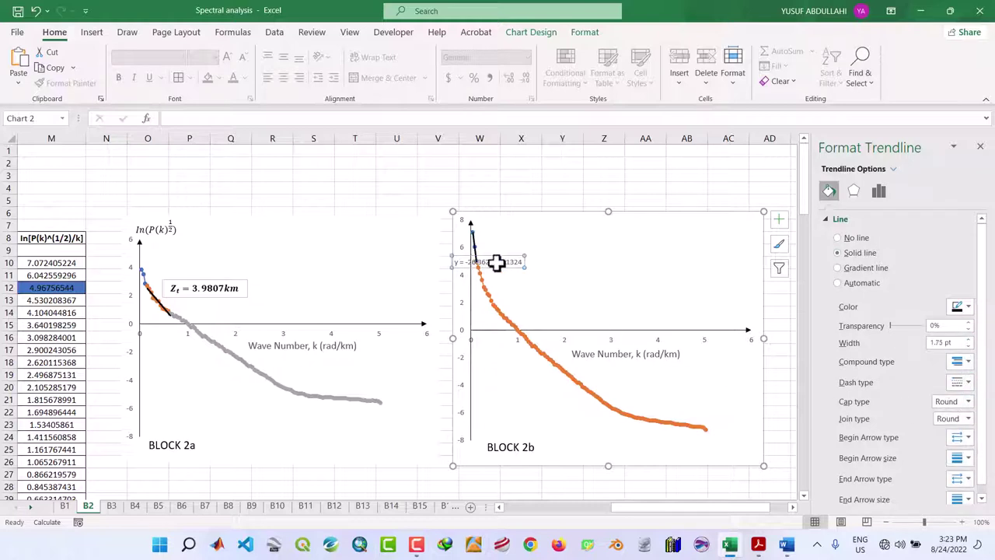
left_click_drag(521, 269, 579, 278)
left_click(517, 228)
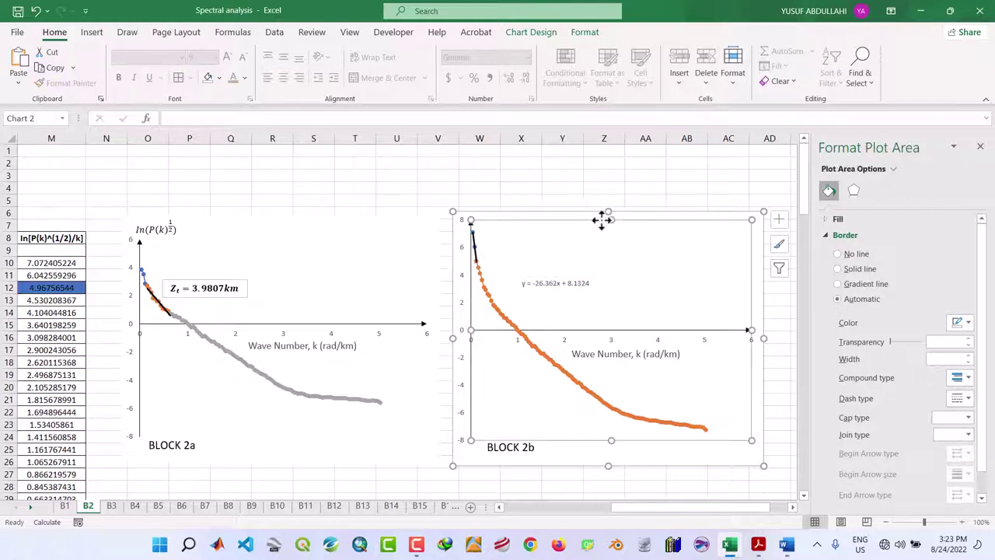
left_click_drag(611, 220, 614, 237)
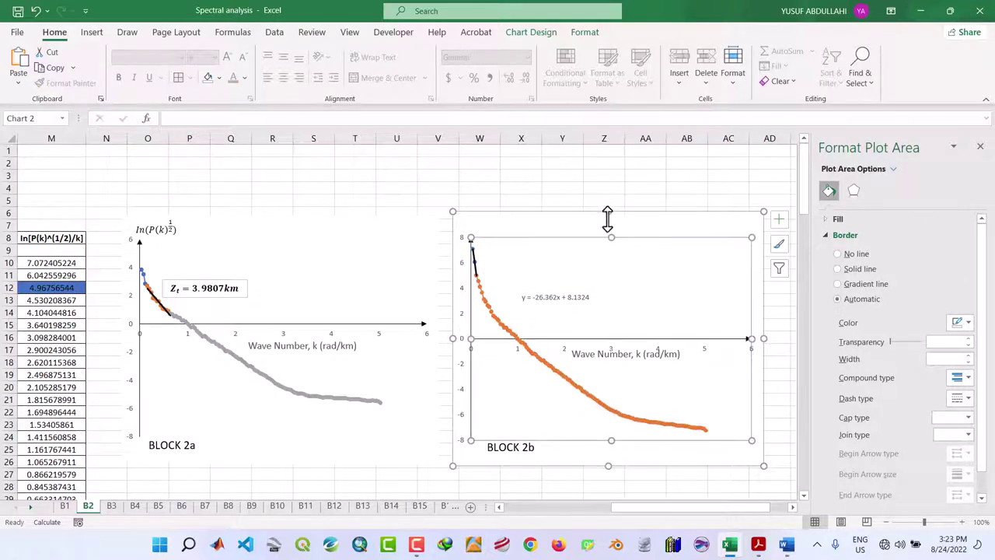
left_click(605, 212)
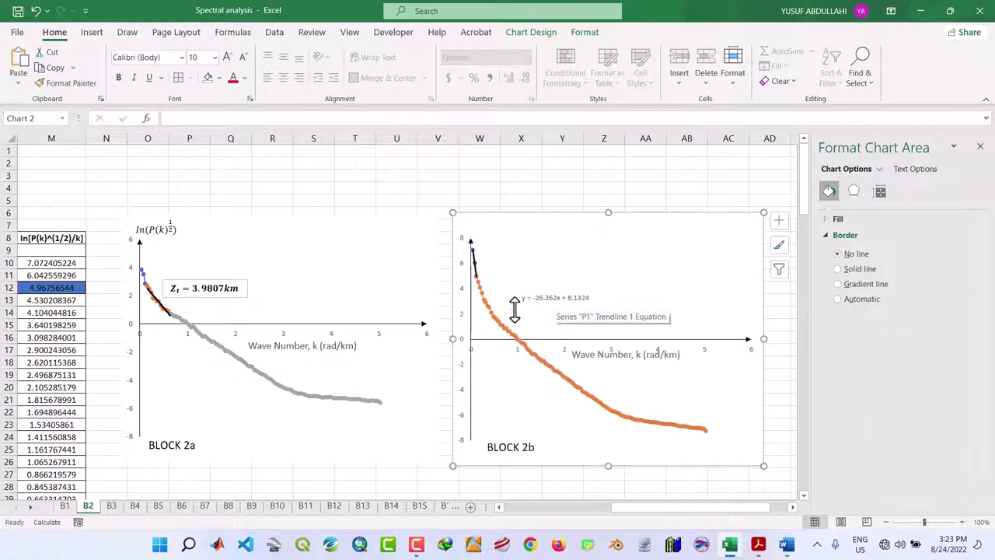
Copy the Z0 label from the Block 1b chart on sheet B1 into the Block 2b chart, placing it above the trendline equation.
left_click(65, 507)
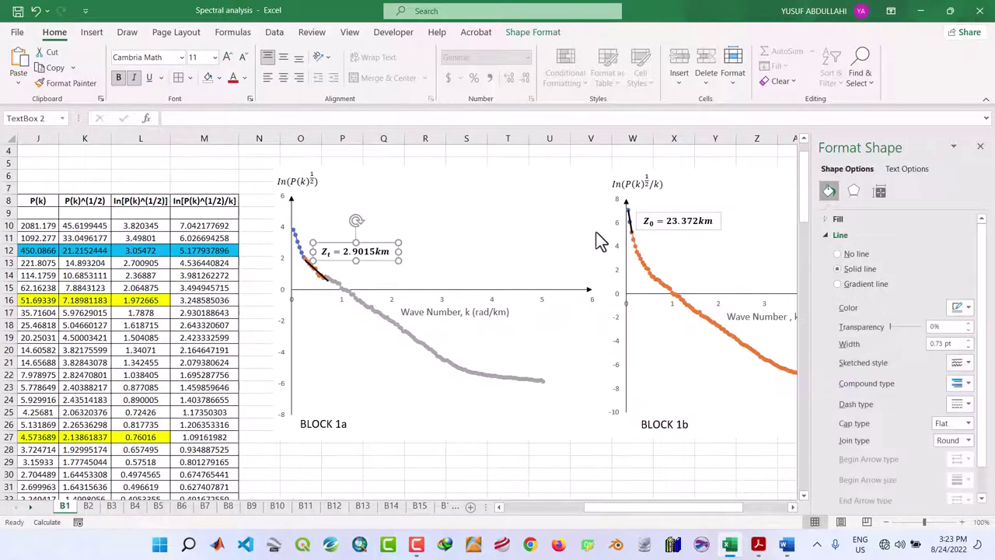
left_click(672, 213)
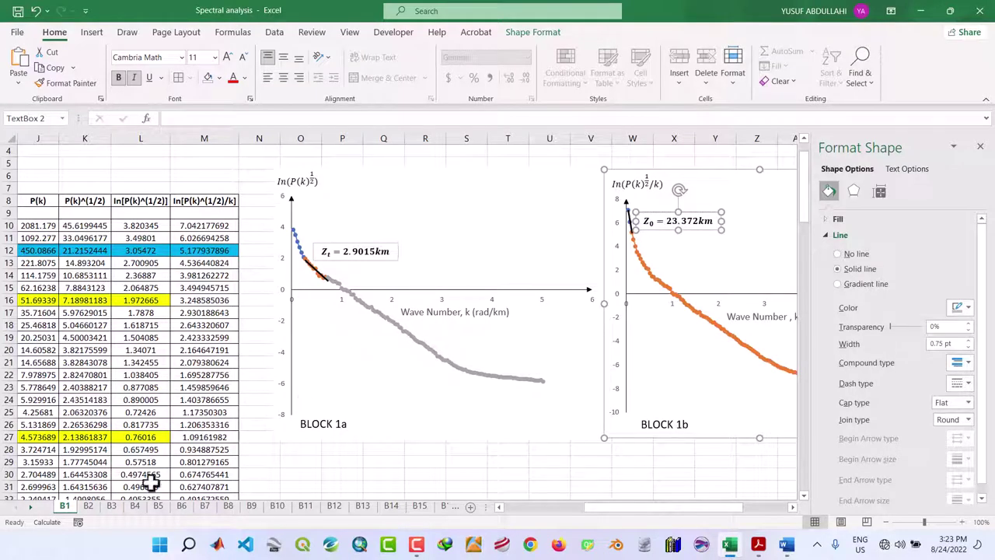
left_click(90, 506)
left_click(600, 240)
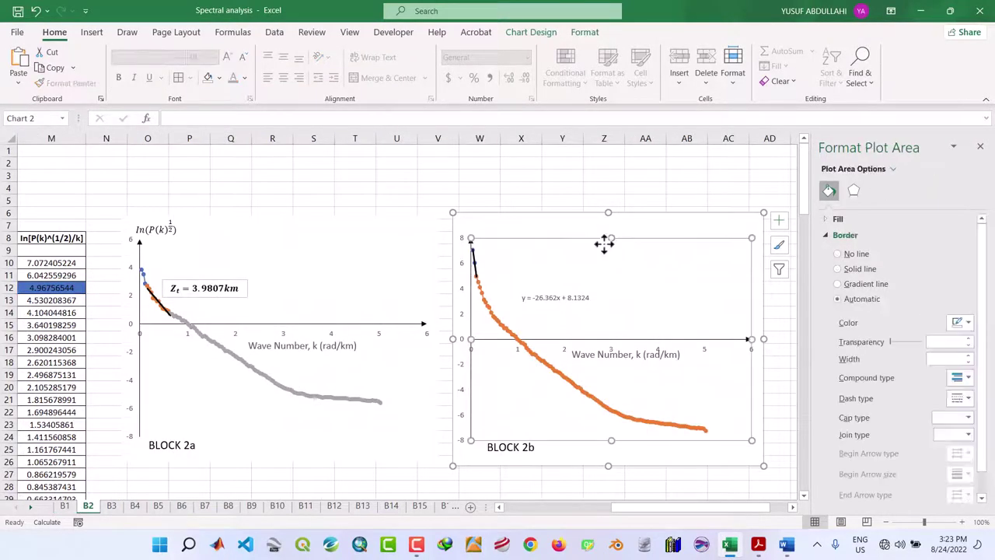
key("ctrl+v")
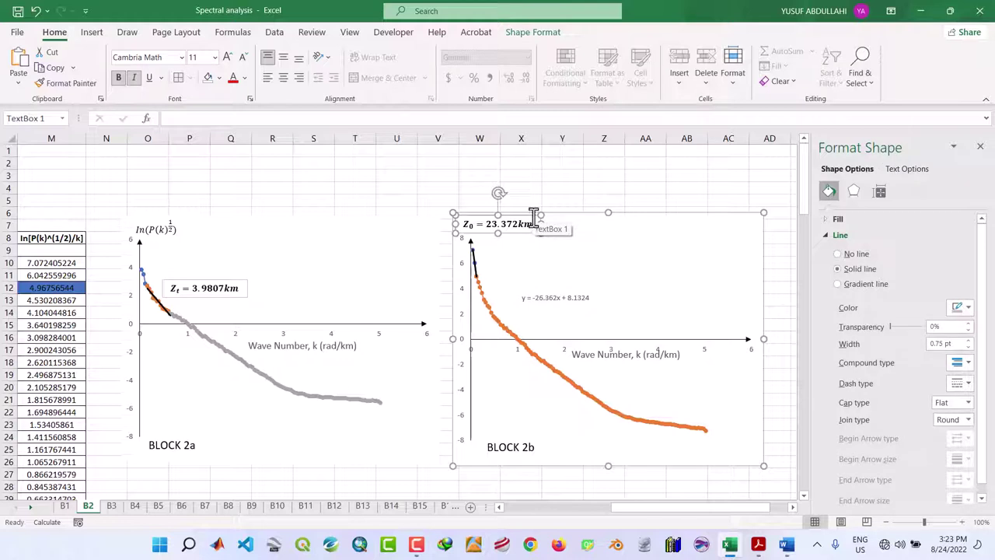
left_click_drag(534, 217, 621, 269)
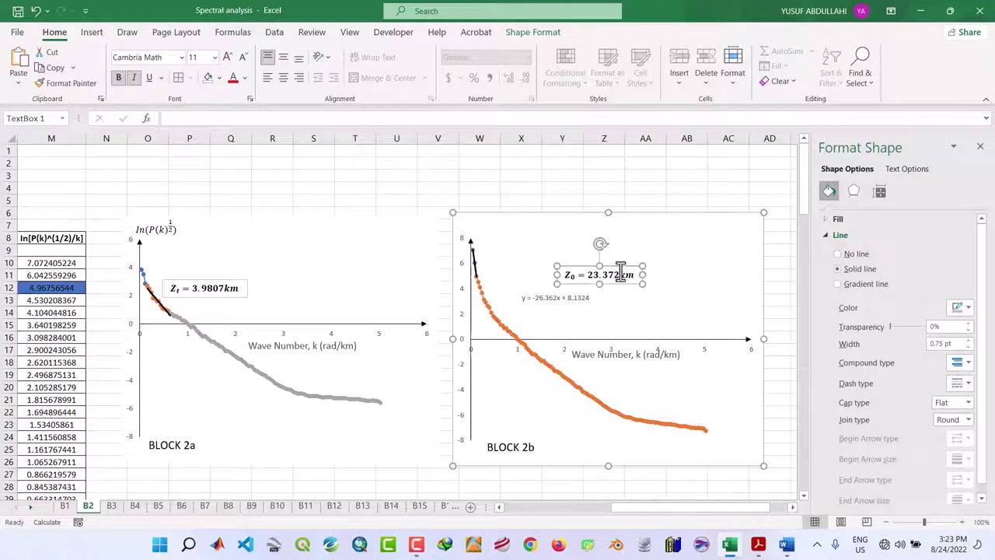
Change the value in the copied Z0 label to 26.362 km.
left_click(621, 277)
key("BackSpace")
key("BackSpace")
key("BackSpace")
key("BackSpace")
type("62")
left_click(545, 311)
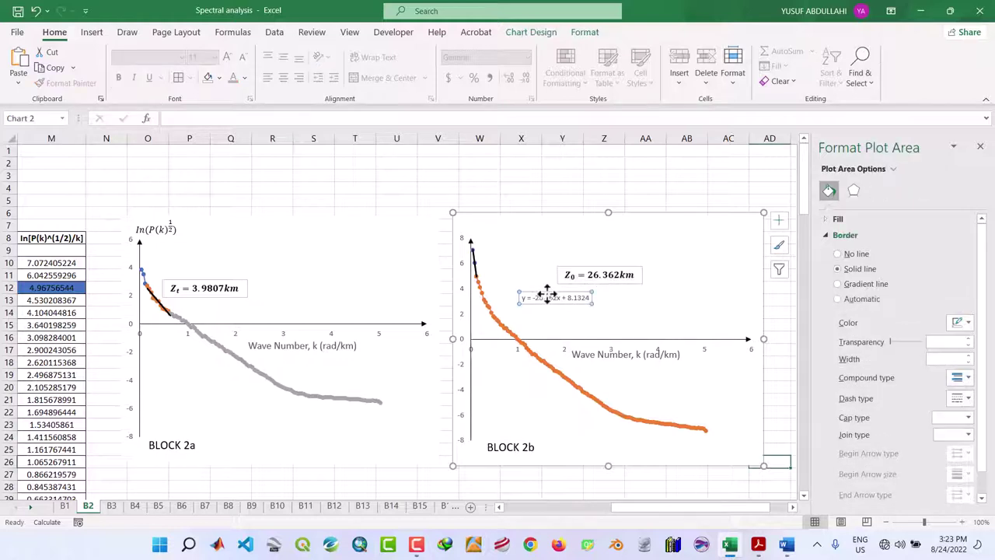
Delete the trendline equation from the Block 2b chart and move the Z0 label beside the P1 trendline.
left_click(549, 295)
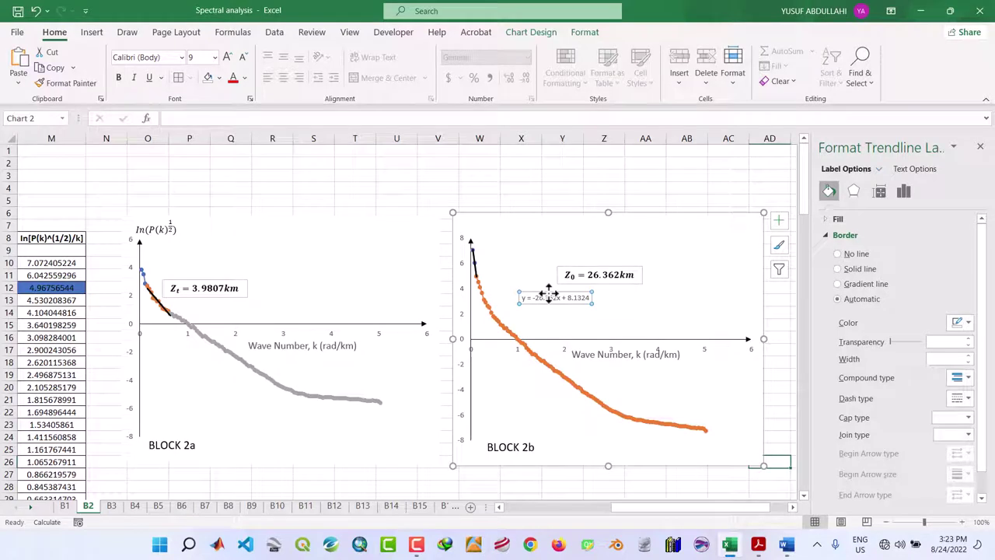
key("Delete")
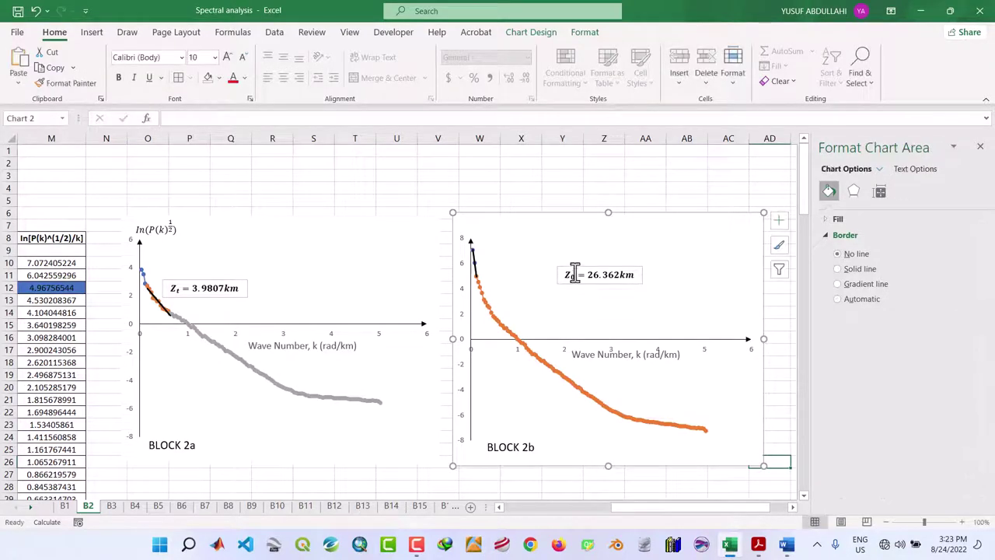
left_click(577, 265)
left_click_drag(577, 265, 508, 257)
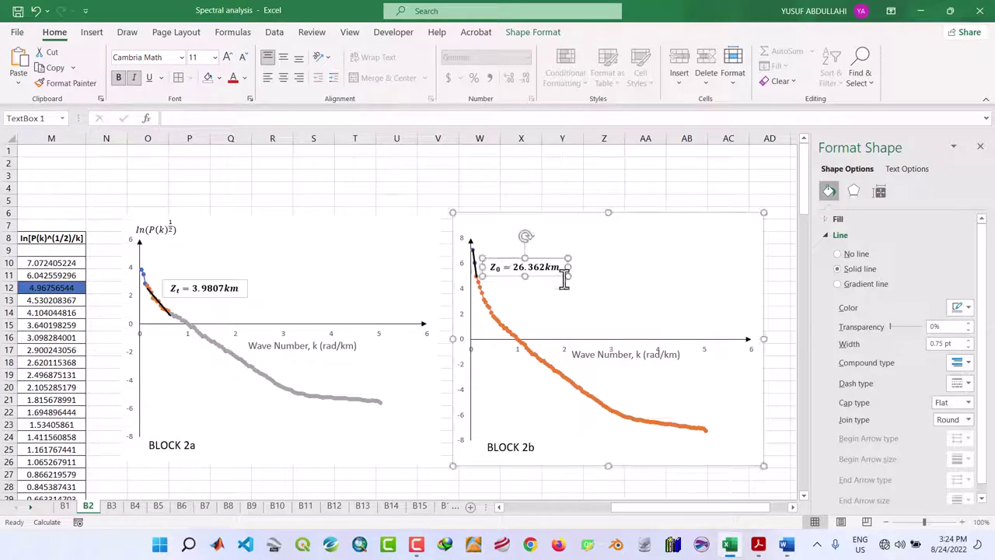
Copy the ln(P(k)^1/2/k) axis label from the Block 1b chart on sheet B1 into the Block 2b chart, above its vertical axis.
left_click(603, 300)
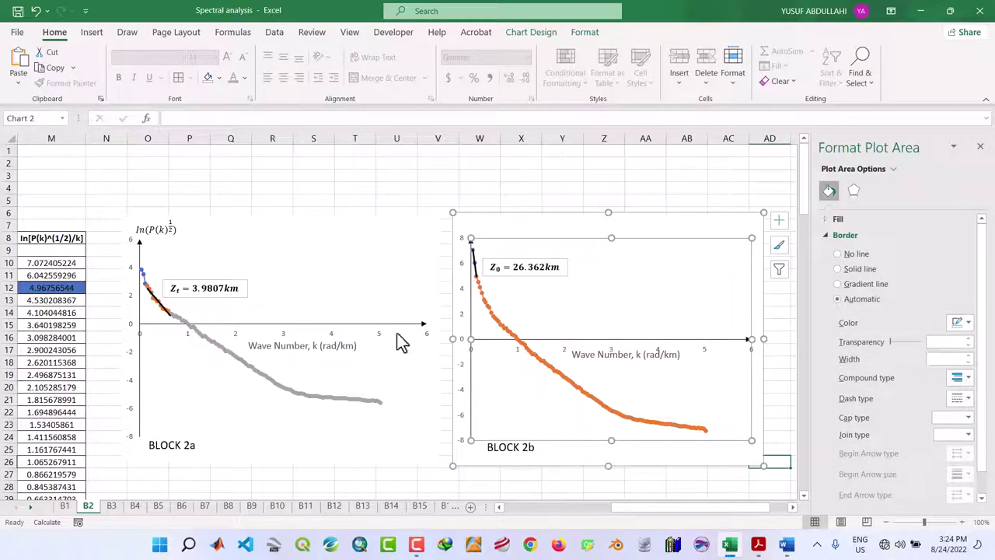
left_click(65, 506)
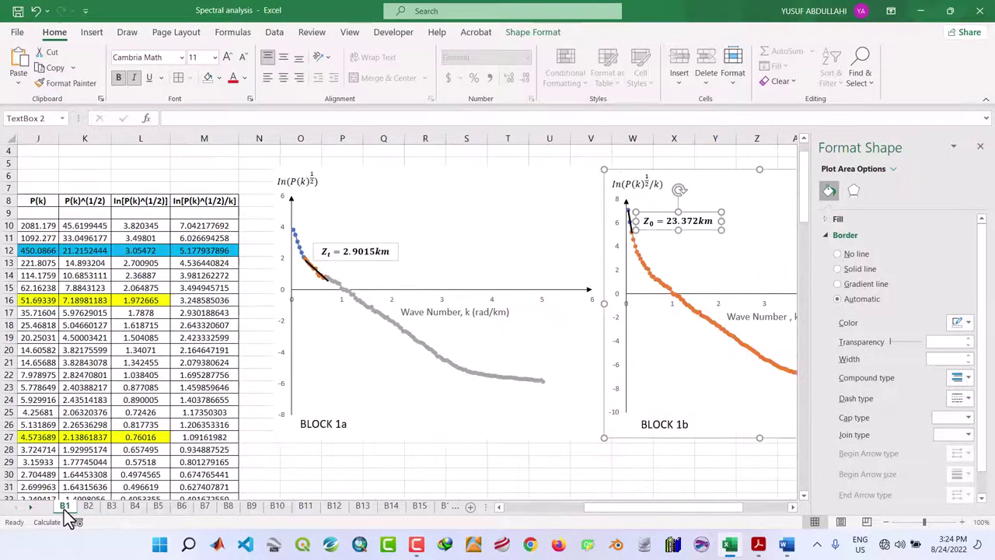
left_click(655, 189)
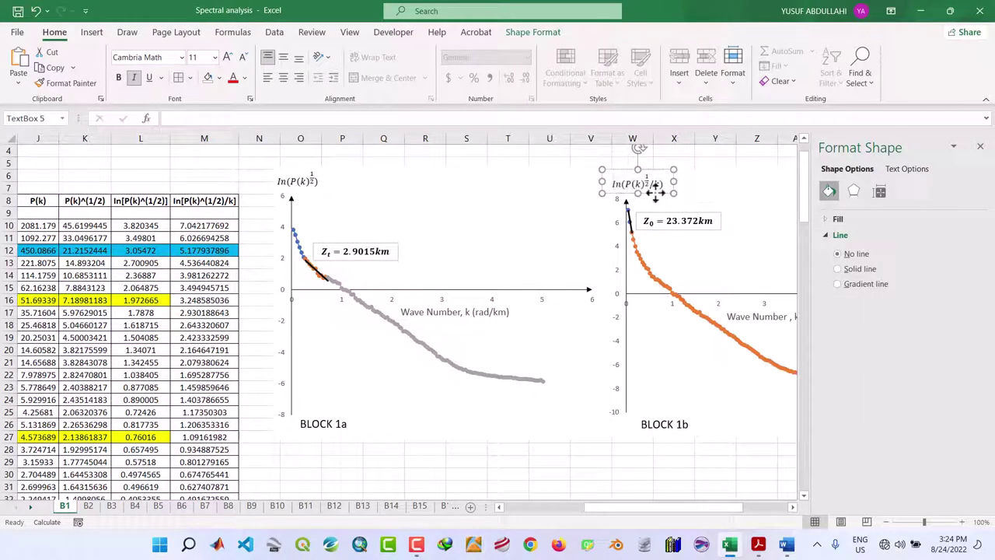
left_click(88, 506)
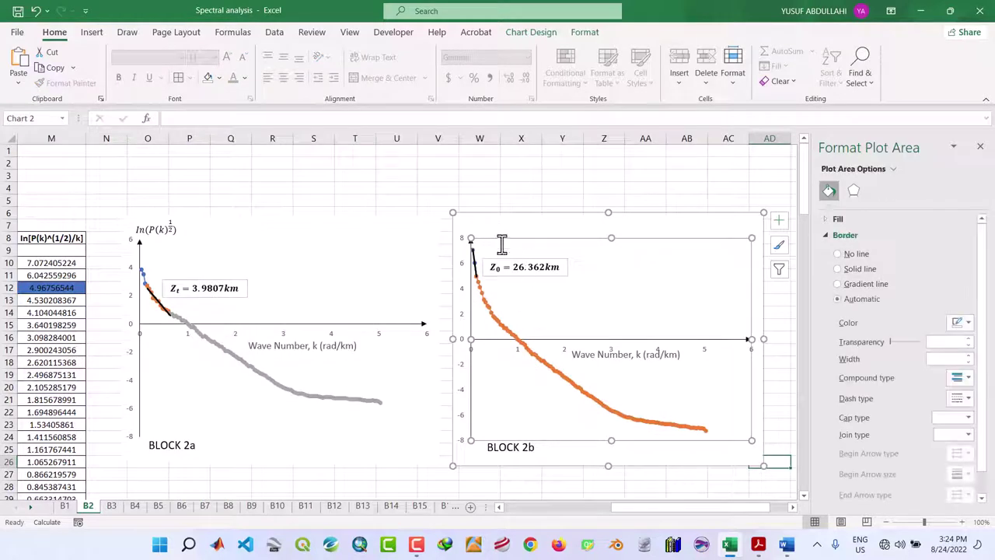
left_click(500, 226)
key("ctrl+v")
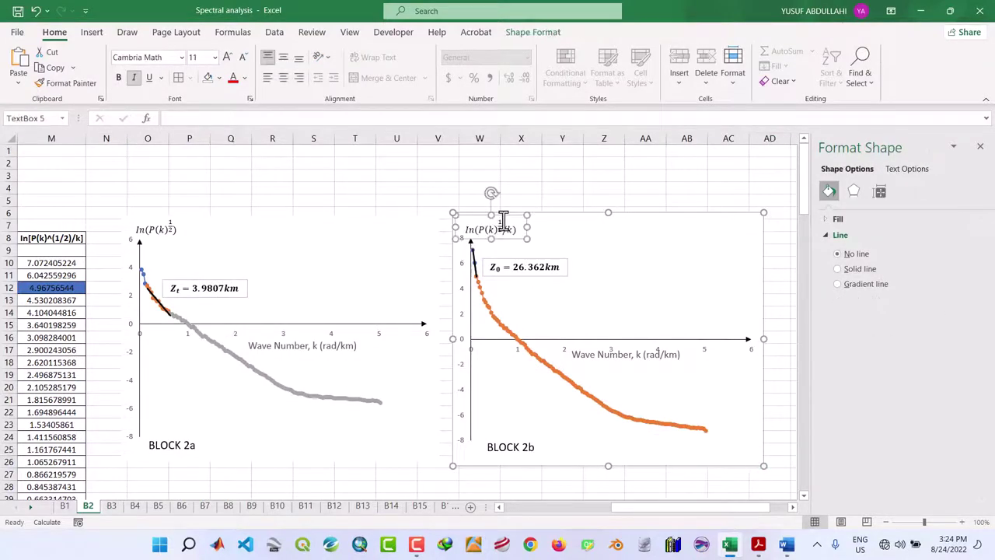
left_click_drag(504, 217, 494, 212)
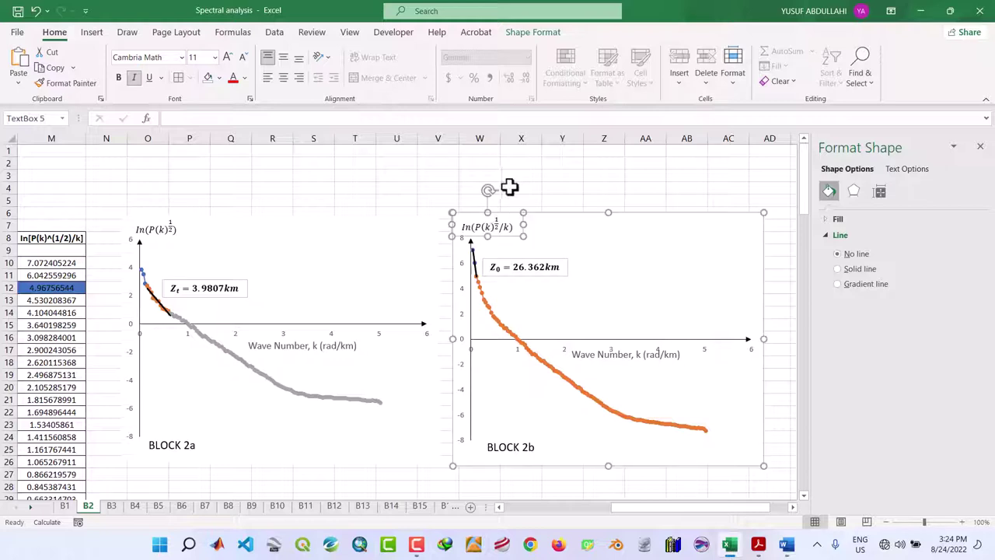
left_click(563, 186)
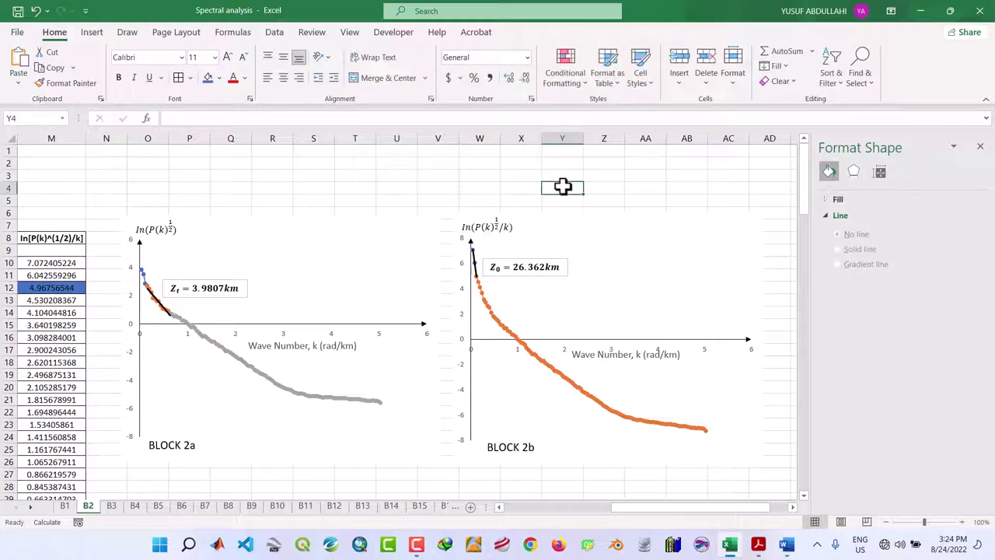
Lower the Wave Number axis title in the Block 2b chart, and fit the chart closer to Block 2a with slightly more height.
left_click(642, 354)
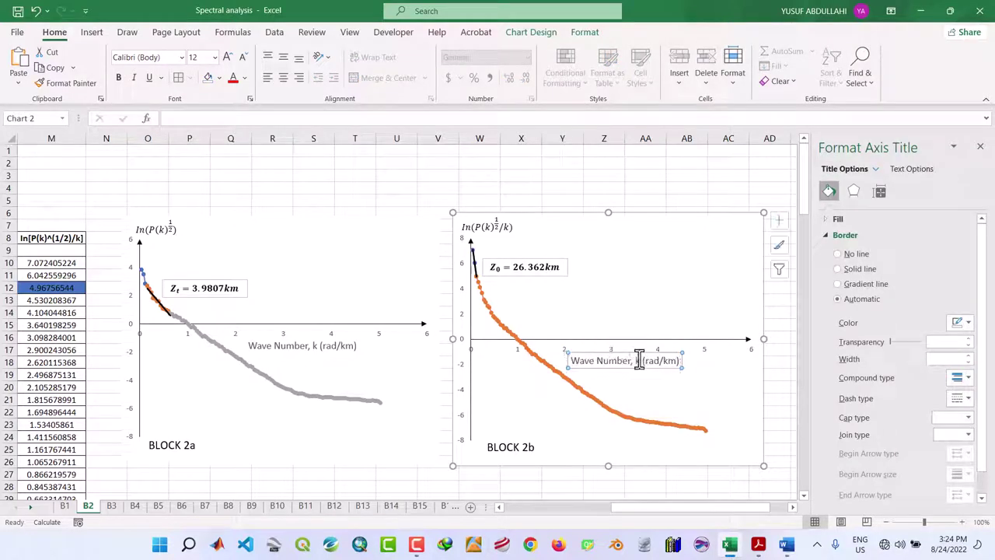
left_click(782, 400)
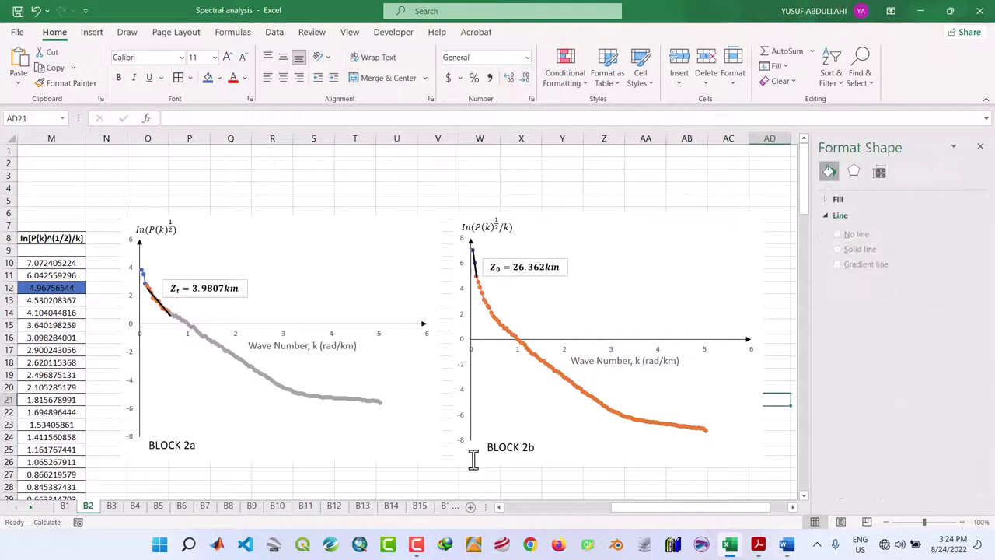
left_click_drag(468, 457, 451, 458)
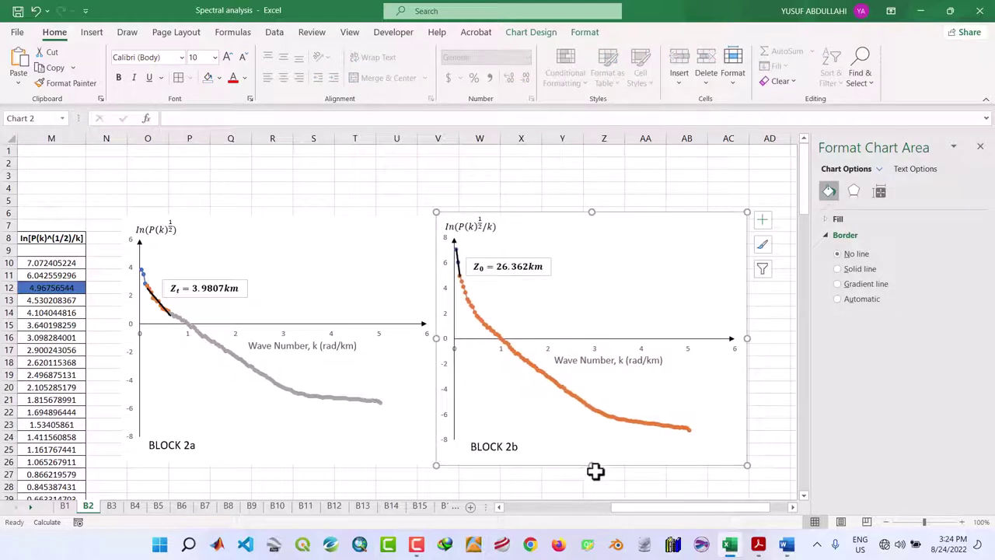
left_click_drag(592, 470, 591, 470)
left_click(768, 414)
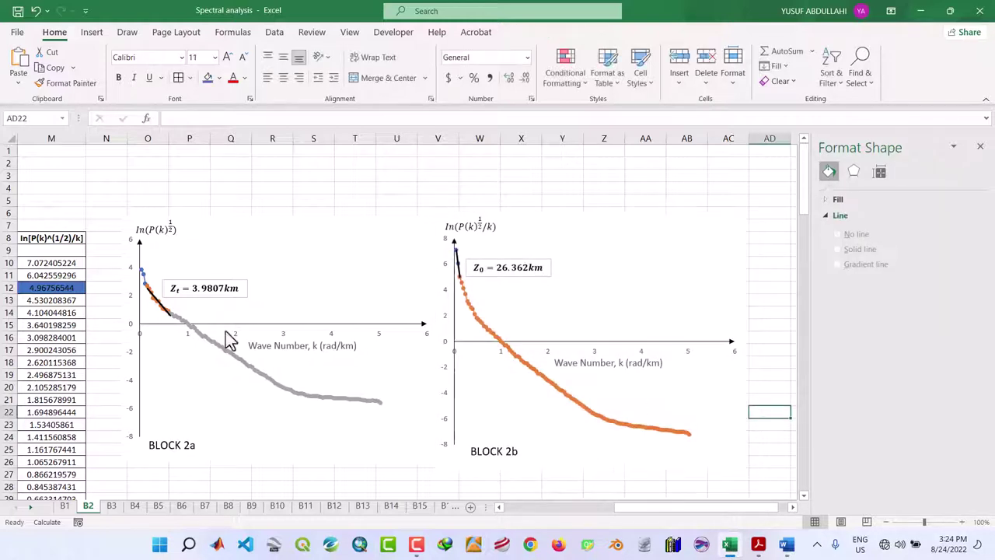
Save the workbook and close the shape formatting pane.
left_click(18, 12)
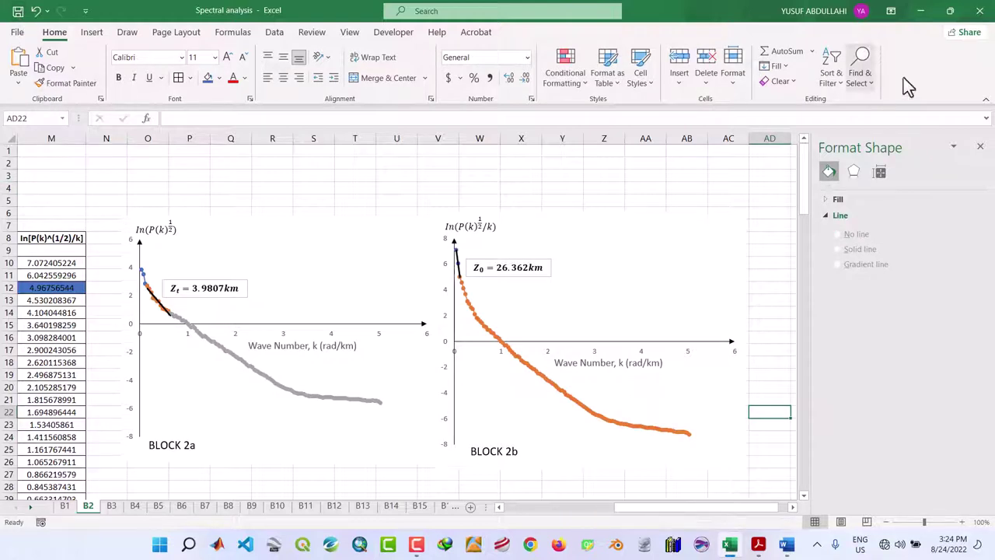
left_click(979, 147)
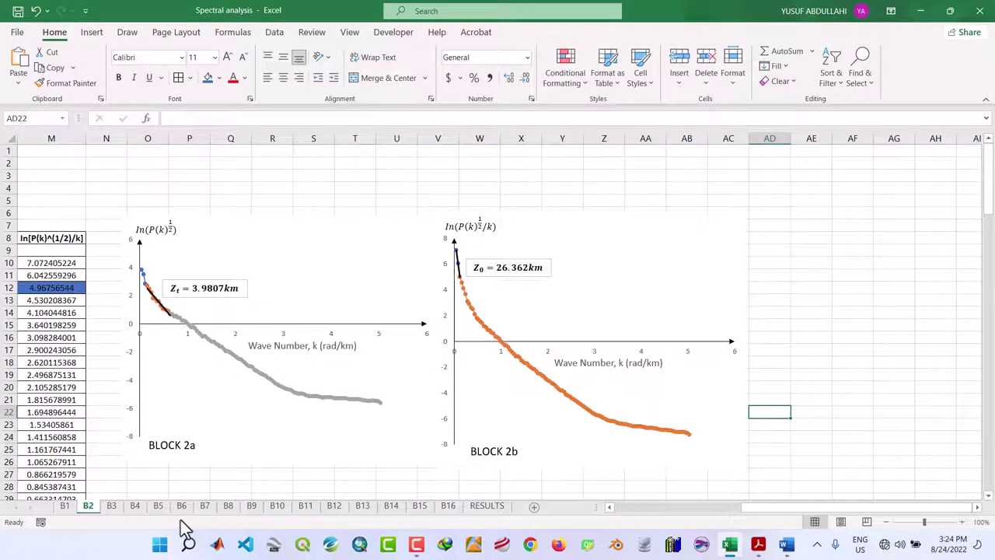
Enter 26.322 as the Zo value for Block 2 in the table on the RESULTS sheet.
left_click(487, 507)
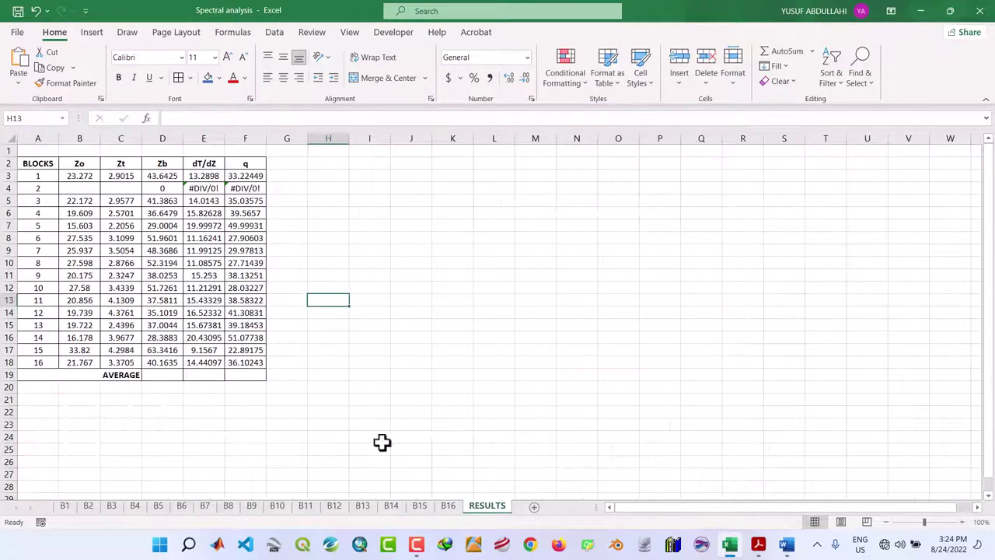
left_click(89, 188)
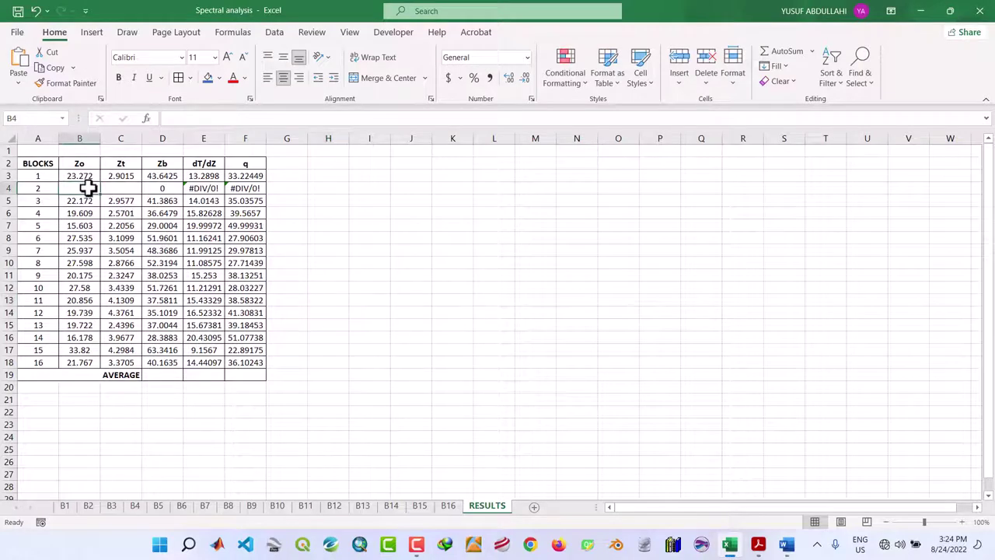
type("26.32")
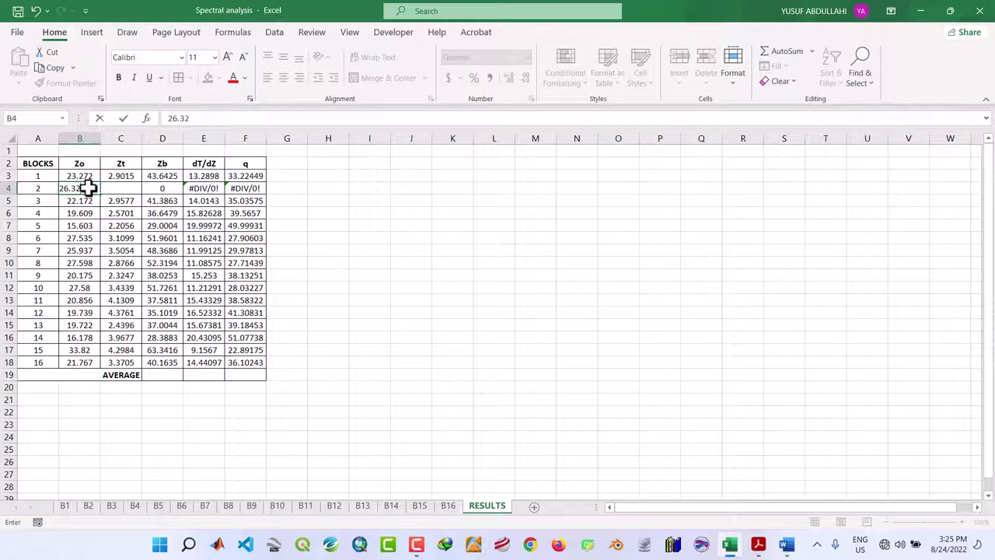
key("Return")
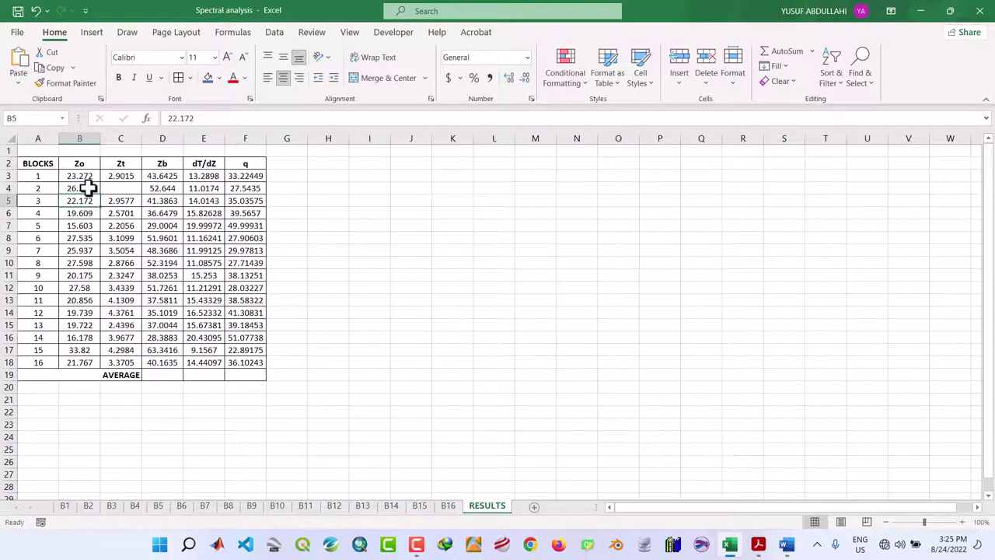
Check the Z0 label on sheet B2 and correct Block 2's Zo value on the RESULTS sheet to 26.362.
left_click(87, 507)
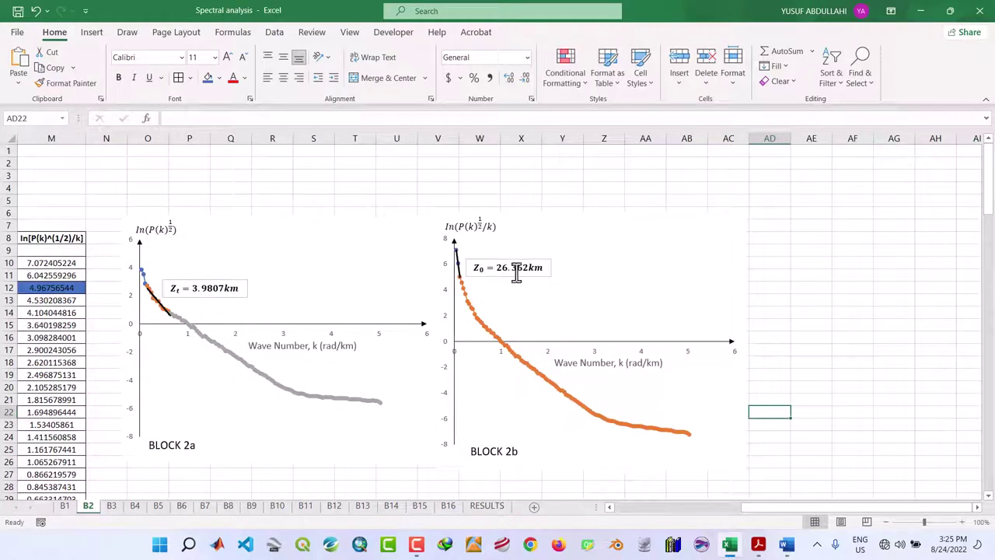
left_click(487, 507)
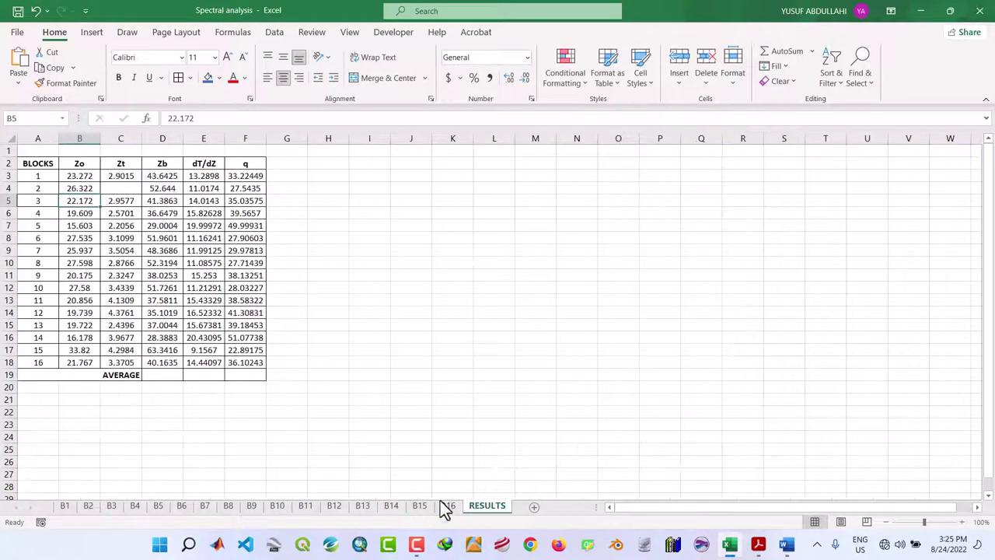
double_click(95, 188)
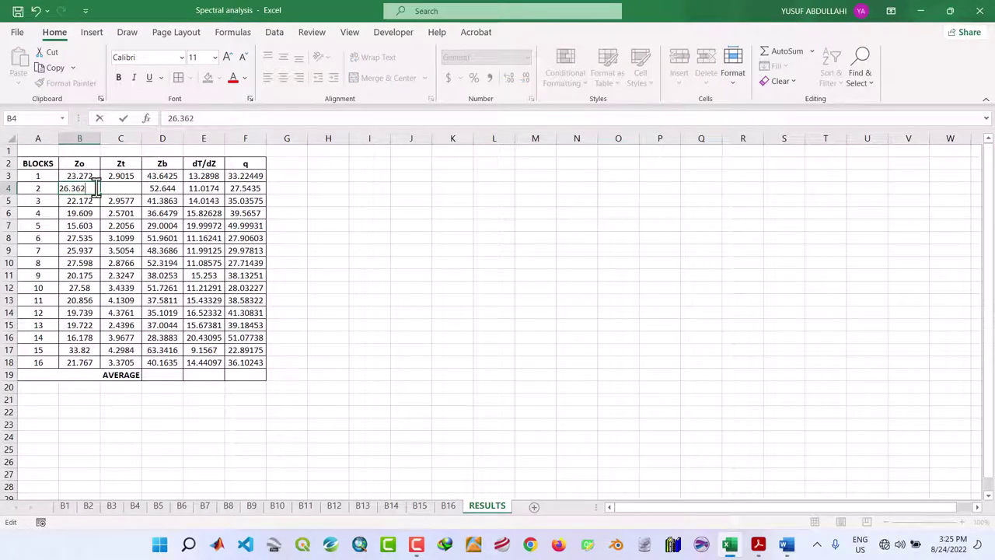
key("Return")
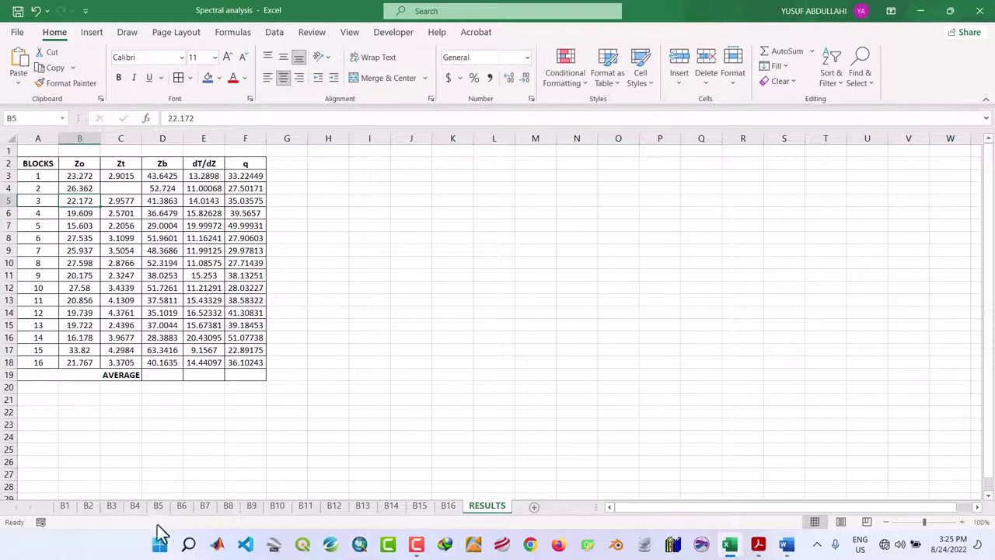
Read the Zt label on sheet B2 and enter 3.9807 as Block 2's Zt value on the RESULTS sheet.
left_click(91, 509)
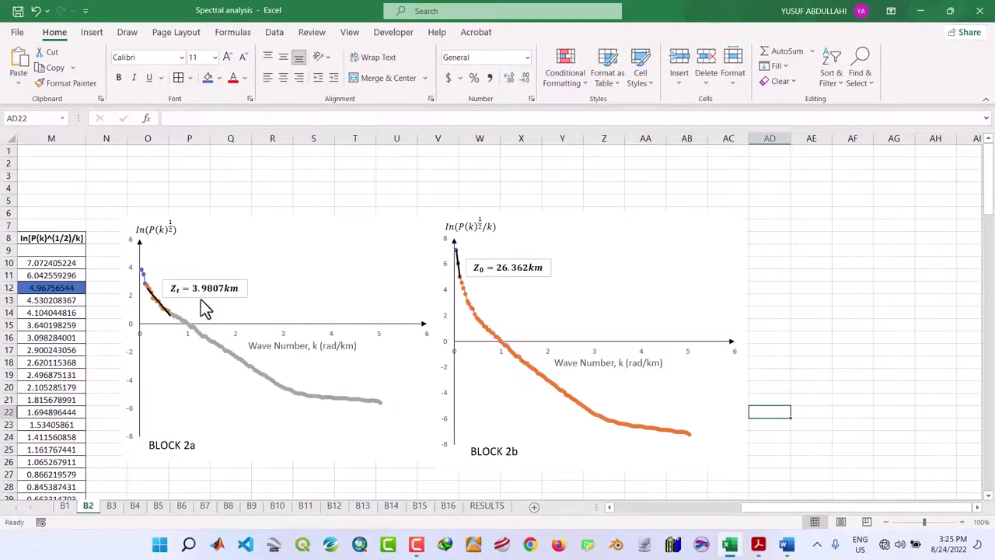
left_click(486, 510)
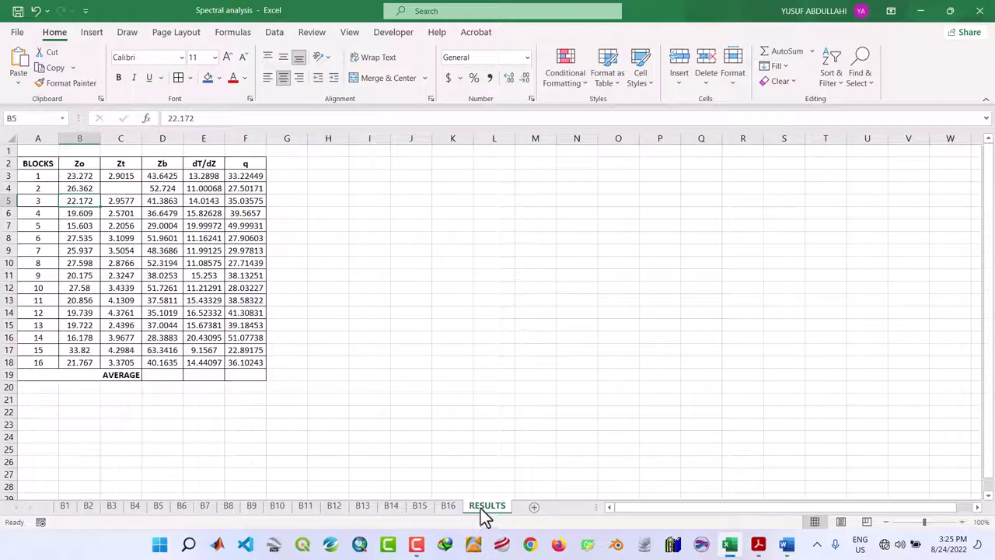
left_click(125, 188)
type("3.980")
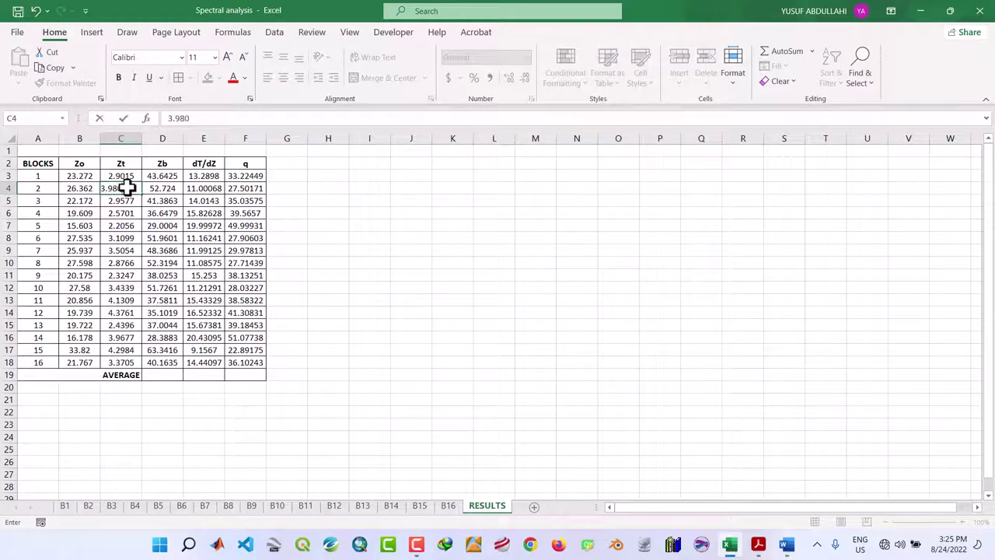
key("Return")
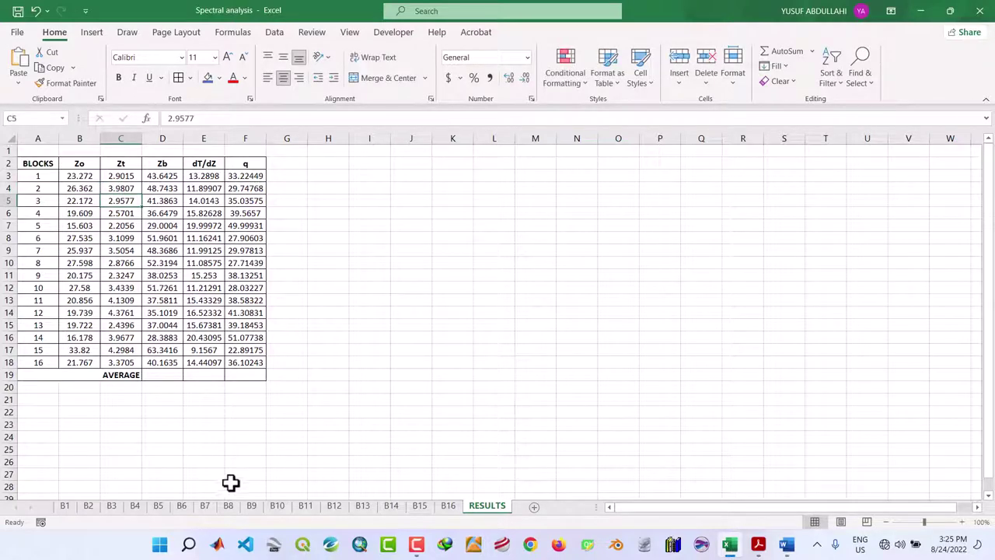
Compare the Block 2 depth labels on sheet B2 with the RESULTS table and save the workbook.
left_click(90, 506)
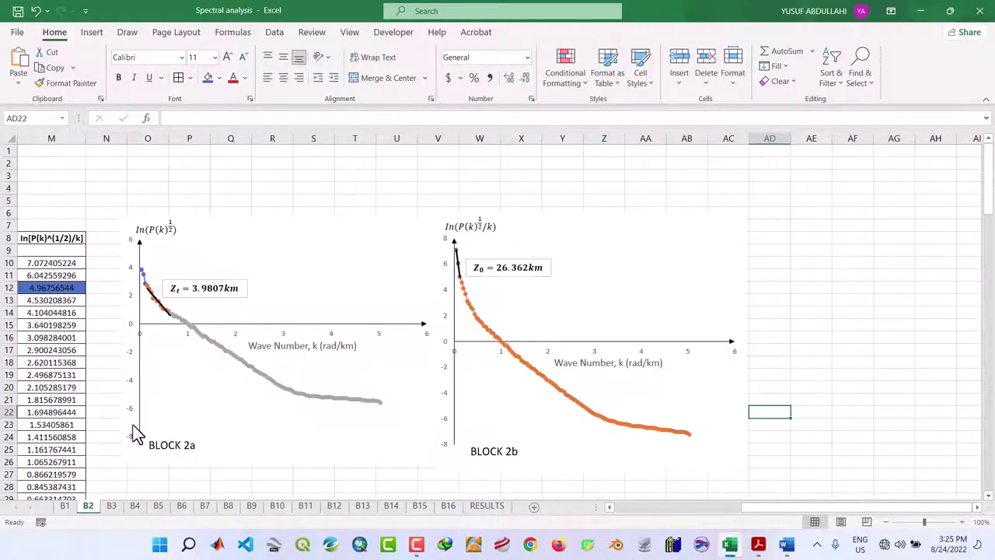
left_click(481, 510)
left_click(17, 11)
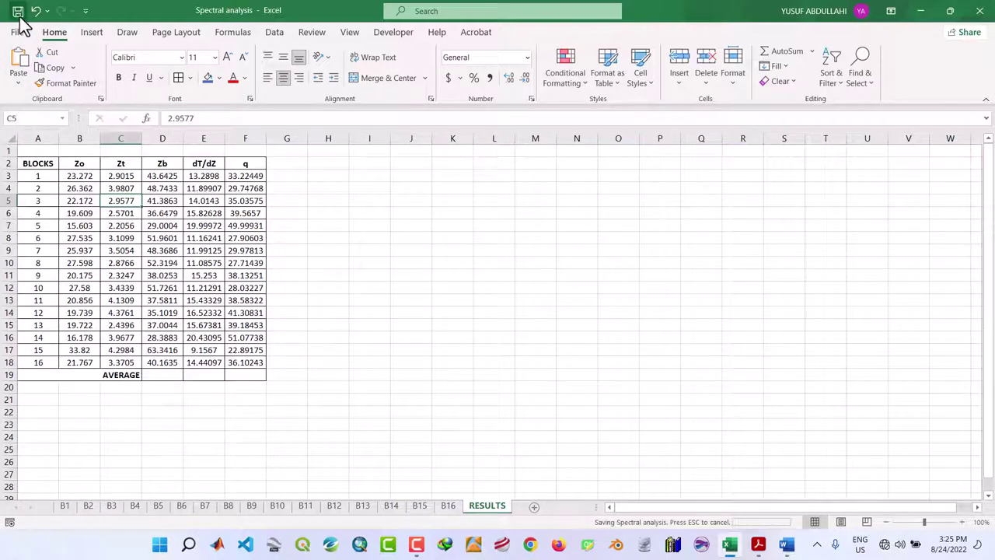
left_click(94, 435)
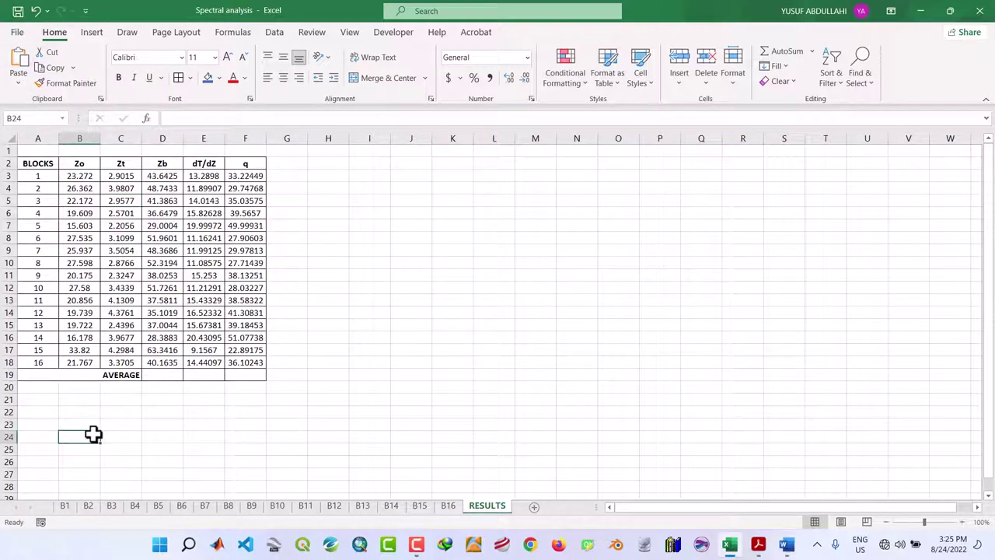
Deselect the Block 1b axis label on sheet B1 and save the workbook again.
left_click(63, 511)
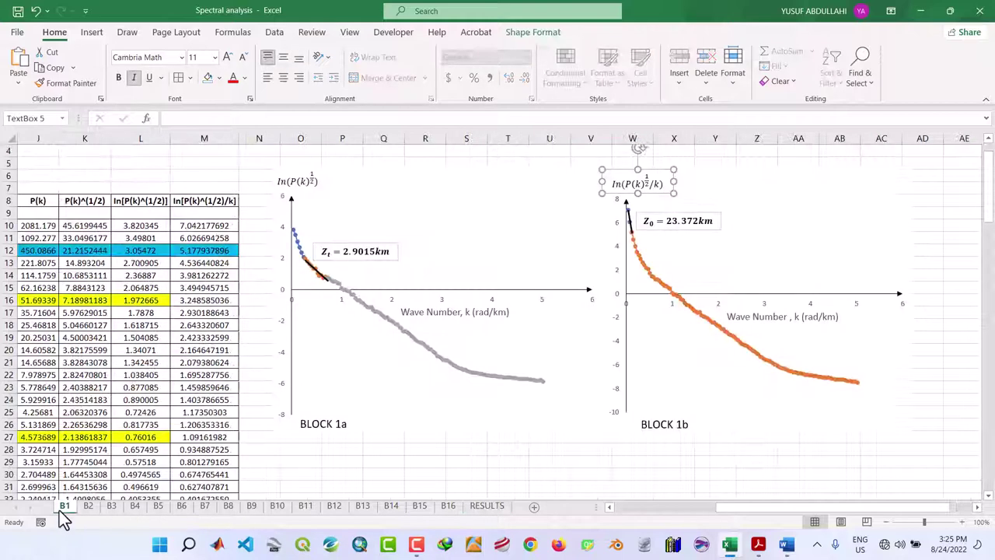
left_click(140, 163)
left_click(17, 10)
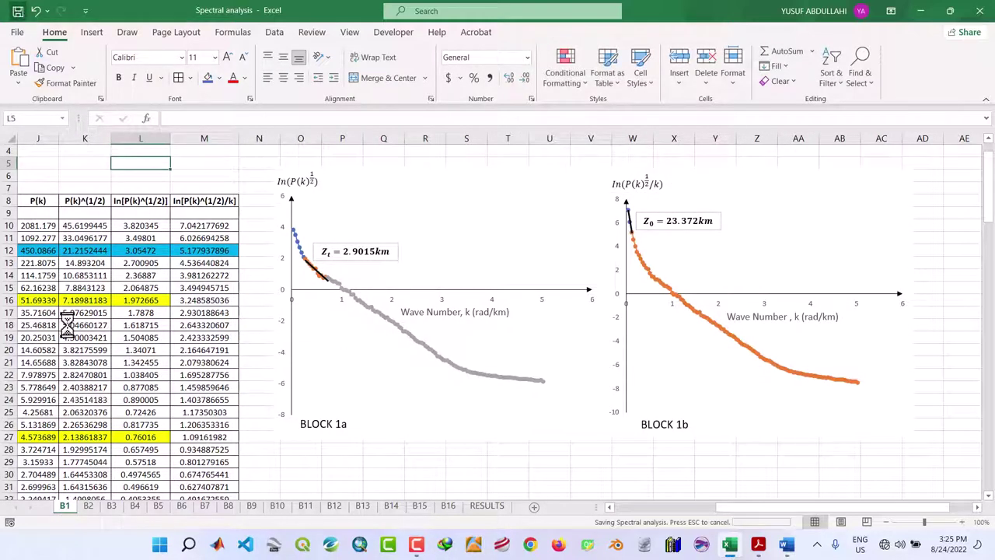
Review the depth charts on the block sheets from B2 to B6 and return to the RESULTS table.
left_click(91, 512)
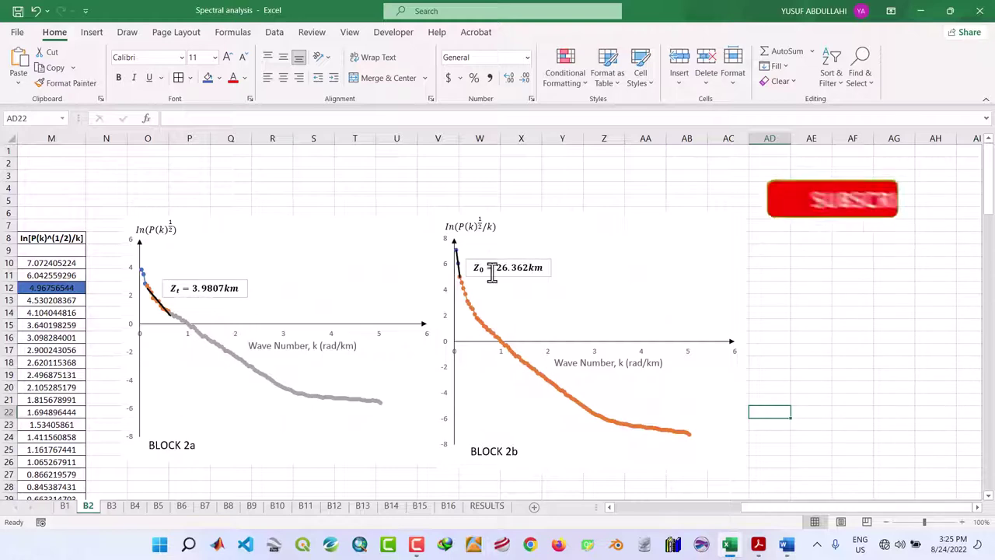
left_click(111, 507)
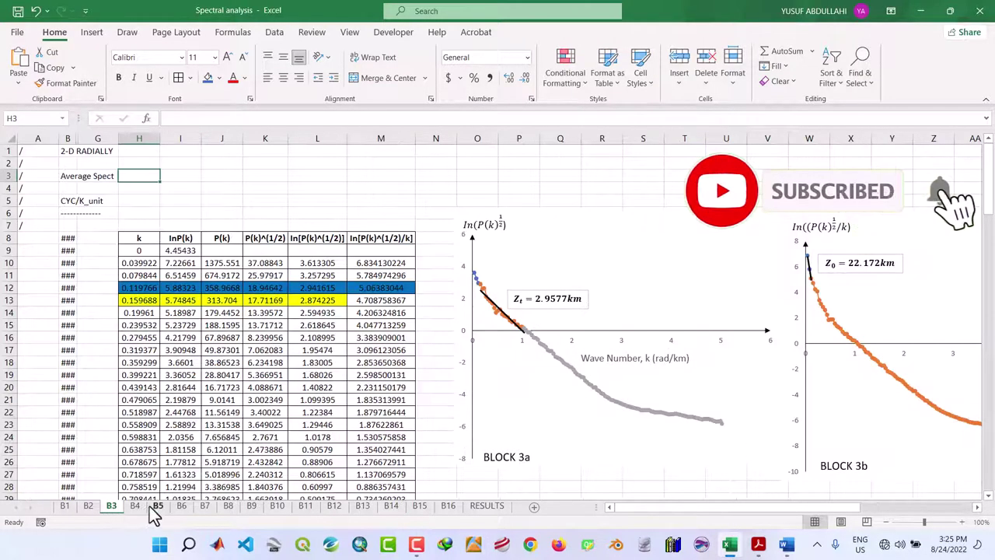
left_click(143, 509)
left_click(152, 509)
key("ctrl+Page_Down")
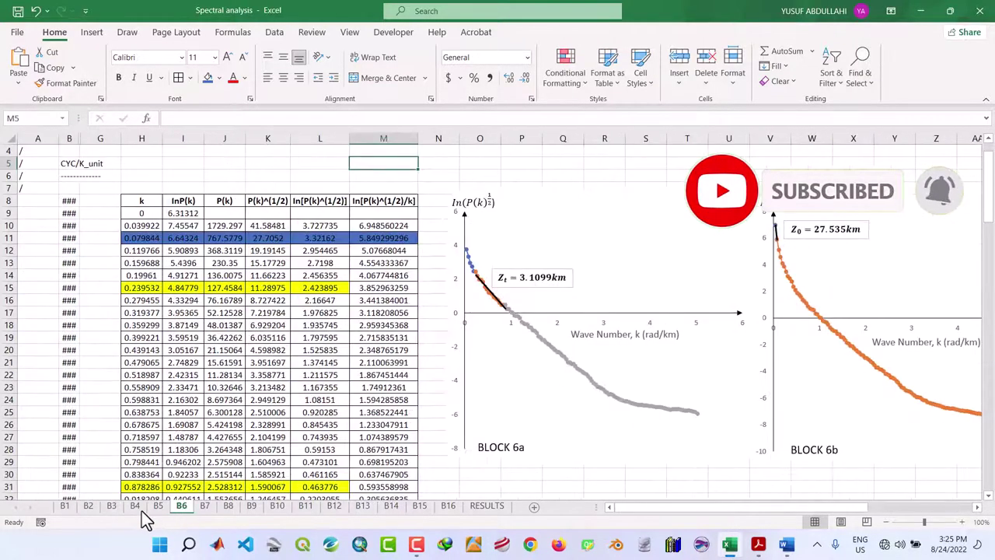
left_click(88, 507)
left_click(66, 509)
left_click(478, 509)
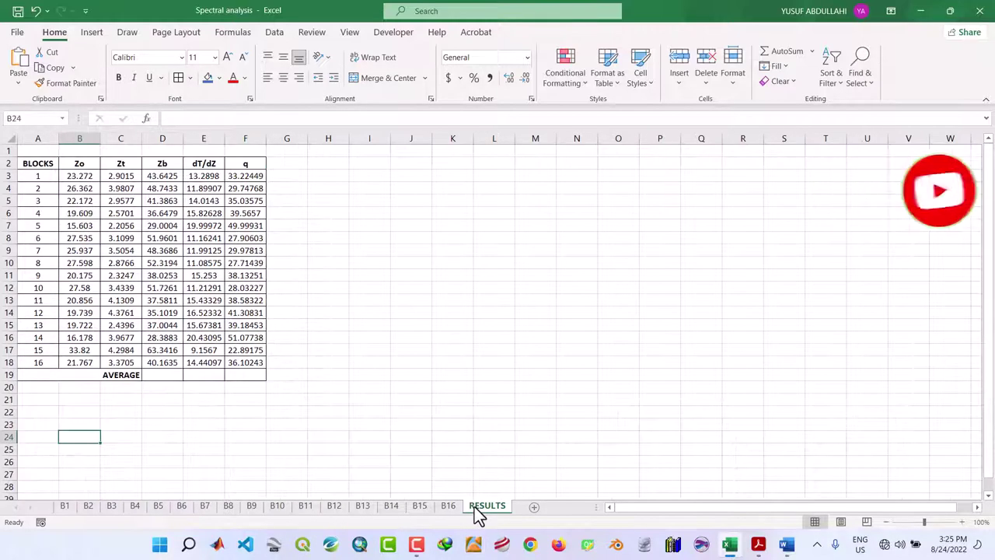
left_click(170, 434)
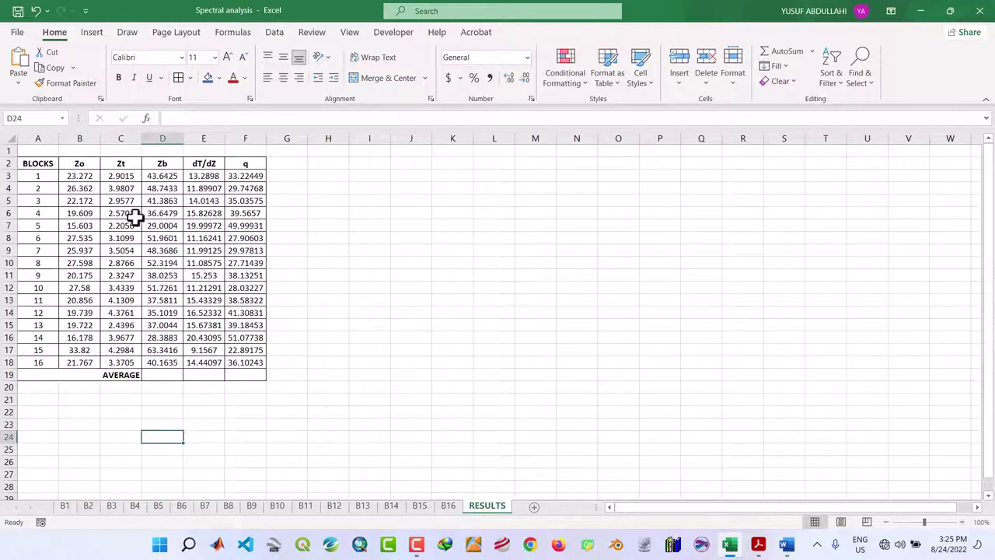
Examine the Zo, Zt, Zb, dT/dZ and q columns for blocks 1 to 16 in the RESULTS table.
left_click_drag(81, 174, 85, 365)
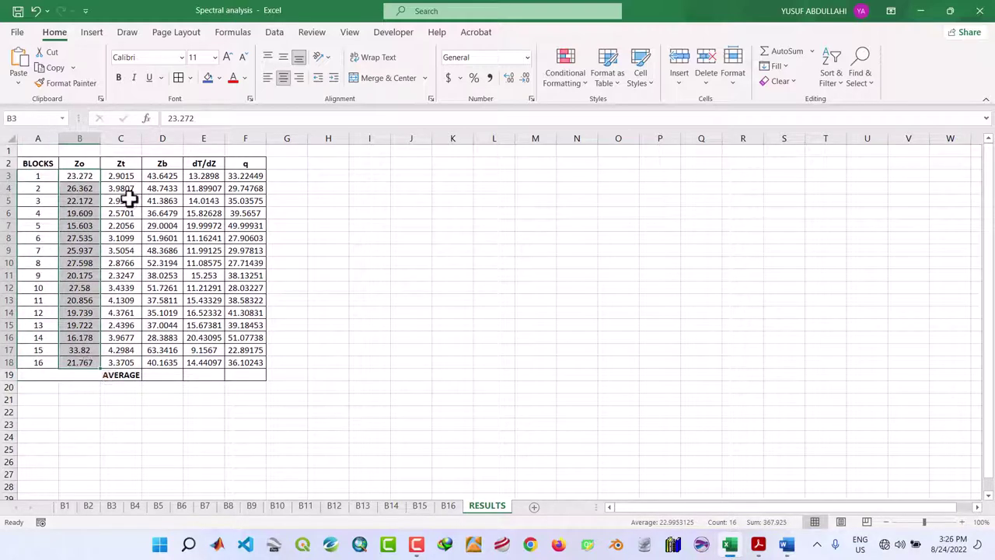
left_click_drag(117, 174, 130, 362)
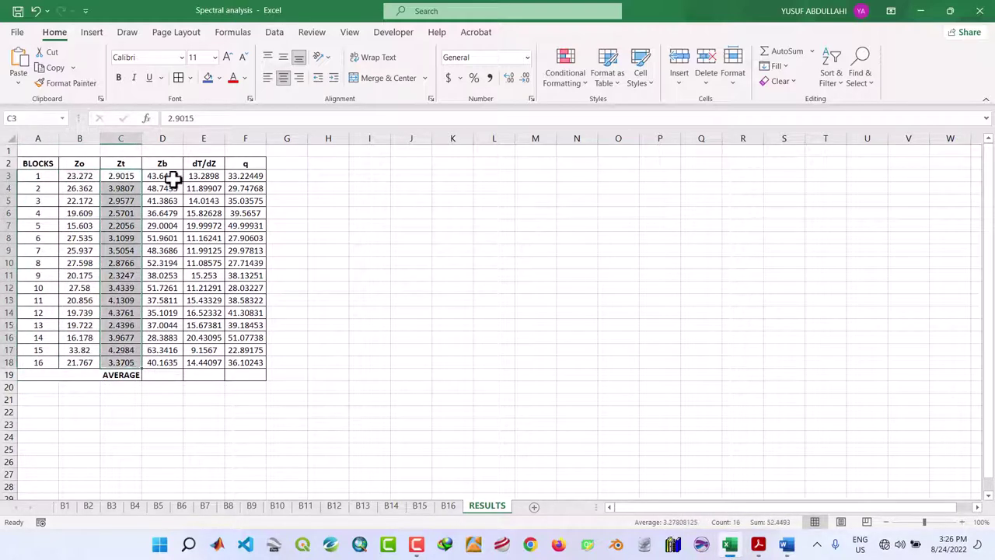
left_click_drag(171, 177, 172, 364)
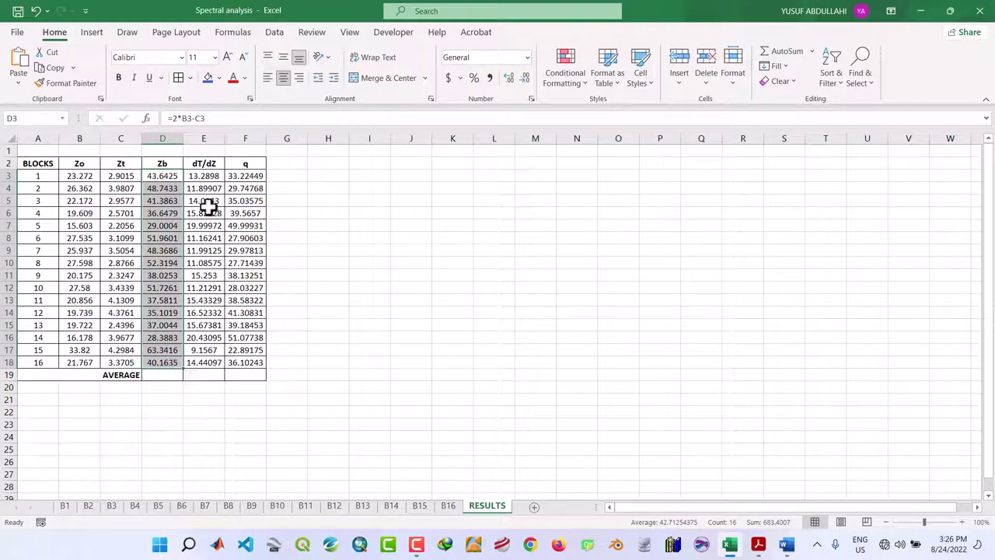
left_click_drag(208, 175, 205, 362)
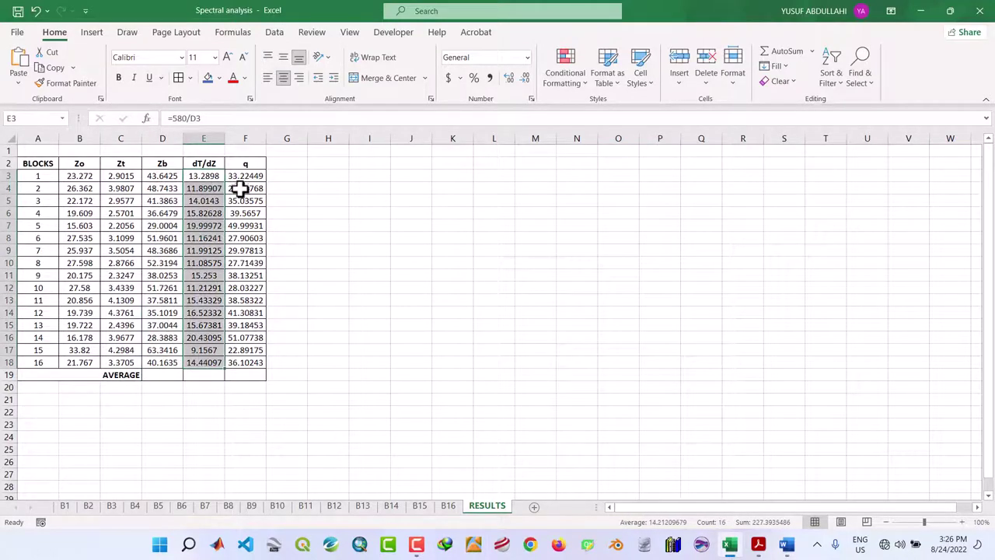
left_click_drag(243, 180, 250, 363)
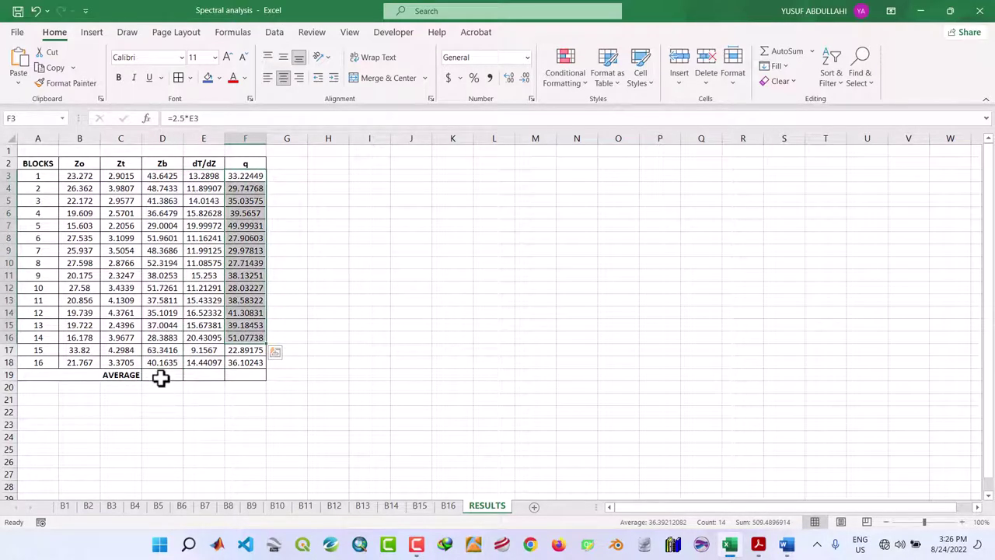
Enter a formula averaging D3:D18 in the Zb cell of the AVERAGE row.
left_click(163, 376)
double_click(163, 377)
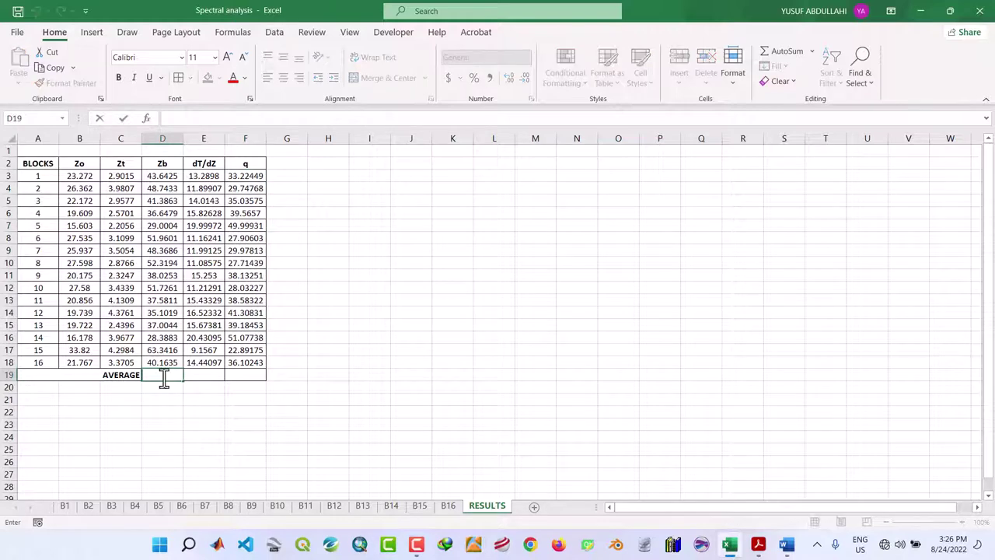
type("=")
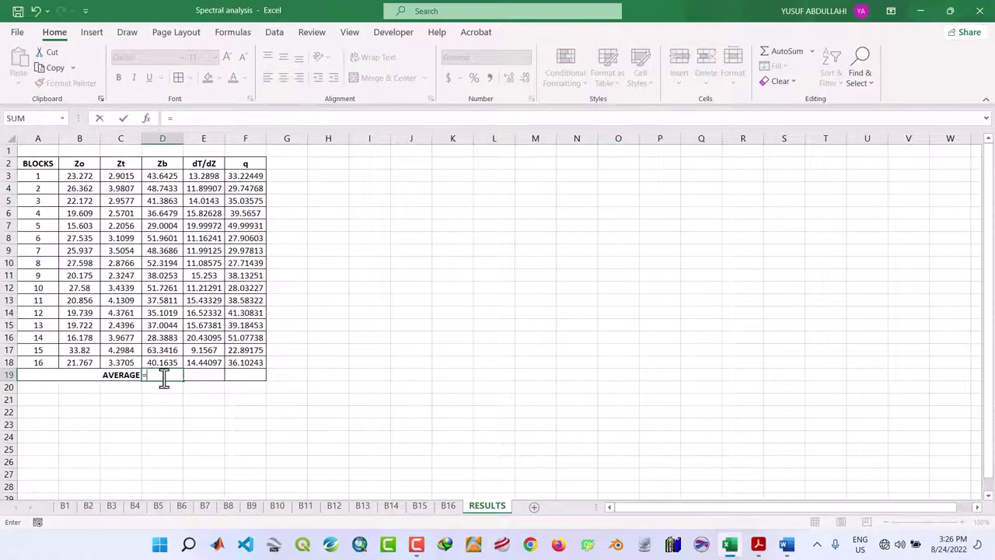
type("VERAGE")
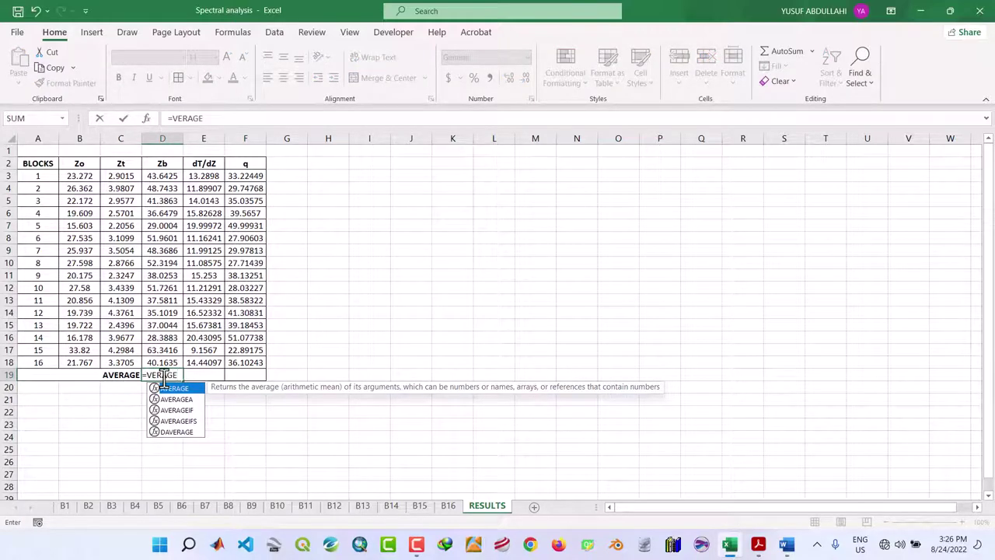
type("(")
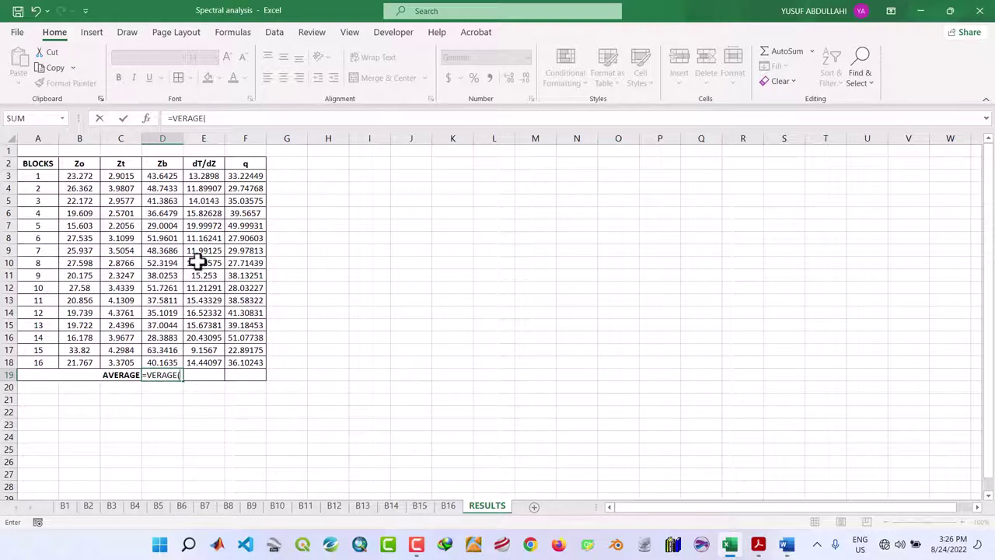
left_click_drag(162, 176, 166, 362)
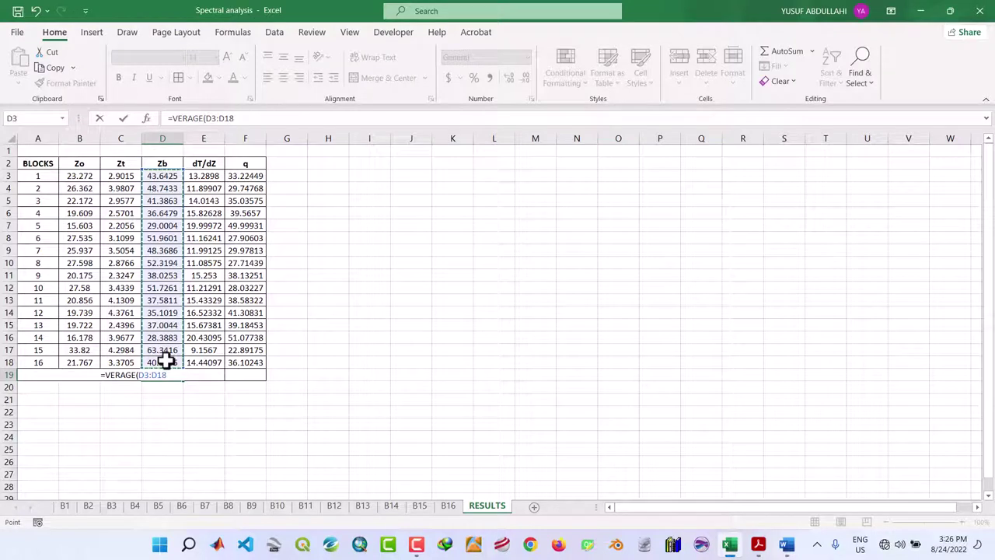
type(")")
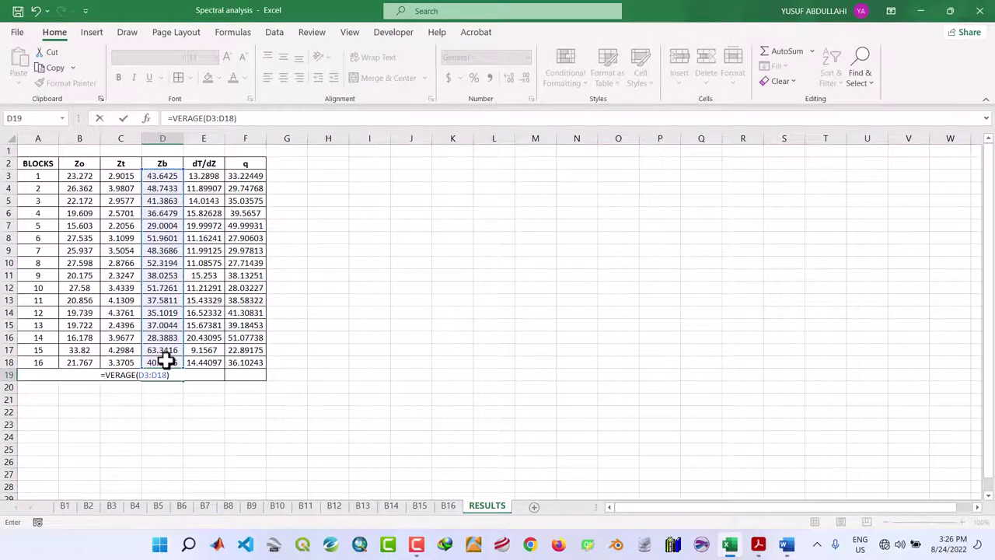
key("Return")
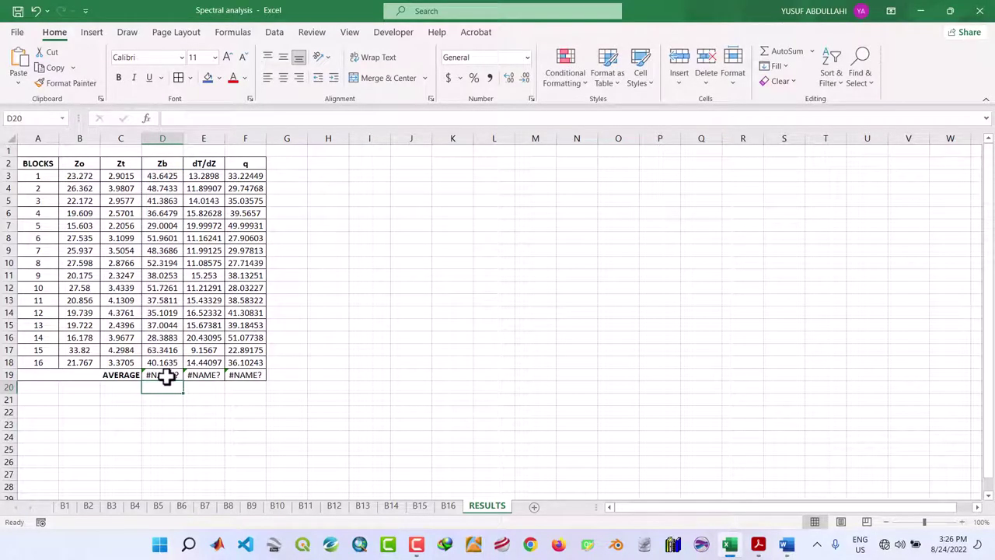
Correct the function name in the Zb average formula so it reads =AVERAGE(D3:D18).
double_click(167, 377)
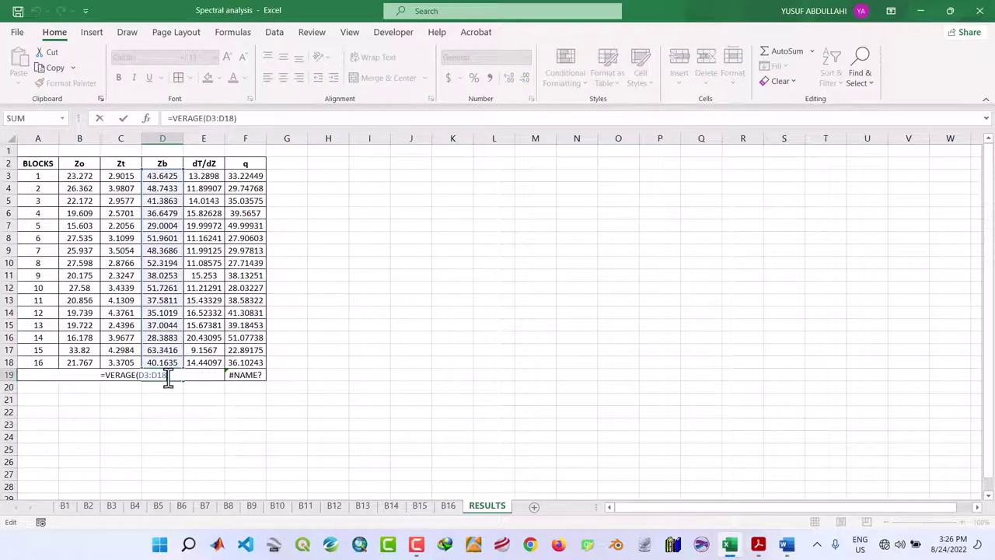
left_click(108, 376)
type("A")
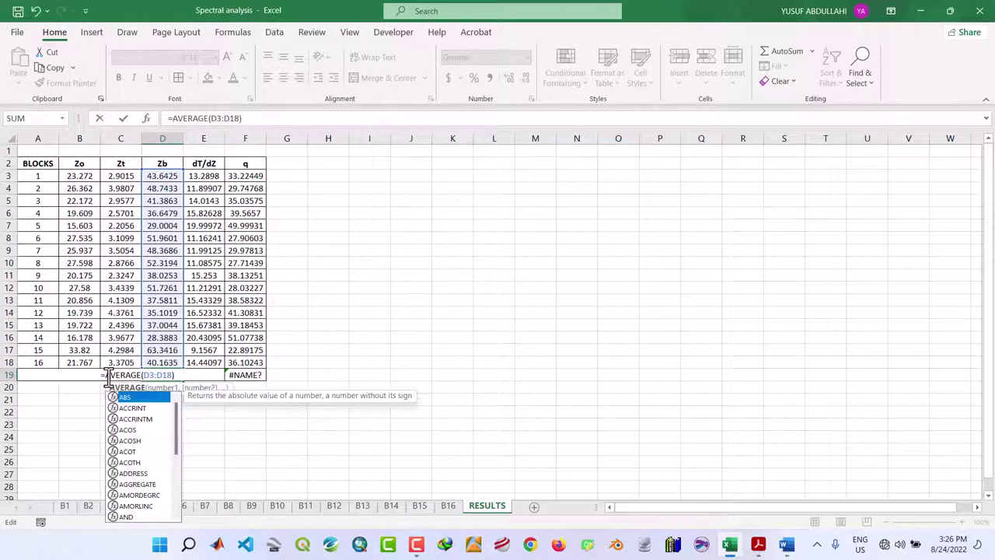
key("Return")
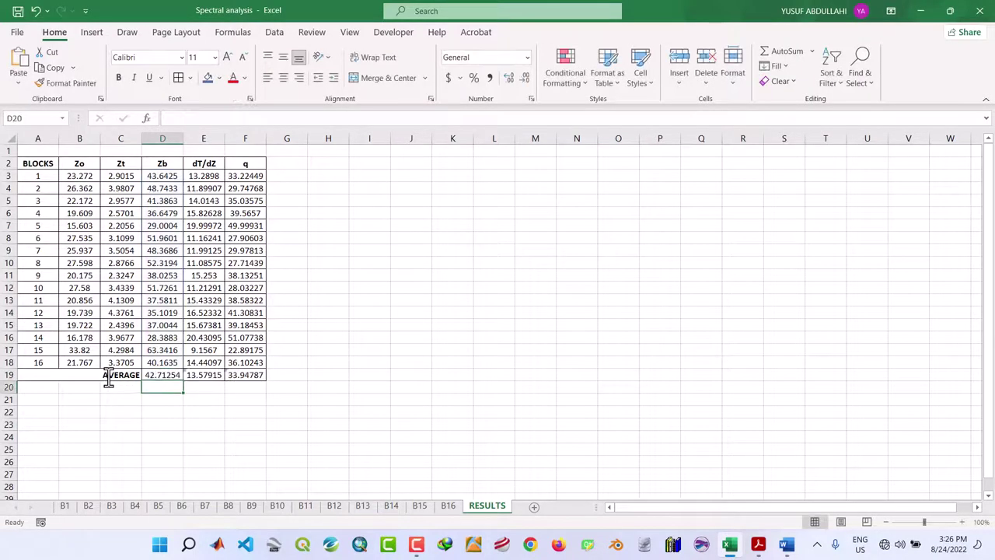
left_click(160, 374)
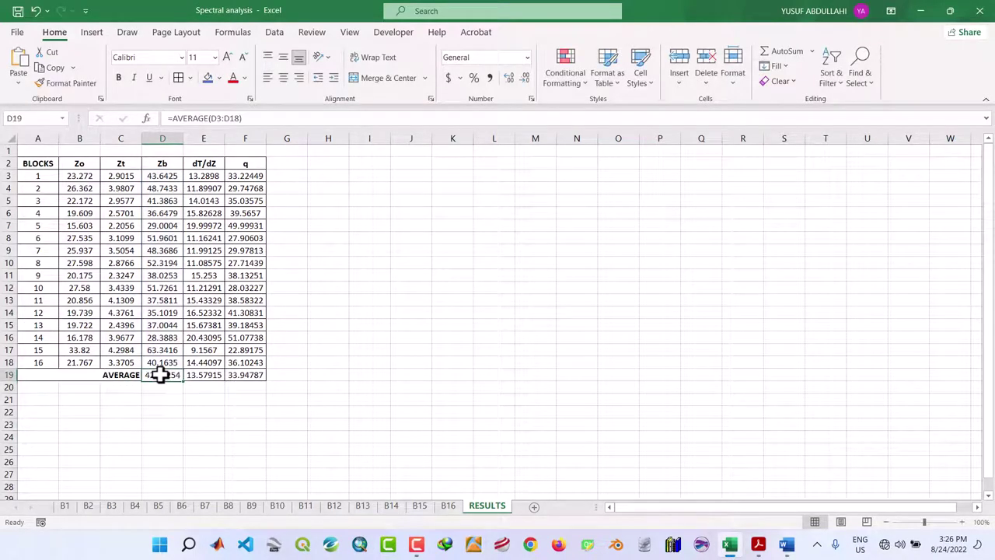
Replace the dT/dZ formula in the AVERAGE row with =AVERAGE(E3:E18).
double_click(206, 376)
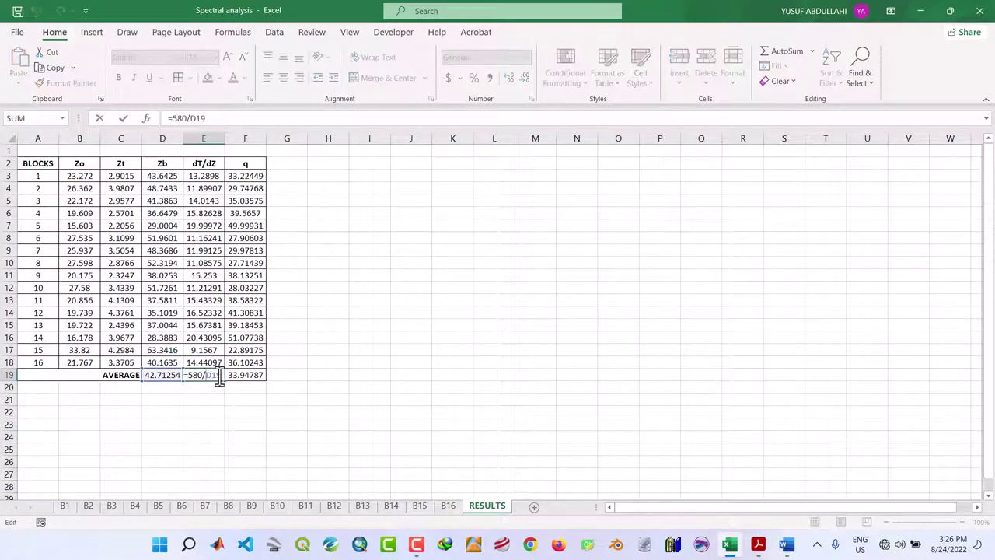
key("BackSpace")
key("BackSpace")
key("BackSpace")
key("BackSpace")
key("BackSpace")
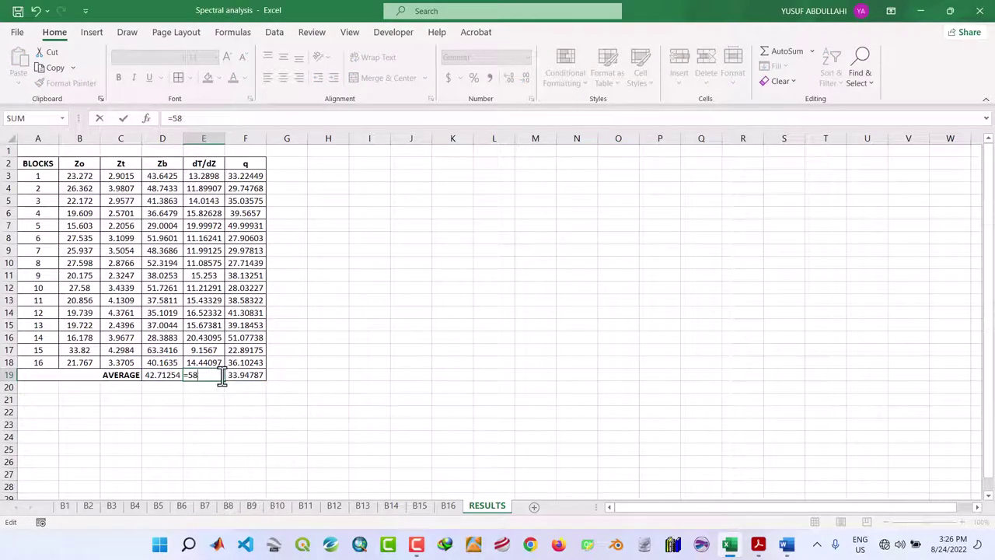
type("A")
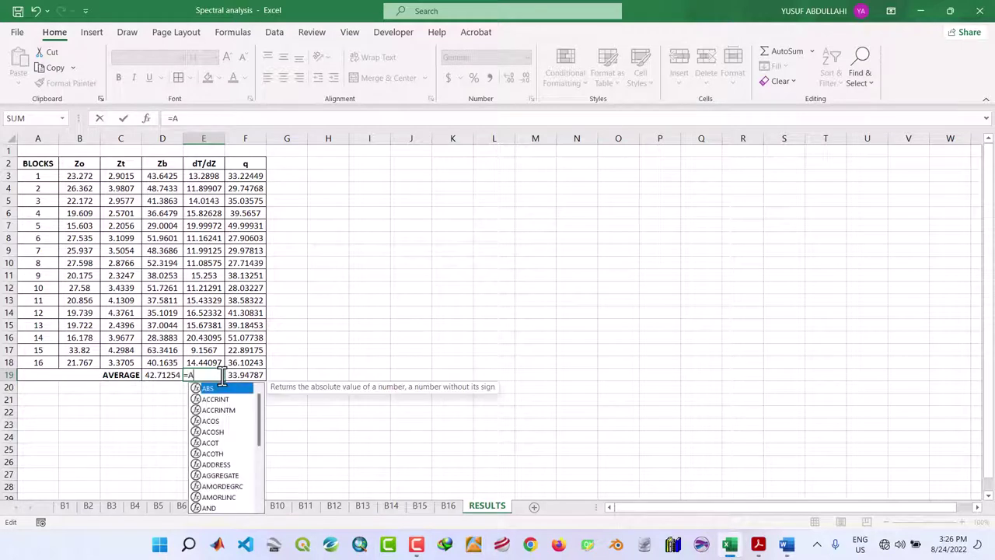
type("VERAG")
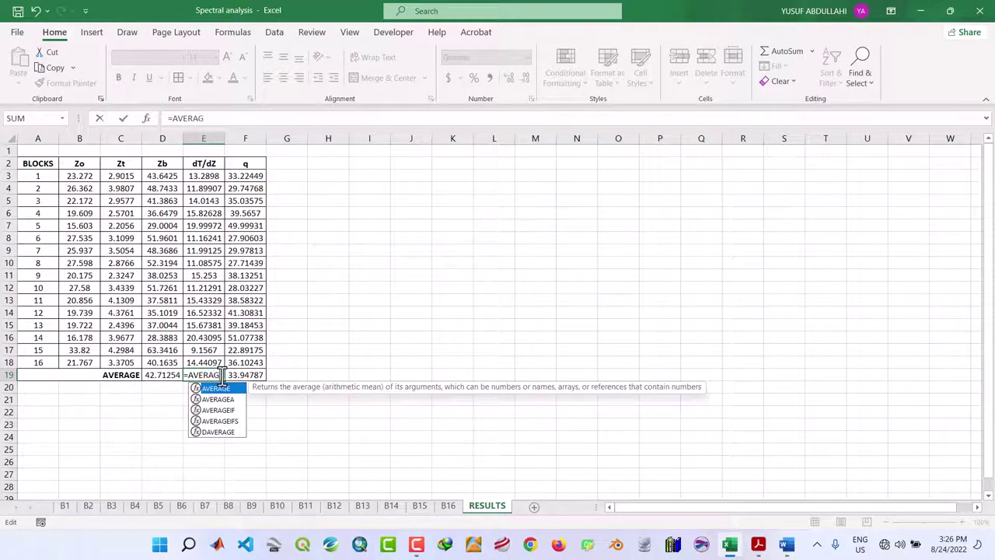
type("E(")
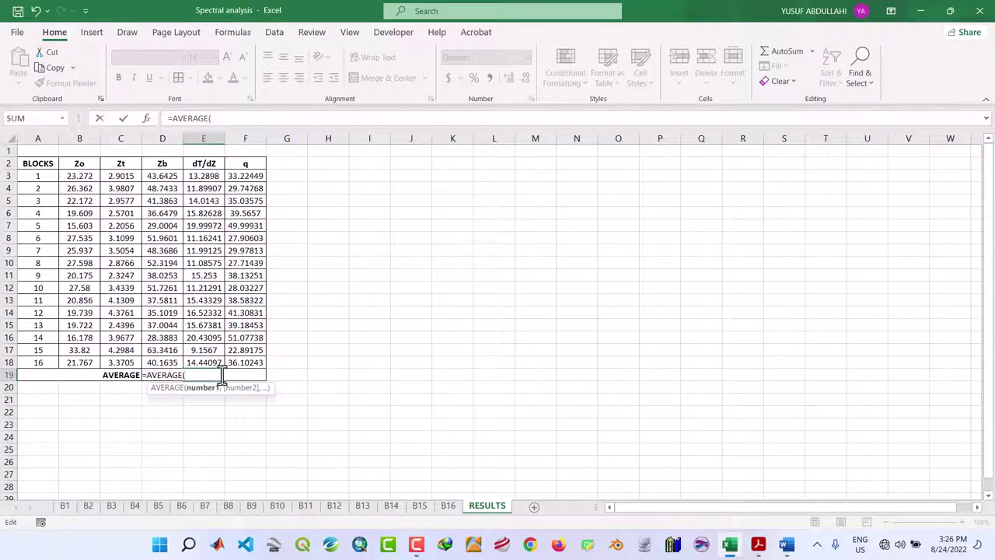
left_click_drag(207, 178, 210, 350)
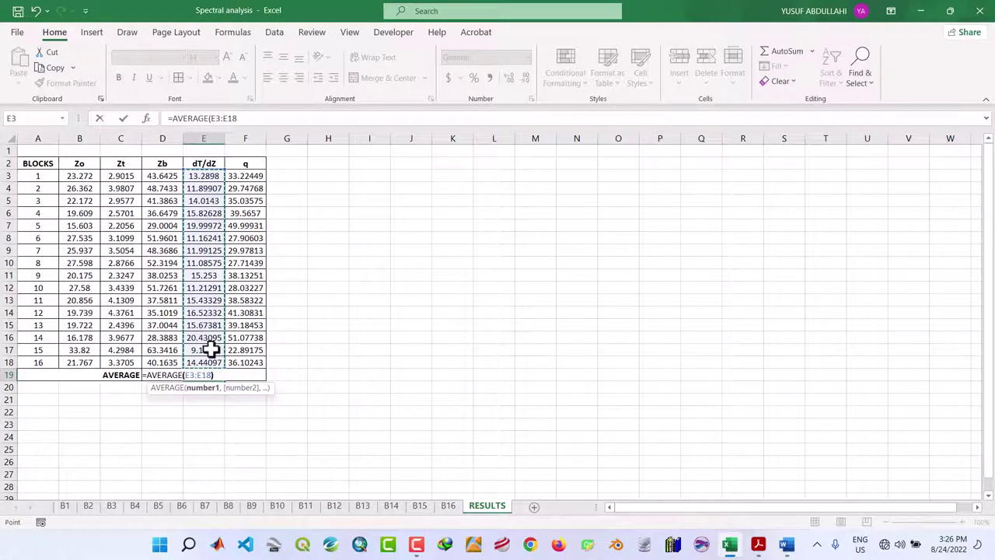
key("Return")
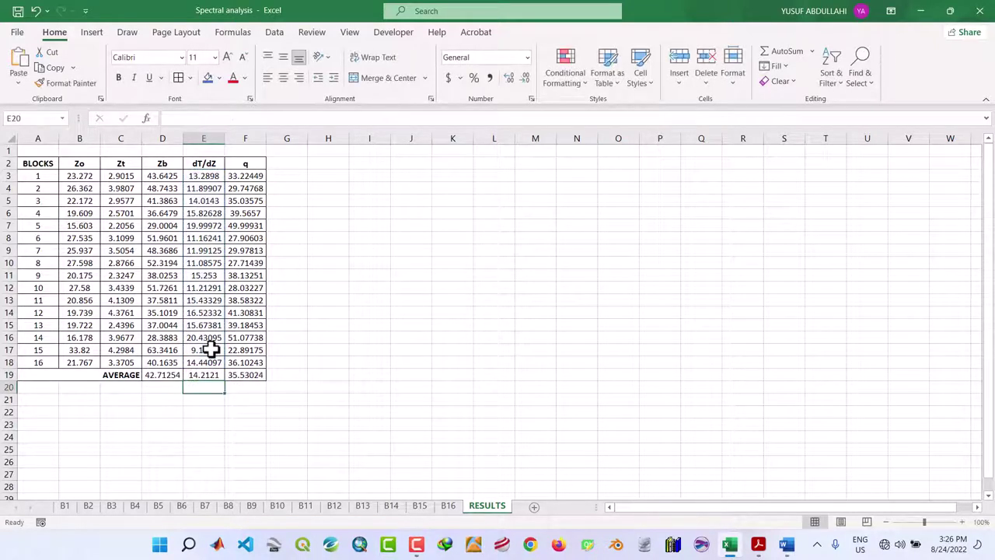
Replace the q formula in the AVERAGE row with =AVERAGE(F3:F18).
left_click(244, 375)
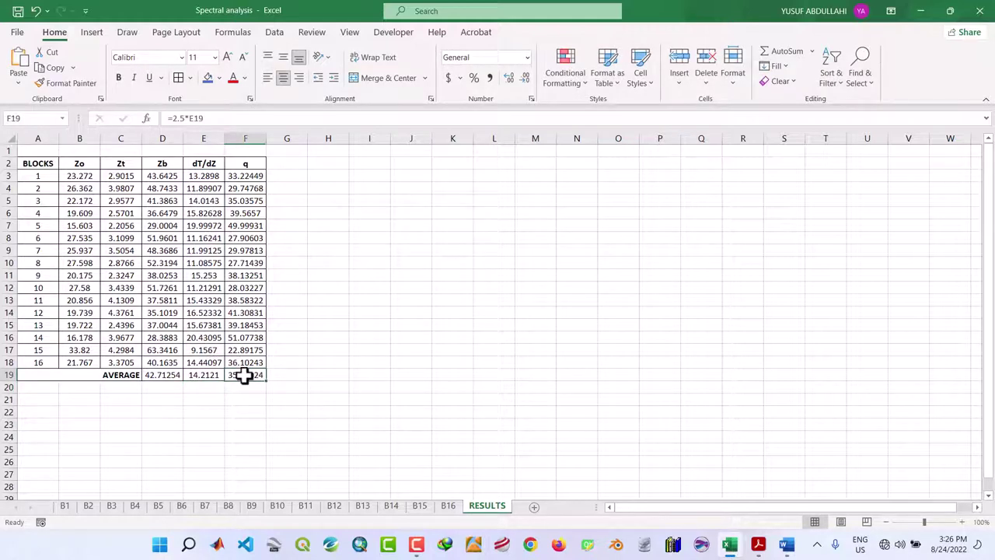
key("BackSpace")
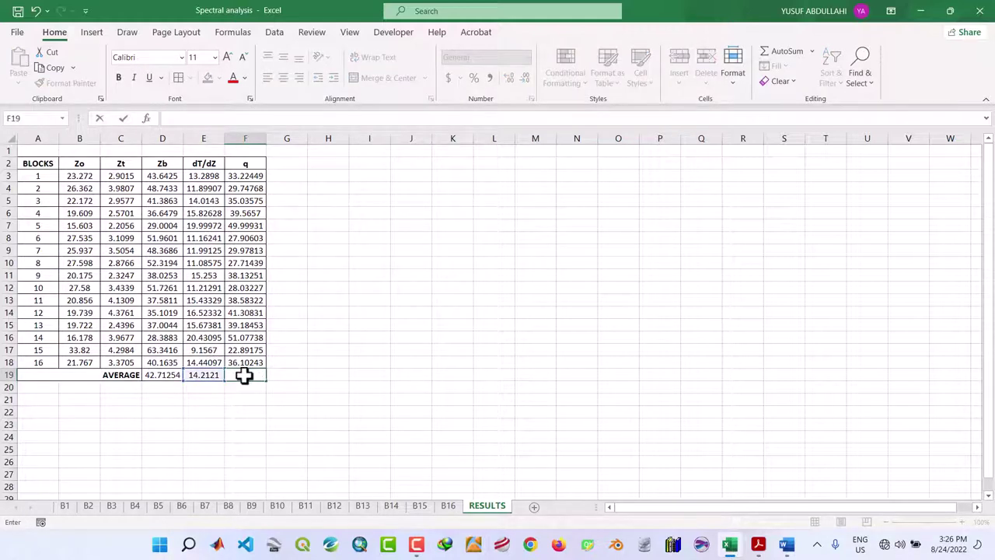
key("F2")
type("=AV")
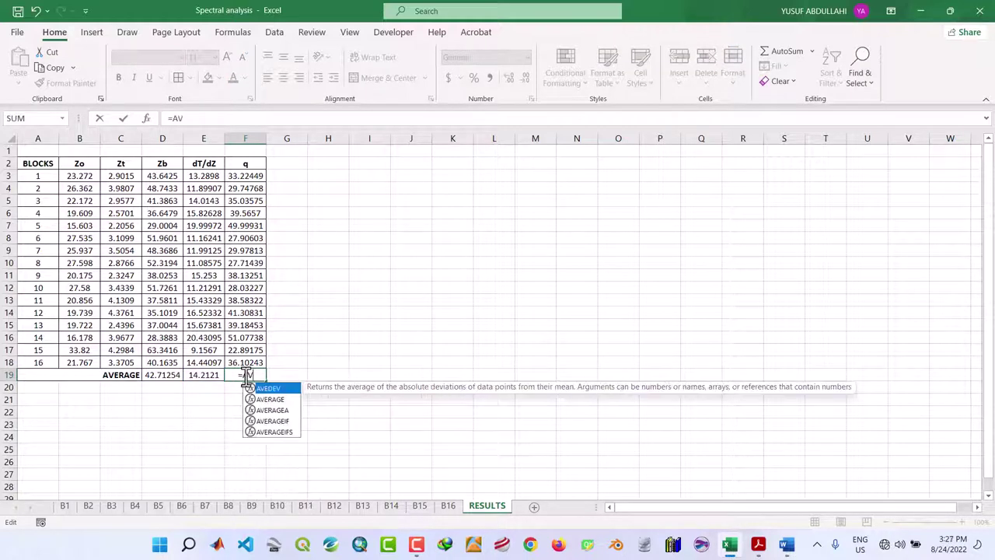
type("ERAGE")
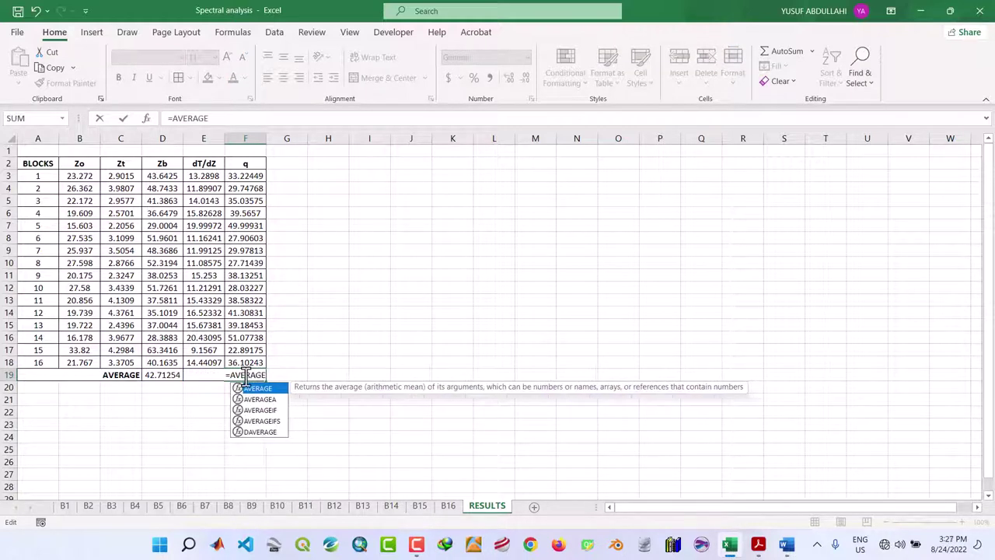
type("(")
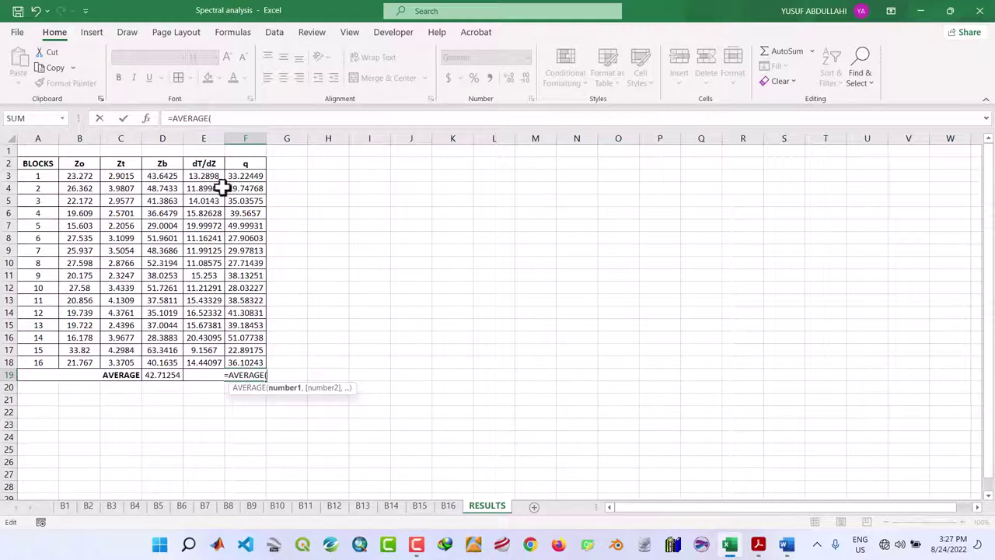
left_click_drag(245, 178, 246, 356)
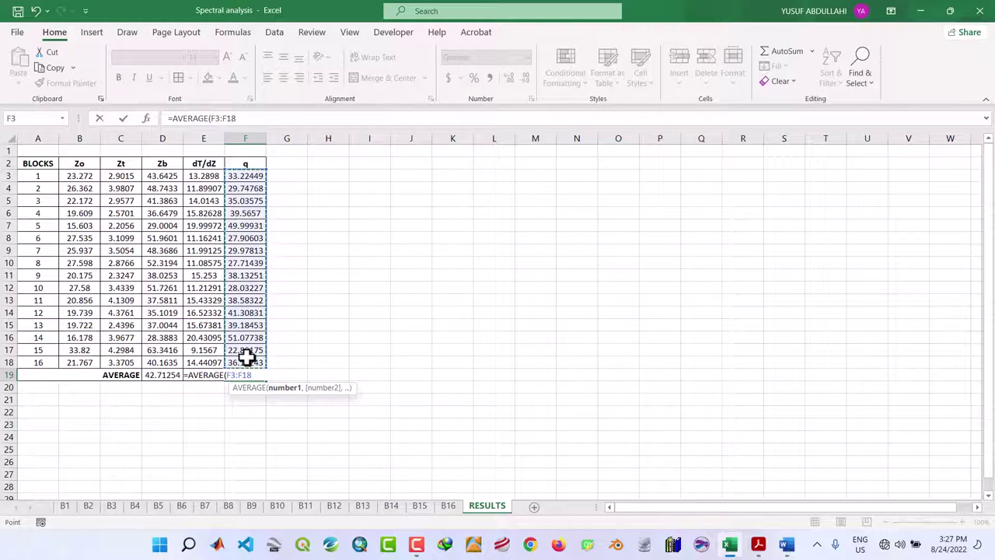
key("Return")
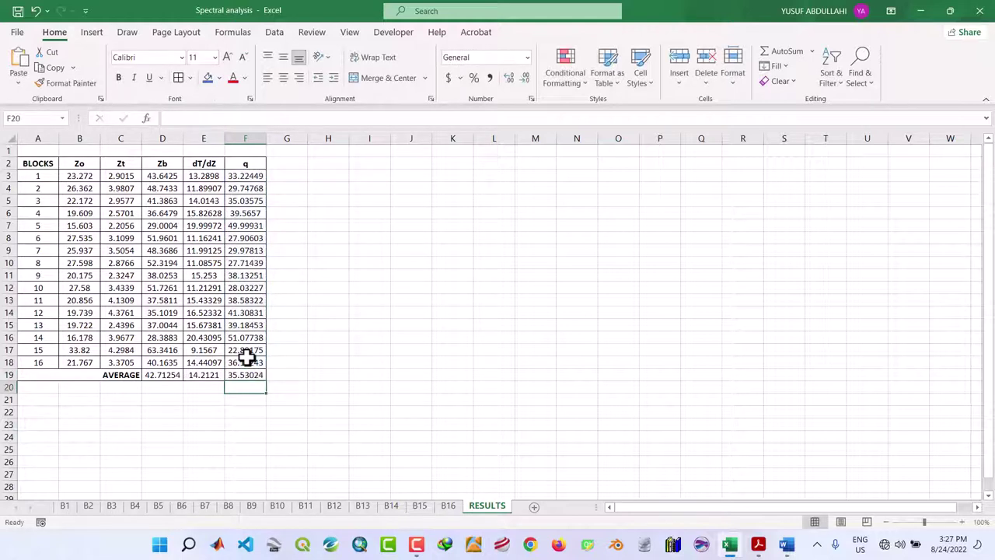
Check the q, dT/dZ and Zb formulas in the AVERAGE row and save the workbook.
double_click(249, 373)
left_click(361, 366)
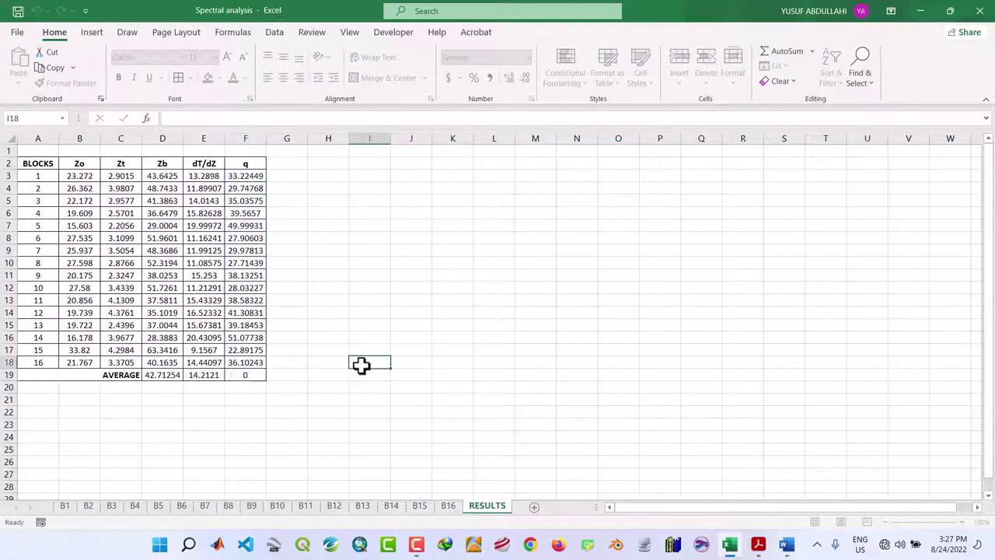
double_click(206, 375)
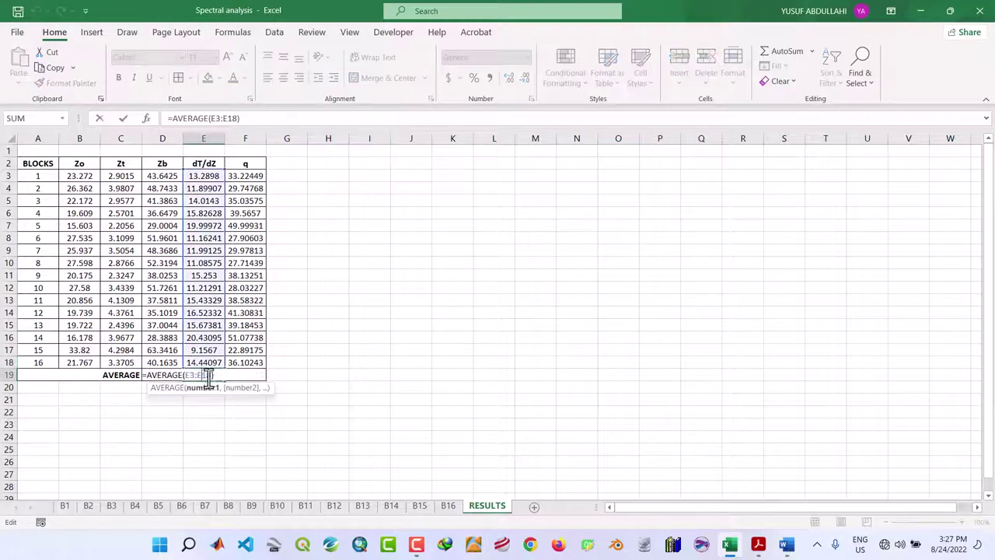
left_click(460, 384)
double_click(163, 377)
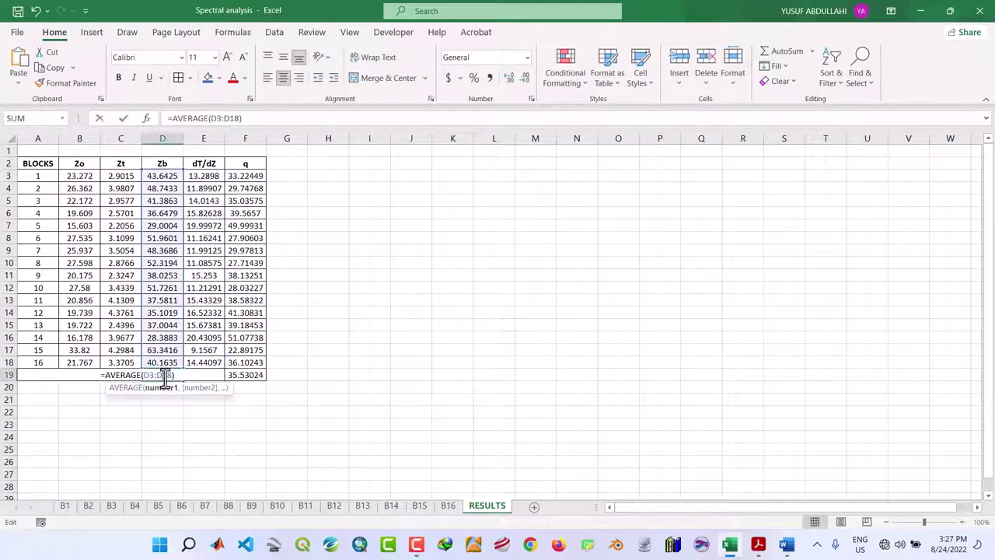
left_click(518, 336)
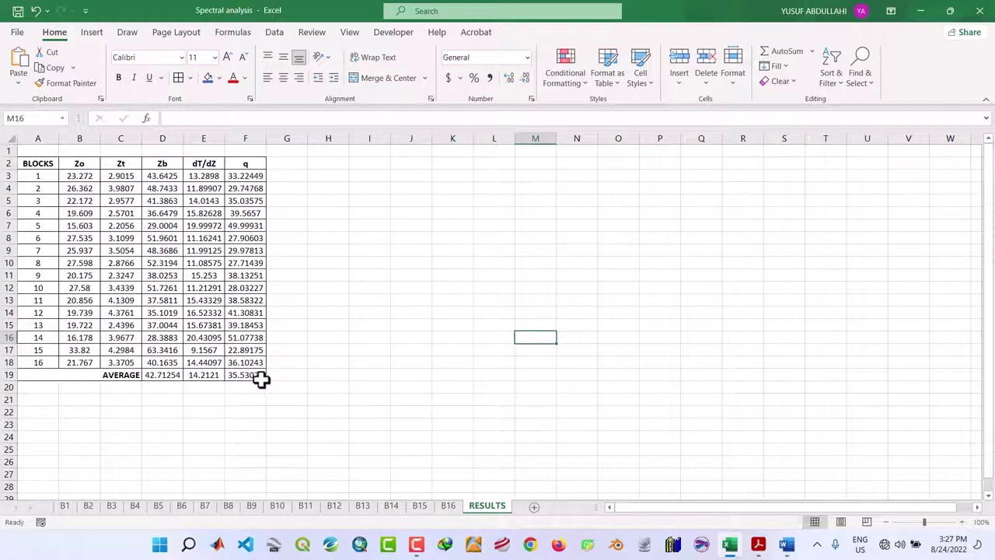
left_click(229, 411)
left_click(17, 10)
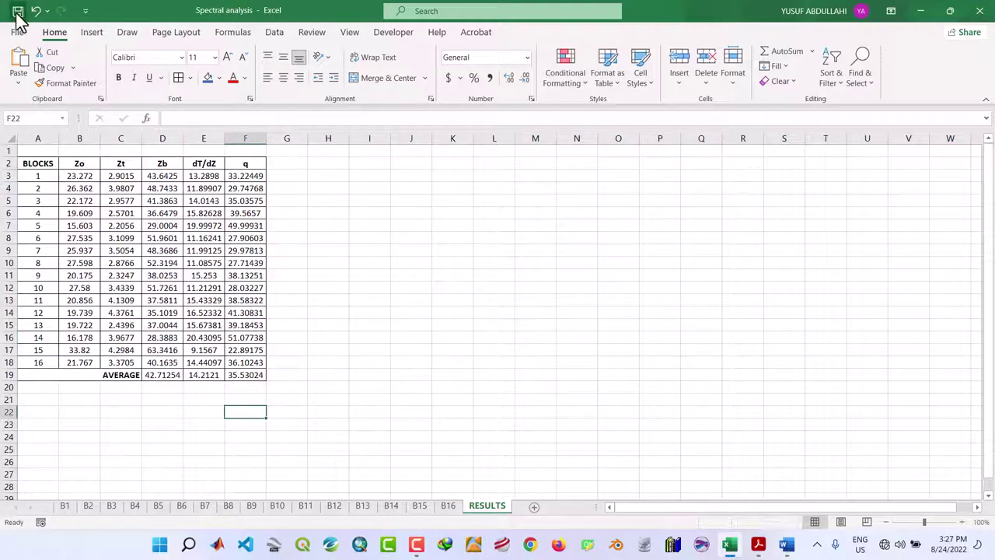
Copy the Zo values B3:B18 from the Excel RESULTS sheet into the Z0(Km) column of Table 1 in the Word document SP.
left_click(788, 544)
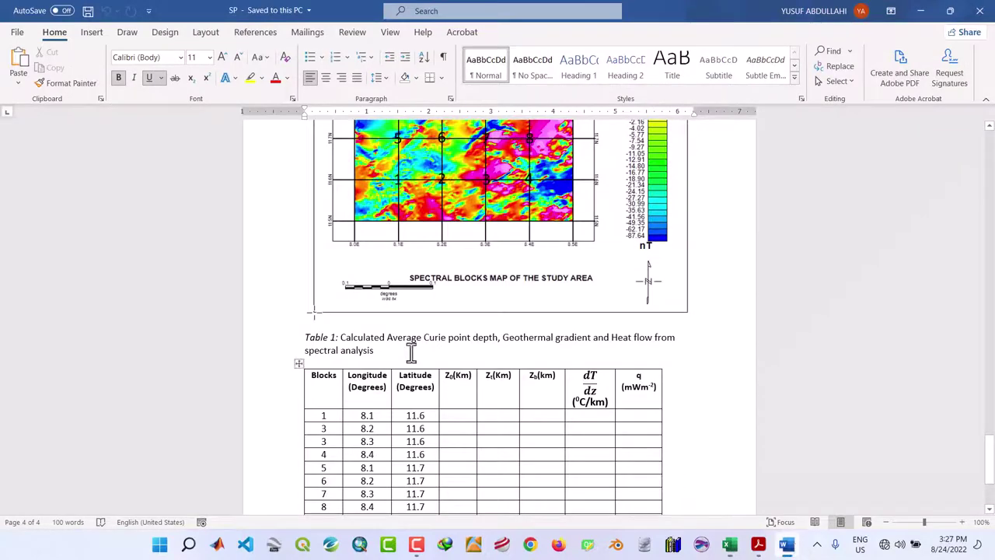
scroll(416, 348, "down", 4)
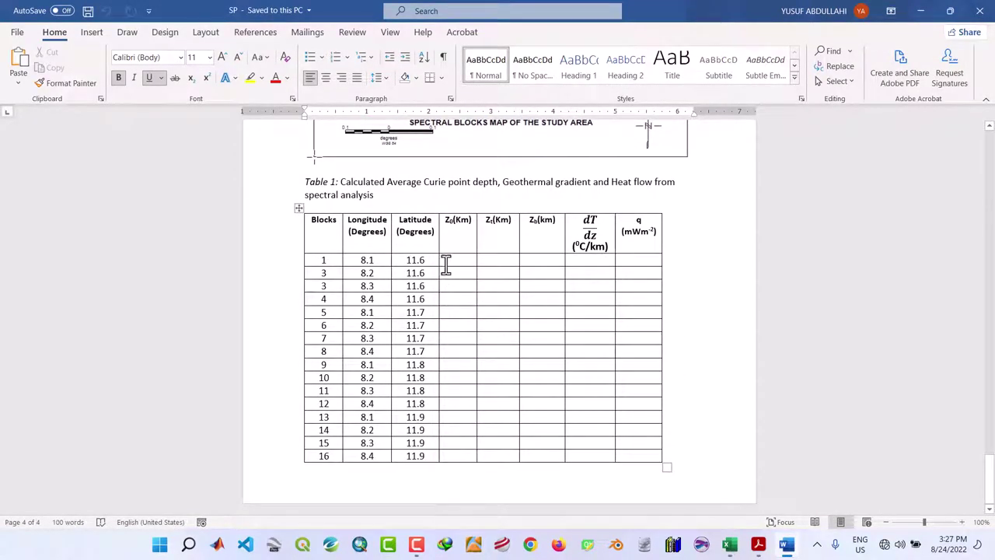
left_click_drag(448, 272, 465, 443)
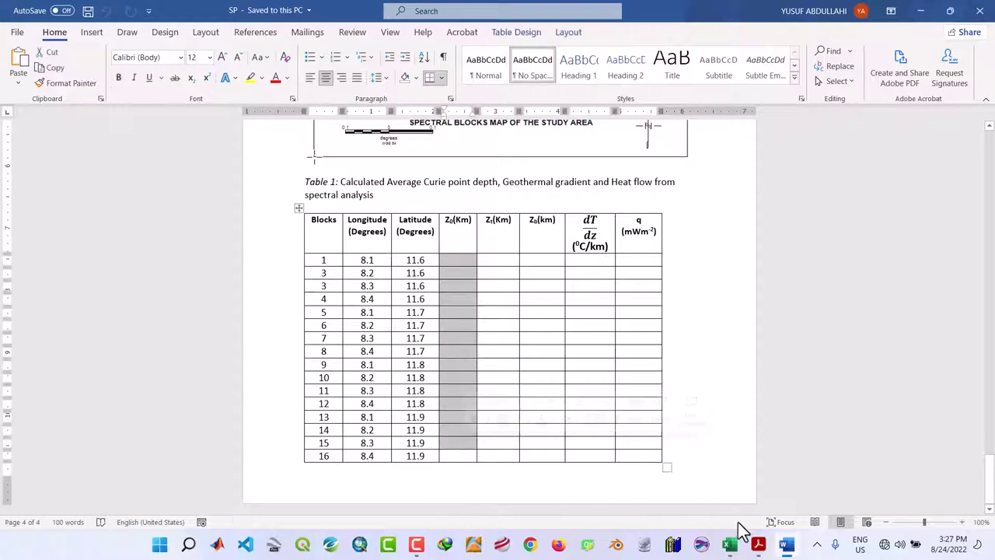
left_click(733, 546)
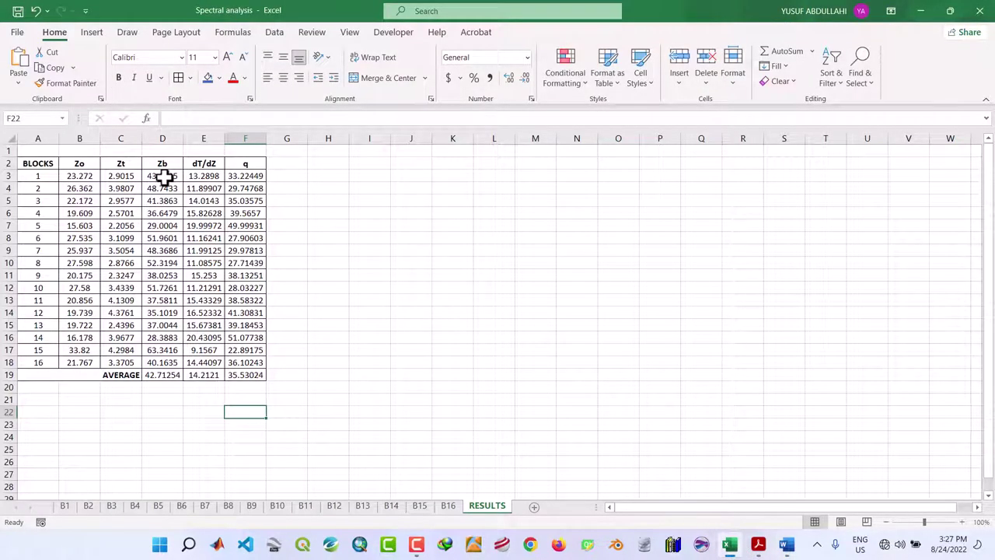
left_click_drag(78, 176, 78, 357)
key("ctrl+c")
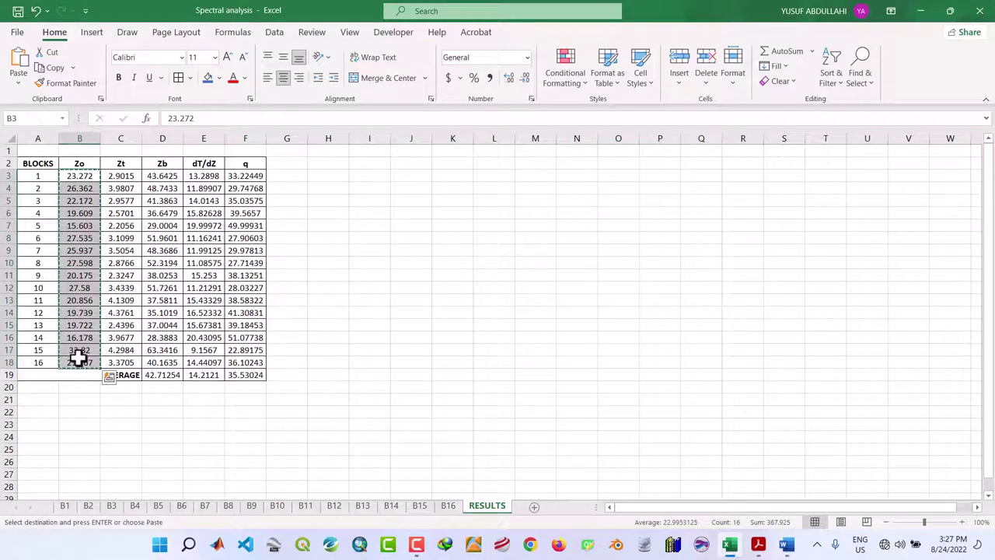
left_click(787, 544)
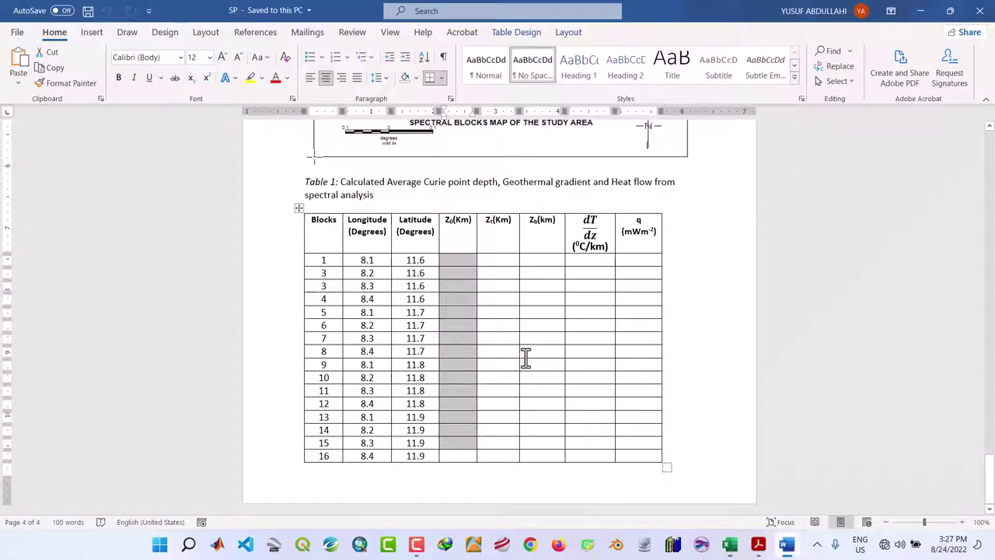
left_click(490, 277)
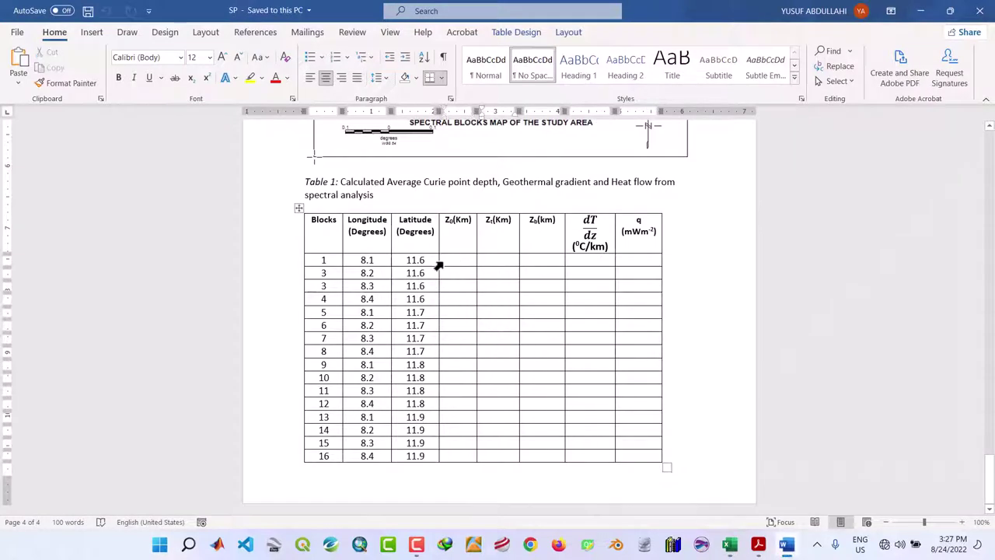
left_click_drag(437, 265, 456, 456)
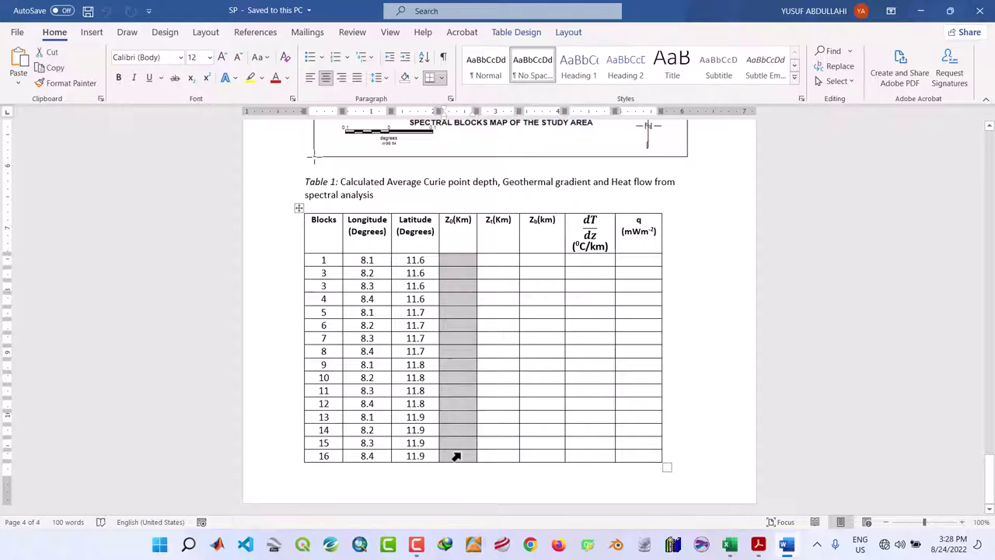
key("ctrl+v")
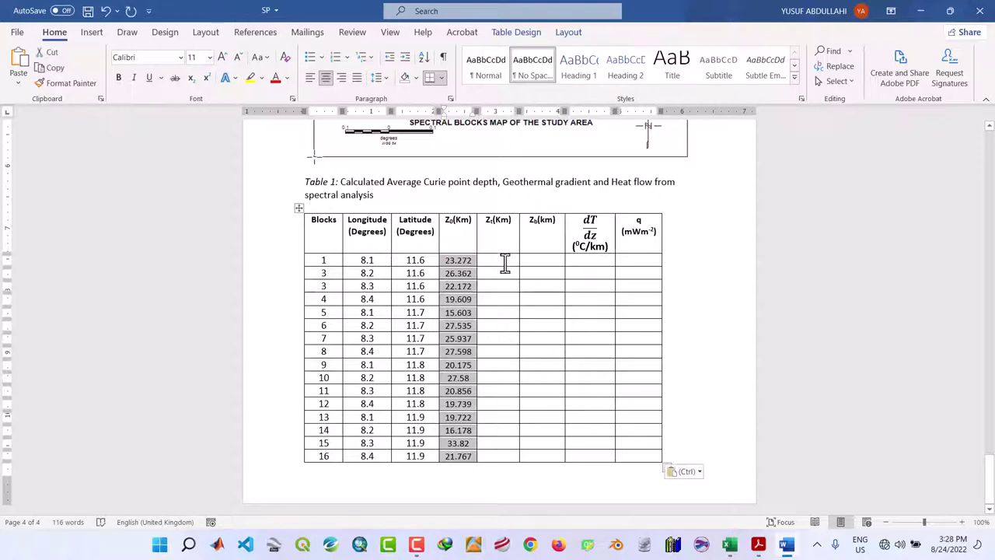
Copy the Zt values C3:C18 from the Excel RESULTS sheet into the Zt(Km) column of the Word table for blocks 1 to 16.
left_click(506, 261)
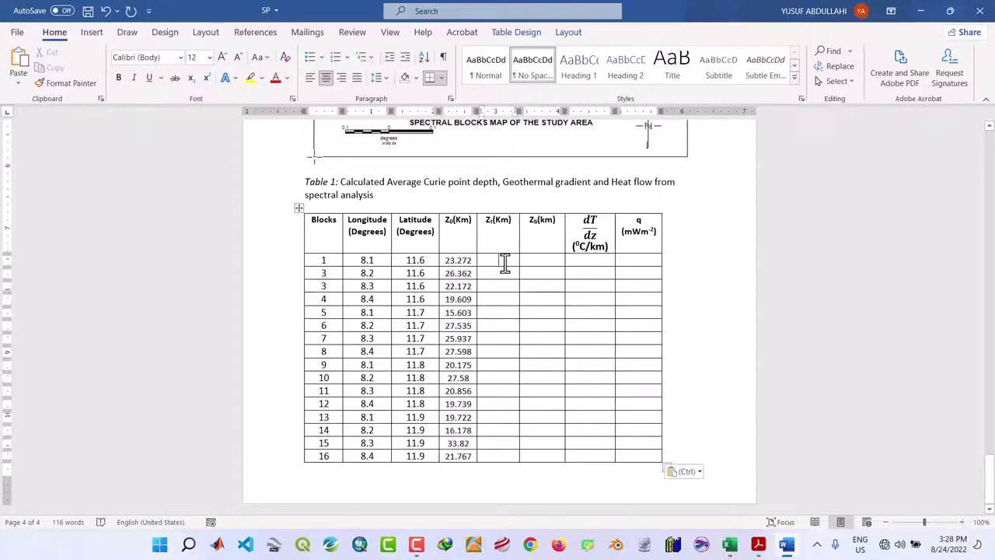
left_click(731, 544)
left_click_drag(124, 176, 127, 362)
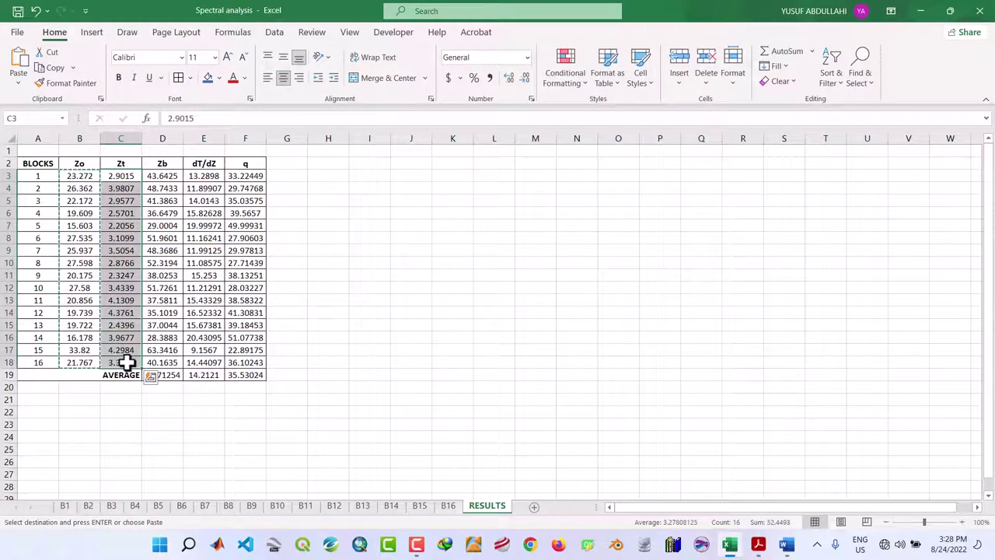
key("ctrl+c")
left_click(787, 544)
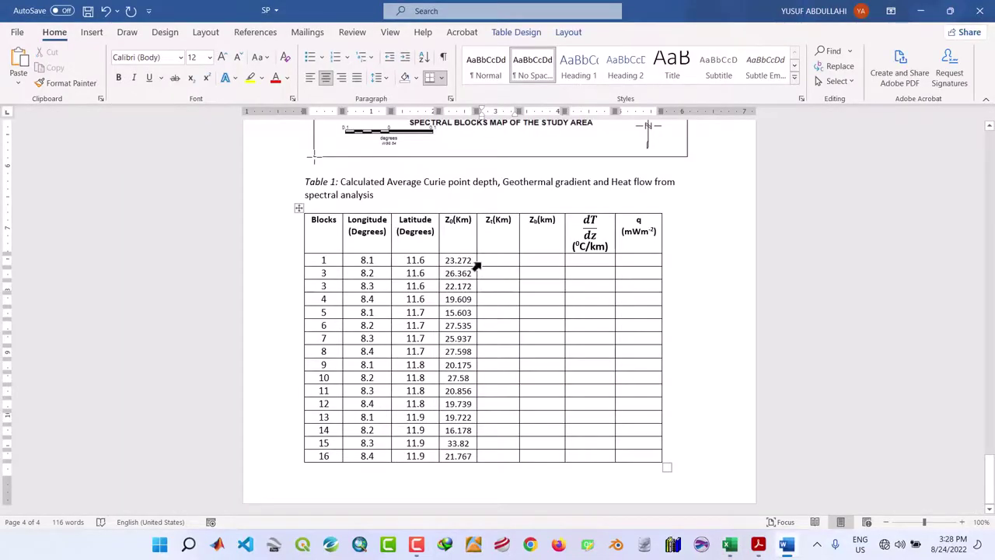
left_click_drag(477, 264, 487, 462)
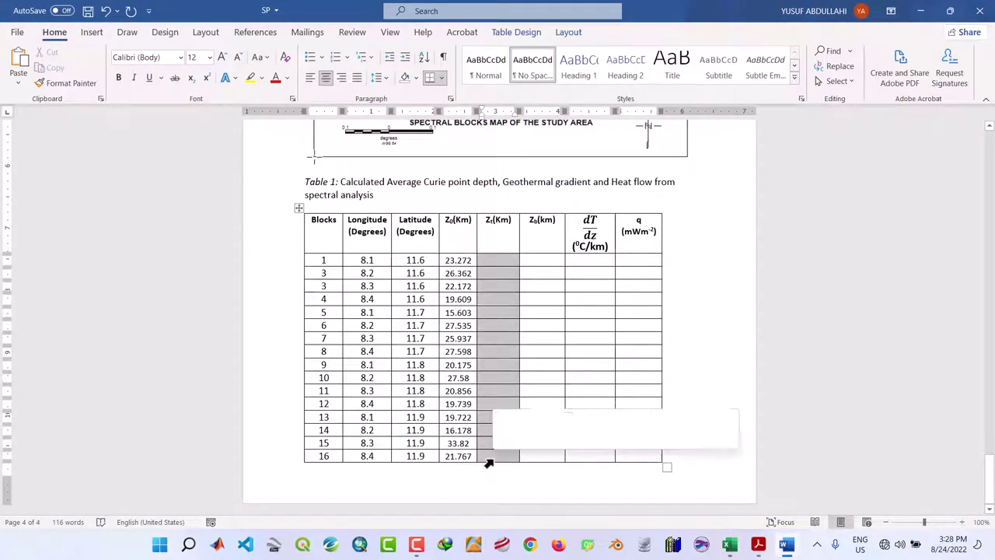
key("ctrl+v")
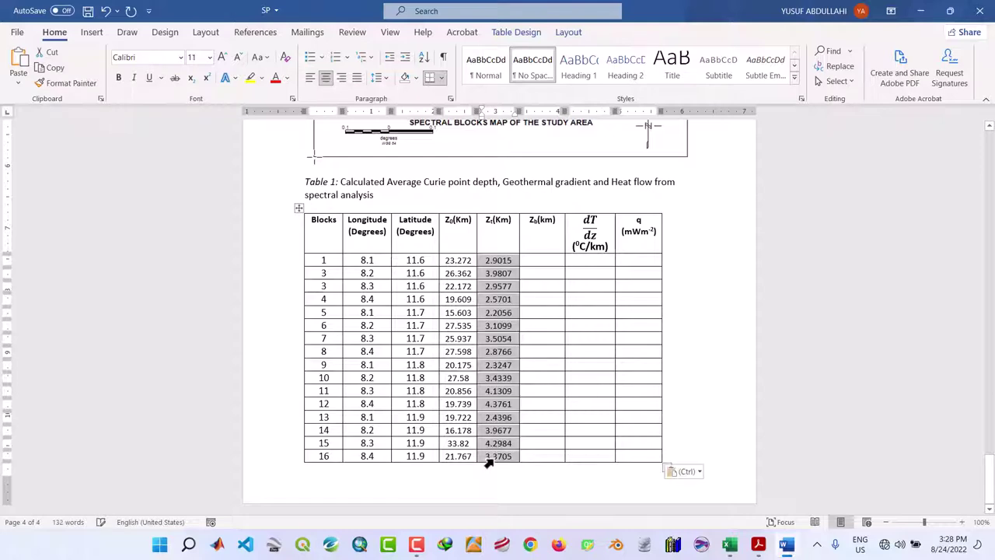
left_click(700, 316)
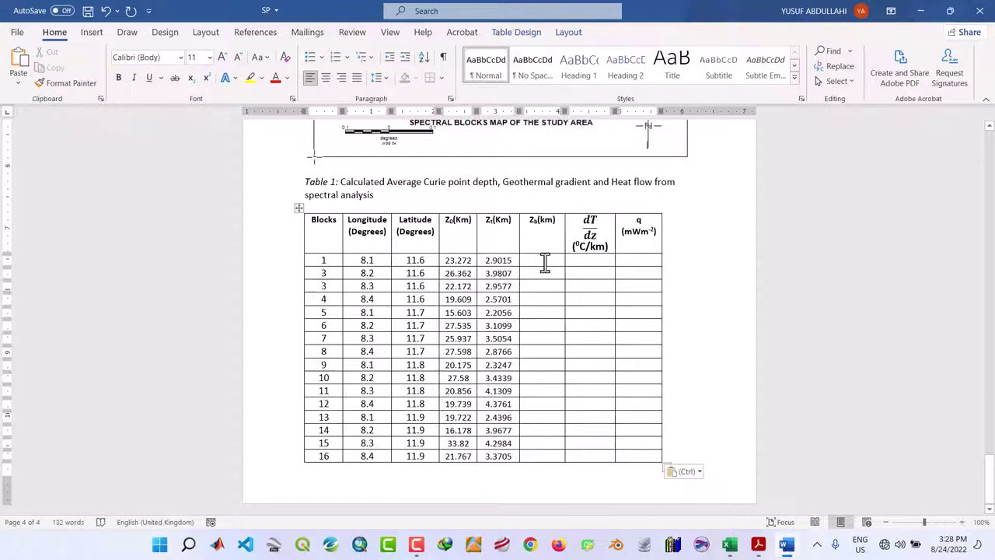
Copy the Zb values D3:D18 from the Excel RESULTS sheet into the Zb(km) column of the Word table.
left_click(729, 544)
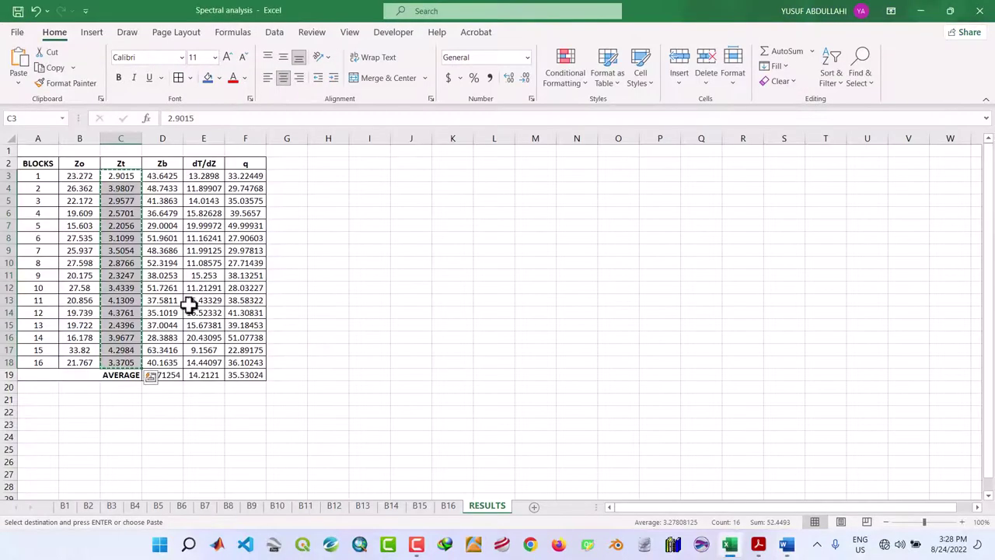
key("Escape")
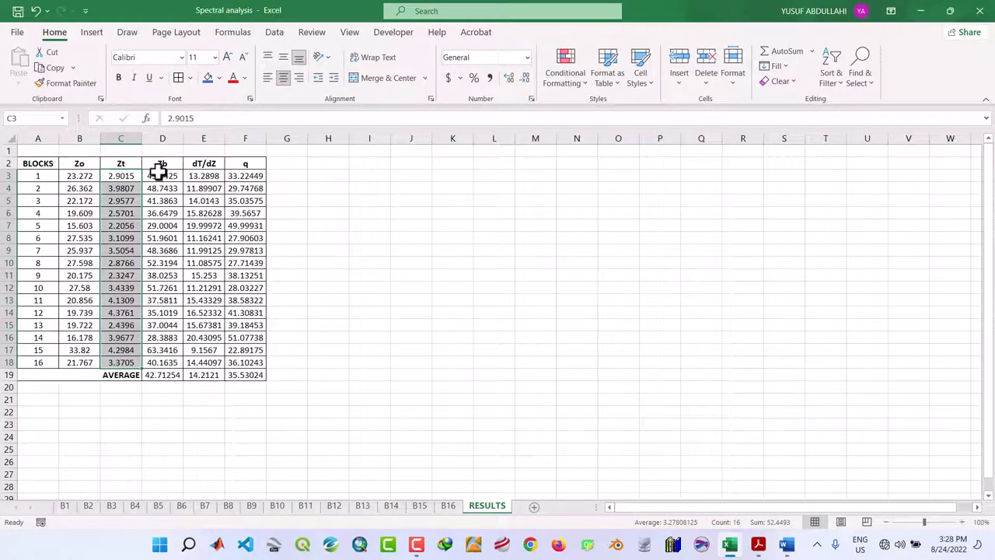
left_click_drag(158, 173, 166, 357)
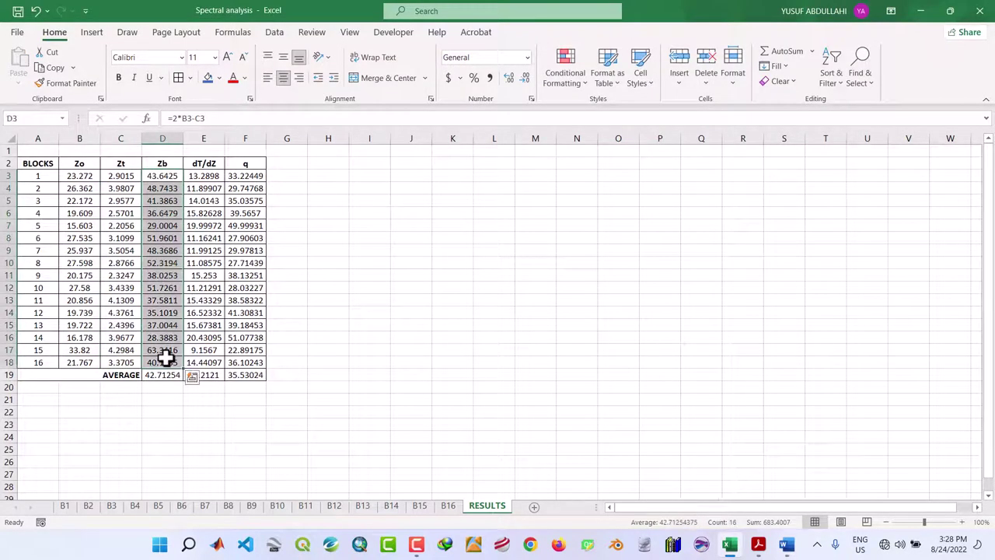
key("ctrl+c")
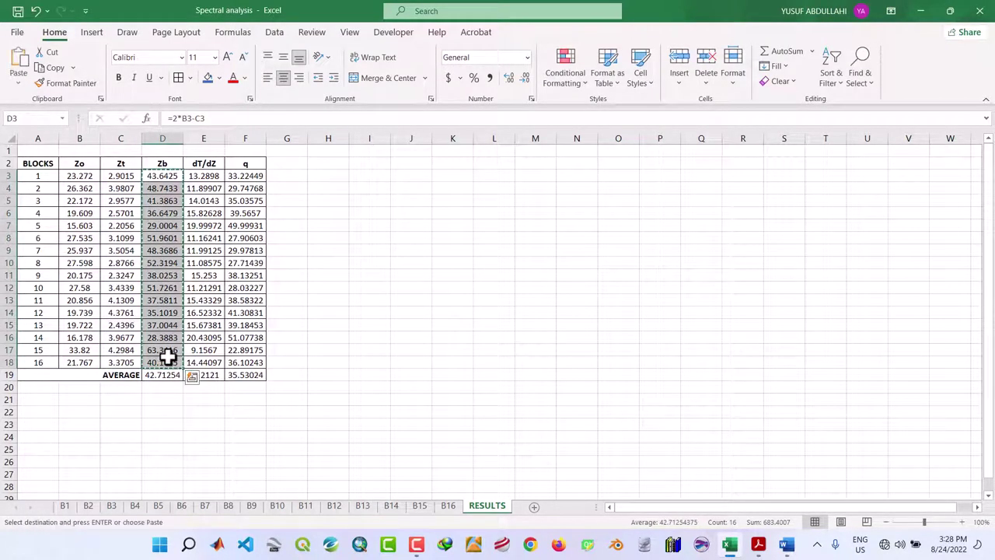
left_click(787, 547)
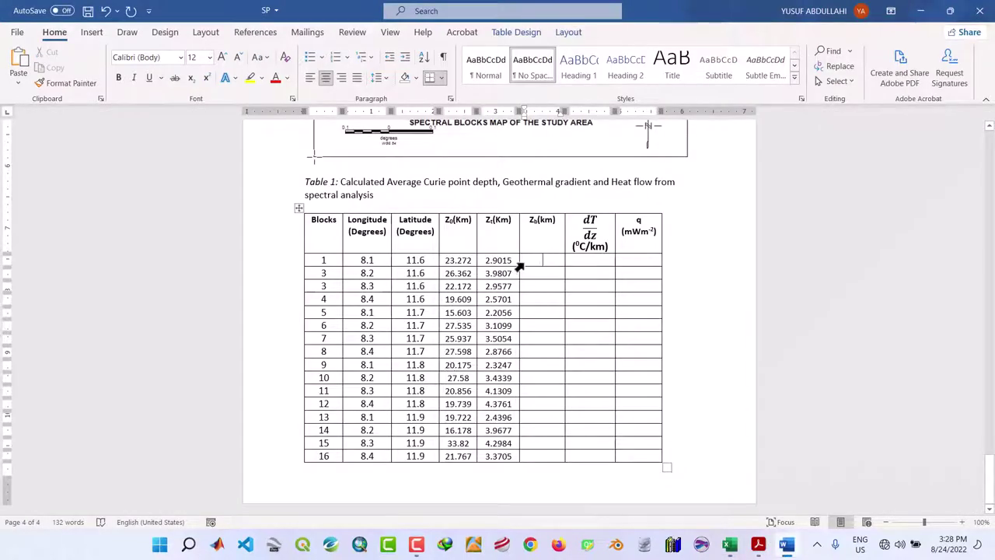
mouse_move(519, 266)
left_mouse_down()
mouse_move(537, 340)
mouse_move(540, 464)
left_mouse_up()
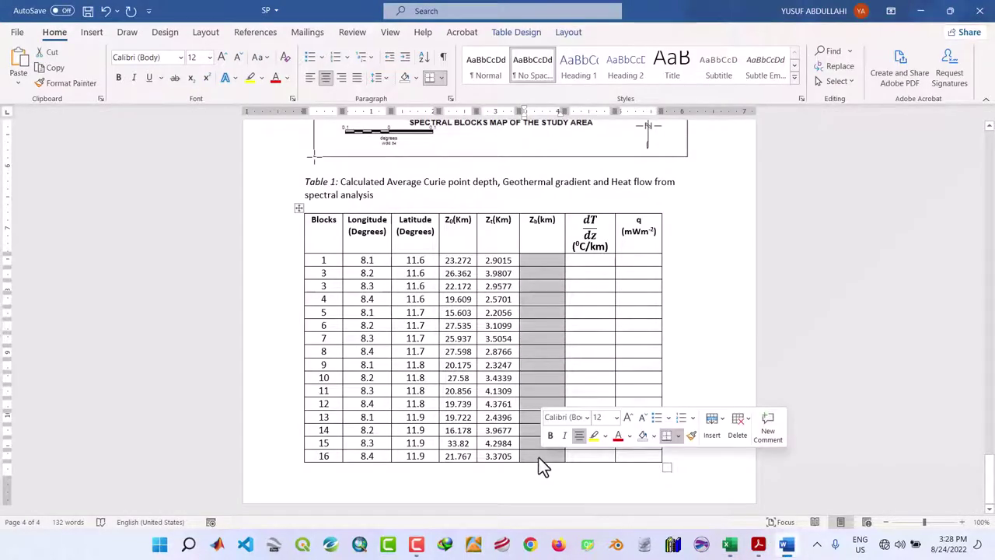
right_click(540, 462)
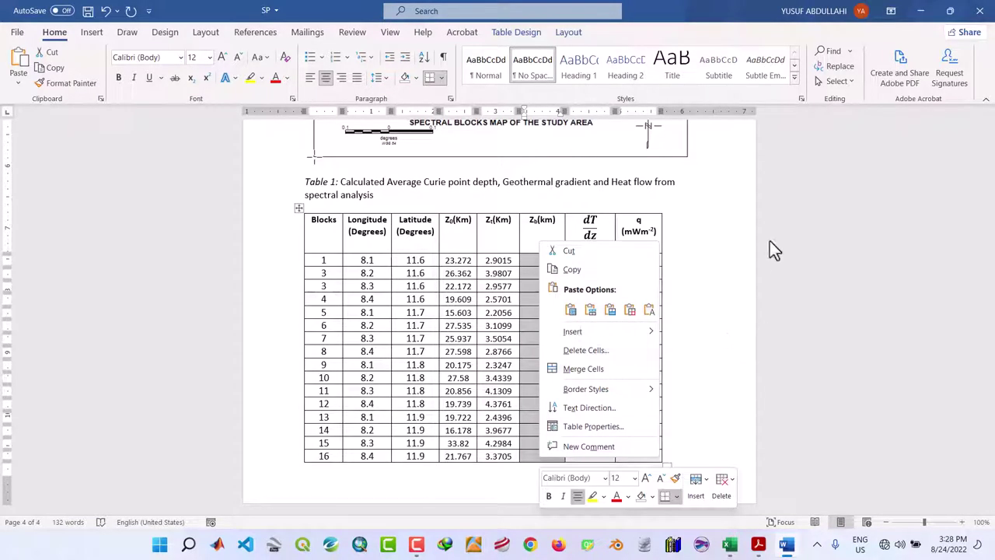
key("Escape")
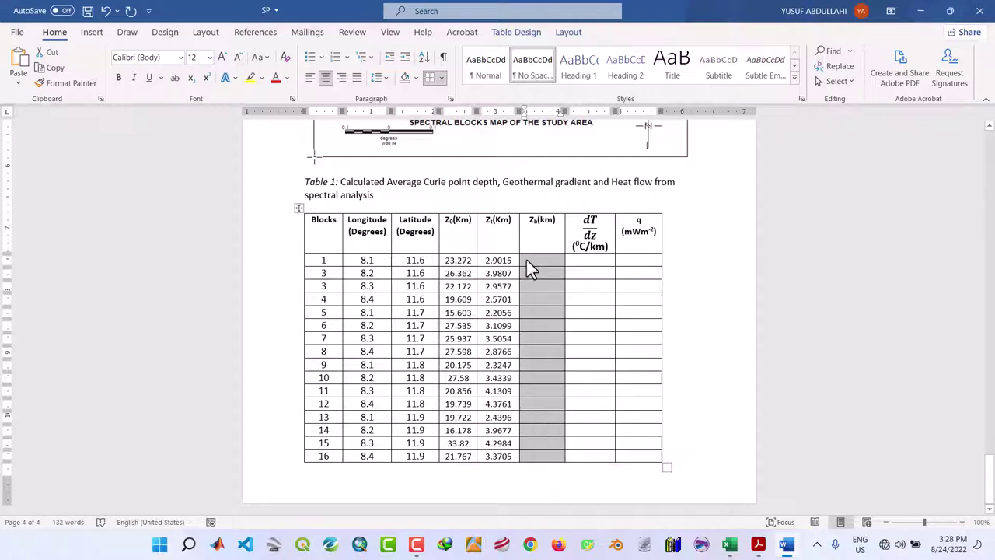
key("ctrl+v")
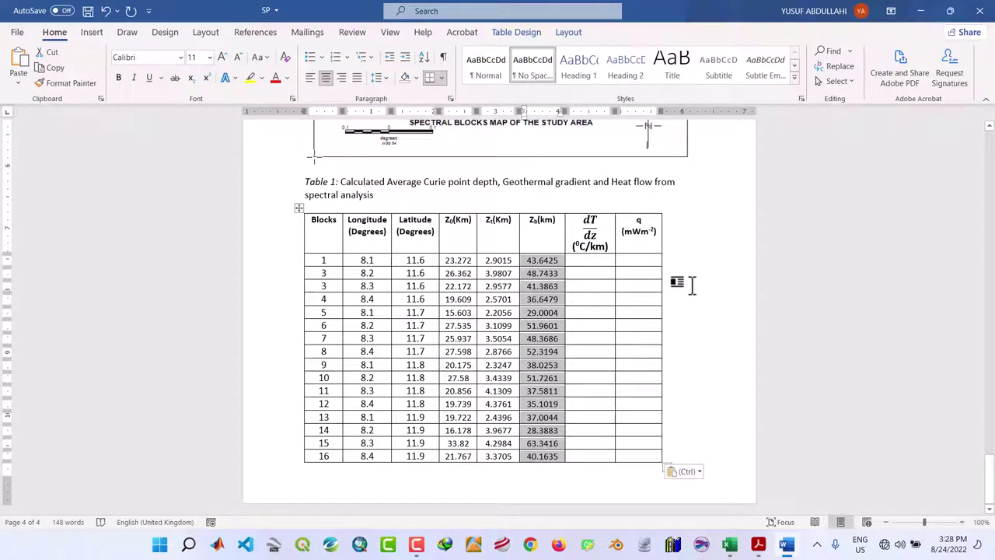
Copy the dT/dZ values E3:E18 from the Excel RESULTS sheet into the dT/dz (°C/km) column of the Word table.
left_click(729, 544)
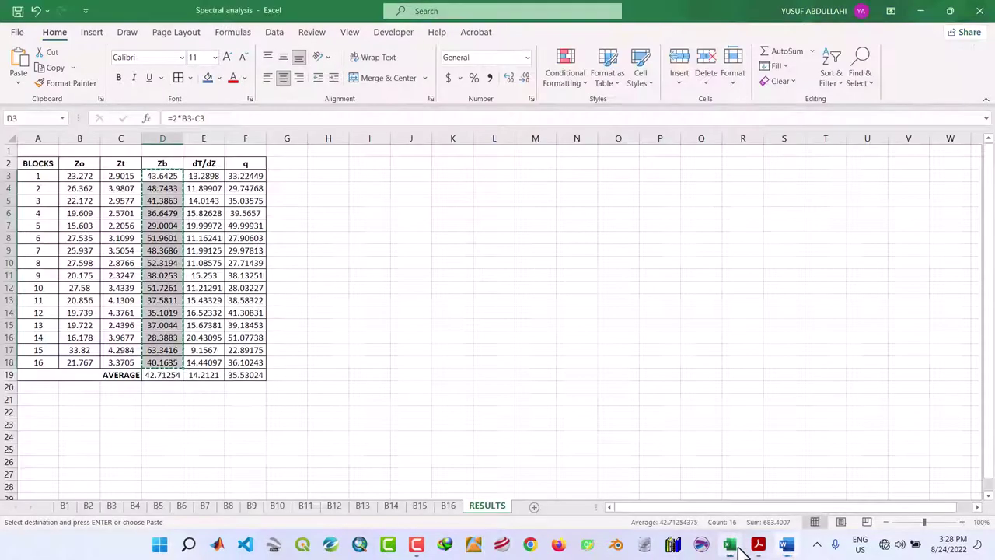
left_click(397, 246)
key("Escape")
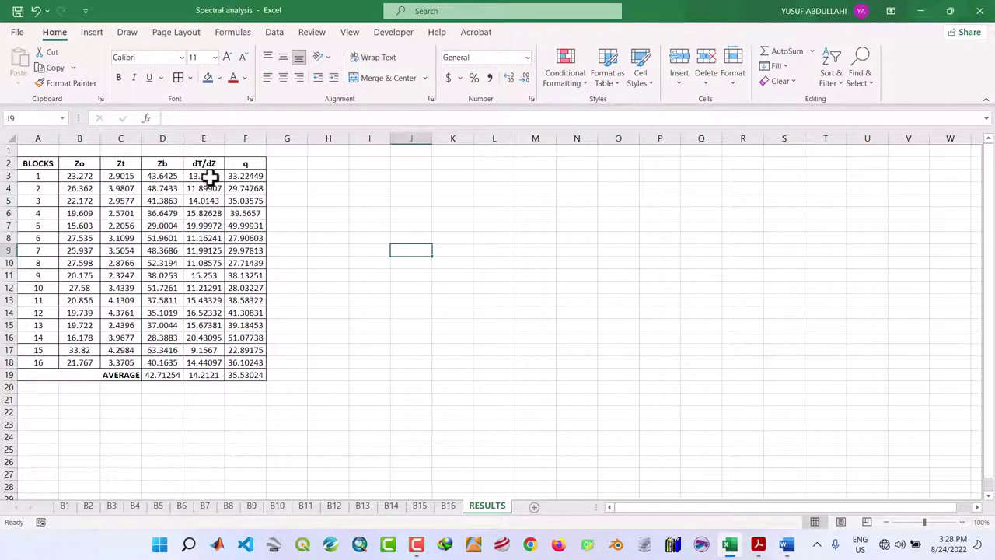
left_click_drag(204, 177, 204, 357)
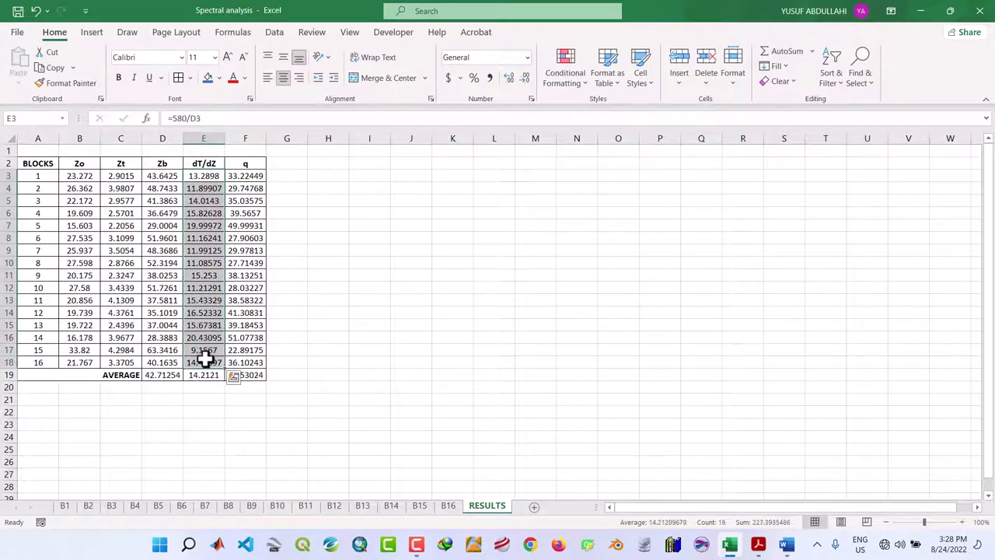
key("ctrl+c")
left_click(787, 545)
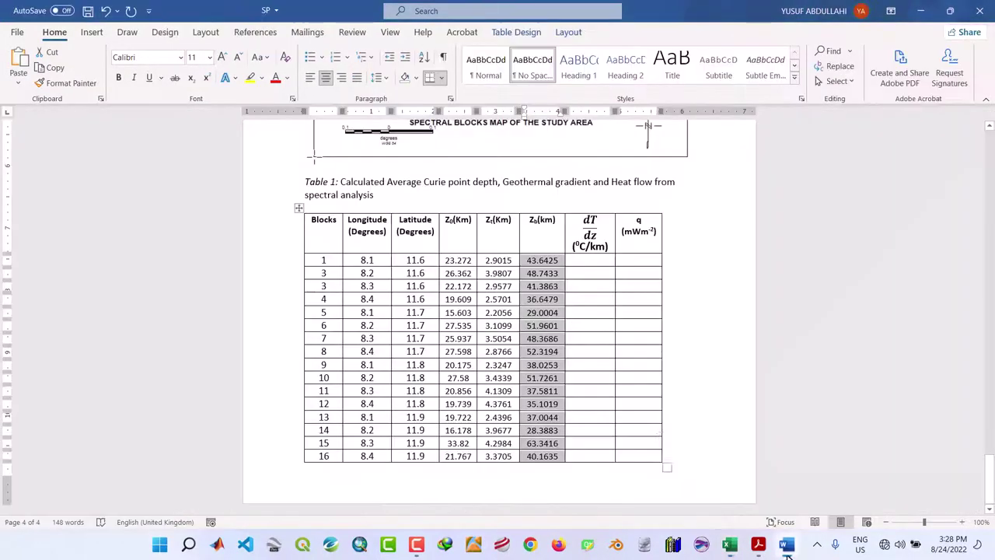
left_click_drag(574, 262, 583, 460)
key("ctrl+v")
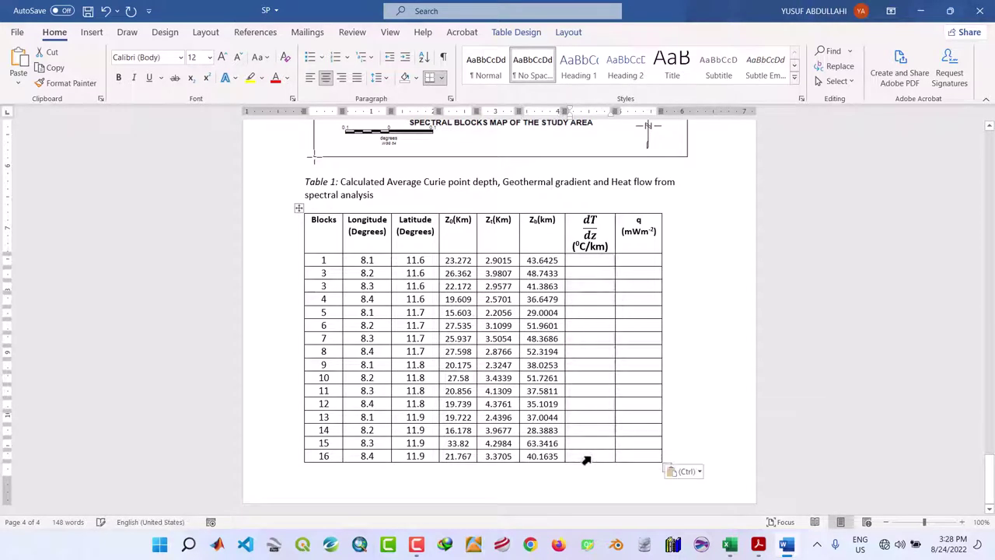
Copy the q values F3:F18 from the Excel RESULTS sheet into the q (mWm⁻²) column of the Word table and save the document.
left_click(634, 260)
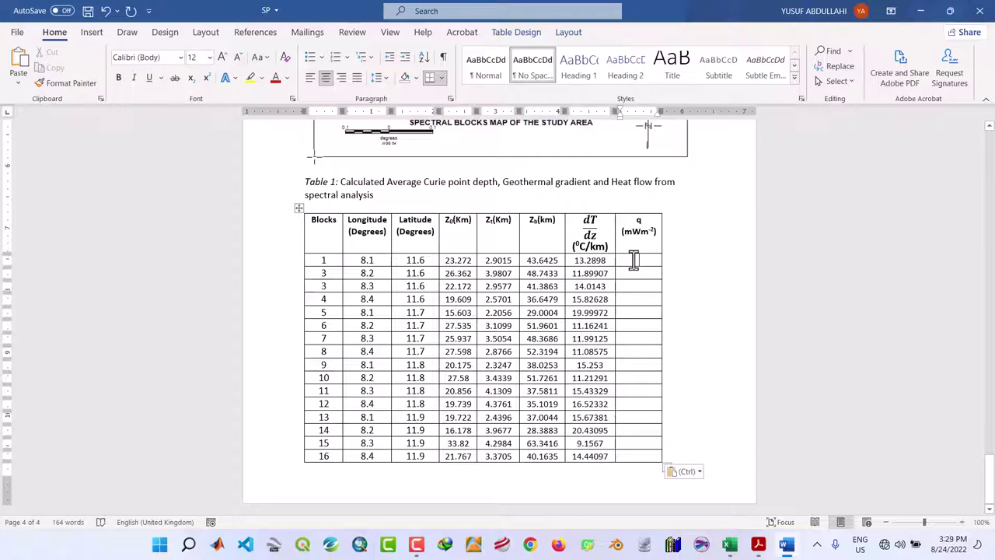
left_click(729, 544)
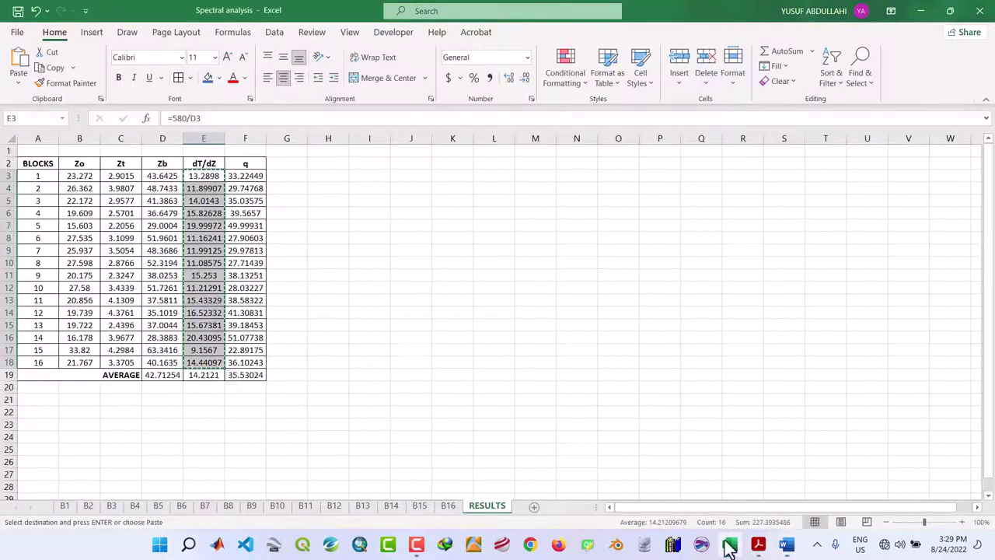
left_click(369, 222)
left_click(234, 175)
key("Escape")
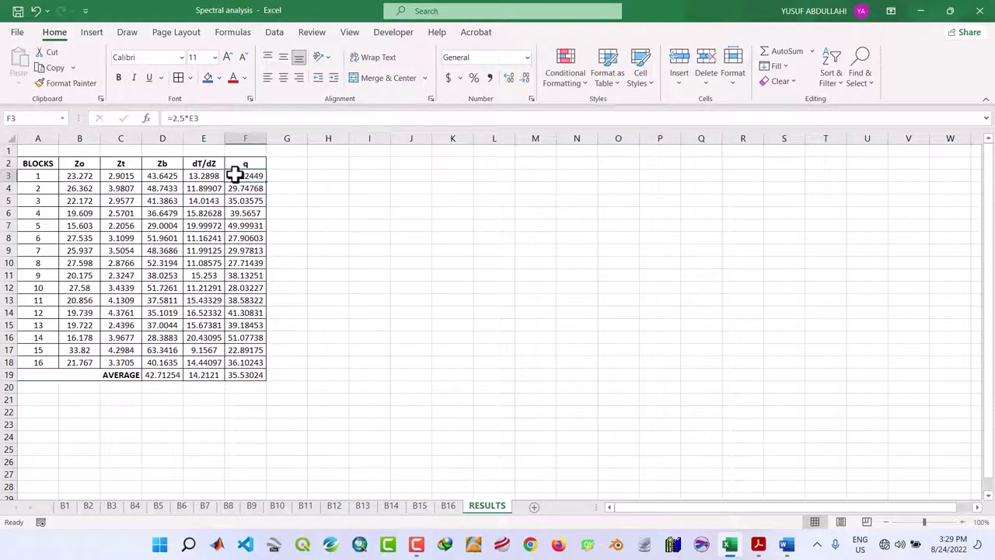
left_click_drag(234, 175, 249, 358)
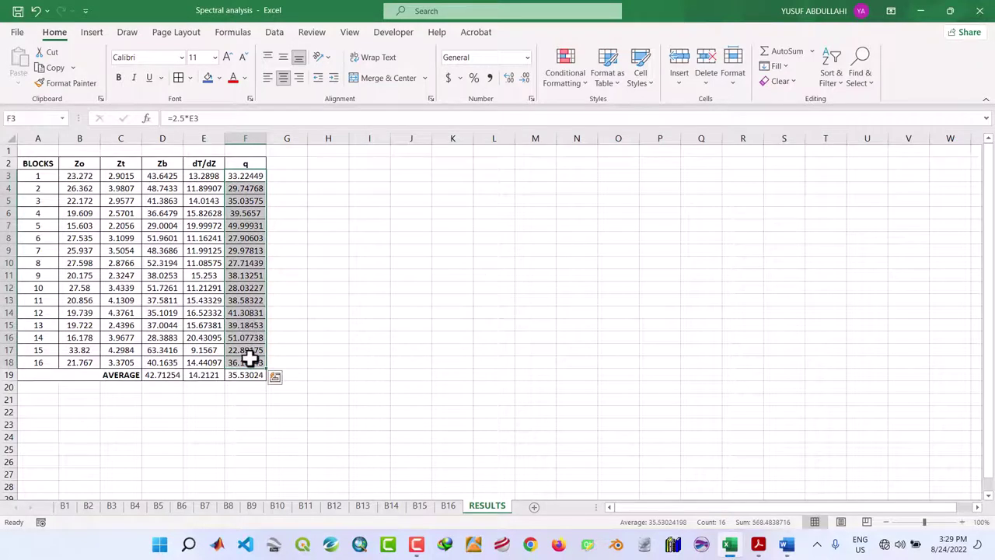
key("ctrl+c")
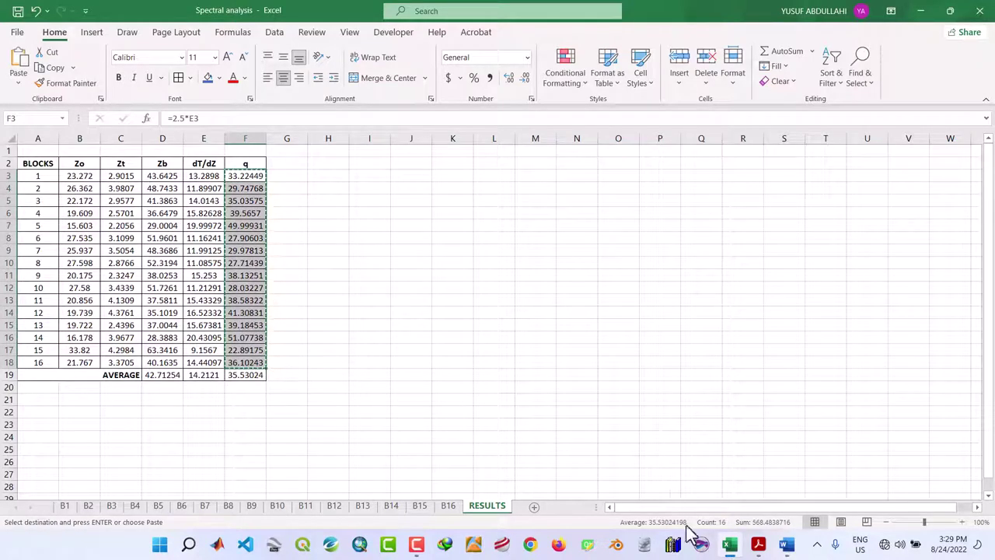
mouse_move(734, 548)
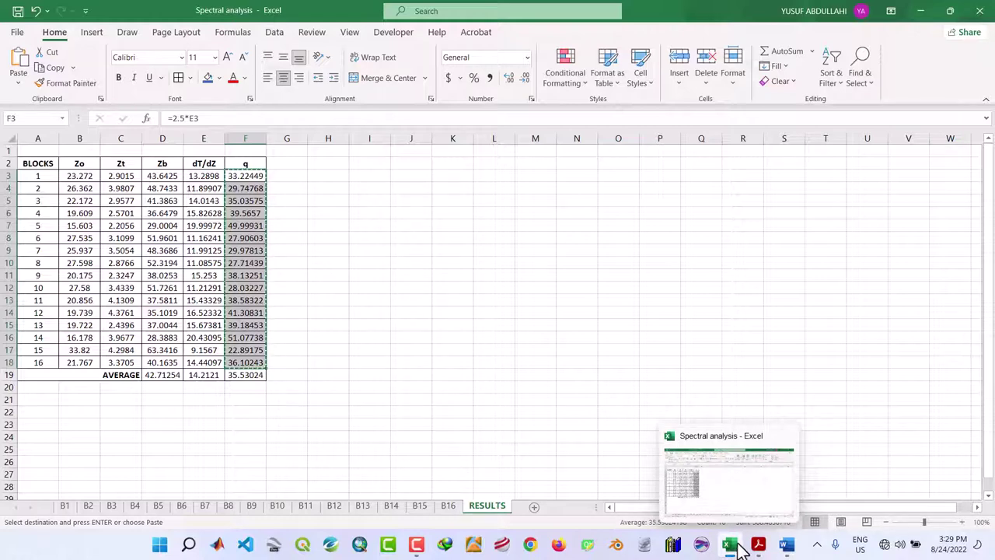
left_click(790, 547)
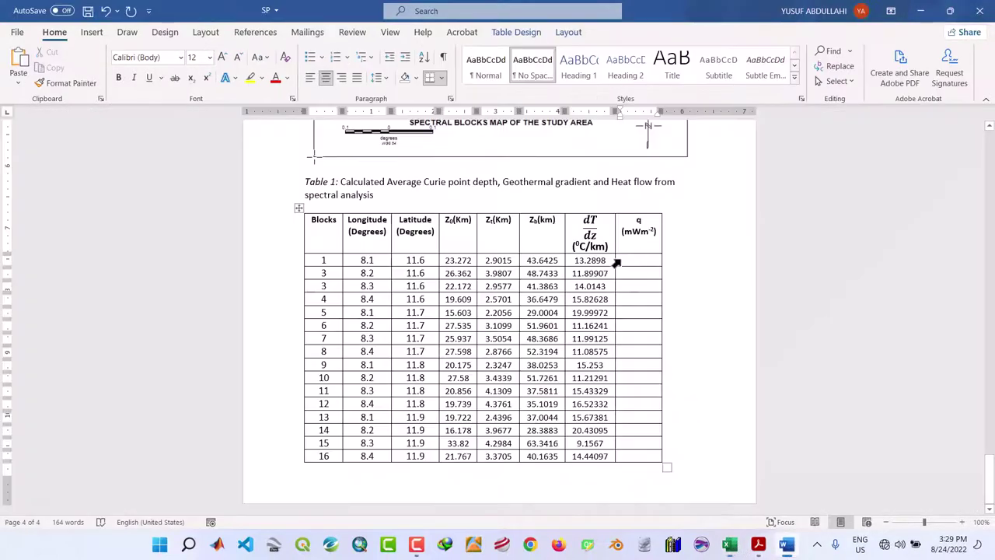
left_click_drag(618, 274, 625, 455)
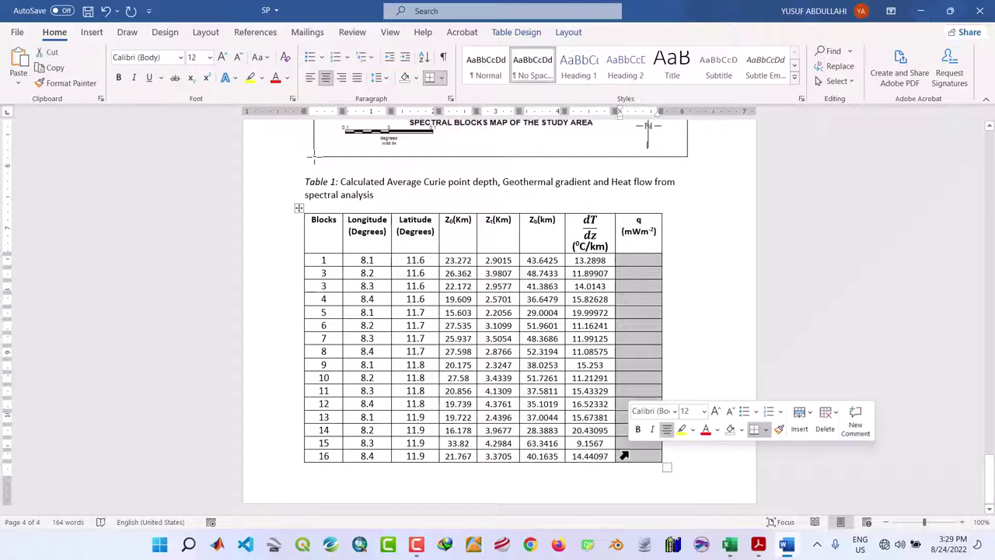
key("ctrl+v")
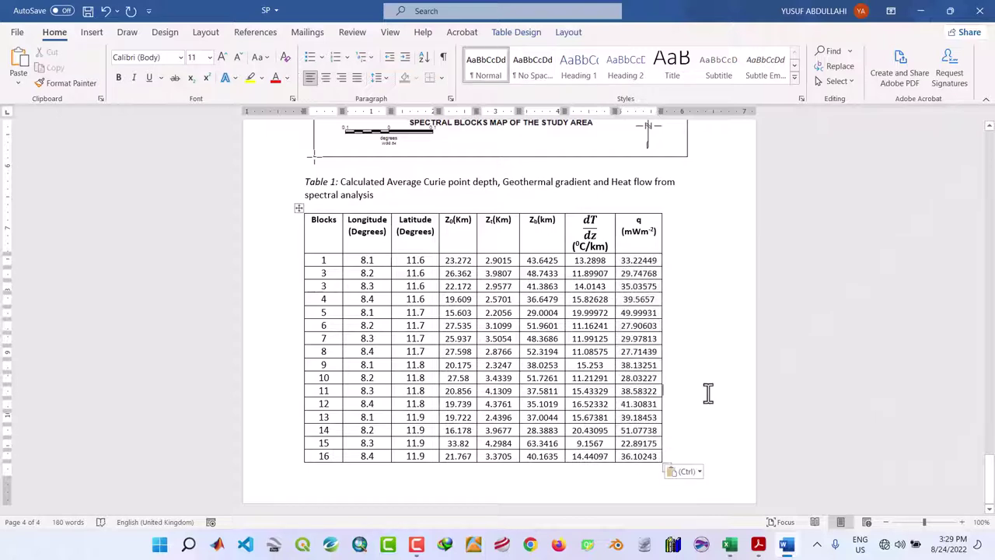
left_click(87, 11)
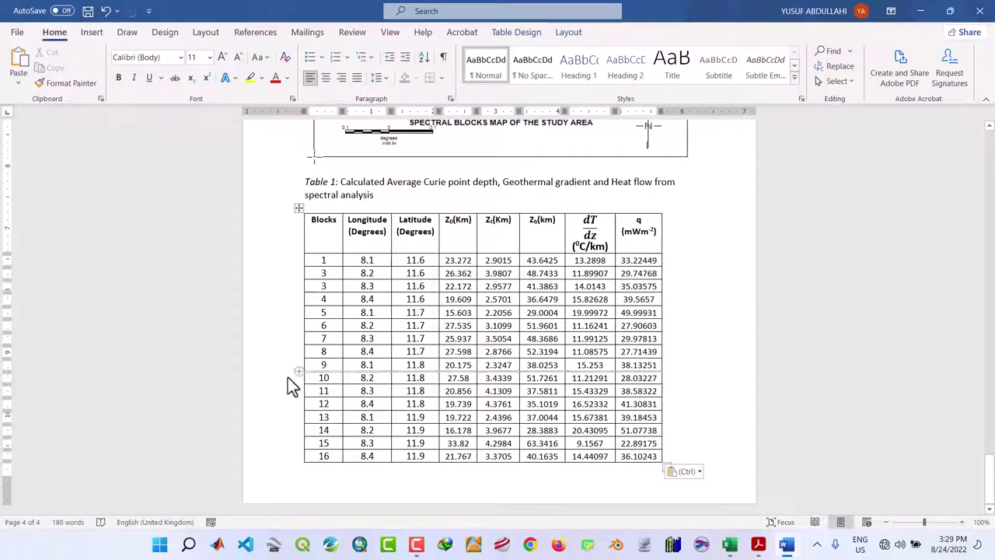
Add a row below block 16 in Table 1 and merge its first five cells, from Blocks to Zt(Km).
left_click(299, 463)
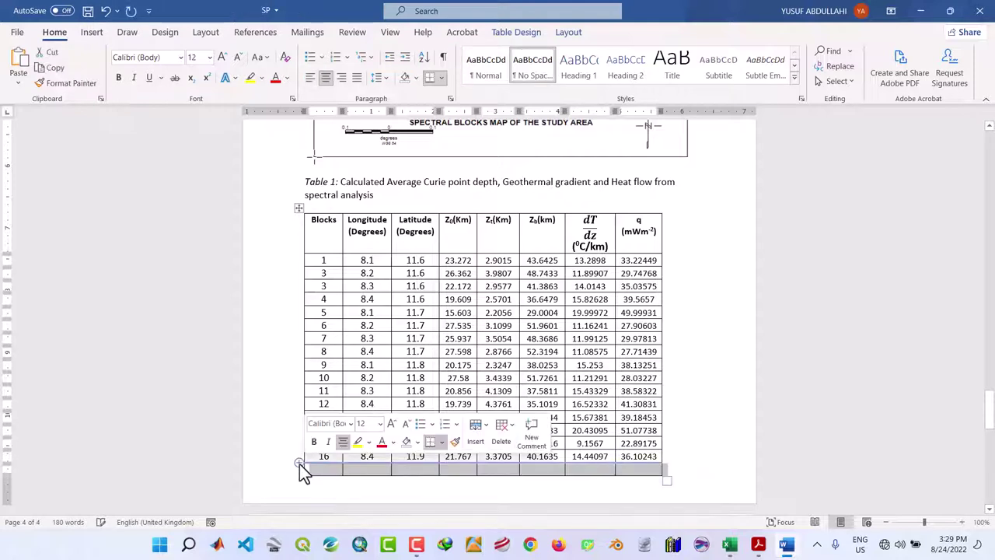
left_click(376, 486)
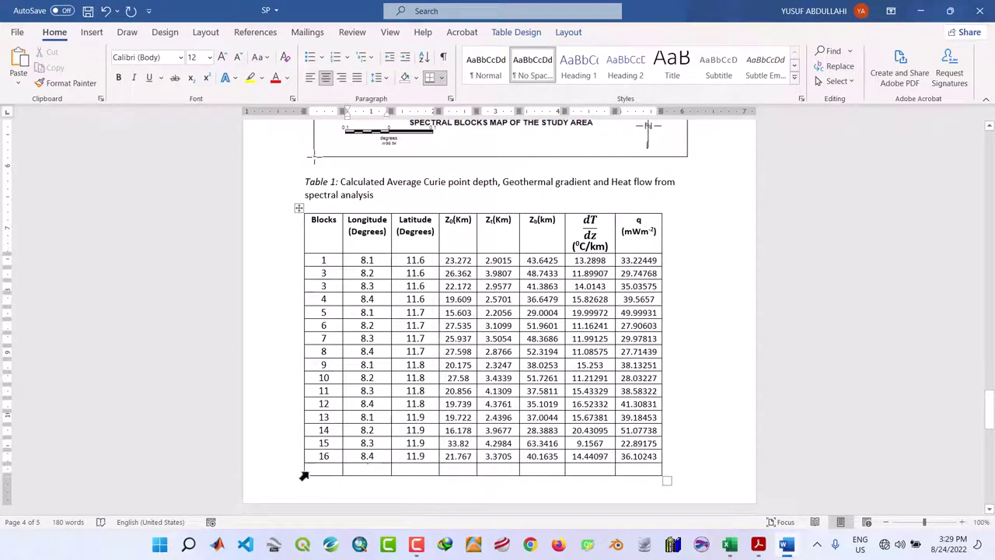
left_click_drag(303, 476, 477, 475)
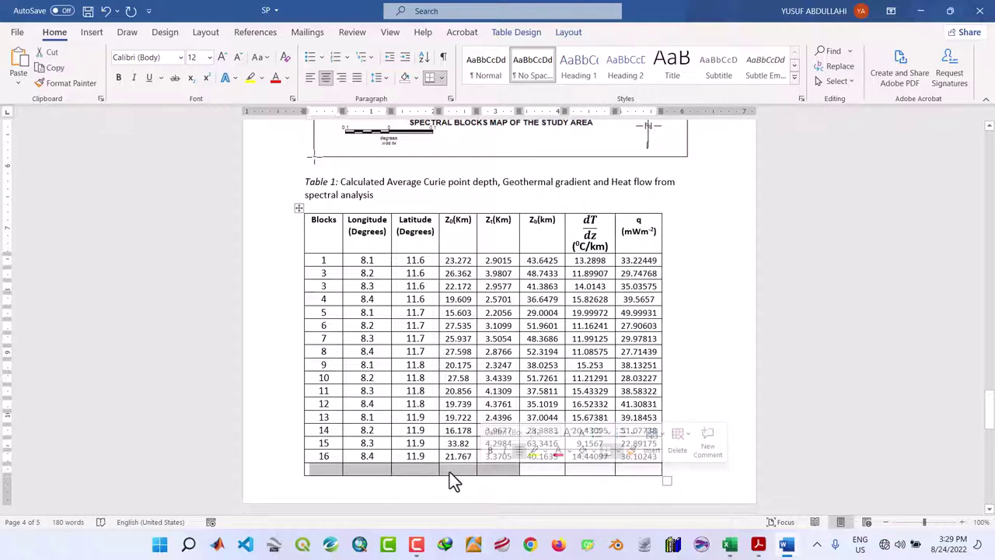
right_click(450, 472)
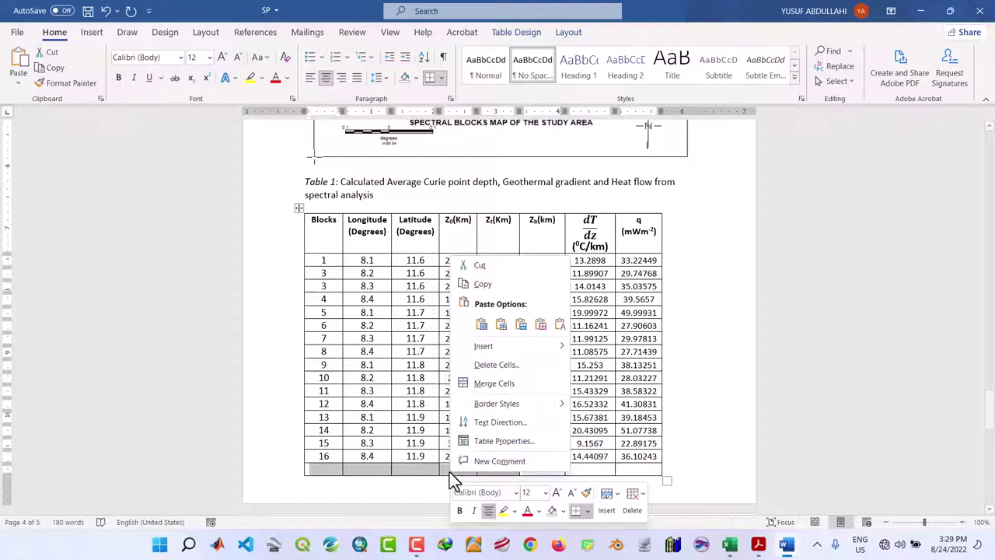
left_click(493, 383)
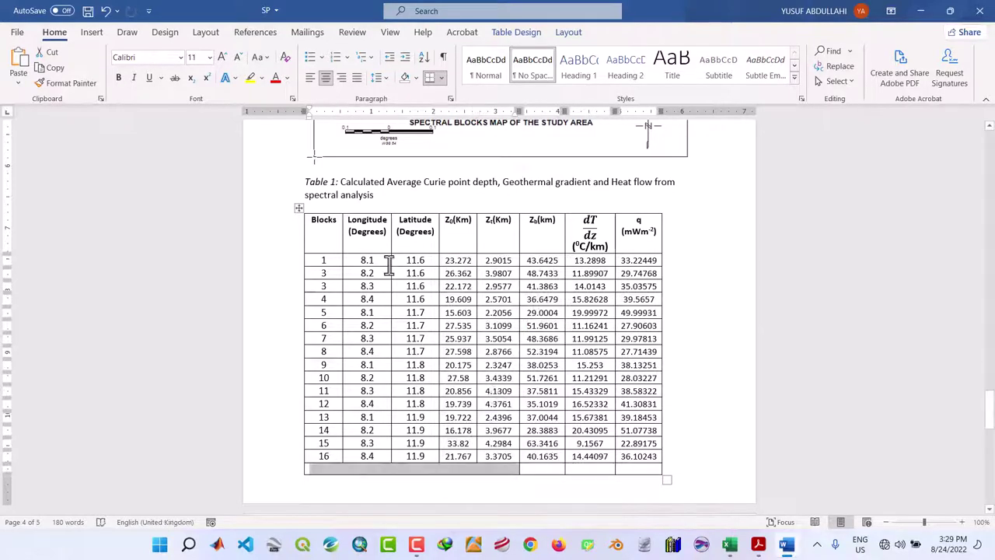
Label the merged cell AVERAGE in right-aligned bold text.
left_click(342, 78)
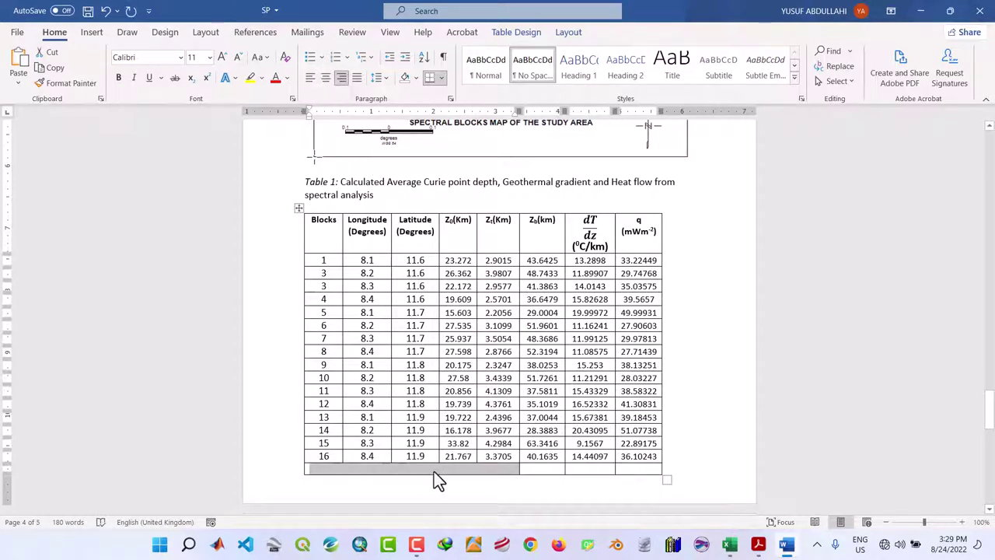
type("AV")
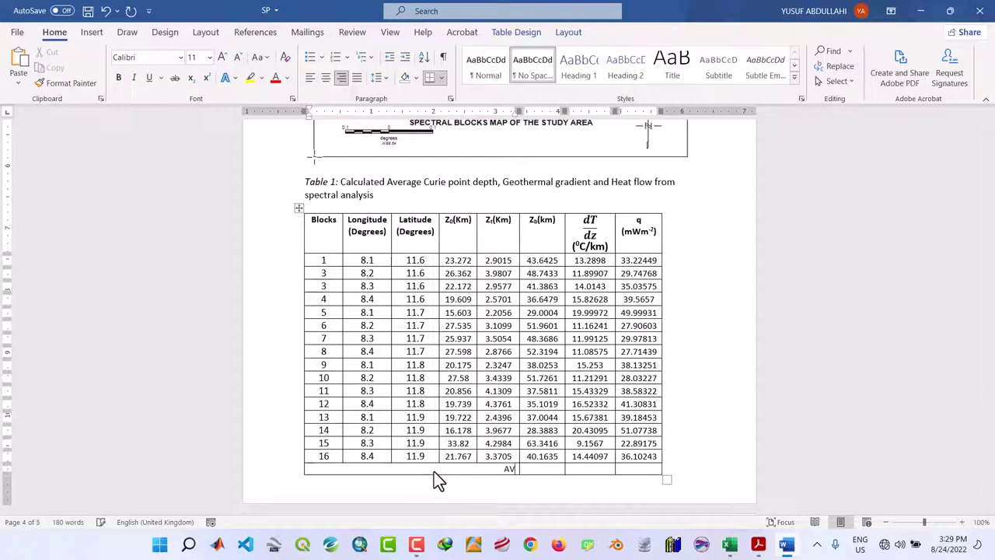
type("ERAGE")
key("Down")
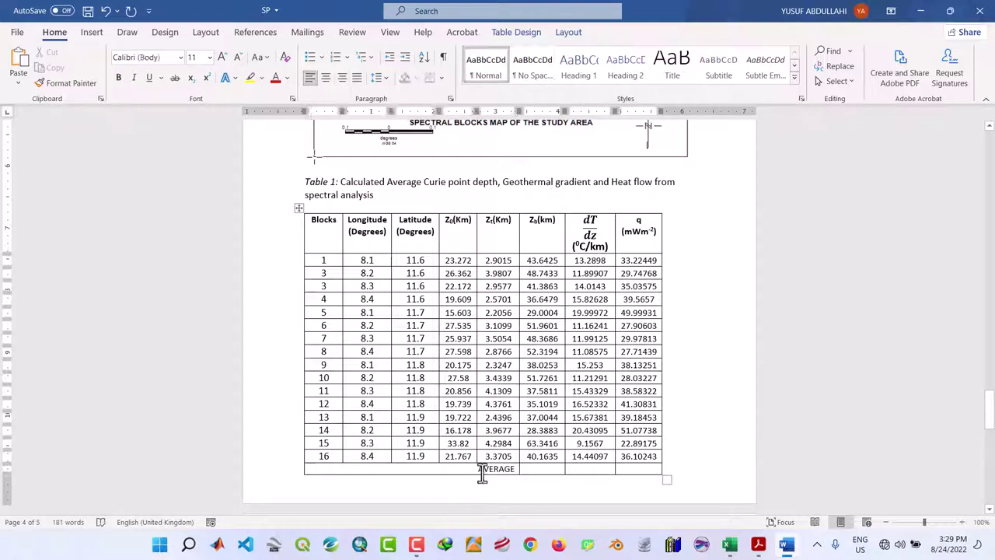
triple_click(506, 469)
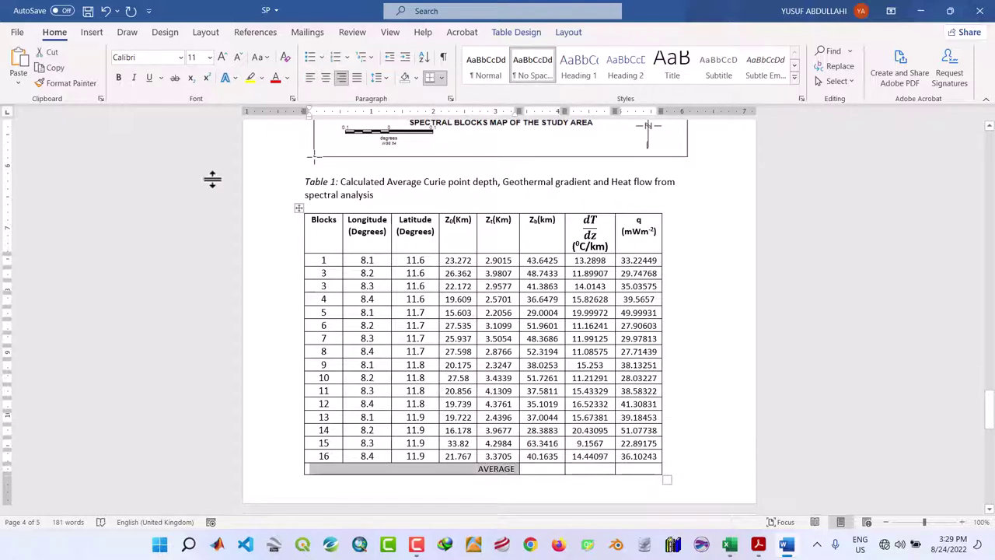
left_click(118, 77)
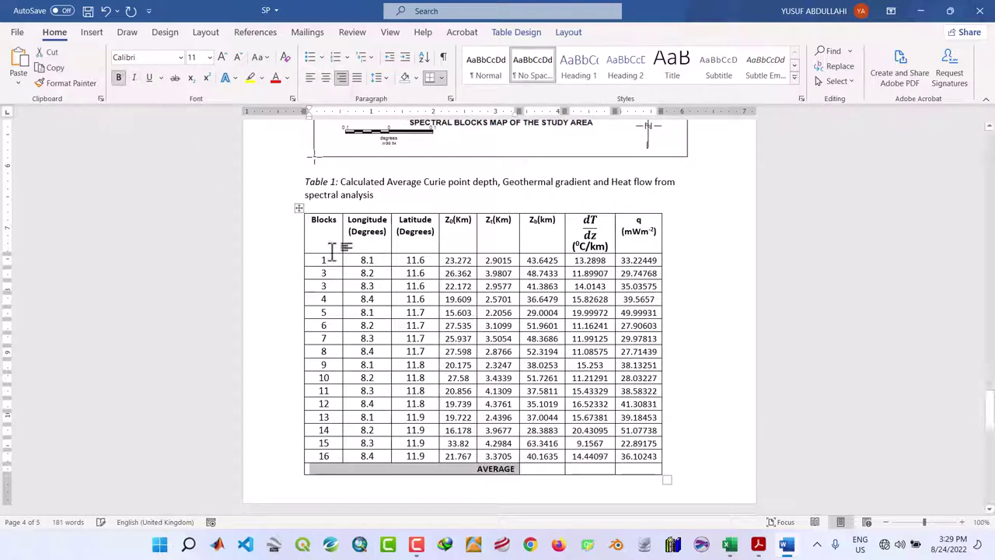
Copy the averages D19:F19 from the Excel RESULTS sheet into the Zb, dT/dz and q cells of Word's AVERAGE row and save the document.
left_click(561, 468)
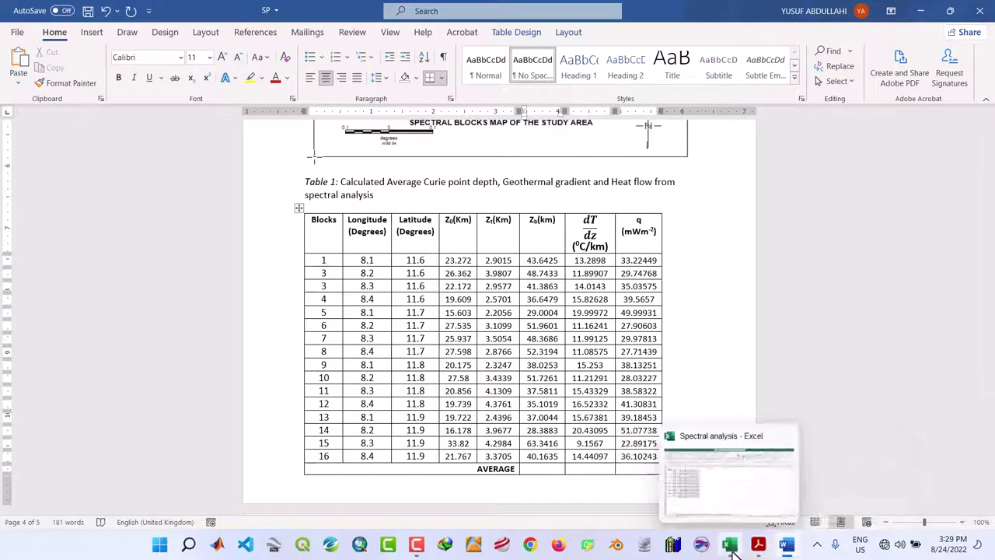
left_click(733, 551)
left_click(169, 409)
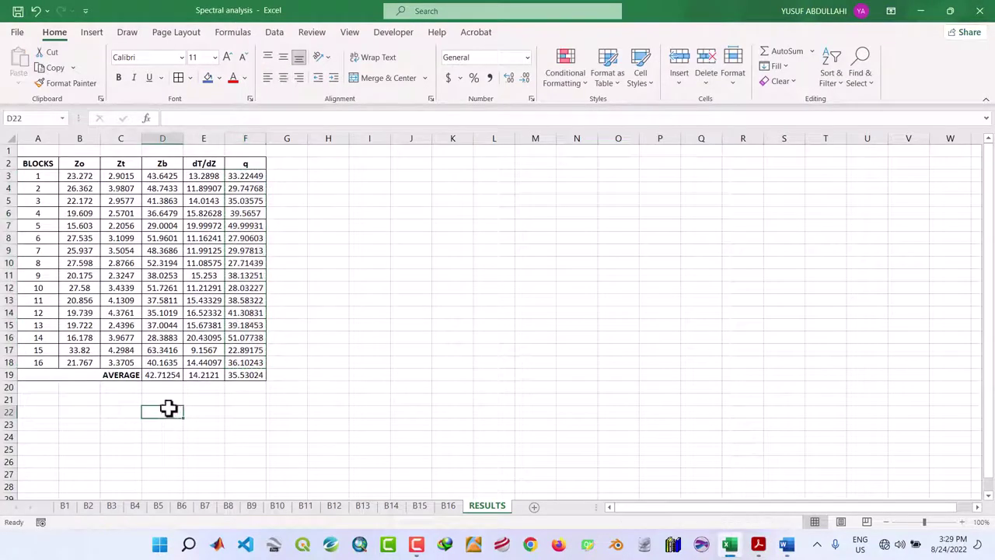
left_click_drag(156, 375, 232, 374)
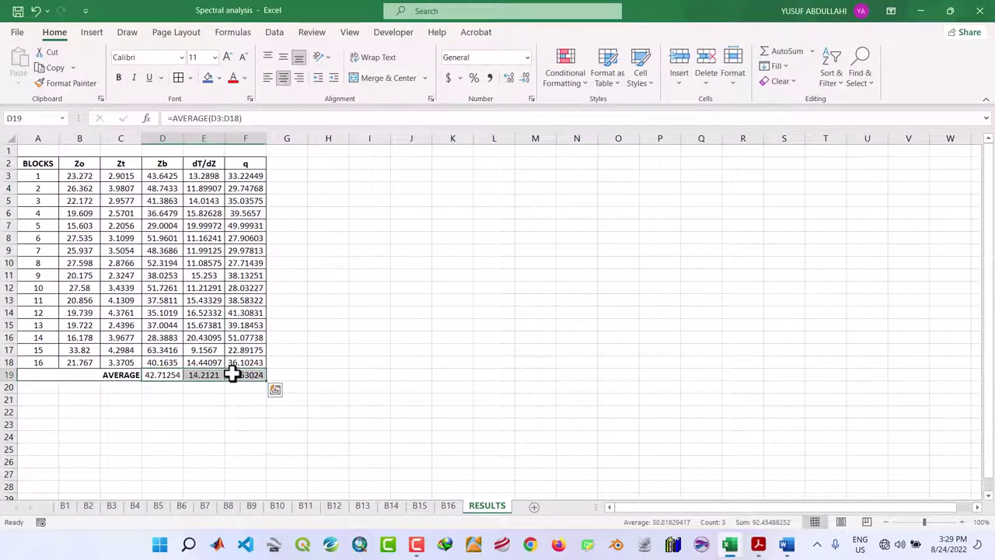
key("ctrl+c")
key("alt+Tab")
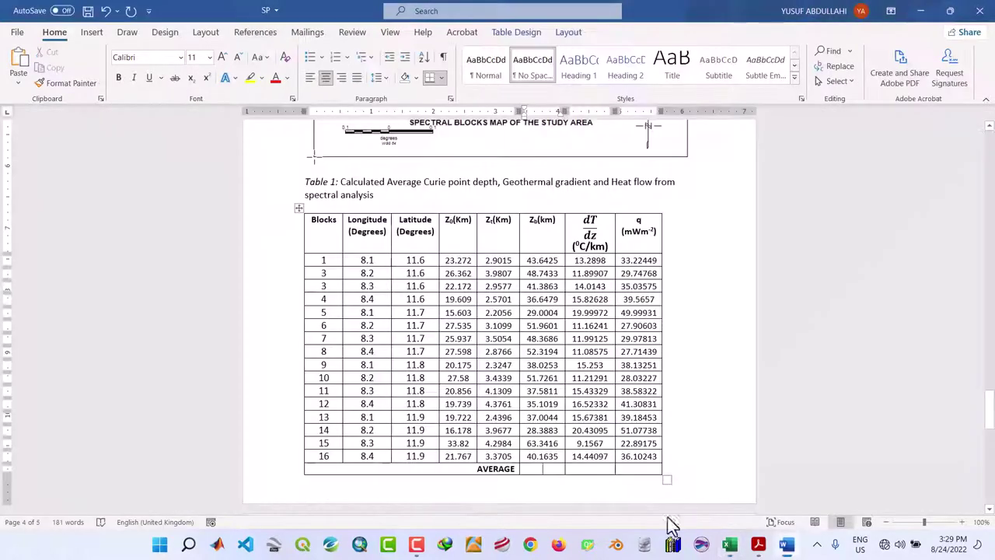
left_click_drag(523, 470, 591, 473)
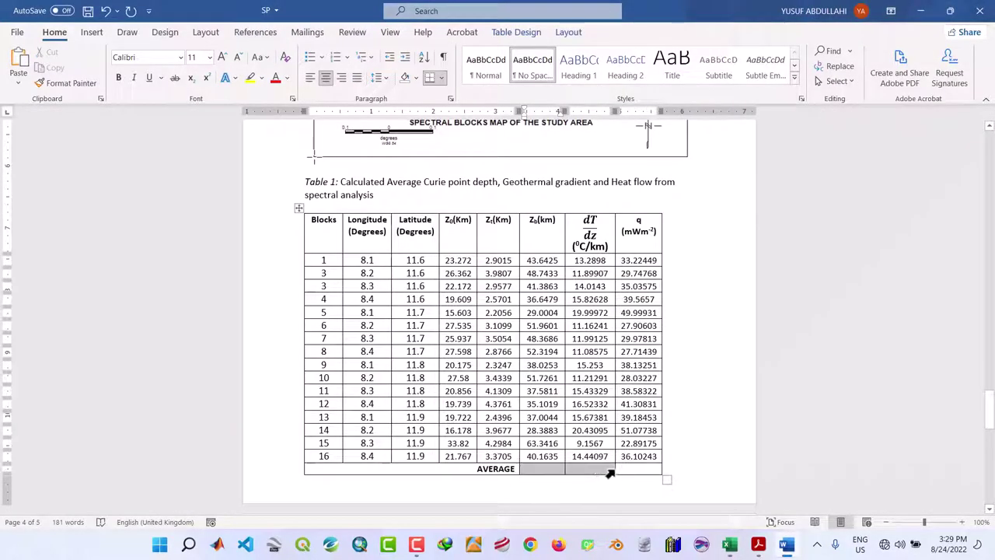
key("ctrl+v")
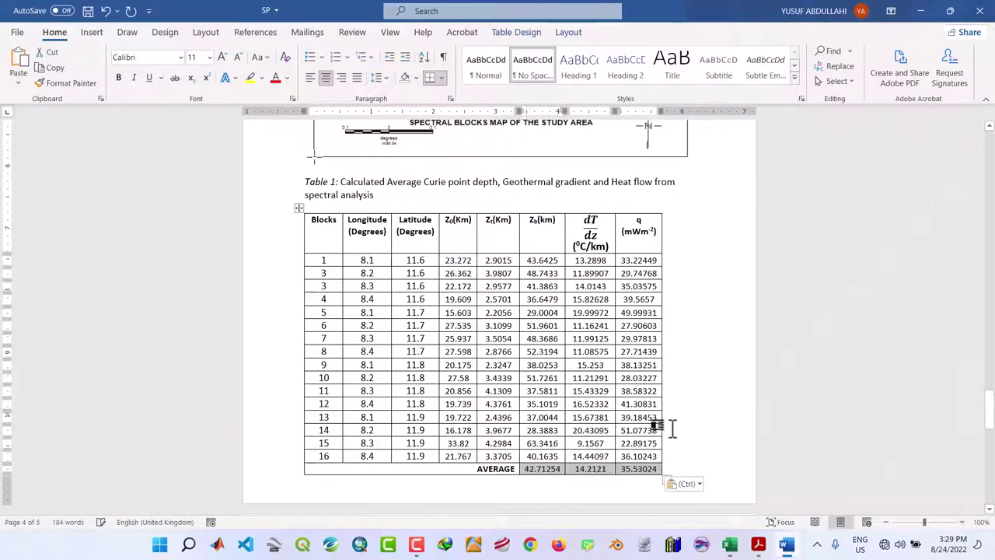
left_click(703, 422)
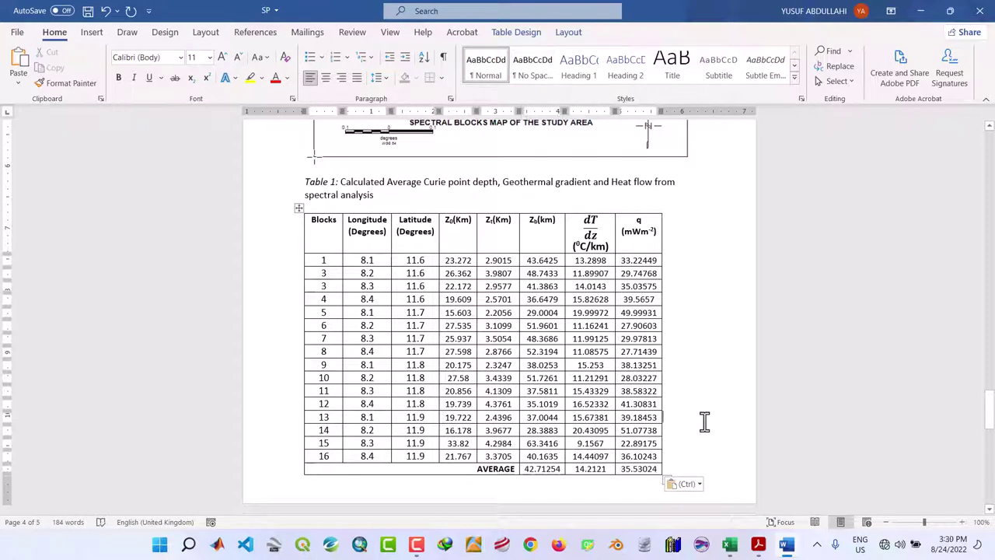
left_click(88, 11)
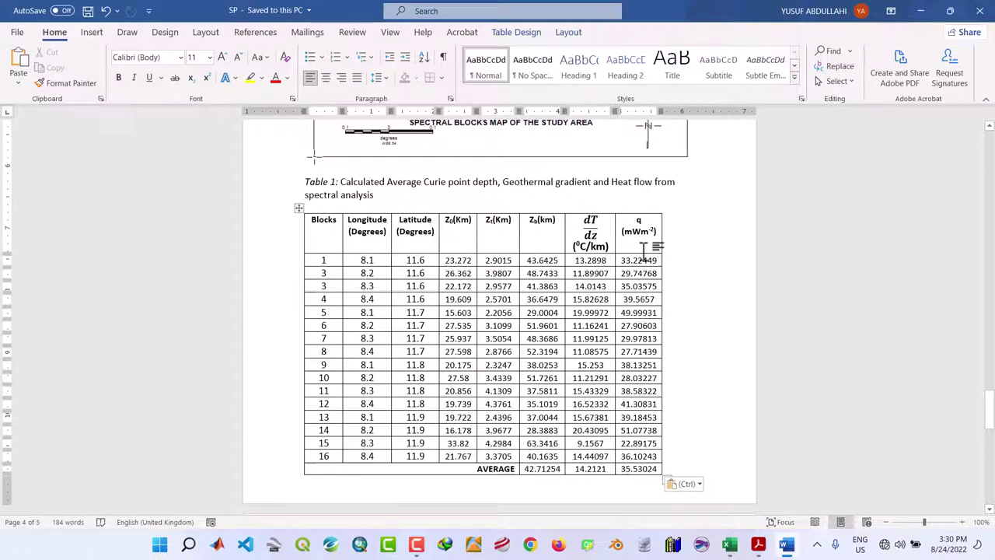
left_click(614, 473)
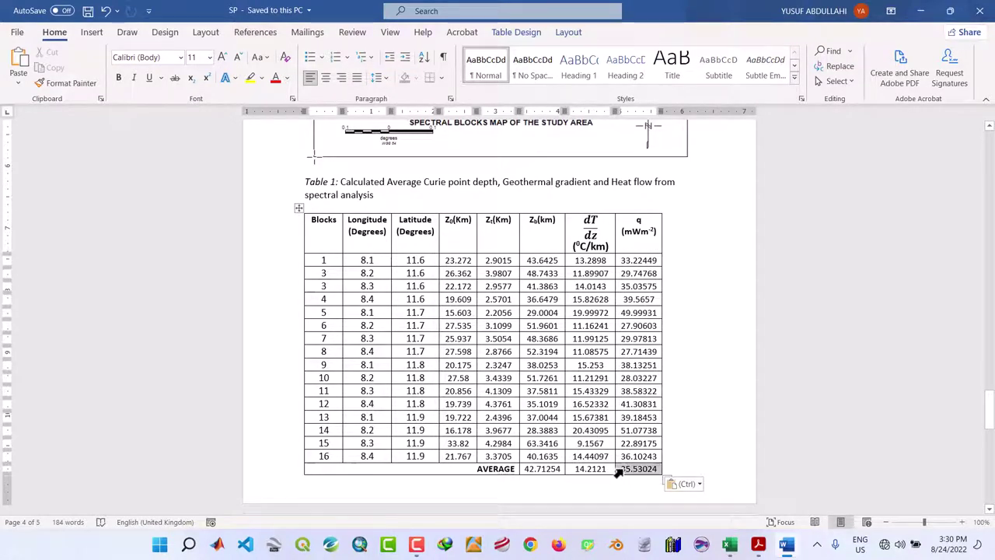
left_click(597, 469)
left_click(695, 384)
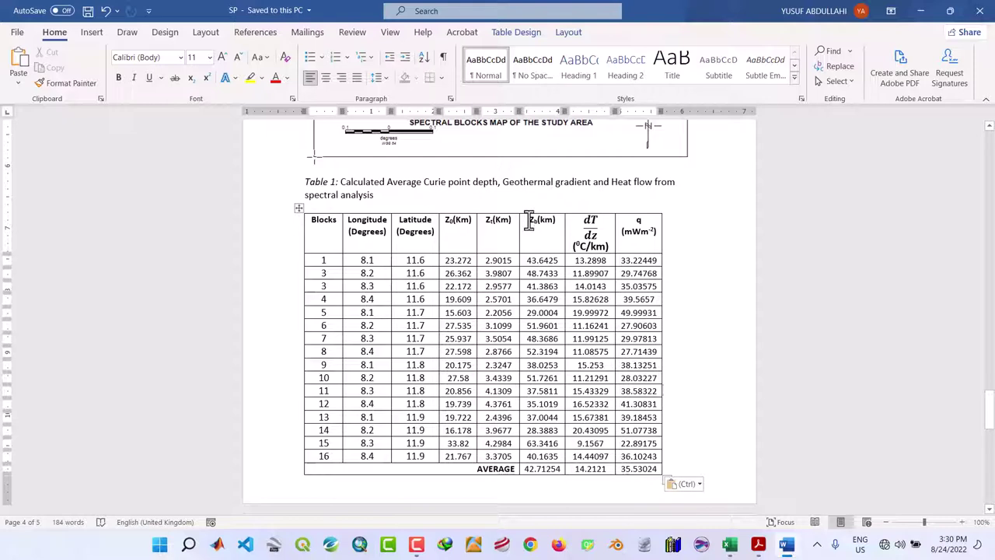
left_click_drag(529, 220, 654, 231)
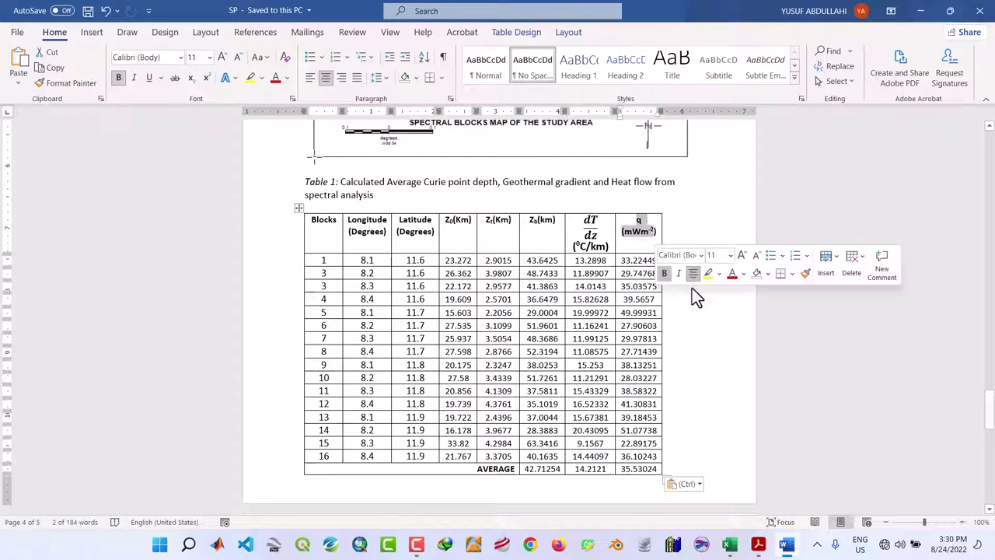
left_click(699, 349)
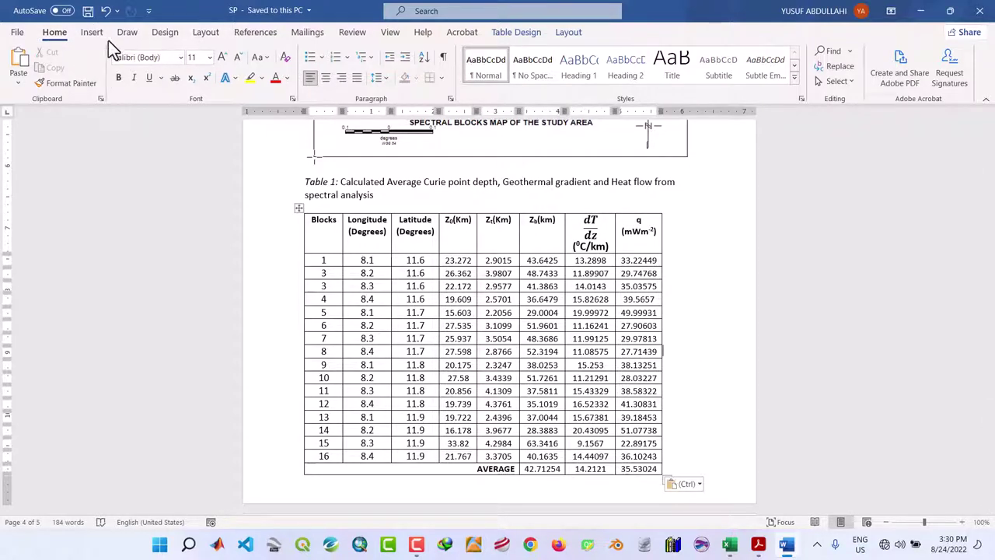
Insert a new row below the AVERAGE row from the end of that row in Table 1.
left_click(682, 455)
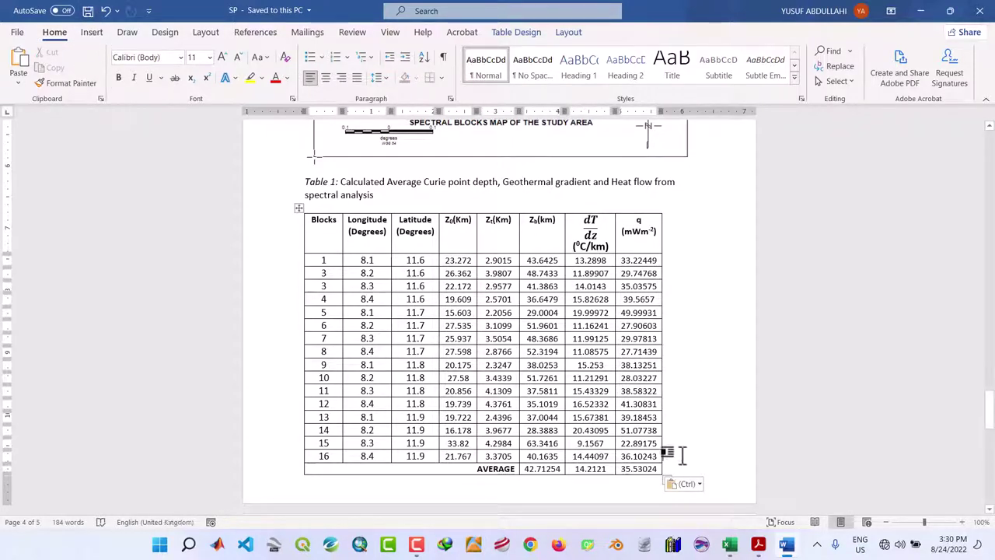
left_click(674, 464)
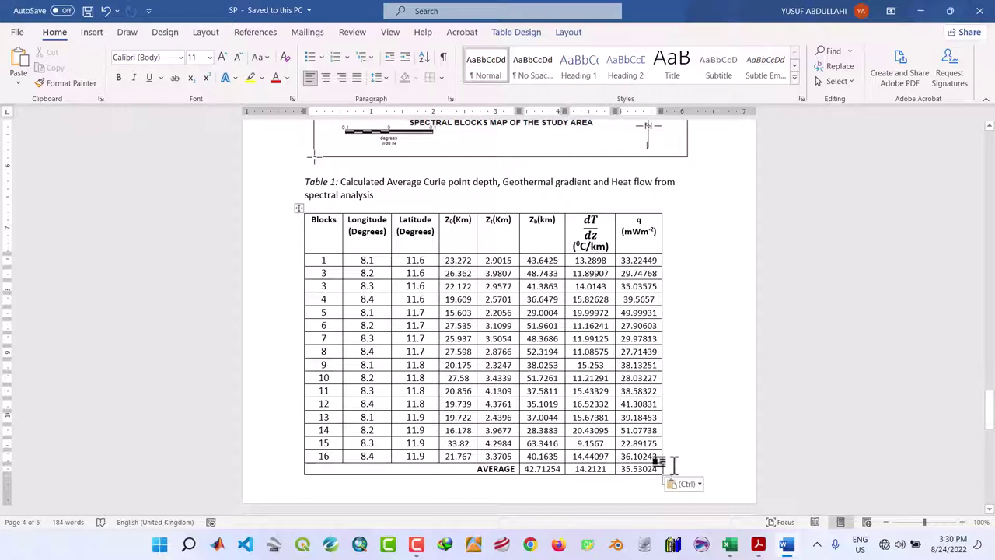
key("Return")
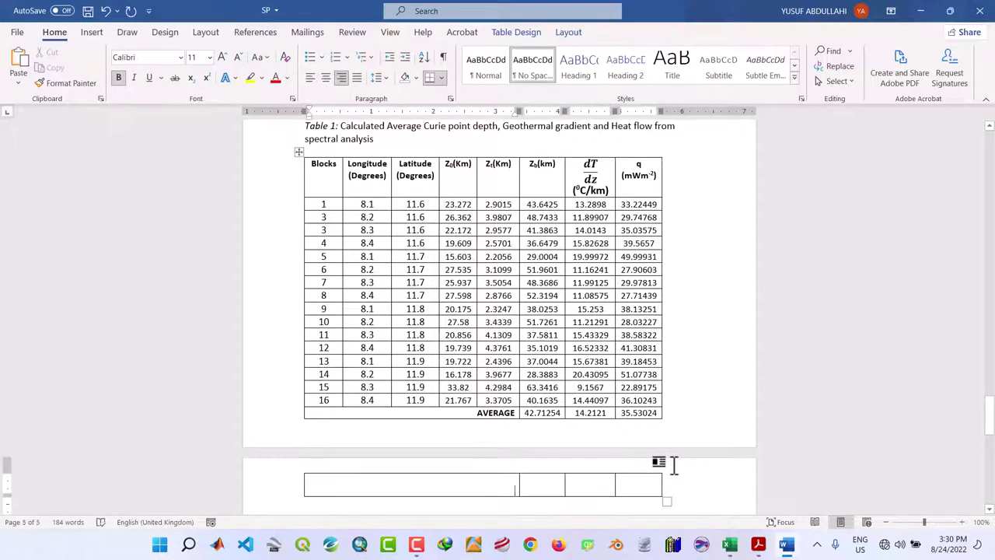
Delete the empty row below the AVERAGE row of Table 1.
scroll(674, 465, "down", 1)
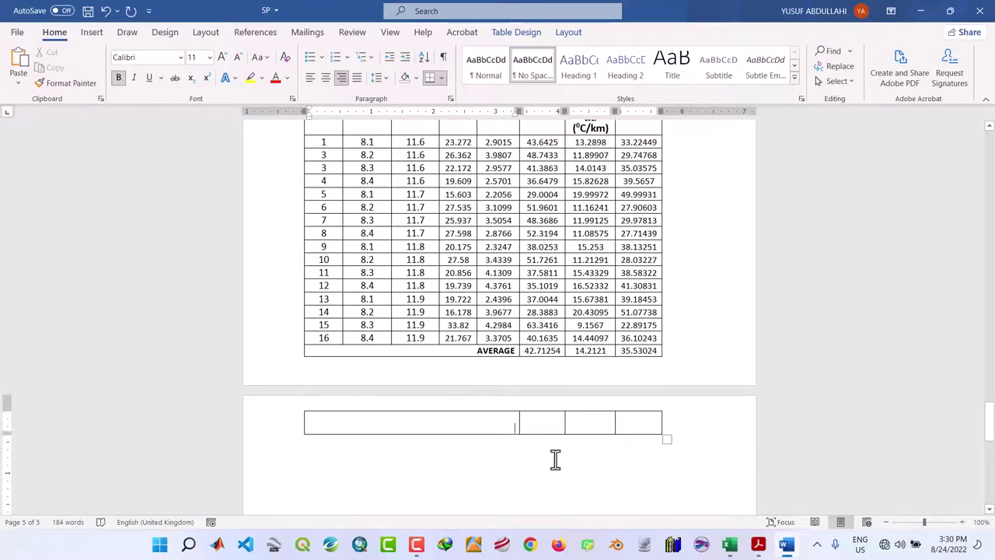
left_click(555, 459)
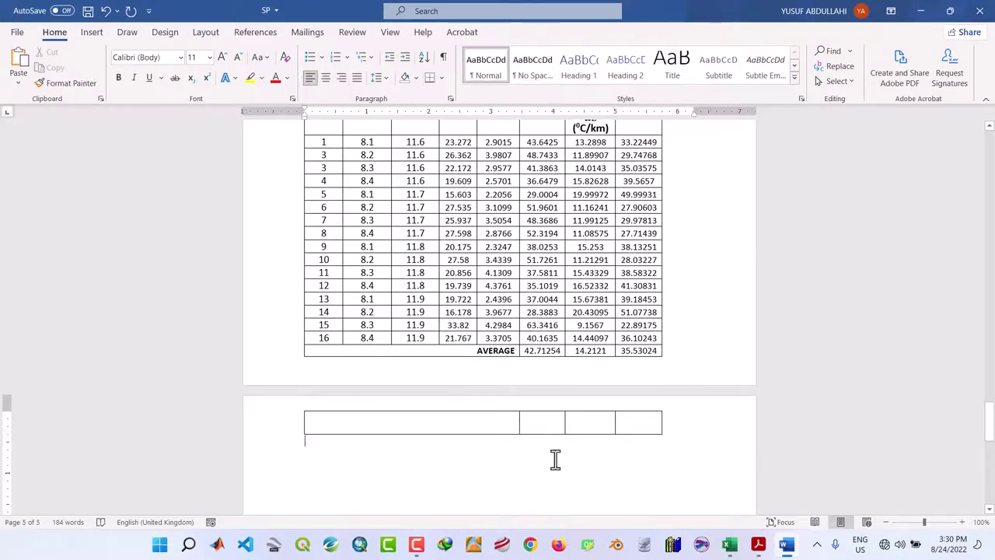
left_click(285, 434)
right_click(402, 433)
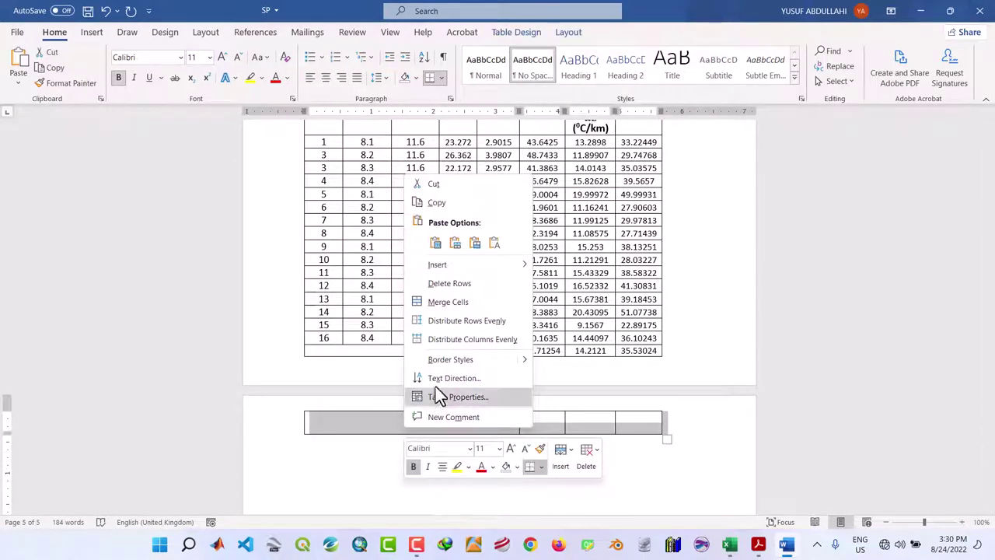
left_click(443, 302)
key("BackSpace")
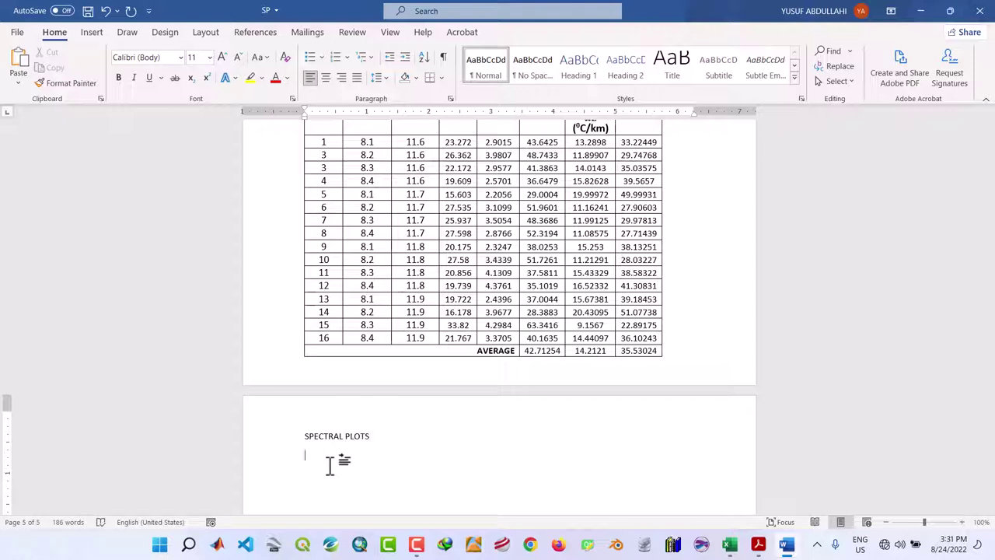
Write the heading SPECTRAL PLOTS below Table 1 with the placeholder line xx under it, and format the heading bold at 12 pt.
type("xx")
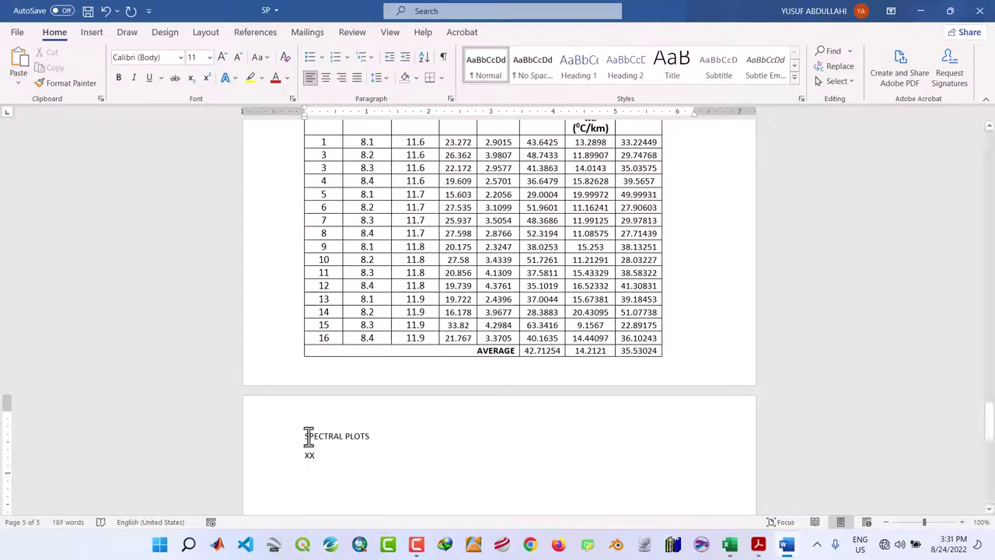
left_click_drag(306, 436, 370, 434)
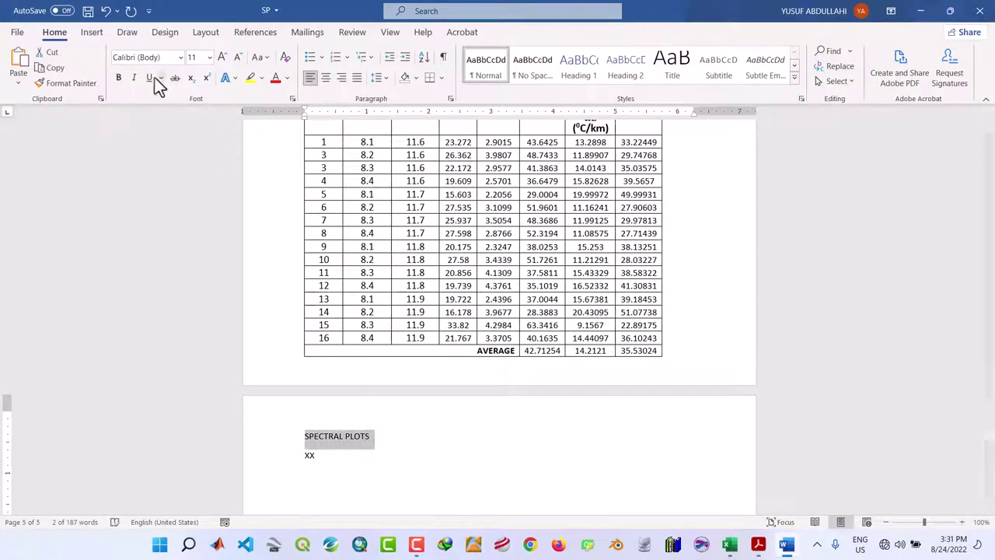
left_click(118, 77)
left_click(210, 58)
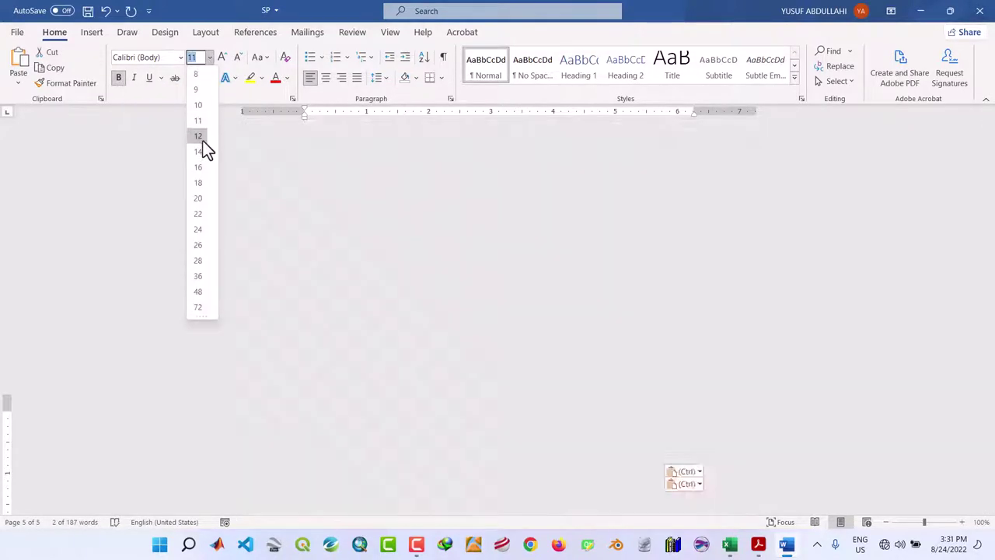
left_click(204, 141)
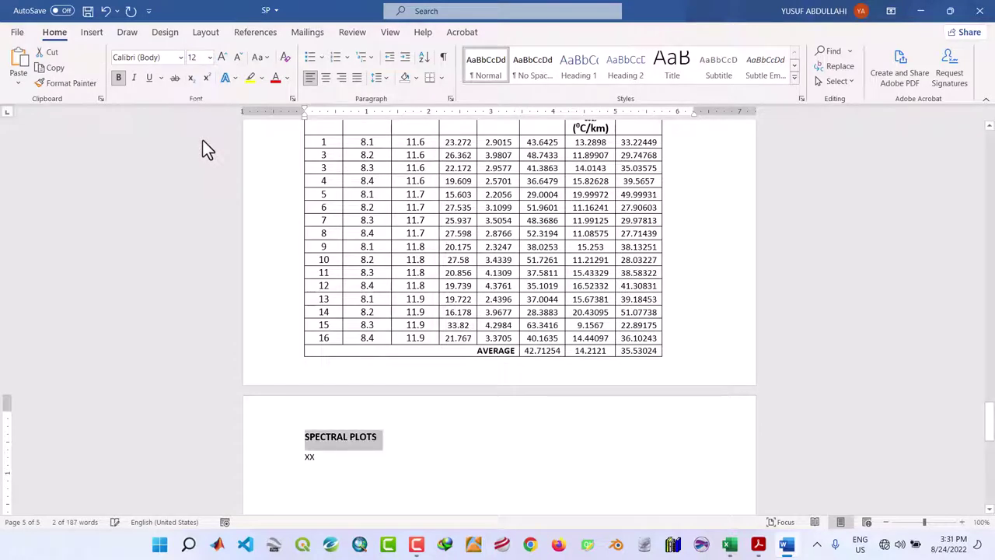
left_click(438, 444)
Compare the Zb average in Table 1 with the average Curie depth, gradient and heat flow in the abstract of P2.pdf in Acrobat.
scroll(471, 415, "up", 3)
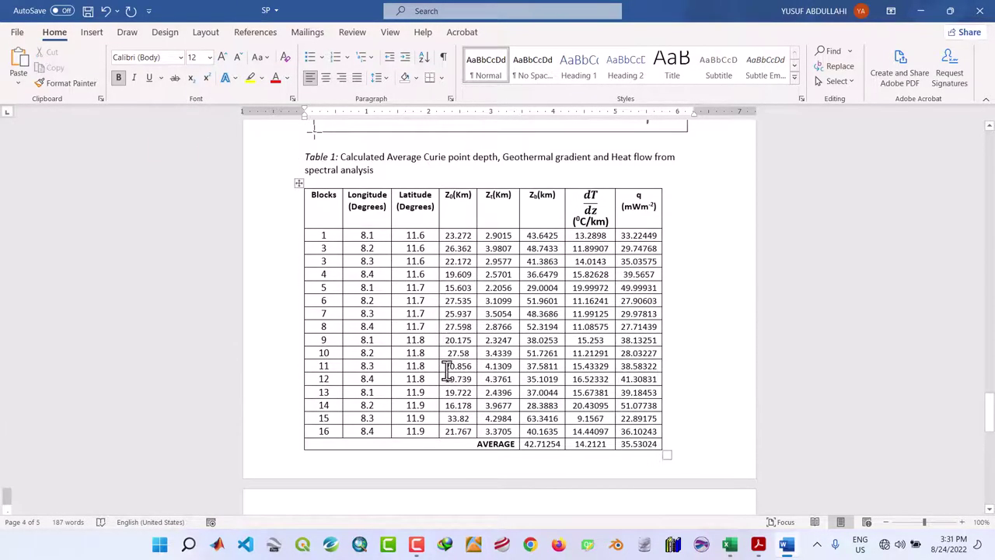
double_click(543, 444)
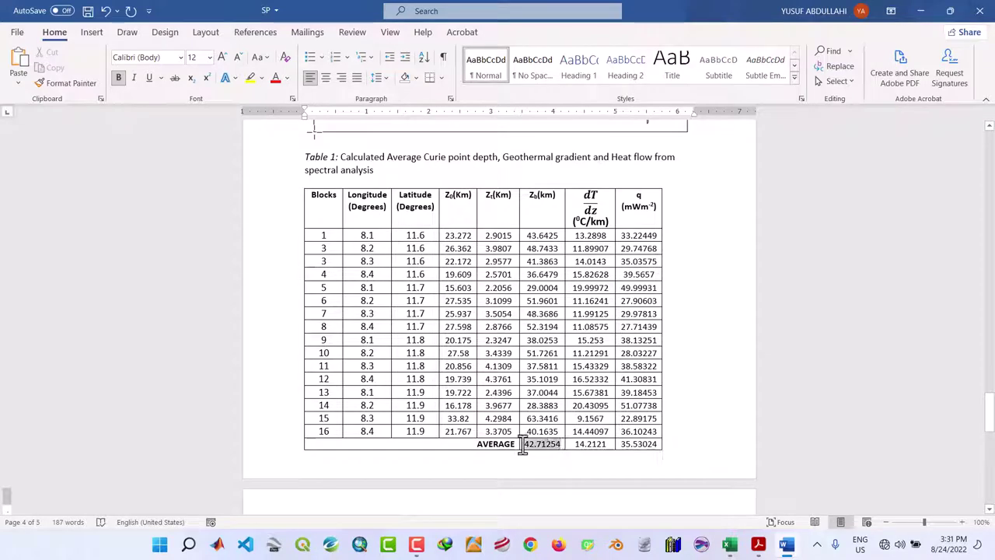
mouse_move(787, 544)
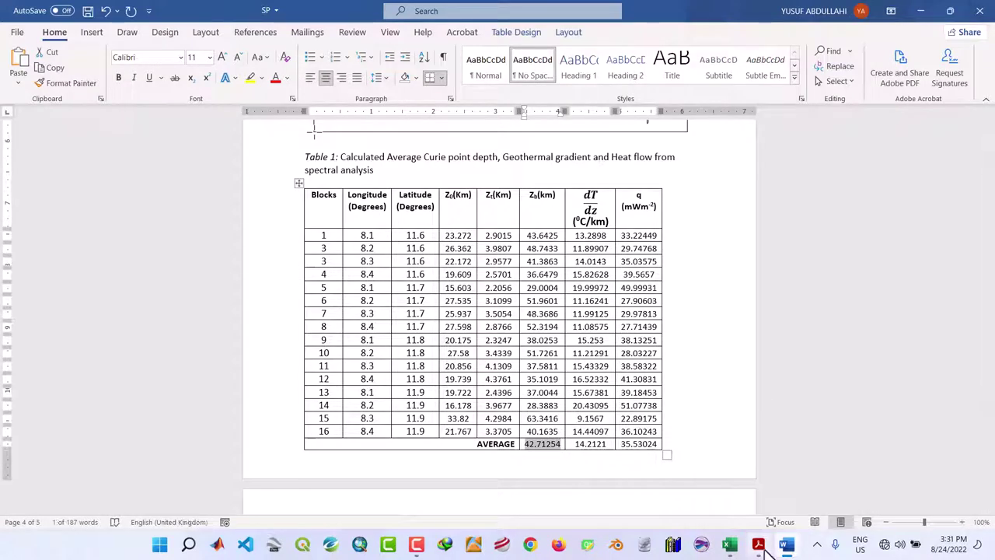
left_click(715, 497)
scroll(298, 250, "up", 2)
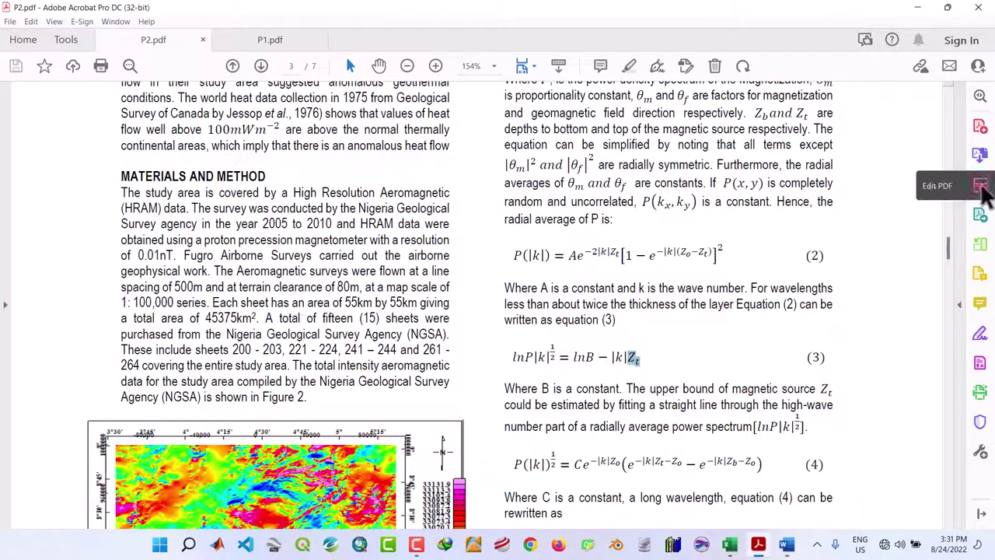
left_click_drag(951, 244, 954, 107)
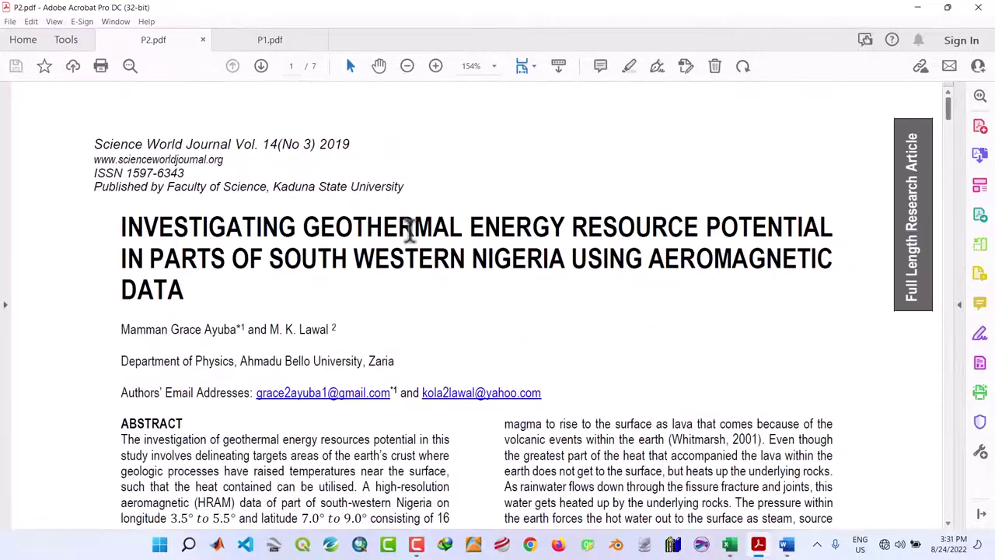
scroll(402, 238, "down", 4)
scroll(402, 238, "down", 3)
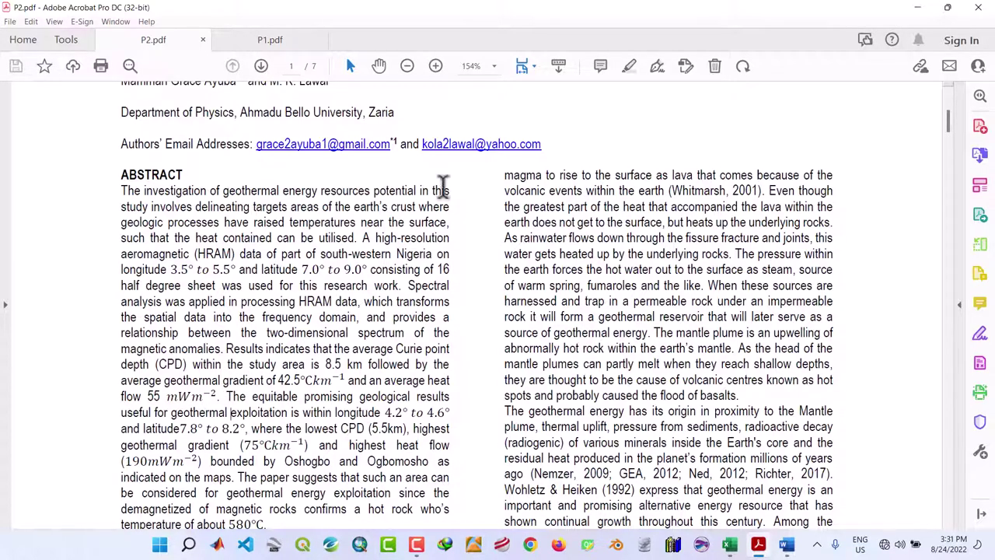
Read the mean Curie depth, geothermal gradient and heat flow in the abstract of P1.pdf, and return to the Word document.
left_click(294, 49)
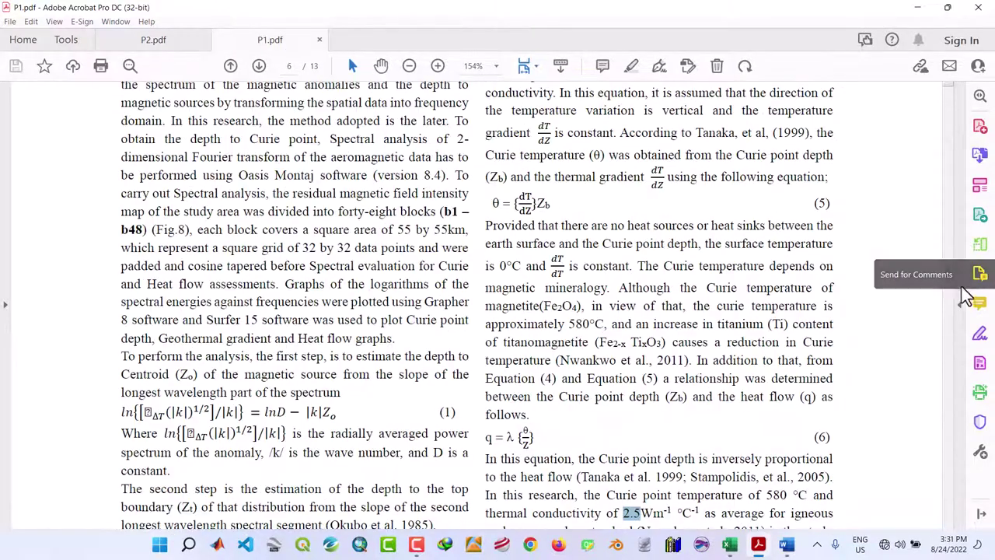
left_click_drag(951, 273, 938, 102)
scroll(382, 284, "down", 5)
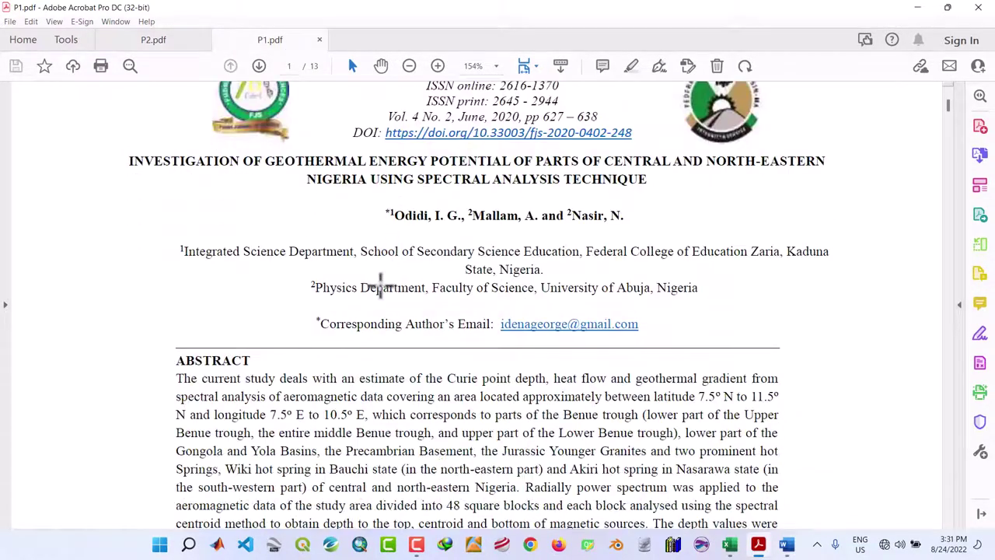
scroll(382, 285, "down", 3)
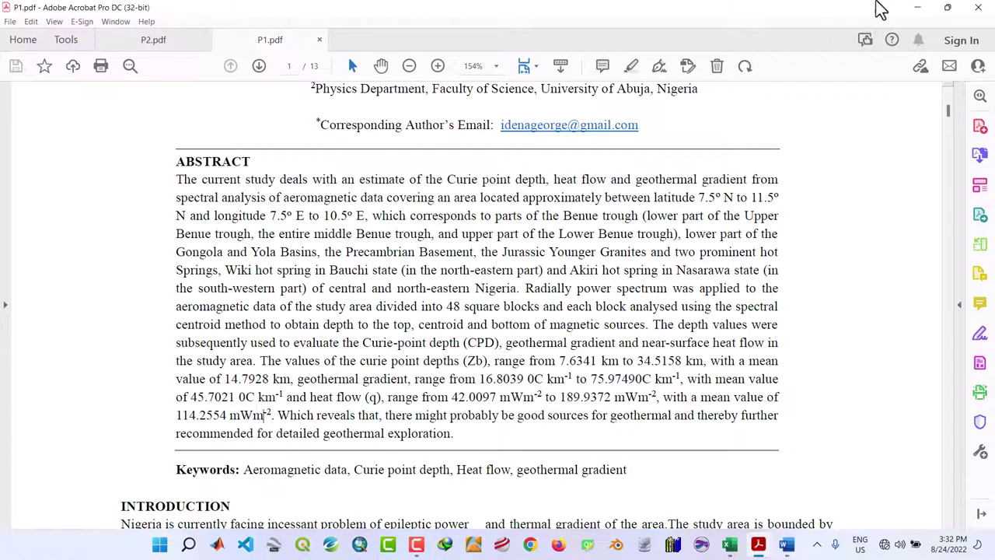
left_click(906, 8)
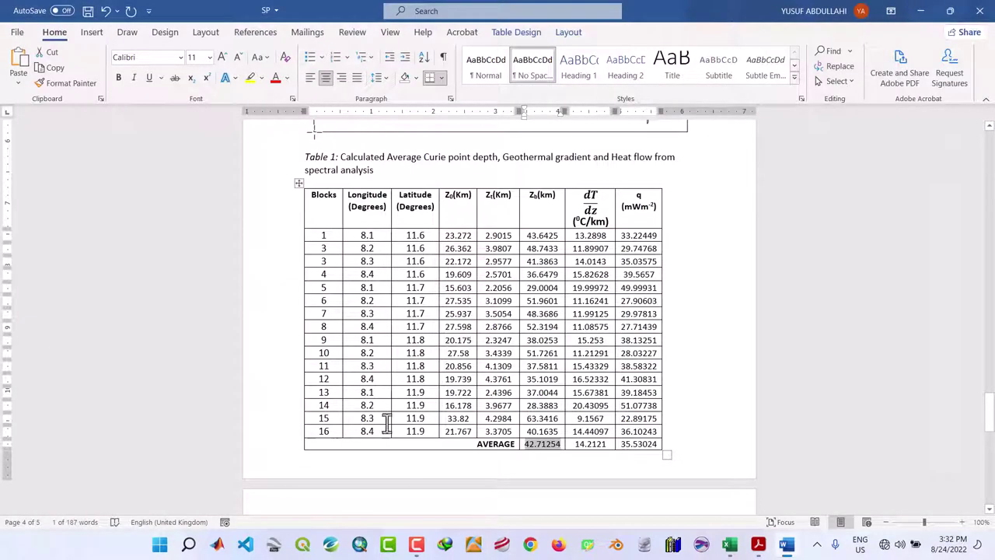
Add a blank line below the xx placeholder under SPECTRAL PLOTS and save the document.
scroll(386, 426, "down", 3)
left_click(373, 465)
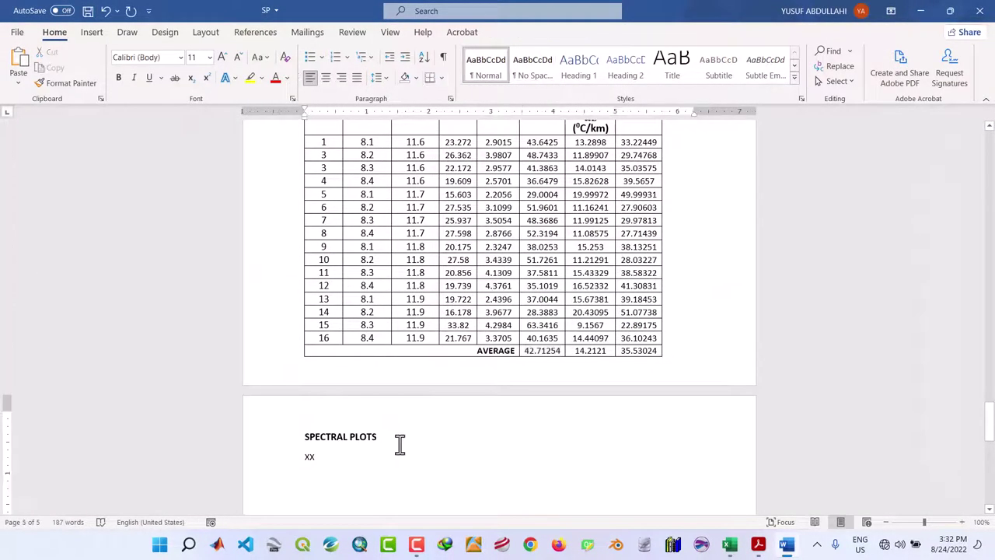
scroll(502, 298, "up", 2)
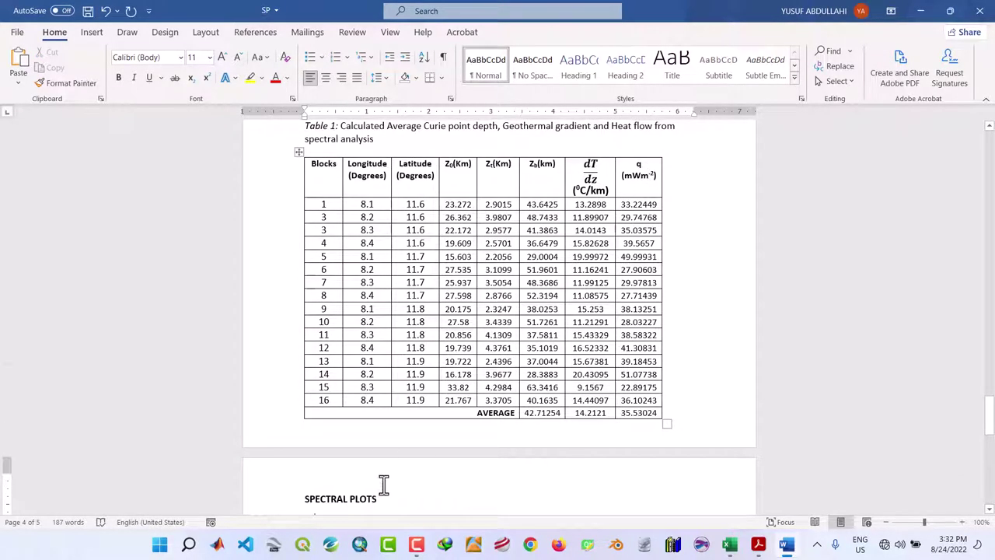
scroll(384, 484, "down", 4)
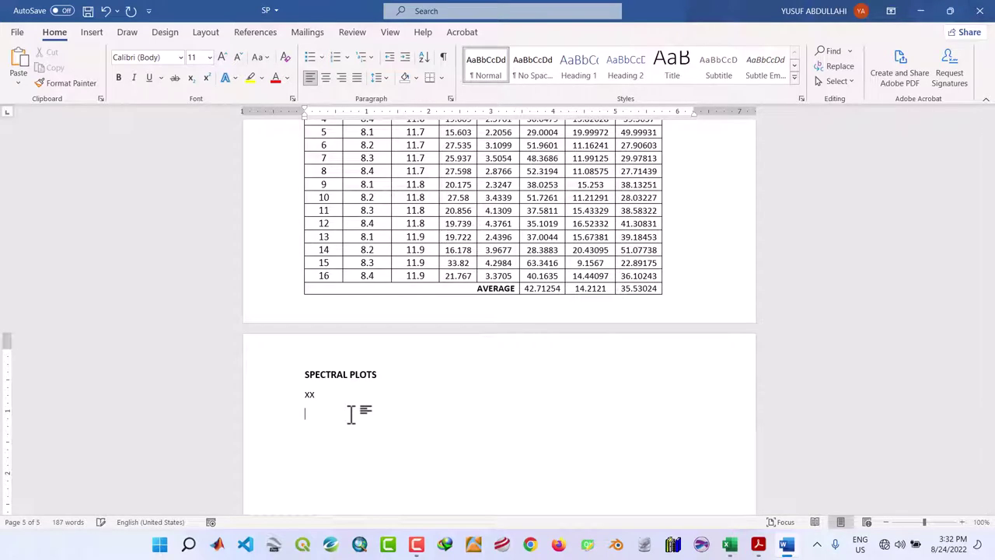
left_click(88, 11)
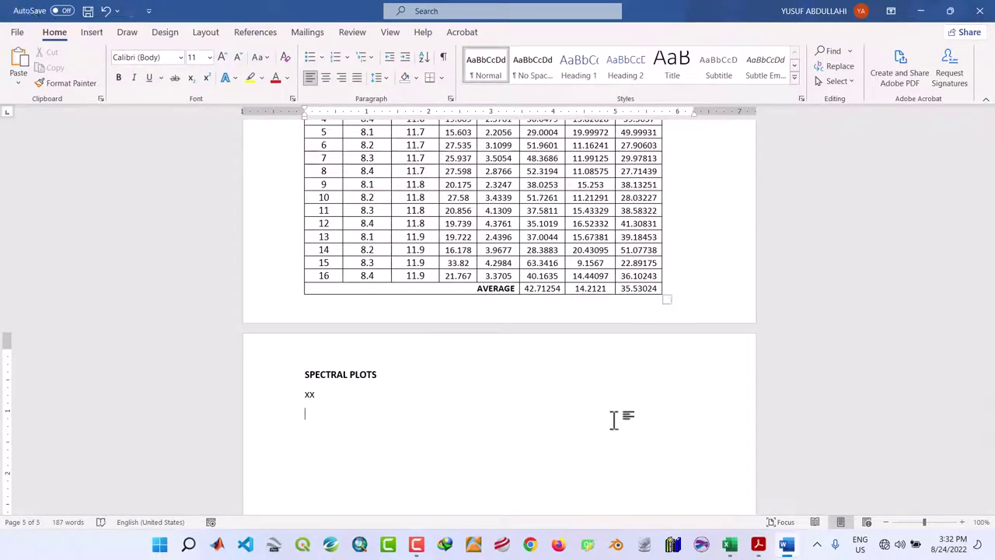
Switch to the Excel workbook, show sheet B1 with the Block 1 plots, and launch the Snipping Tool.
left_click(730, 544)
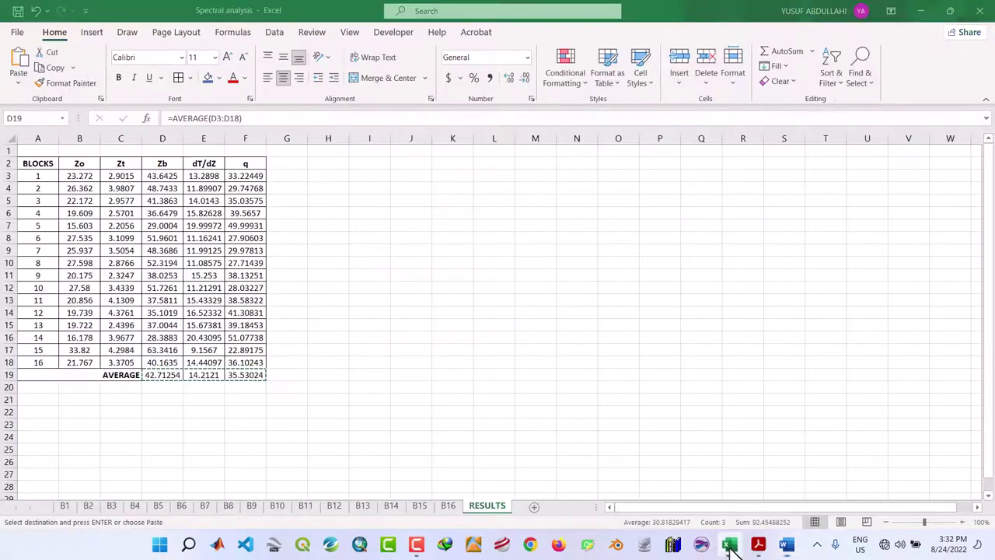
left_click(64, 506)
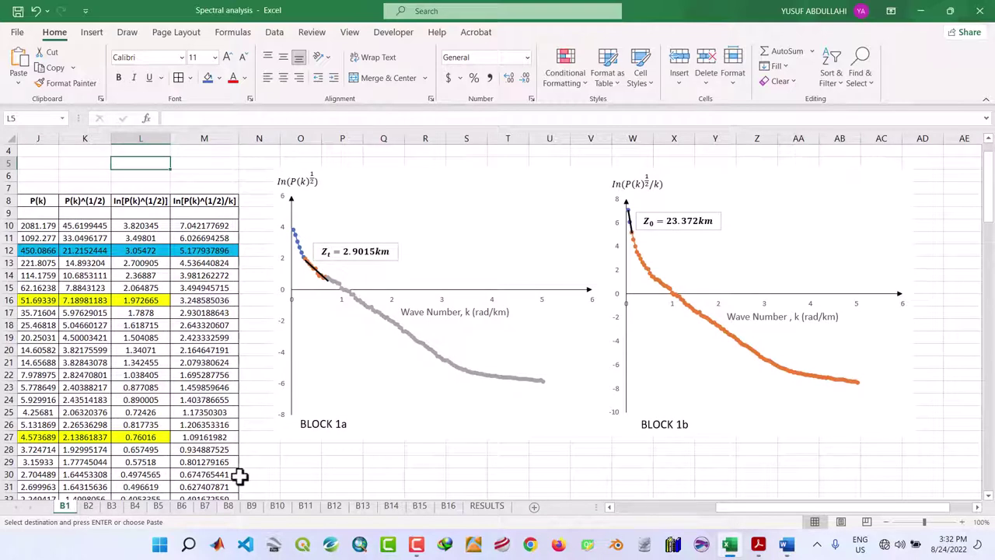
left_click(160, 545)
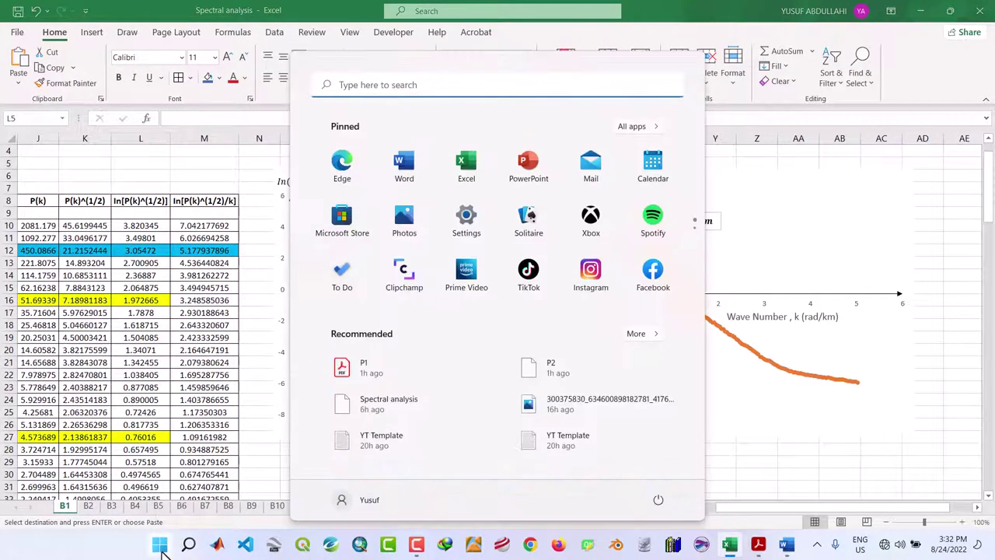
type("s")
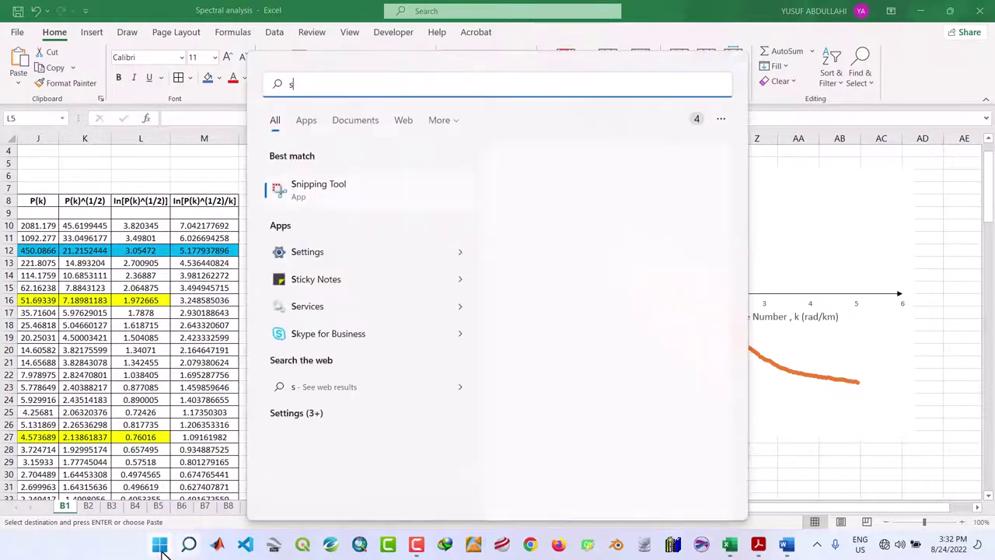
type("ni")
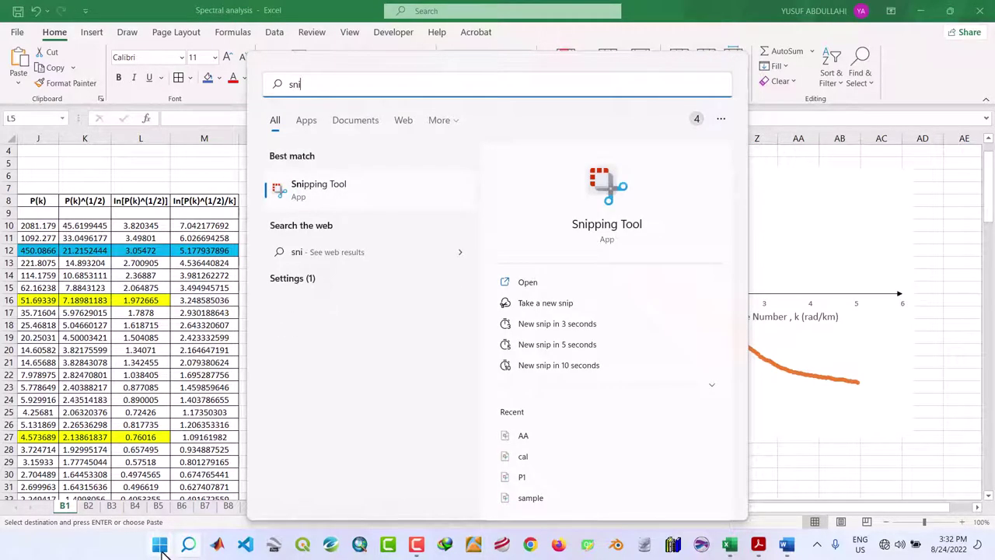
left_click(318, 200)
Capture the BLOCK 1a and BLOCK 1b plots together in one rectangular snip.
left_click(255, 43)
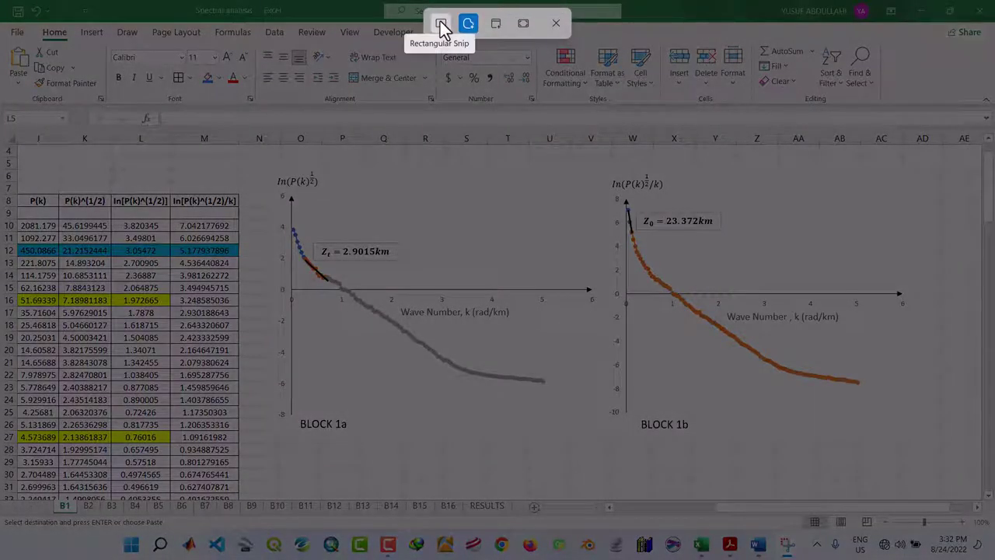
left_click(440, 23)
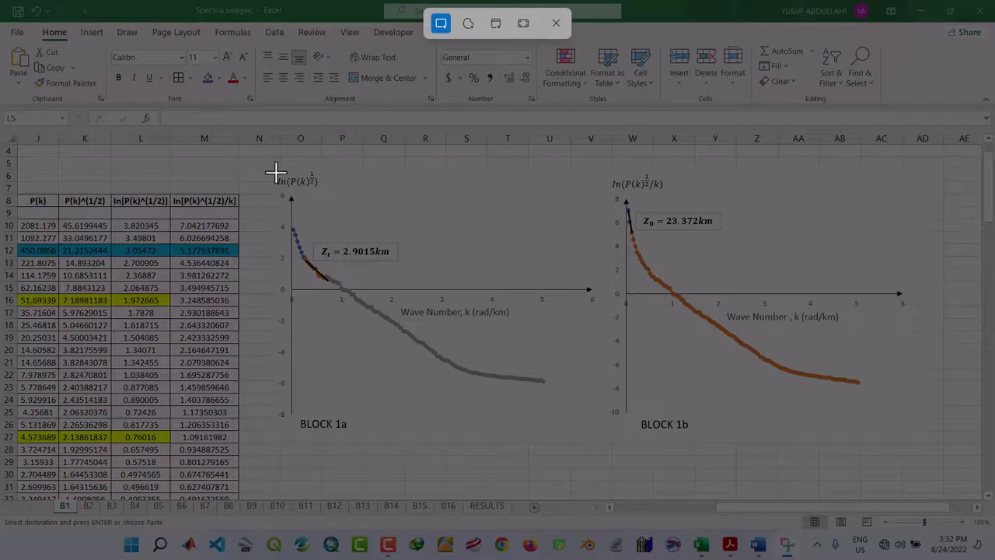
left_click_drag(275, 173, 913, 434)
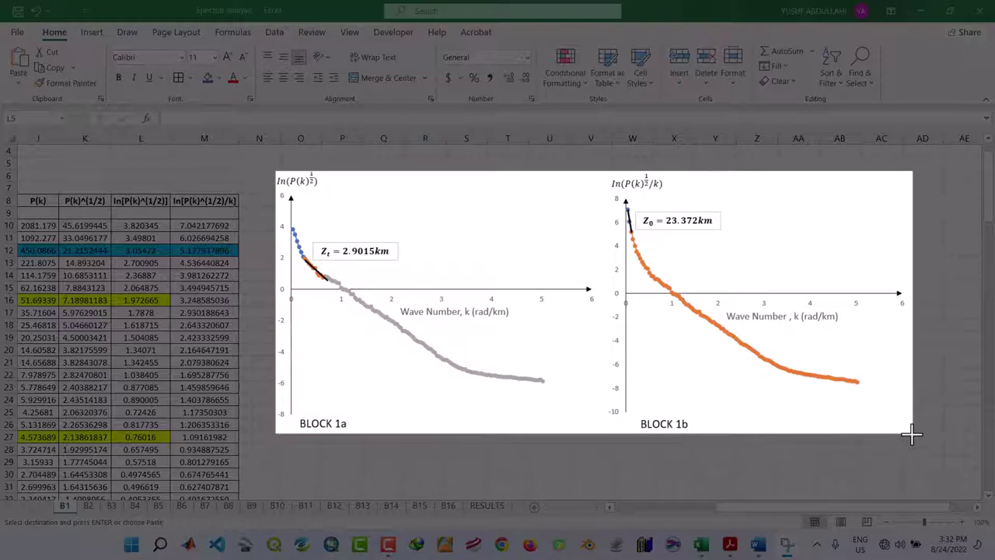